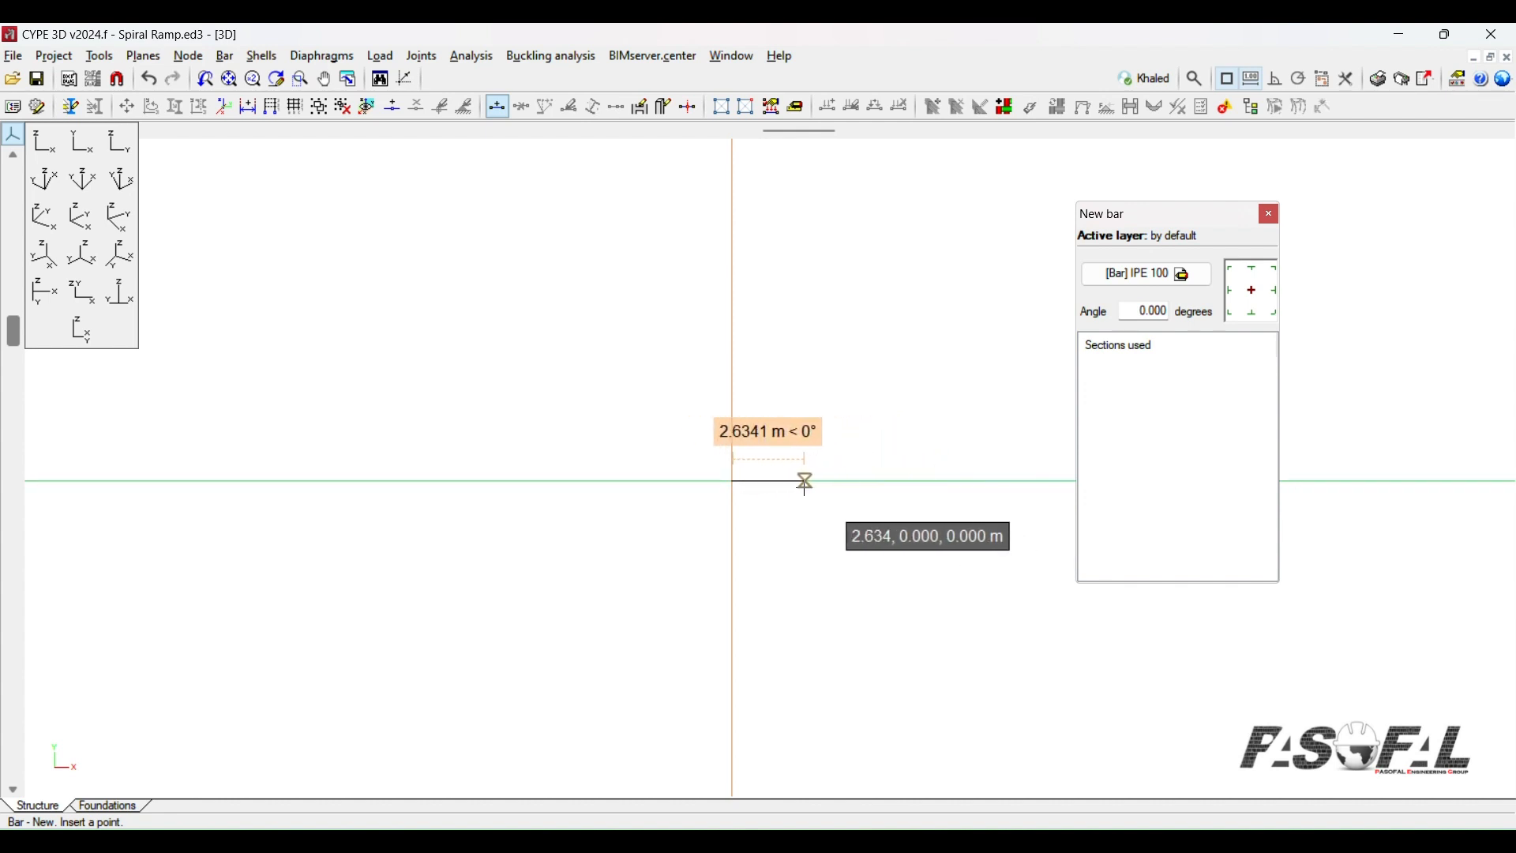
Step: Switch to the browser's spiral ramp image search, view the Parametric House picture as a reference, and return to CYPE 3D
{"action": "mouse_move", "coordinate": [433, 839]}
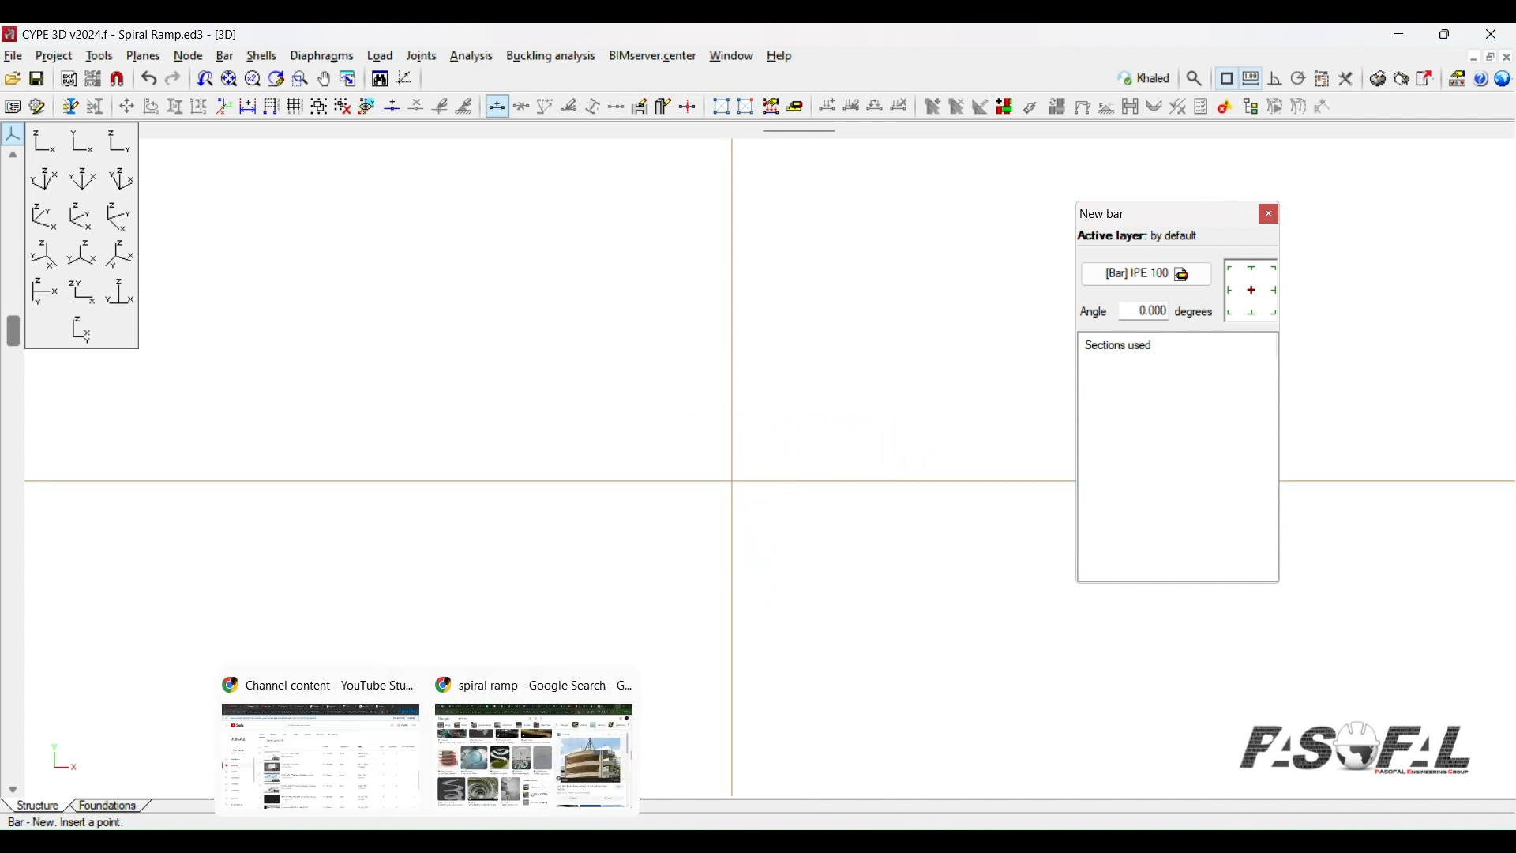
{"action": "left_click", "coordinate": [581, 751]}
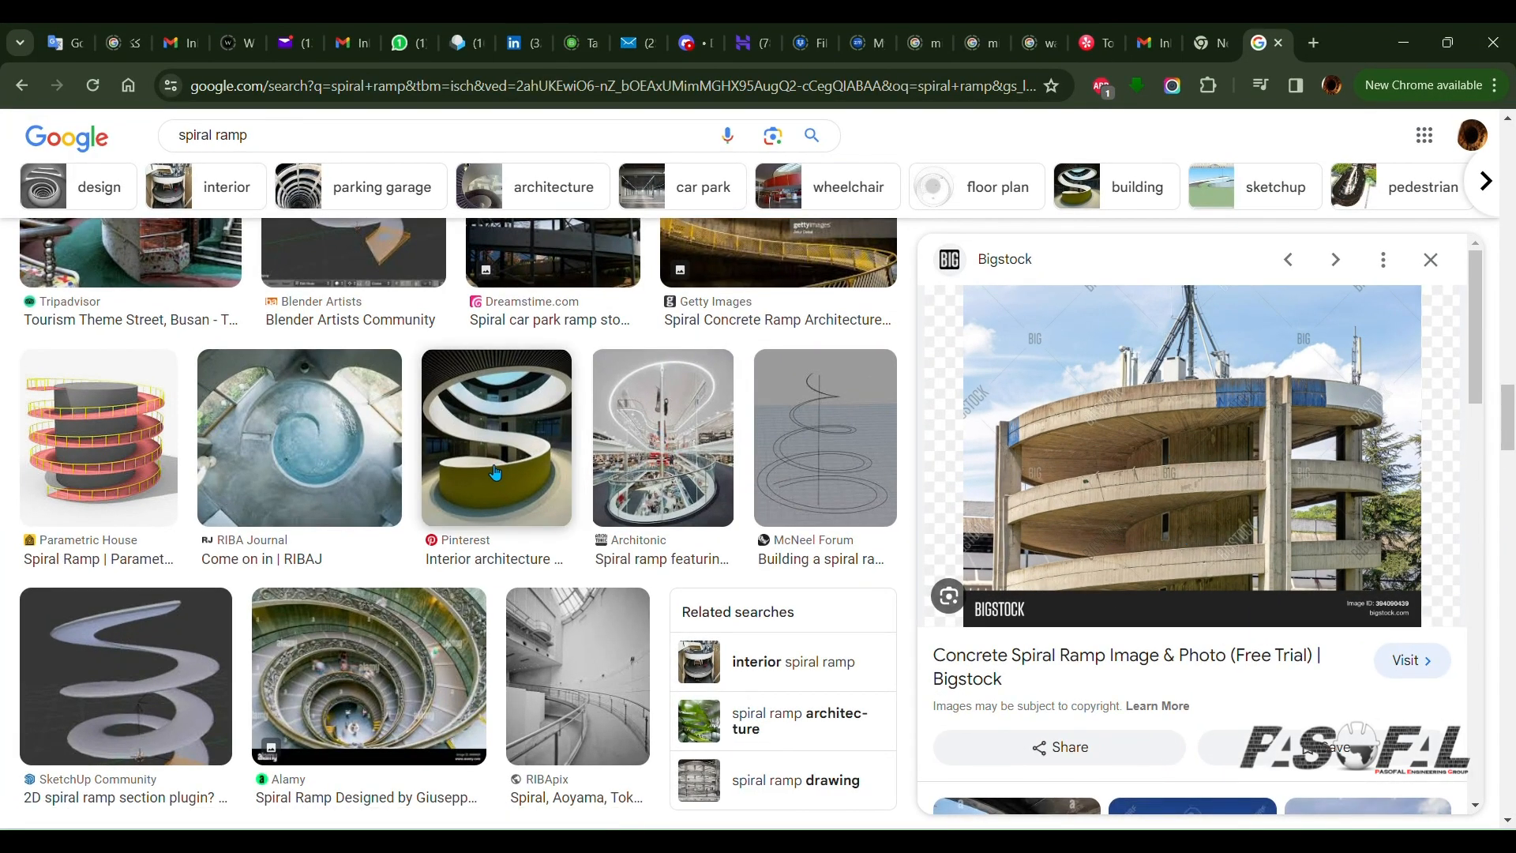
{"action": "left_click", "coordinate": [113, 450]}
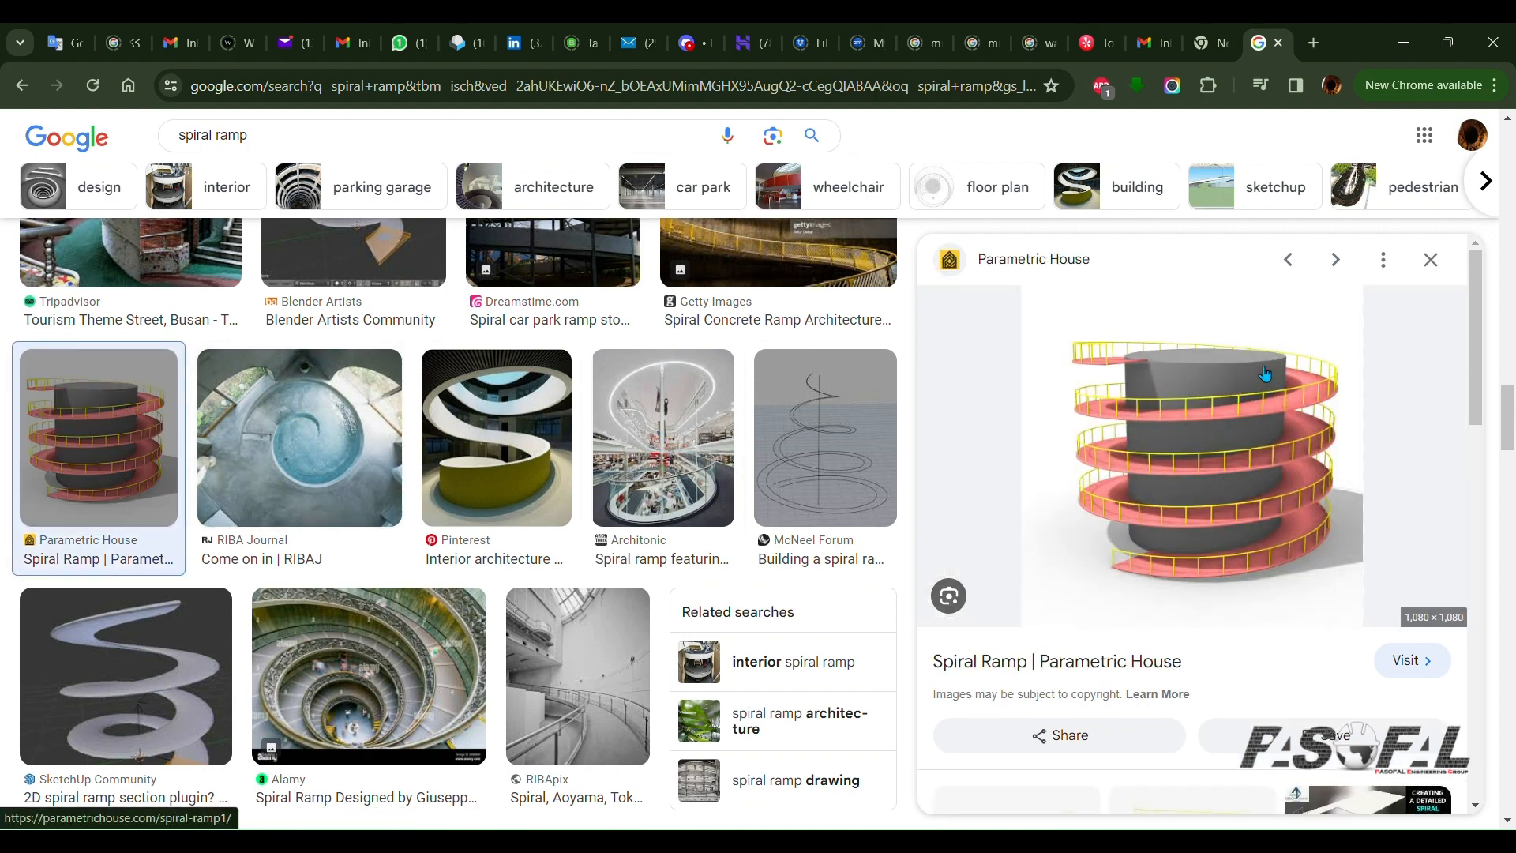
{"action": "left_click", "coordinate": [1405, 45]}
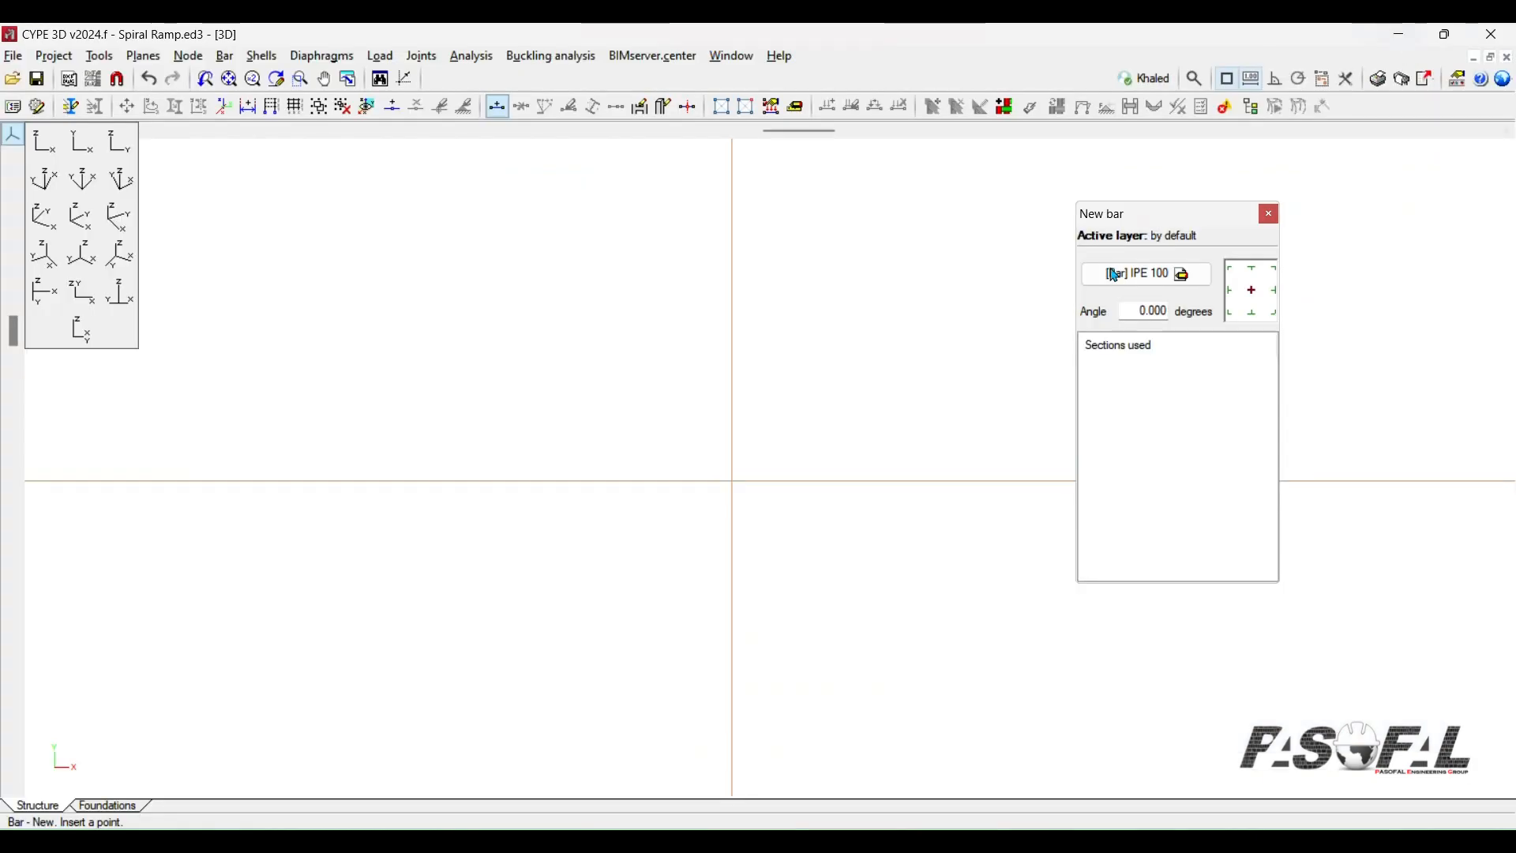
Step: Draw two 1 m IPE 100 bars from the origin, one along the X axis and one at 30 degrees
{"action": "right_click", "coordinate": [811, 483]}
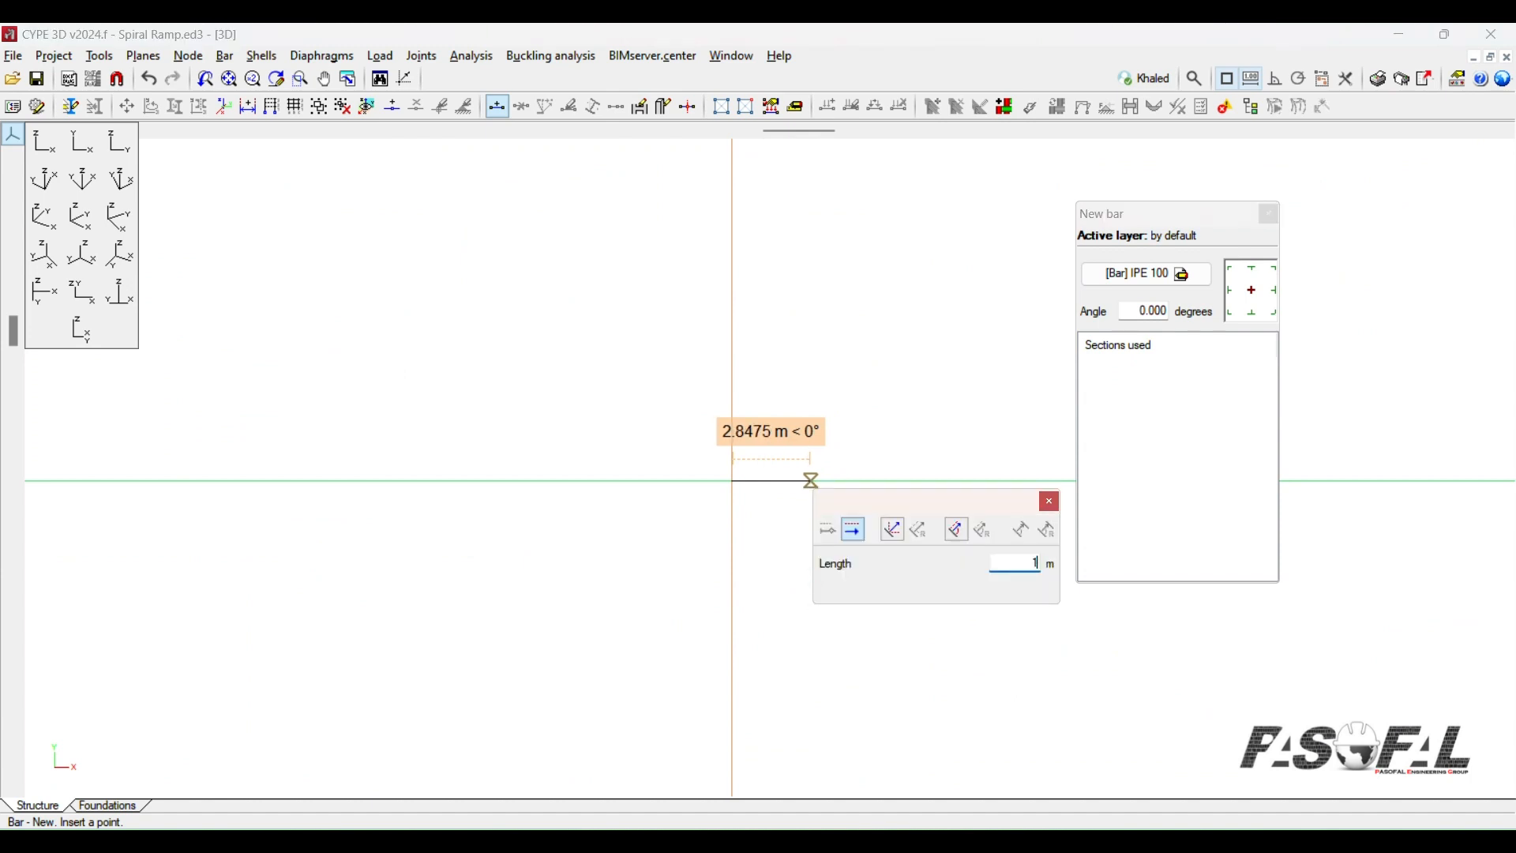
{"action": "key", "text": "Return"}
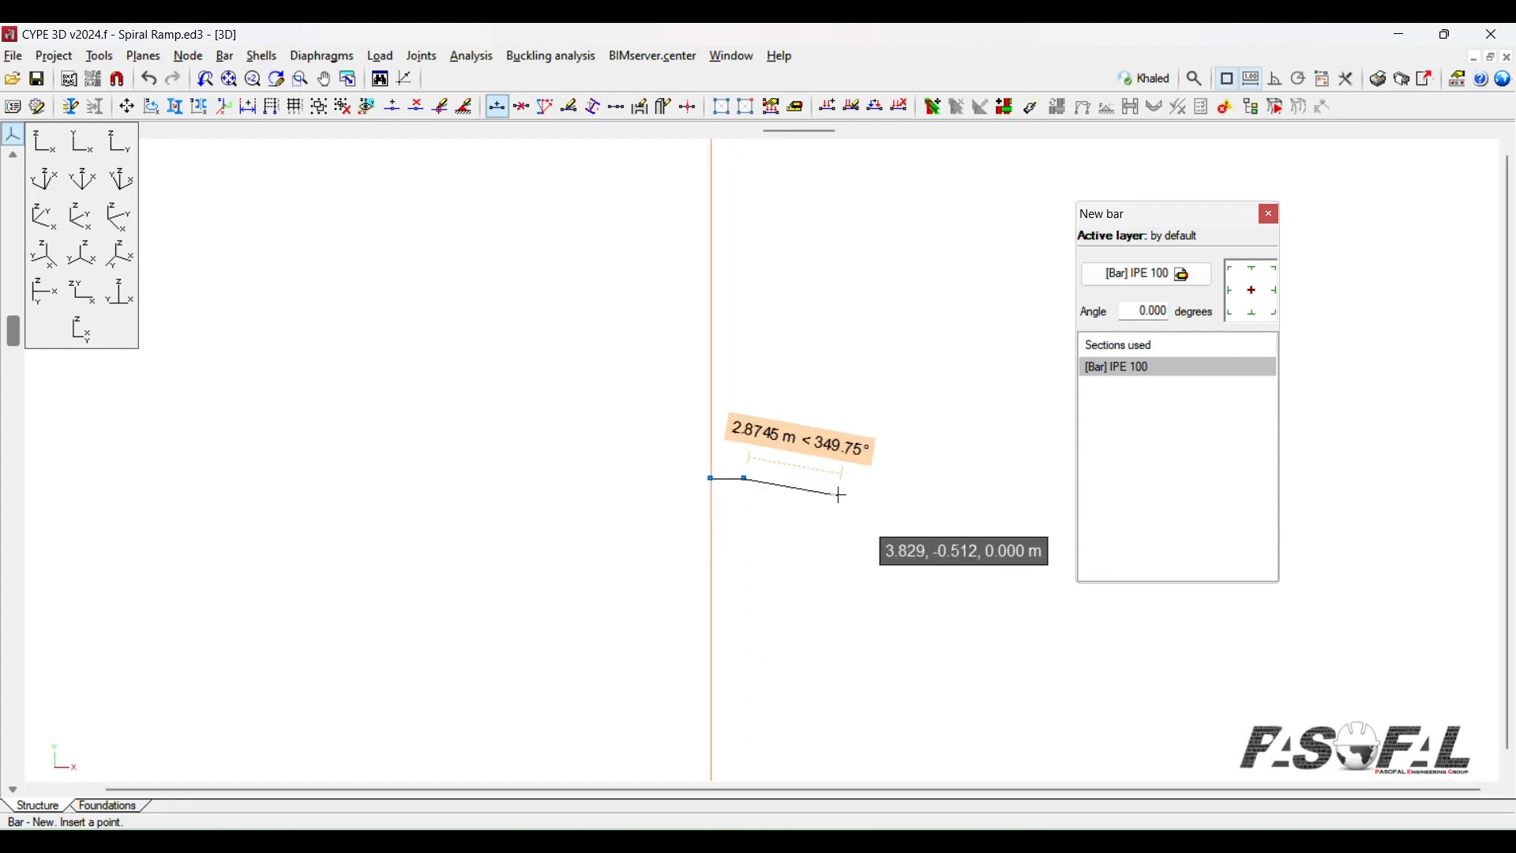
{"action": "scroll", "coordinate": [743, 577], "scroll_direction": "up", "scroll_amount": 4}
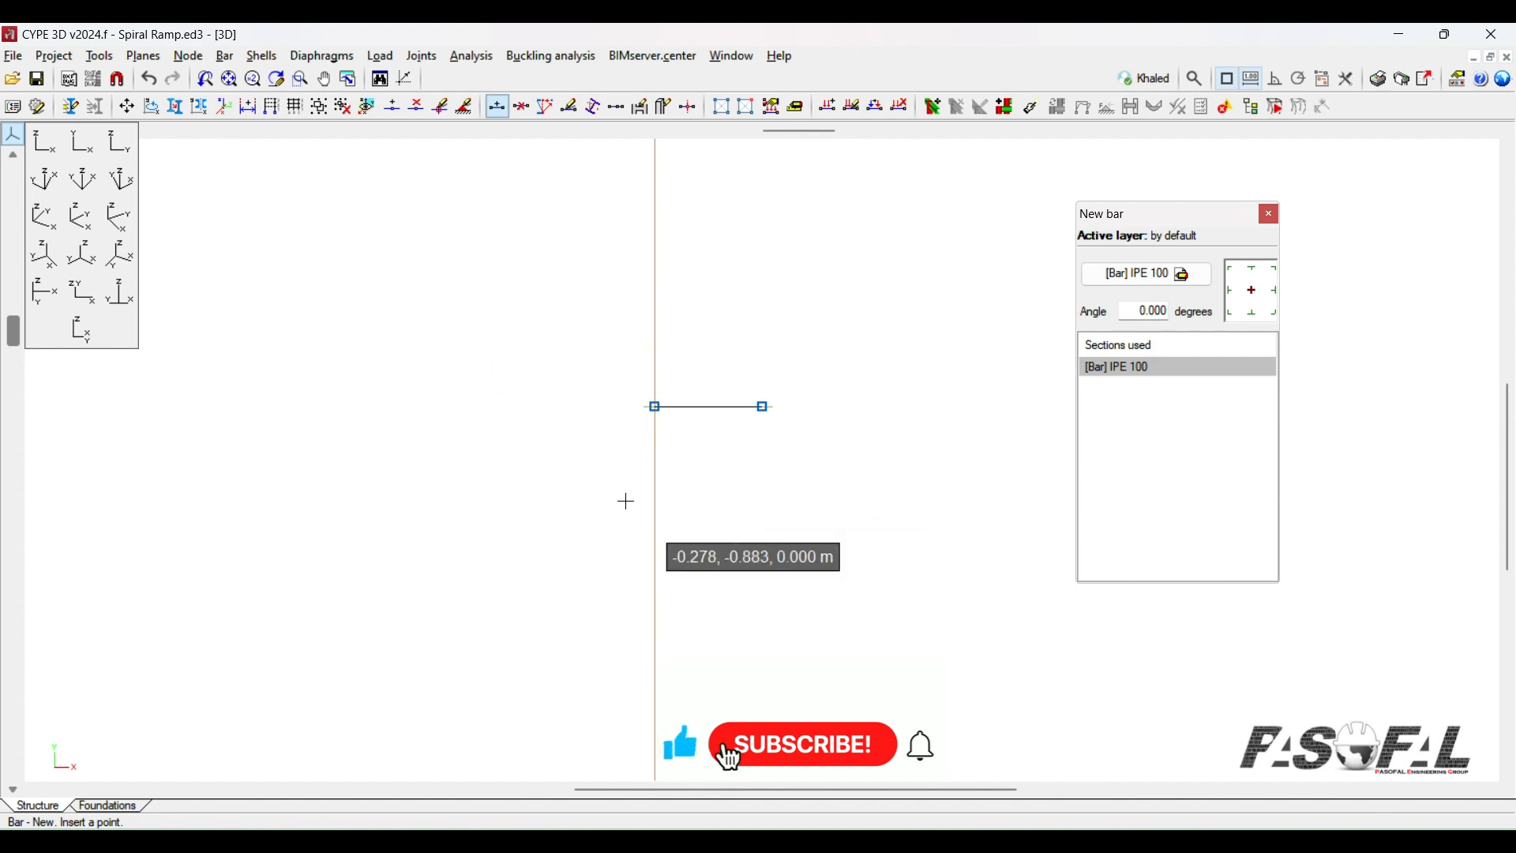
{"action": "scroll", "coordinate": [905, 490], "scroll_direction": "down", "scroll_amount": 2}
{"action": "scroll", "coordinate": [755, 495], "scroll_direction": "up", "scroll_amount": 2}
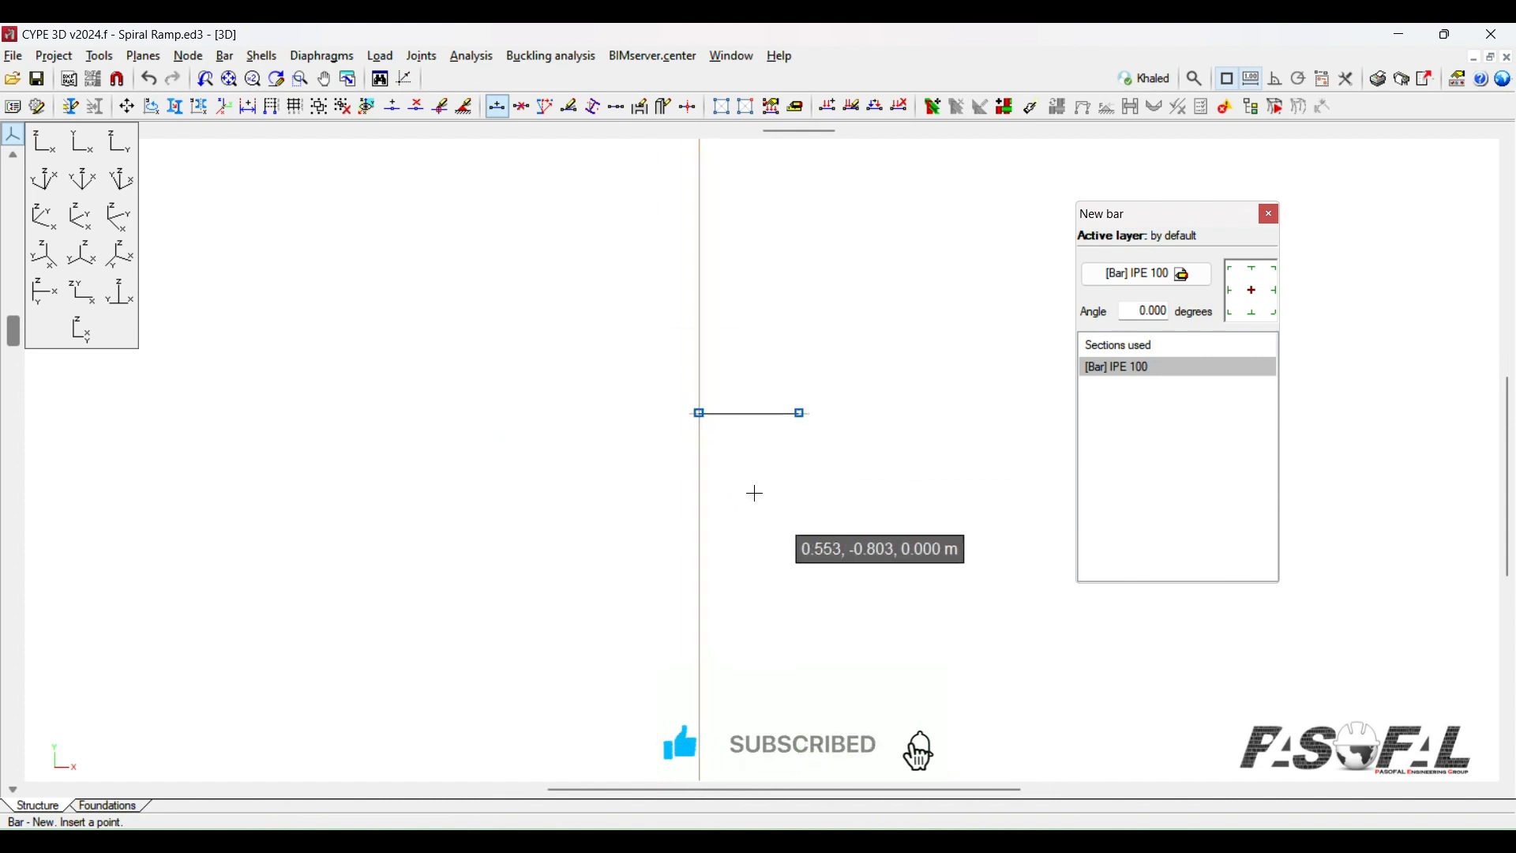
{"action": "left_click", "coordinate": [693, 406]}
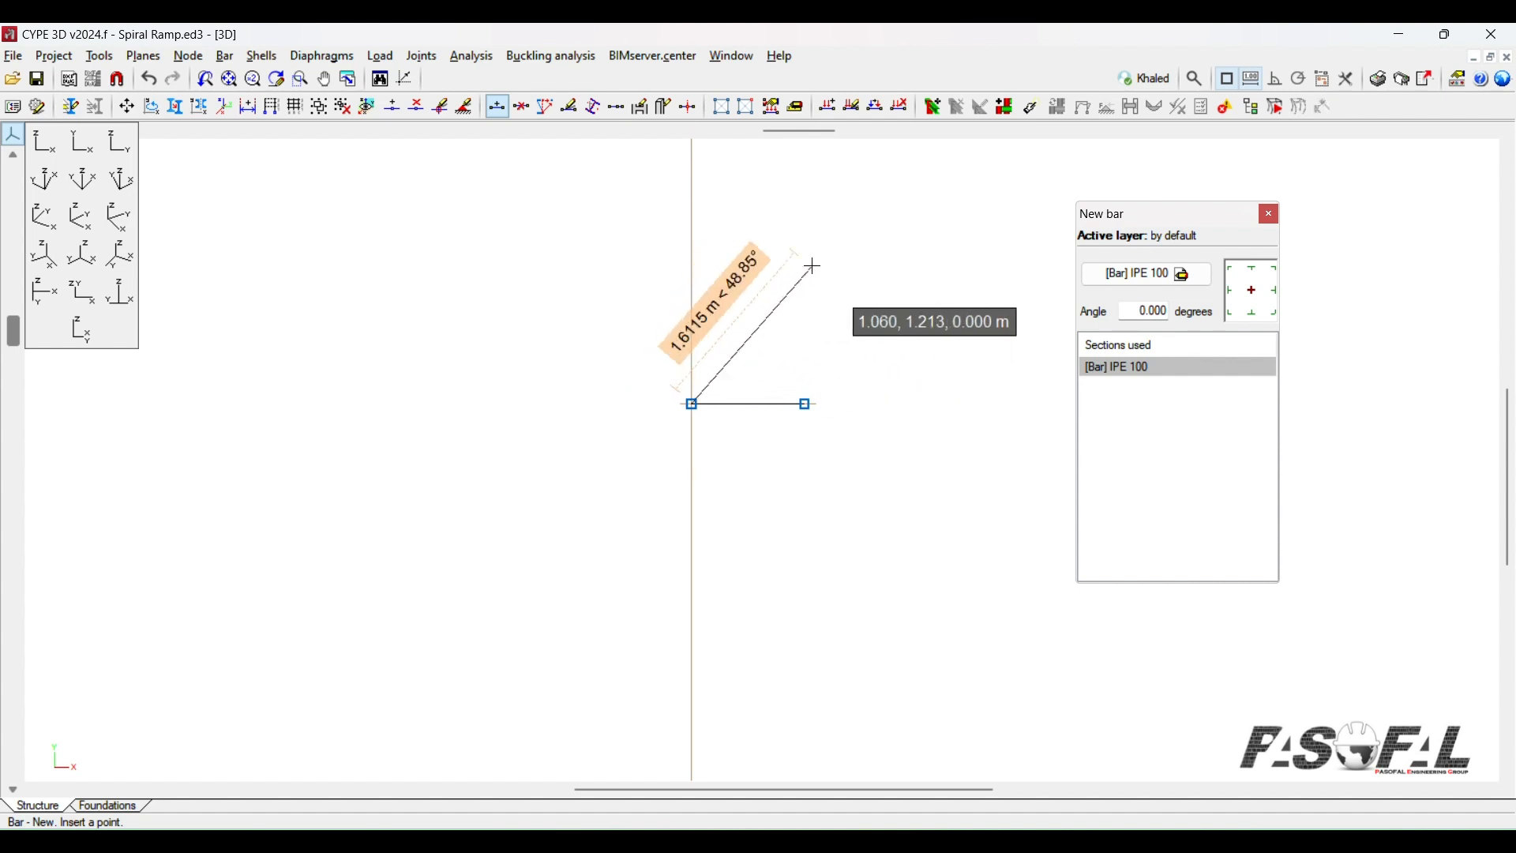
{"action": "scroll", "coordinate": [853, 335], "scroll_direction": "up", "scroll_amount": 1}
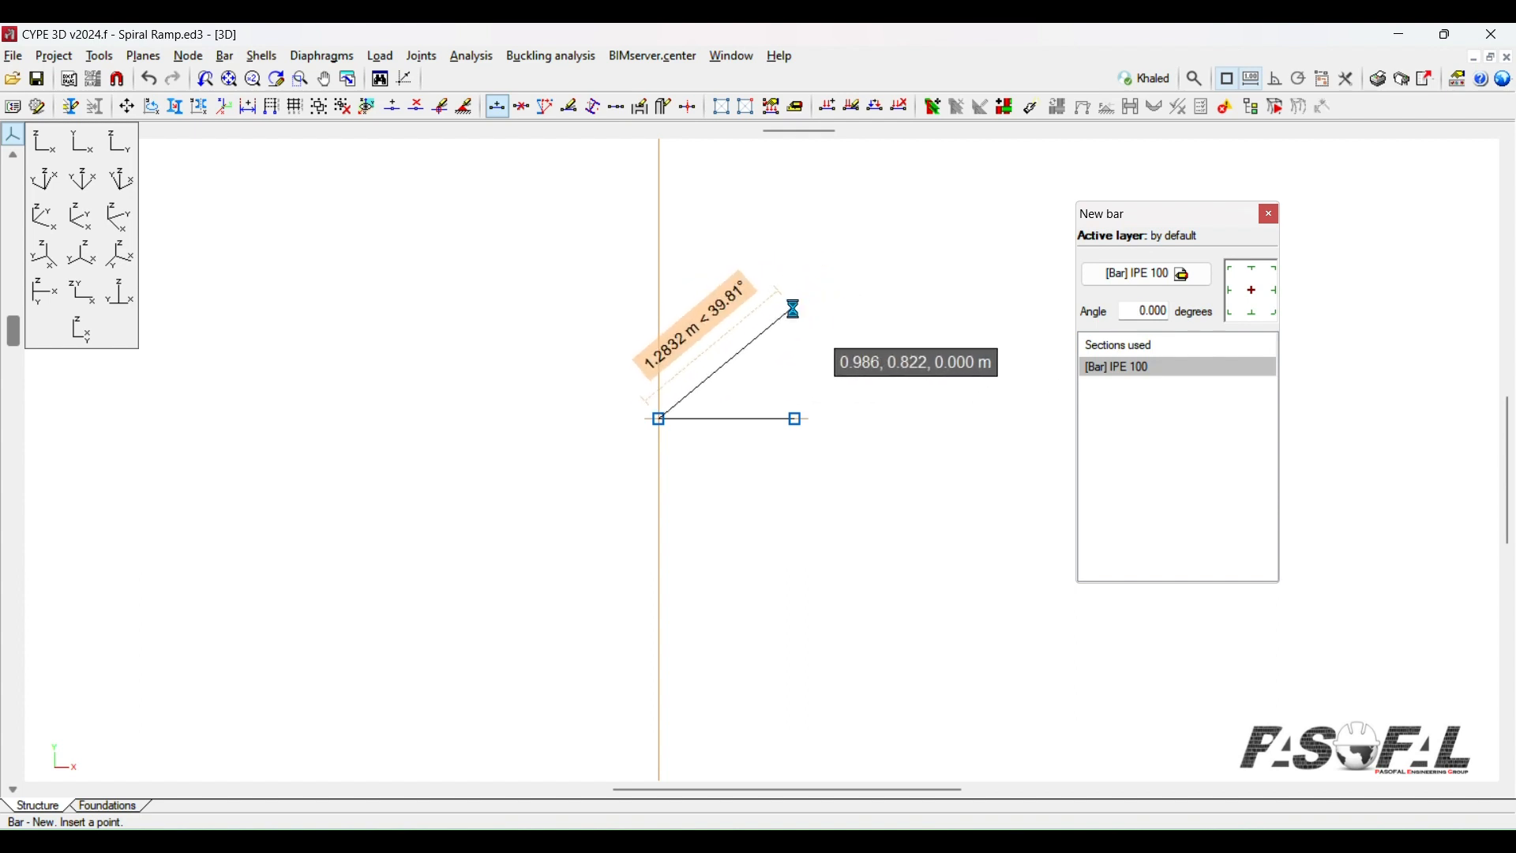
{"action": "left_click_drag", "start_coordinate": [901, 328], "coordinate": [455, 421]}
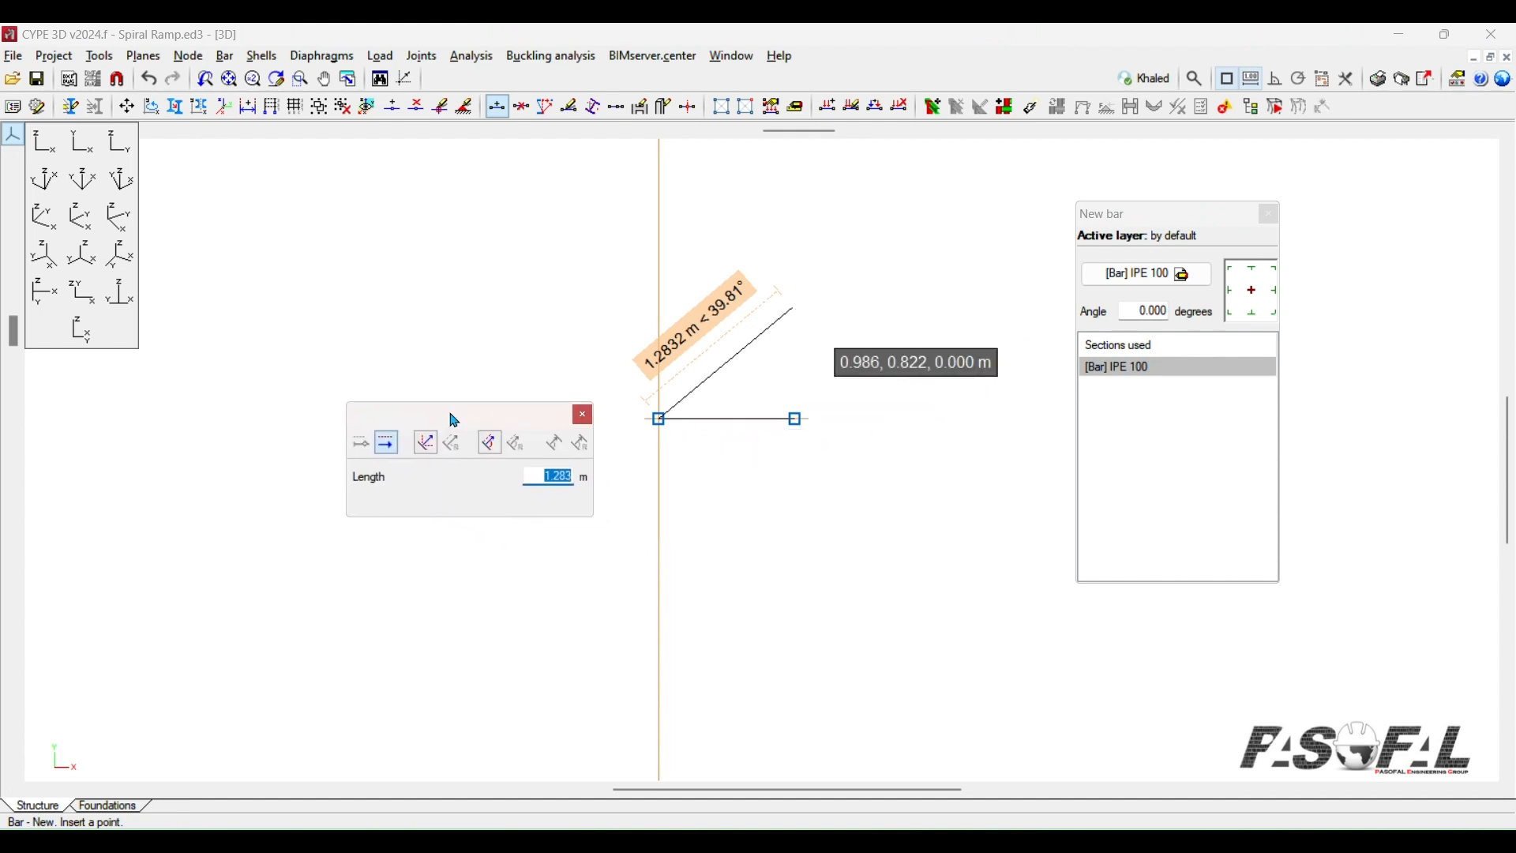
{"action": "left_click", "coordinate": [488, 448]}
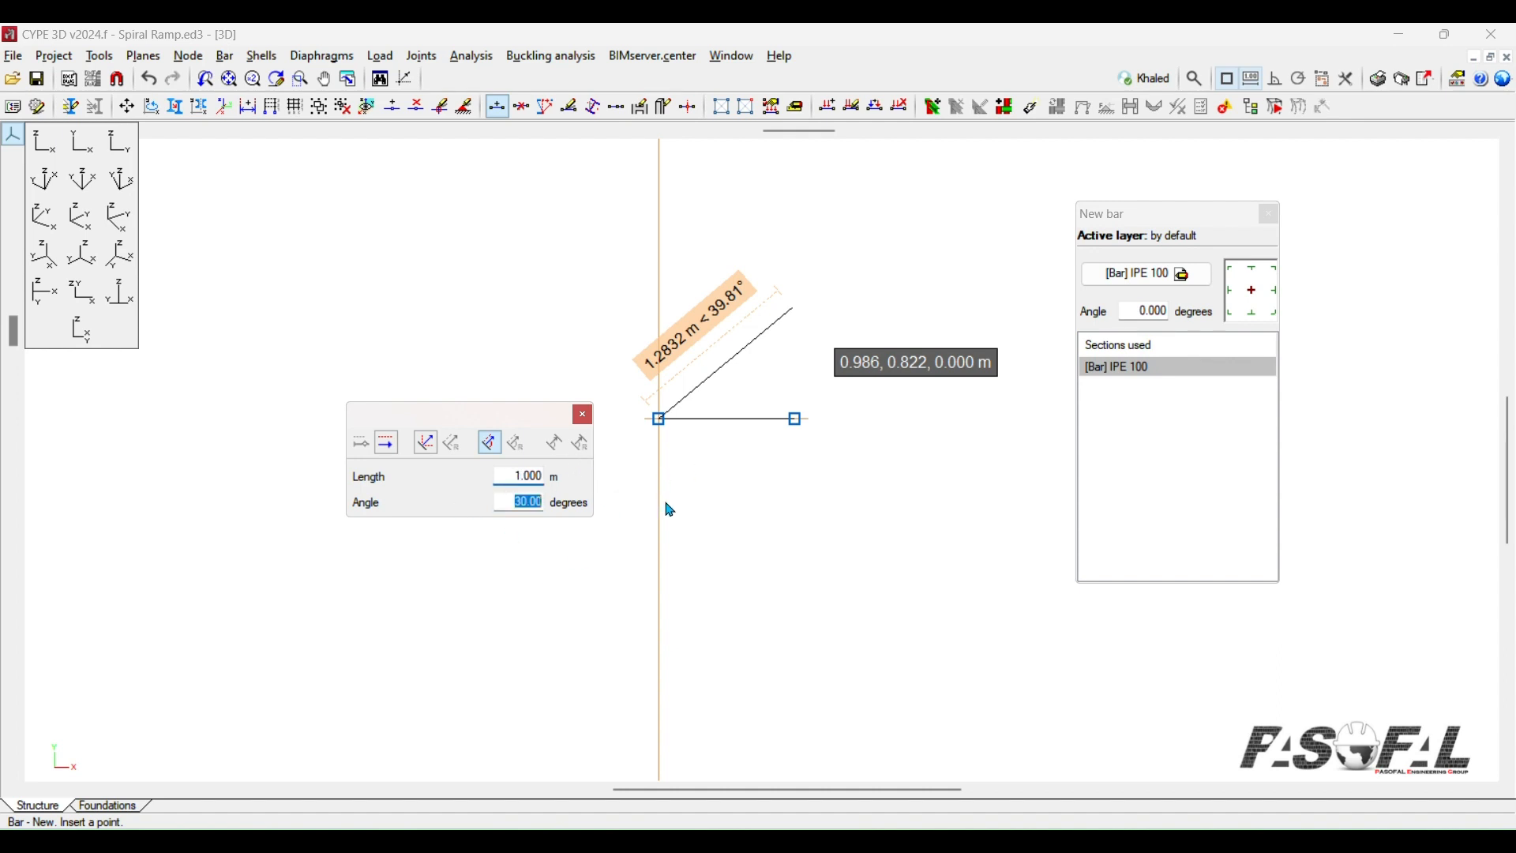
{"action": "key", "text": "Return"}
Step: Add a 1 m IPE 100 bar from the origin node at an angle of 60 degrees
{"action": "scroll", "coordinate": [792, 361], "scroll_direction": "up", "scroll_amount": 1}
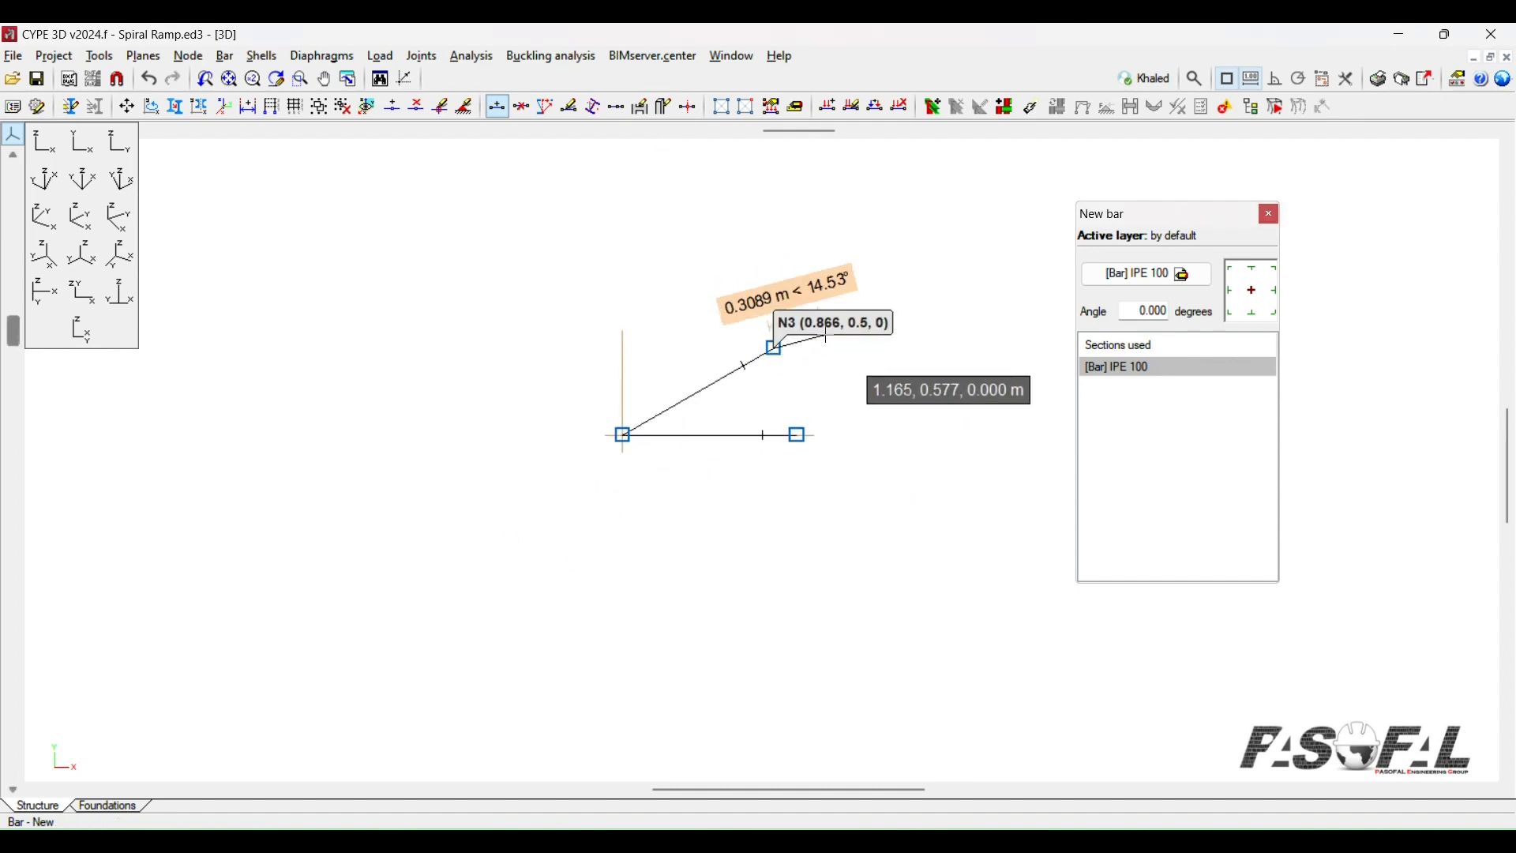
{"action": "scroll", "coordinate": [866, 373], "scroll_direction": "up", "scroll_amount": 1}
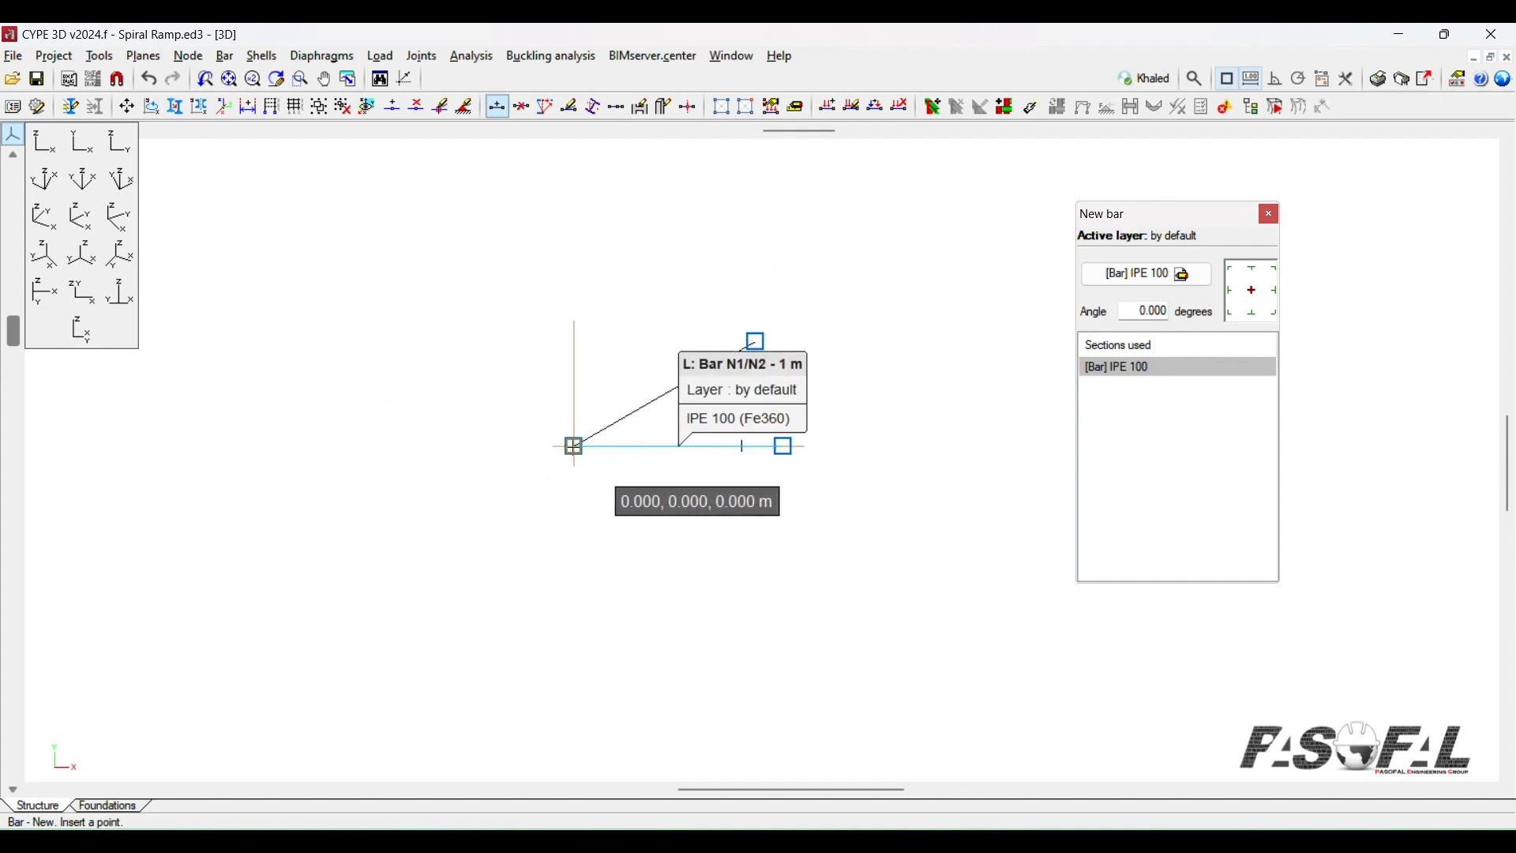
{"action": "left_click", "coordinate": [574, 446]}
{"action": "key", "text": "Return"}
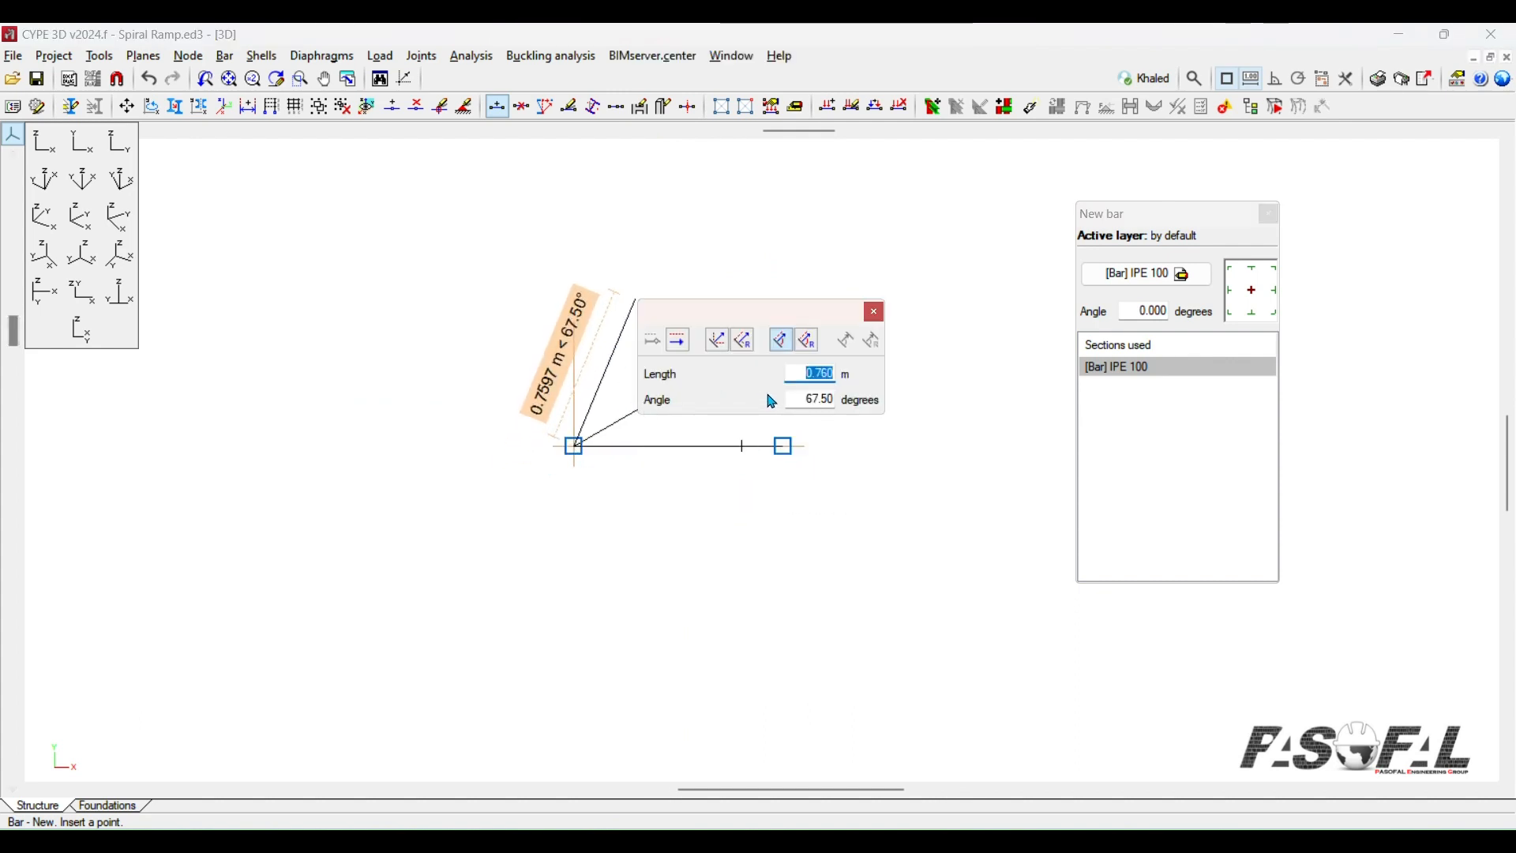
{"action": "key", "text": "Tab"}
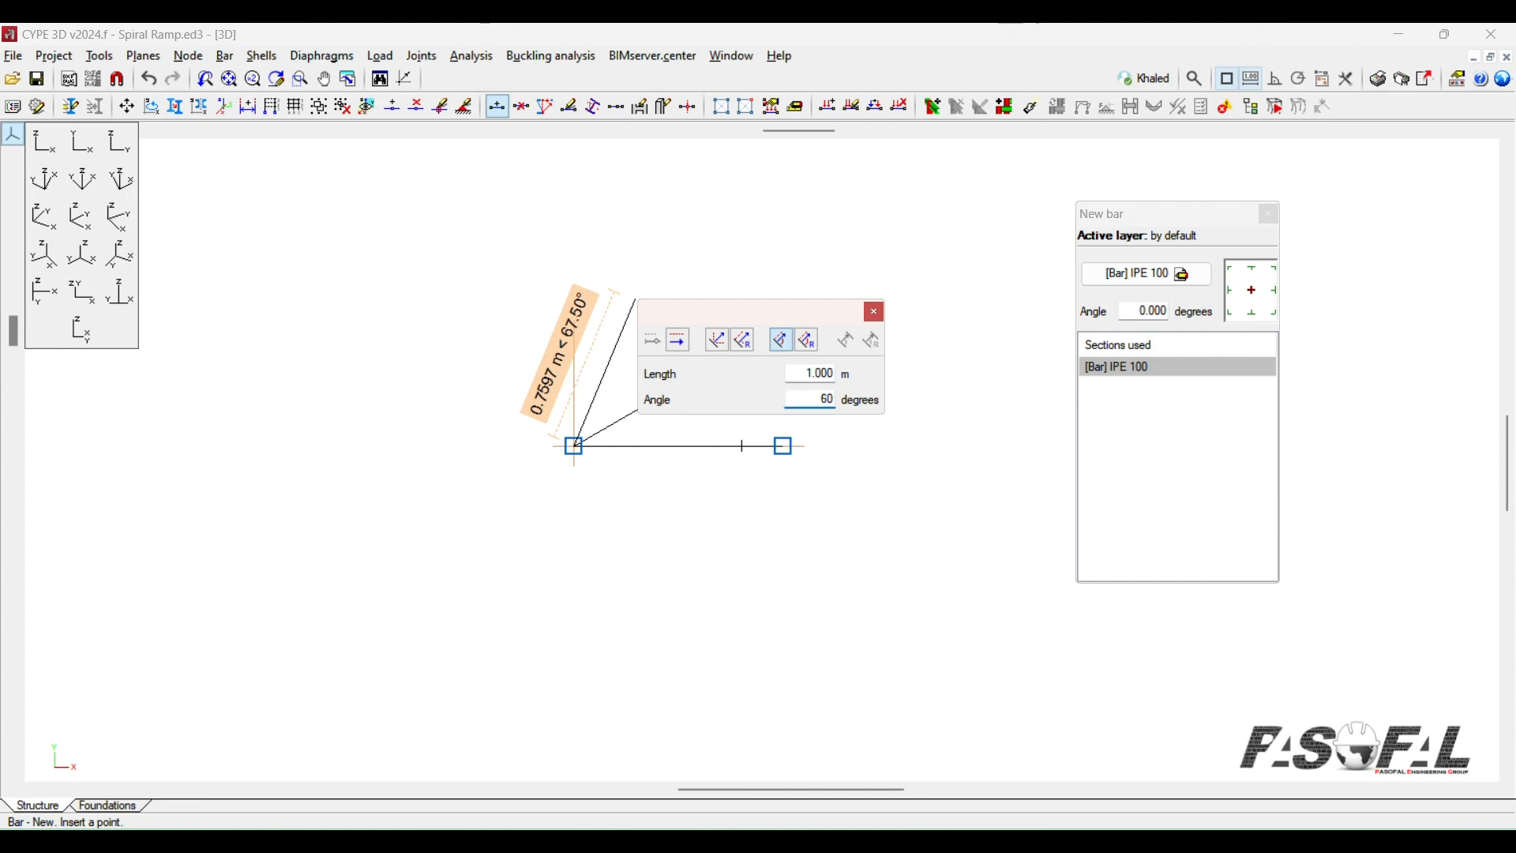
{"action": "type", "text": "60"}
{"action": "key", "text": "Return"}
Step: Add a 1 m IPE 100 bar from the origin node along the Y axis at 90 degrees
{"action": "scroll", "coordinate": [725, 369], "scroll_direction": "up", "scroll_amount": 1}
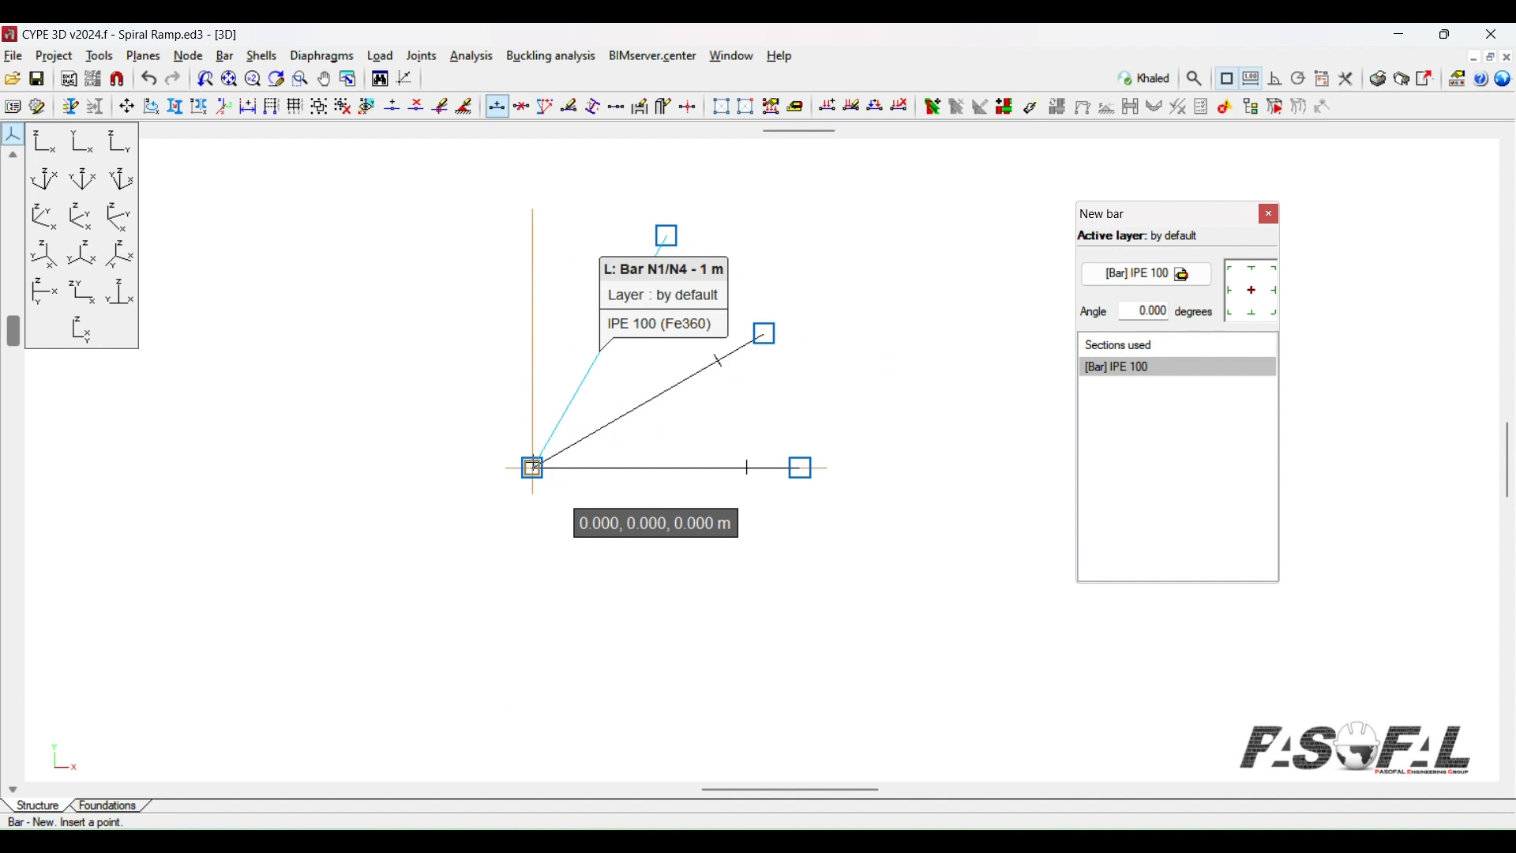
{"action": "left_click", "coordinate": [534, 467]}
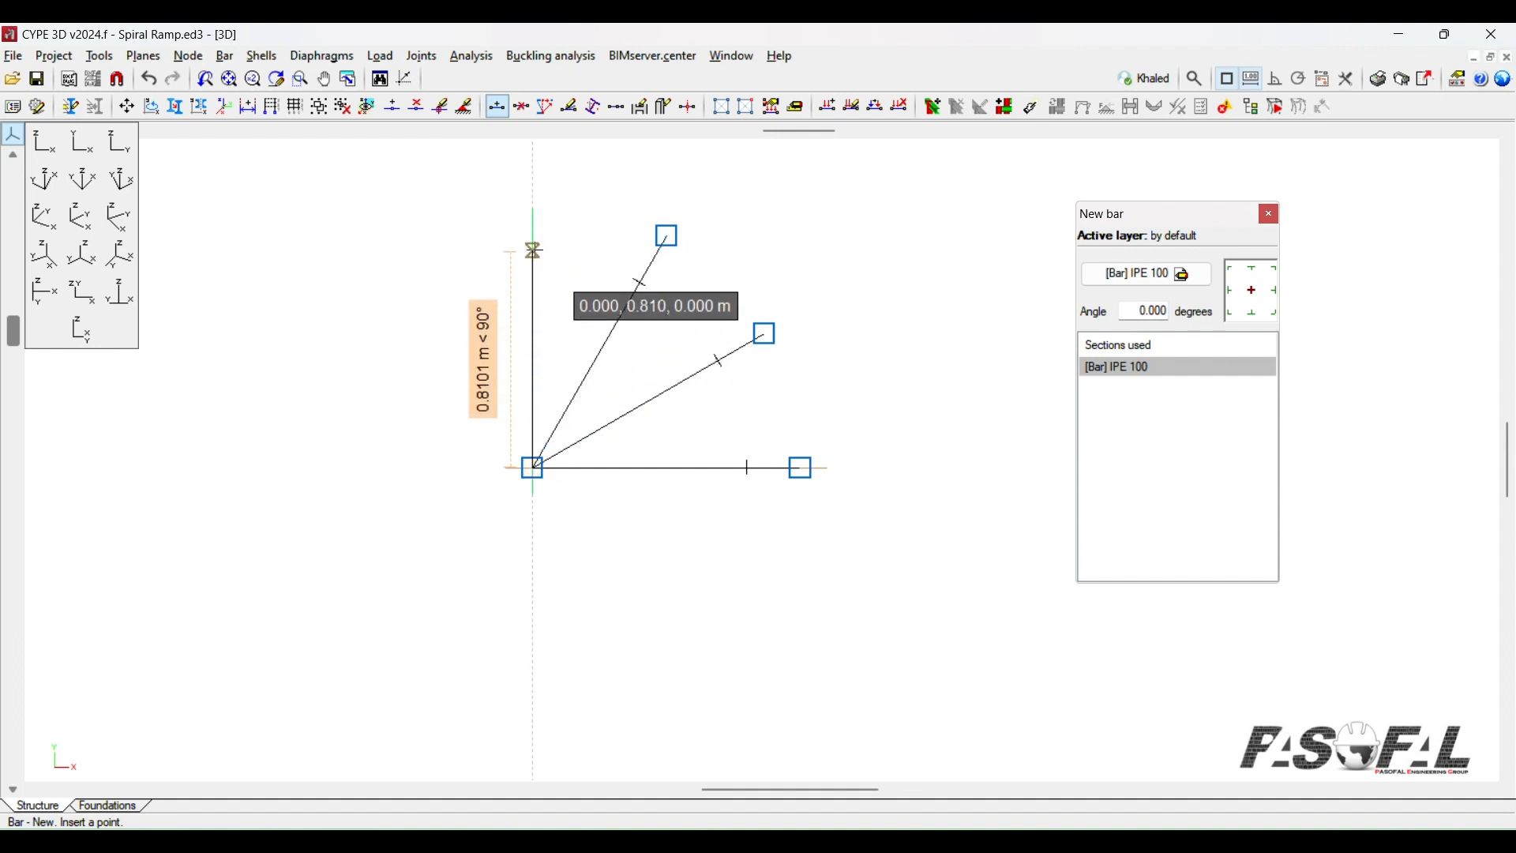
{"action": "key", "text": "1"}
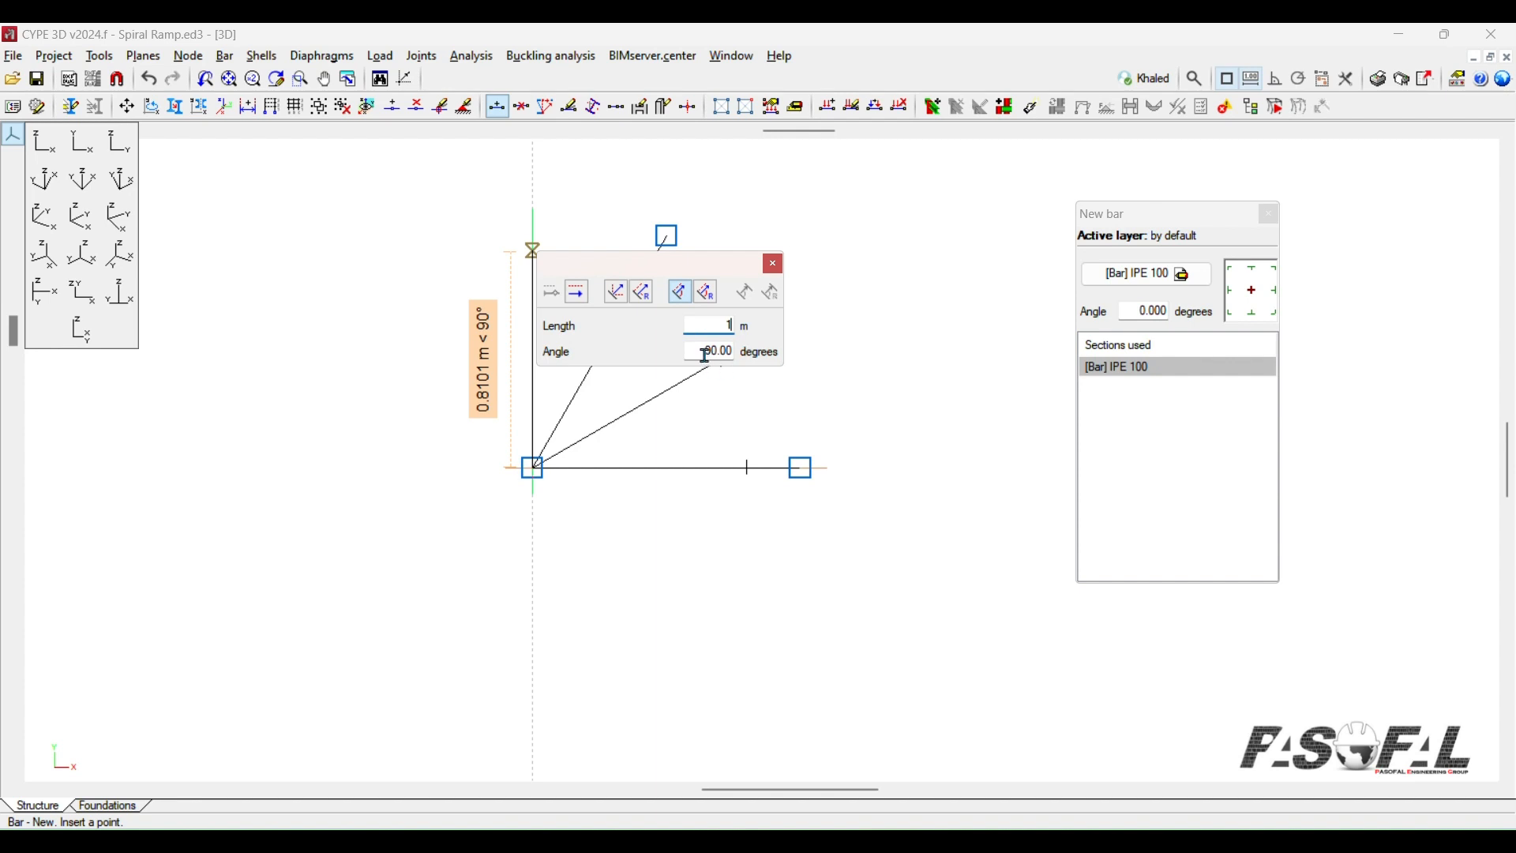
{"action": "key", "text": "Return"}
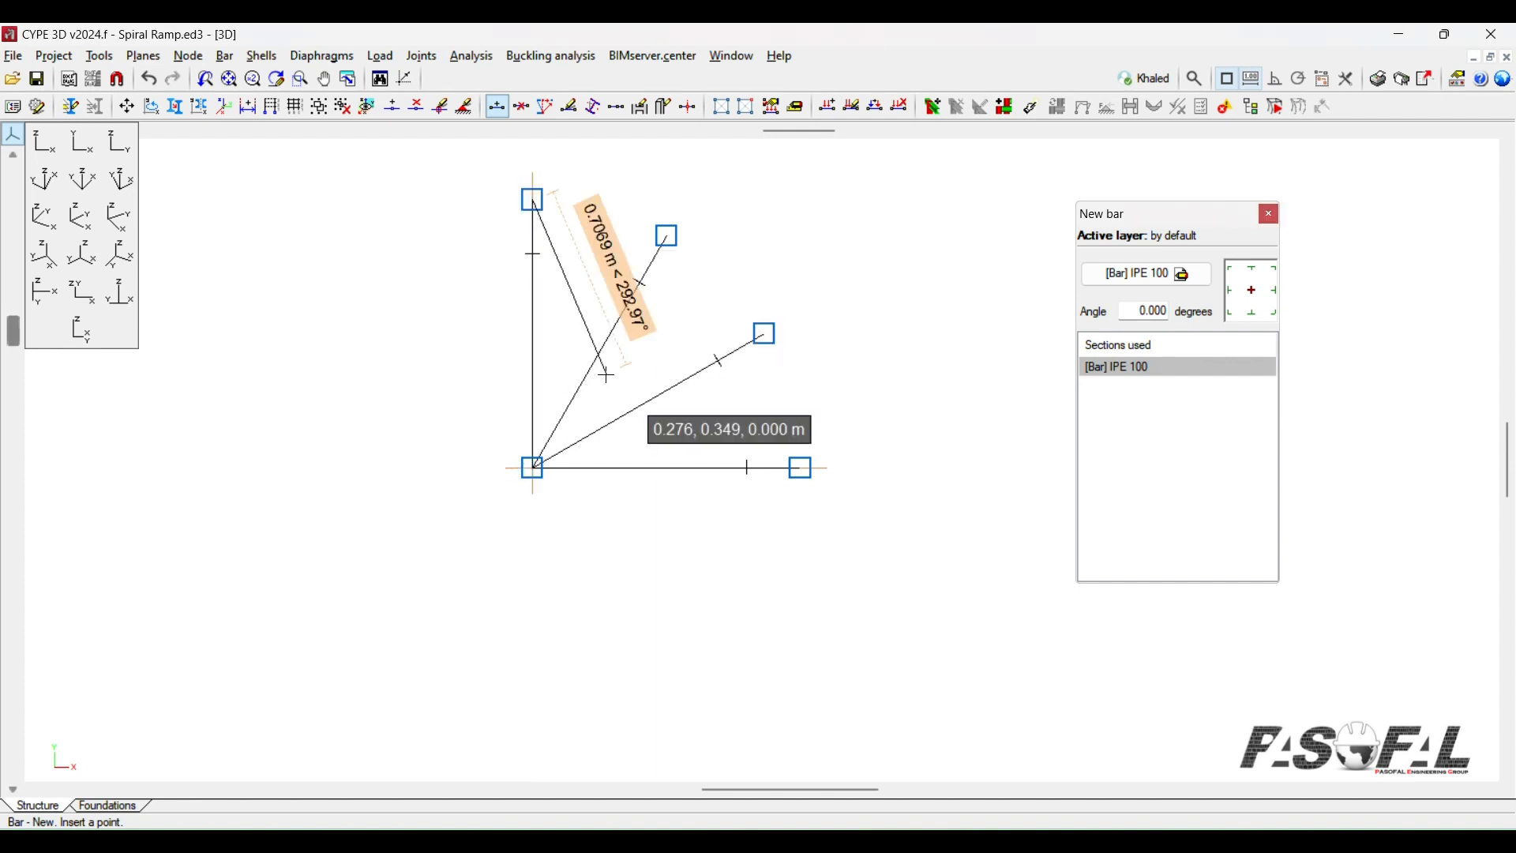
Step: Add a 1 m IPE 100 bar from the origin node at an angle of 120 degrees
{"action": "scroll", "coordinate": [702, 426], "scroll_direction": "down", "scroll_amount": 2}
{"action": "left_click", "coordinate": [598, 451]}
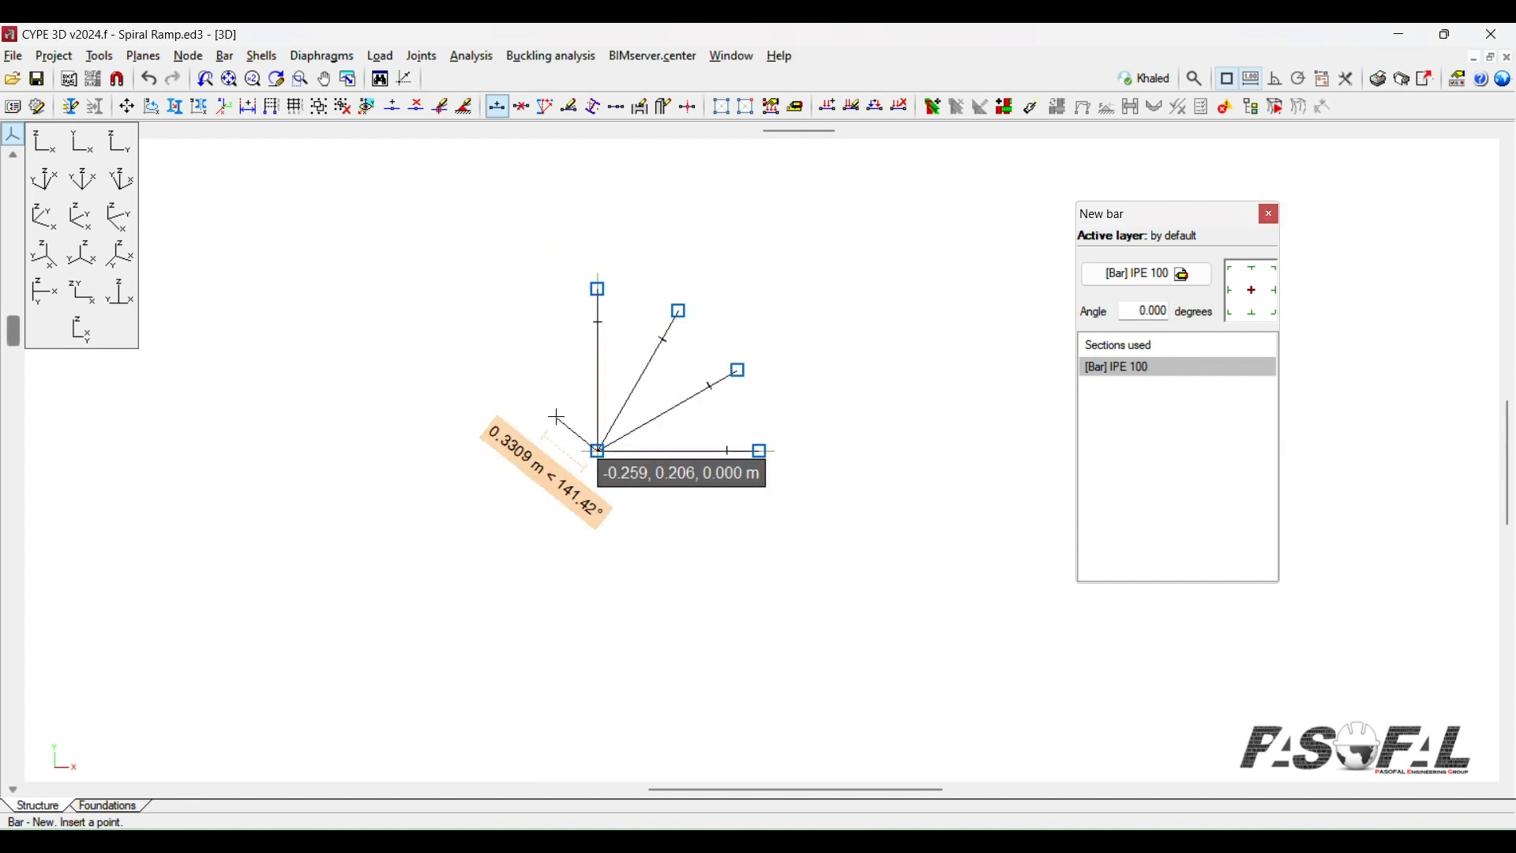
{"action": "key", "text": "Return"}
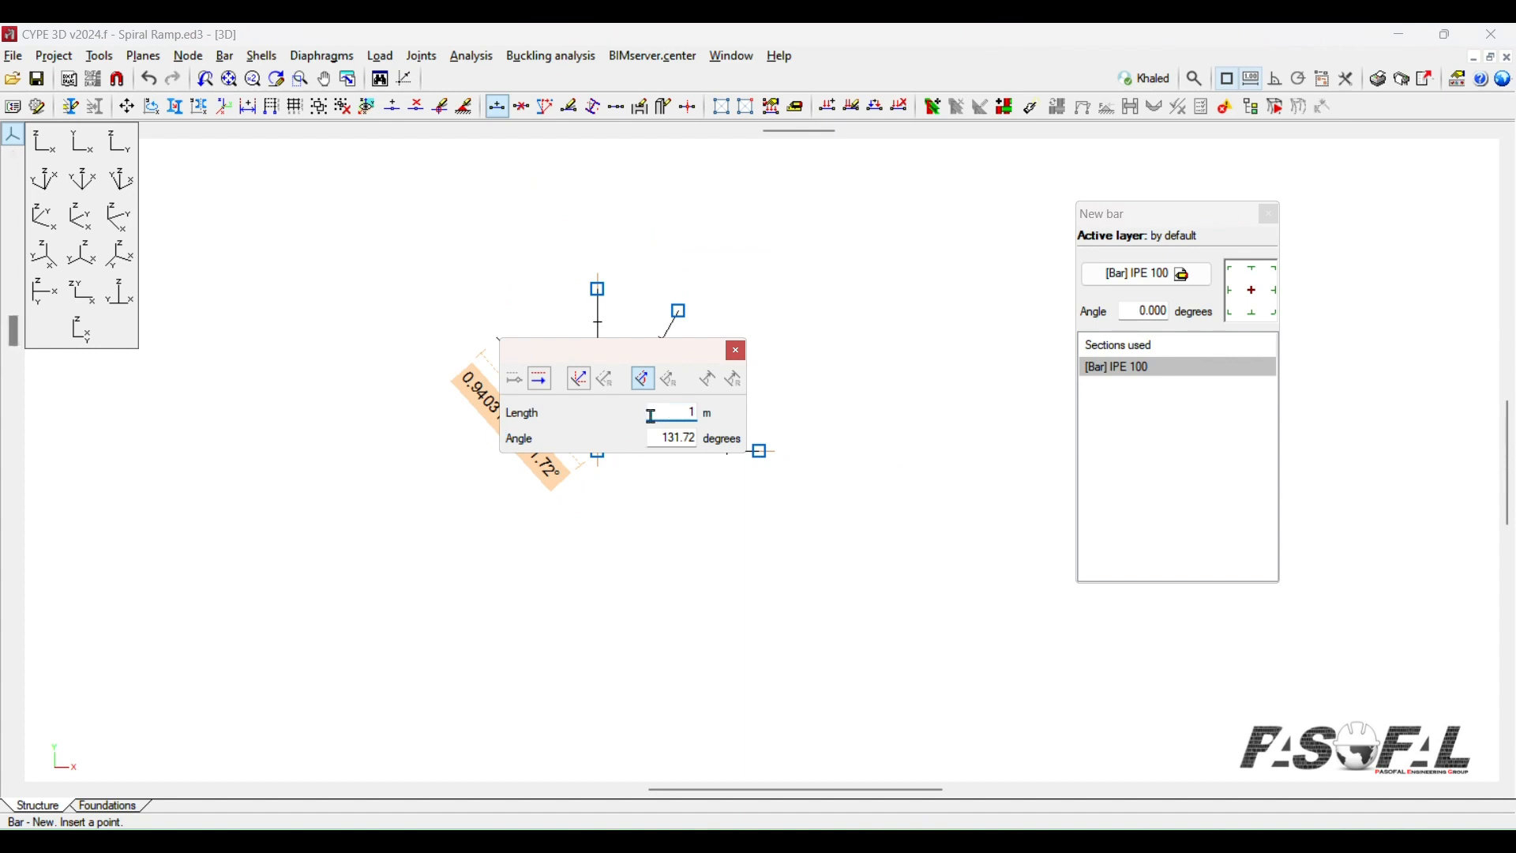
{"action": "key", "text": "Tab"}
{"action": "key", "text": "Return"}
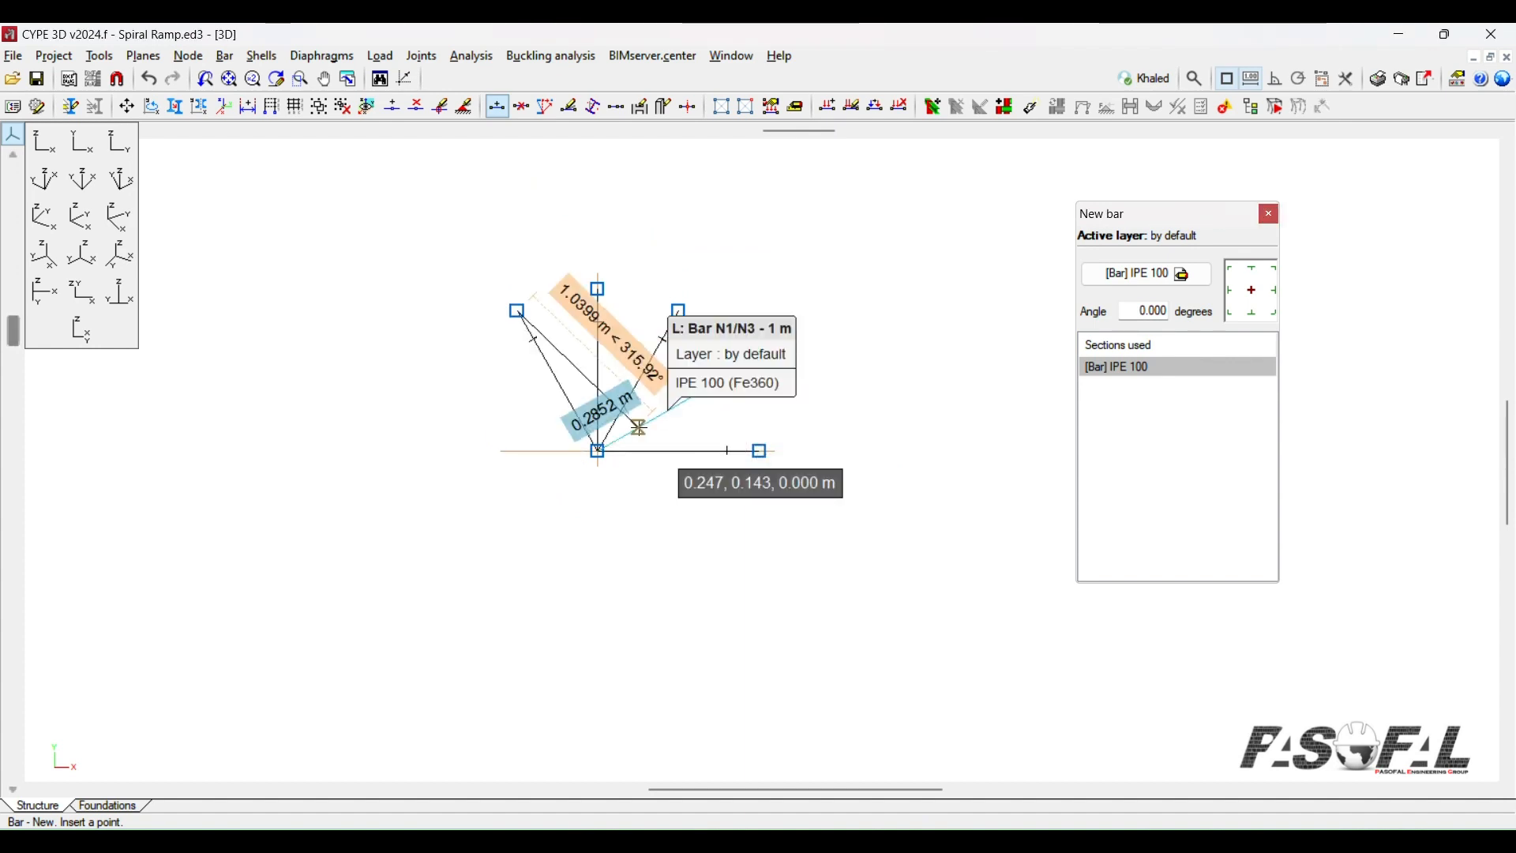
Step: Add two 1 m IPE 100 bars from the origin node at 150 and 180 degrees
{"action": "left_click", "coordinate": [597, 451]}
{"action": "key", "text": "Return"}
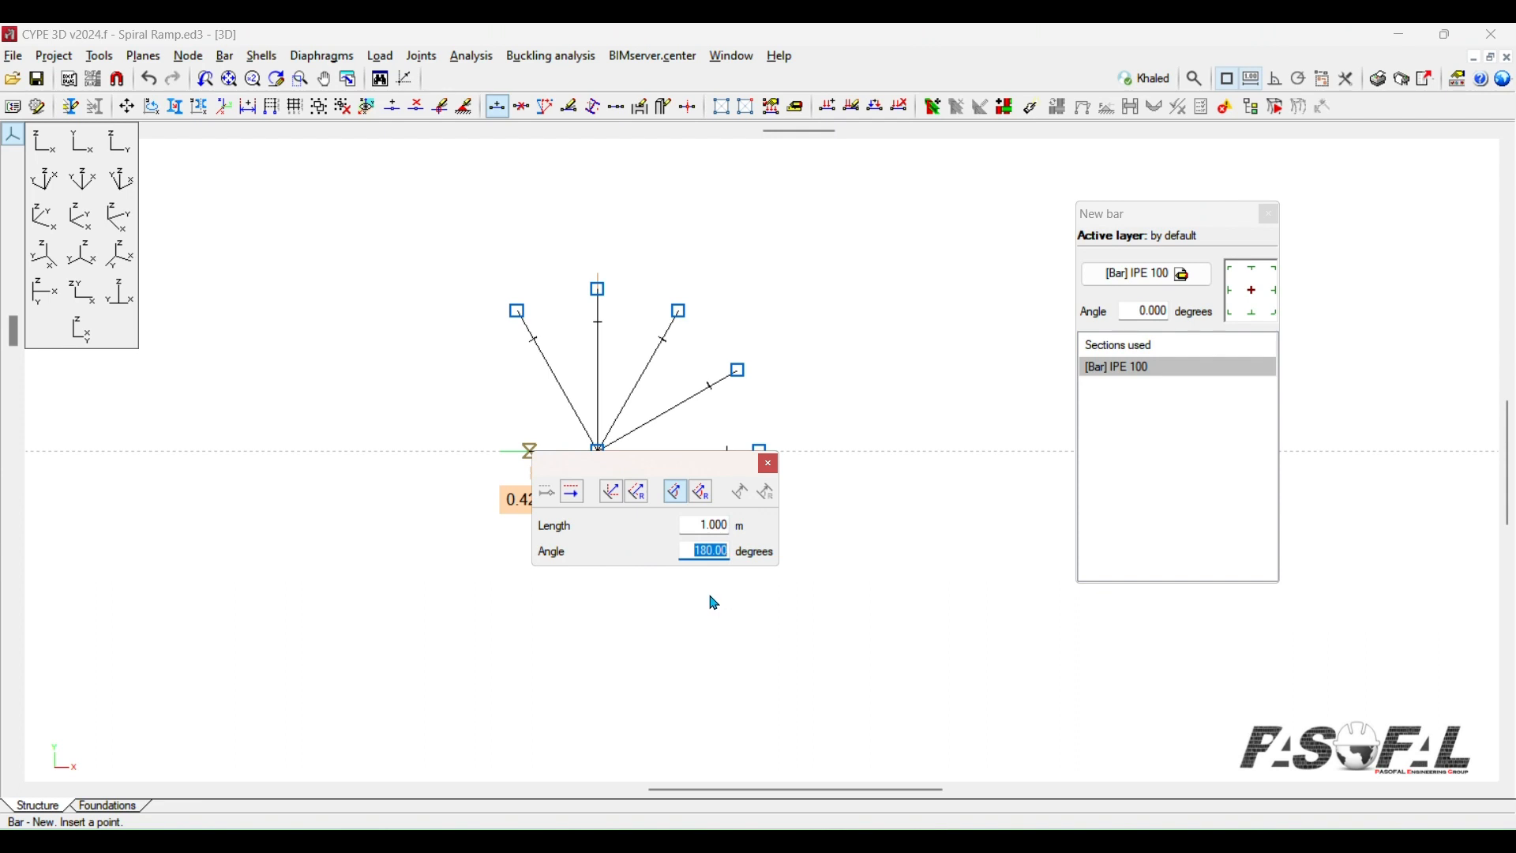
{"action": "key", "text": "Return"}
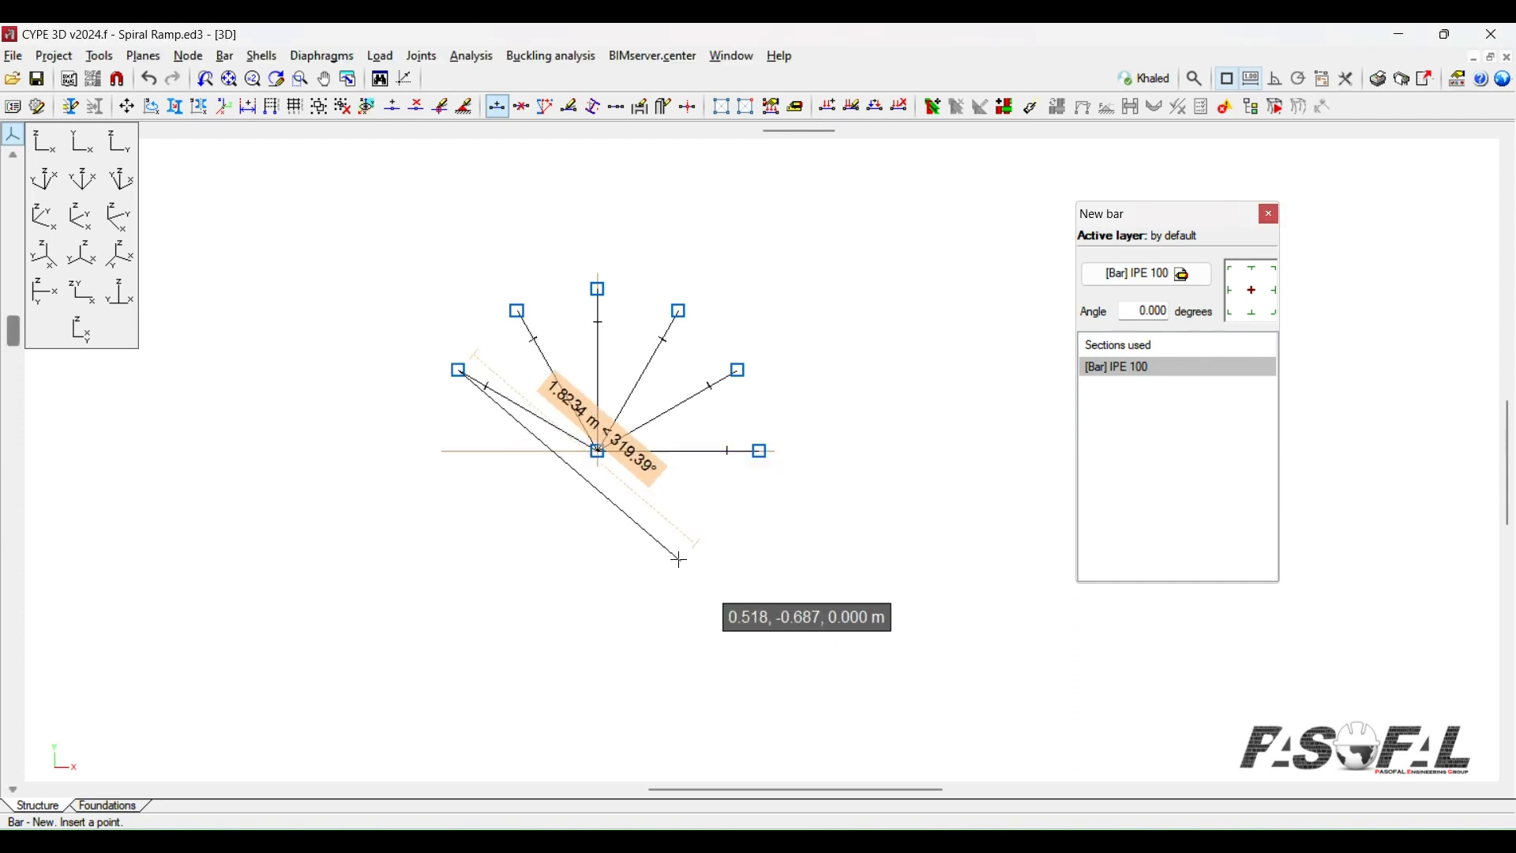
{"action": "left_click", "coordinate": [598, 451]}
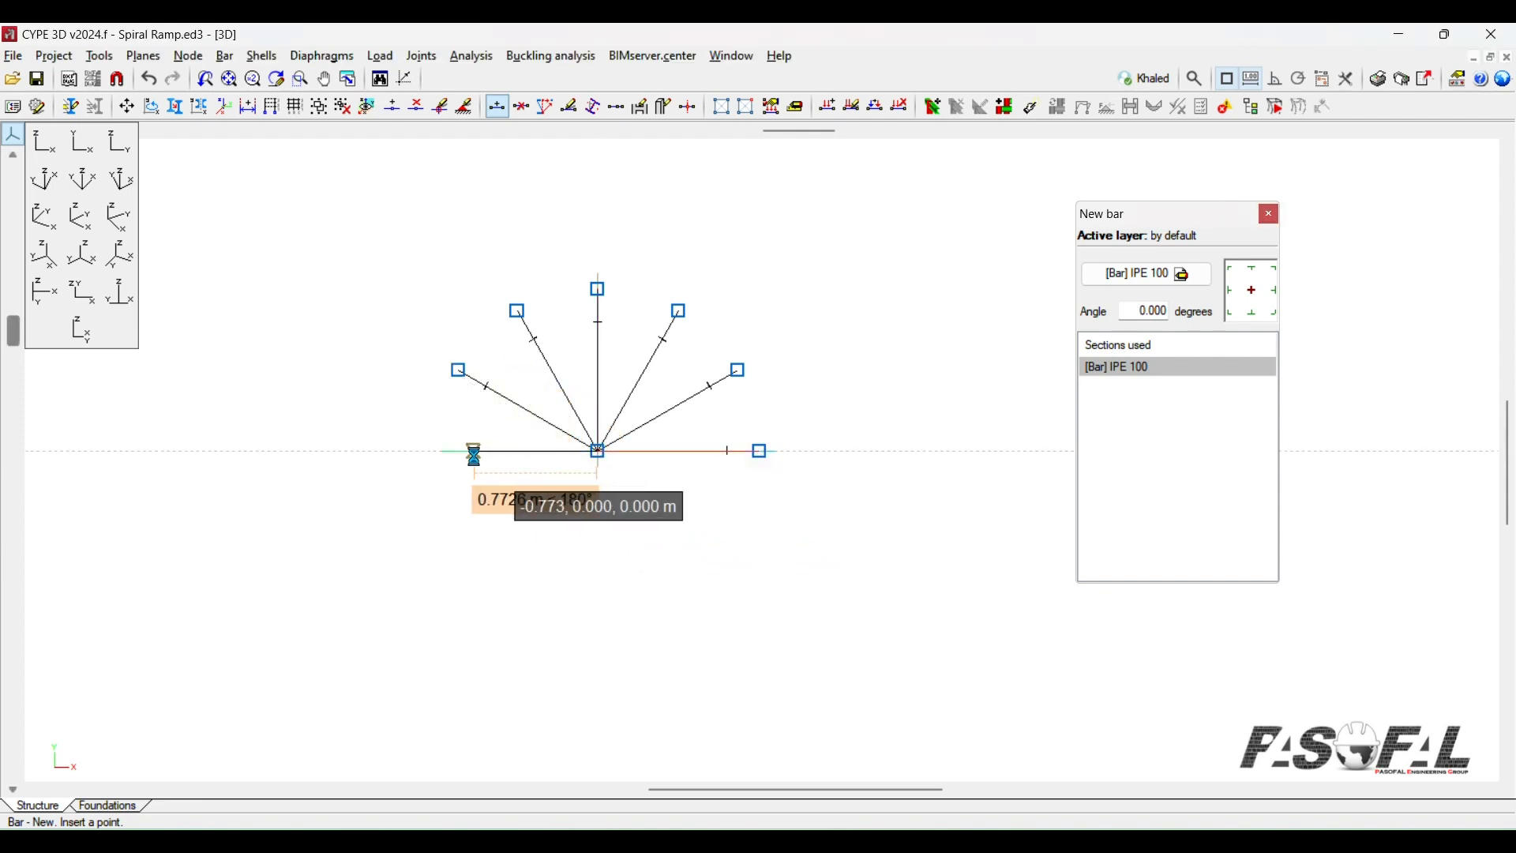
{"action": "key", "text": "Return"}
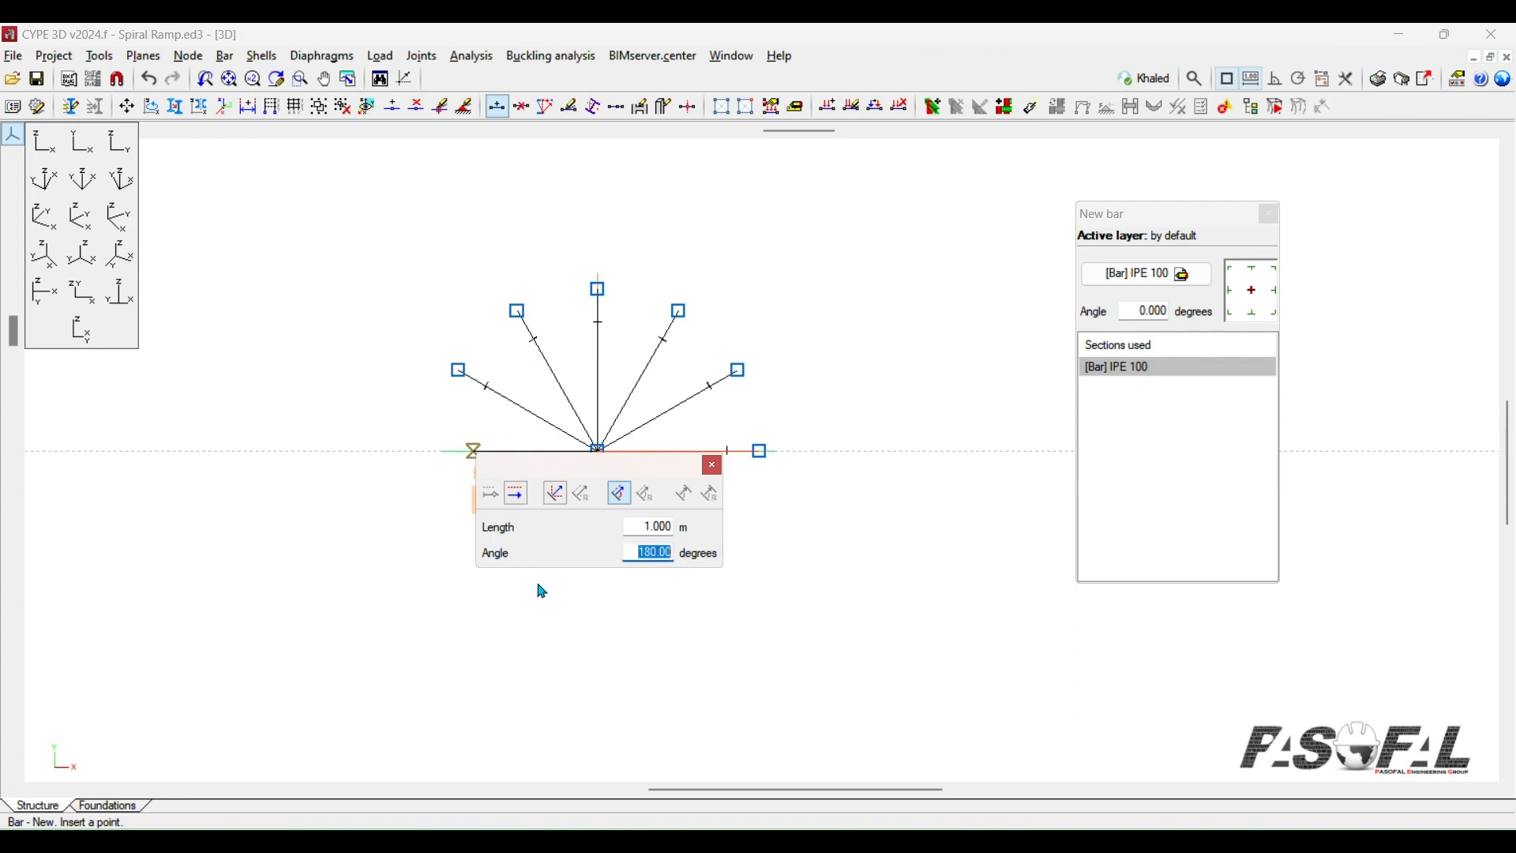
{"action": "key", "text": "Return"}
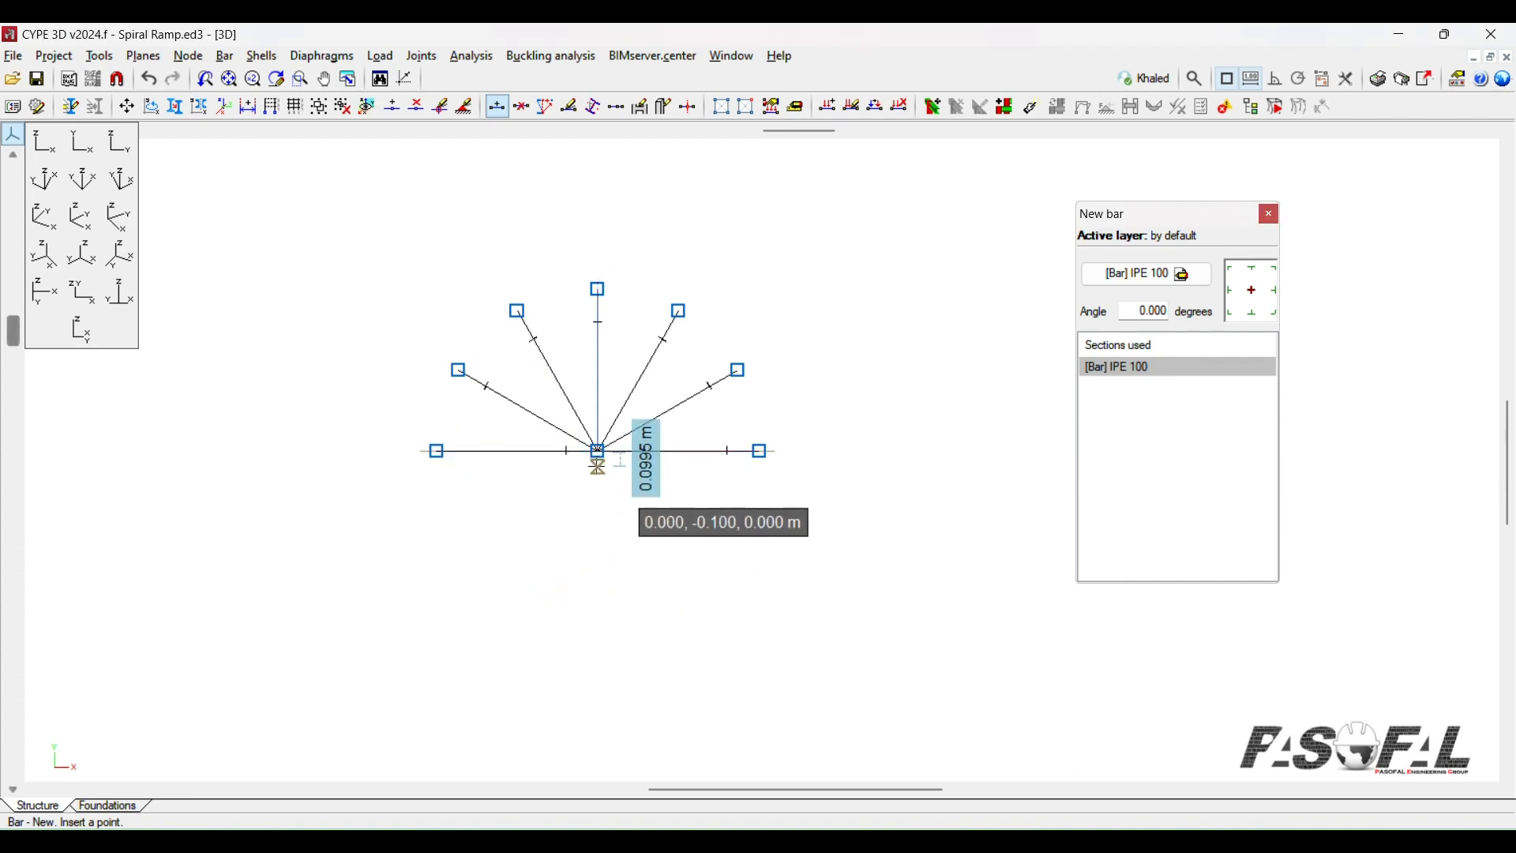
Step: Add two 1 m IPE 100 bars from the origin node at 210 and 240 degrees
{"action": "left_click", "coordinate": [598, 451]}
{"action": "key", "text": "Return"}
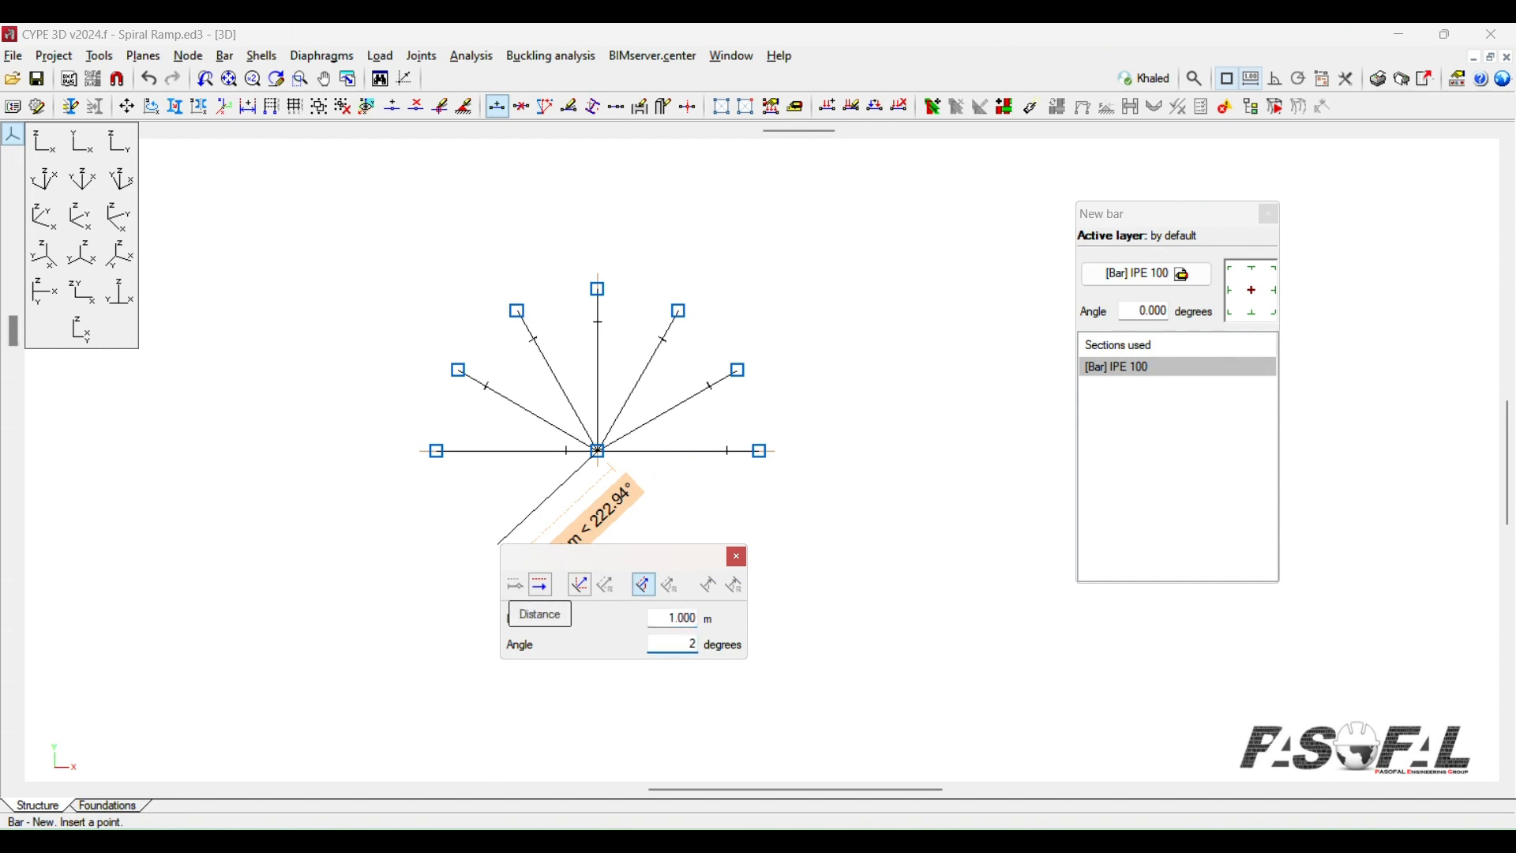
{"action": "type", "text": "210"}
{"action": "key", "text": "Return"}
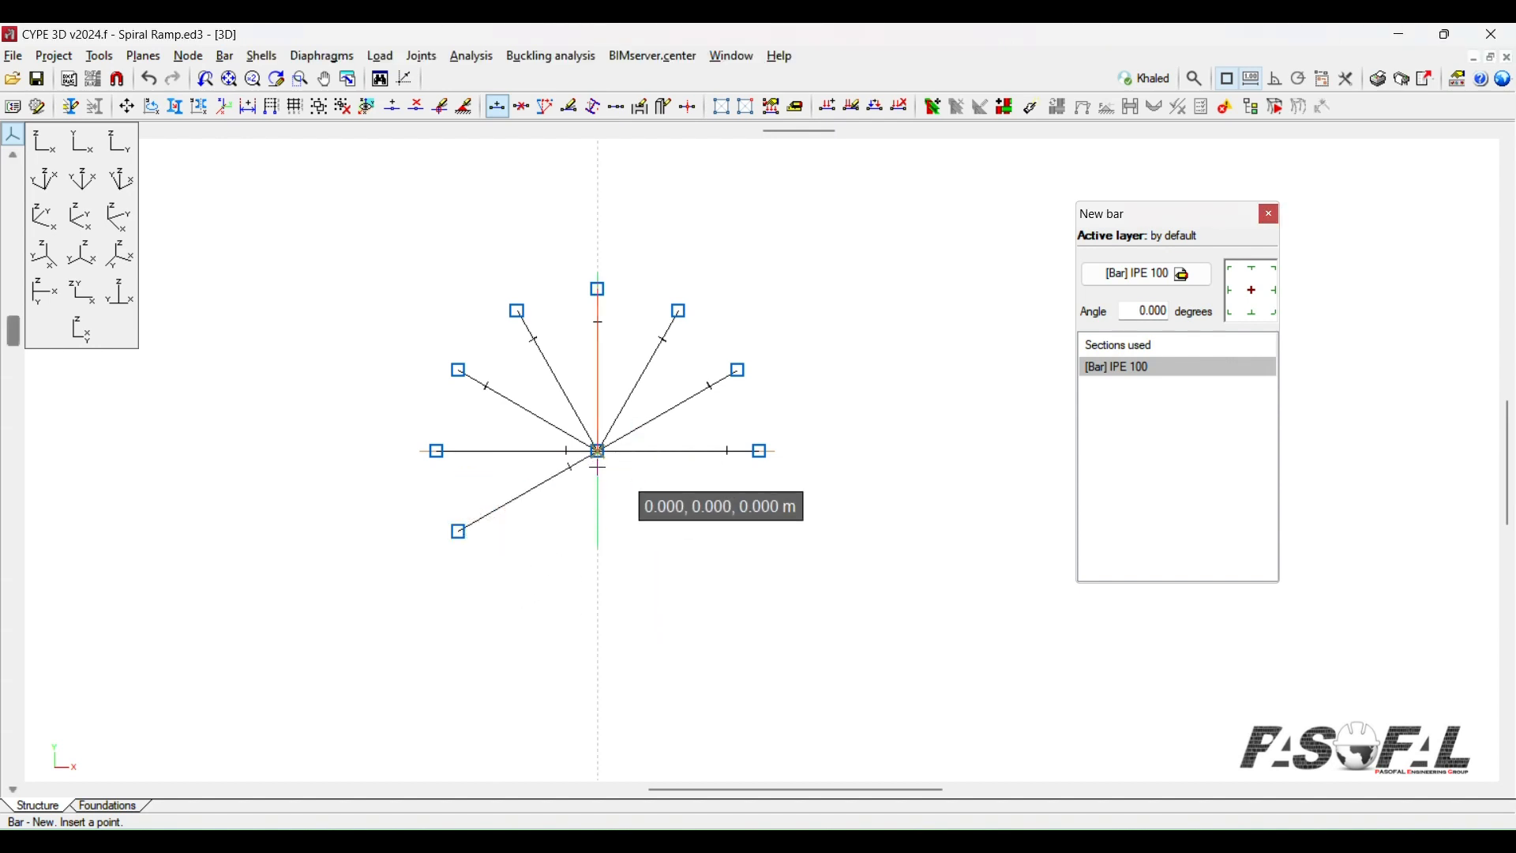
{"action": "left_click", "coordinate": [579, 504]}
{"action": "key", "text": "Return"}
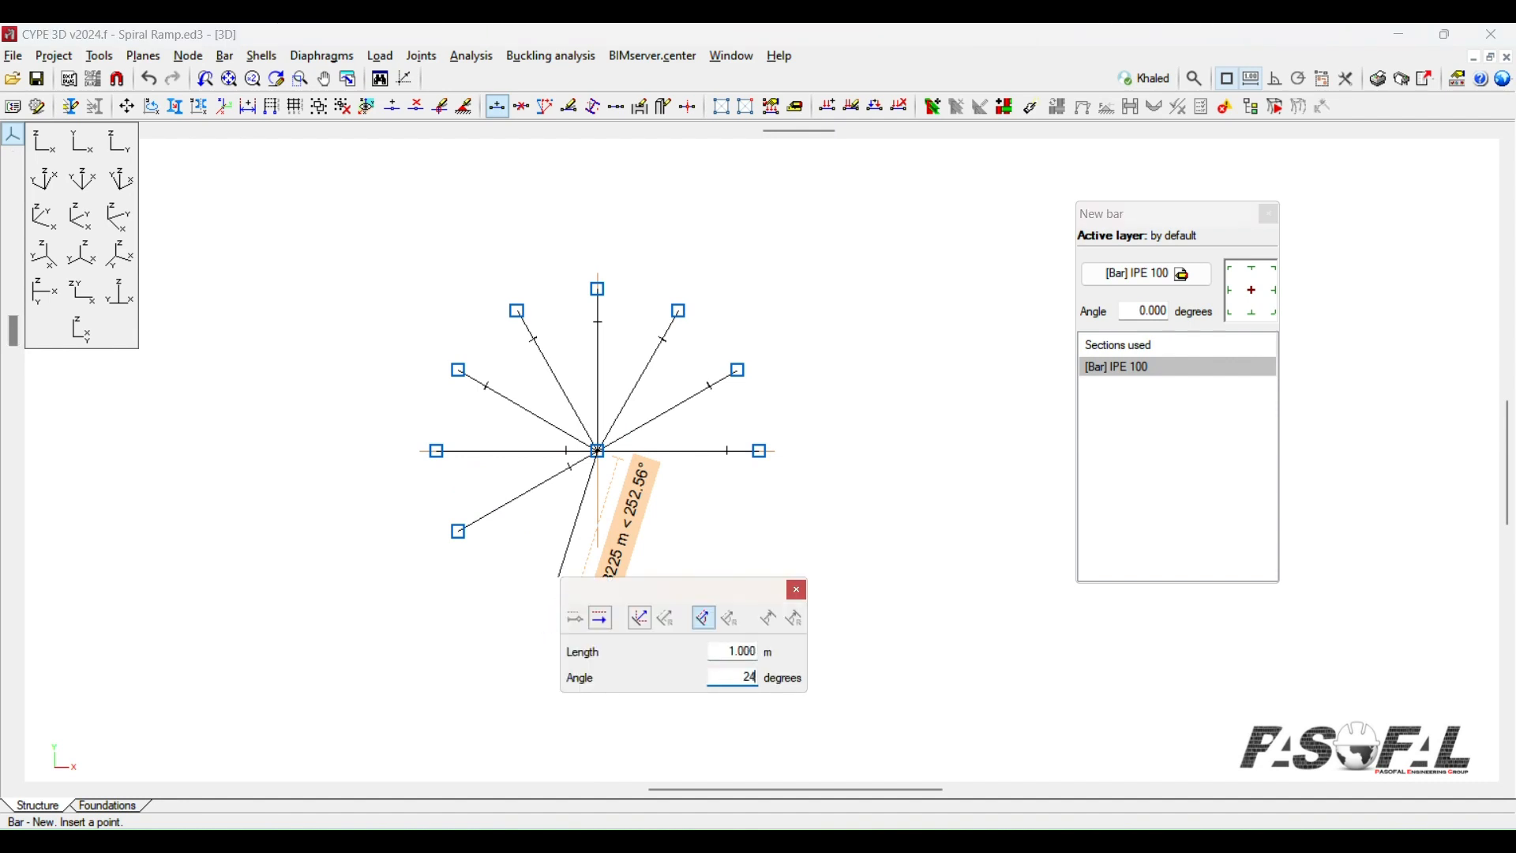
{"action": "type", "text": "240"}
{"action": "key", "text": "Return"}
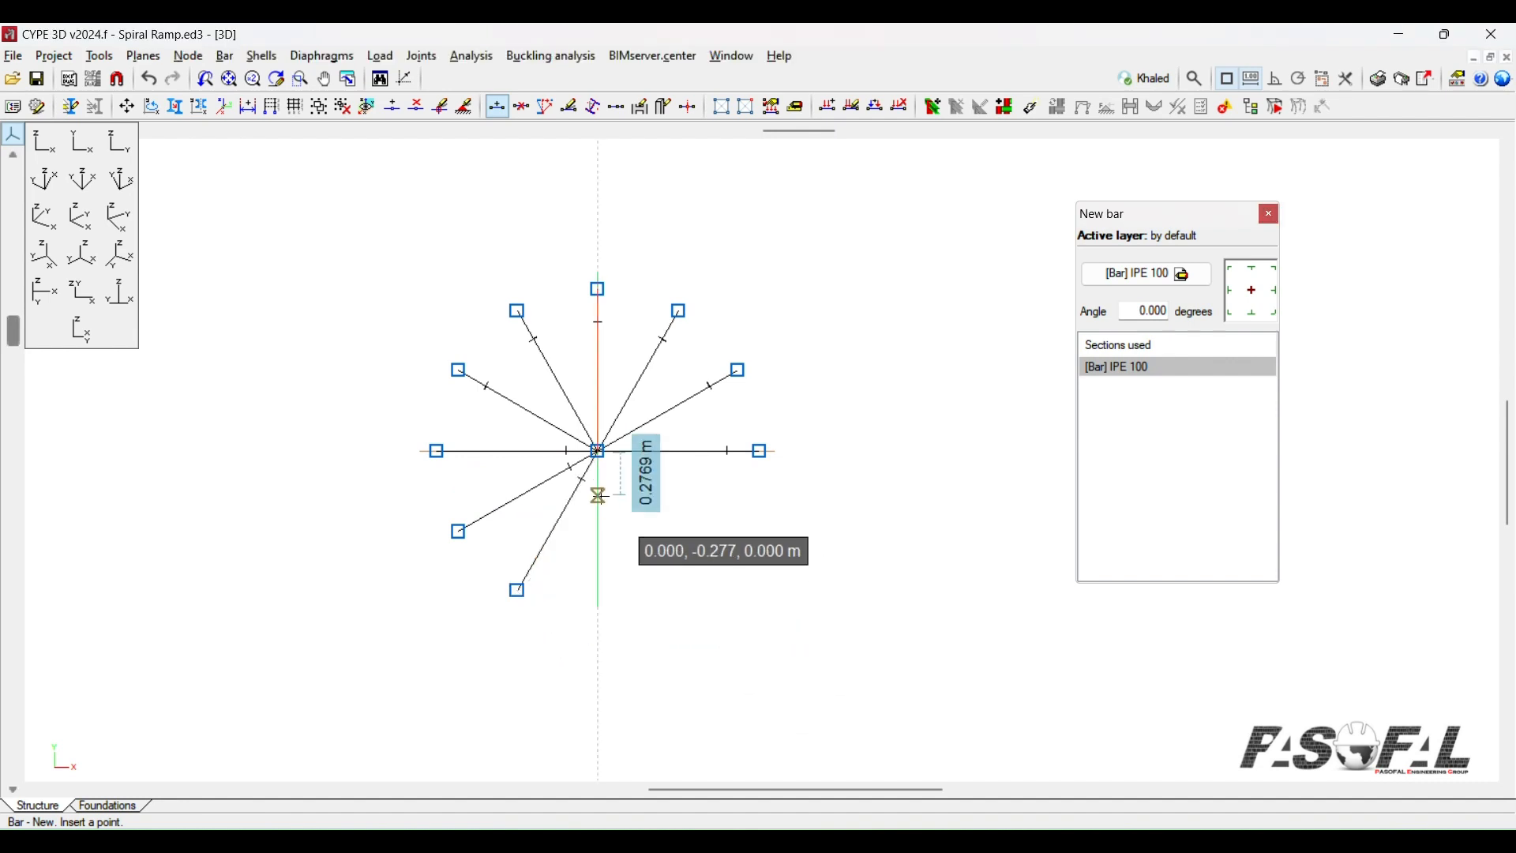
Step: Add a 1 m IPE 100 bar from the origin node straight down at 270 degrees
{"action": "left_click", "coordinate": [599, 453]}
{"action": "key", "text": "Return"}
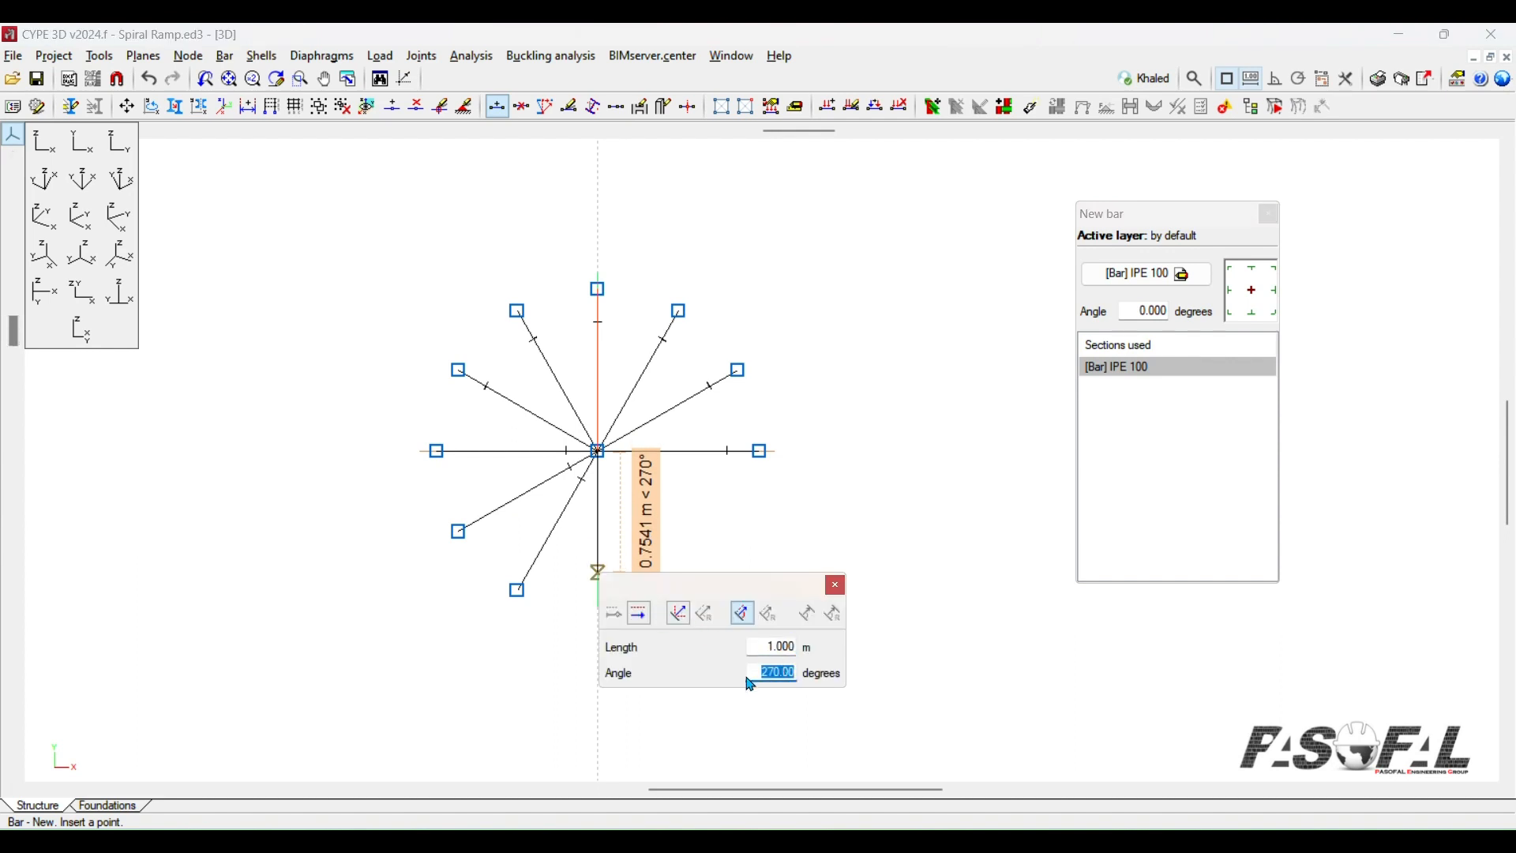
{"action": "key", "text": "Return"}
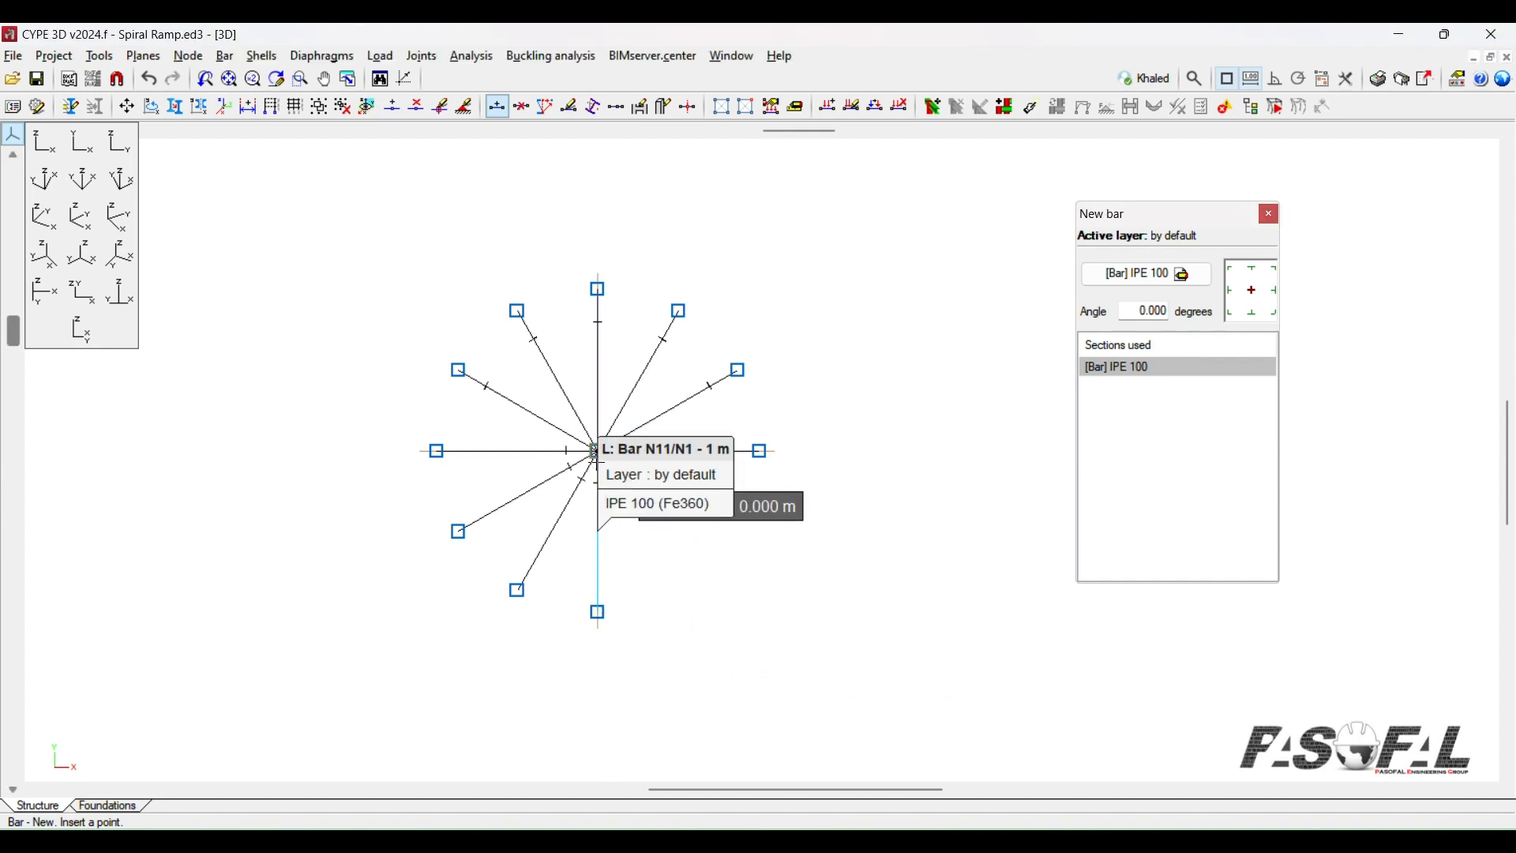
Step: Add two 1 m IPE 100 bars from the origin node at 300 and 330 degrees
{"action": "left_click", "coordinate": [598, 451]}
{"action": "key", "text": "Return"}
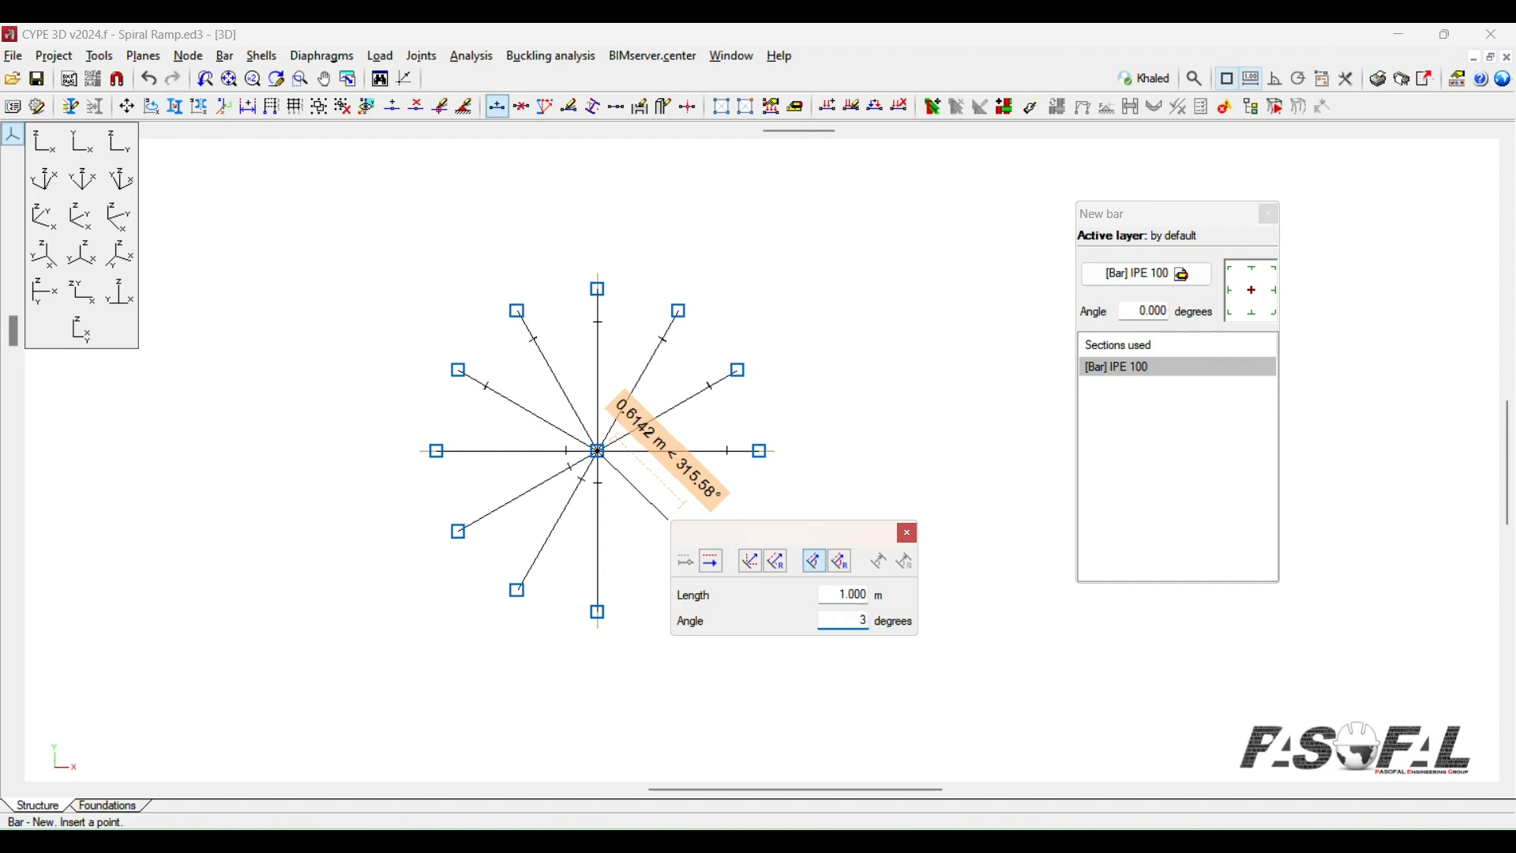
{"action": "type", "text": "300"}
{"action": "key", "text": "Return"}
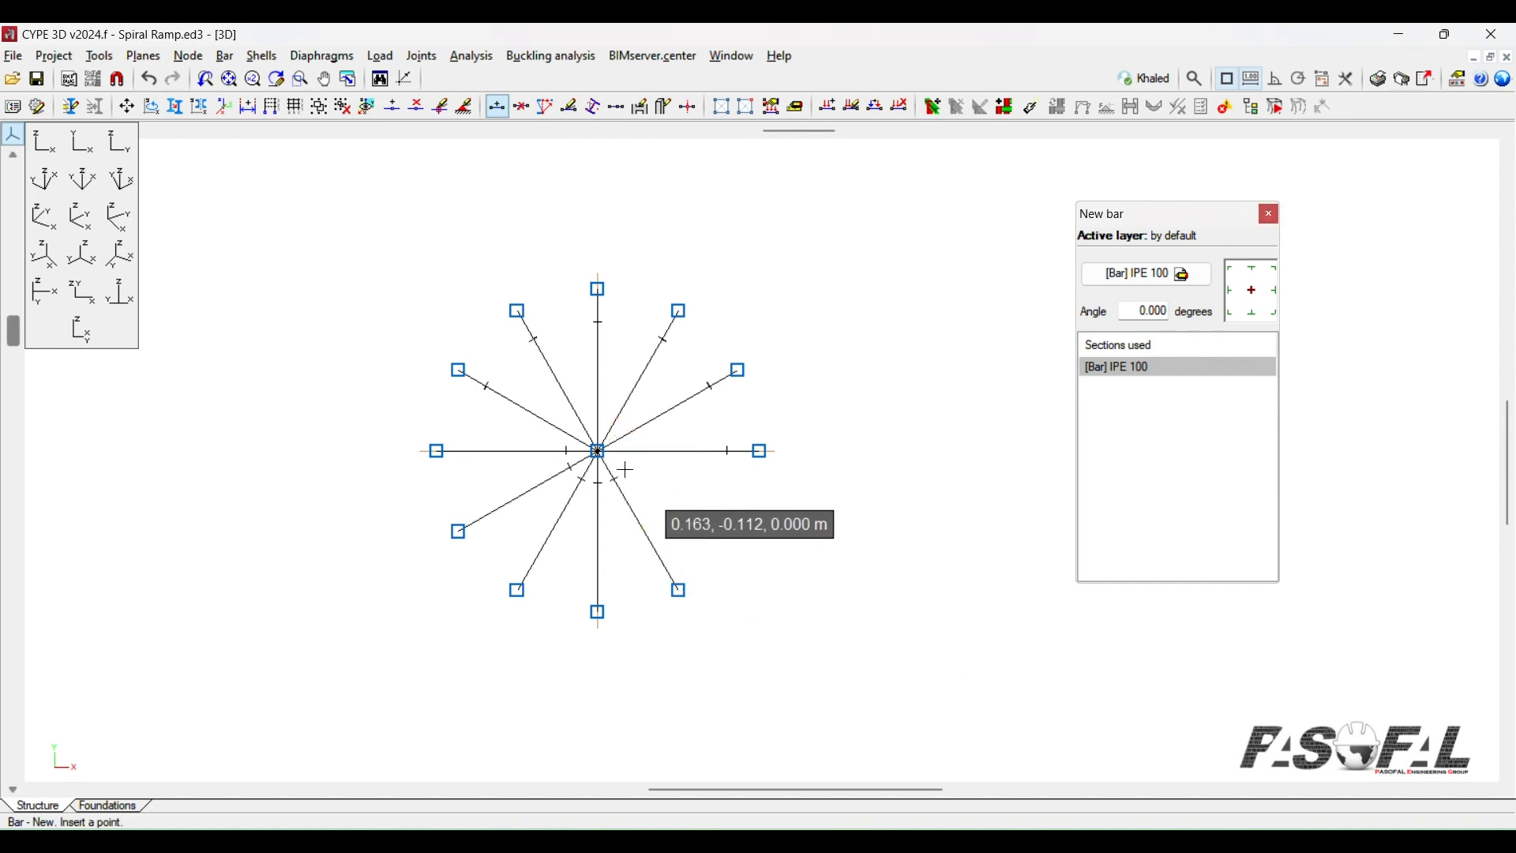
{"action": "left_click", "coordinate": [598, 451]}
{"action": "key", "text": "Return"}
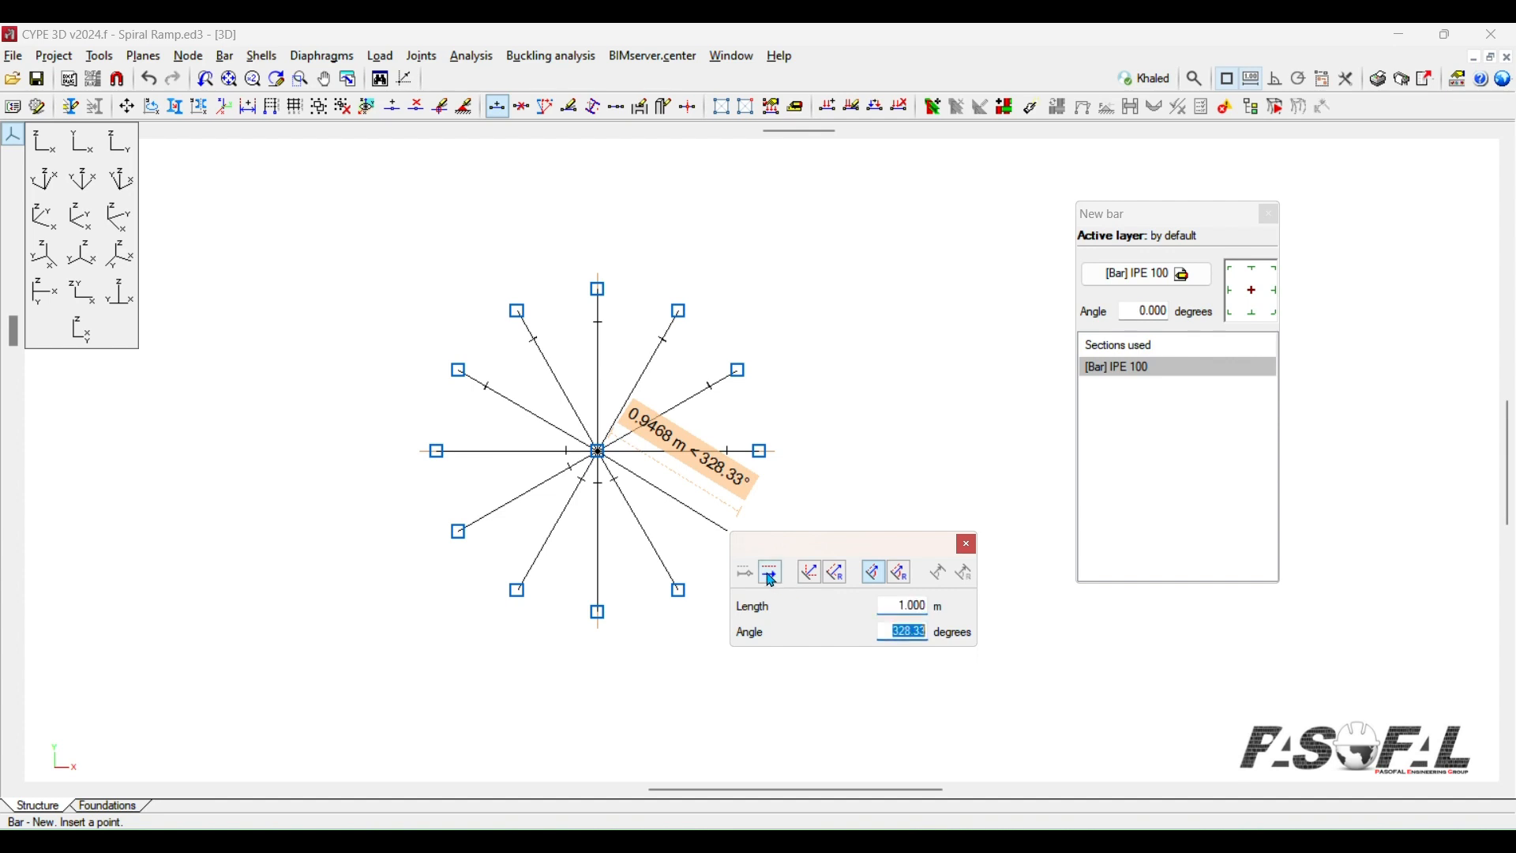
{"action": "type", "text": "330"}
{"action": "key", "text": "Return"}
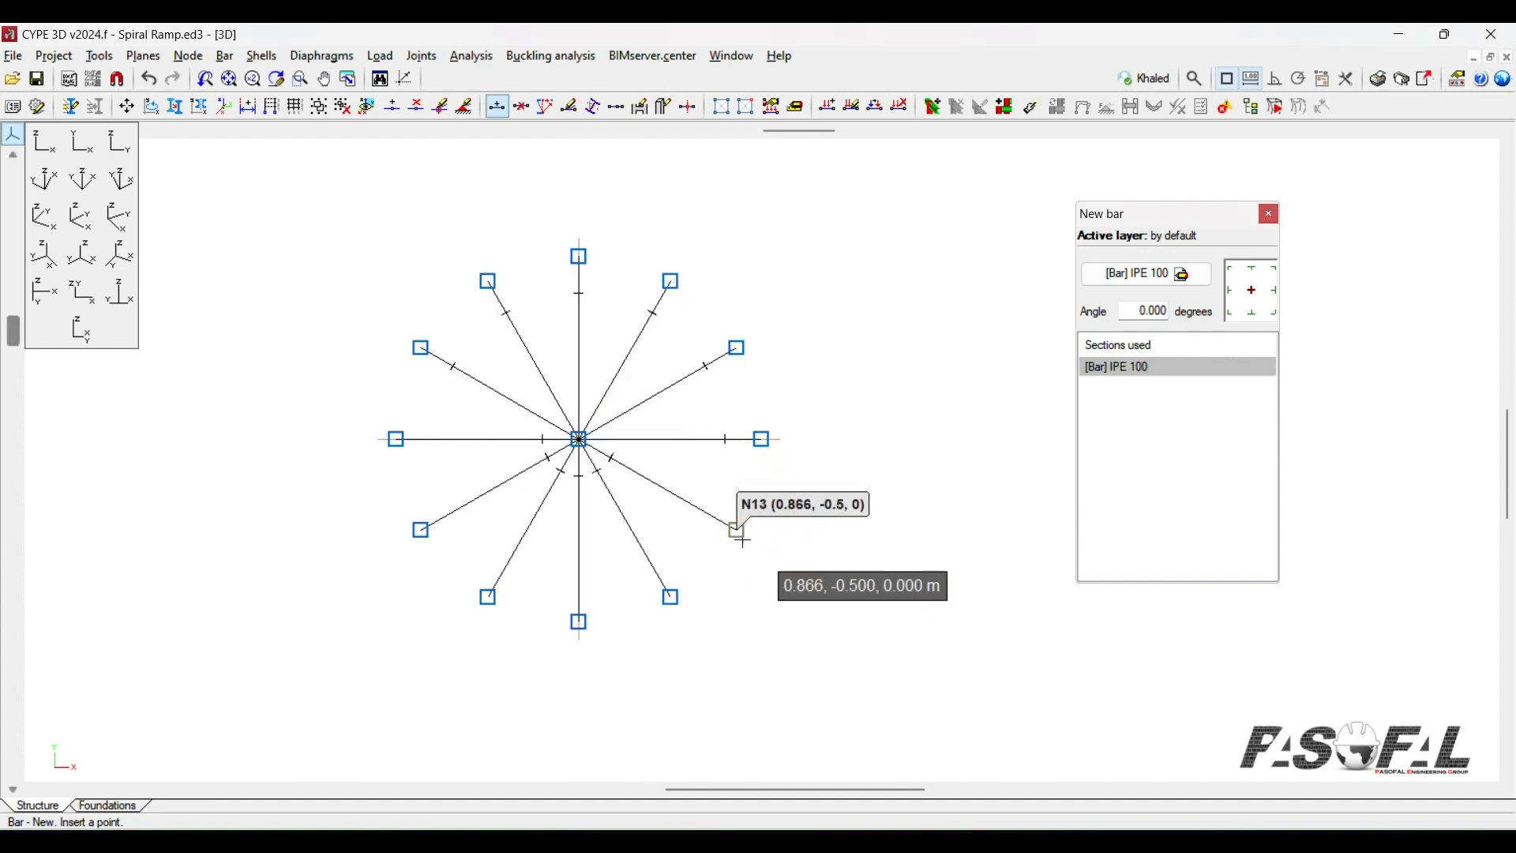
Step: Examine the completed ring of radial bars in an isometric view and in the XY plan view
{"action": "scroll", "coordinate": [790, 533], "scroll_direction": "down", "scroll_amount": 2}
{"action": "scroll", "coordinate": [785, 480], "scroll_direction": "down", "scroll_amount": 2}
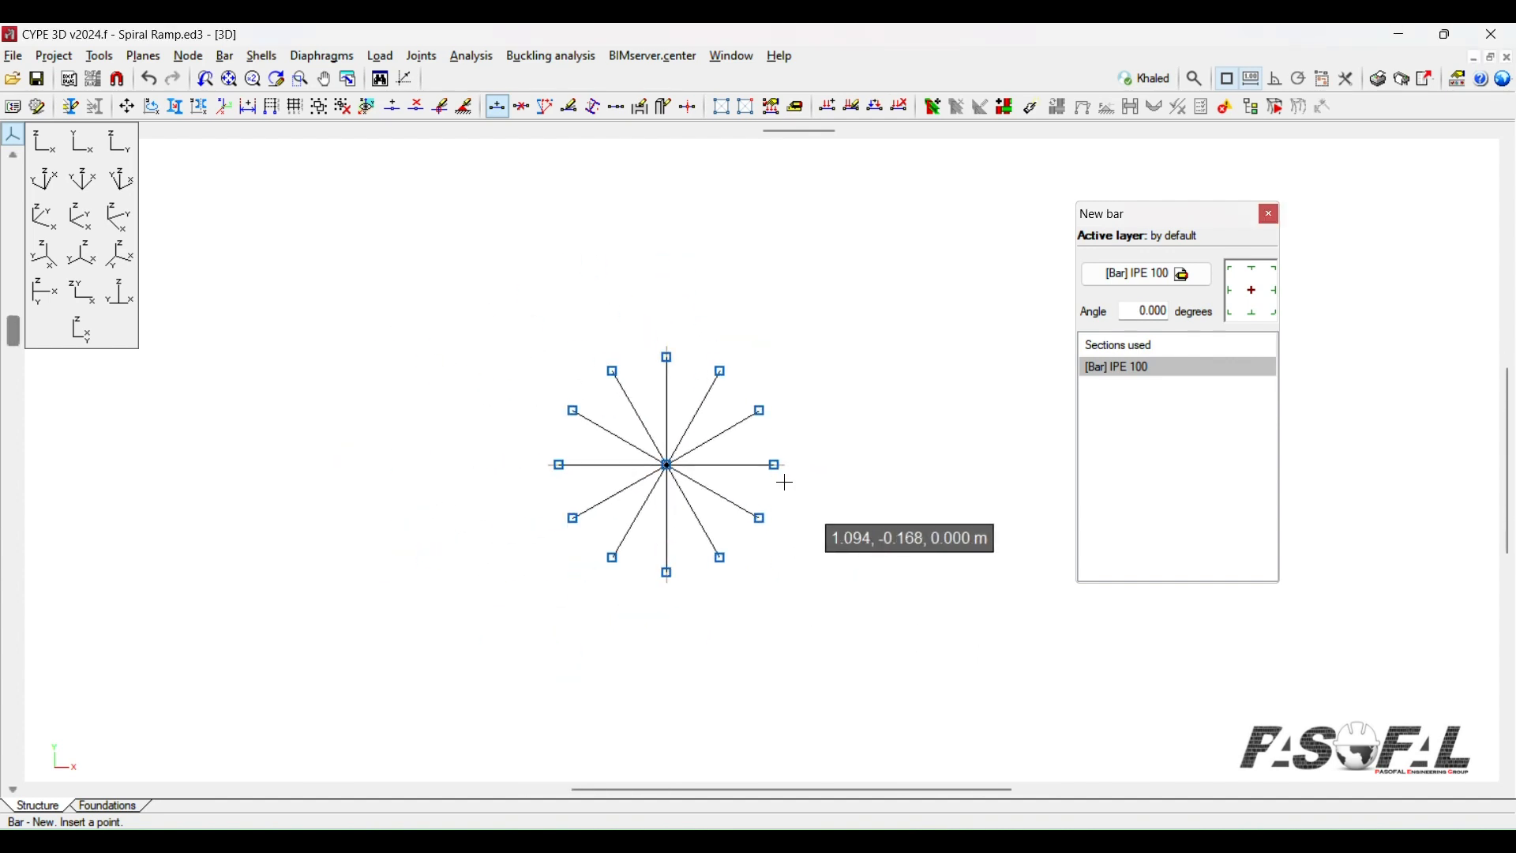
{"action": "scroll", "coordinate": [782, 478], "scroll_direction": "up", "scroll_amount": 2}
{"action": "left_click", "coordinate": [76, 231]}
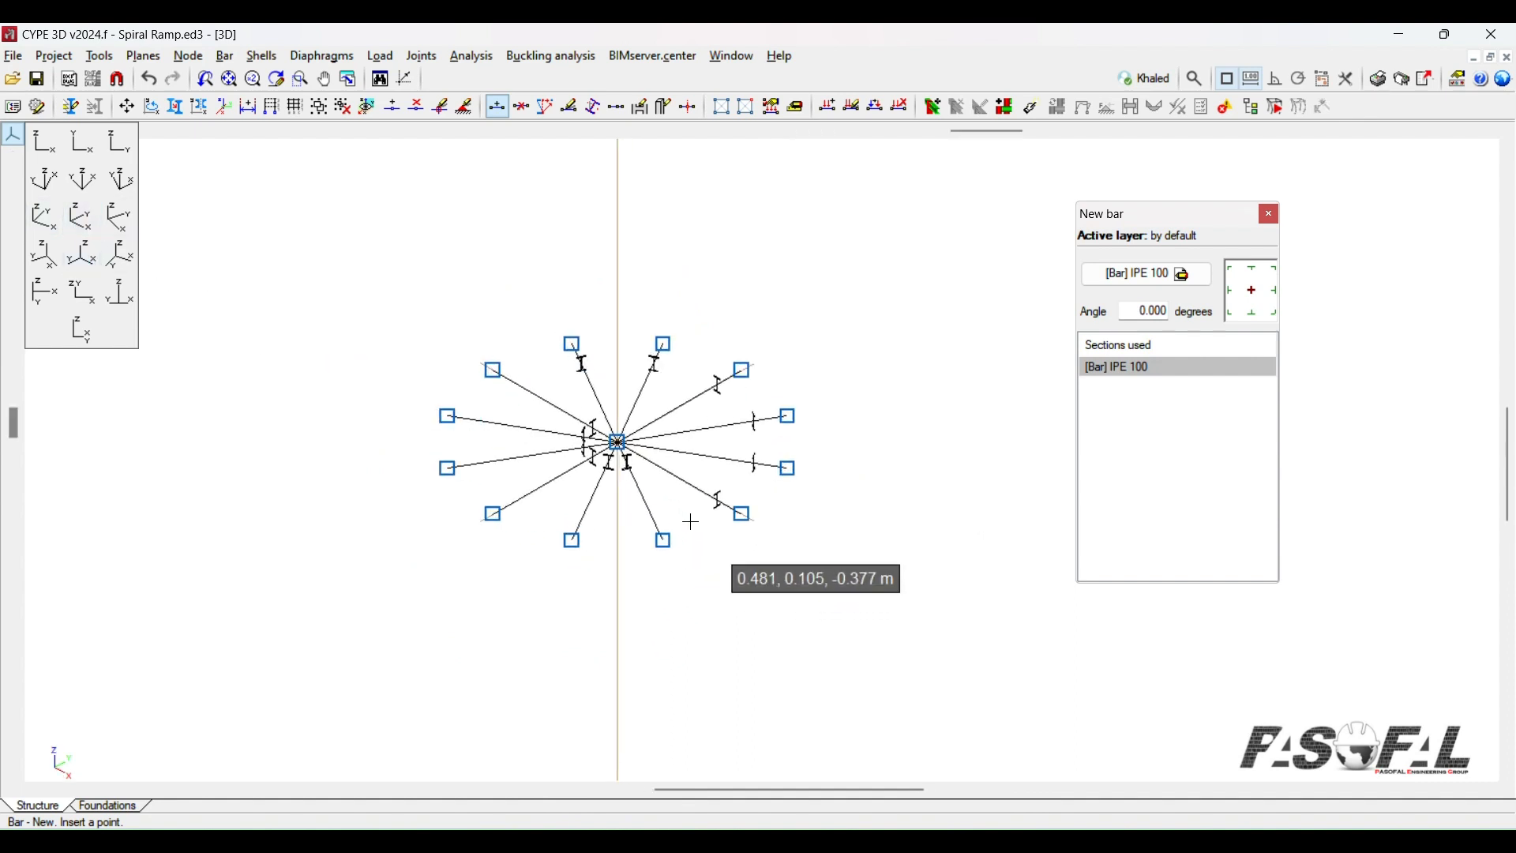
{"action": "middle_click_drag", "start_coordinate": [711, 581], "coordinate": [792, 623]}
{"action": "left_click", "coordinate": [82, 141]}
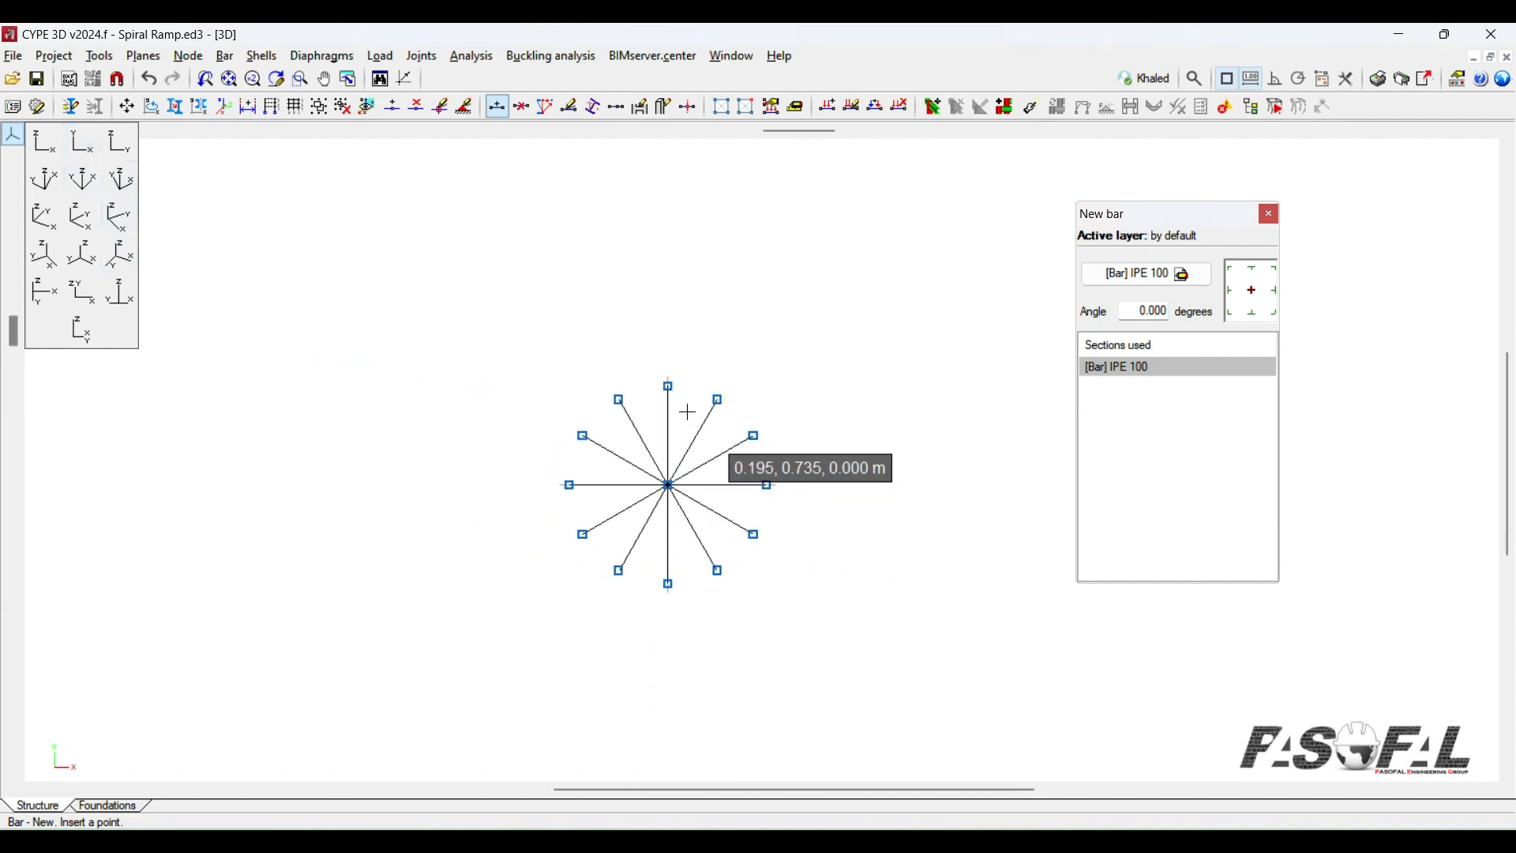
{"action": "scroll", "coordinate": [699, 400], "scroll_direction": "up", "scroll_amount": 2}
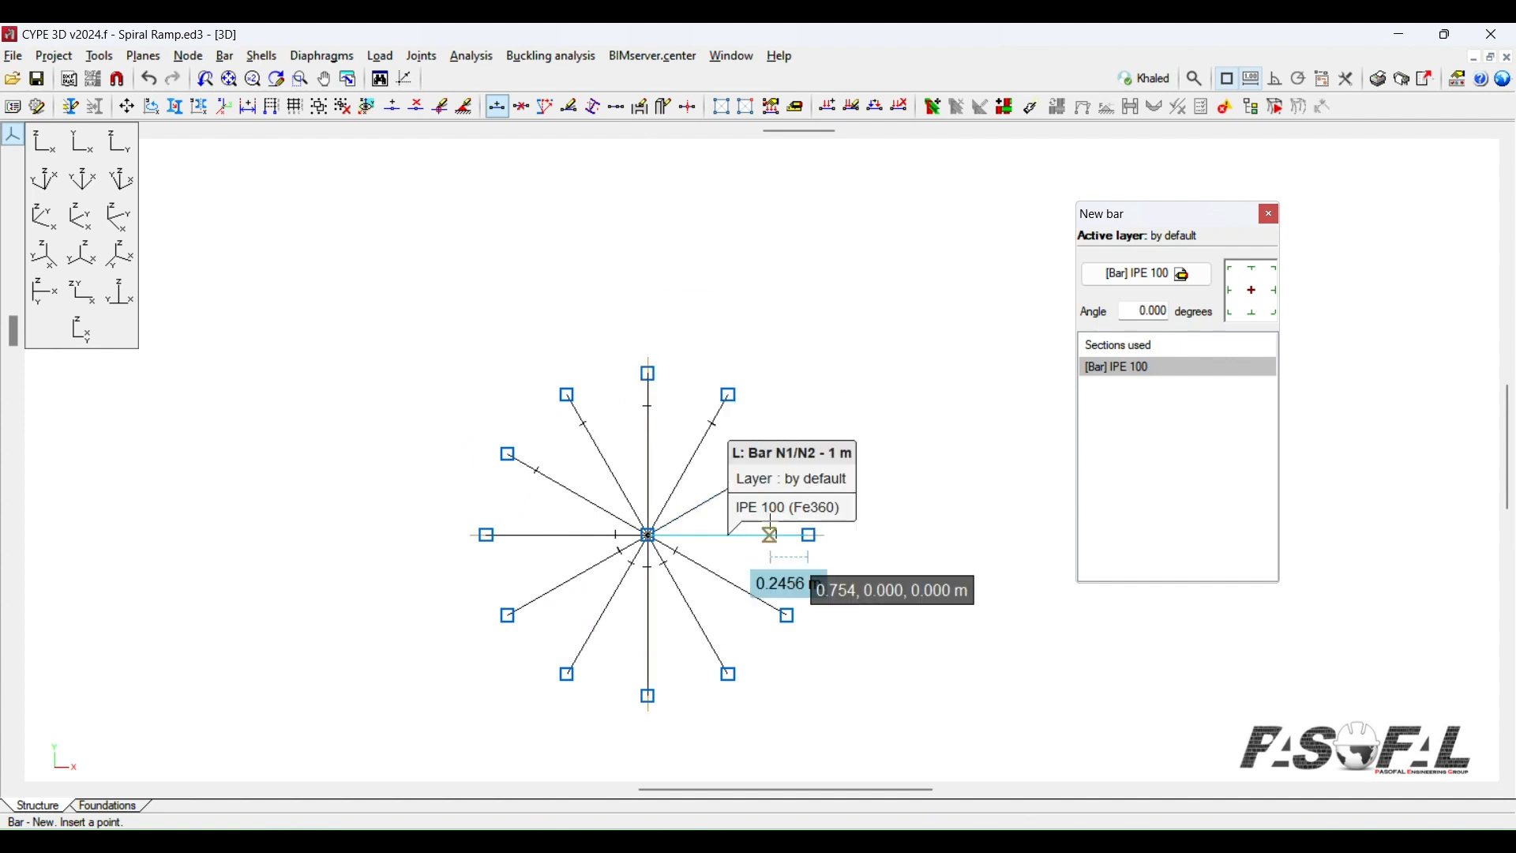
{"action": "scroll", "coordinate": [742, 419], "scroll_direction": "down", "scroll_amount": 1}
{"action": "scroll", "coordinate": [711, 466], "scroll_direction": "up", "scroll_amount": 1}
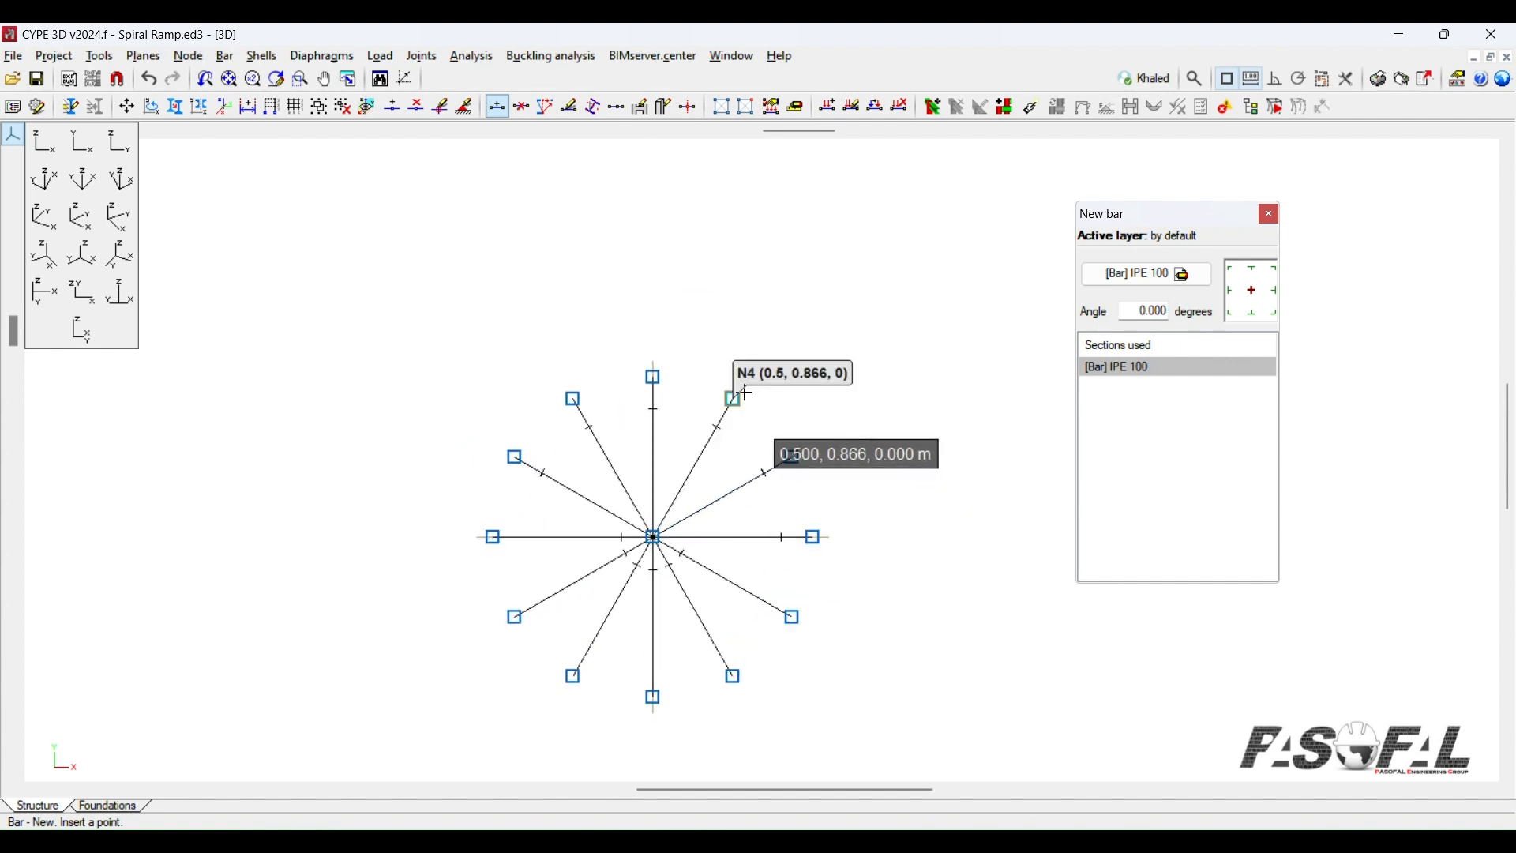
{"action": "scroll", "coordinate": [703, 456], "scroll_direction": "down", "scroll_amount": 1}
{"action": "scroll", "coordinate": [735, 445], "scroll_direction": "up", "scroll_amount": 1}
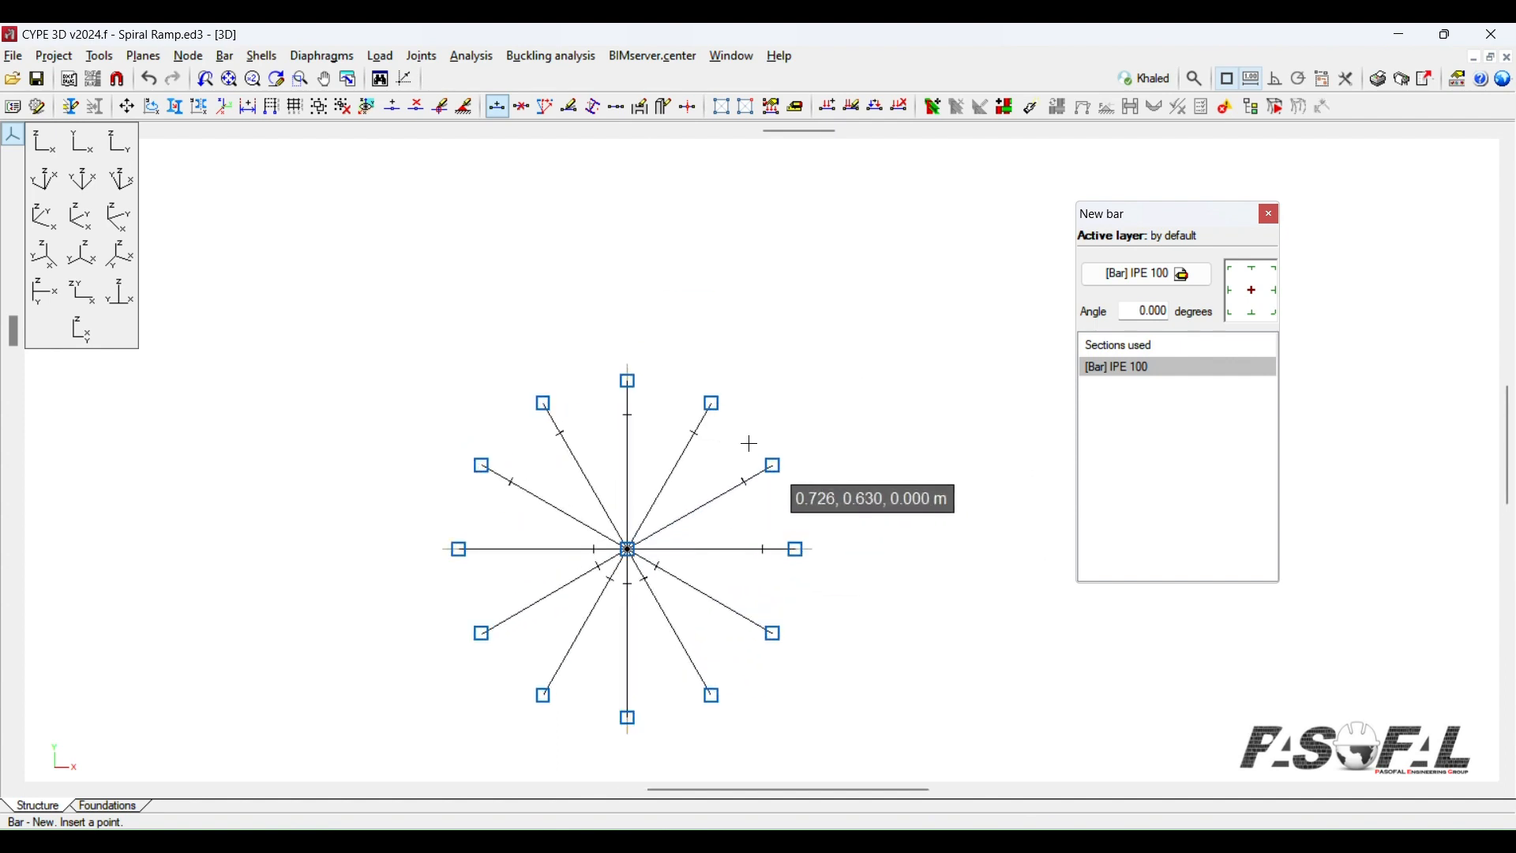
{"action": "scroll", "coordinate": [757, 440], "scroll_direction": "down", "scroll_amount": 1}
{"action": "scroll", "coordinate": [816, 467], "scroll_direction": "up", "scroll_amount": 1}
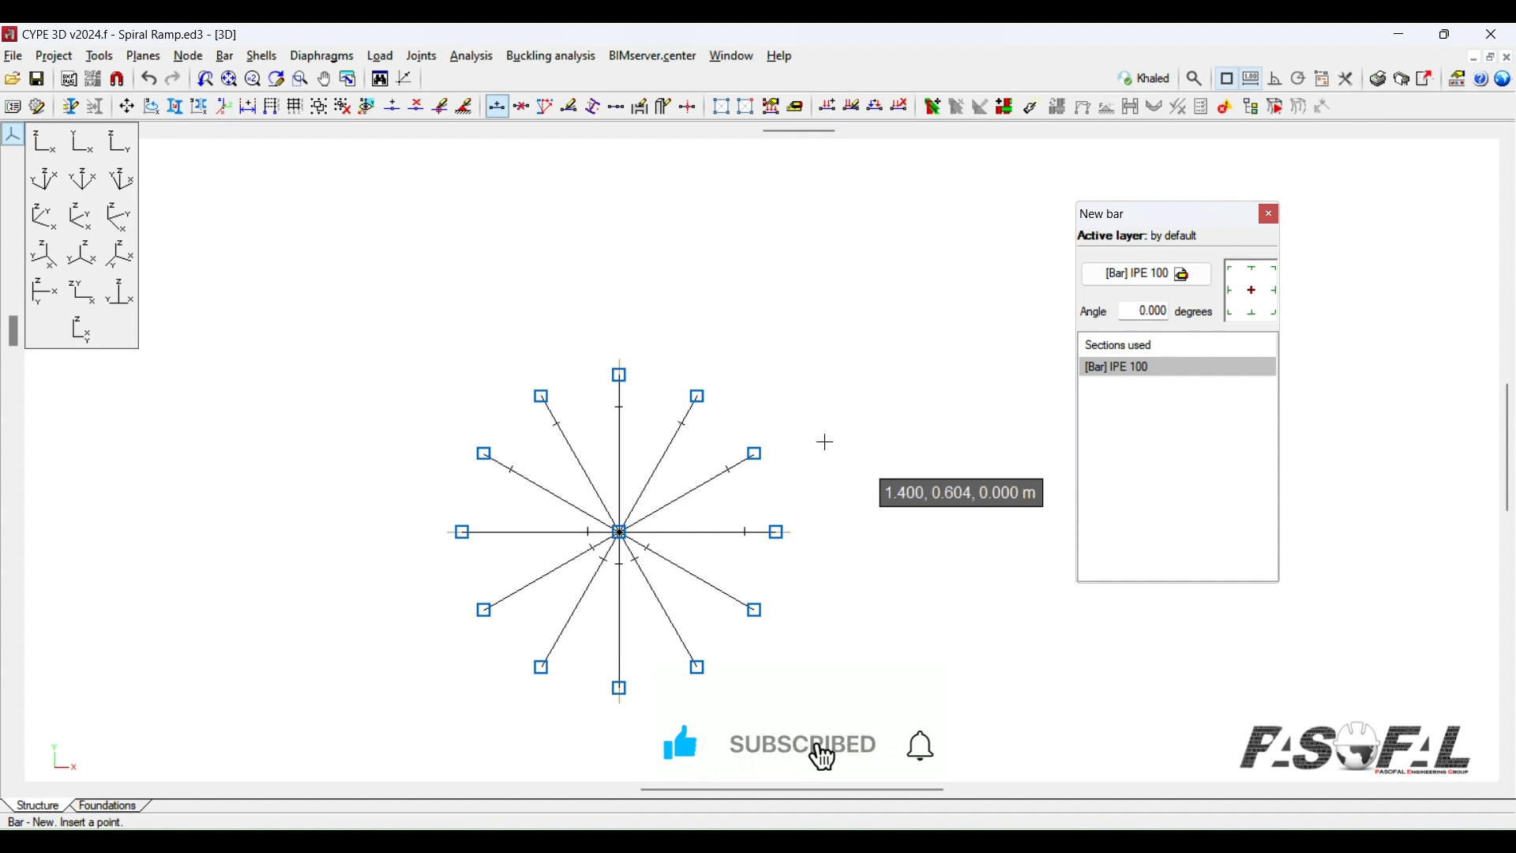
{"action": "scroll", "coordinate": [858, 440], "scroll_direction": "down", "scroll_amount": 1}
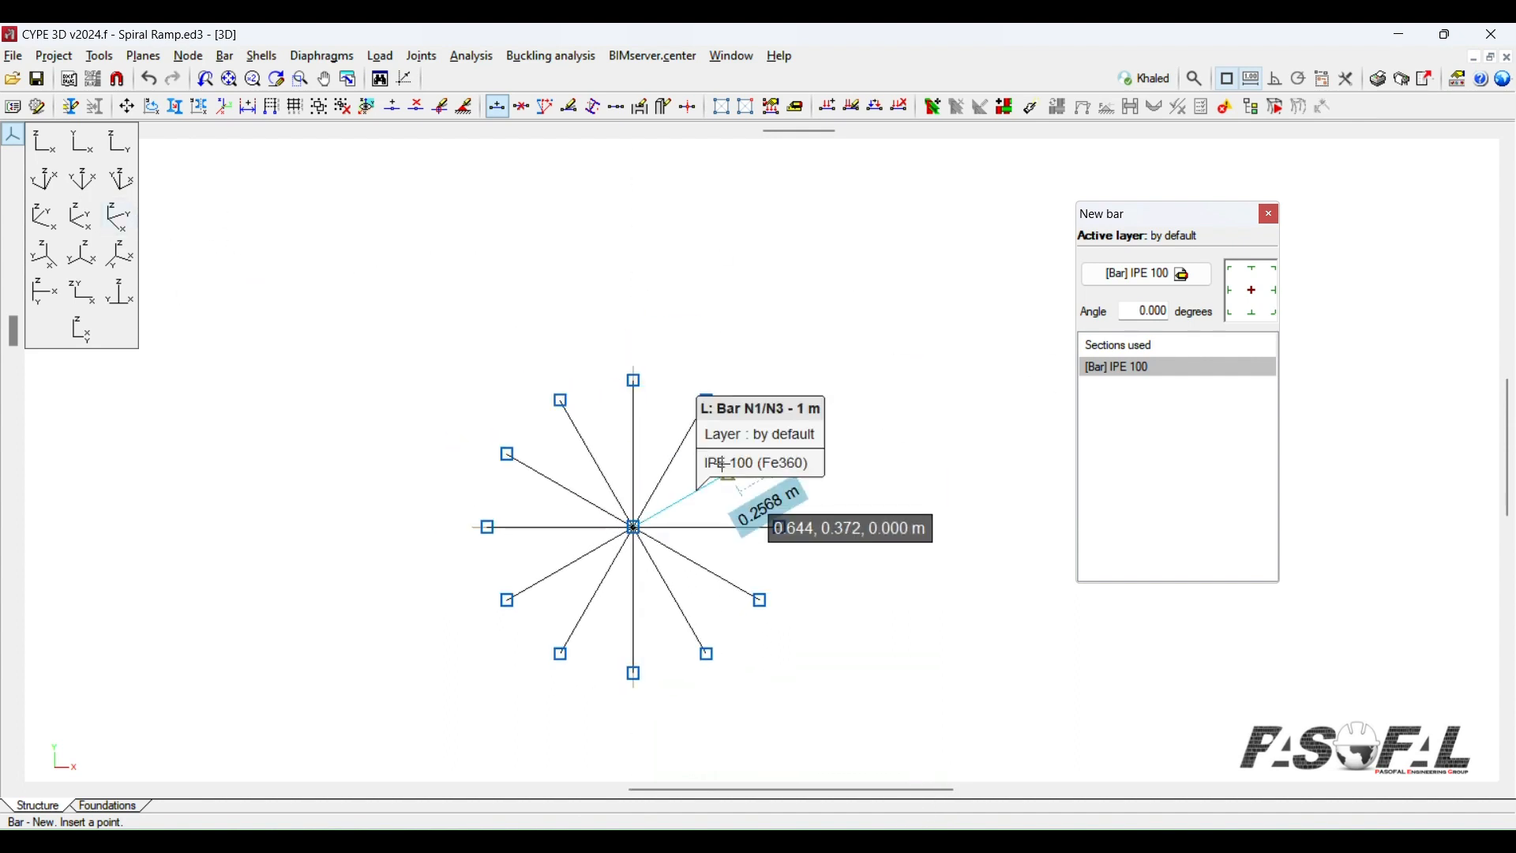
Step: Extend the 0-degree radial bar outward with a 2 m IPE 100 bar from its outer end node at 0 degrees
{"action": "left_click", "coordinate": [781, 527]}
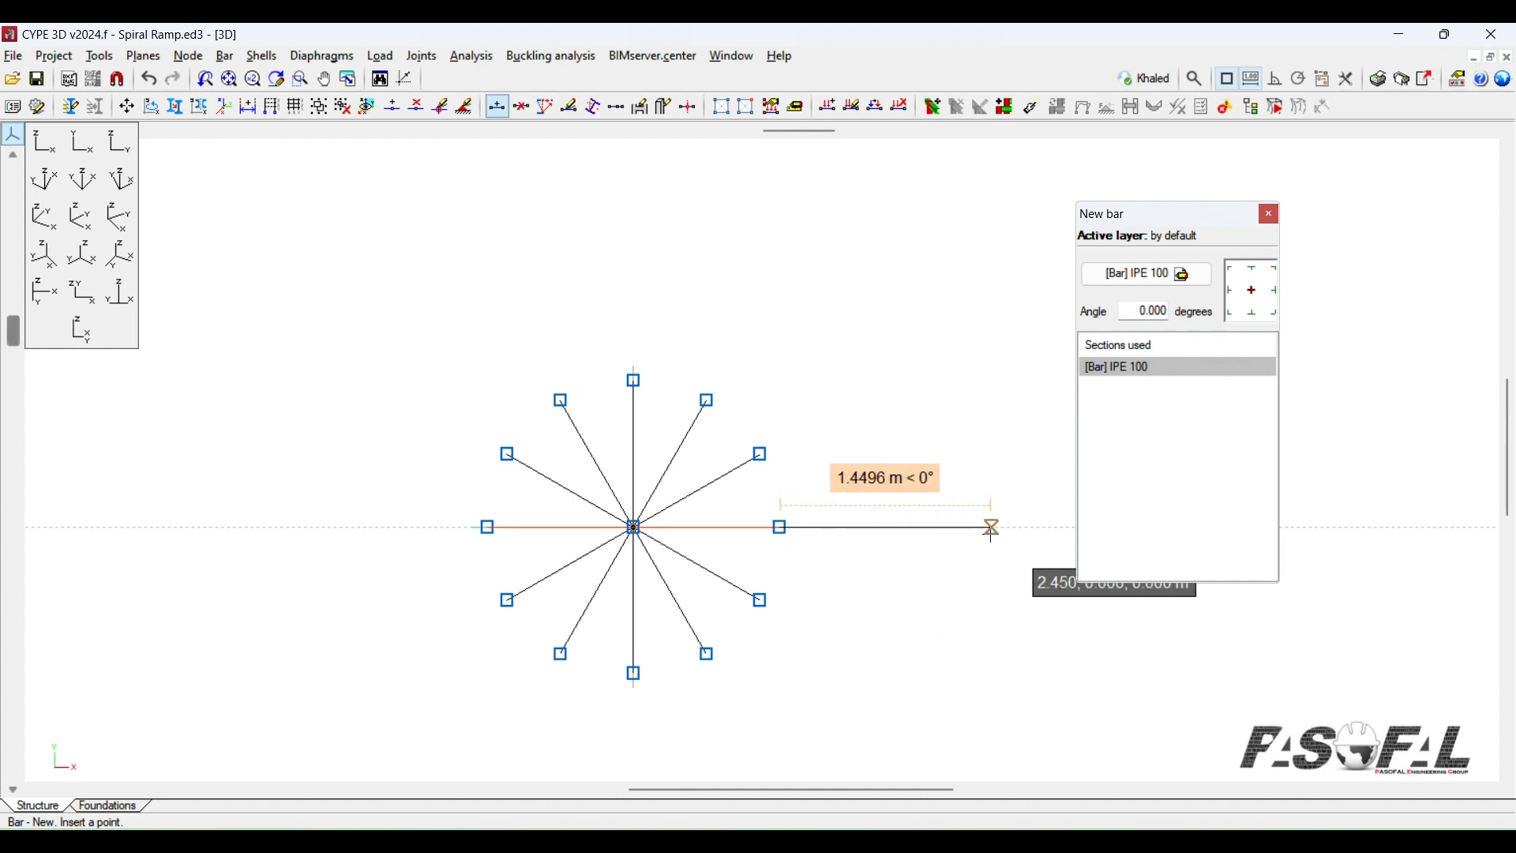
{"action": "key", "text": "Return"}
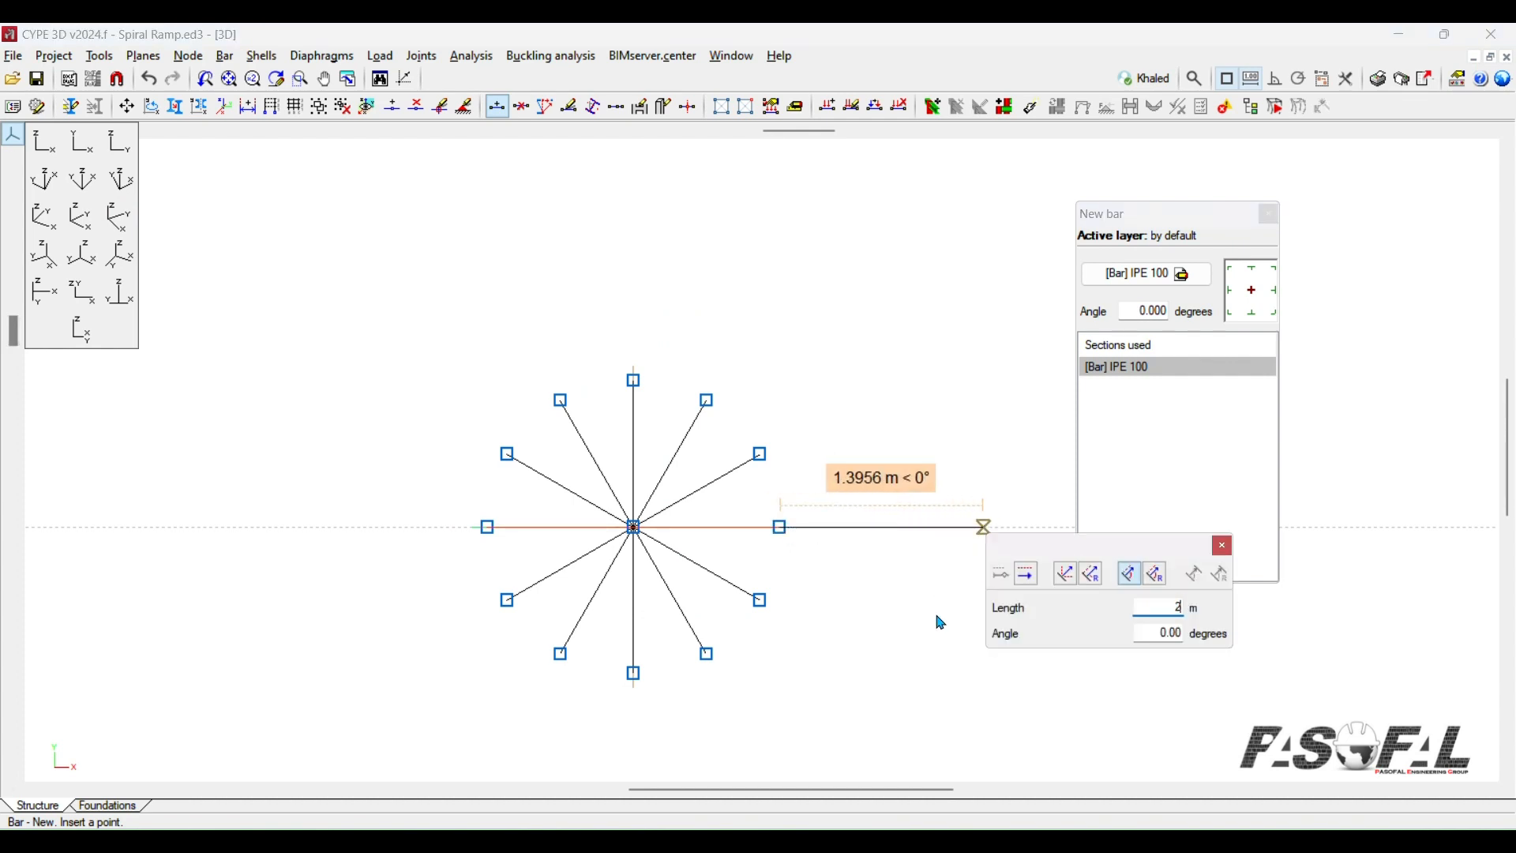
{"action": "key", "text": "Return"}
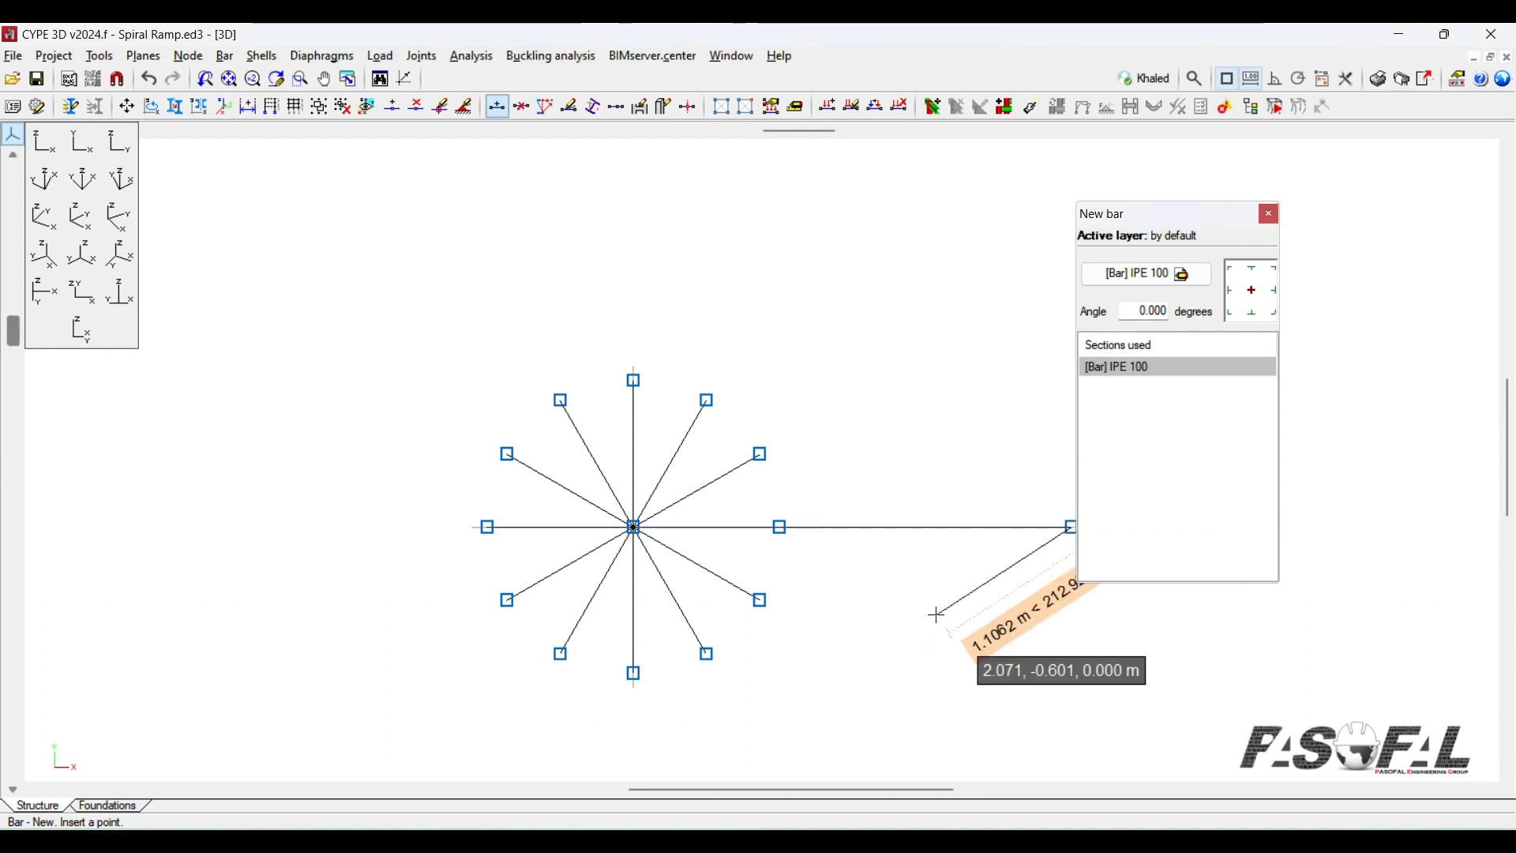
{"action": "scroll", "coordinate": [864, 569], "scroll_direction": "down", "scroll_amount": 2}
{"action": "scroll", "coordinate": [864, 569], "scroll_direction": "up", "scroll_amount": 2}
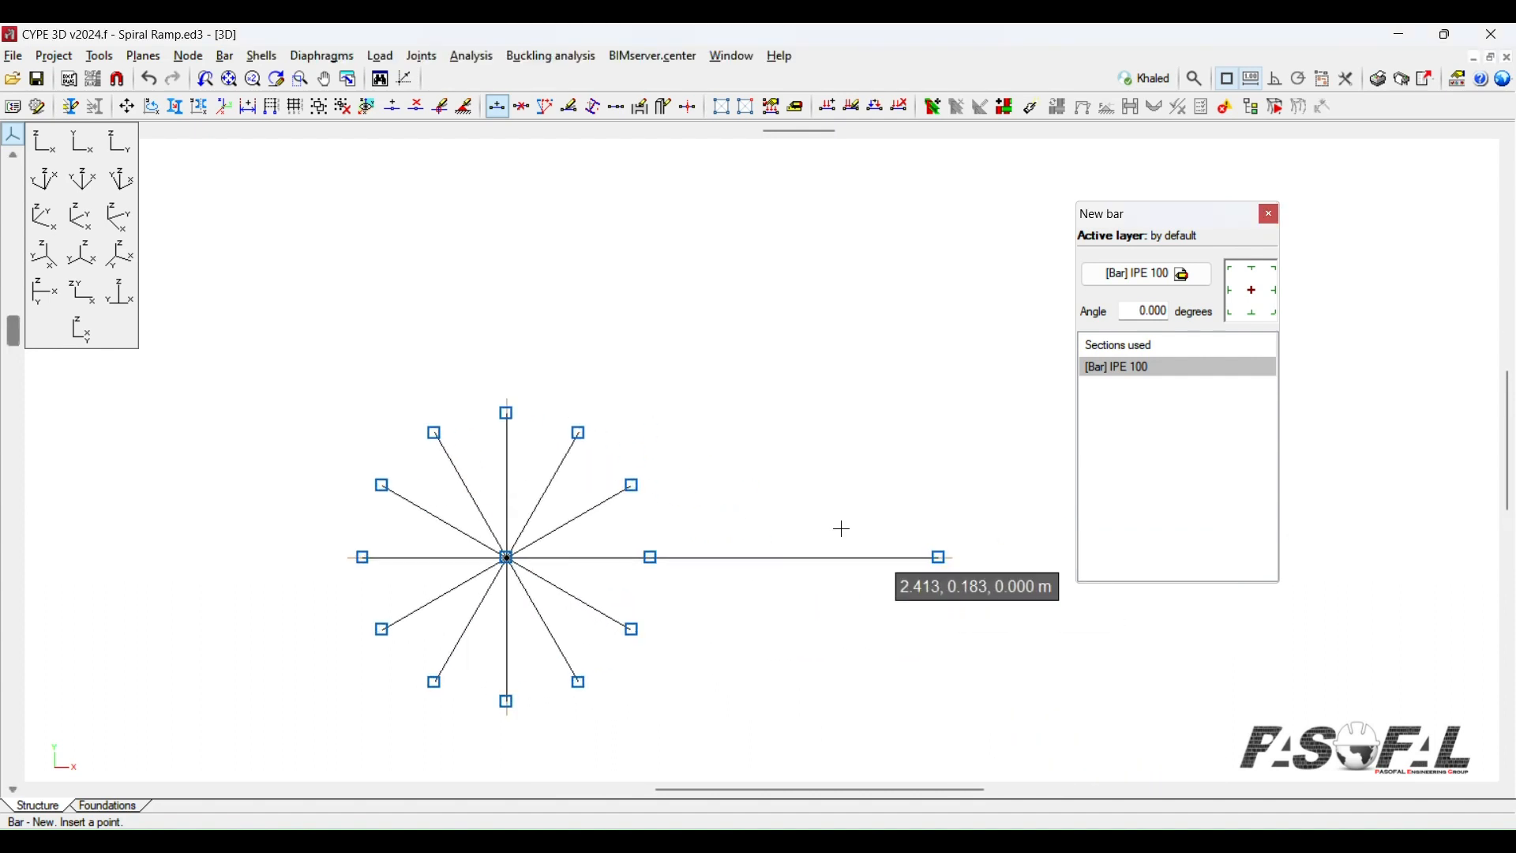
Step: Add a 2 m IPE 100 bar from the outer end node of the 30-degree radial bar at an angle of 30 degrees
{"action": "left_click", "coordinate": [632, 485]}
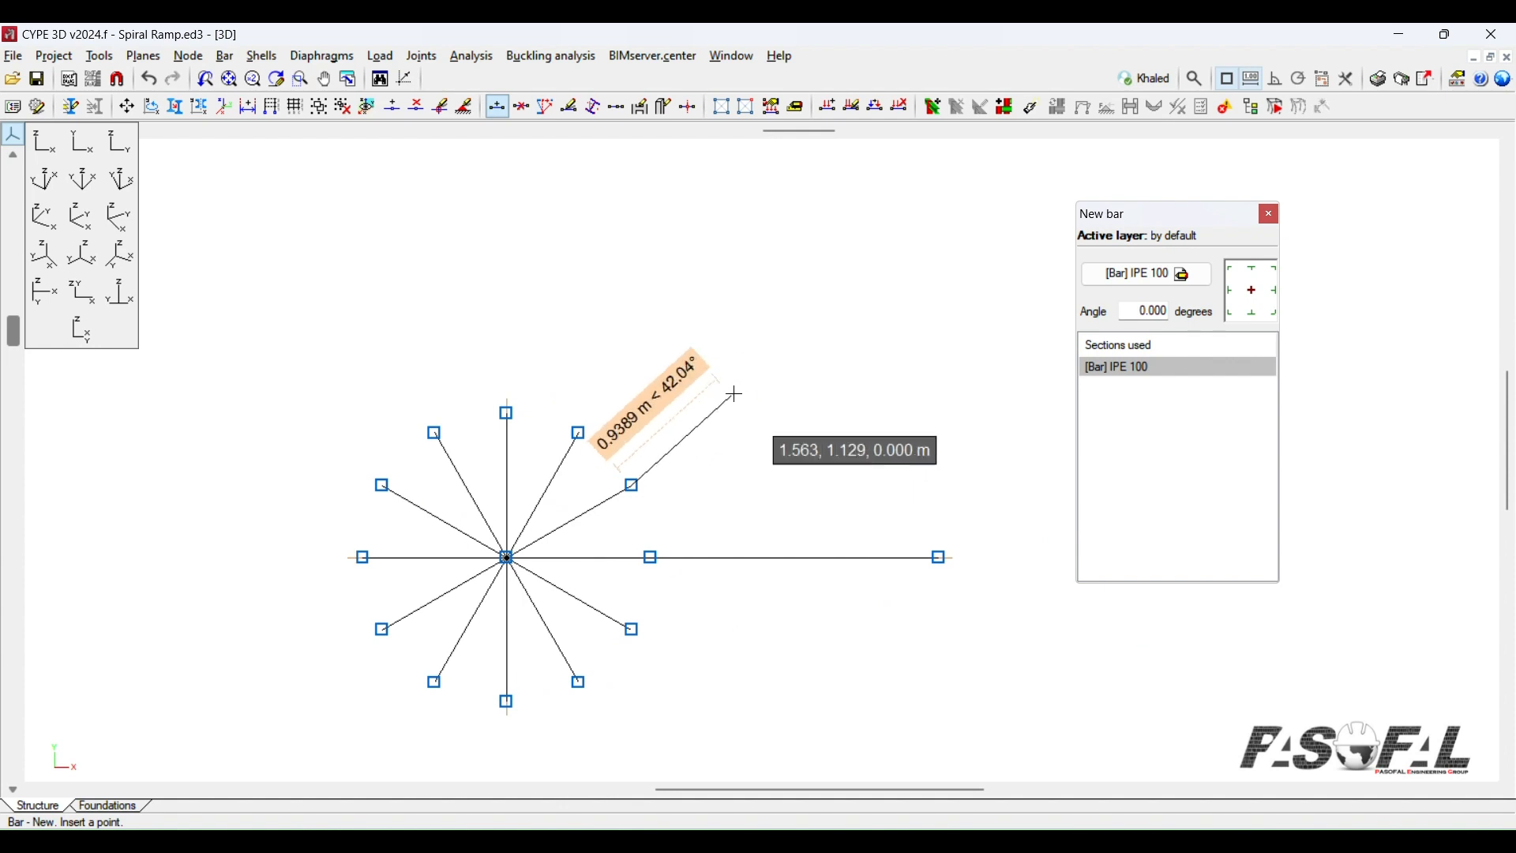
{"action": "scroll", "coordinate": [641, 453], "scroll_direction": "up", "scroll_amount": 2}
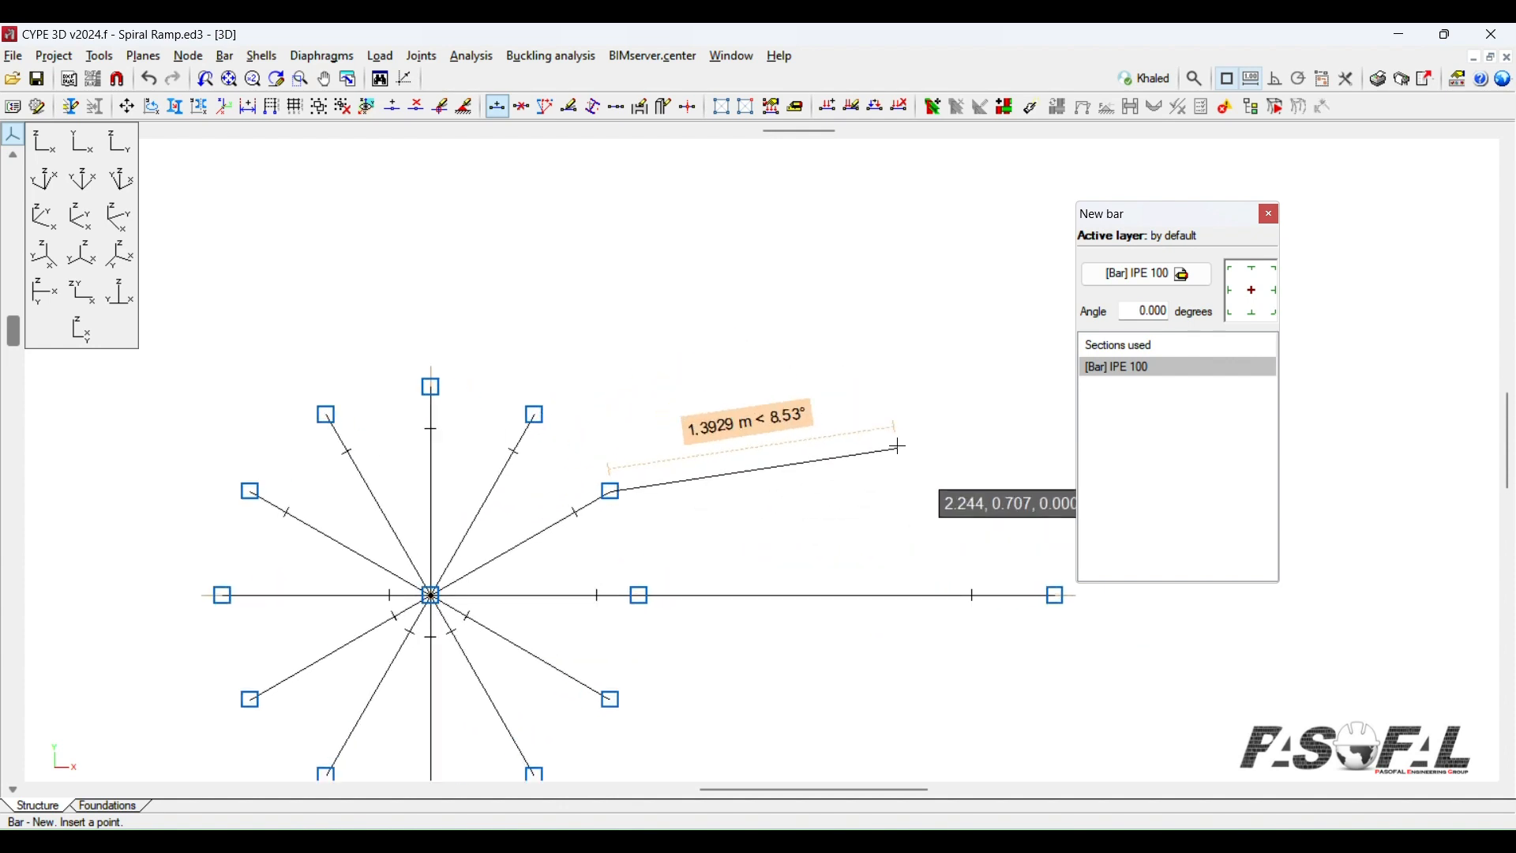
{"action": "key", "text": "Return"}
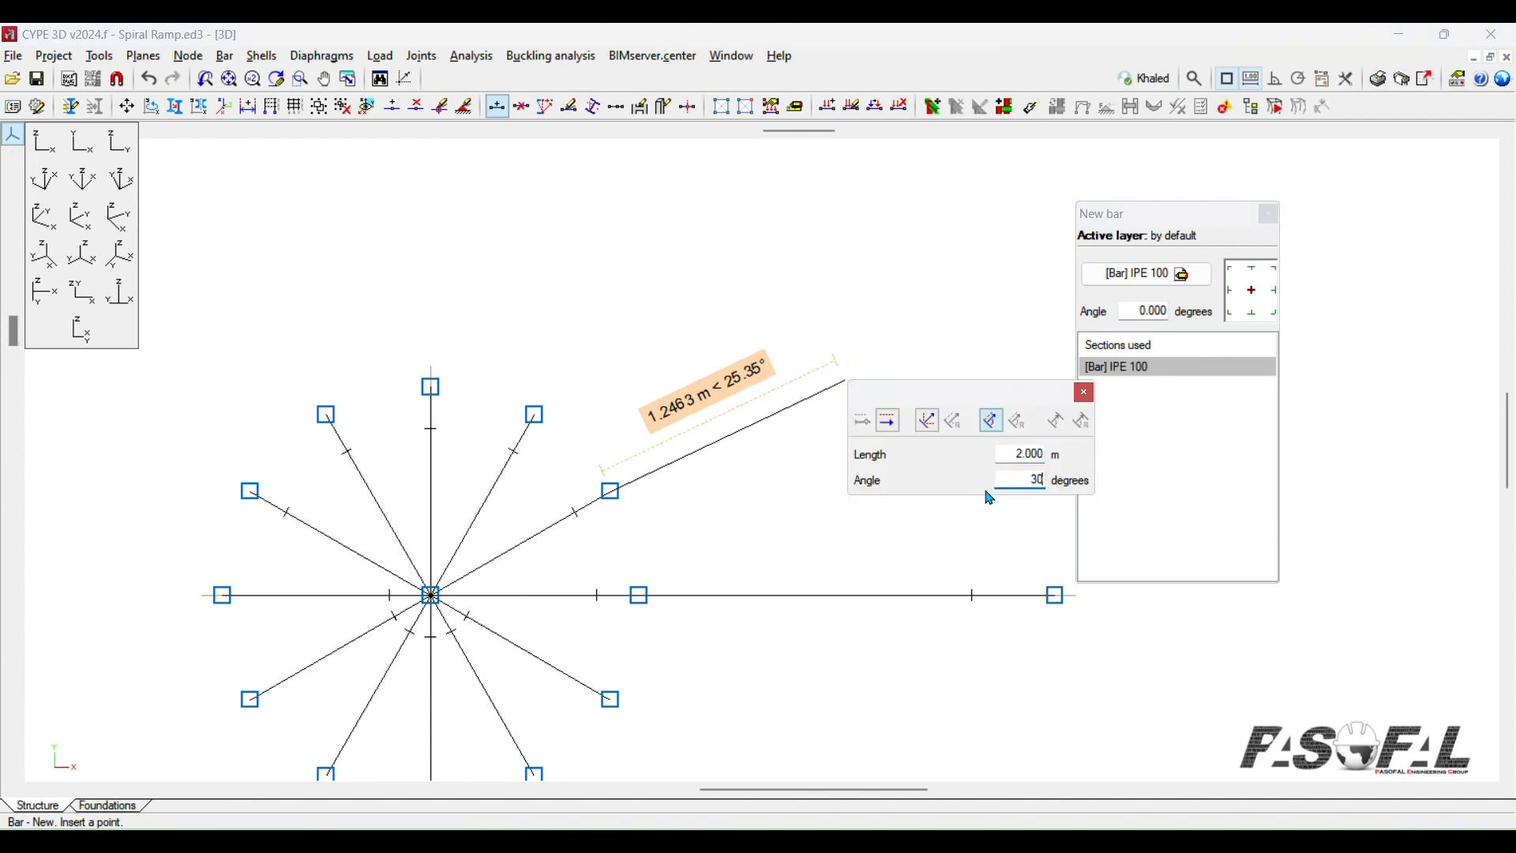
{"action": "key", "text": "Return"}
{"action": "right_click", "coordinate": [909, 505]}
{"action": "scroll", "coordinate": [663, 586], "scroll_direction": "down", "scroll_amount": 2}
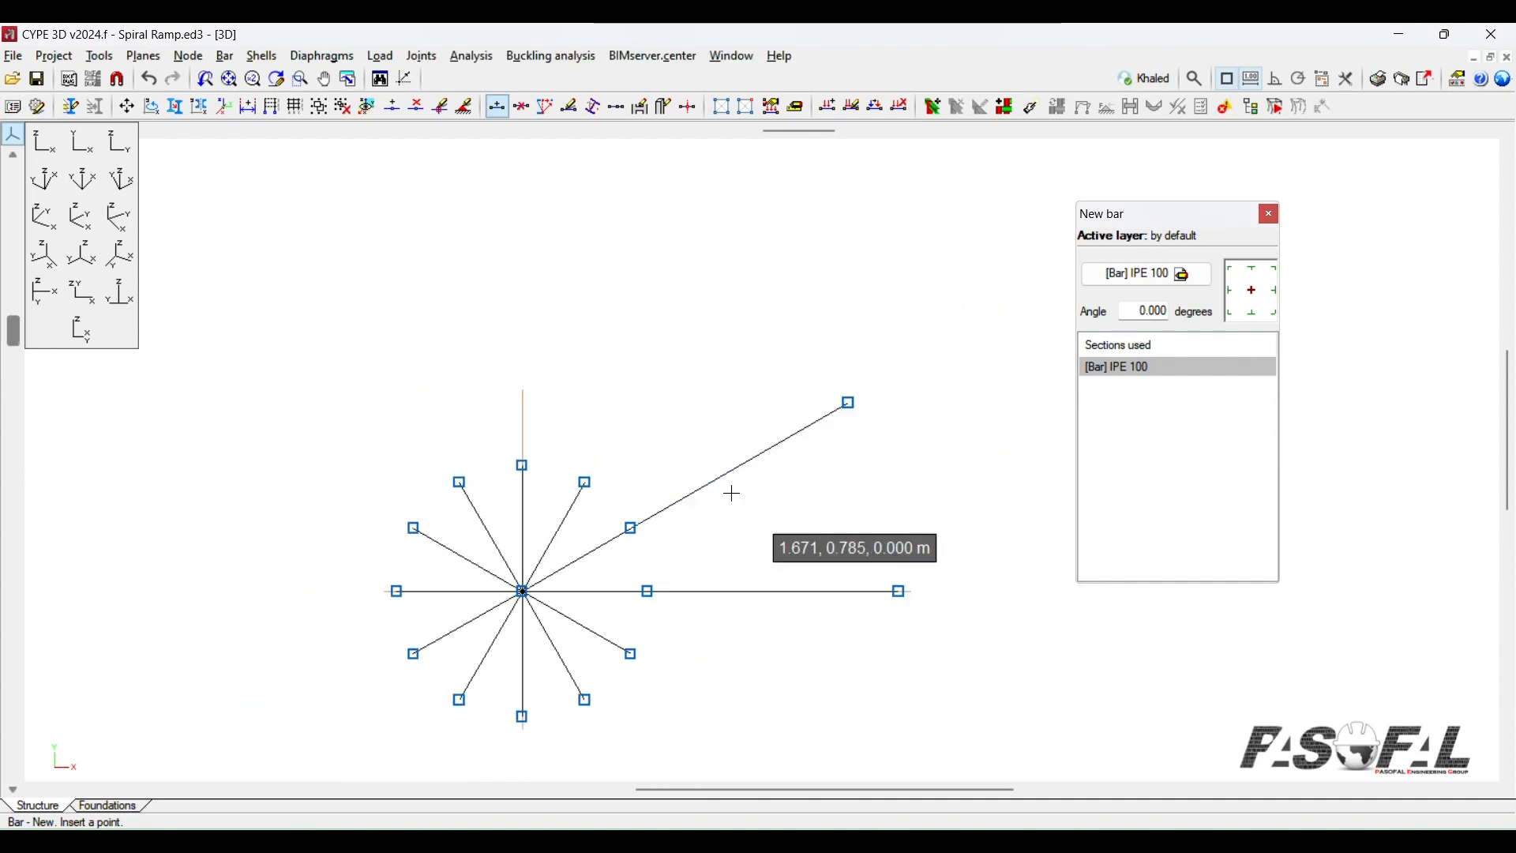
{"action": "scroll", "coordinate": [729, 537], "scroll_direction": "up", "scroll_amount": 2}
{"action": "scroll", "coordinate": [731, 534], "scroll_direction": "down", "scroll_amount": 1}
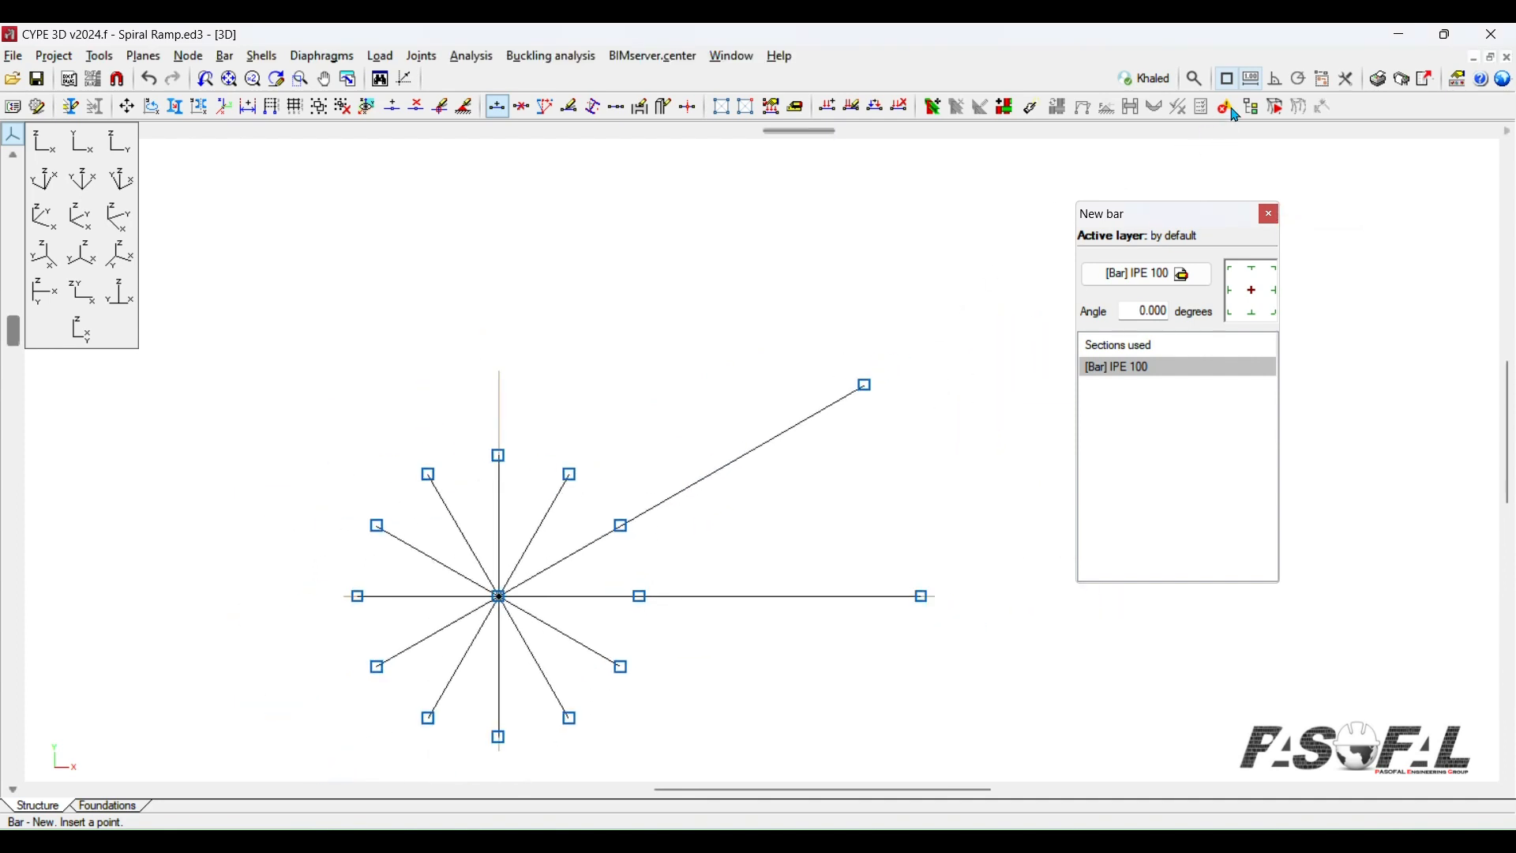
Step: Enable object snap tracking with extension, perpendicular and orthogonal tracking, and have tracking points selected automatically
{"action": "left_click", "coordinate": [1229, 80]}
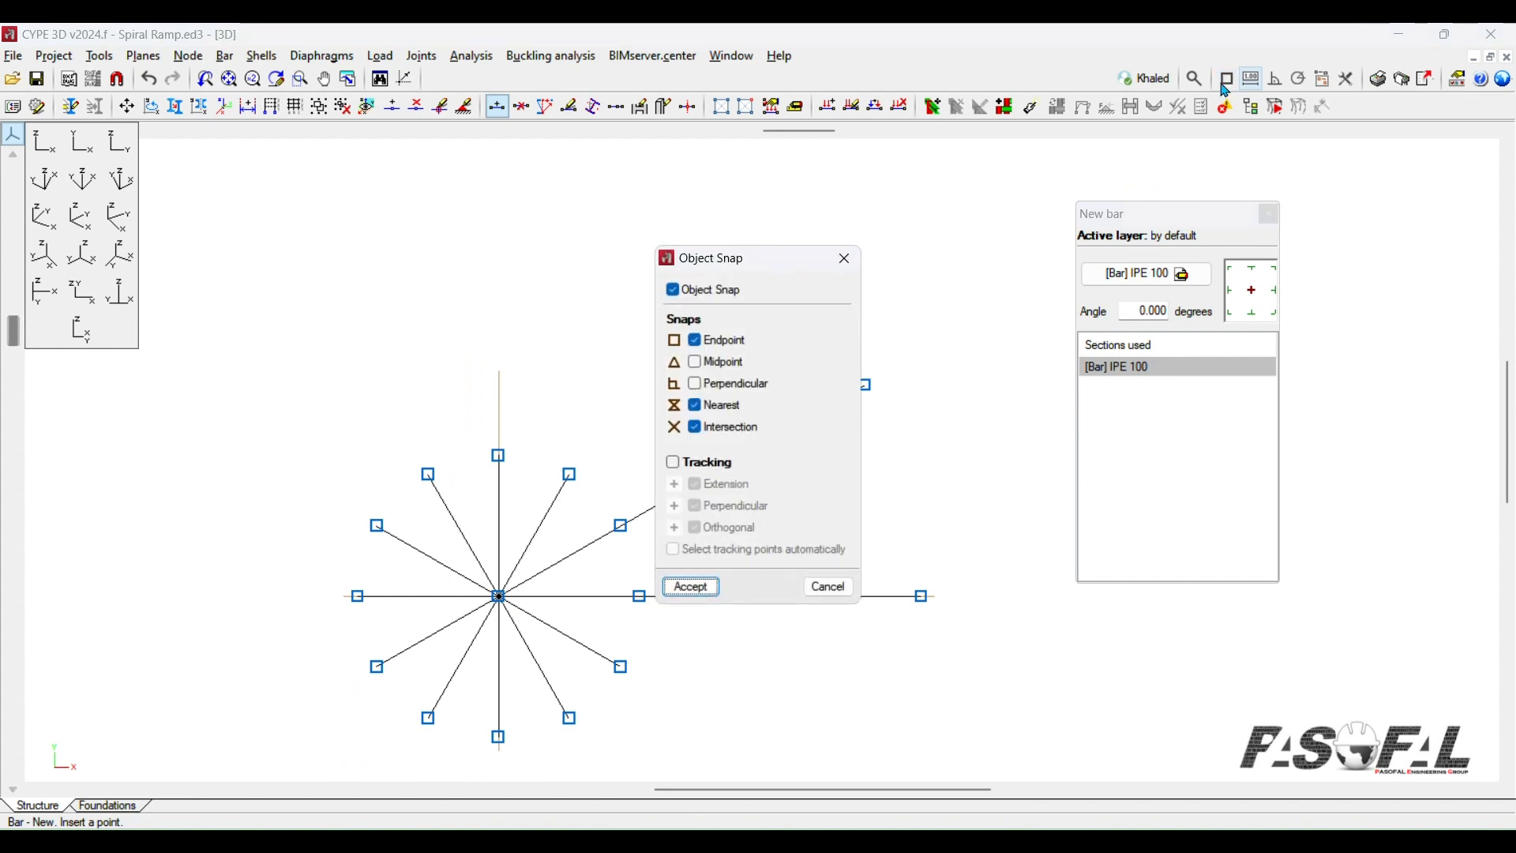
{"action": "left_click_drag", "start_coordinate": [808, 259], "coordinate": [962, 174]}
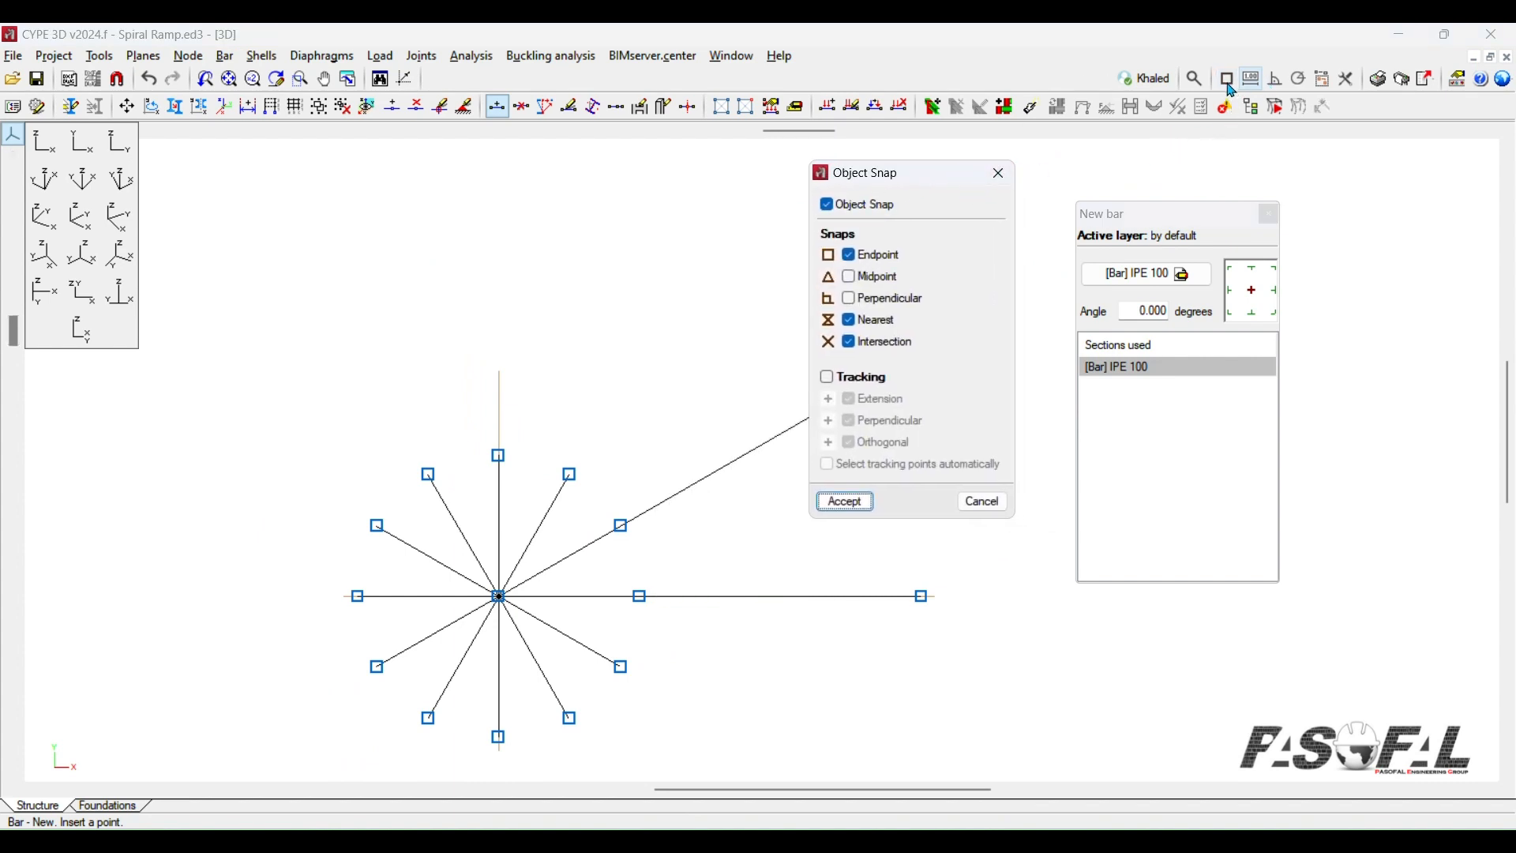
{"action": "left_click", "coordinate": [828, 381]}
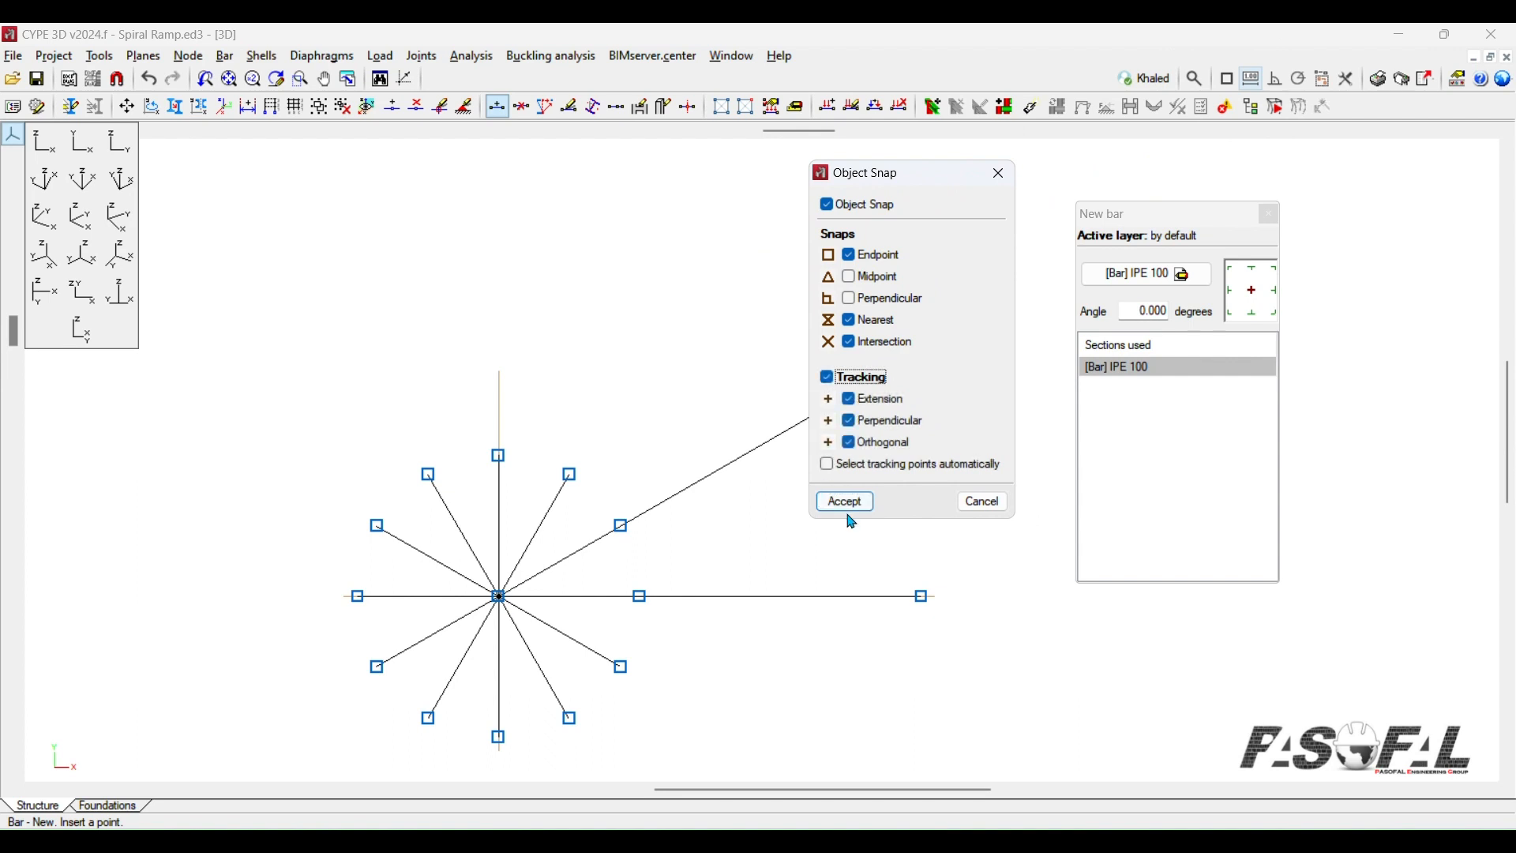
{"action": "left_click", "coordinate": [831, 469]}
{"action": "left_click", "coordinate": [845, 503]}
Step: Extend the 60- and 90-degree radial bars outward with 2 m IPE 100 bars from their outer end nodes
{"action": "scroll", "coordinate": [575, 467], "scroll_direction": "up", "scroll_amount": 2}
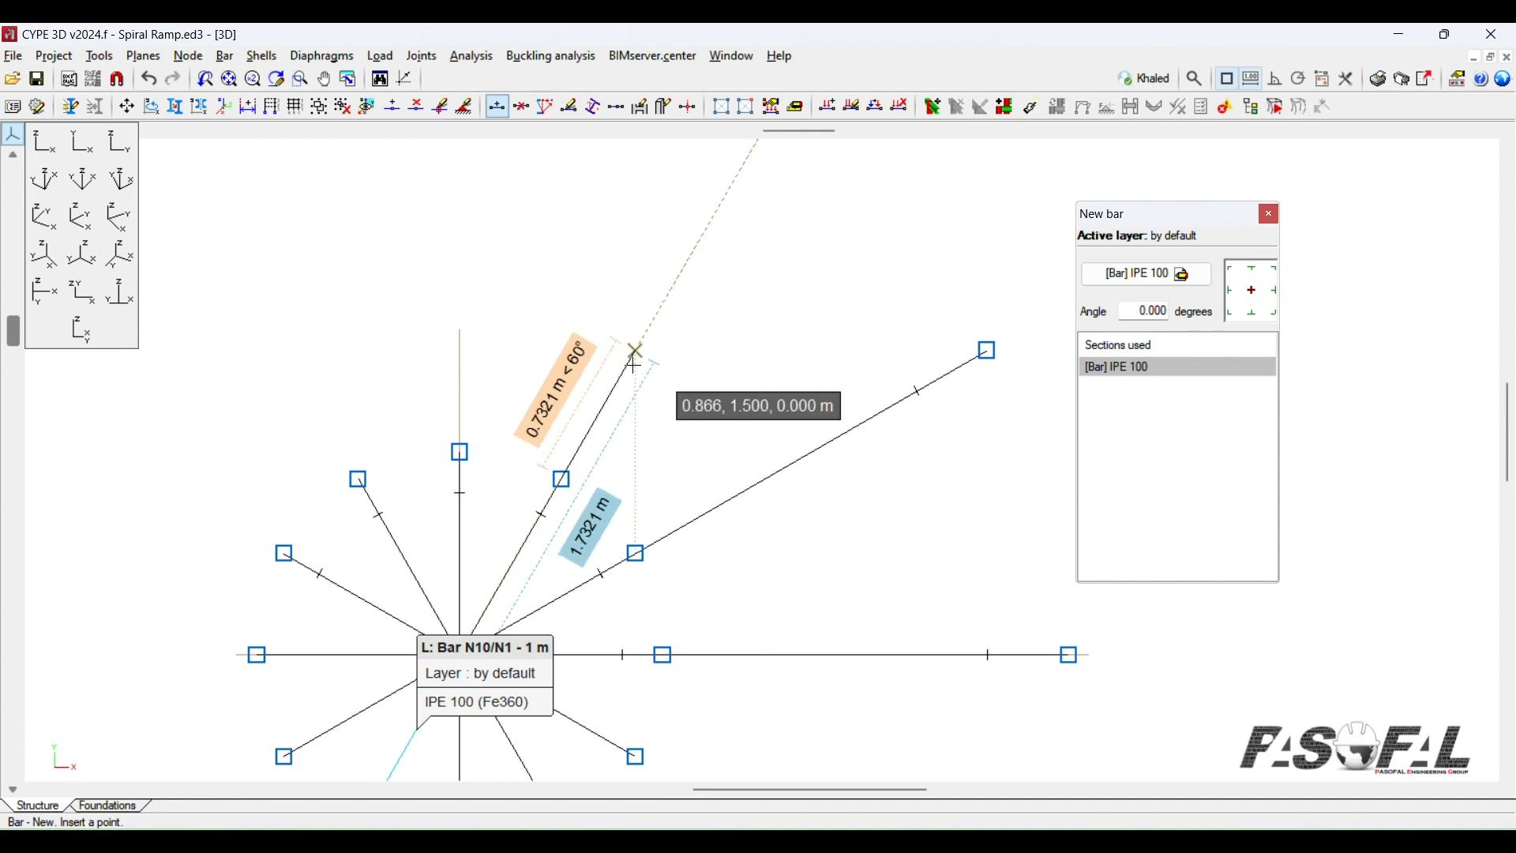
{"action": "key", "text": "Return"}
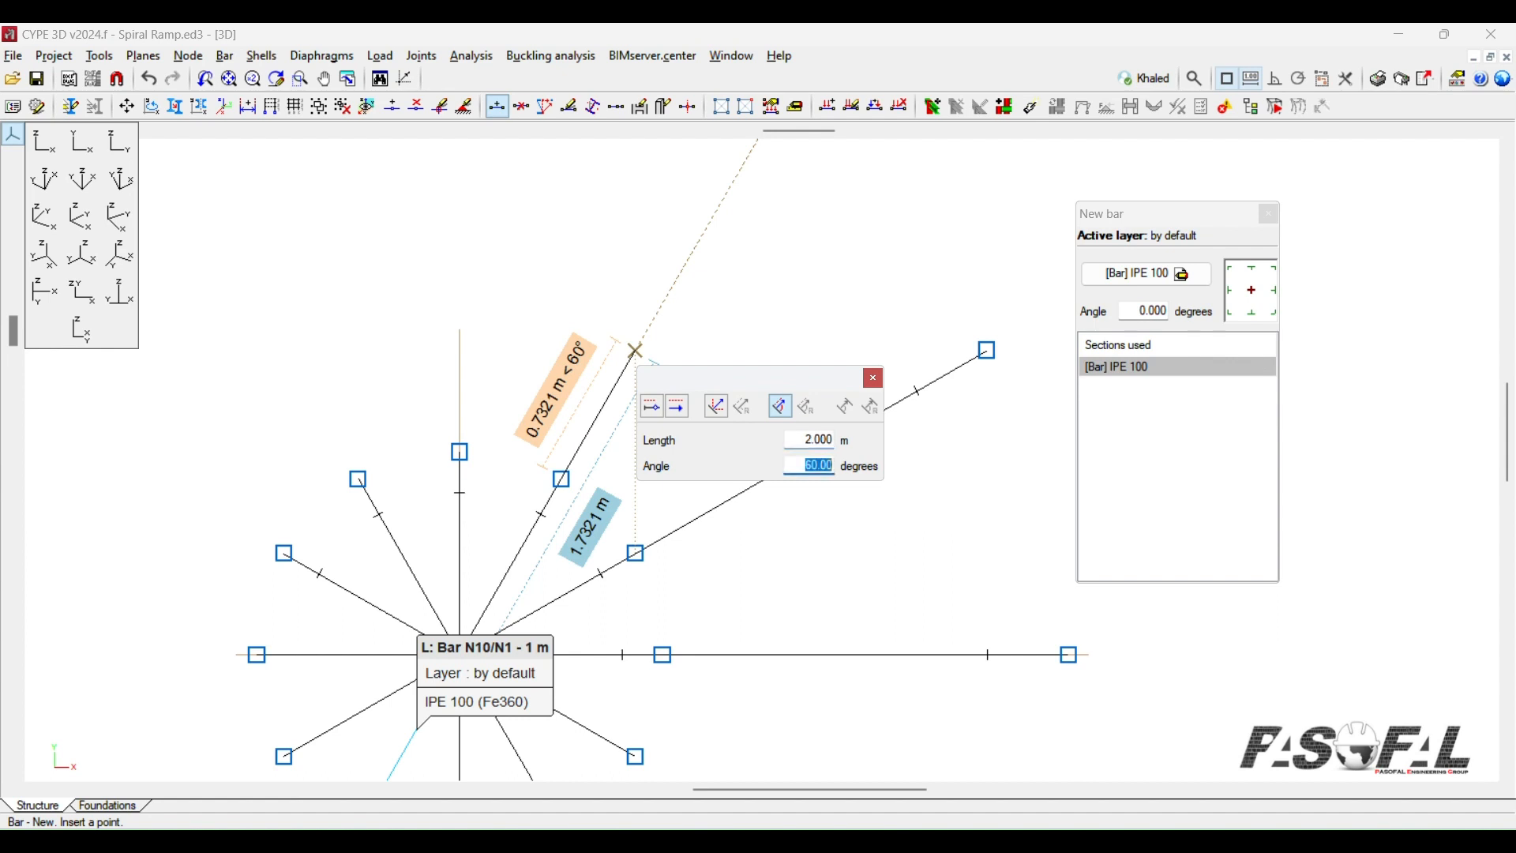
{"action": "key", "text": "Return"}
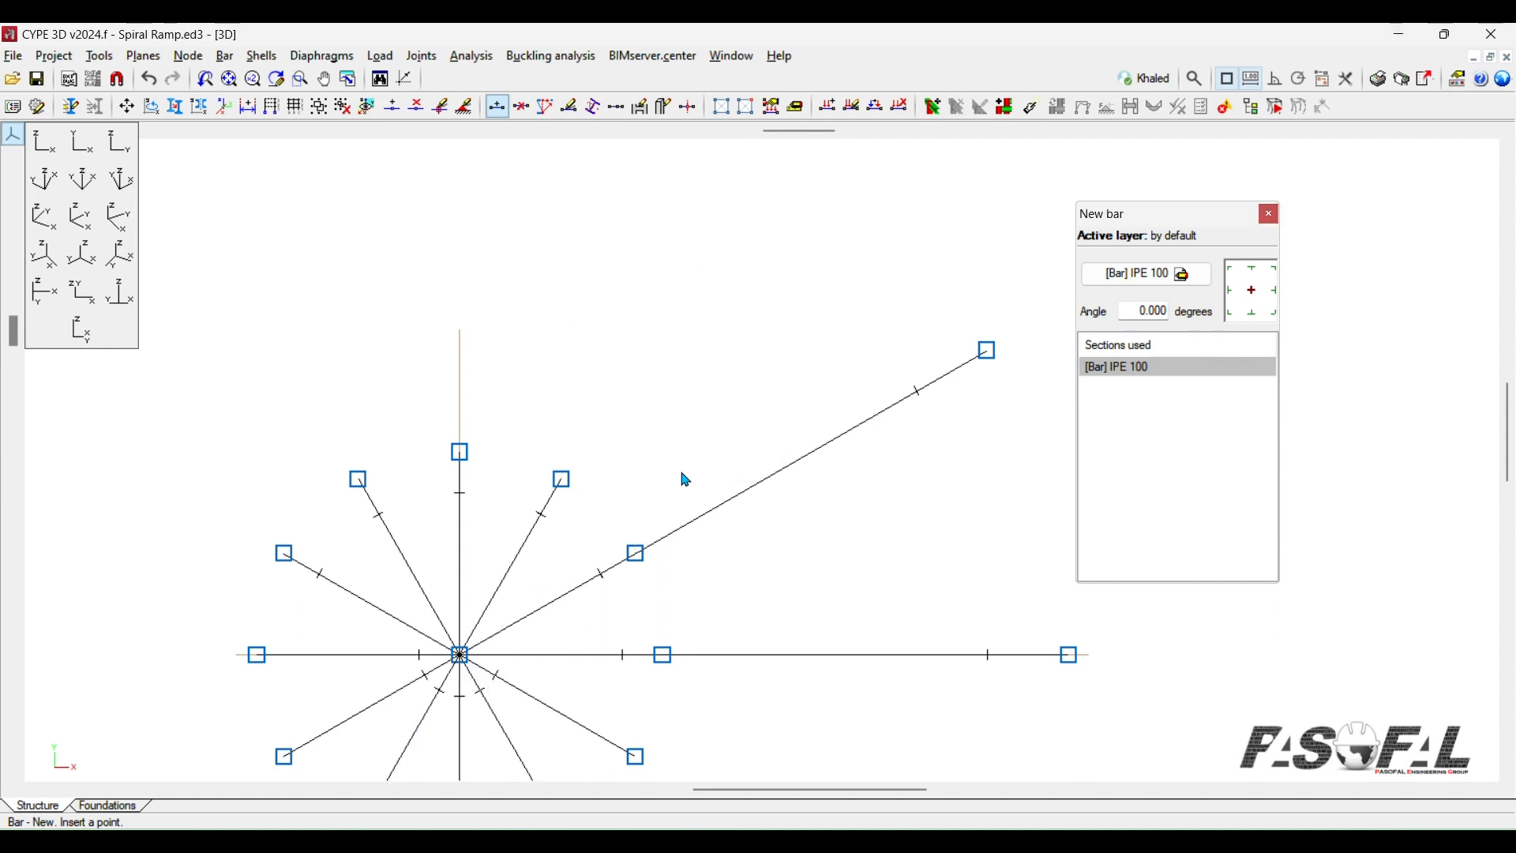
{"action": "left_click", "coordinate": [462, 453]}
{"action": "key", "text": "Return"}
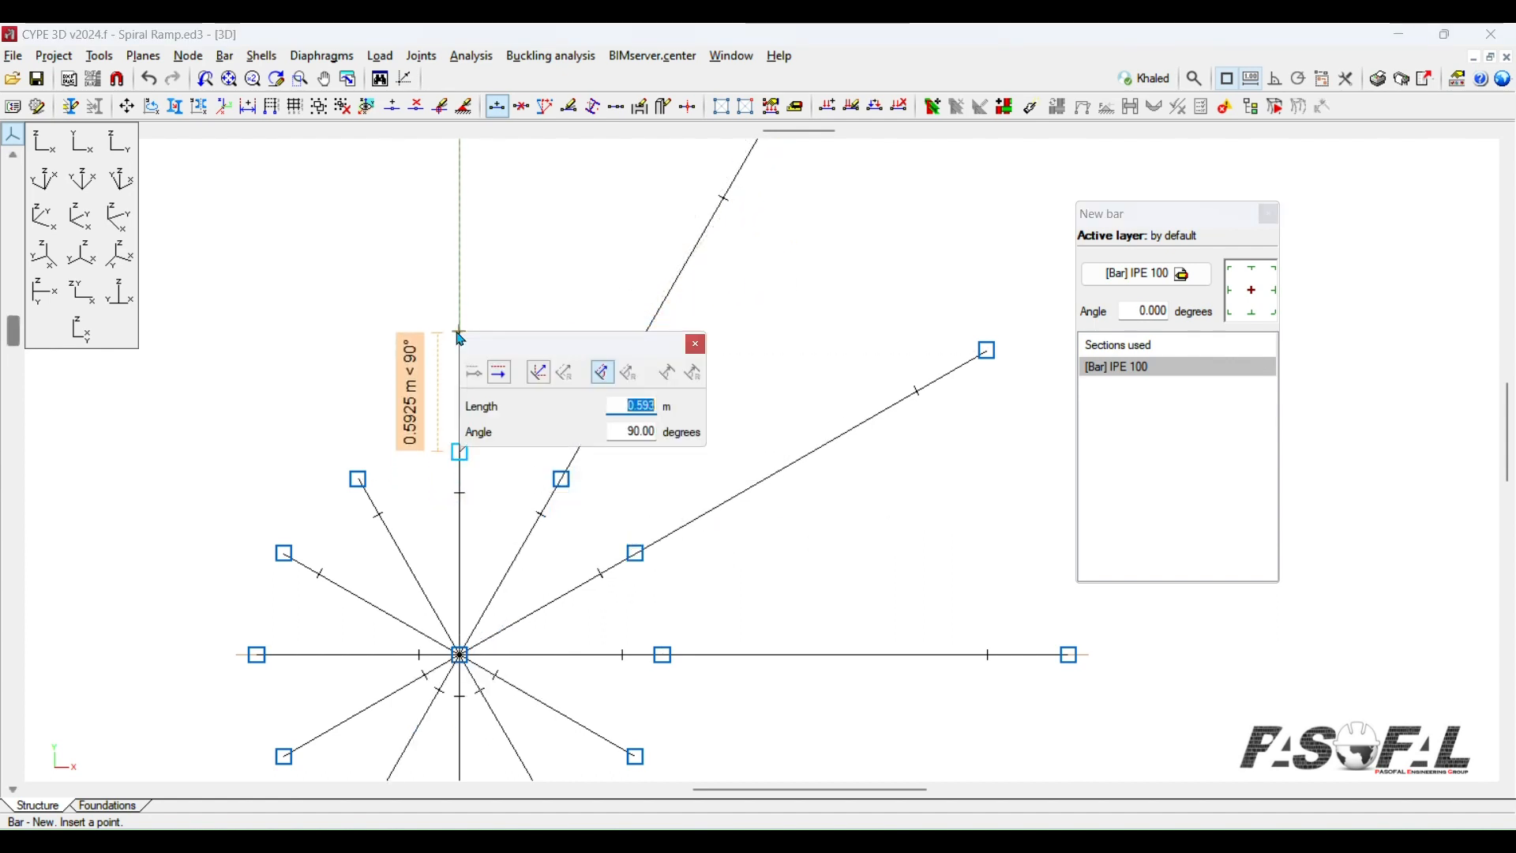
{"action": "key", "text": "Return"}
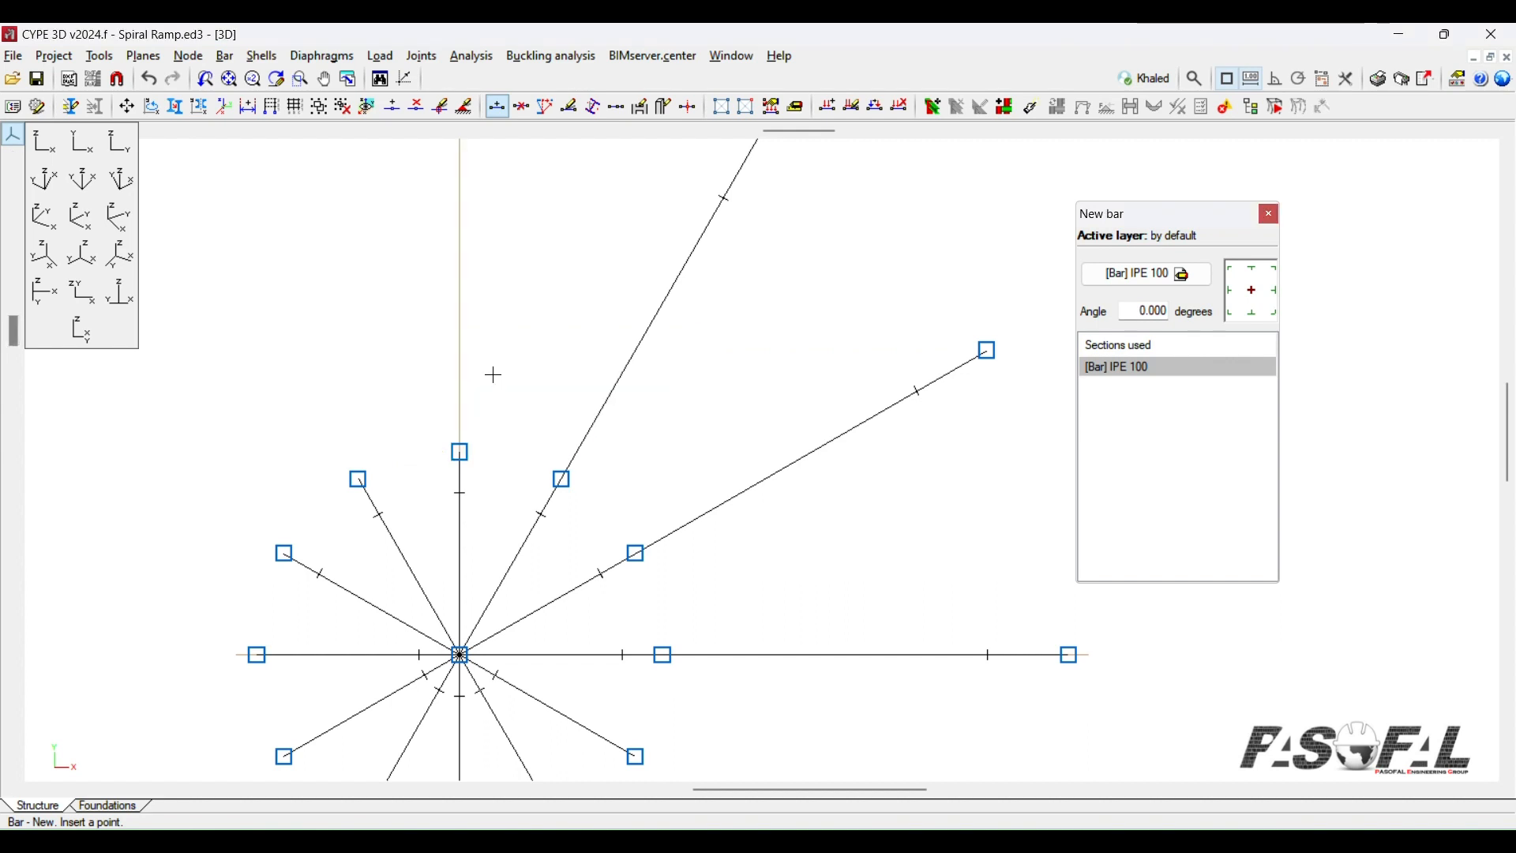
Step: Extend the 120-degree radial bar outward with a 2 m IPE 100 bar from its outer end node
{"action": "left_click", "coordinate": [362, 475]}
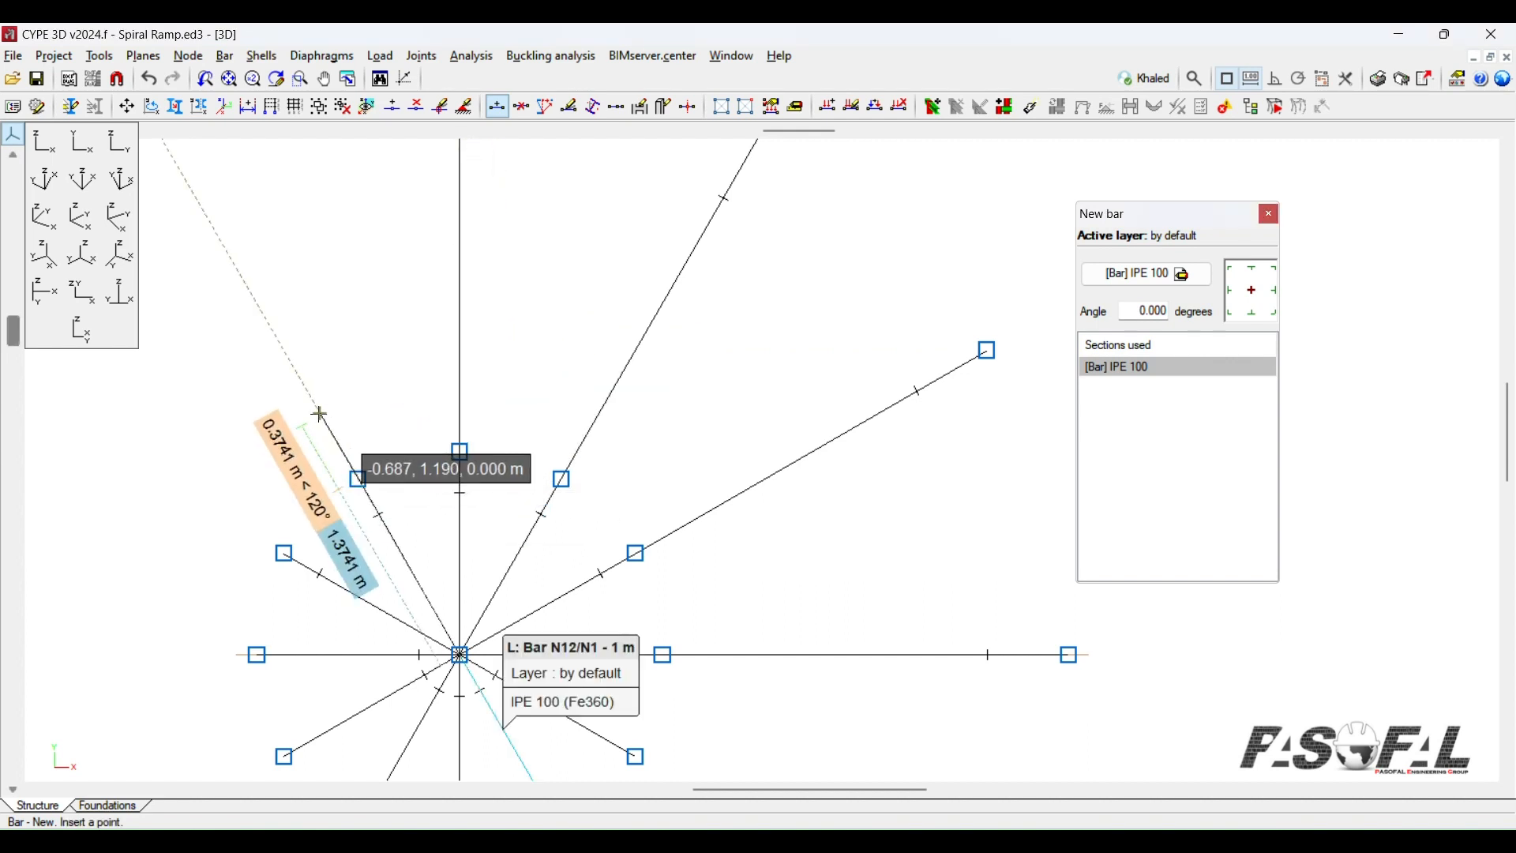
{"action": "key", "text": "Return"}
{"action": "type", "text": "2"}
{"action": "key", "text": "Return"}
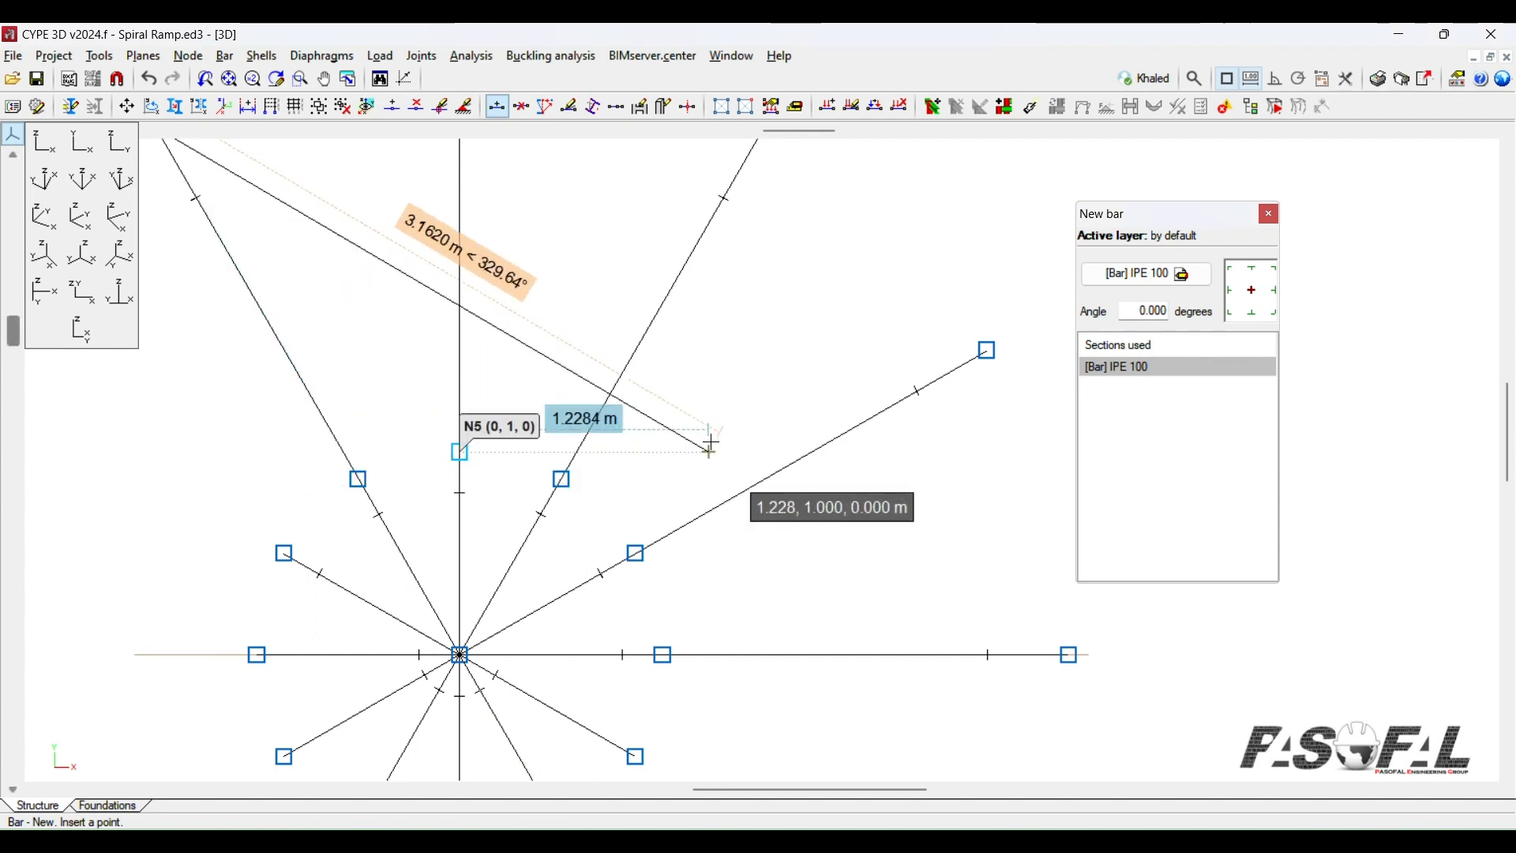
Step: Extend the 150- and 180-degree radial bars outward with 2 m IPE 100 bars from their outer end nodes
{"action": "scroll", "coordinate": [706, 458], "scroll_direction": "down", "scroll_amount": 3}
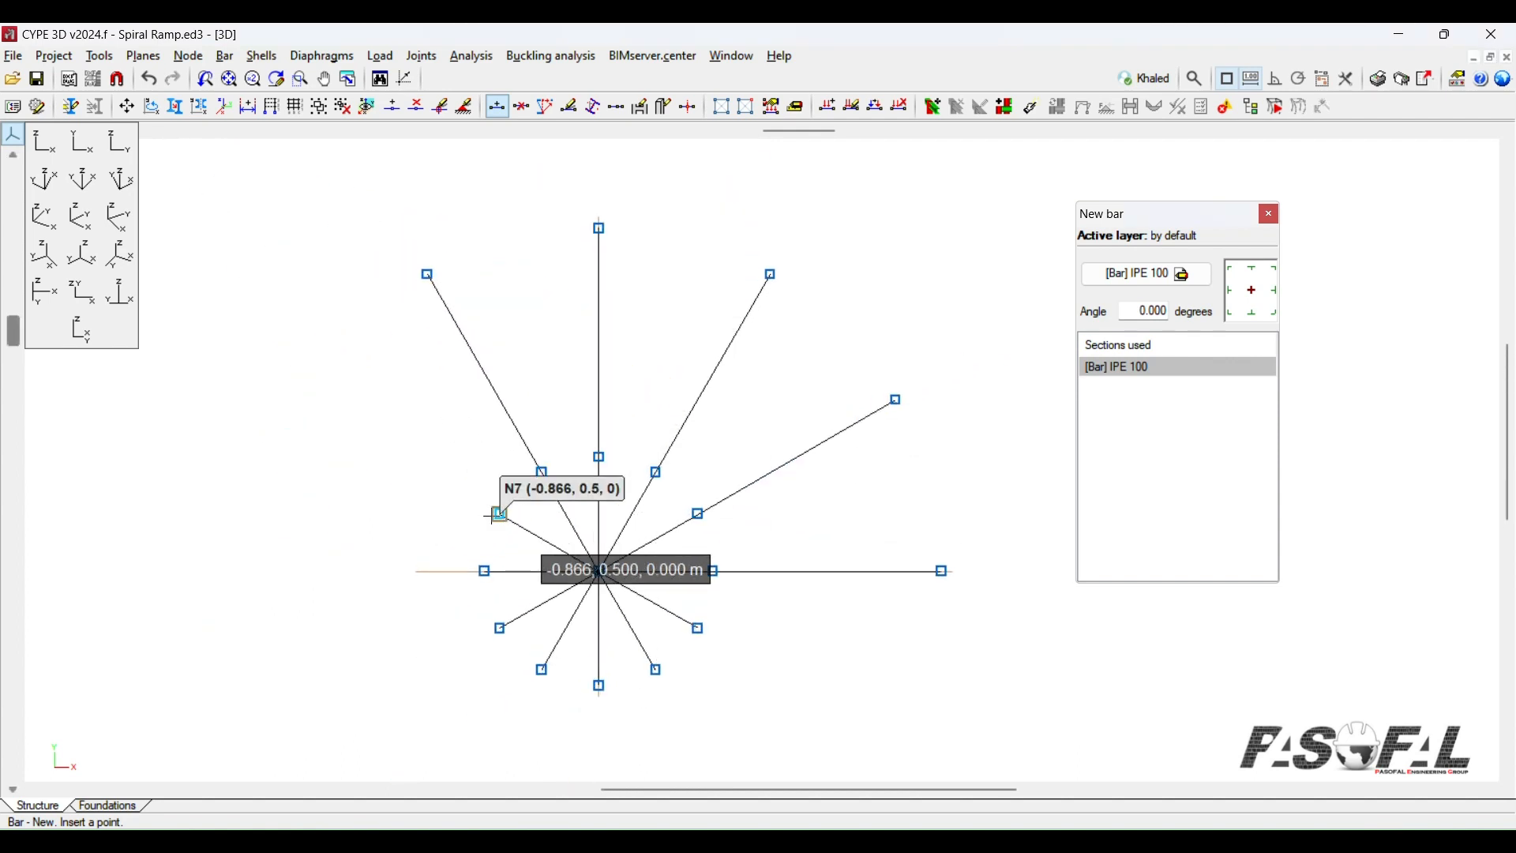
{"action": "left_click", "coordinate": [499, 515]}
{"action": "key", "text": "Return"}
{"action": "key", "text": "Return"}
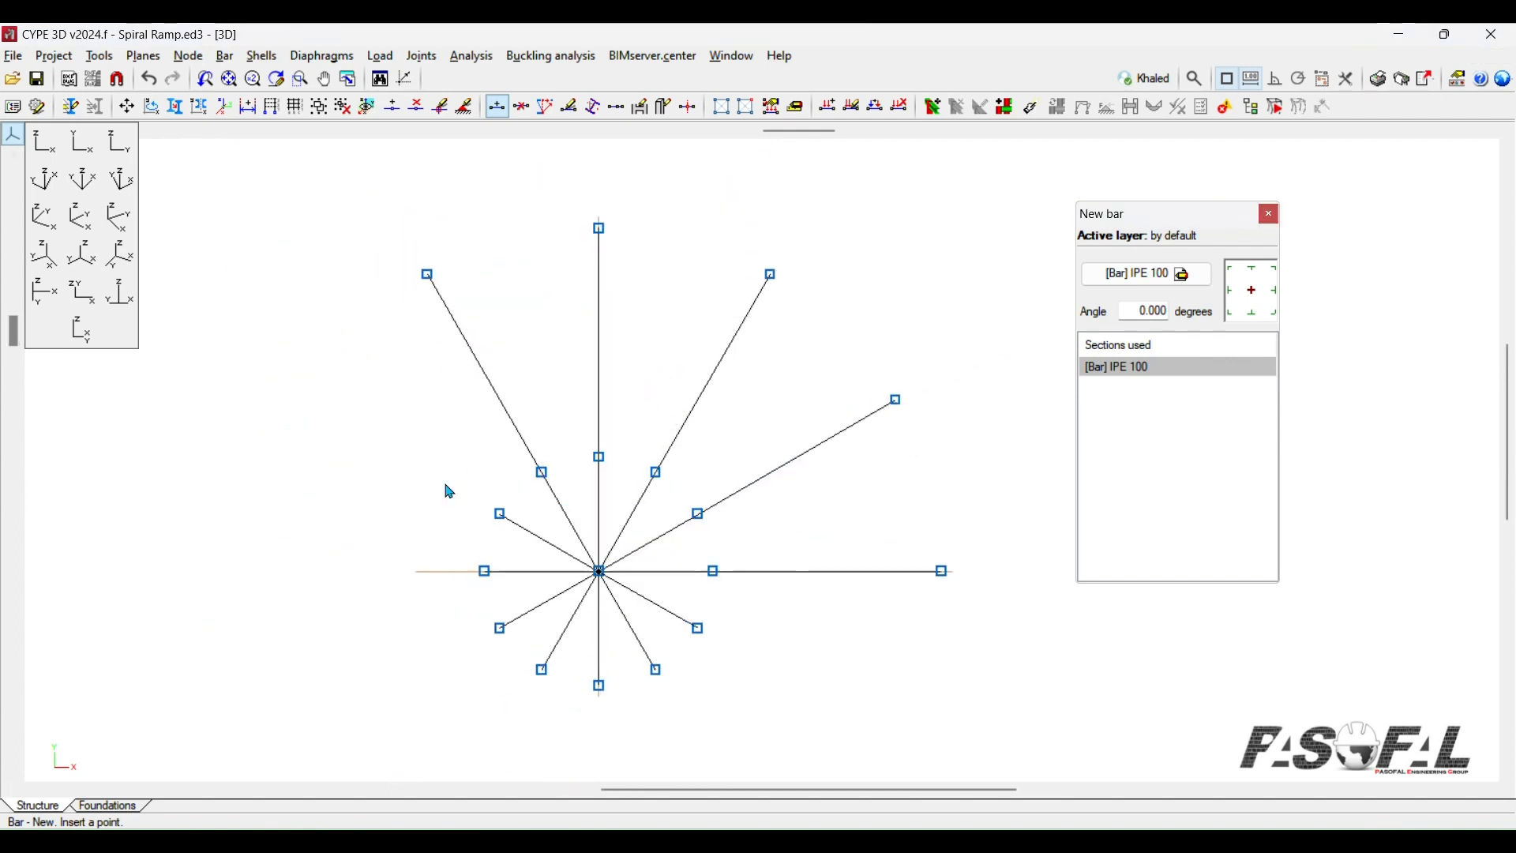
{"action": "left_click", "coordinate": [485, 572]}
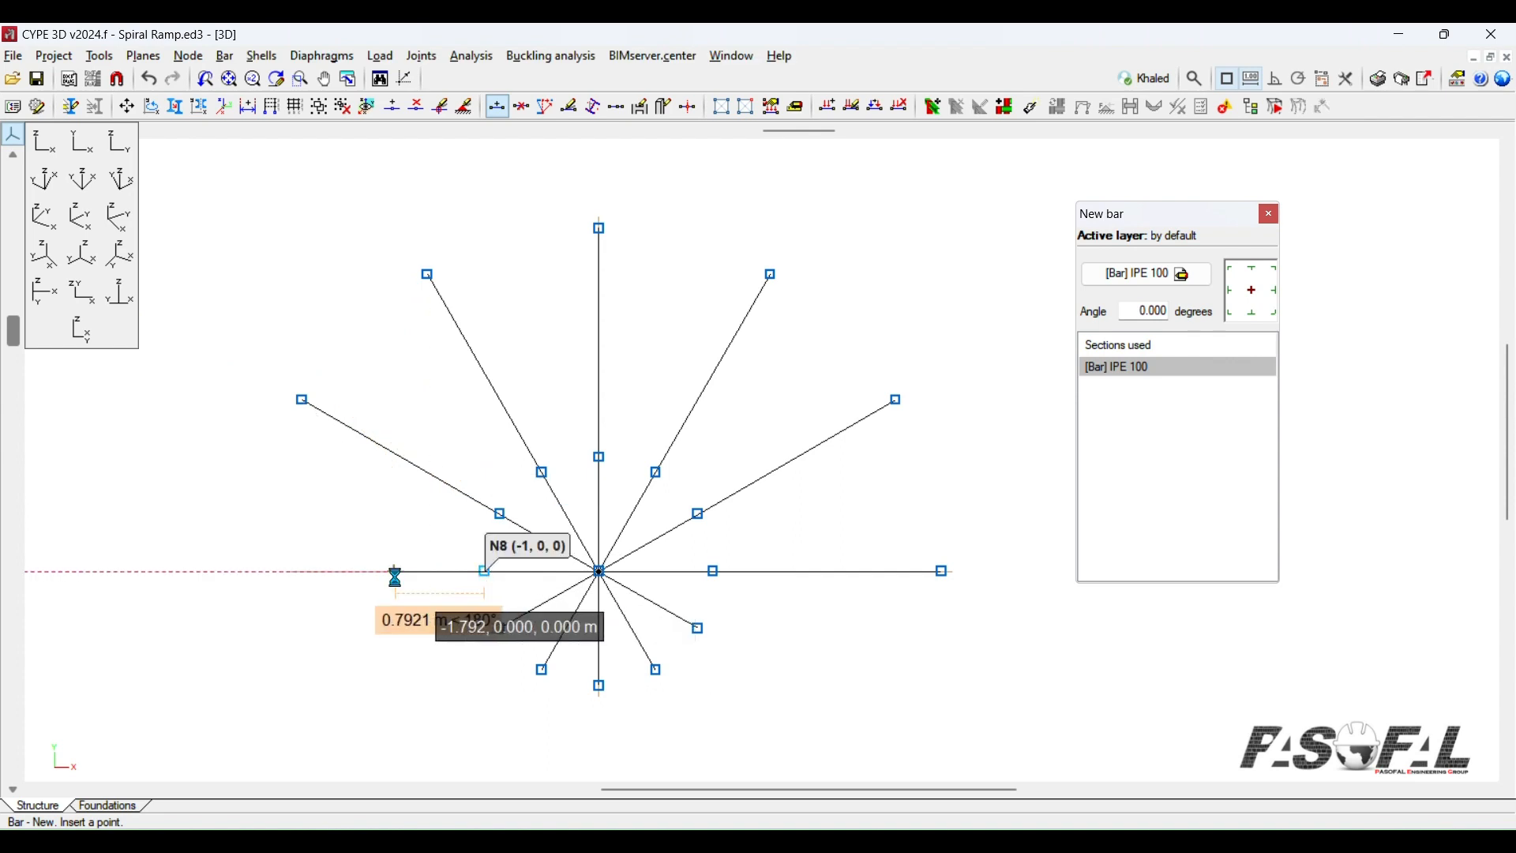
{"action": "key", "text": "Return"}
{"action": "key", "text": "Return"}
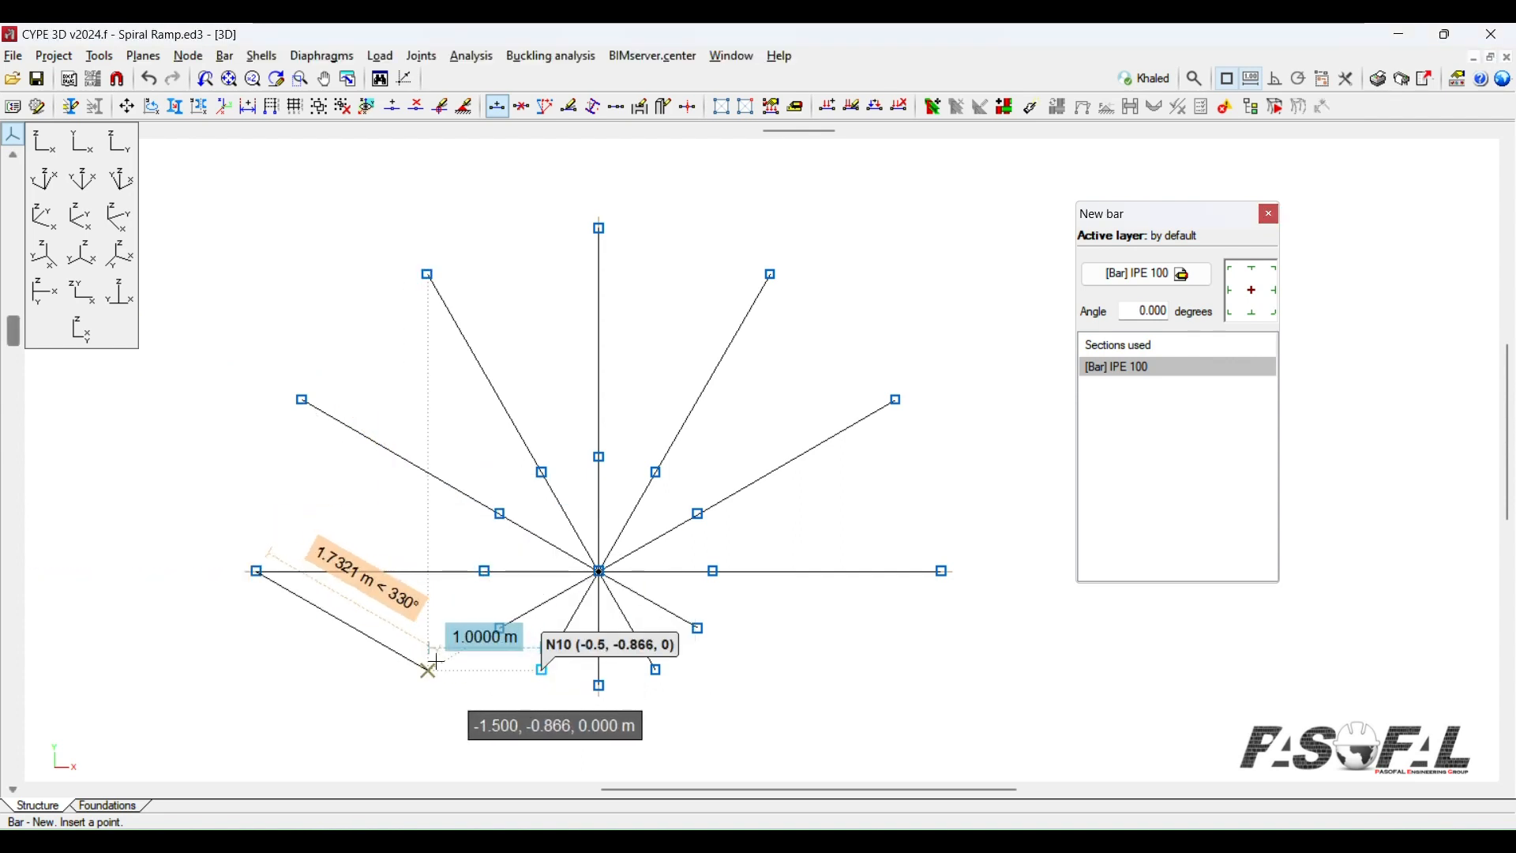
Step: Extend the 210-degree radial bar outward with a 2 m IPE 100 bar from its outer end node
{"action": "key", "text": "Escape"}
{"action": "scroll", "coordinate": [485, 650], "scroll_direction": "up", "scroll_amount": 1}
{"action": "left_click", "coordinate": [504, 623]}
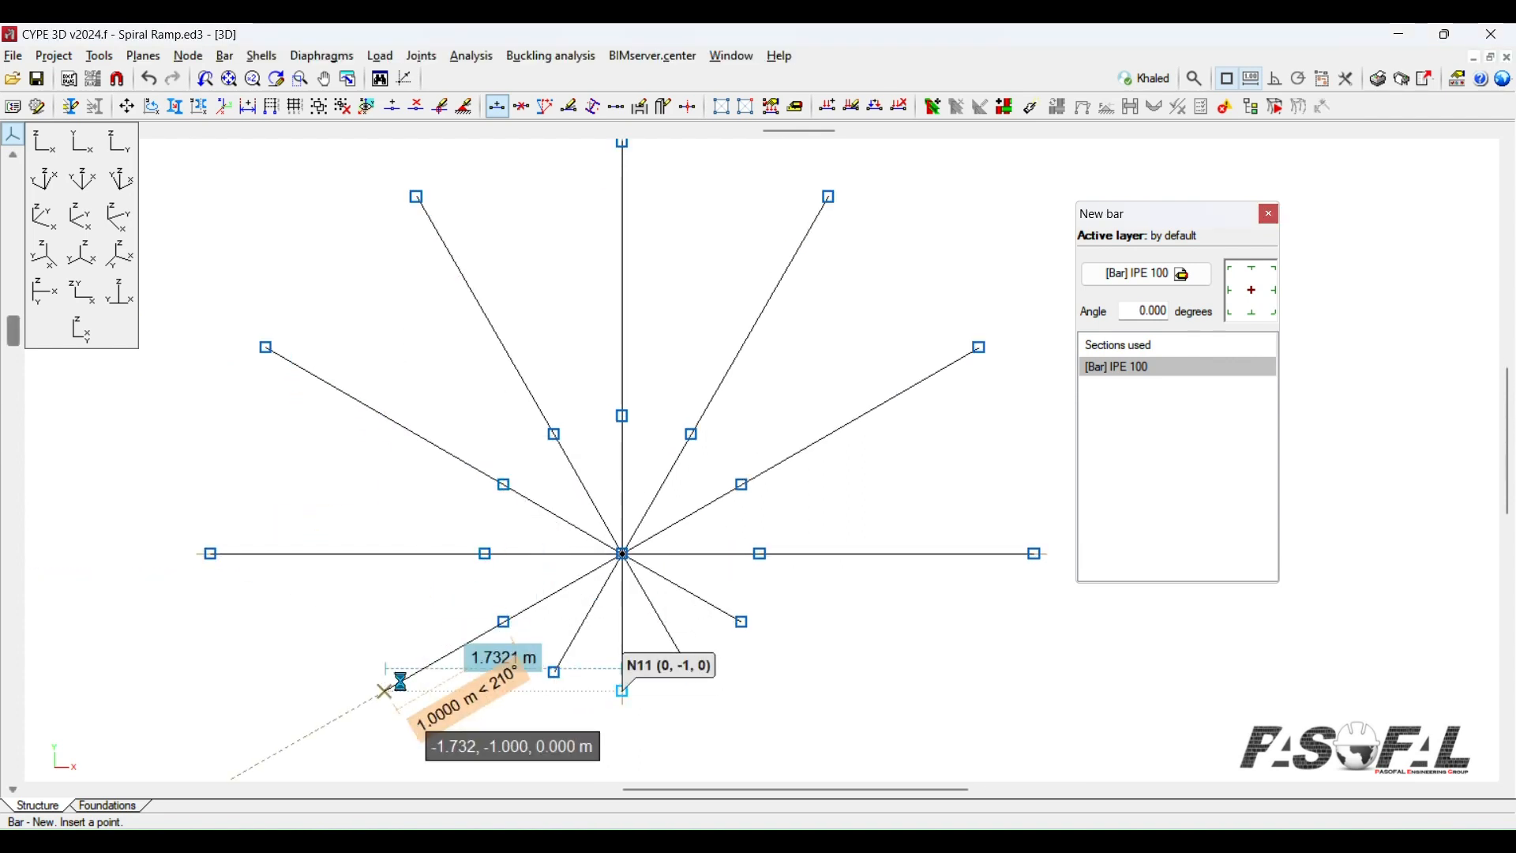
{"action": "key", "text": "Return"}
{"action": "key", "text": "Return"}
{"action": "scroll", "coordinate": [452, 562], "scroll_direction": "down", "scroll_amount": 2}
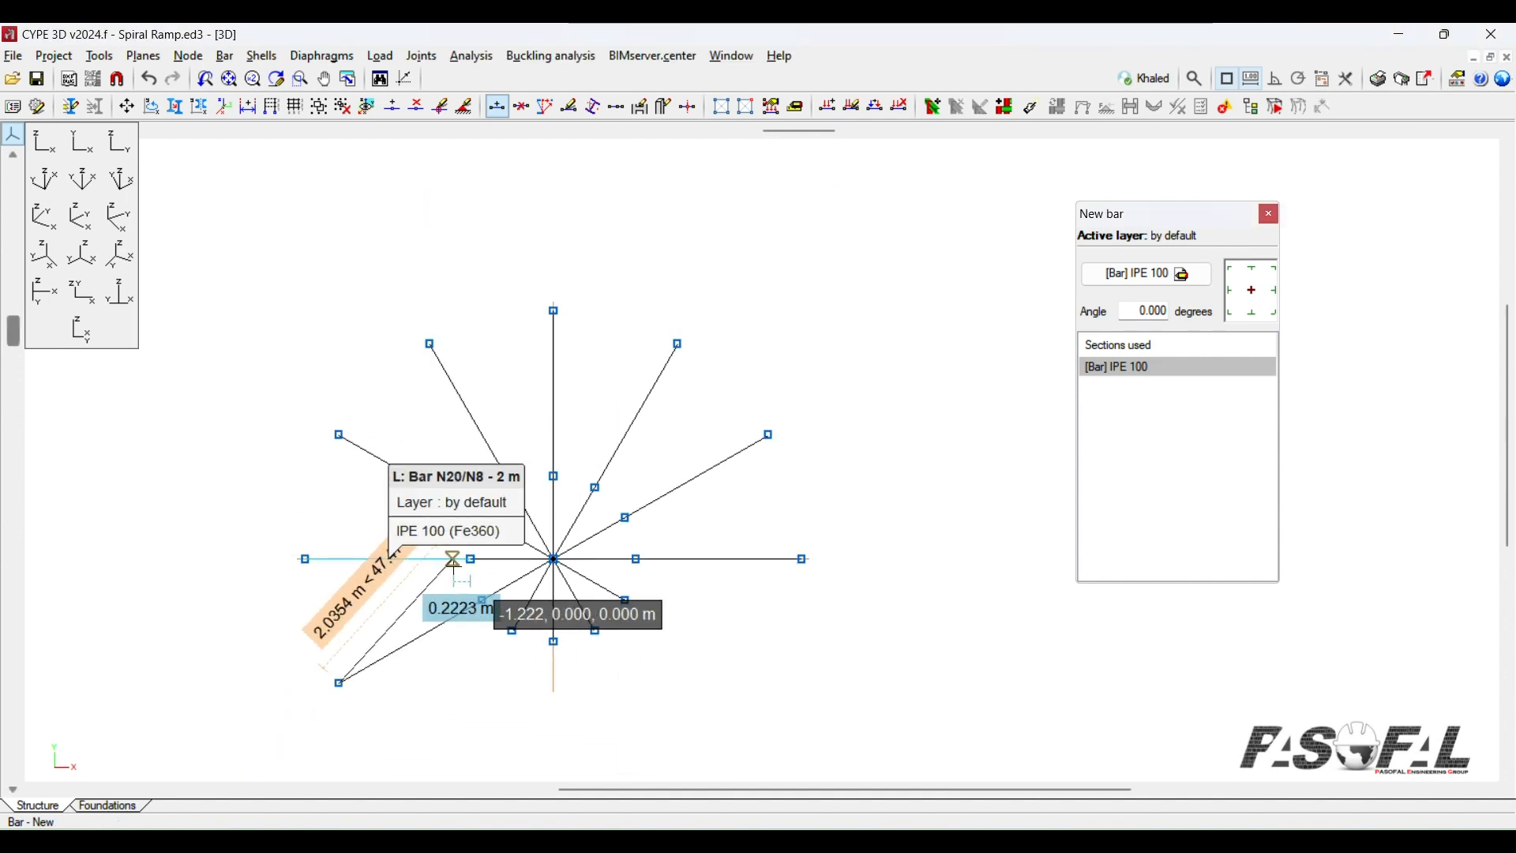
{"action": "right_click", "coordinate": [455, 564]}
Step: Extend the 240-degree radial bar outward with a 2 m IPE 100 bar from its outer end node
{"action": "scroll", "coordinate": [507, 685], "scroll_direction": "up", "scroll_amount": 2}
{"action": "left_click", "coordinate": [507, 620]}
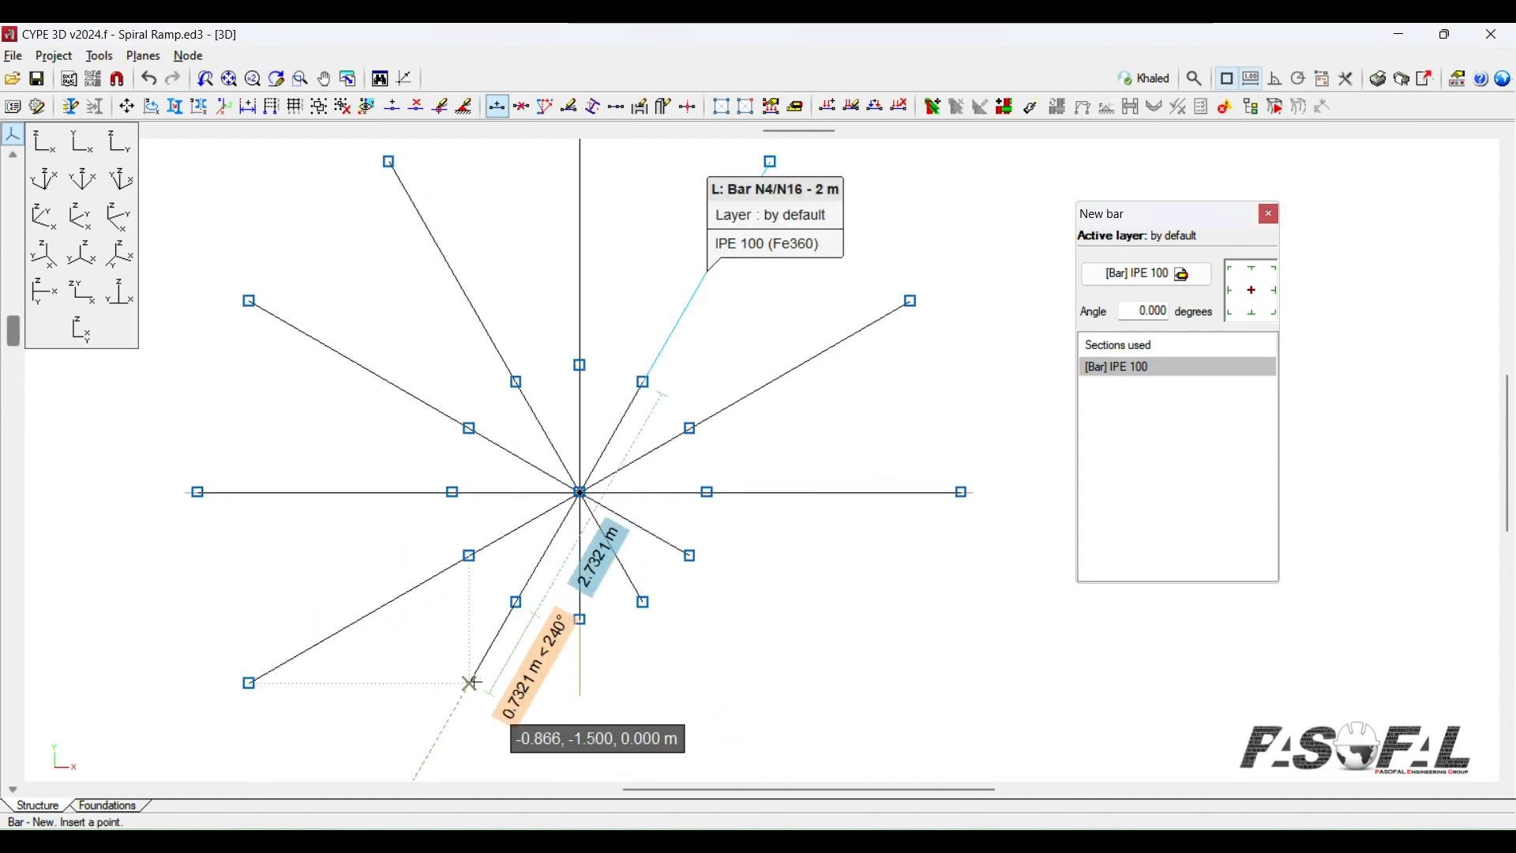
{"action": "key", "text": "Return"}
{"action": "key", "text": "Return"}
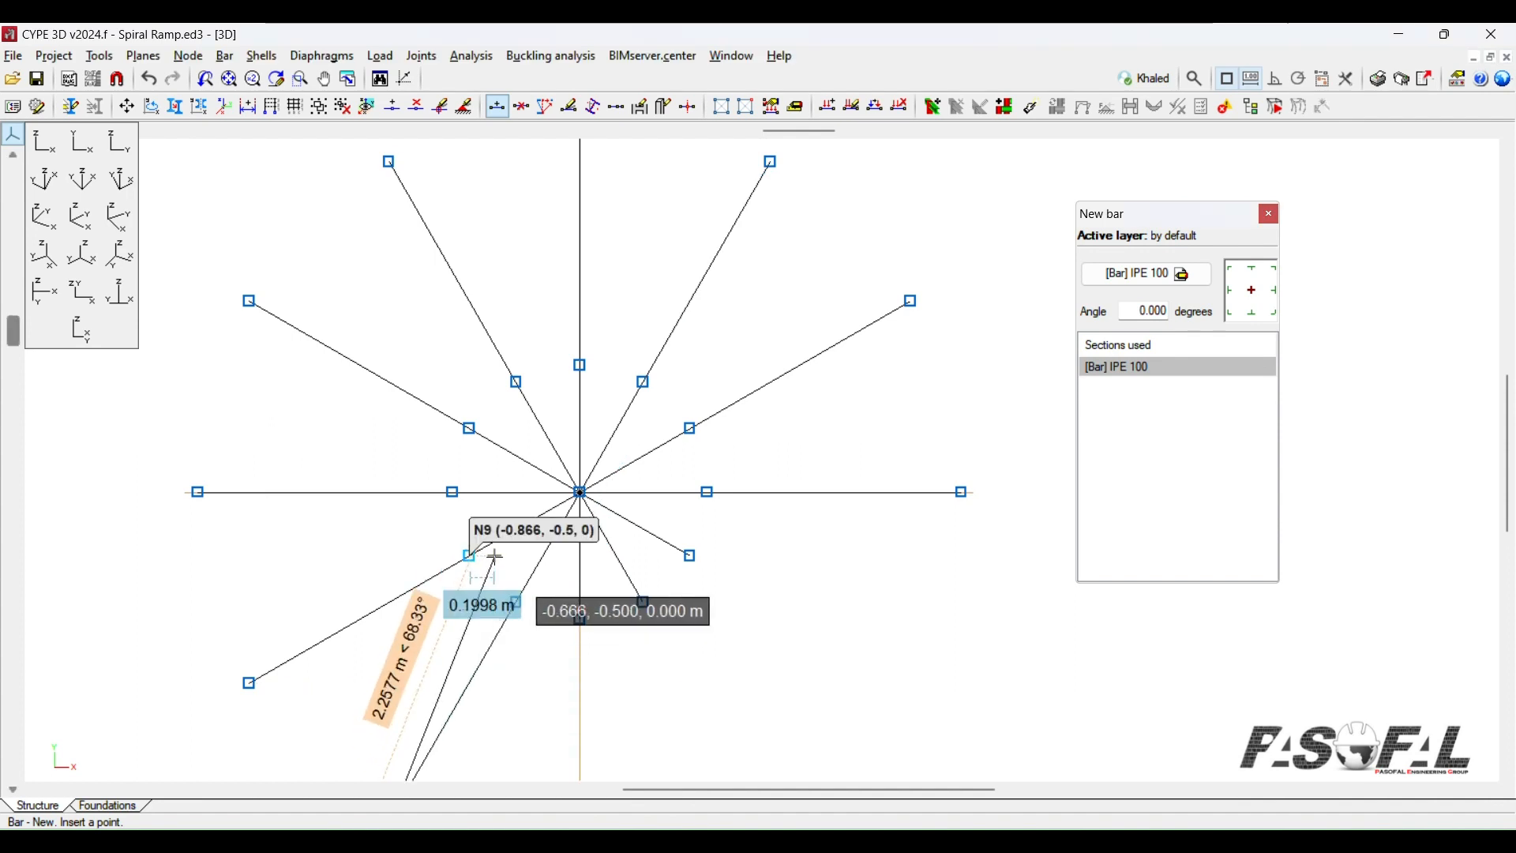
{"action": "scroll", "coordinate": [495, 555], "scroll_direction": "down", "scroll_amount": 2}
{"action": "right_click", "coordinate": [495, 555]}
Step: Extend the 270-degree radial bar outward with a 2 m IPE 100 bar from its outer end node
{"action": "scroll", "coordinate": [558, 685], "scroll_direction": "up", "scroll_amount": 2}
{"action": "left_click", "coordinate": [551, 551]}
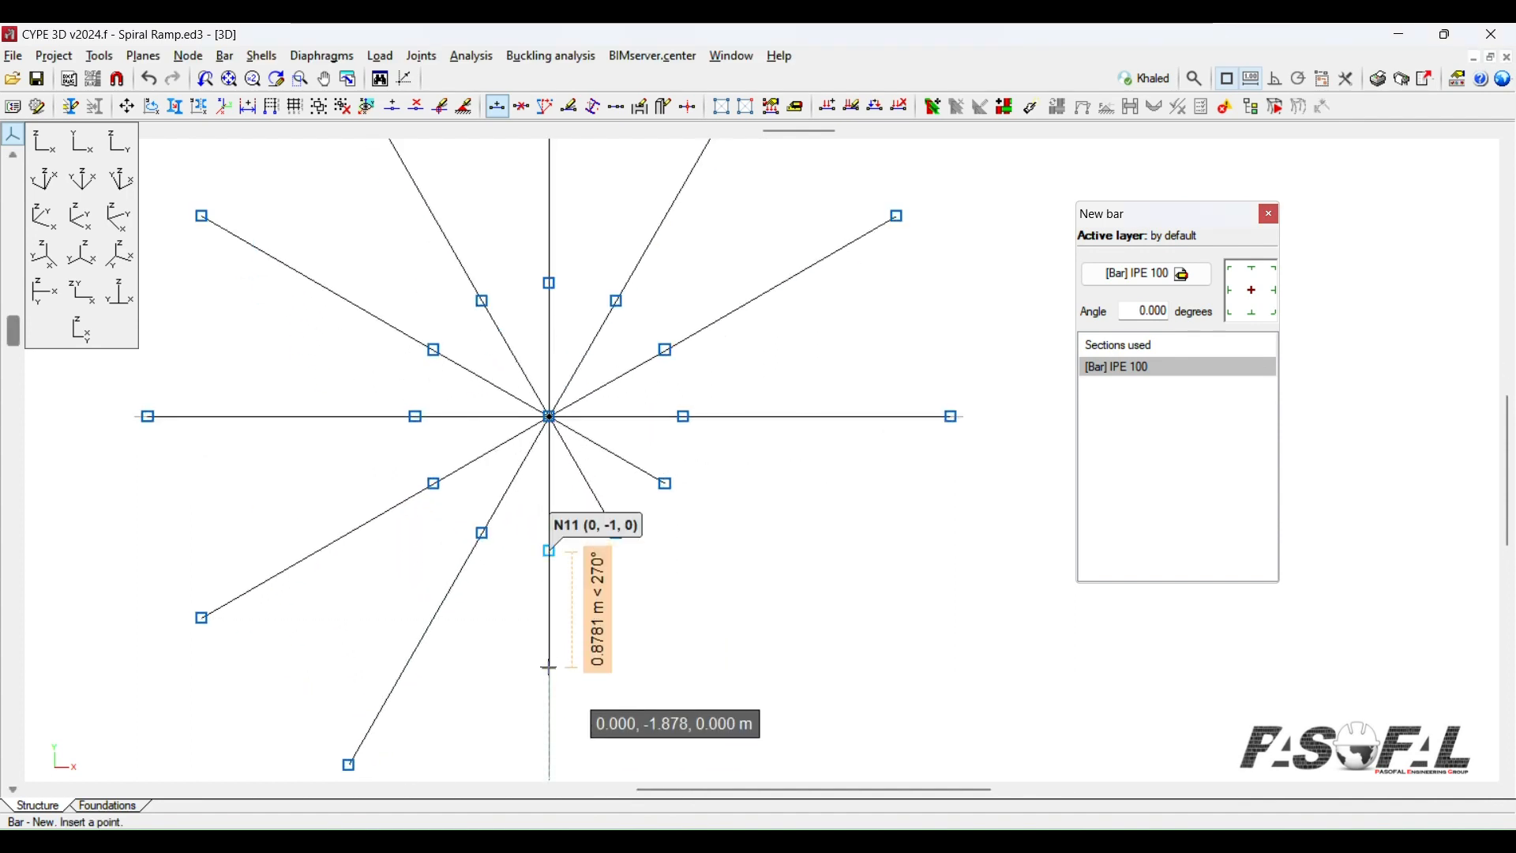
{"action": "key", "text": "Return"}
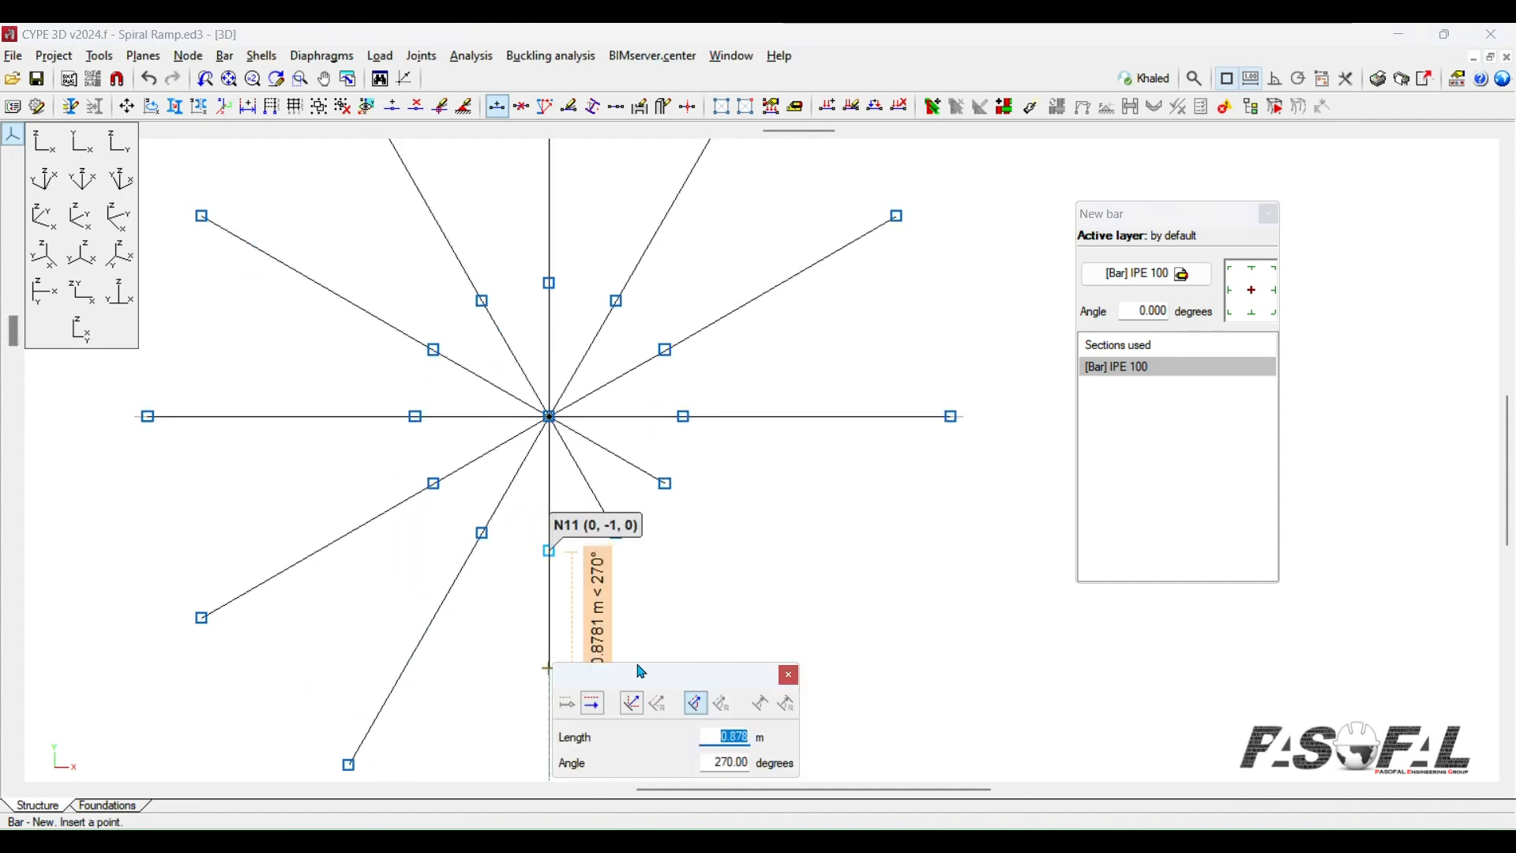
{"action": "key", "text": "Tab"}
{"action": "key", "text": "Return"}
{"action": "right_click", "coordinate": [663, 623]}
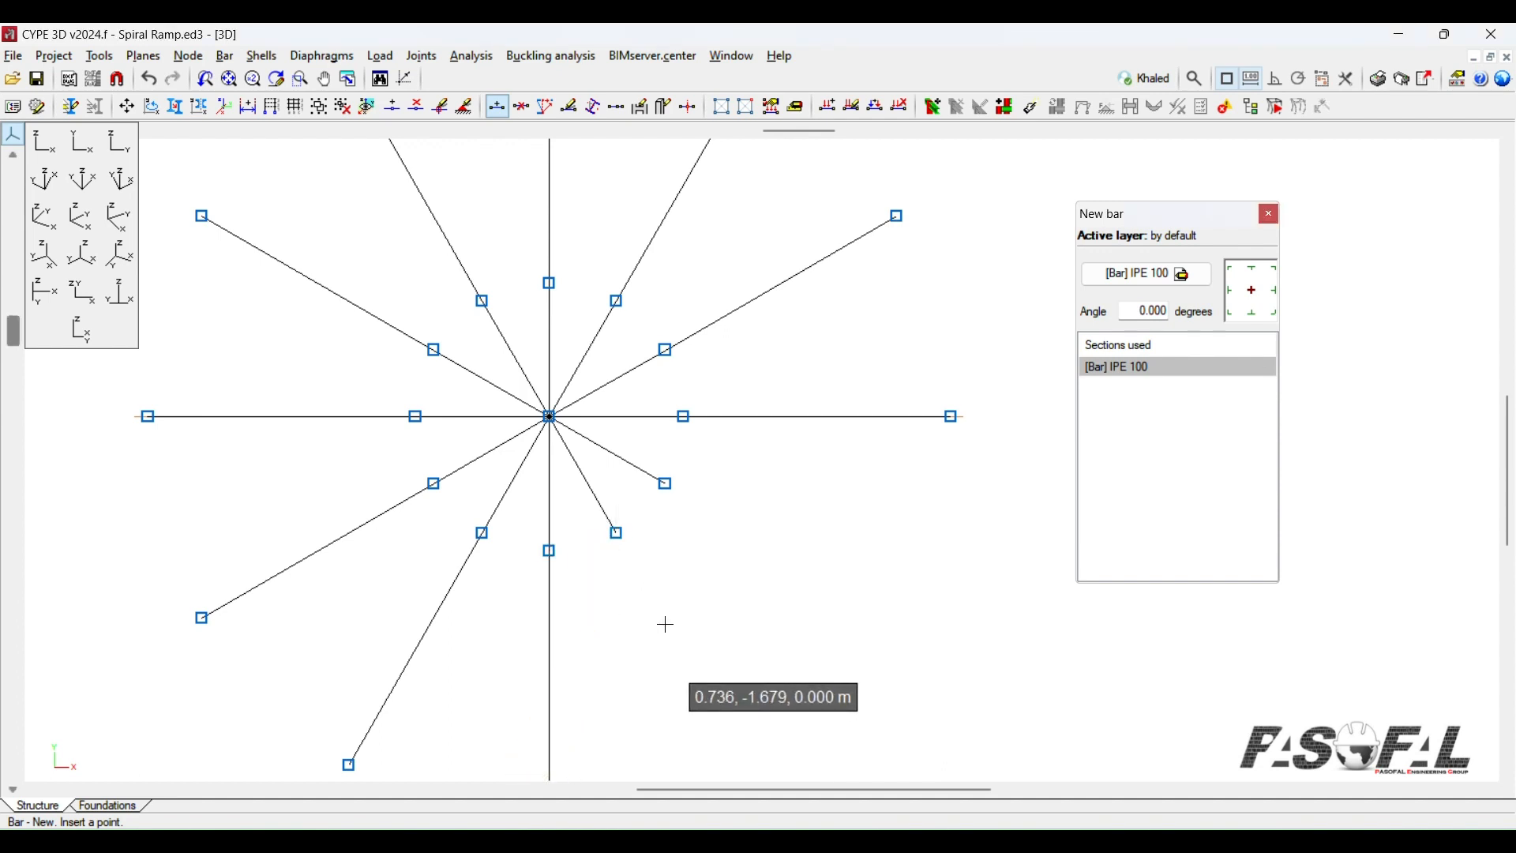
Step: Extend the 300- and 330-degree radial bars outward with 2 m IPE 100 bars from their outer end nodes
{"action": "left_click", "coordinate": [682, 614]}
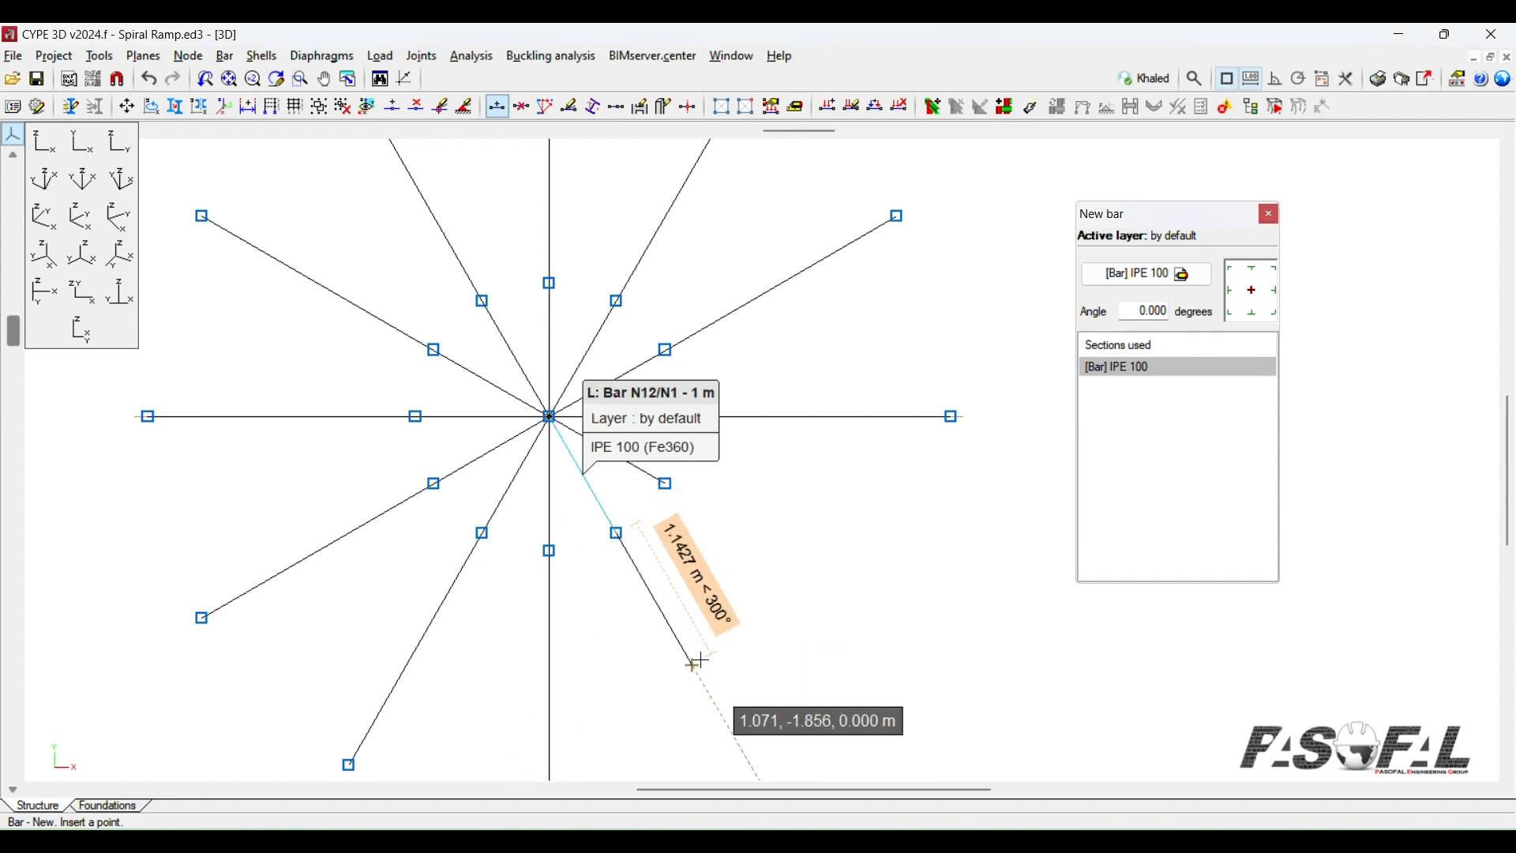
{"action": "key", "text": "Return"}
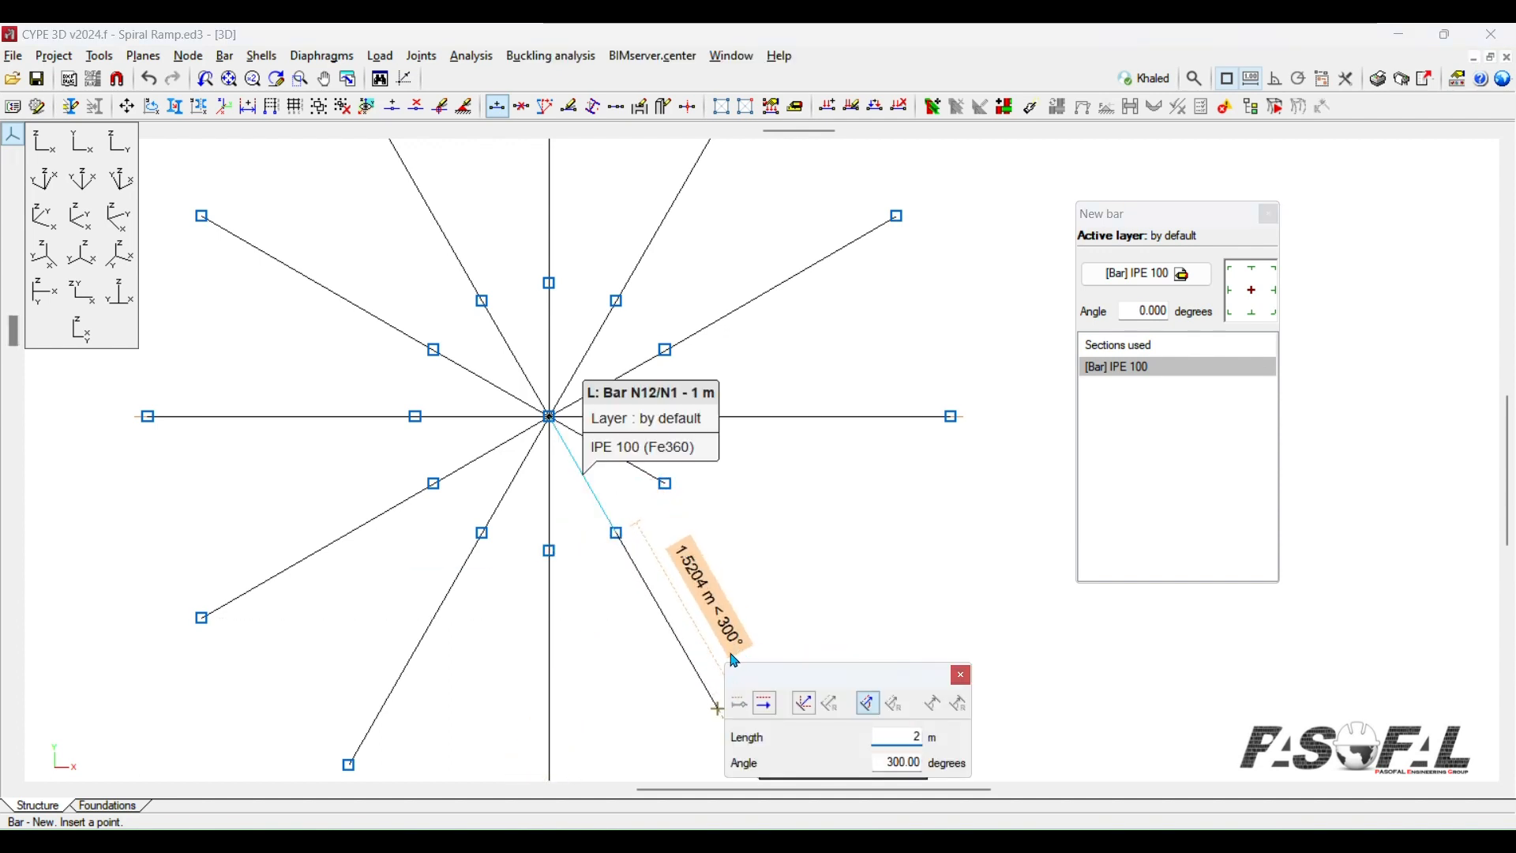
{"action": "type", "text": "2"}
{"action": "key", "text": "Return"}
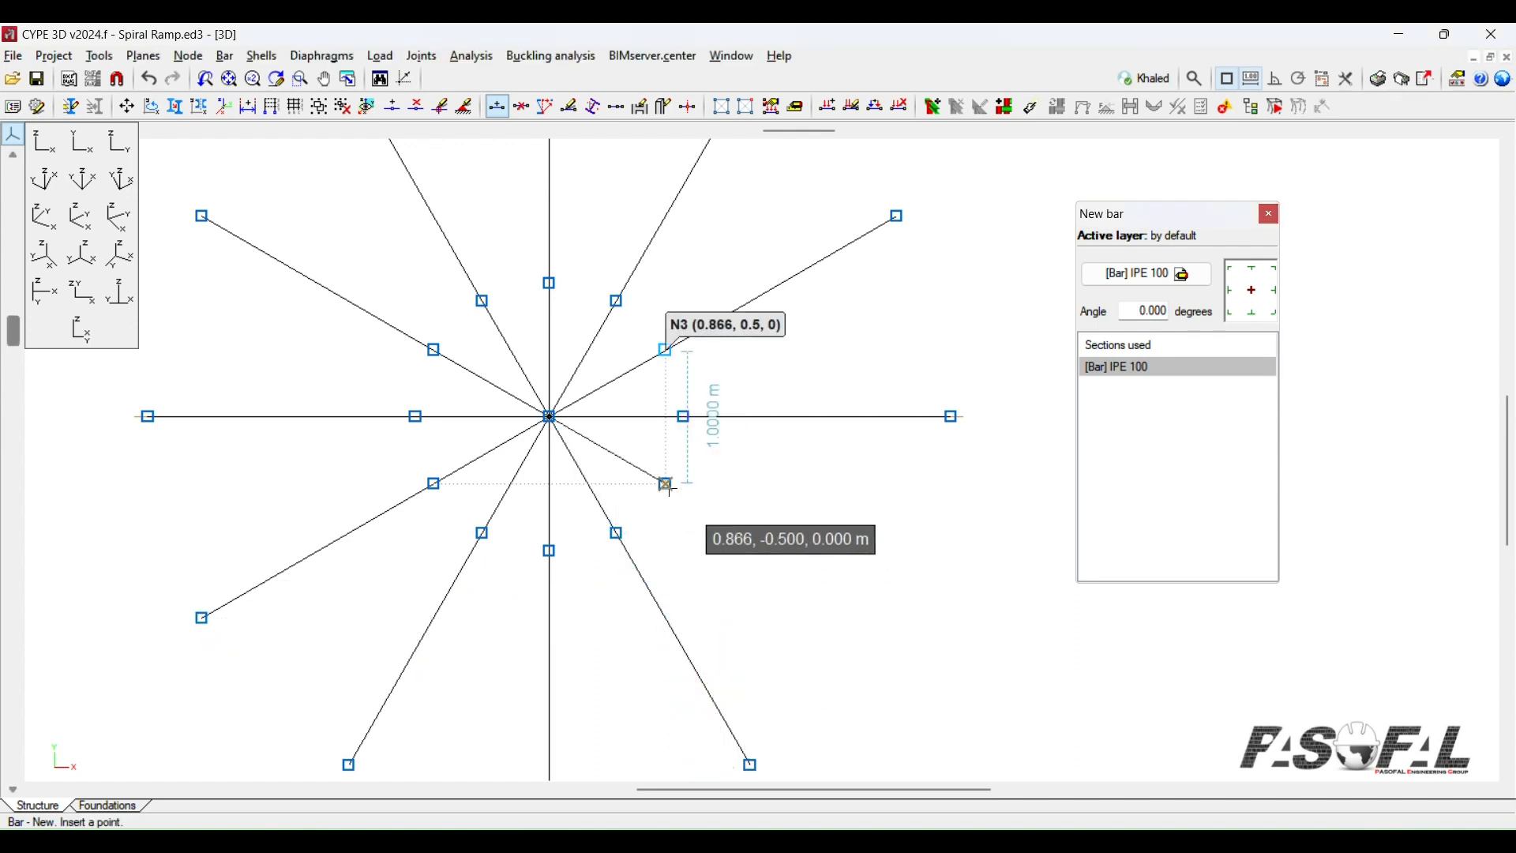
{"action": "left_click", "coordinate": [666, 485]}
{"action": "key", "text": "Return"}
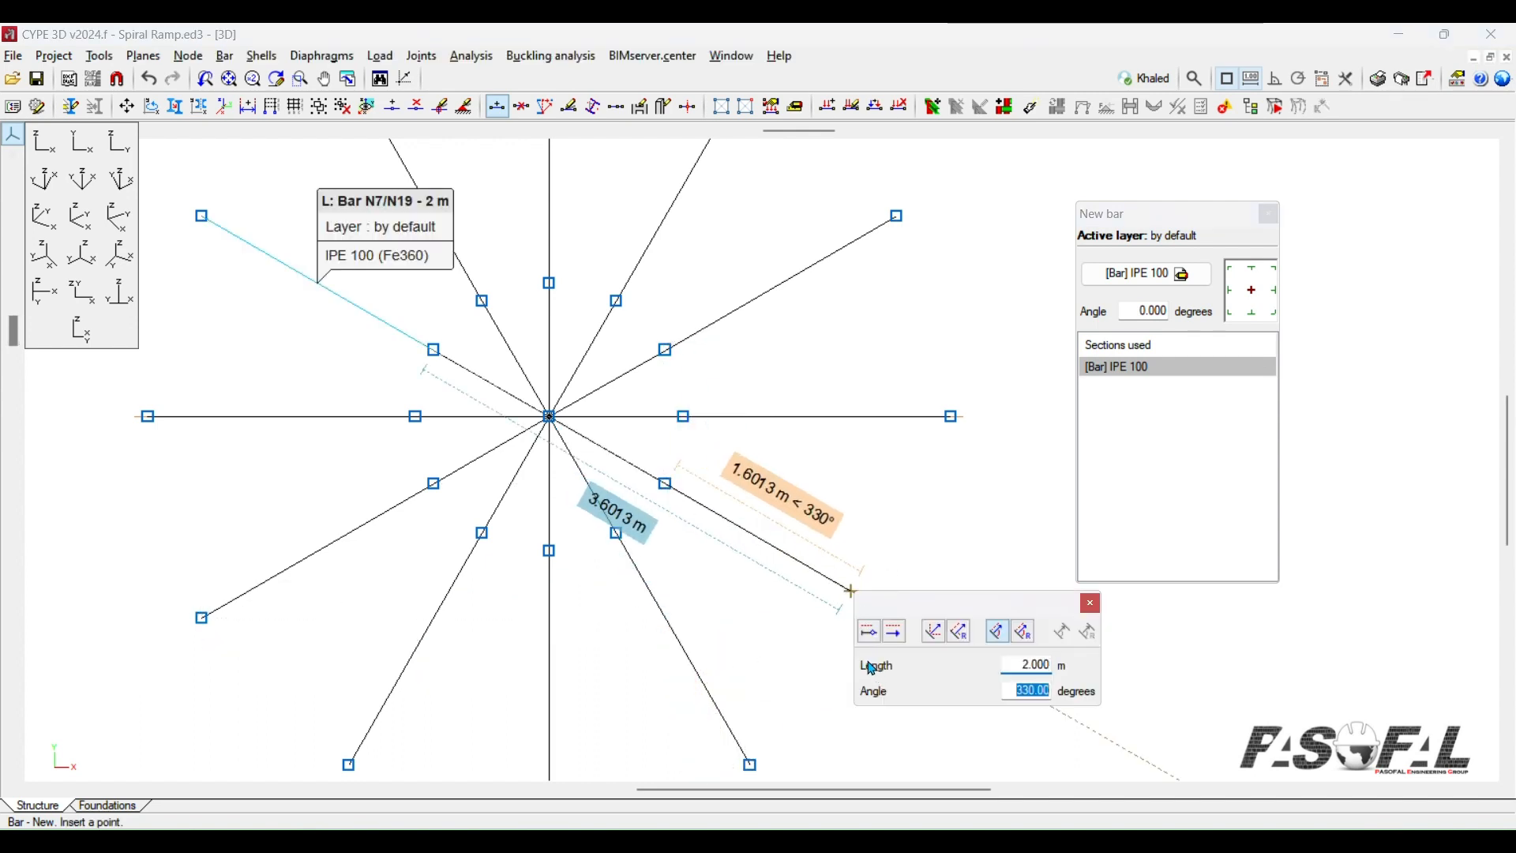
{"action": "key", "text": "Return"}
{"action": "scroll", "coordinate": [784, 608], "scroll_direction": "up", "scroll_amount": 1}
{"action": "scroll", "coordinate": [778, 616], "scroll_direction": "down", "scroll_amount": 3}
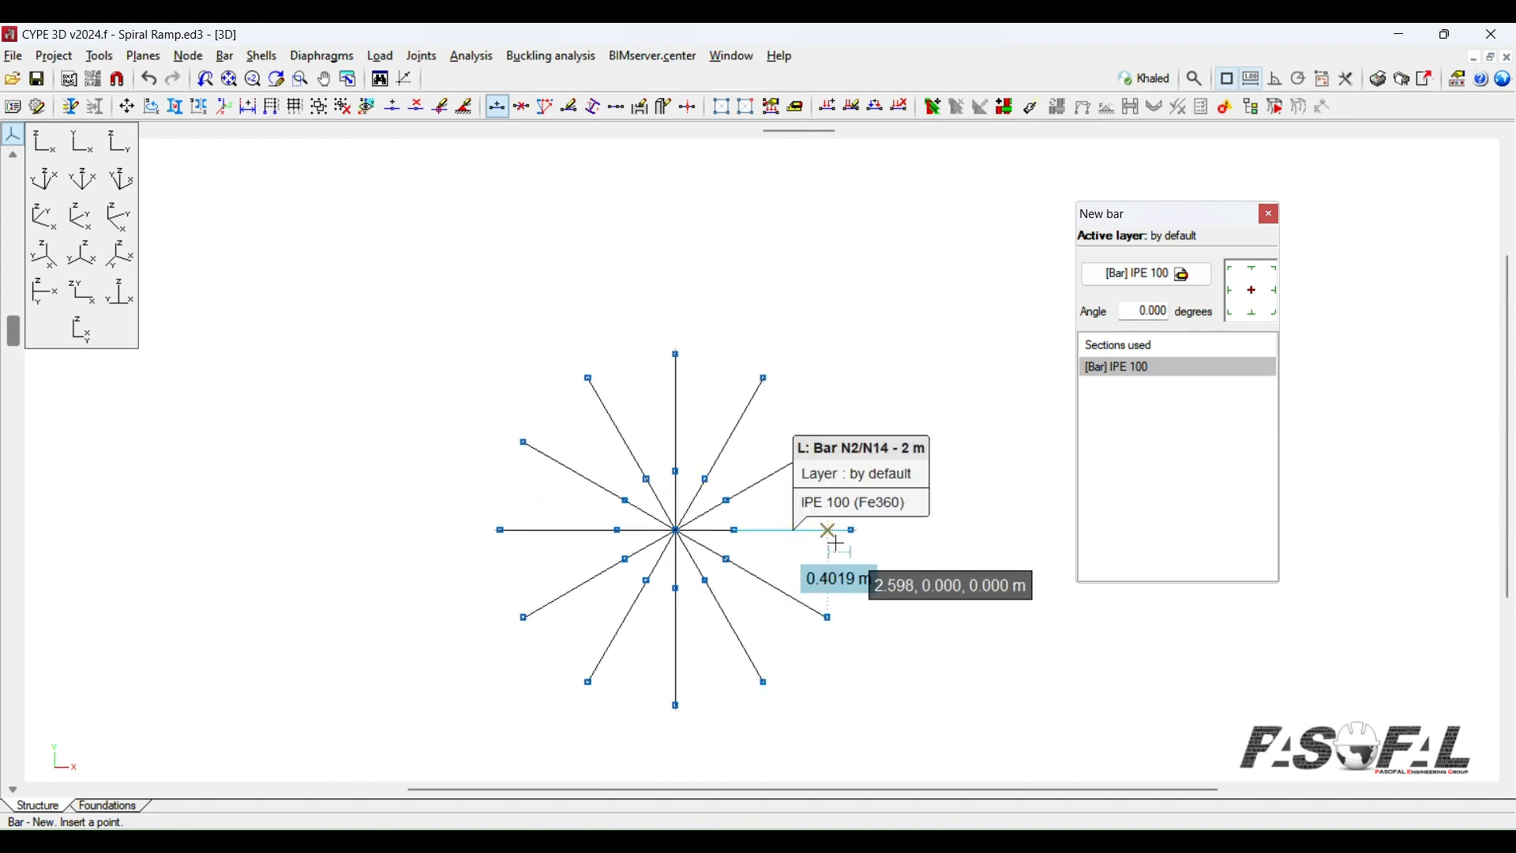
Step: Switch to the browser and examine the Parametric House and McNeel Forum spiral ramp images as references, then return to the CYPE 3D model
{"action": "middle_click_drag", "start_coordinate": [822, 600], "coordinate": [774, 582]}
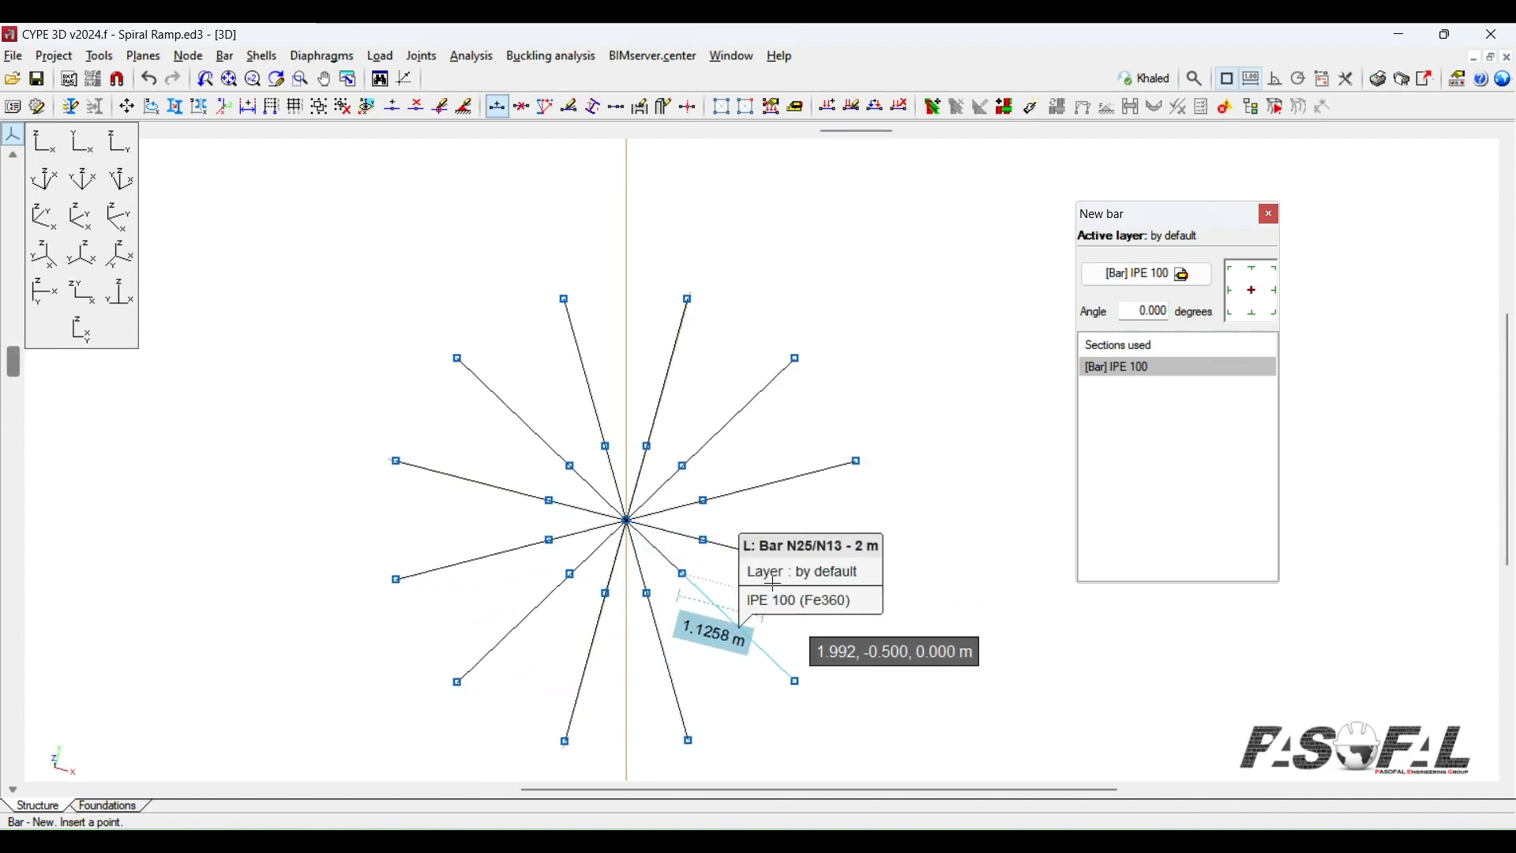
{"action": "scroll", "coordinate": [773, 583], "scroll_direction": "up", "scroll_amount": 3}
{"action": "scroll", "coordinate": [856, 564], "scroll_direction": "down", "scroll_amount": 3}
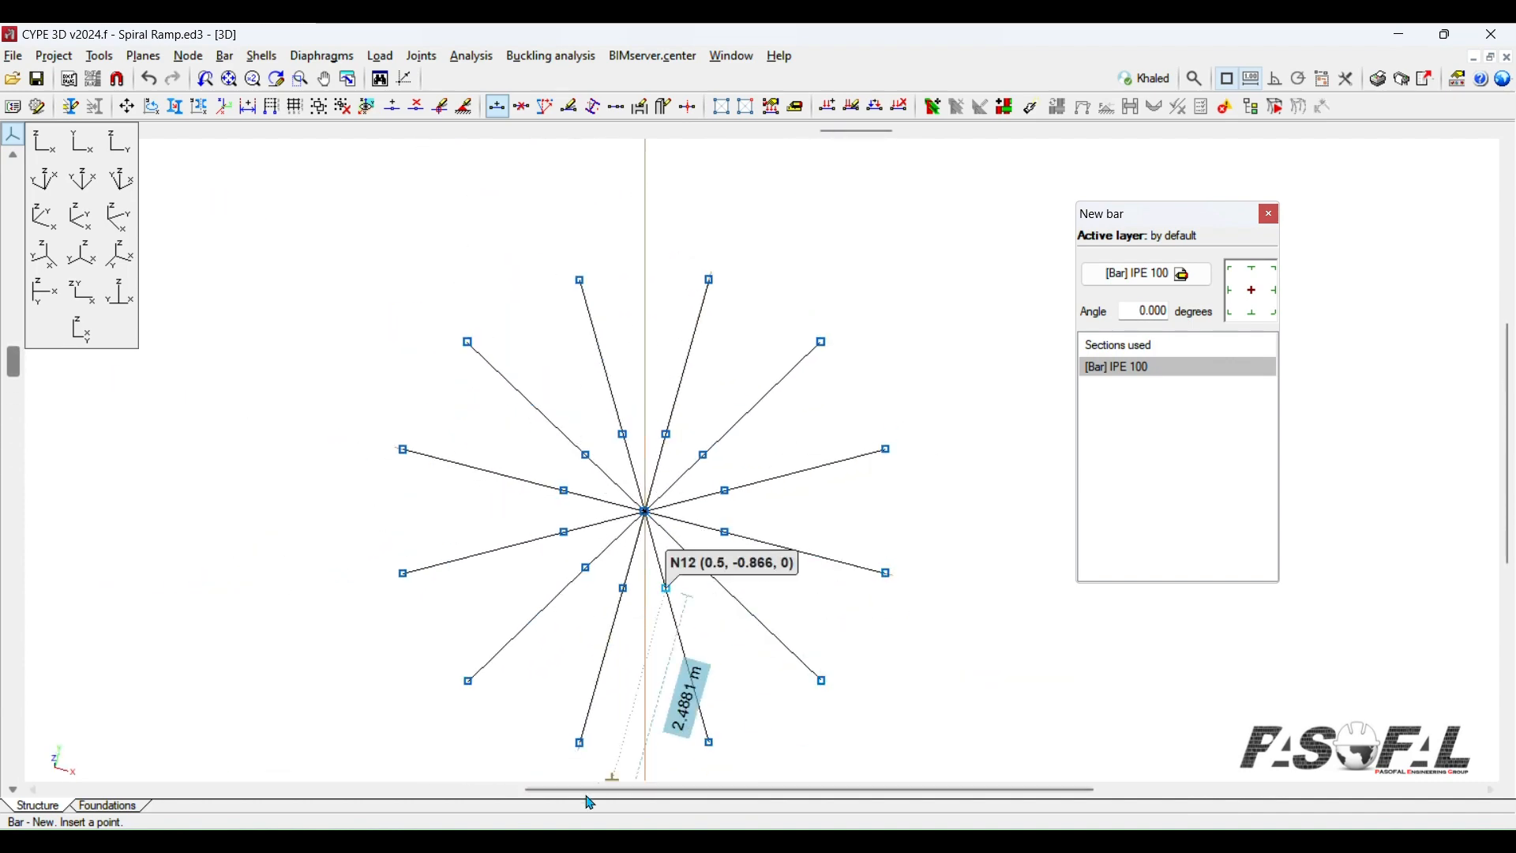
{"action": "left_click", "coordinate": [553, 750]}
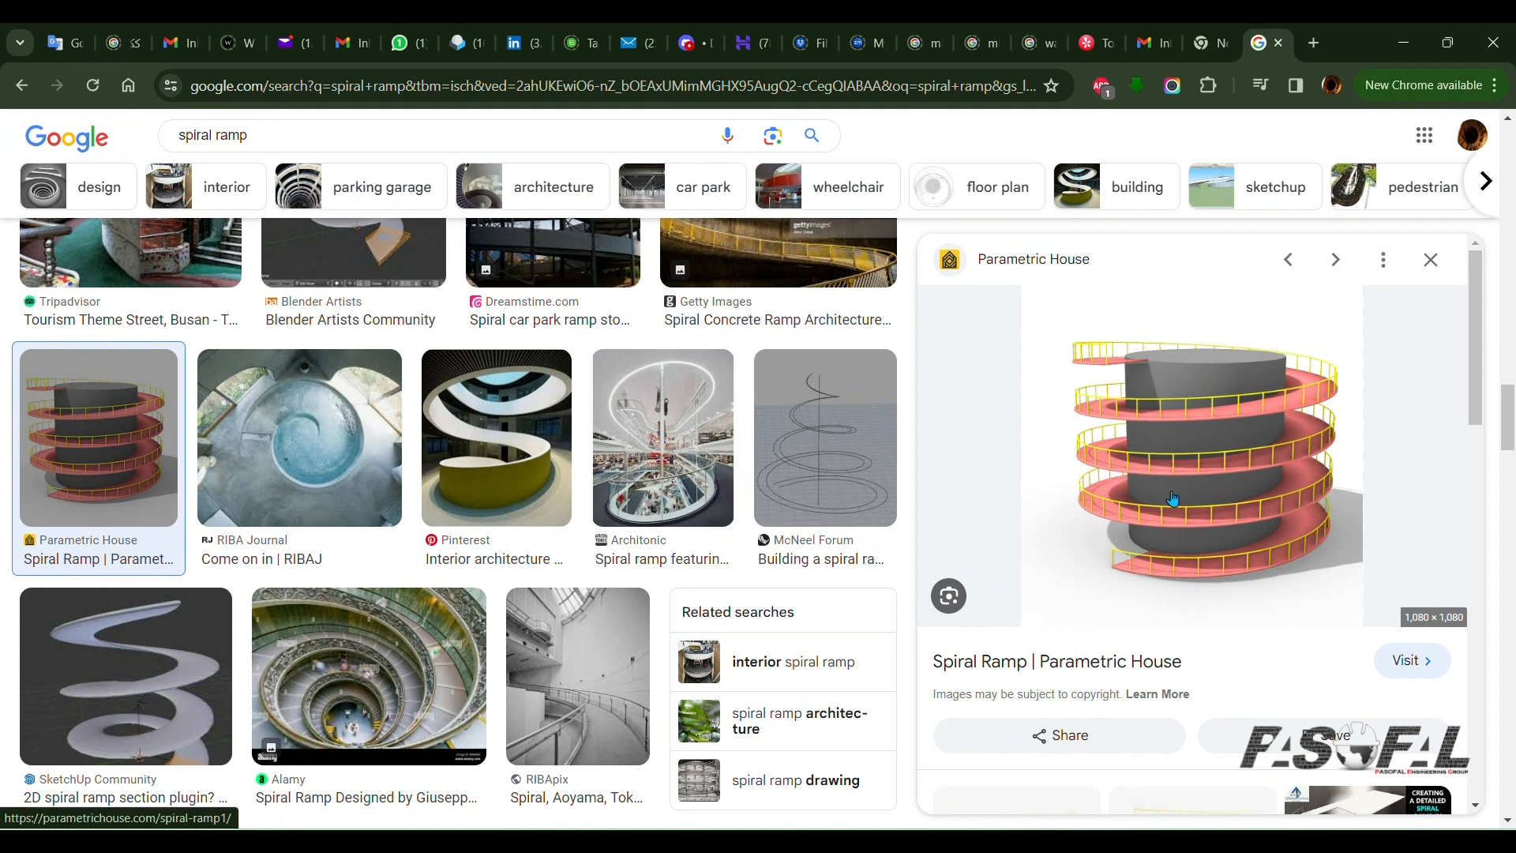
{"action": "left_click", "coordinate": [801, 486]}
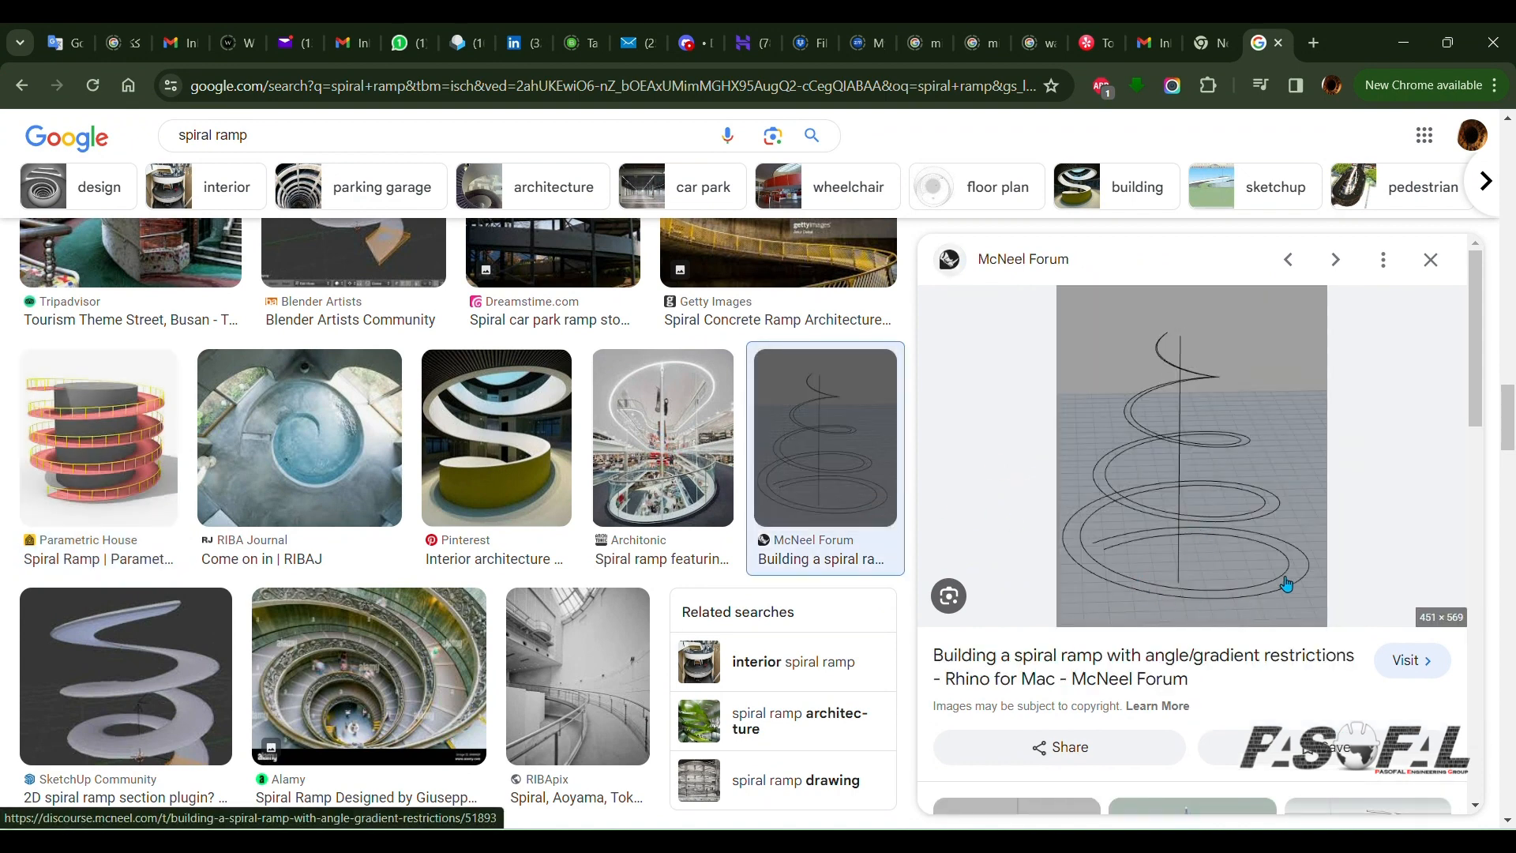
{"action": "left_click", "coordinate": [1404, 44]}
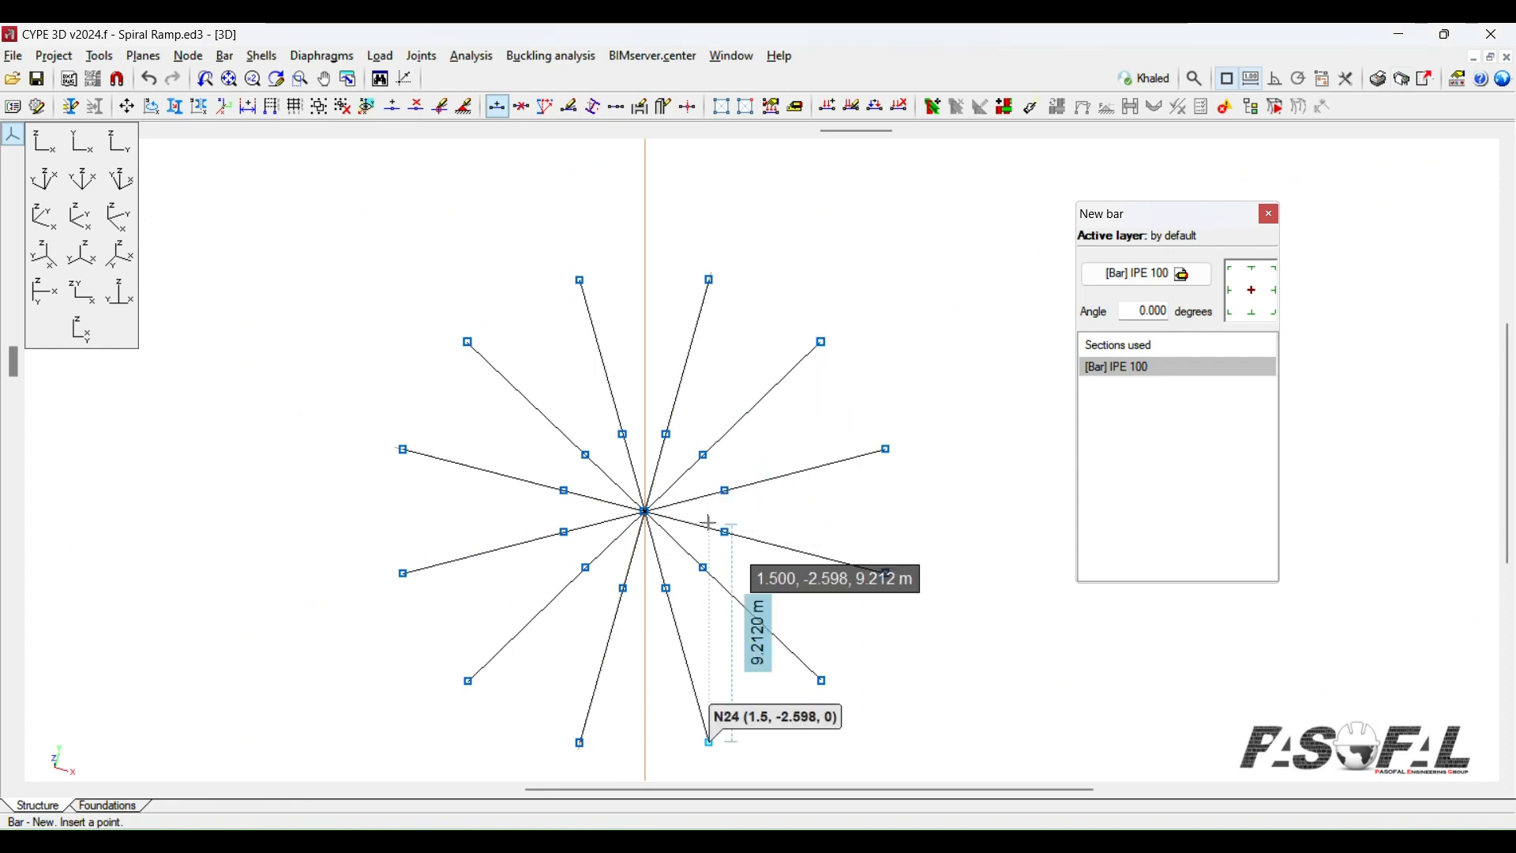
{"action": "middle_click_drag", "start_coordinate": [694, 664], "coordinate": [816, 558], "text": "shift"}
{"action": "scroll", "coordinate": [887, 568], "scroll_direction": "up", "scroll_amount": 2}
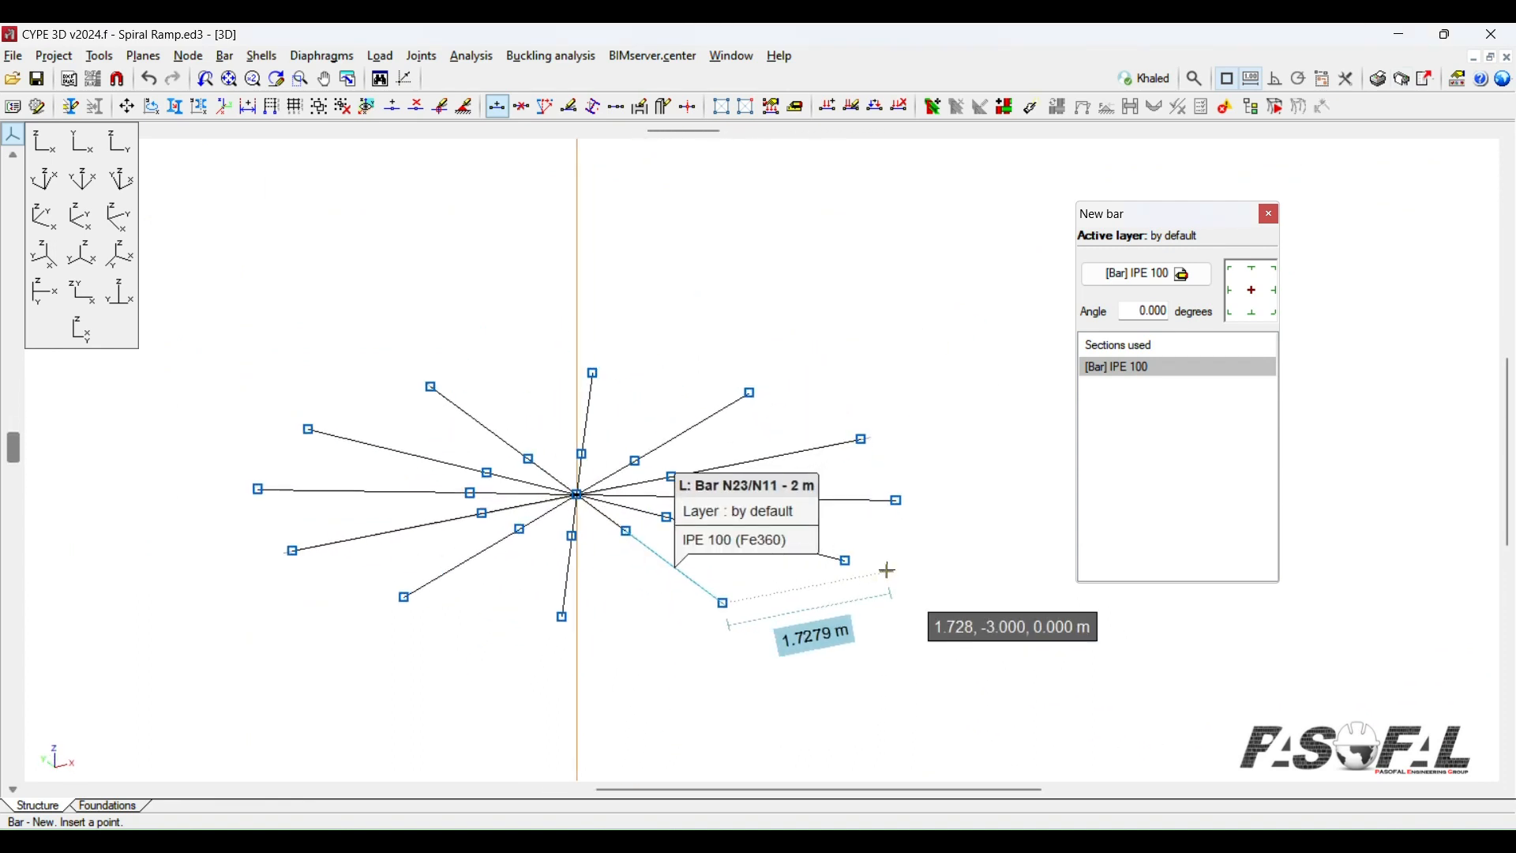
{"action": "scroll", "coordinate": [889, 568], "scroll_direction": "down", "scroll_amount": 3}
{"action": "left_click", "coordinate": [100, 56]}
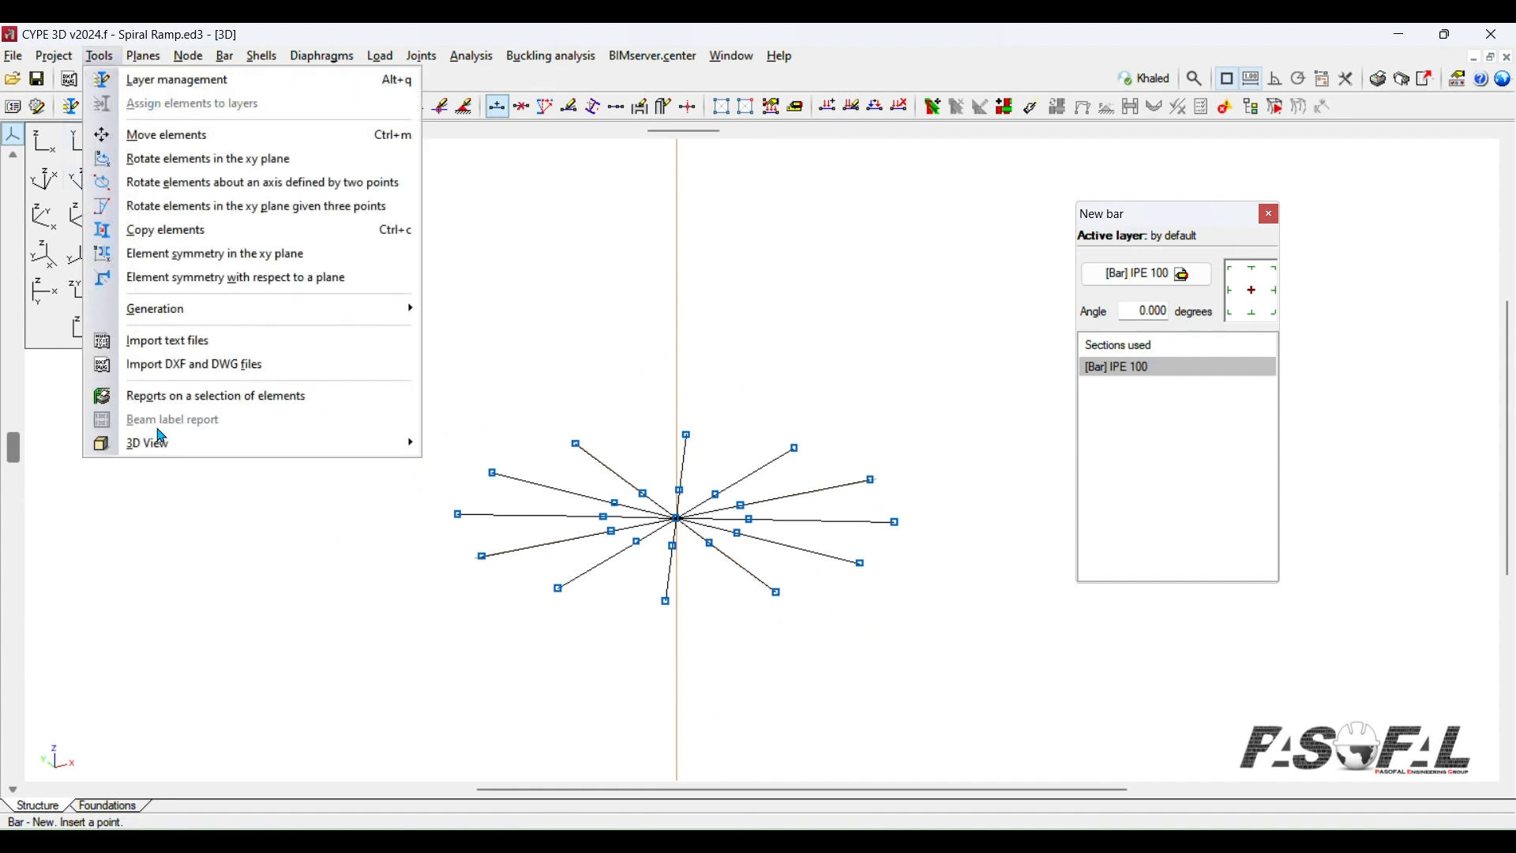
{"action": "left_click", "coordinate": [167, 135]}
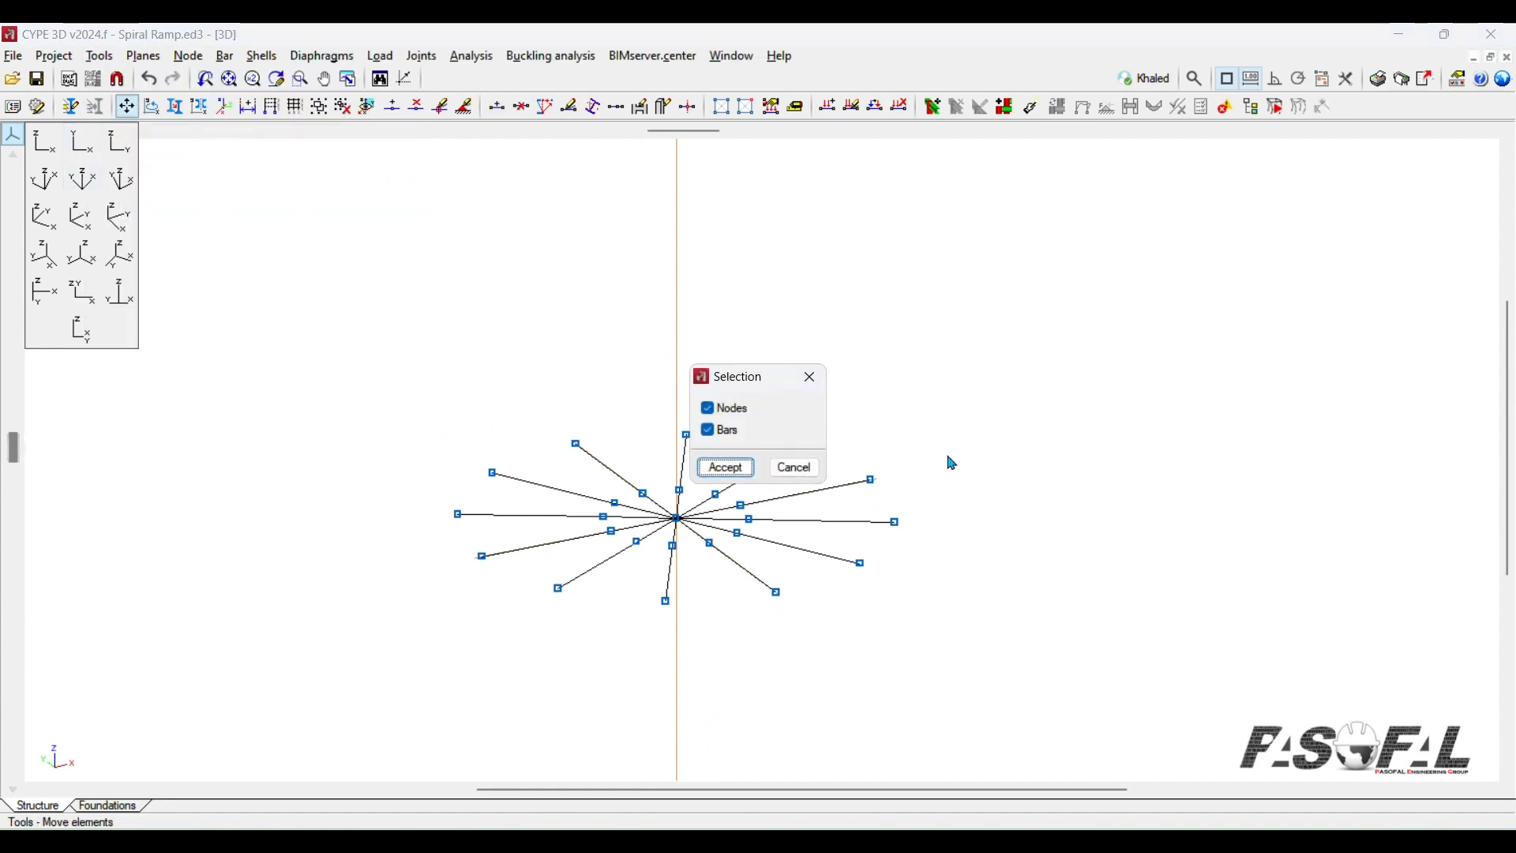
{"action": "left_click", "coordinate": [746, 469]}
{"action": "scroll", "coordinate": [765, 548], "scroll_direction": "up", "scroll_amount": 5}
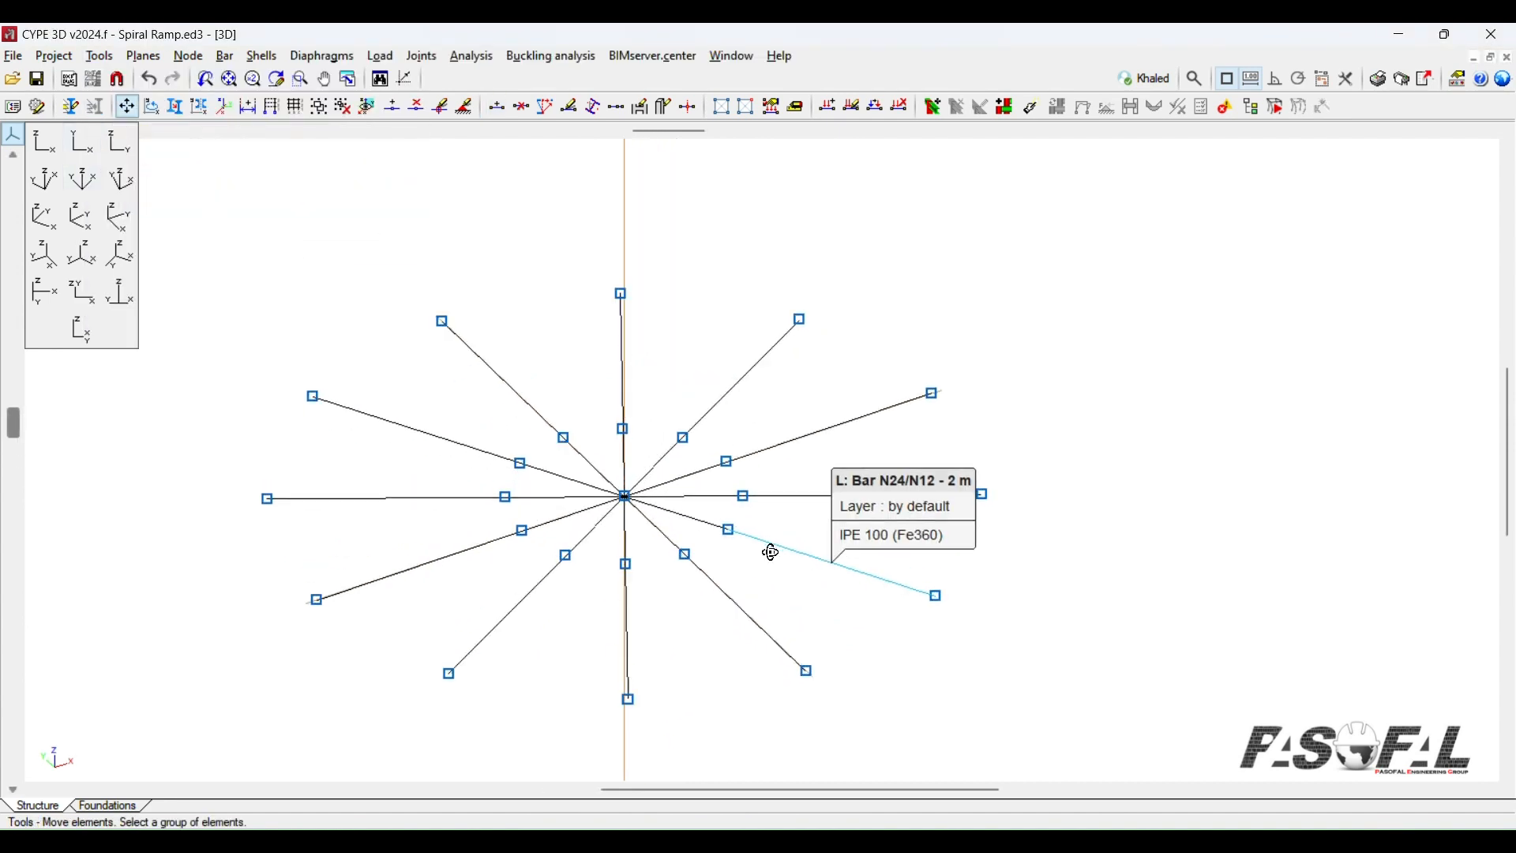
{"action": "middle_click_drag", "start_coordinate": [860, 606], "coordinate": [816, 554], "text": "shift"}
{"action": "scroll", "coordinate": [954, 557], "scroll_direction": "down", "scroll_amount": 3}
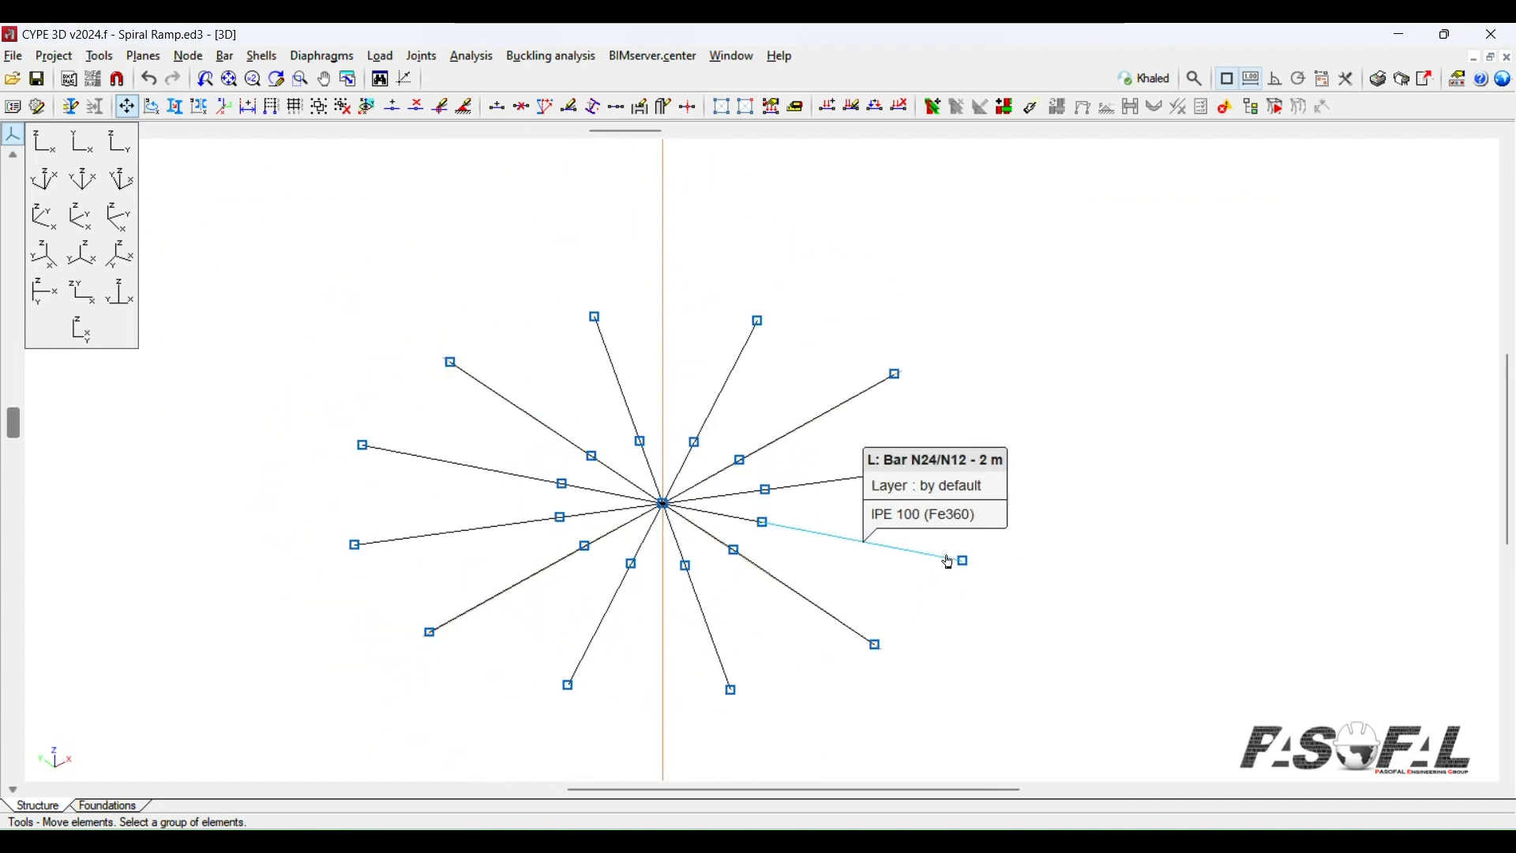
{"action": "scroll", "coordinate": [727, 514], "scroll_direction": "up", "scroll_amount": 2}
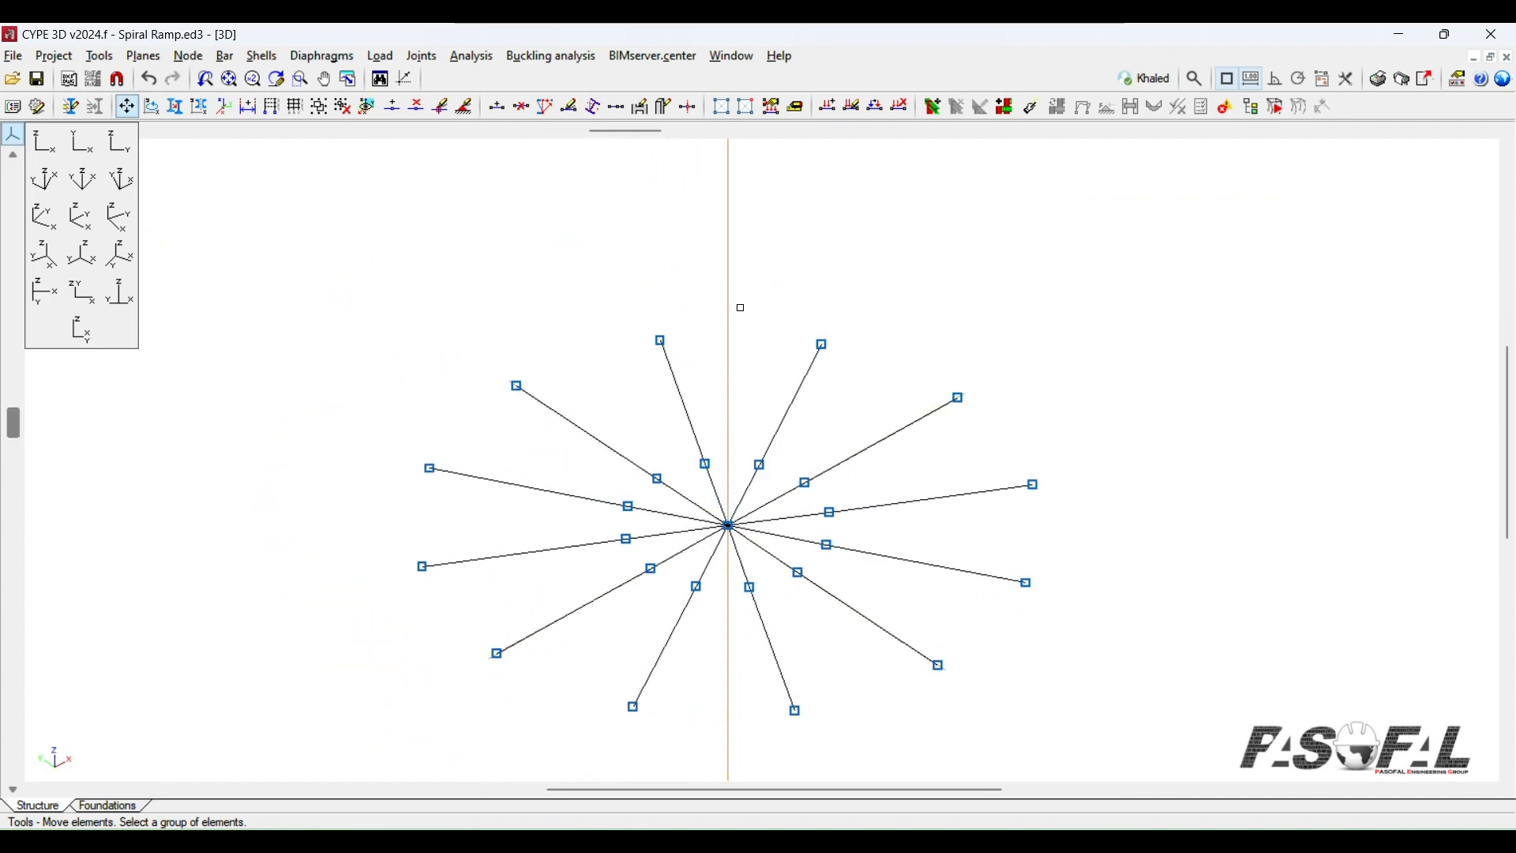
{"action": "scroll", "coordinate": [728, 513], "scroll_direction": "up", "scroll_amount": 2}
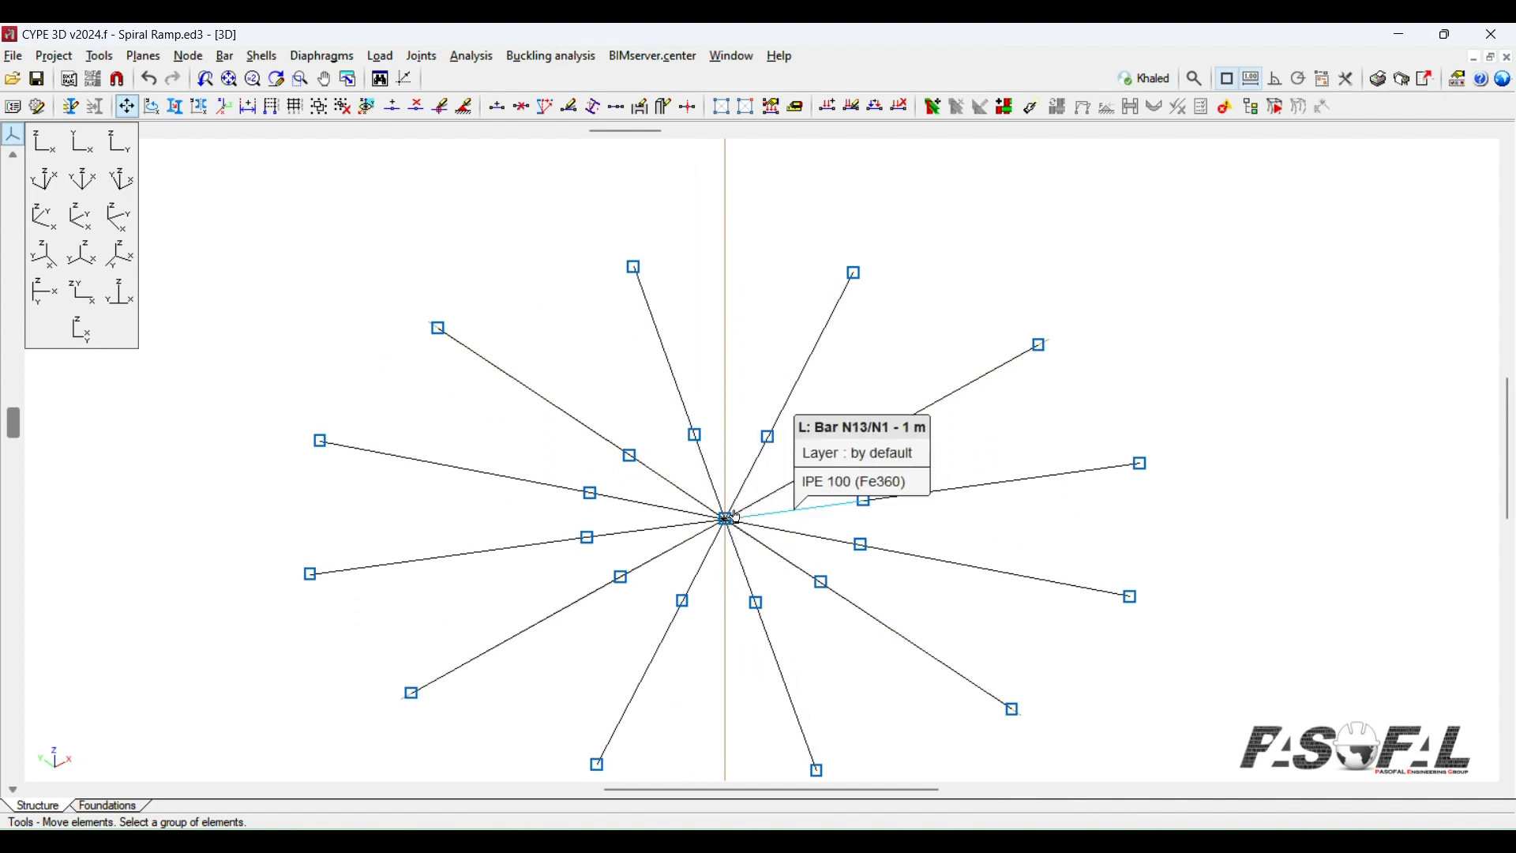
{"action": "scroll", "coordinate": [746, 446], "scroll_direction": "down", "scroll_amount": 2}
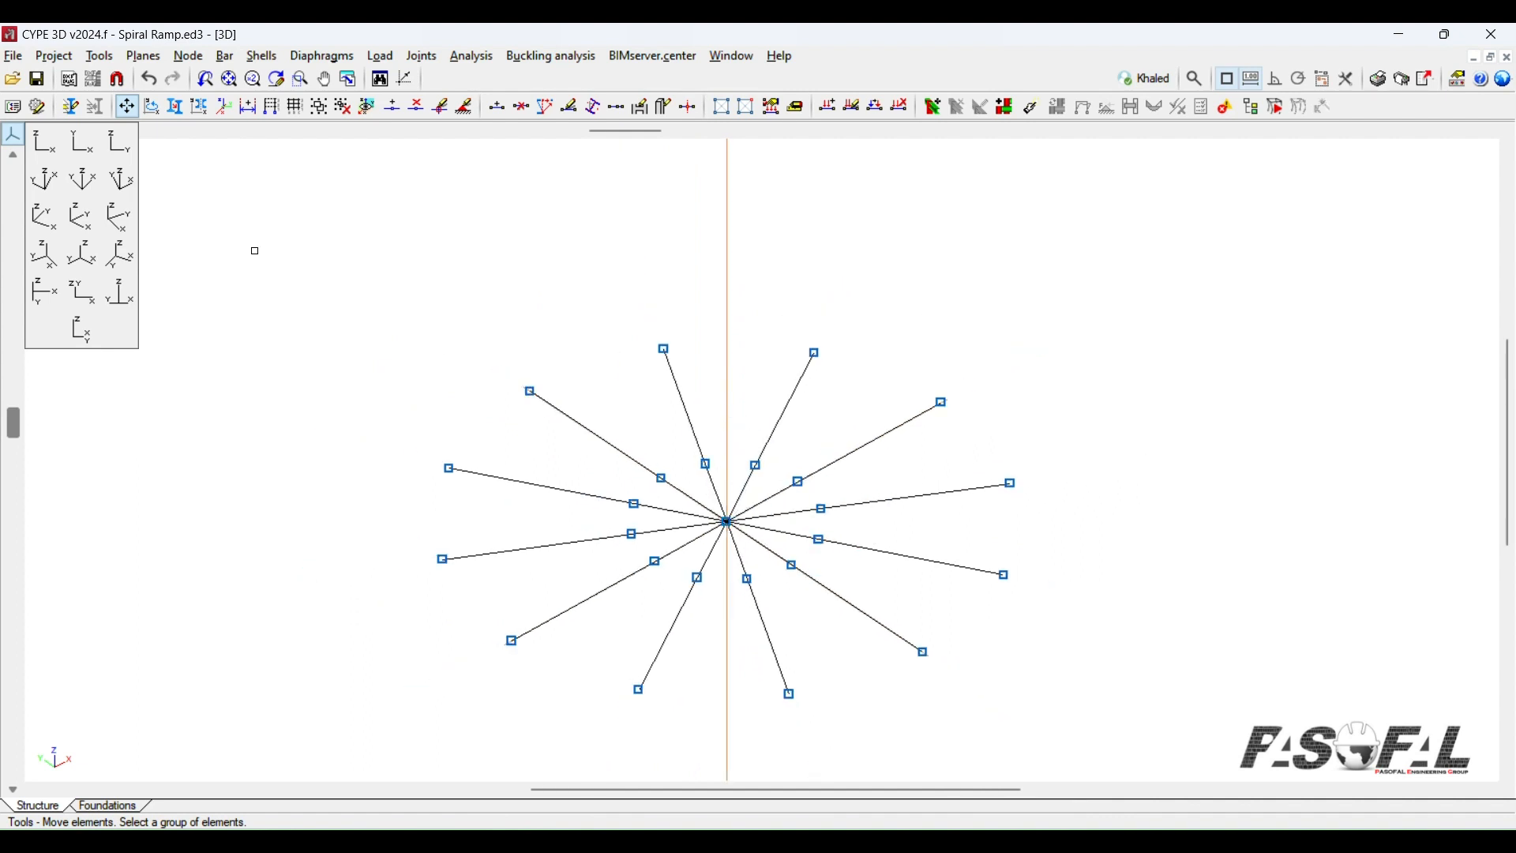
Step: Show the reference planes of all nodes in the radial bar layout
{"action": "left_click", "coordinate": [144, 57]}
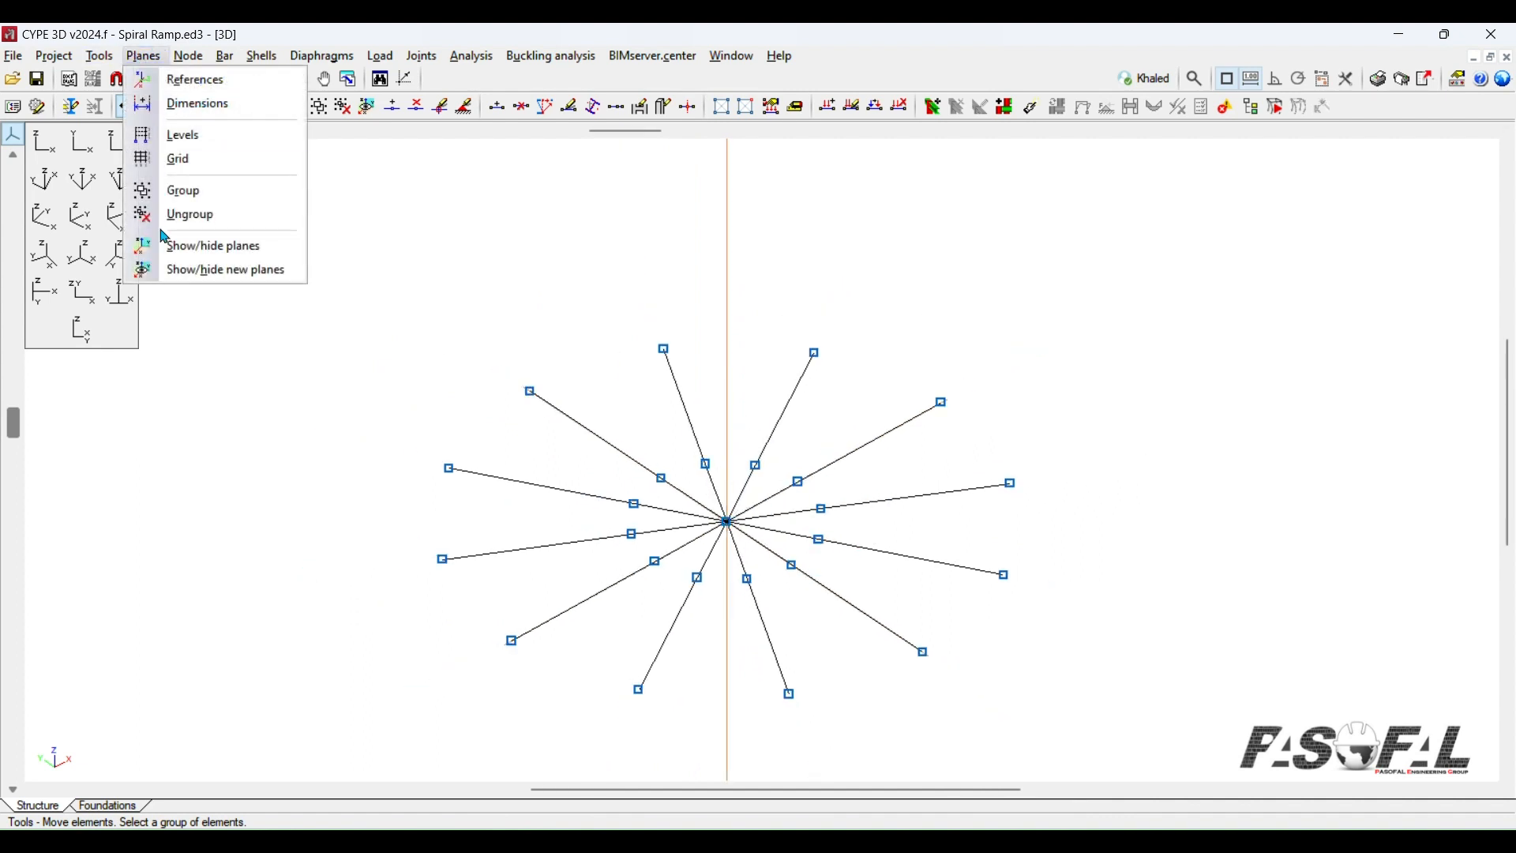
{"action": "left_click", "coordinate": [217, 251]}
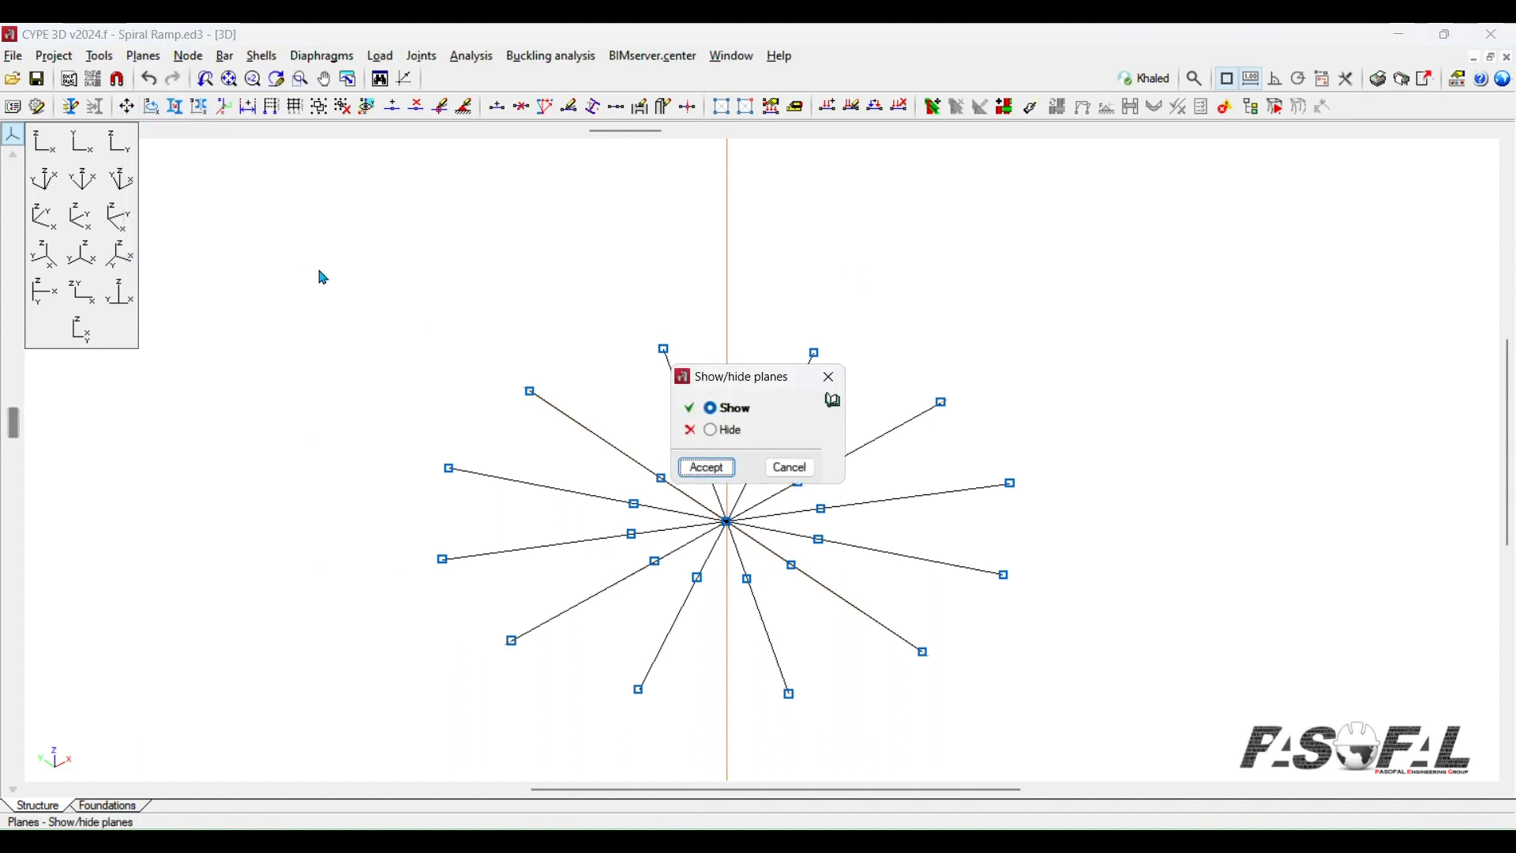
{"action": "mouse_move", "coordinate": [717, 377]}
{"action": "left_mouse_down"}
{"action": "mouse_move", "coordinate": [666, 387]}
{"action": "mouse_move", "coordinate": [335, 253]}
{"action": "mouse_move", "coordinate": [235, 278]}
{"action": "left_mouse_up"}
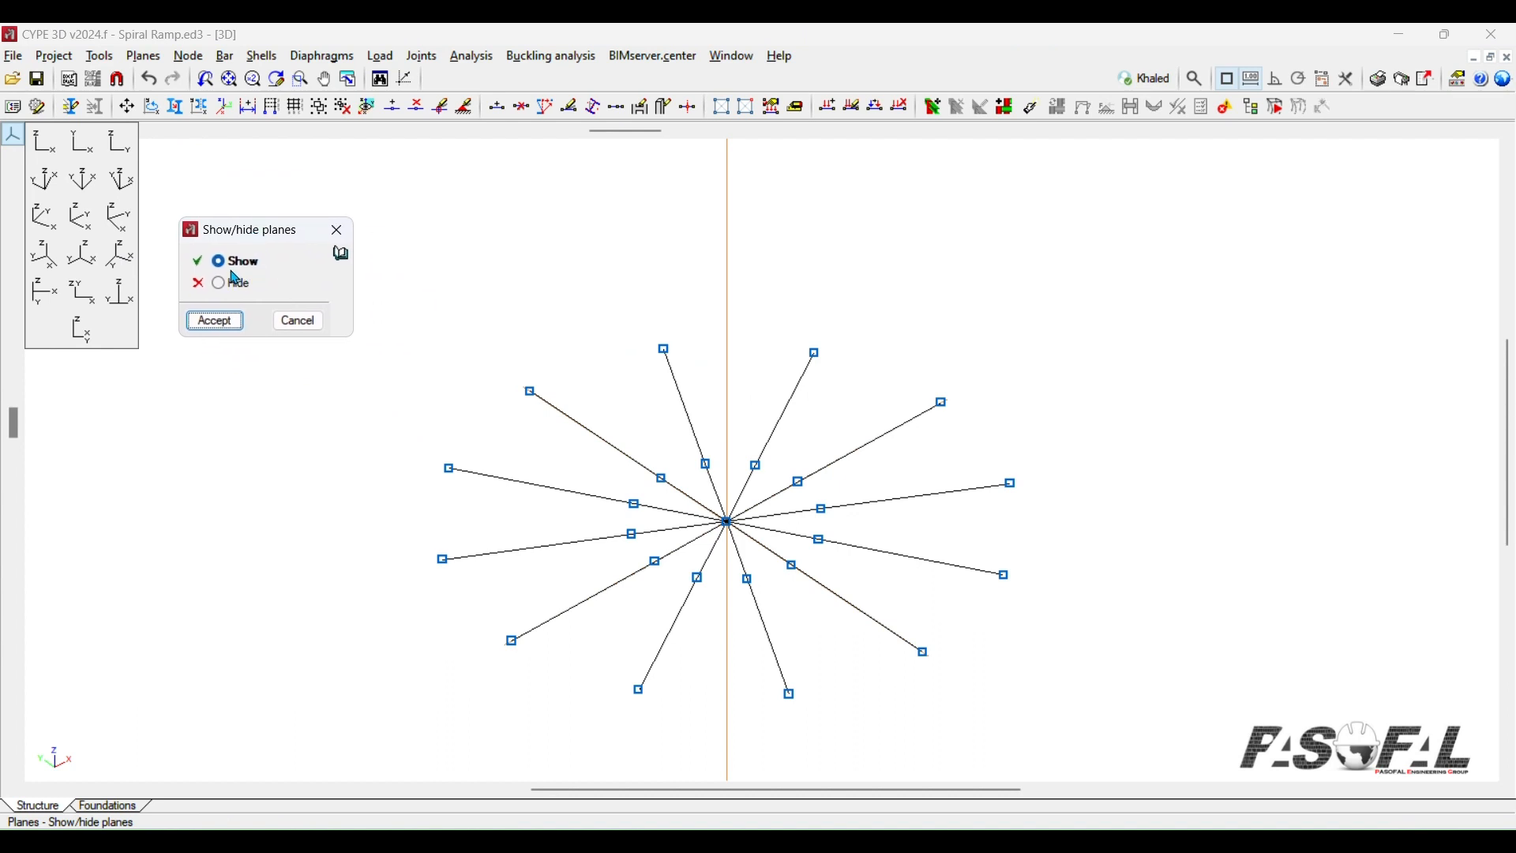
{"action": "left_click", "coordinate": [215, 323]}
{"action": "left_click_drag", "start_coordinate": [1083, 337], "coordinate": [195, 762]}
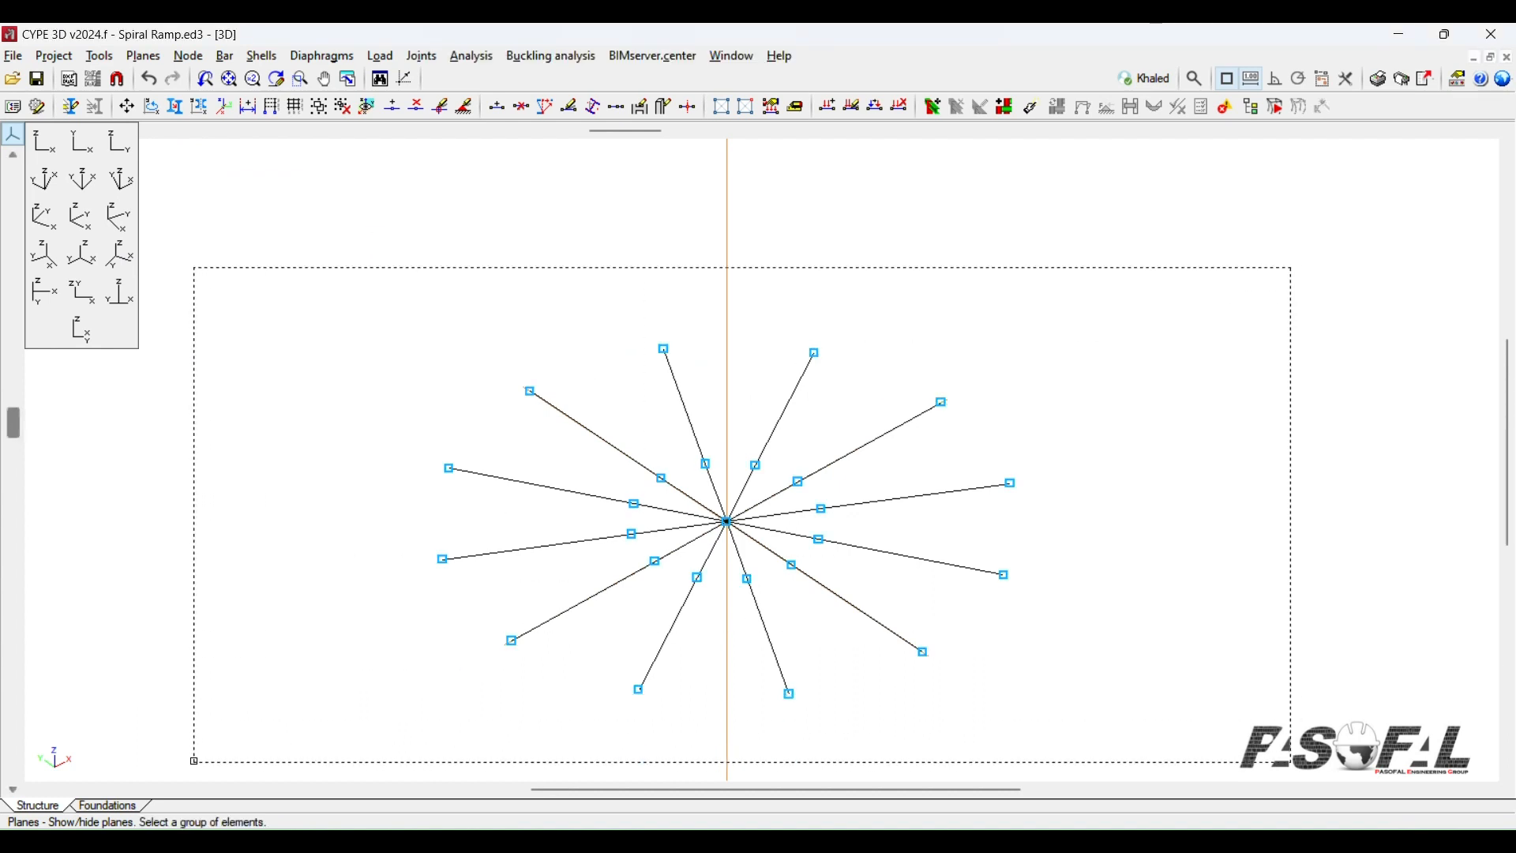
{"action": "right_click", "coordinate": [1078, 326]}
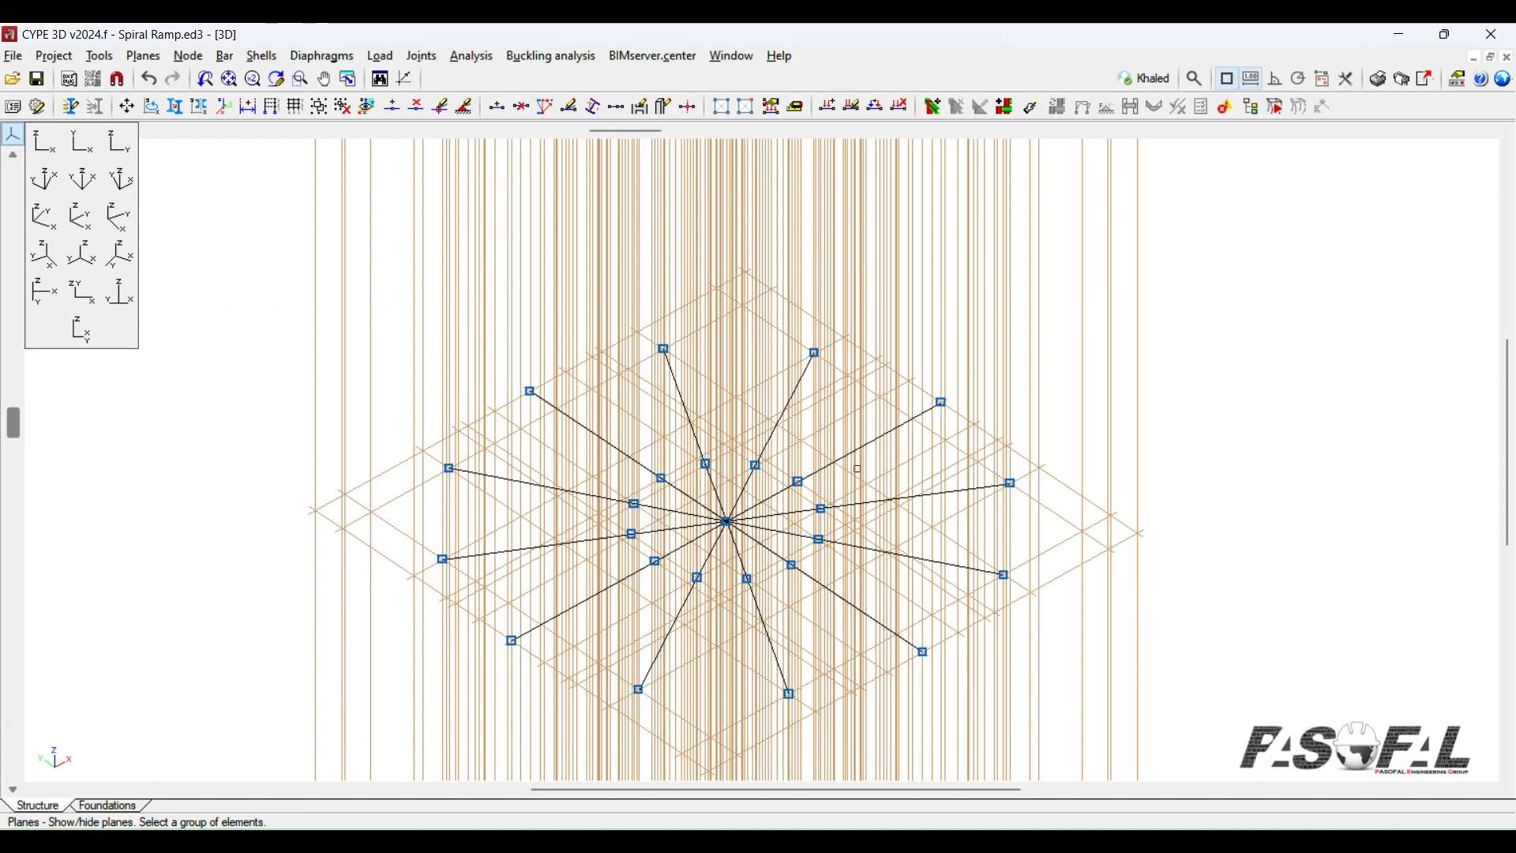
Step: Examine the reference planes around the radial bars and the central node from several angles
{"action": "scroll", "coordinate": [785, 486], "scroll_direction": "down", "scroll_amount": 4}
{"action": "scroll", "coordinate": [798, 466], "scroll_direction": "up", "scroll_amount": 4}
{"action": "scroll", "coordinate": [804, 450], "scroll_direction": "down", "scroll_amount": 2}
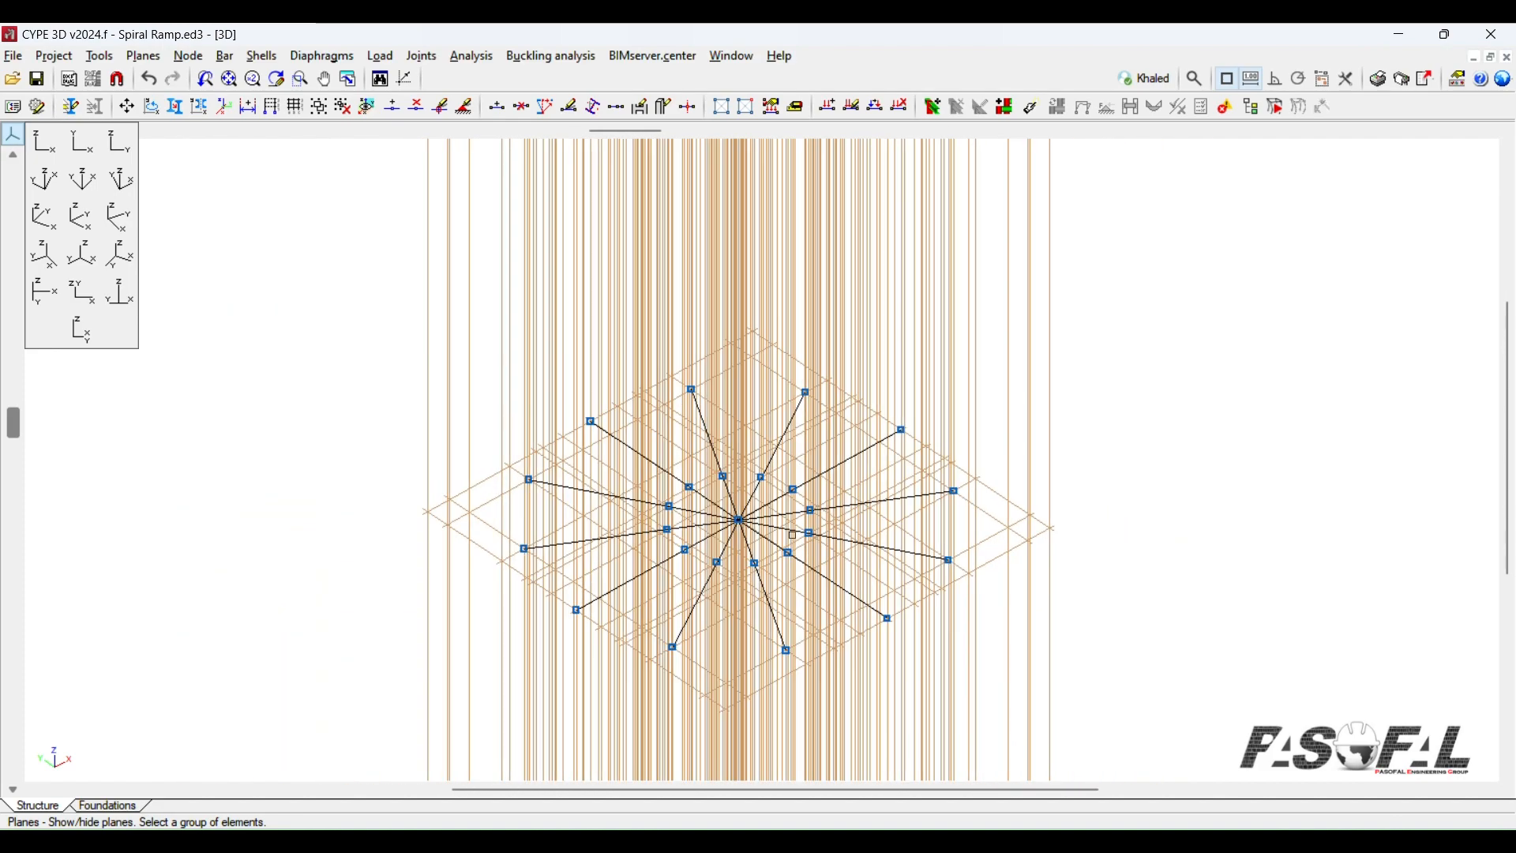
{"action": "mouse_move", "coordinate": [763, 542]}
{"action": "middle_mouse_down"}
{"action": "mouse_move", "coordinate": [761, 494]}
{"action": "mouse_move", "coordinate": [816, 511]}
{"action": "mouse_move", "coordinate": [666, 576]}
{"action": "mouse_move", "coordinate": [778, 518]}
{"action": "mouse_move", "coordinate": [762, 564]}
{"action": "mouse_move", "coordinate": [782, 510]}
{"action": "mouse_move", "coordinate": [805, 535]}
{"action": "mouse_move", "coordinate": [747, 551]}
{"action": "middle_mouse_up"}
{"action": "middle_click_drag", "start_coordinate": [879, 522], "coordinate": [790, 505]}
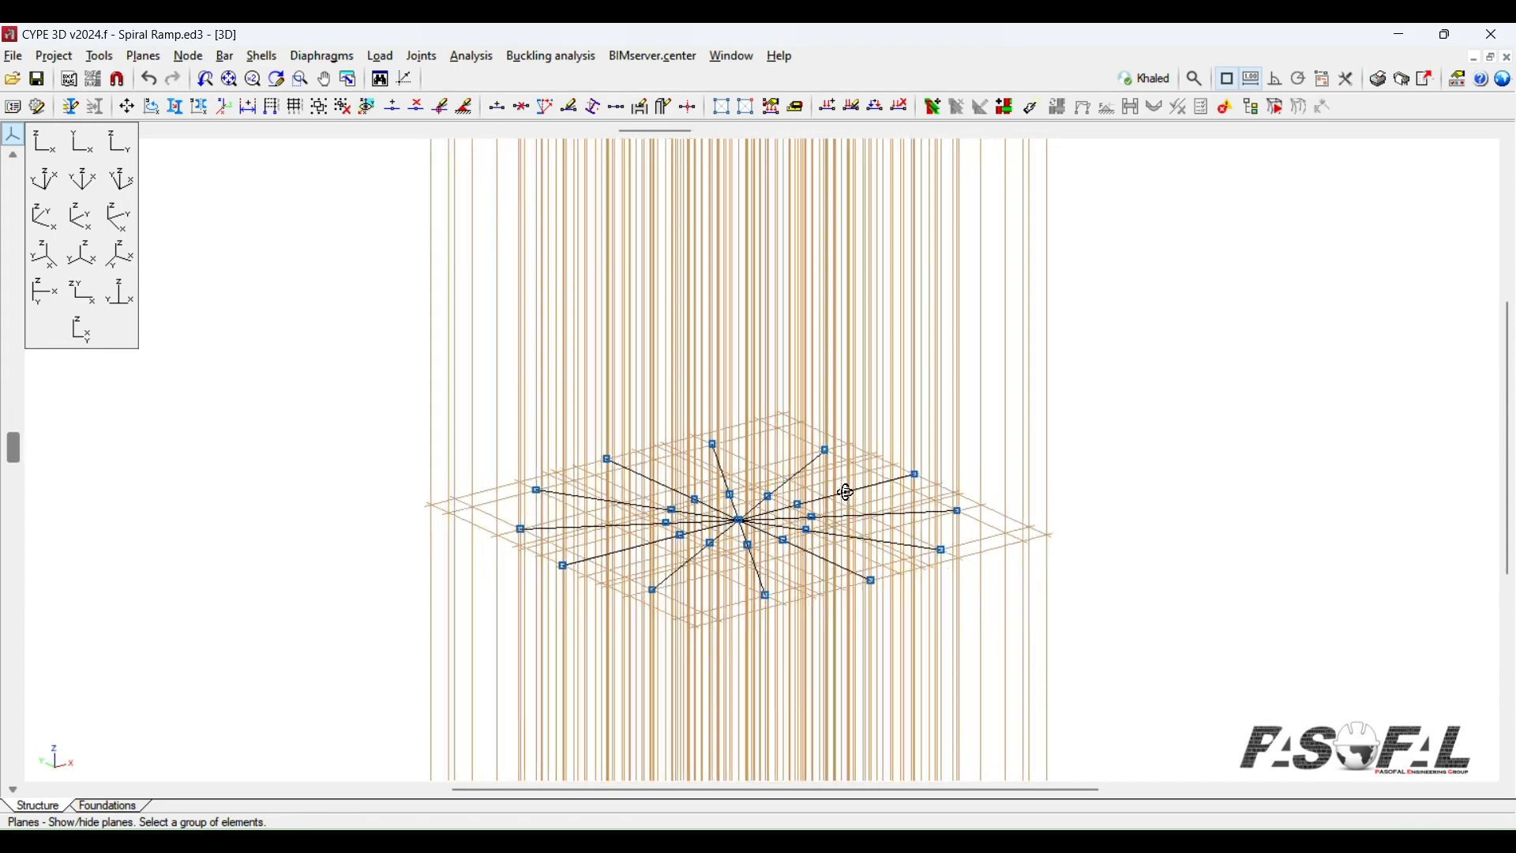
{"action": "scroll", "coordinate": [735, 515], "scroll_direction": "up", "scroll_amount": 5}
{"action": "scroll", "coordinate": [735, 514], "scroll_direction": "up", "scroll_amount": 4}
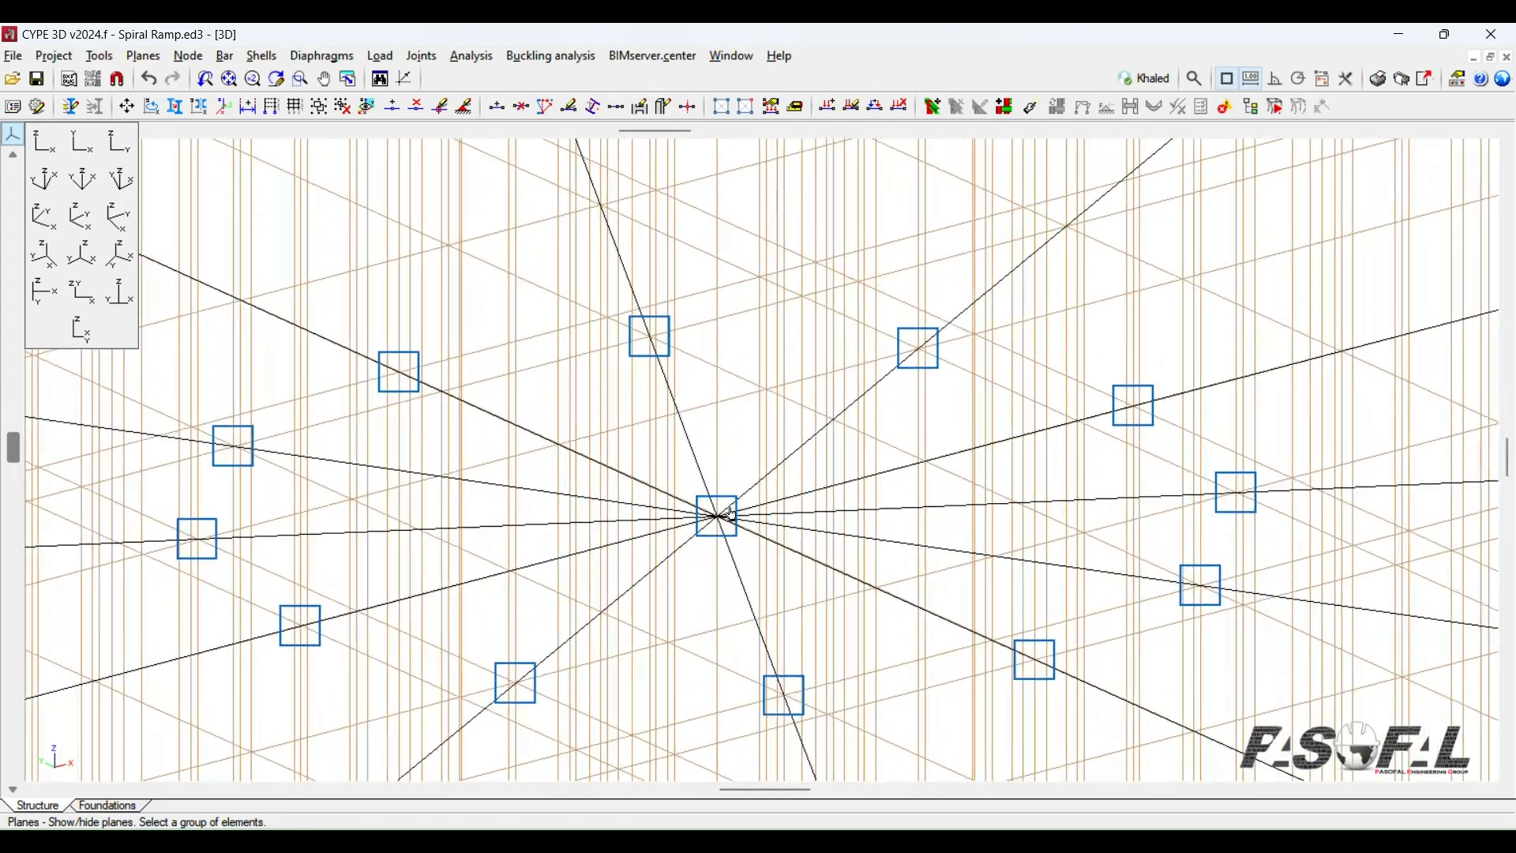
{"action": "scroll", "coordinate": [760, 496], "scroll_direction": "down", "scroll_amount": 8}
Step: Hide the reference planes of all nodes in the radial bar layout
{"action": "right_click", "coordinate": [202, 220]}
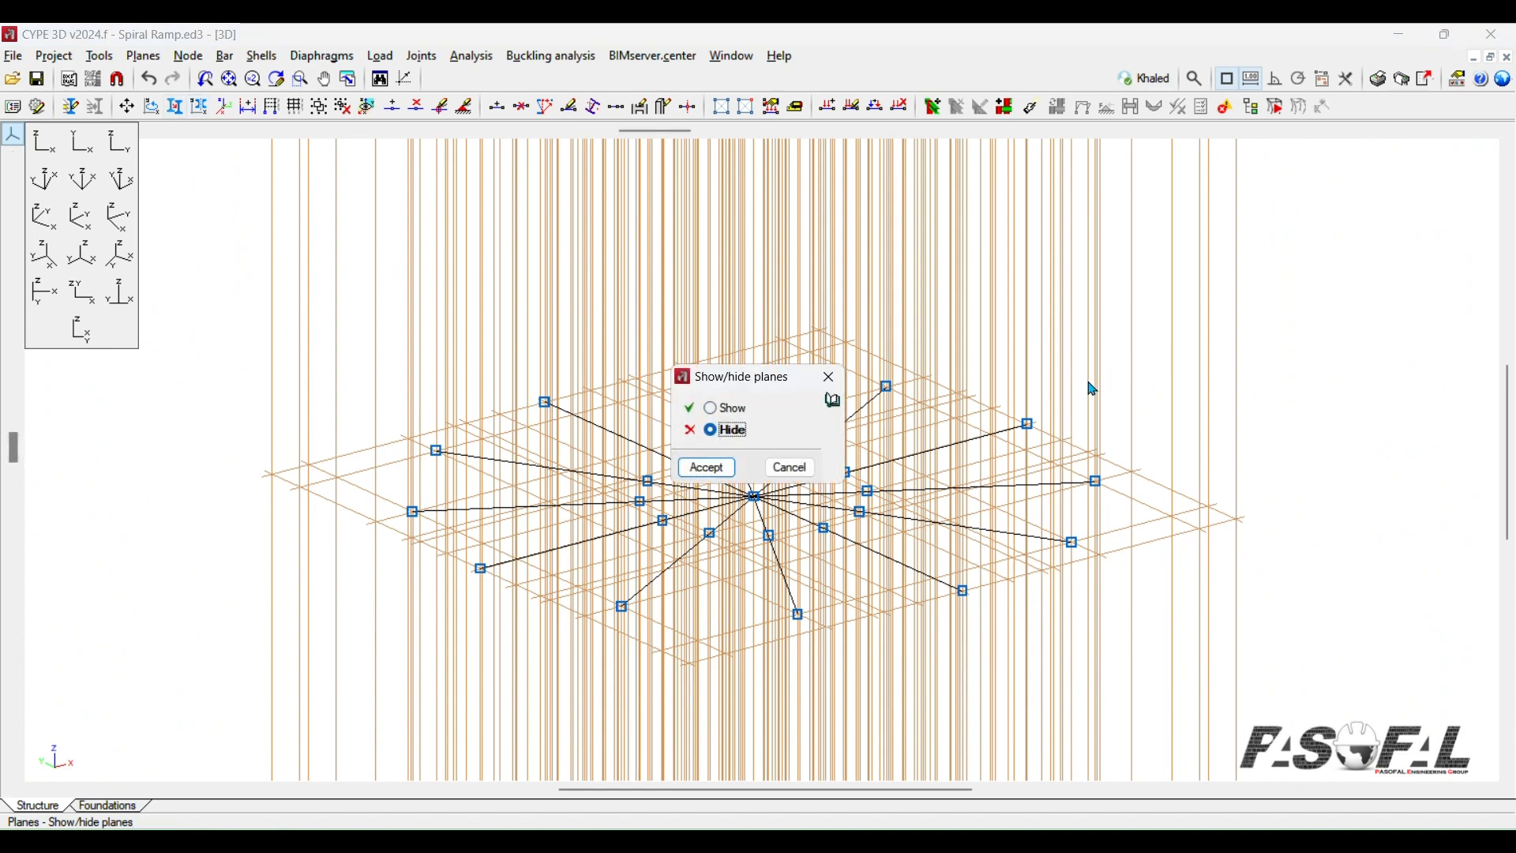
{"action": "left_click", "coordinate": [705, 467]}
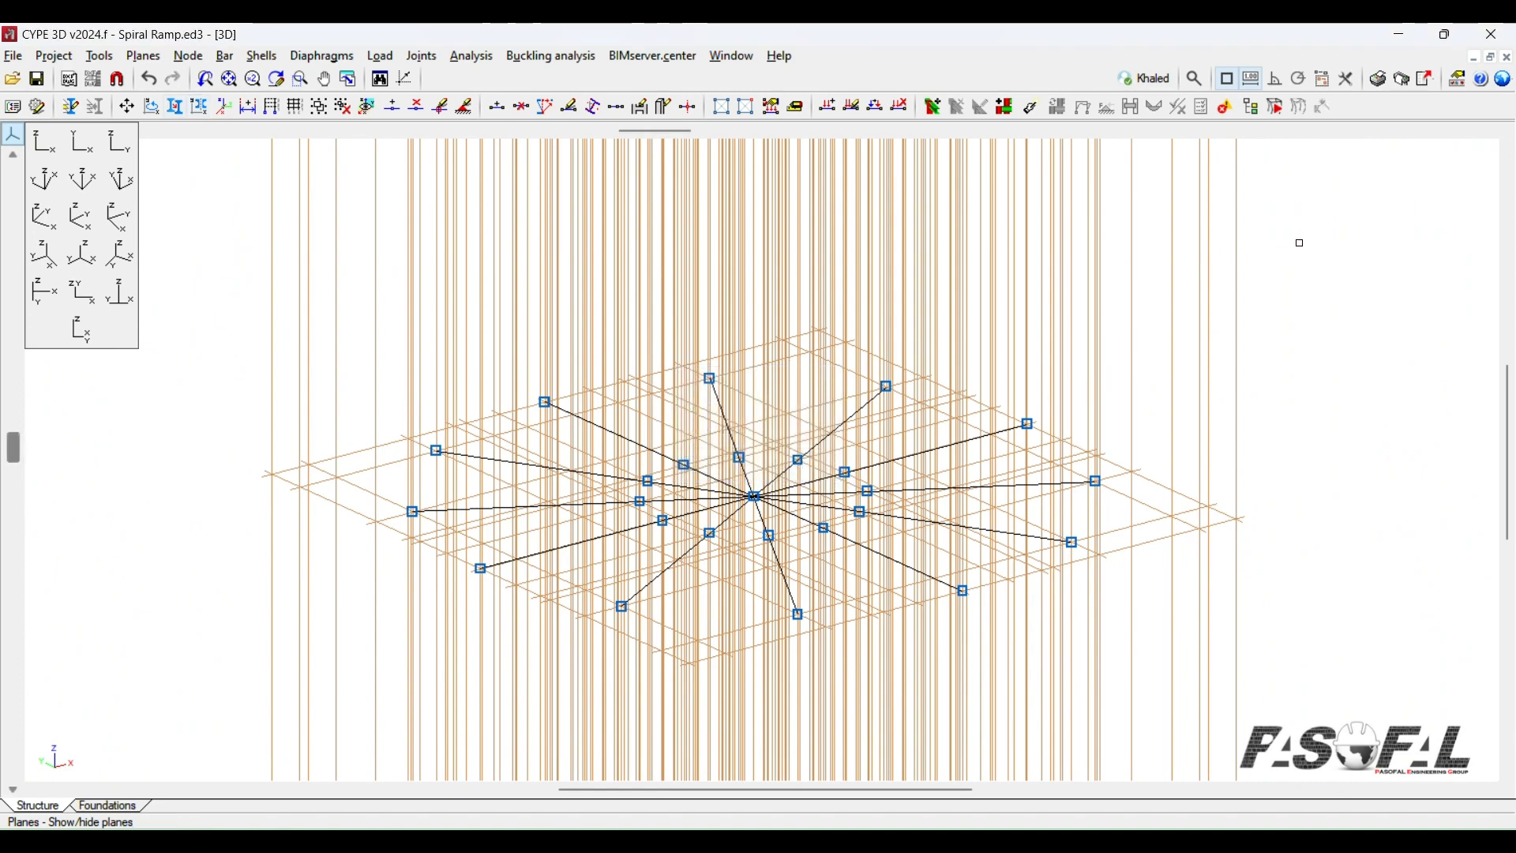
{"action": "left_click", "coordinate": [215, 401]}
{"action": "scroll", "coordinate": [731, 386], "scroll_direction": "down", "scroll_amount": 4}
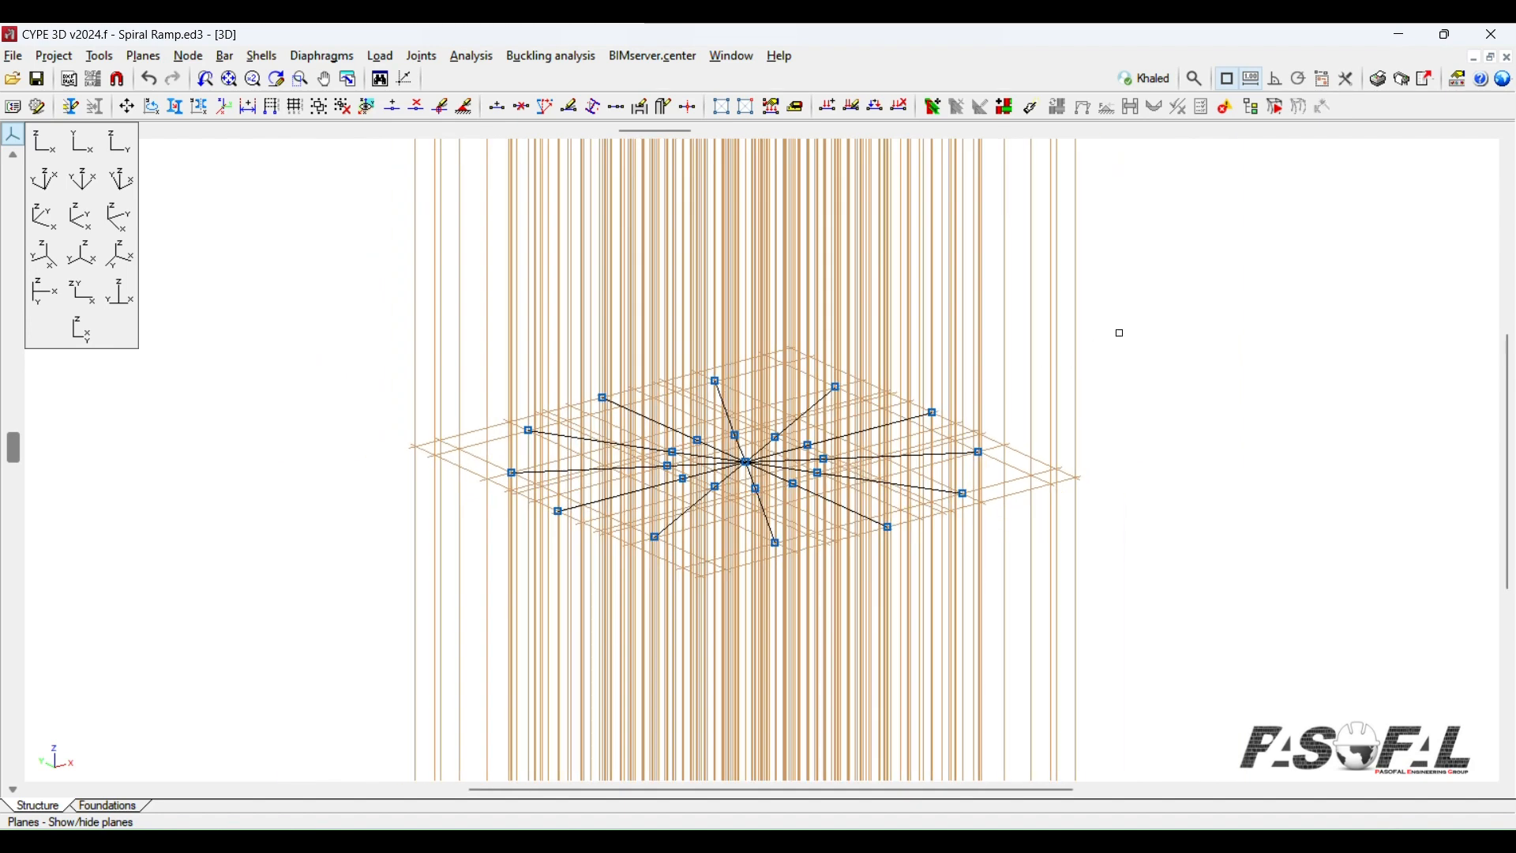
{"action": "left_click", "coordinate": [1119, 332]}
{"action": "left_click", "coordinate": [382, 642]}
{"action": "scroll", "coordinate": [819, 440], "scroll_direction": "up", "scroll_amount": 2}
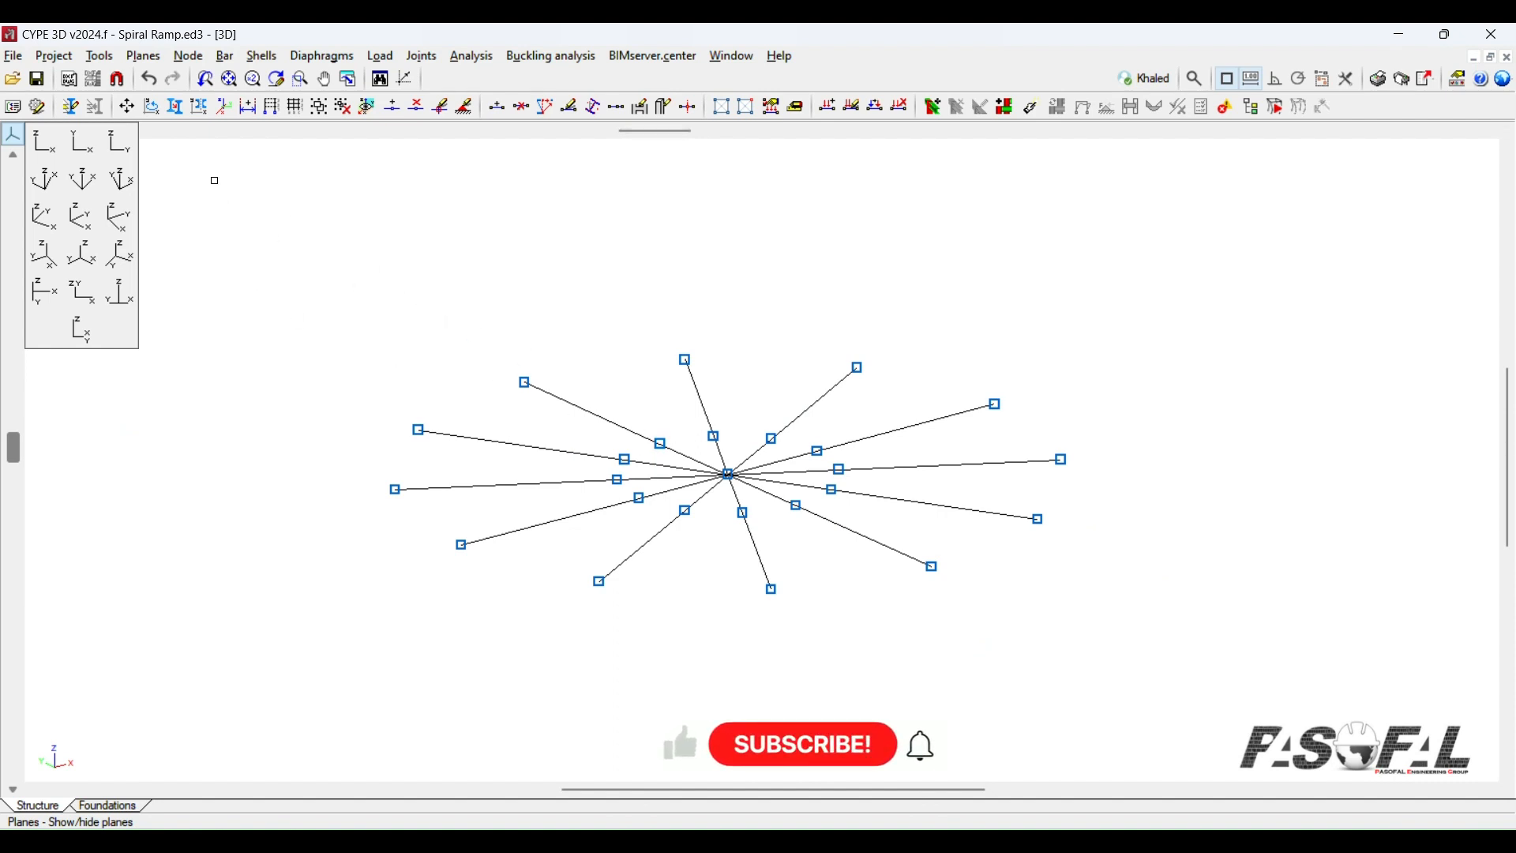
Step: Show the reference planes of the central node only
{"action": "left_click", "coordinate": [159, 62]}
{"action": "left_click", "coordinate": [215, 244]}
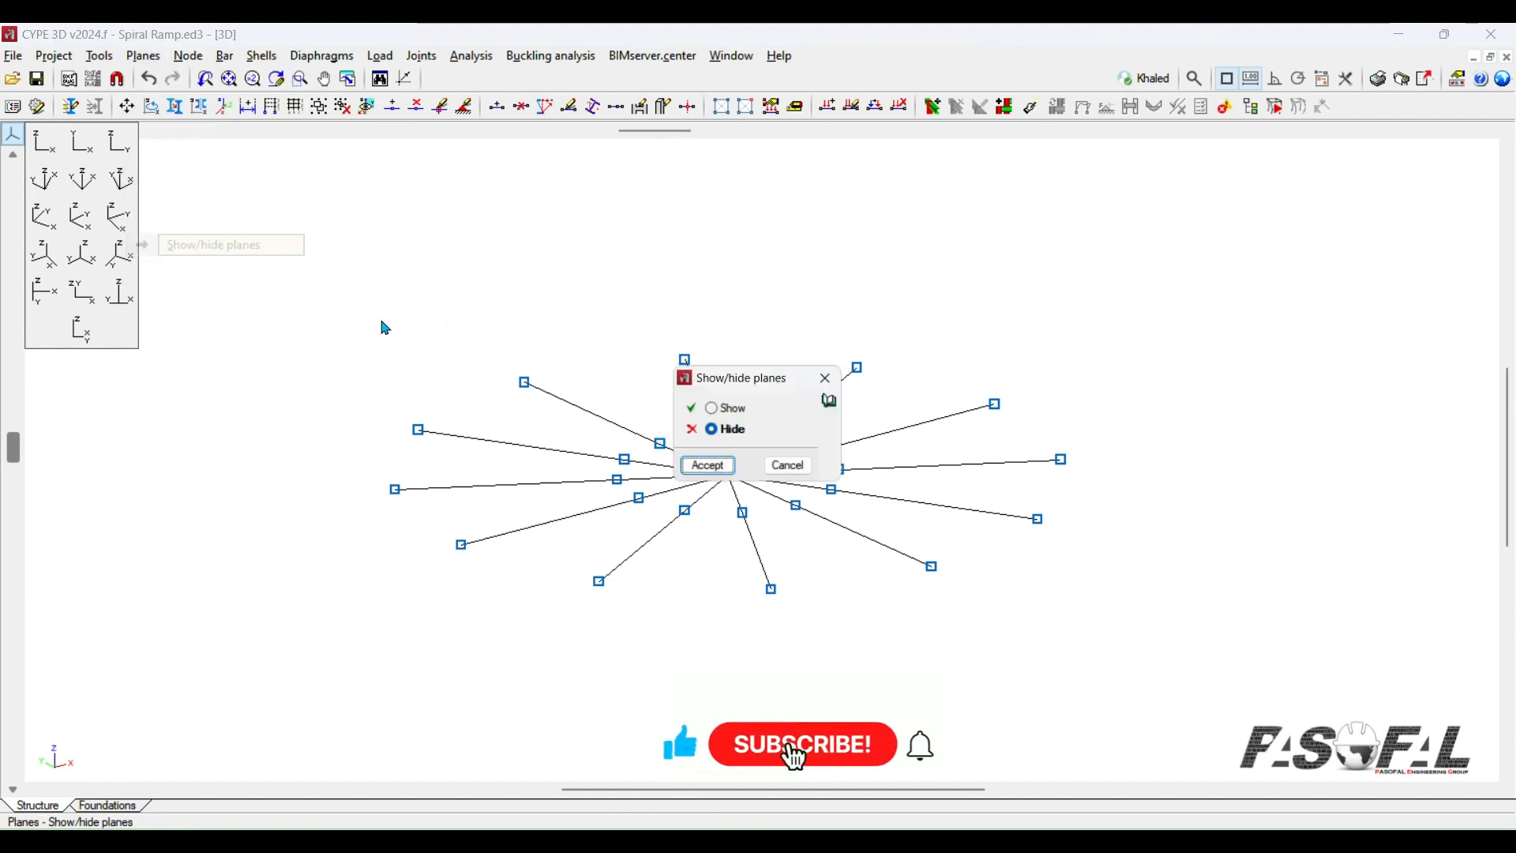
{"action": "left_click", "coordinate": [719, 407]}
{"action": "left_click", "coordinate": [709, 466]}
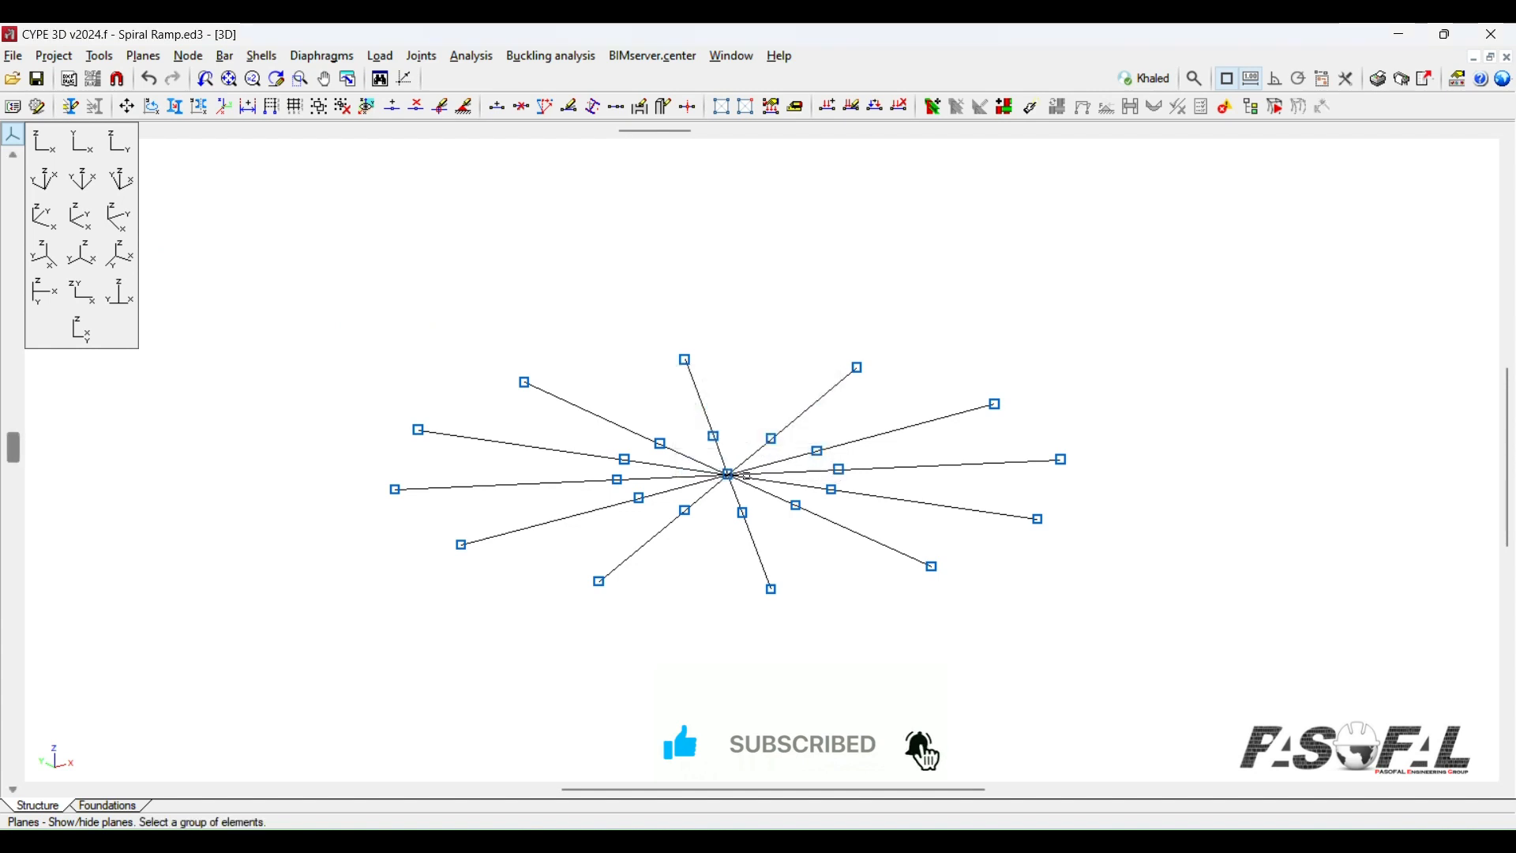
{"action": "right_click", "coordinate": [1046, 282]}
{"action": "scroll", "coordinate": [677, 486], "scroll_direction": "down", "scroll_amount": 2}
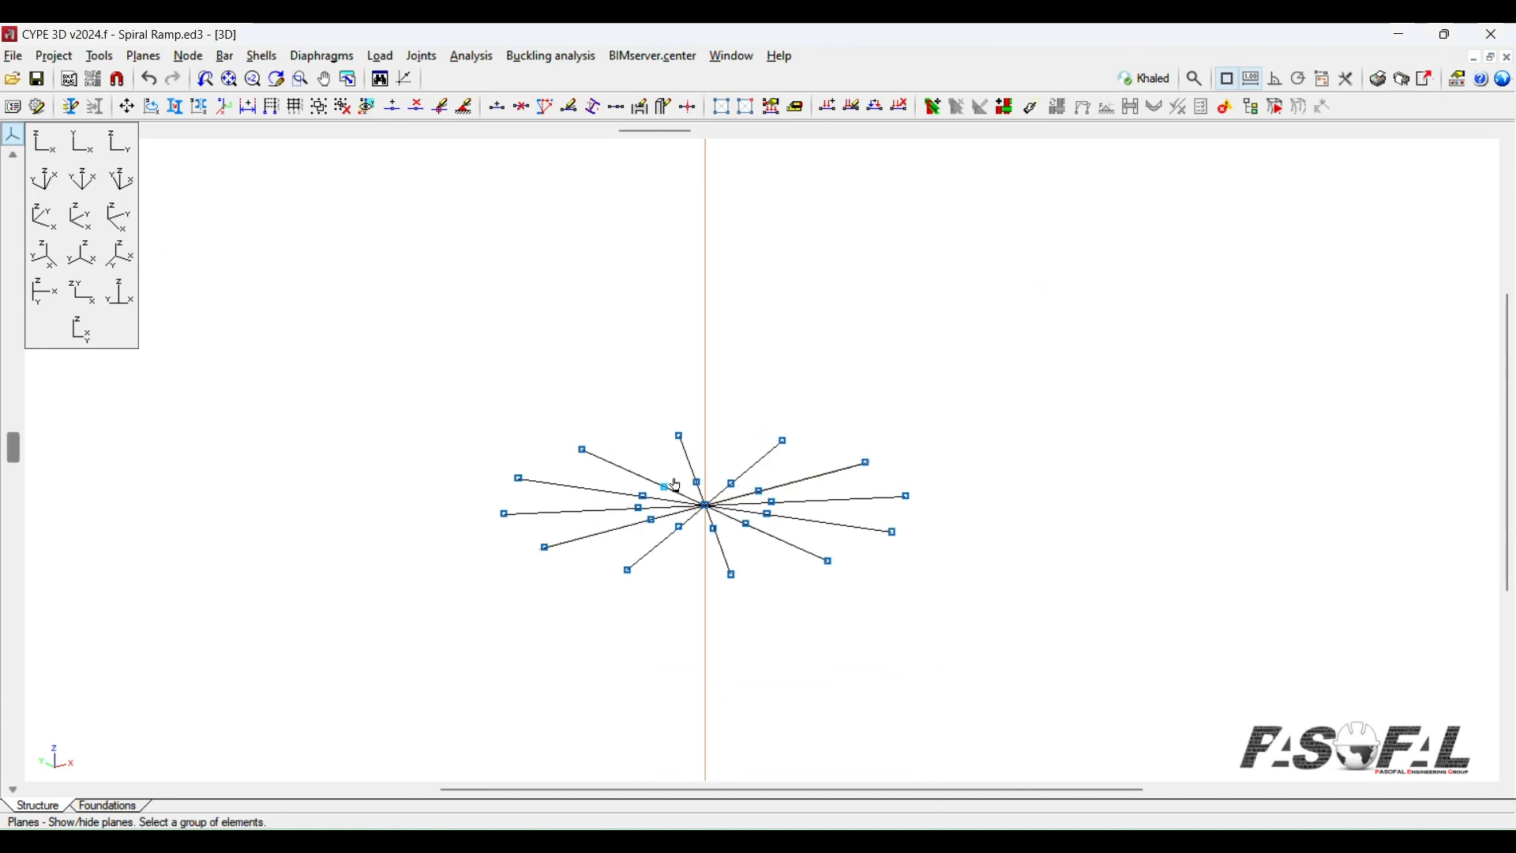
{"action": "scroll", "coordinate": [713, 386], "scroll_direction": "up", "scroll_amount": 2}
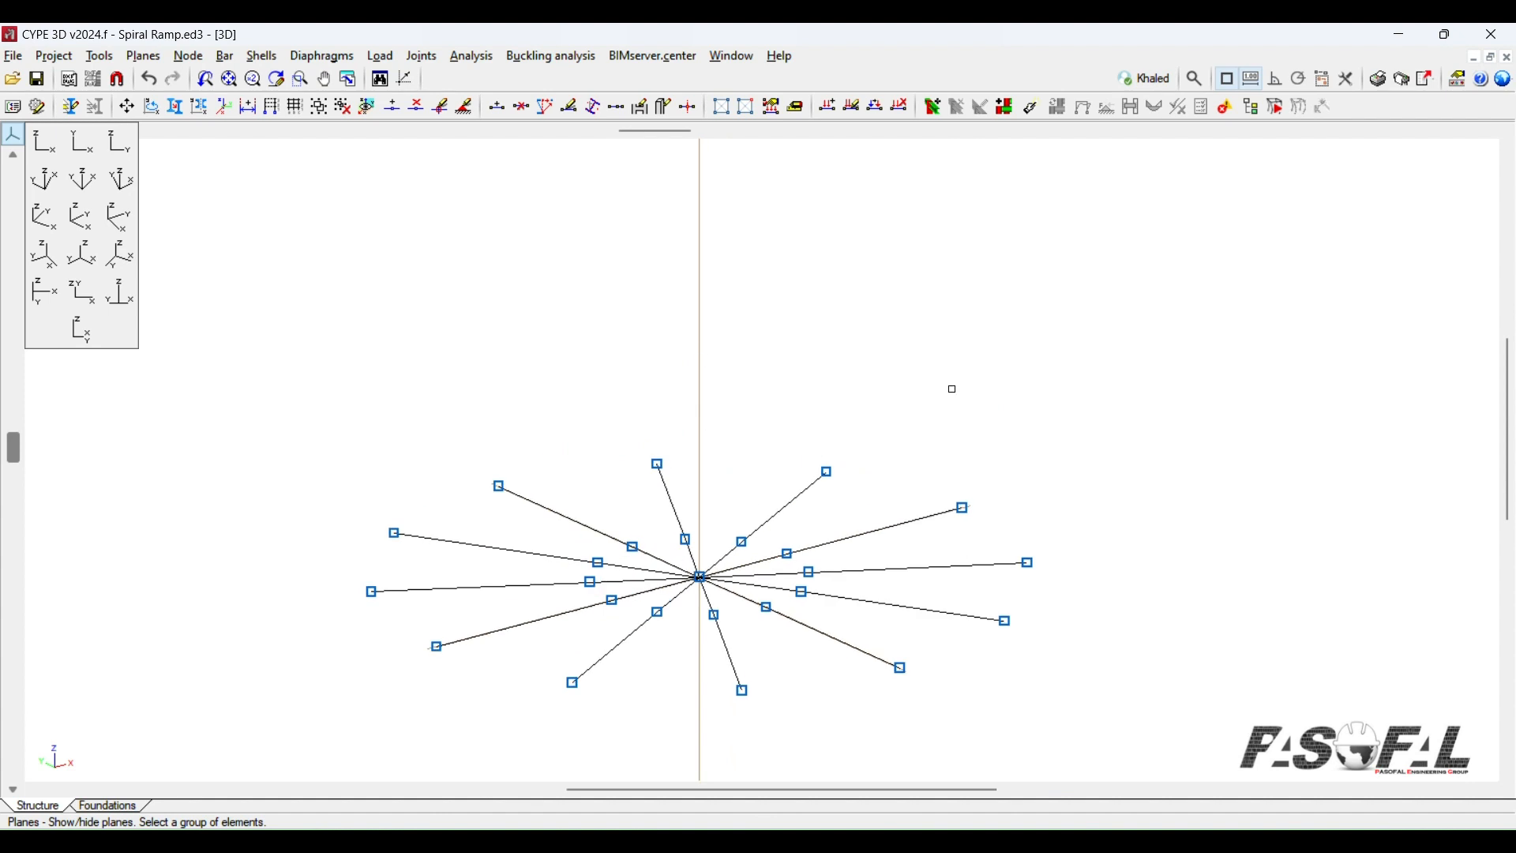
Step: Move the outer 2 m bar of the 0-degree radial 0.3 m vertically upward, using the central node as the base point
{"action": "left_click", "coordinate": [81, 150]}
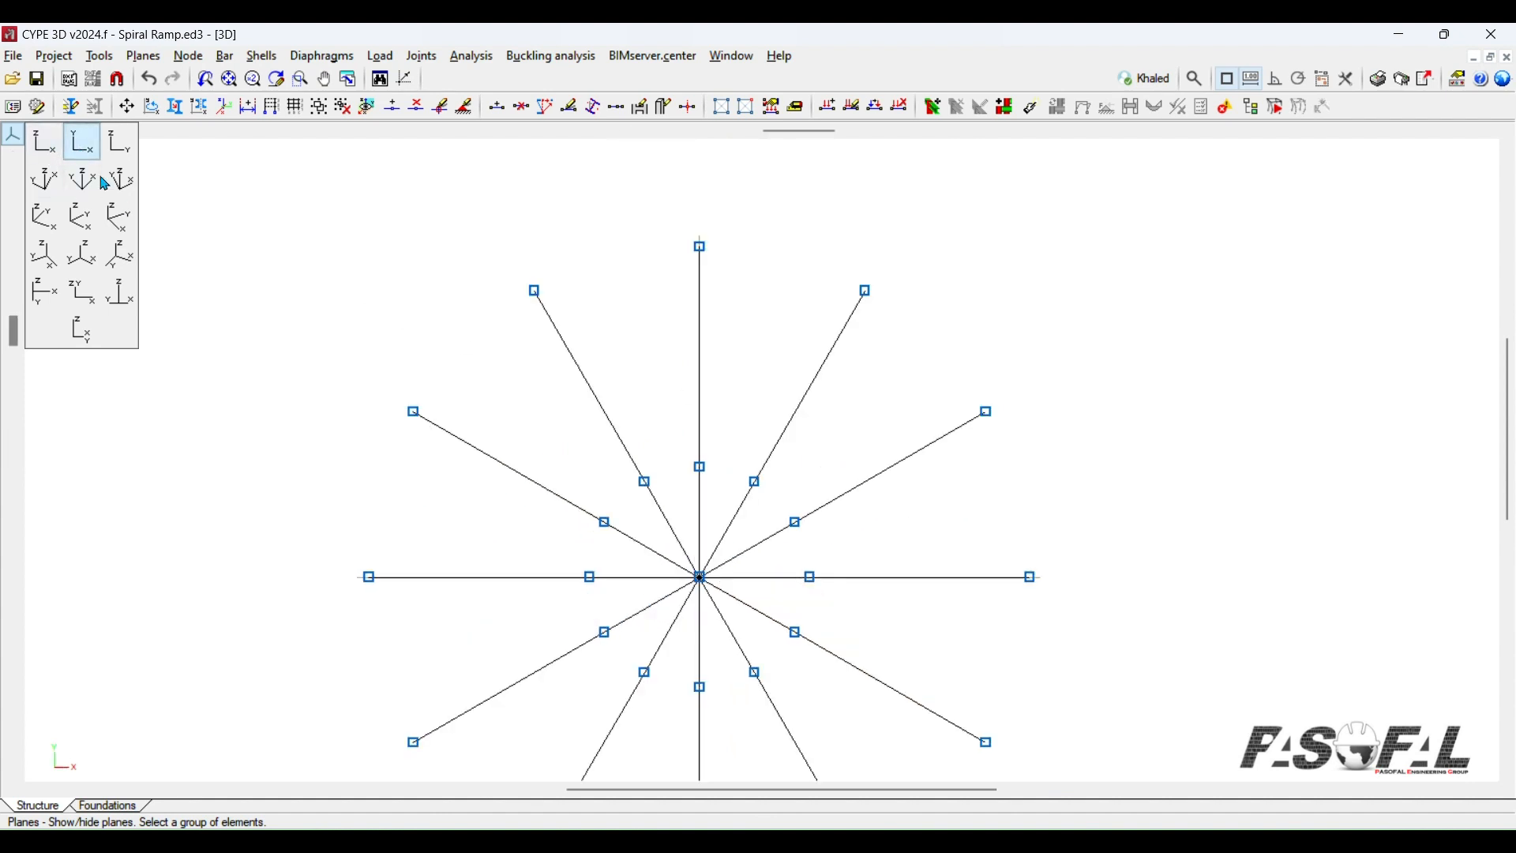
{"action": "scroll", "coordinate": [889, 550], "scroll_direction": "down", "scroll_amount": 3}
{"action": "scroll", "coordinate": [734, 602], "scroll_direction": "up", "scroll_amount": 3}
{"action": "middle_click_drag", "start_coordinate": [780, 610], "coordinate": [814, 533], "text": "shift"}
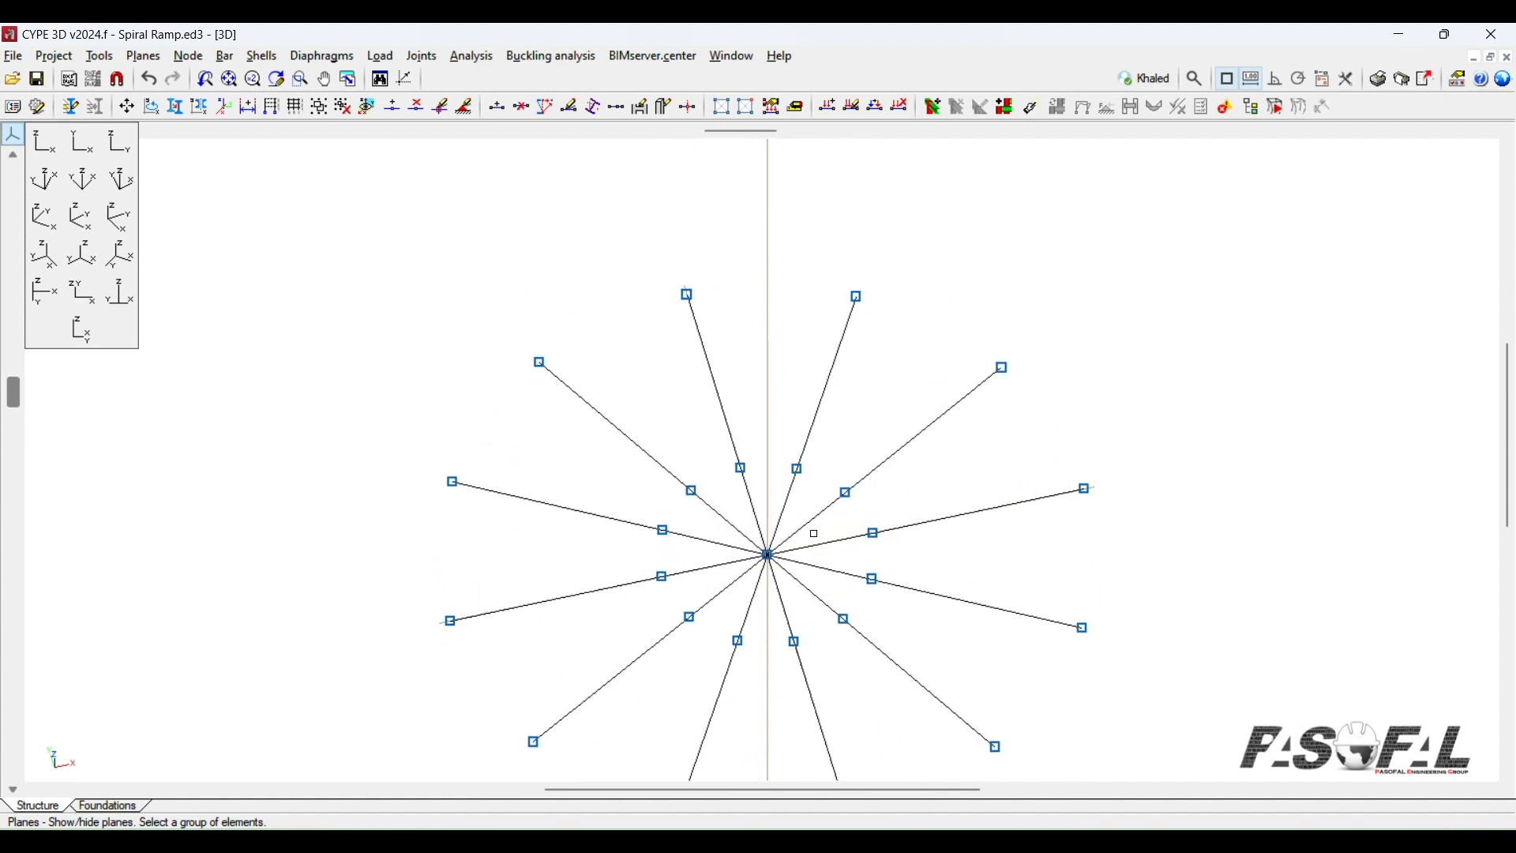
{"action": "left_click", "coordinate": [81, 142]}
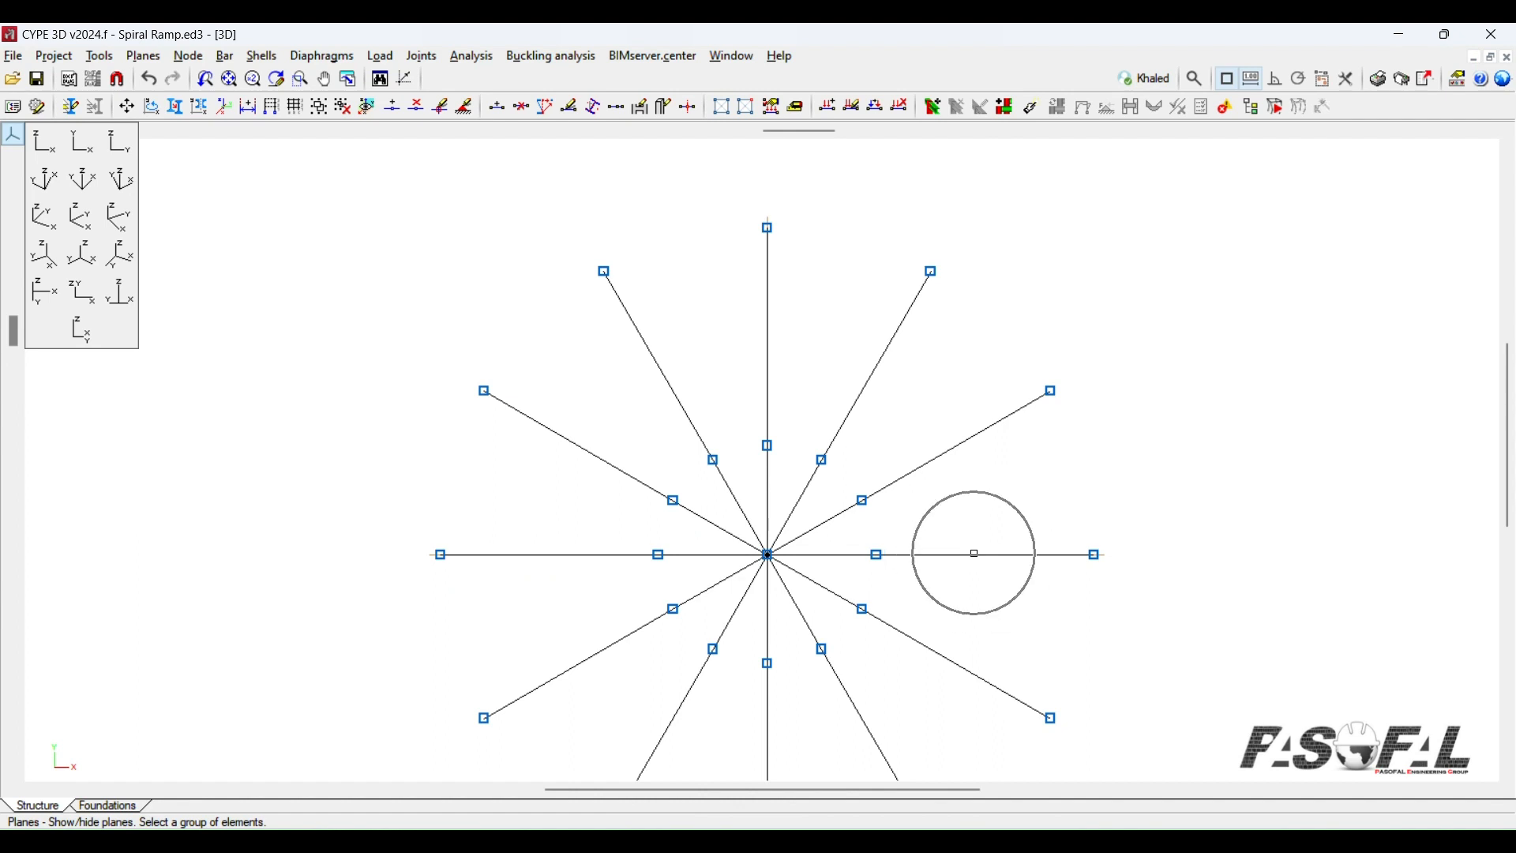
{"action": "left_click", "coordinate": [101, 57]}
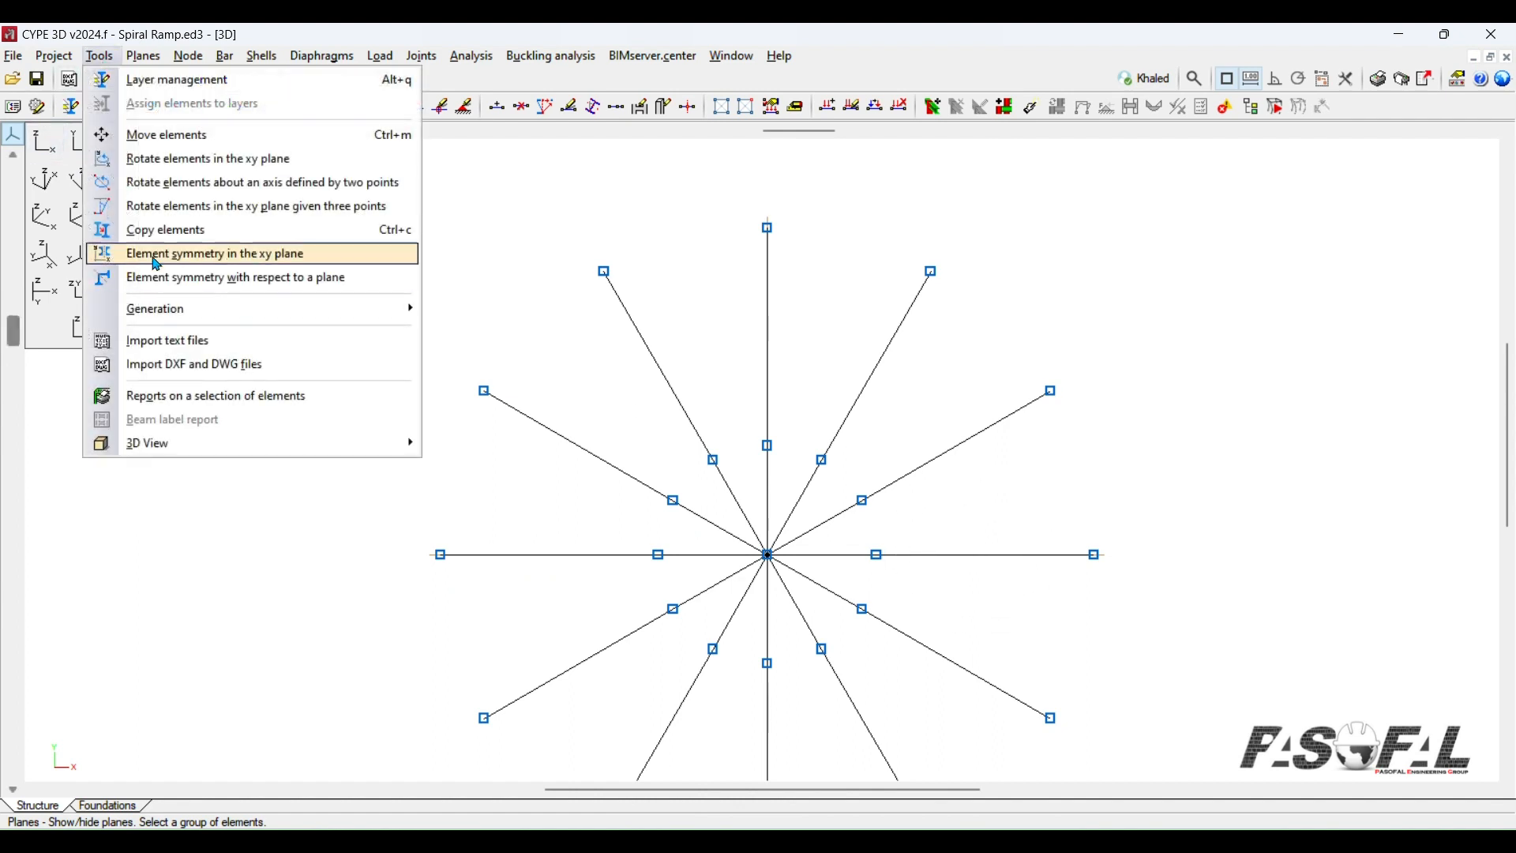
{"action": "left_click", "coordinate": [158, 135]}
{"action": "left_click", "coordinate": [712, 469]}
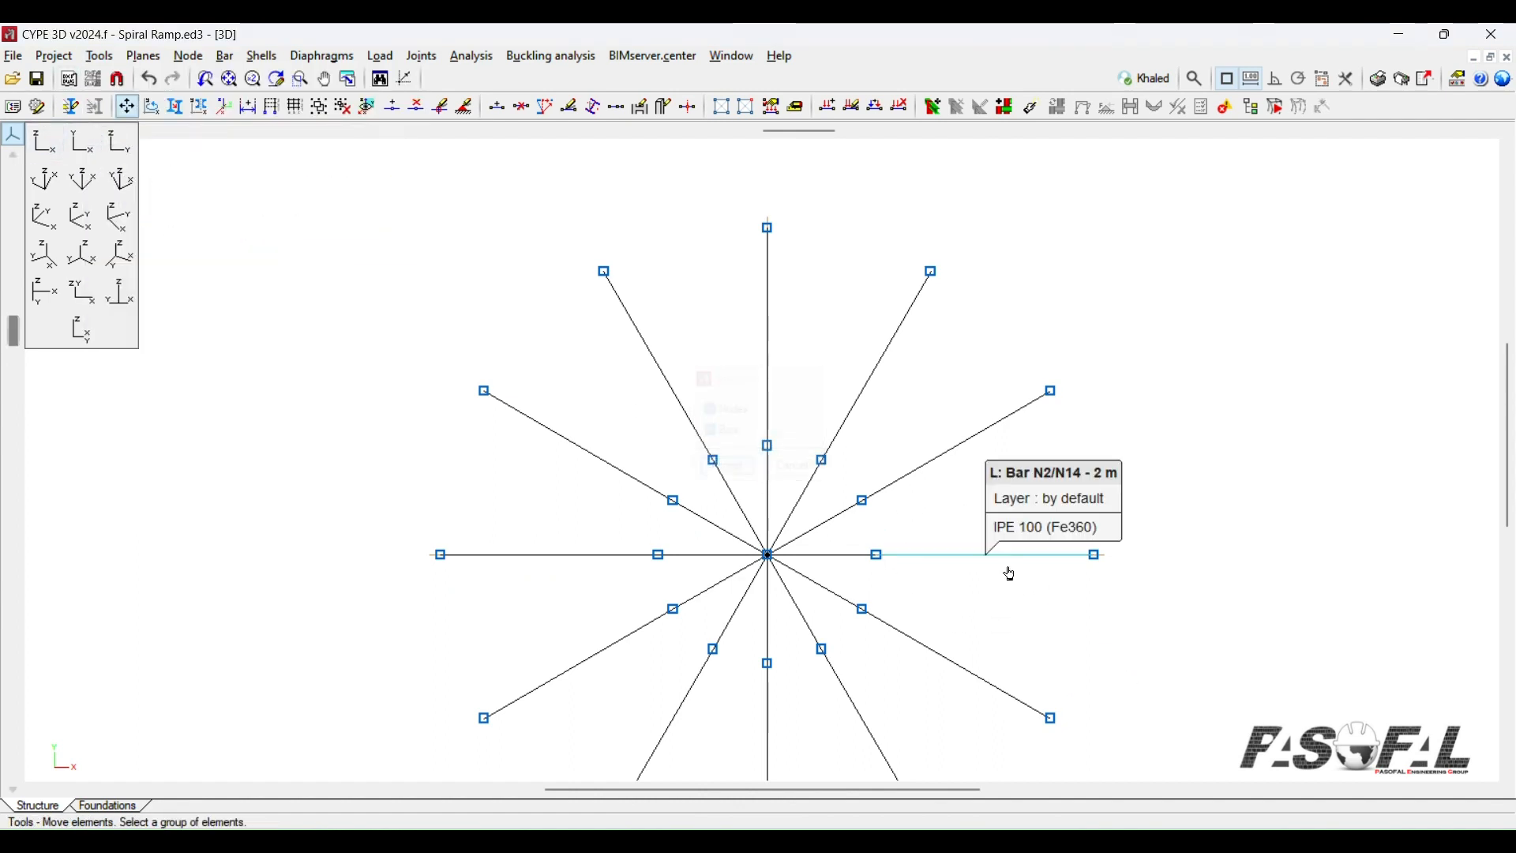
{"action": "left_click", "coordinate": [991, 562]}
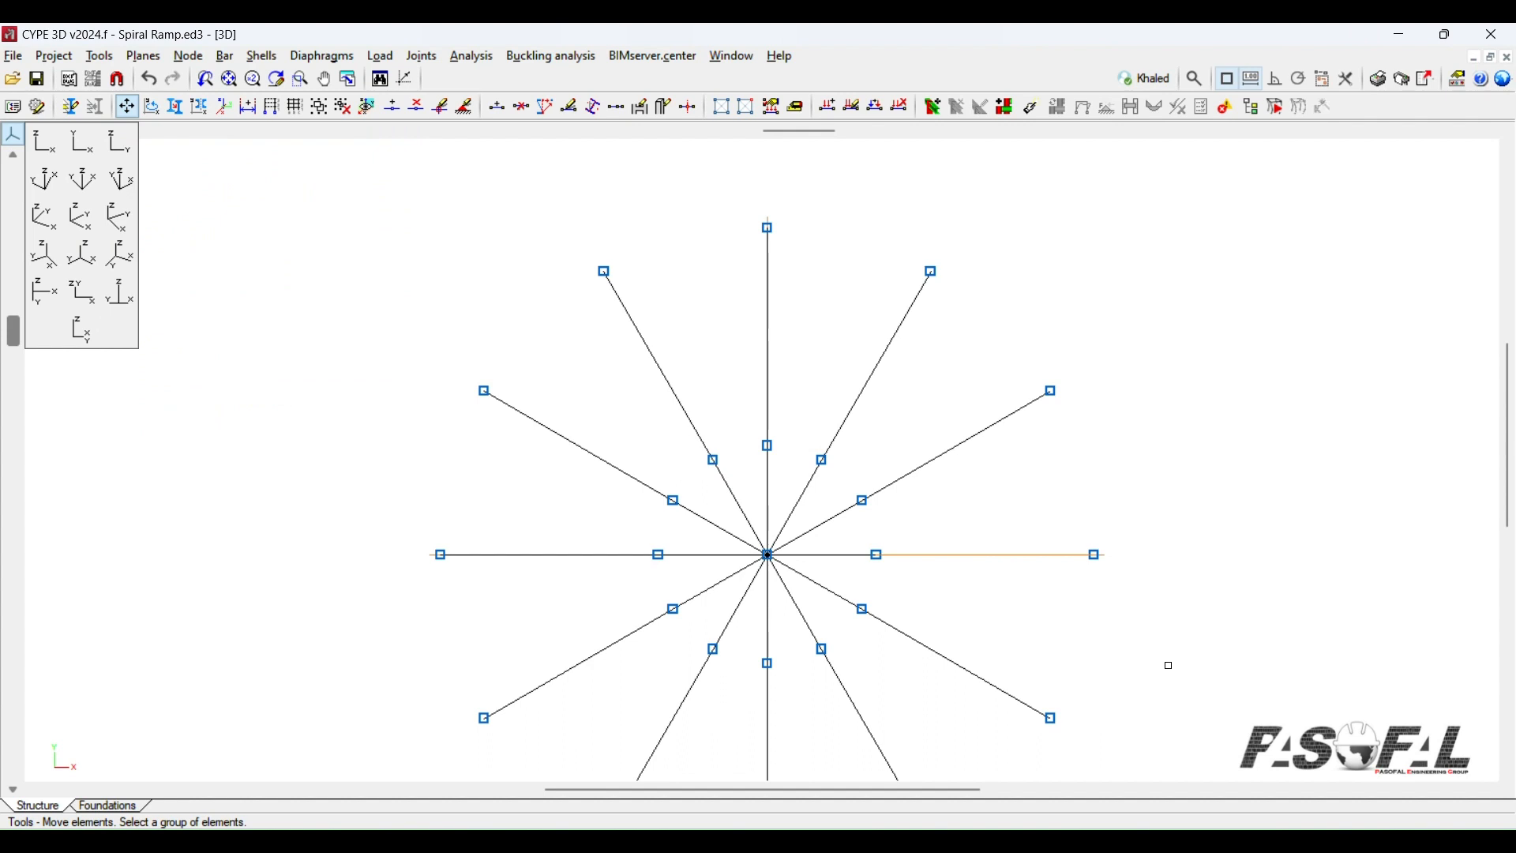
{"action": "left_click", "coordinate": [79, 219]}
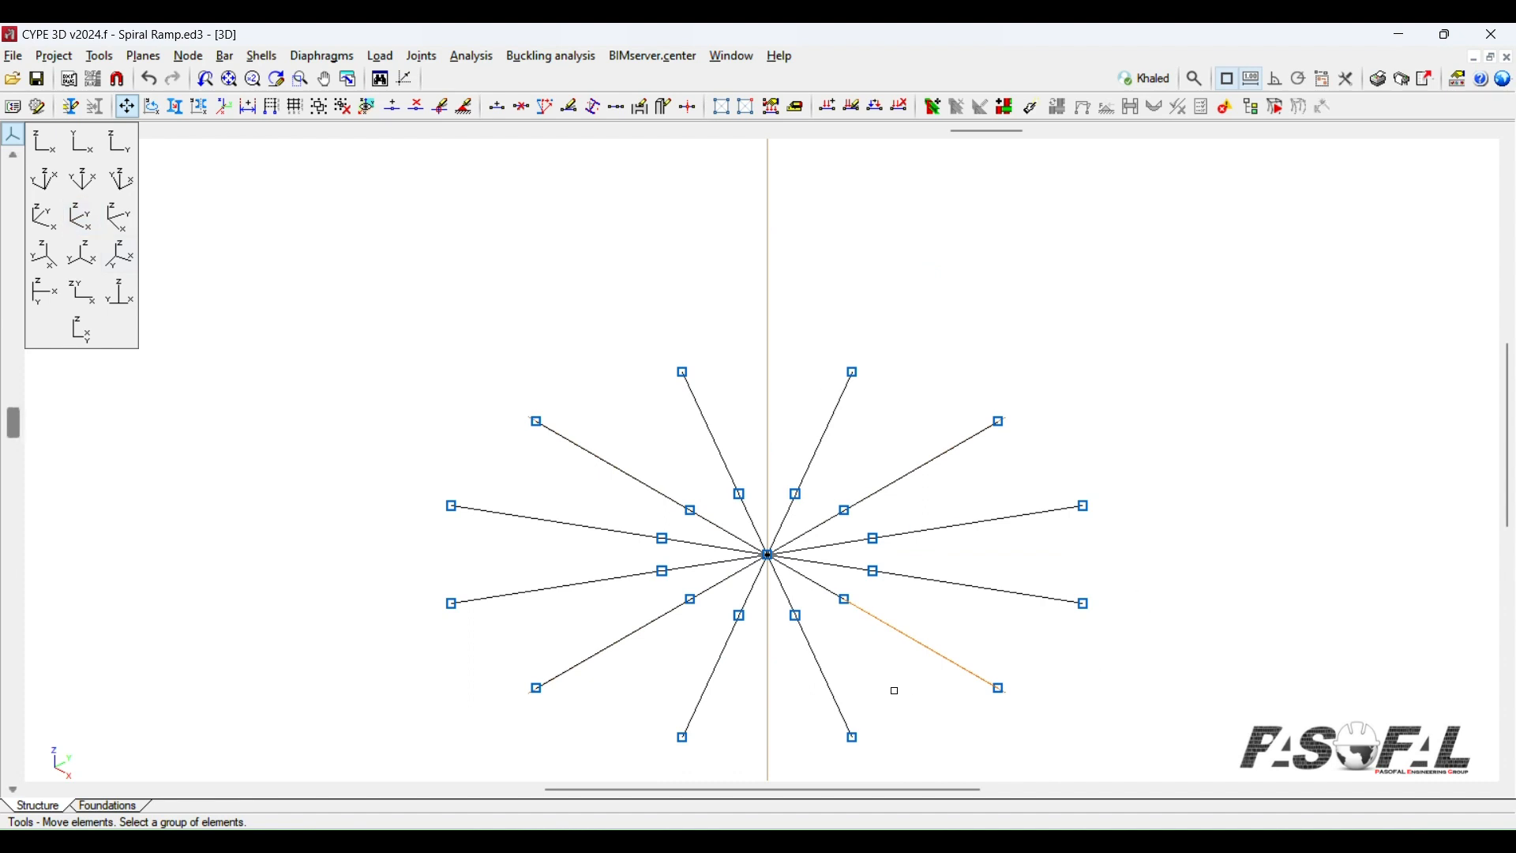
{"action": "mouse_move", "coordinate": [894, 690]}
{"action": "middle_mouse_down", "text": "shift"}
{"action": "mouse_move", "coordinate": [922, 666]}
{"action": "mouse_move", "coordinate": [938, 677]}
{"action": "mouse_move", "coordinate": [922, 684]}
{"action": "middle_mouse_up", "text": "shift"}
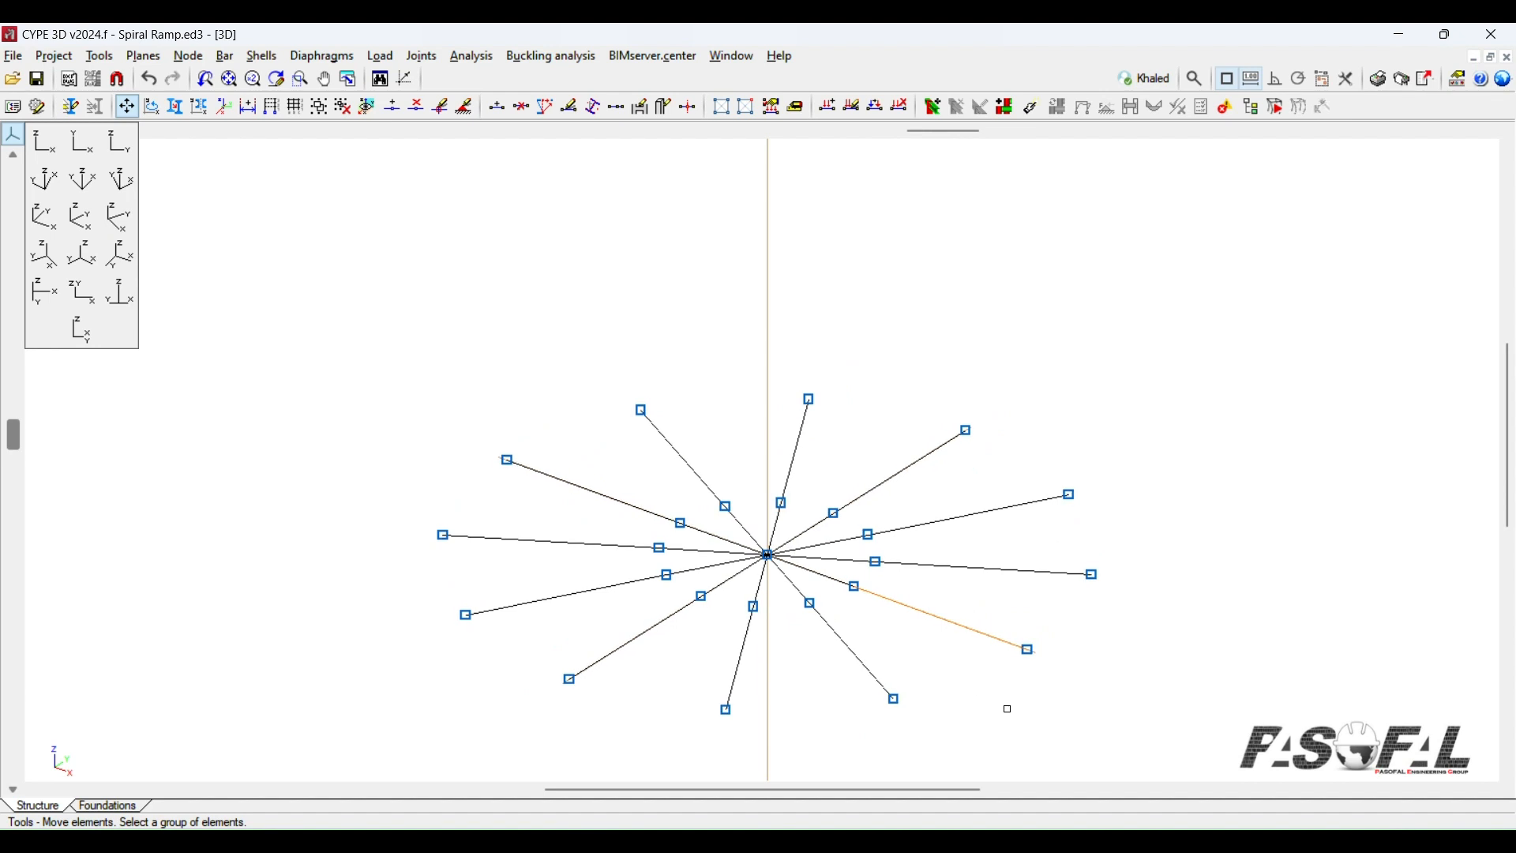
{"action": "right_click", "coordinate": [1008, 708]}
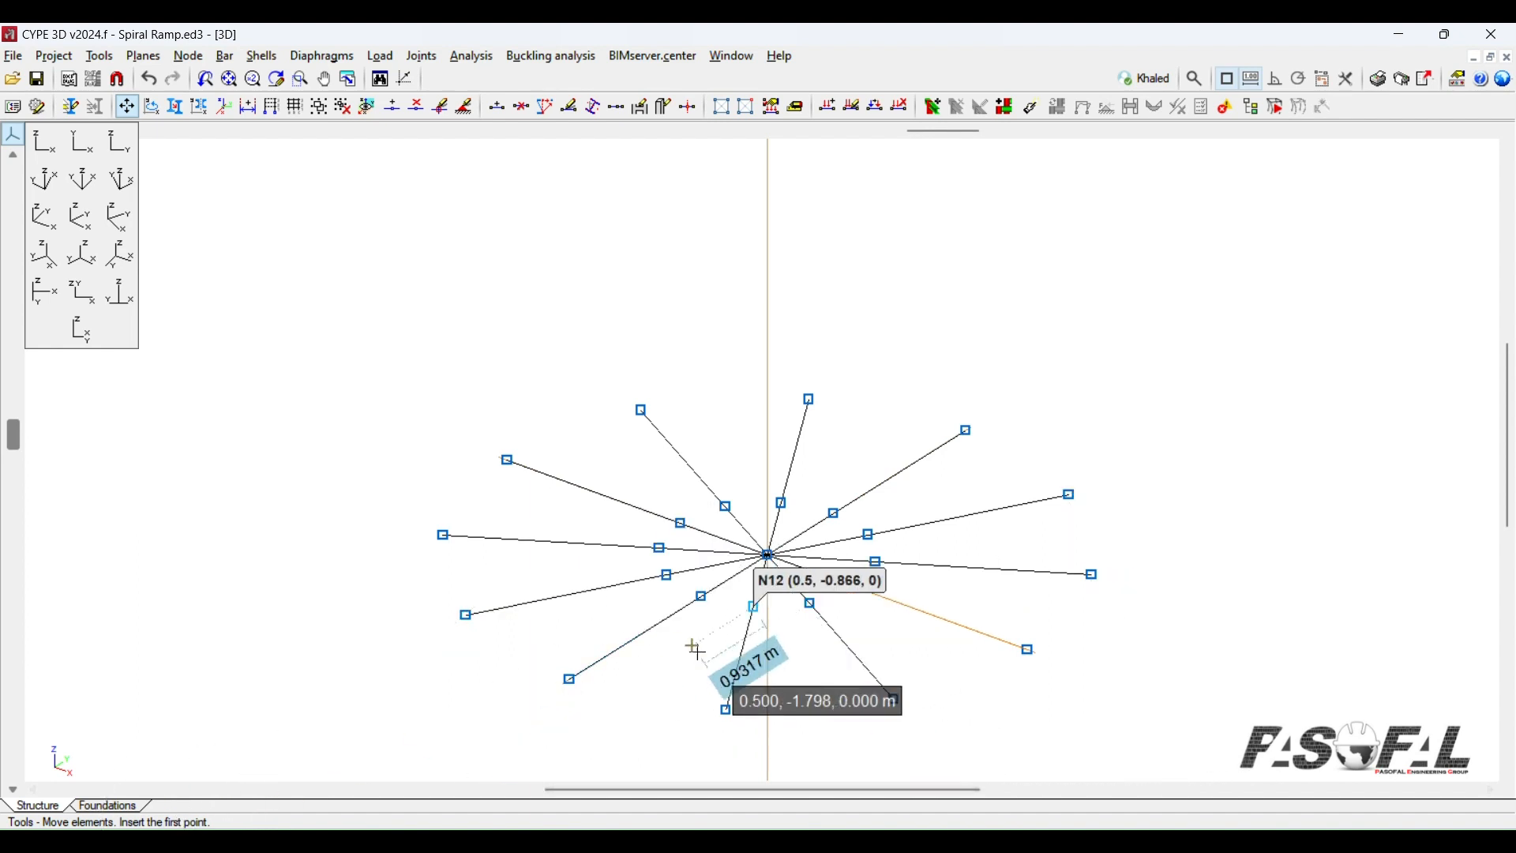
{"action": "scroll", "coordinate": [695, 644], "scroll_direction": "up", "scroll_amount": 1}
{"action": "left_click", "coordinate": [783, 536]}
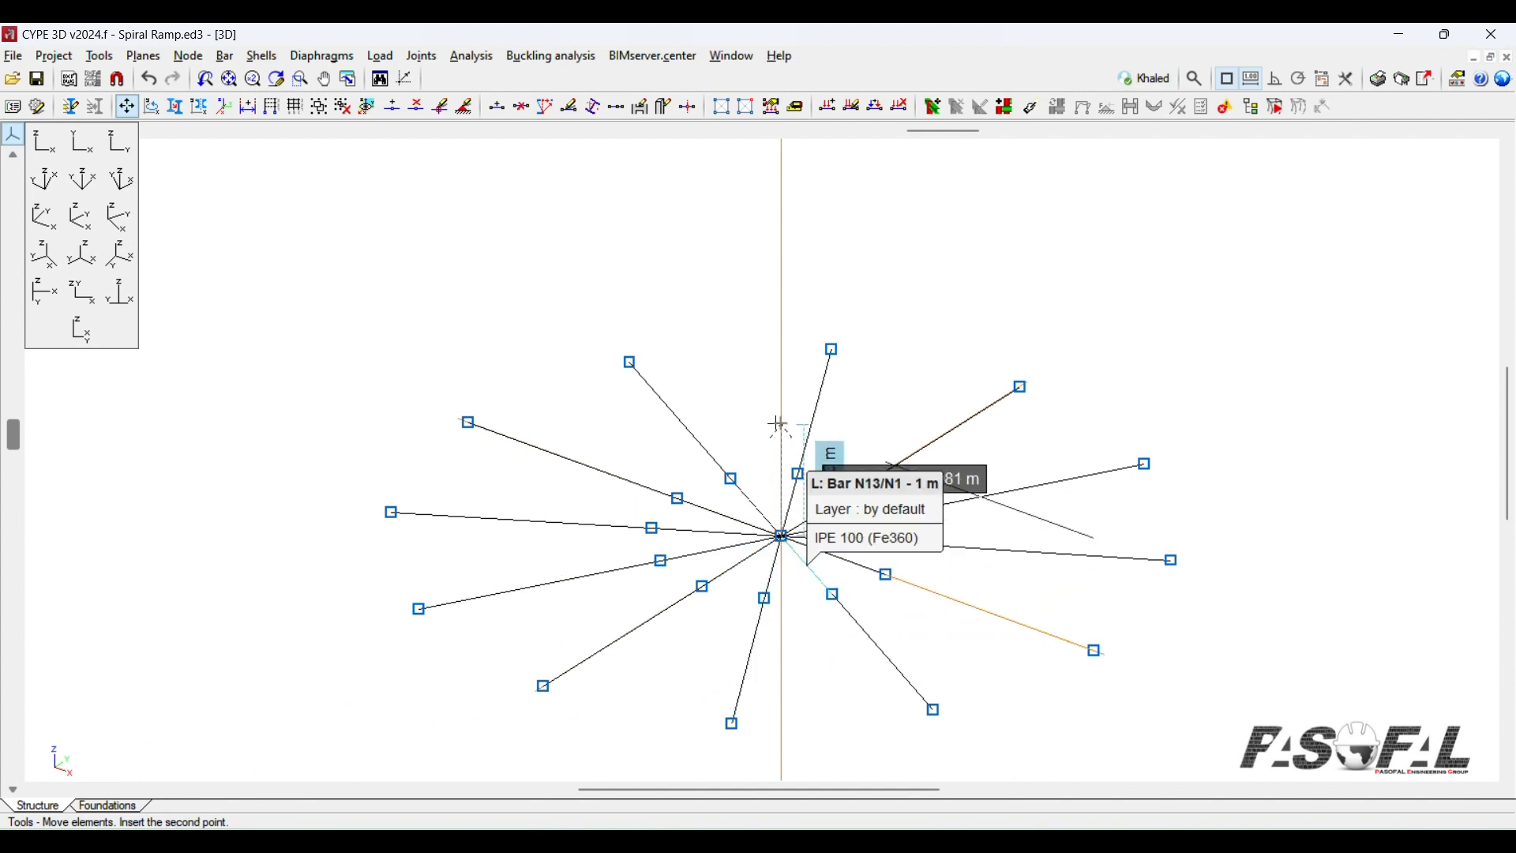
{"action": "left_click", "coordinate": [779, 391]}
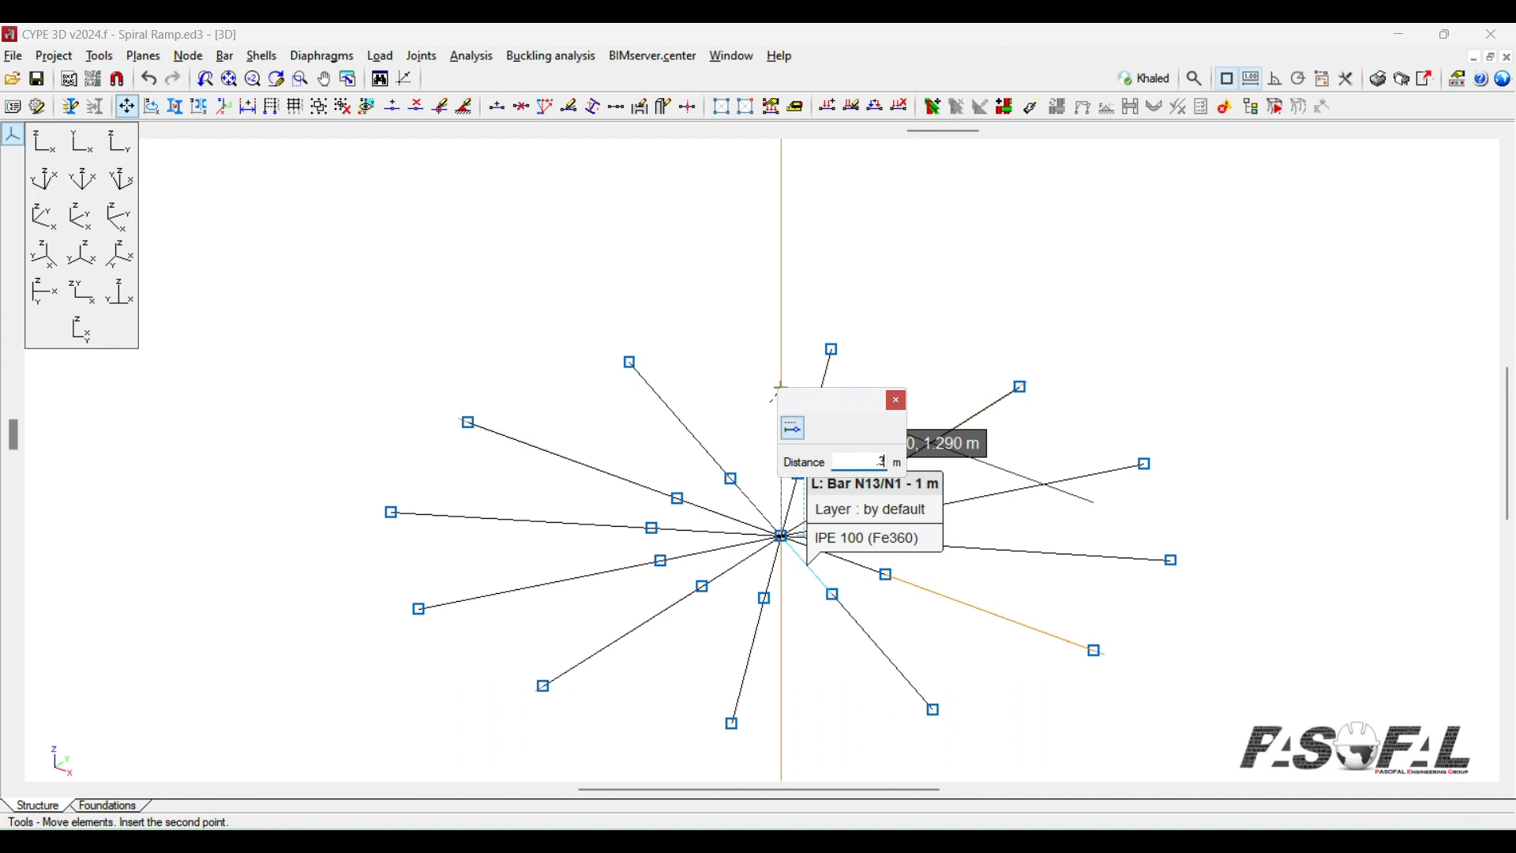
{"action": "key", "text": "Return"}
Step: Move the outer 2 m bar of the 30-degree radial 0.6 m vertically upward from the central node
{"action": "scroll", "coordinate": [954, 605], "scroll_direction": "up", "scroll_amount": 3}
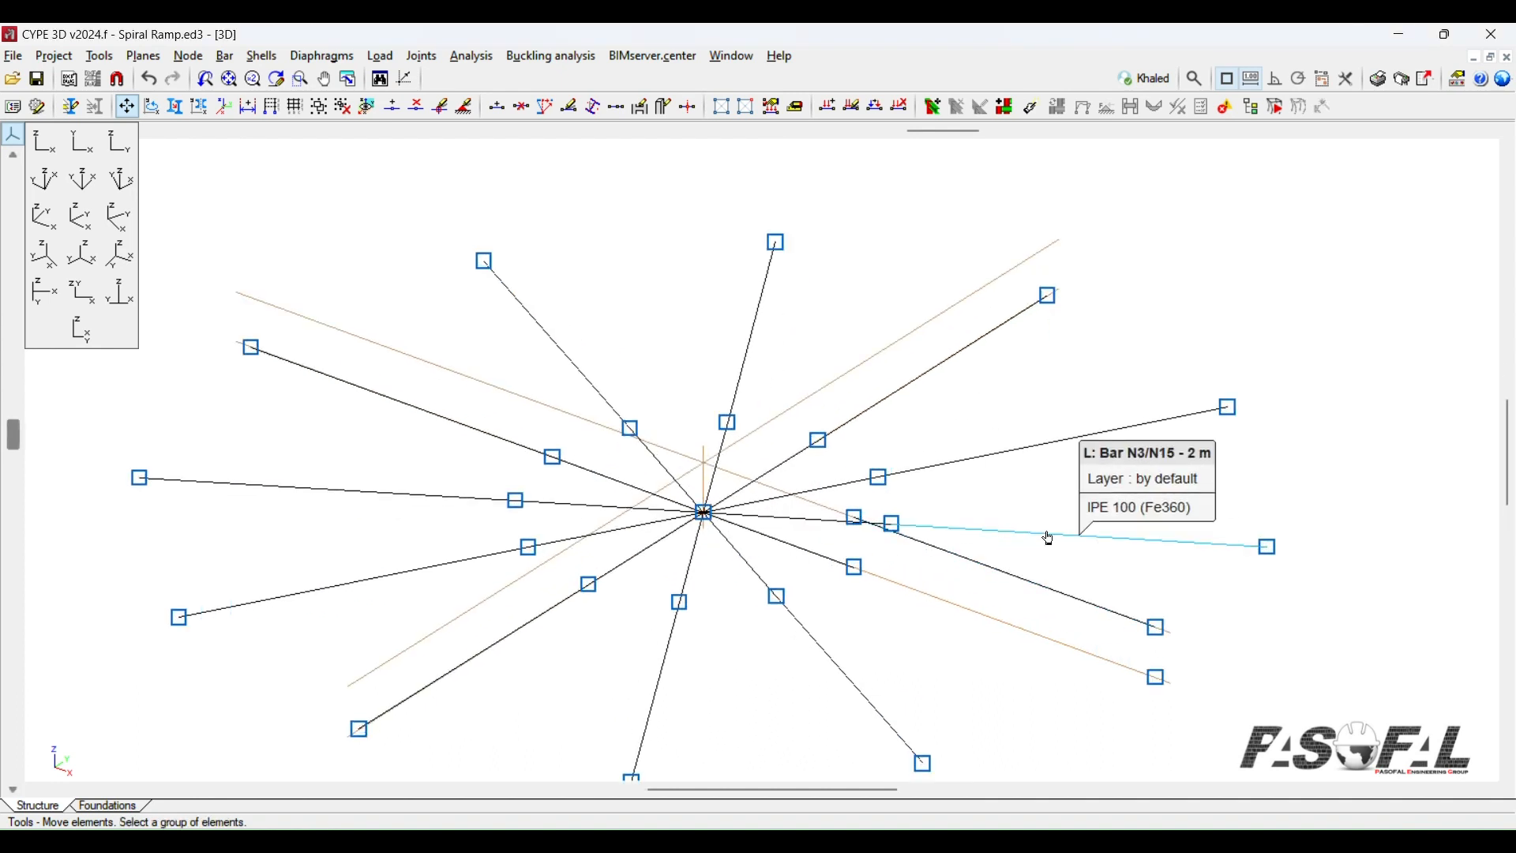
{"action": "right_click", "coordinate": [1127, 576]}
{"action": "scroll", "coordinate": [703, 515], "scroll_direction": "up", "scroll_amount": 1}
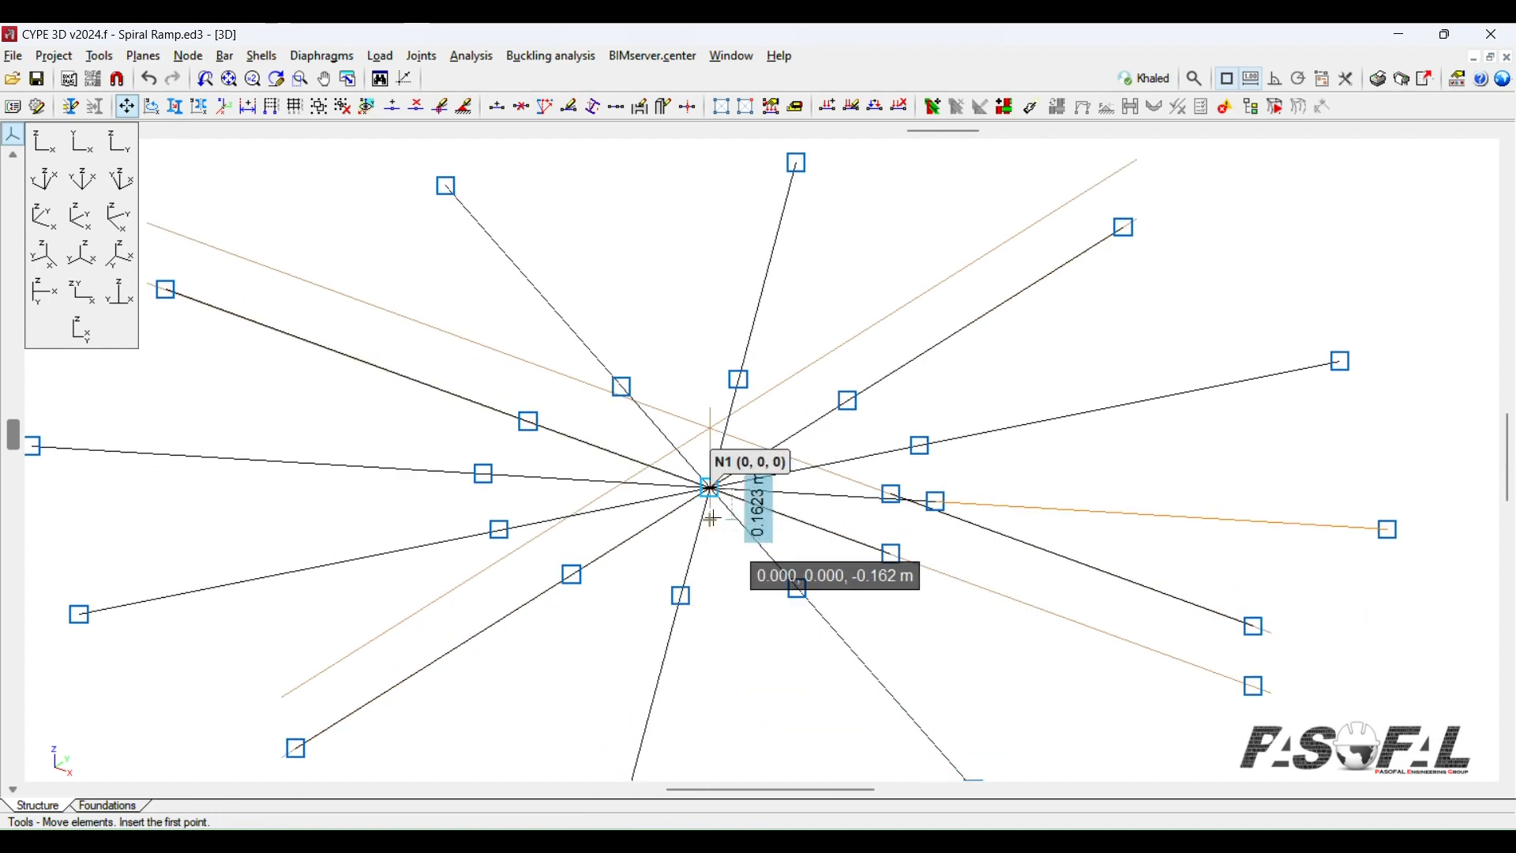
{"action": "scroll", "coordinate": [713, 539], "scroll_direction": "up", "scroll_amount": 1}
{"action": "scroll", "coordinate": [713, 539], "scroll_direction": "up", "scroll_amount": 2}
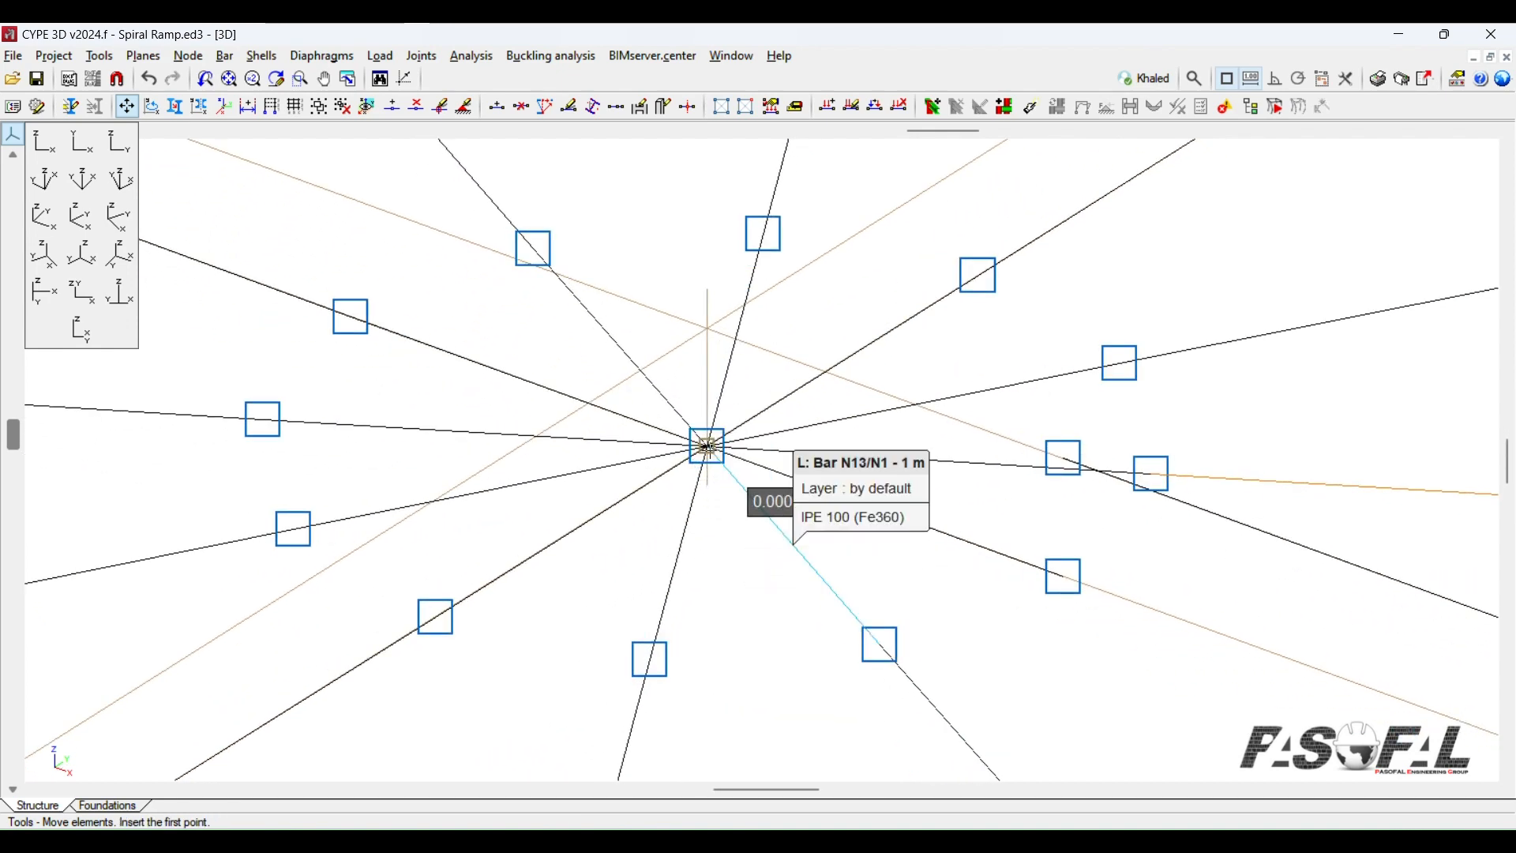
{"action": "left_click", "coordinate": [706, 446]}
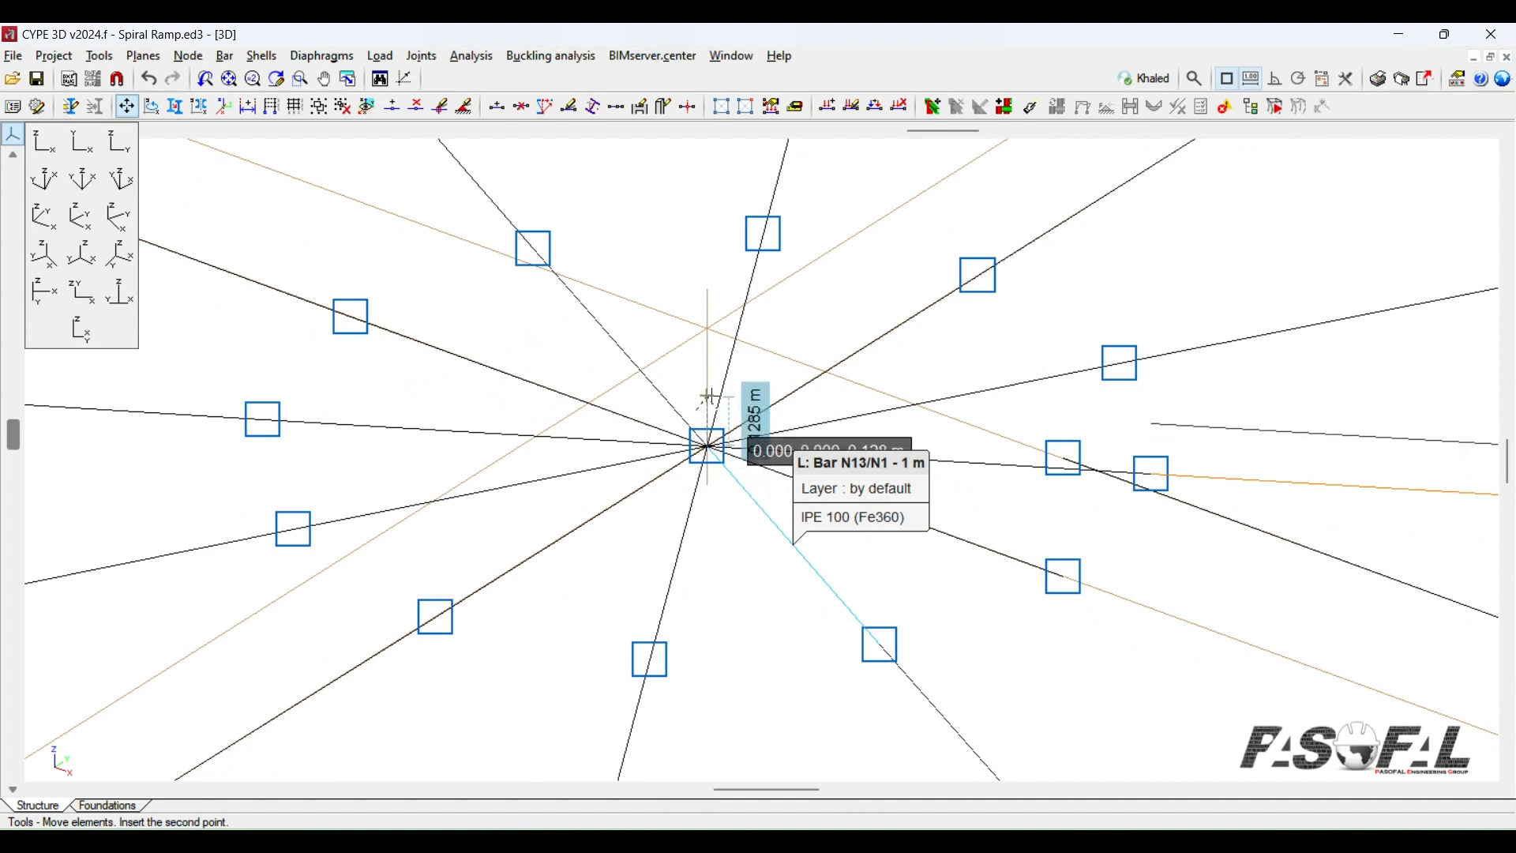
{"action": "key", "text": "Return"}
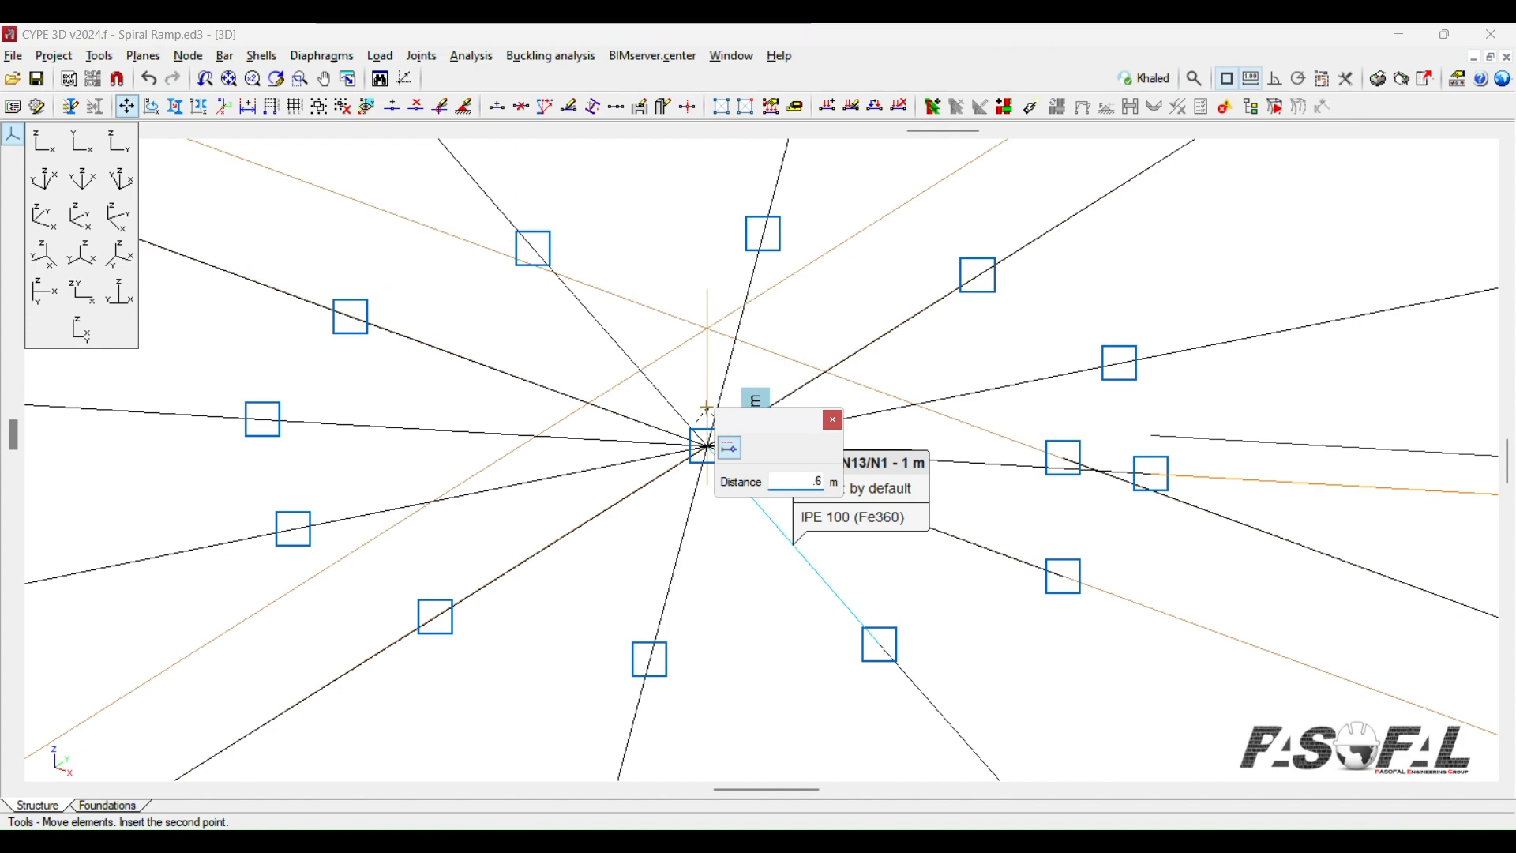
{"action": "type", "text": ".6"}
{"action": "key", "text": "Return"}
Step: Examine the heights of the two raised bars in plan, 3D and rotated elevation views
{"action": "scroll", "coordinate": [708, 442], "scroll_direction": "down", "scroll_amount": 4}
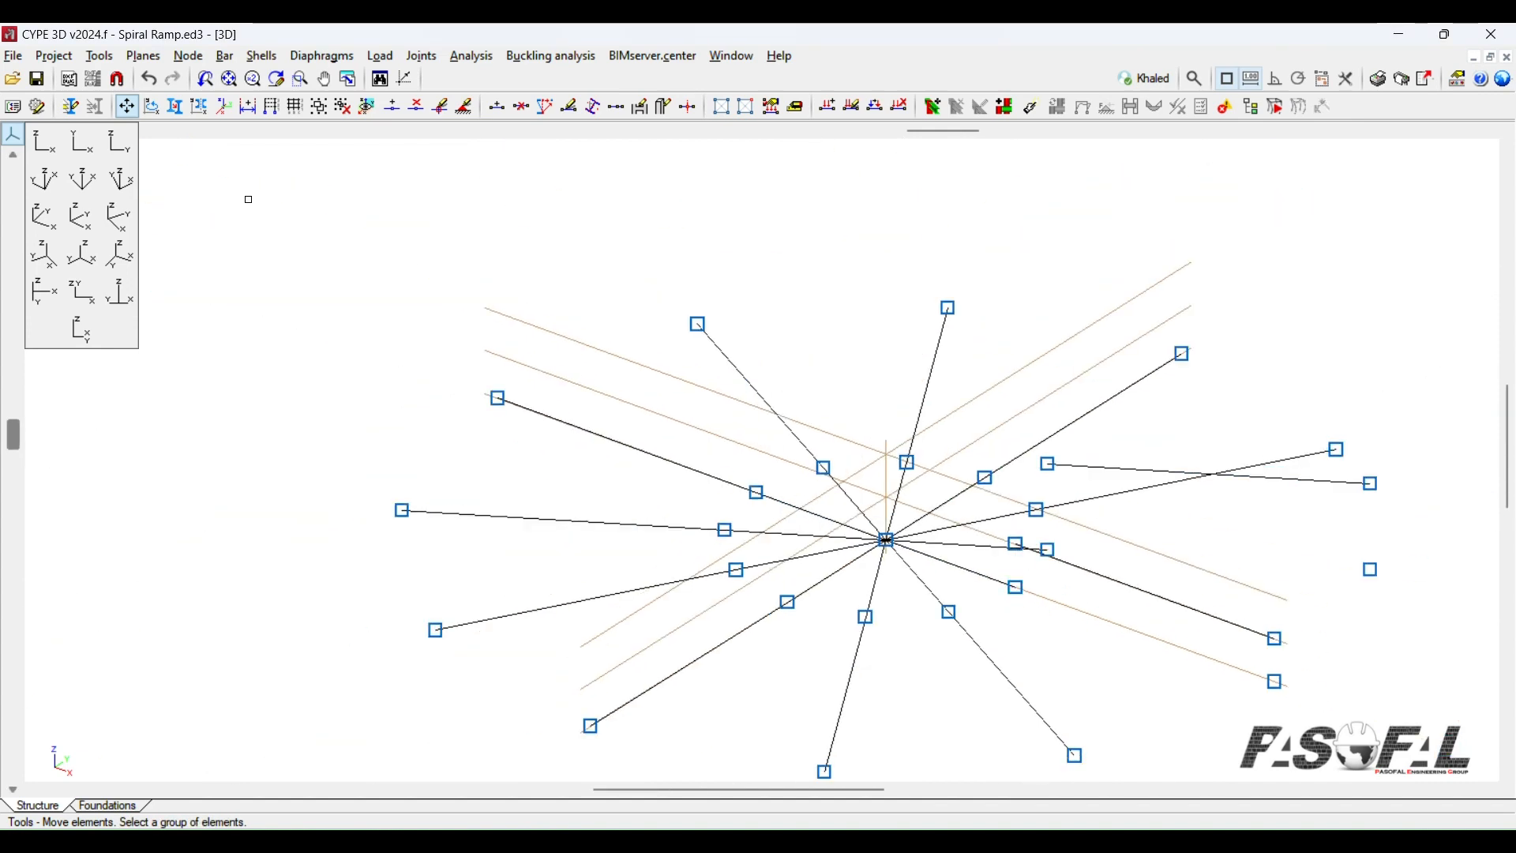
{"action": "left_click", "coordinate": [91, 170]}
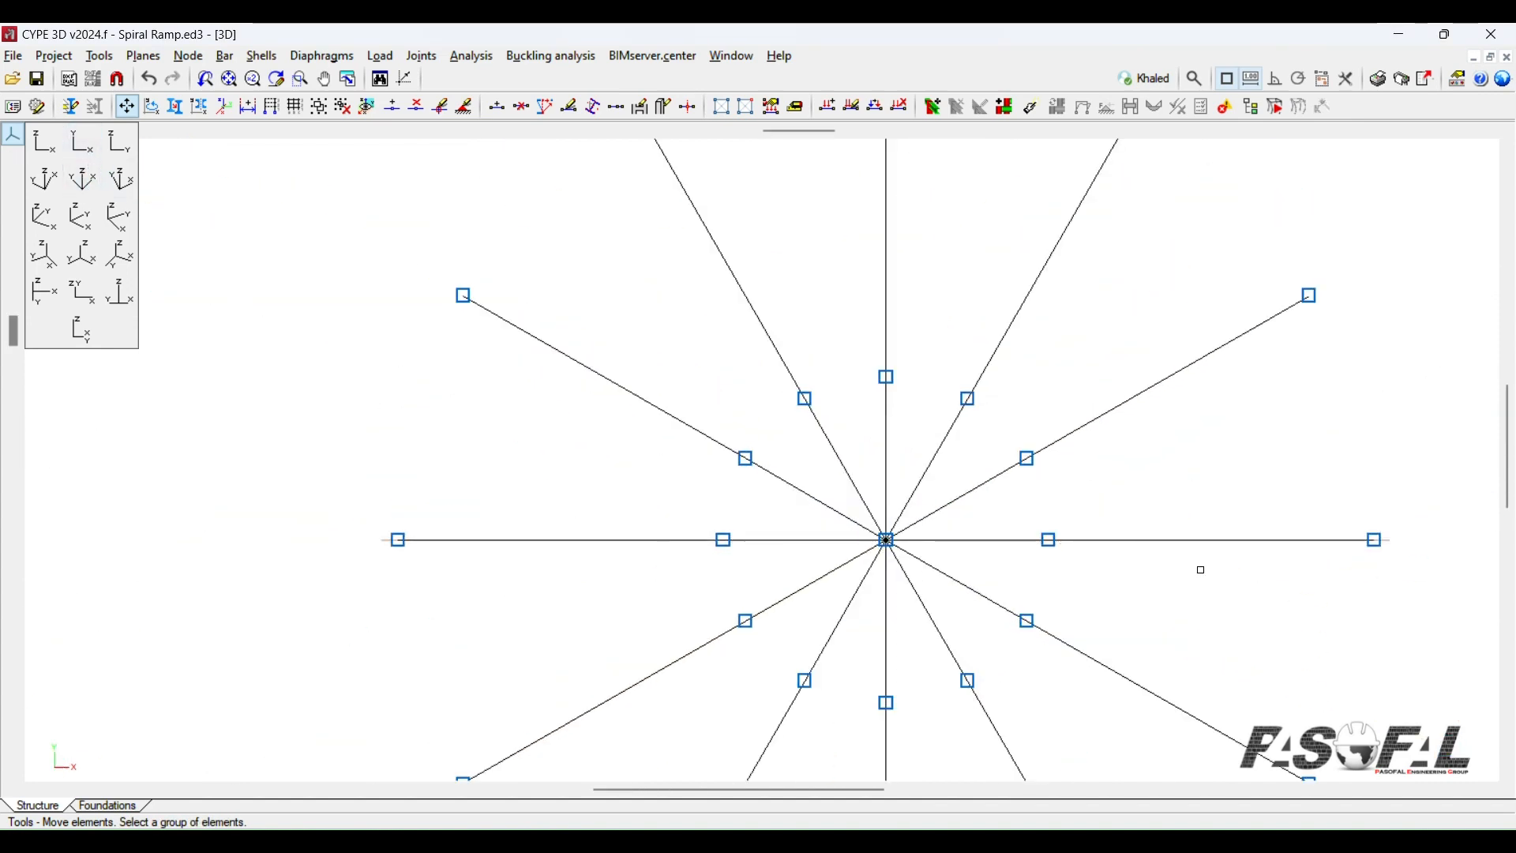
{"action": "scroll", "coordinate": [1201, 570], "scroll_direction": "down", "scroll_amount": 3}
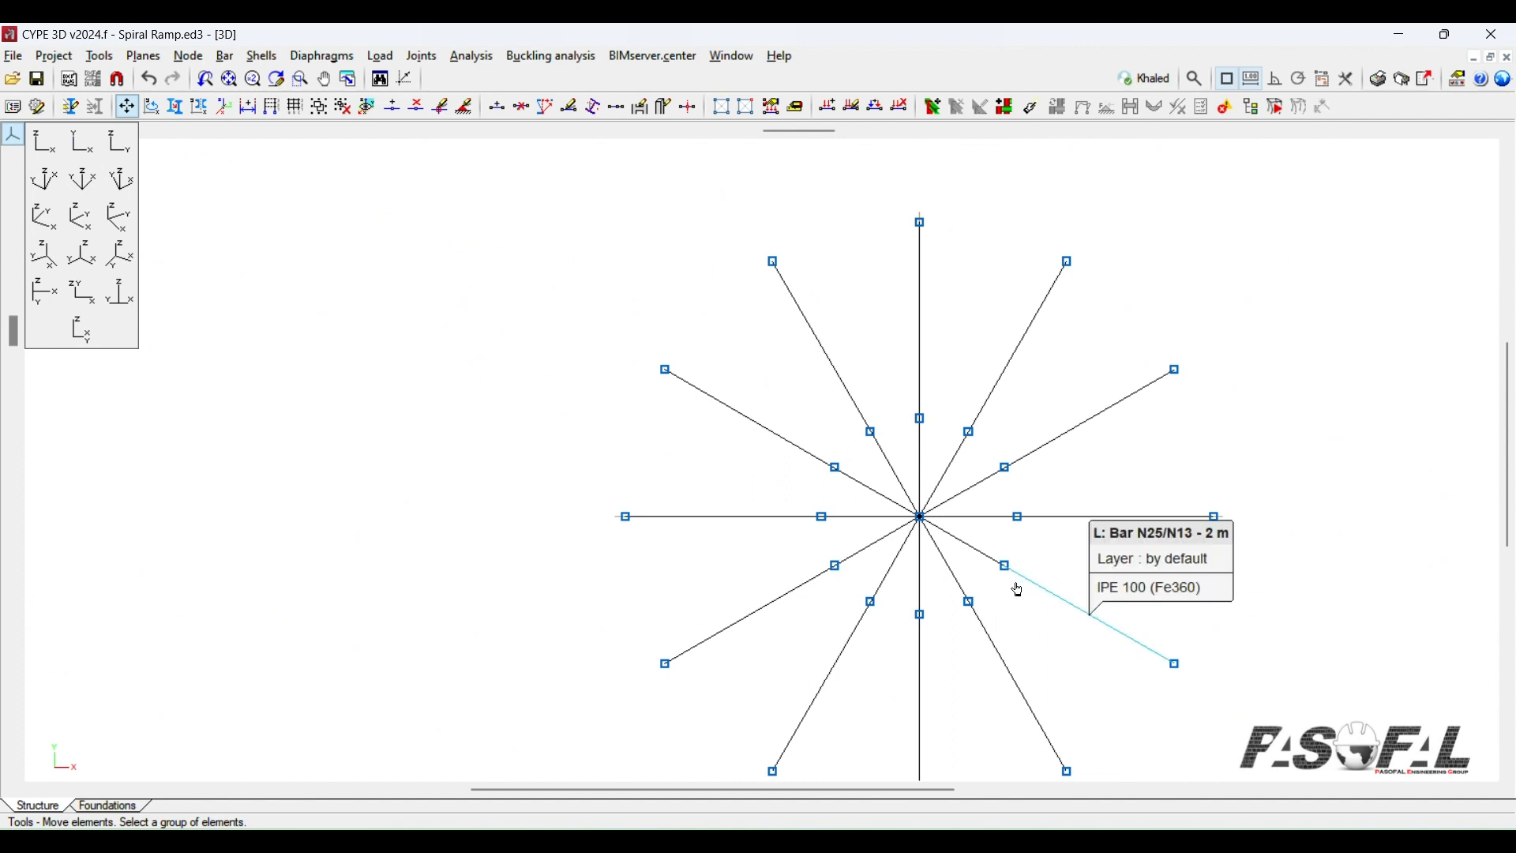
{"action": "middle_click_drag", "start_coordinate": [1078, 544], "coordinate": [1272, 438]}
{"action": "scroll", "coordinate": [950, 487], "scroll_direction": "up", "scroll_amount": 2}
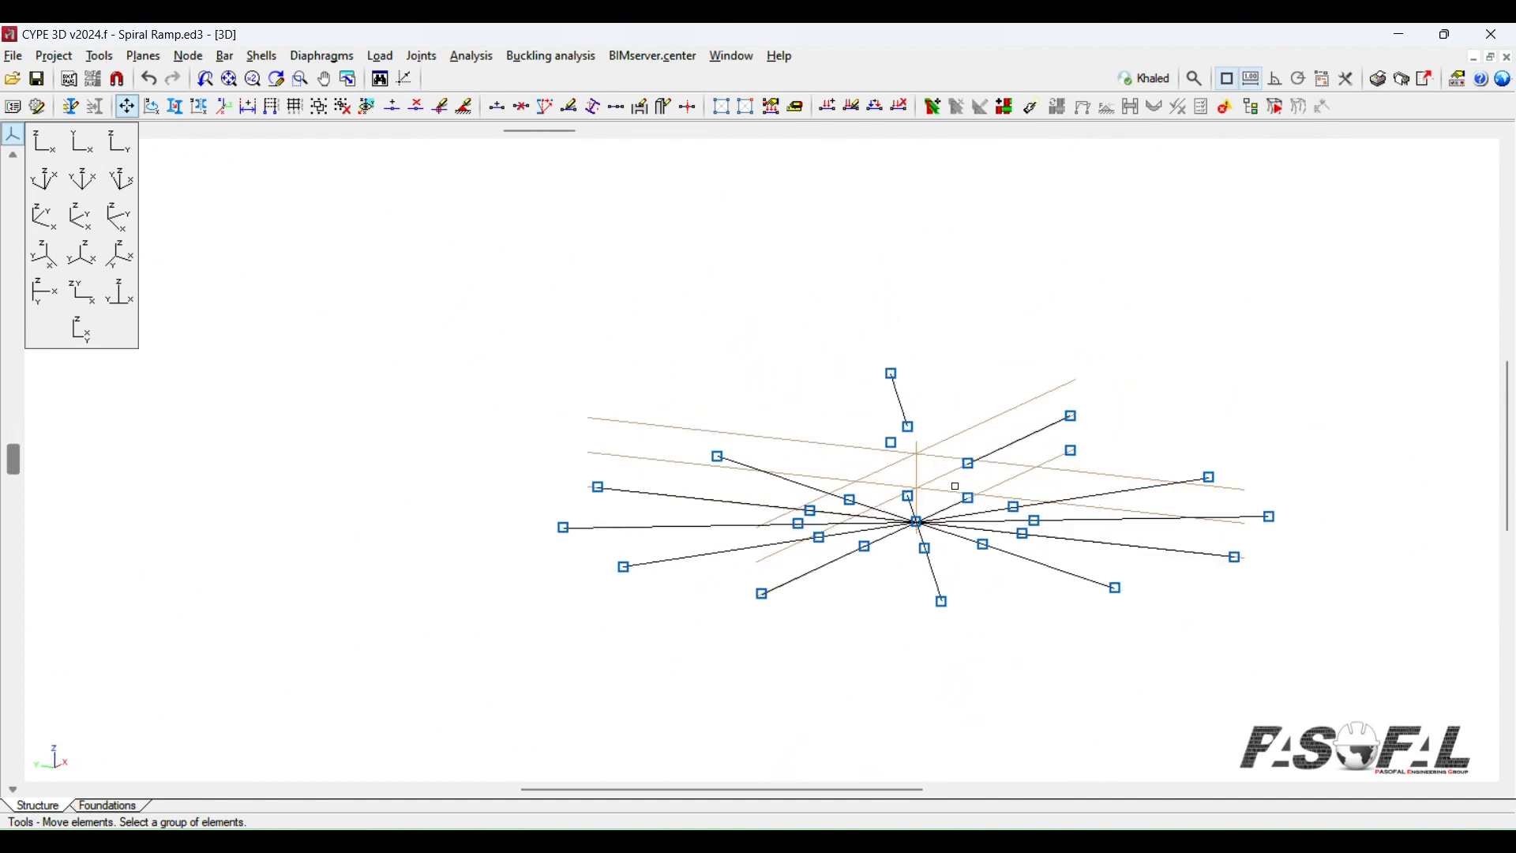
{"action": "left_click", "coordinate": [118, 155]}
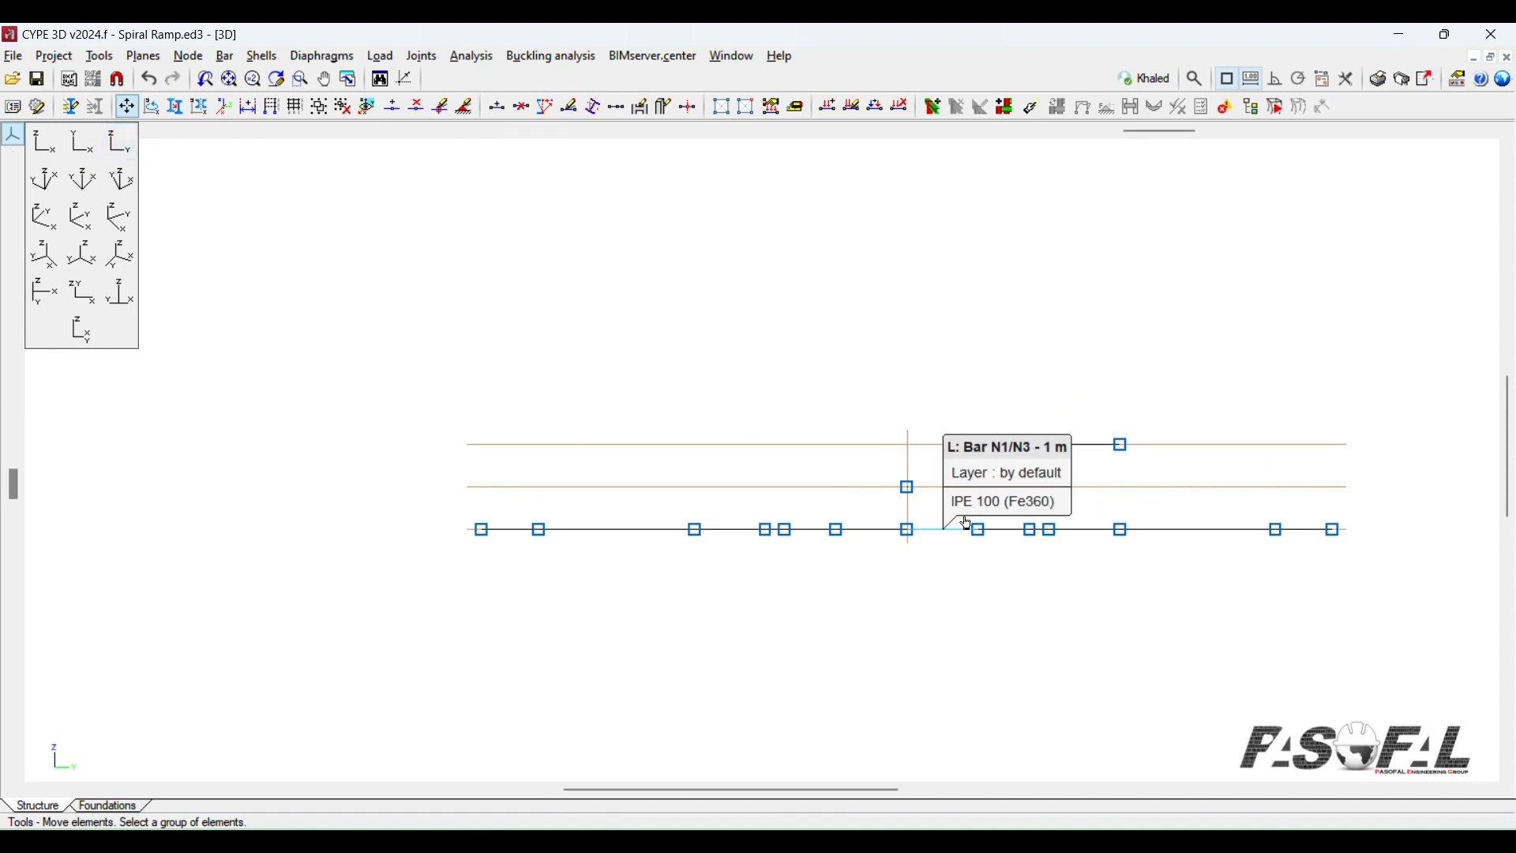
{"action": "left_click_drag", "start_coordinate": [1177, 141], "coordinate": [1038, 148]}
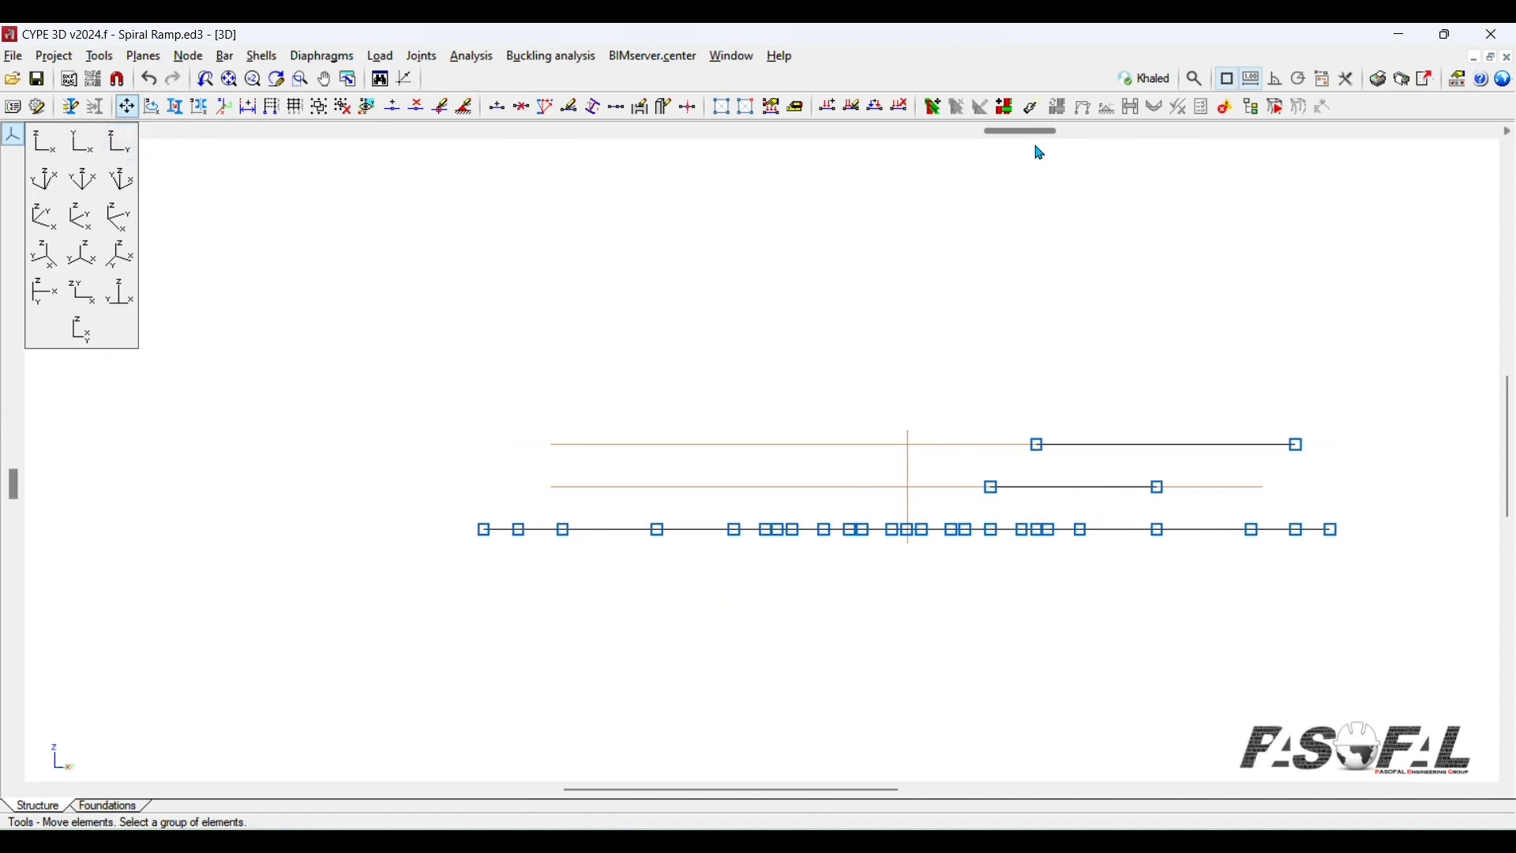
{"action": "left_click_drag", "start_coordinate": [948, 156], "coordinate": [1186, 145]}
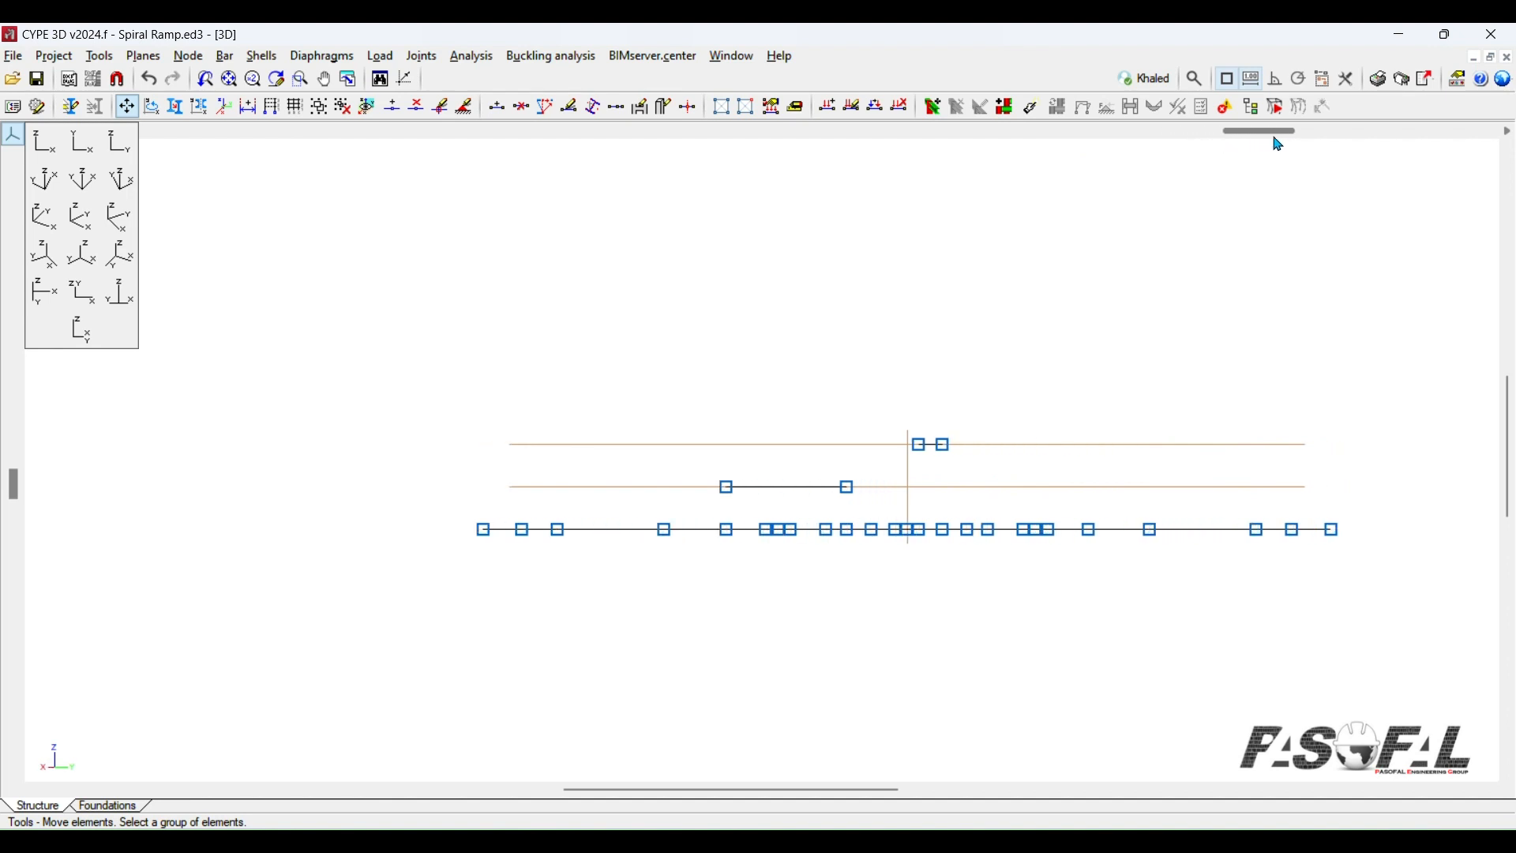
{"action": "left_click_drag", "start_coordinate": [1281, 145], "coordinate": [886, 149]}
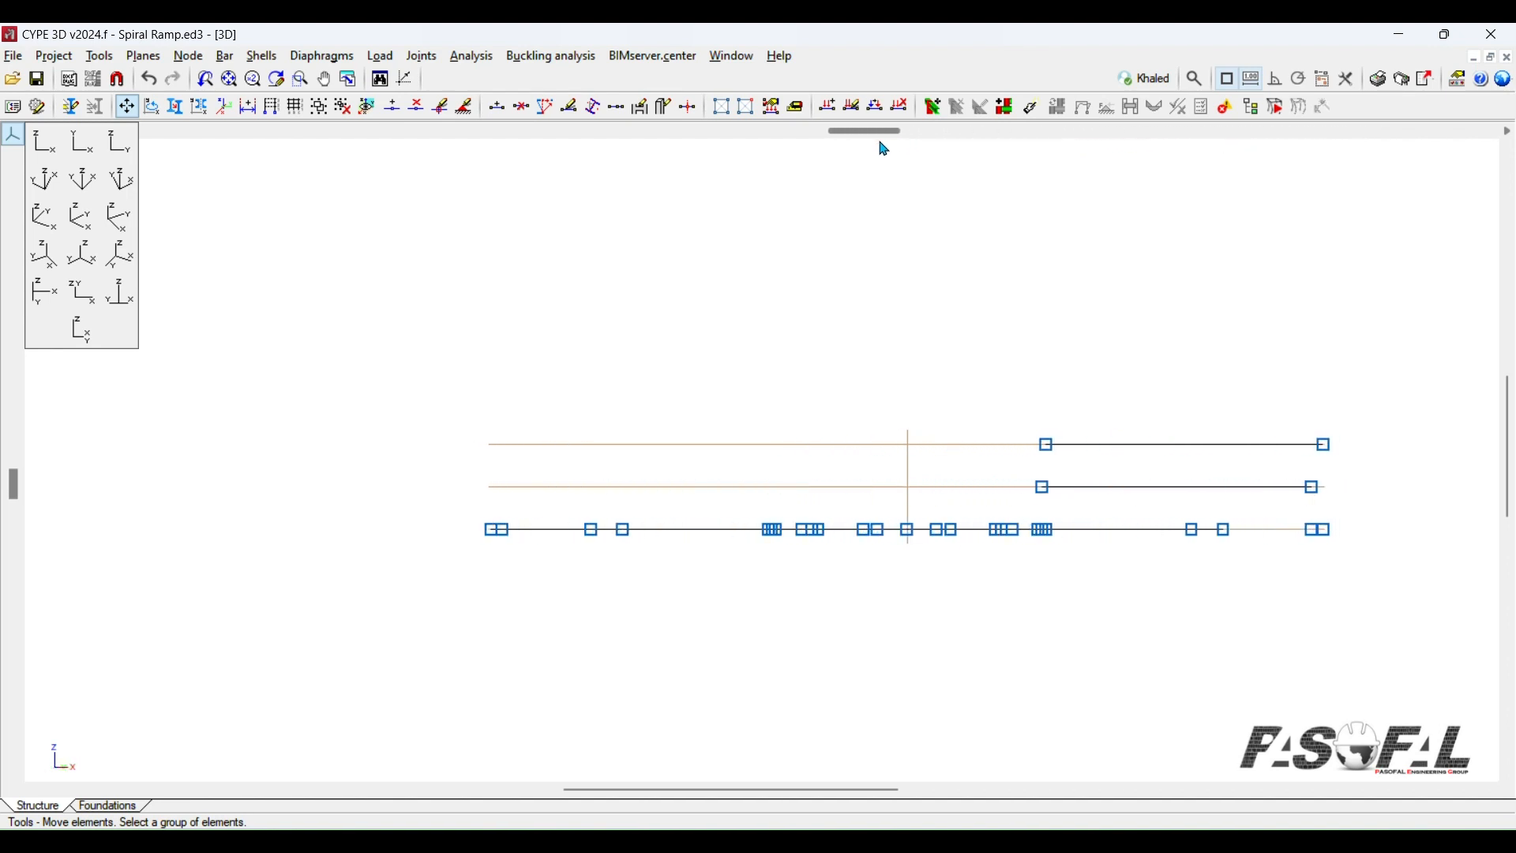
Step: Try to raise the outer 2 m bar of the 60-degree radial by 0.9 m, using the central node as the base point
{"action": "left_click", "coordinate": [85, 207]}
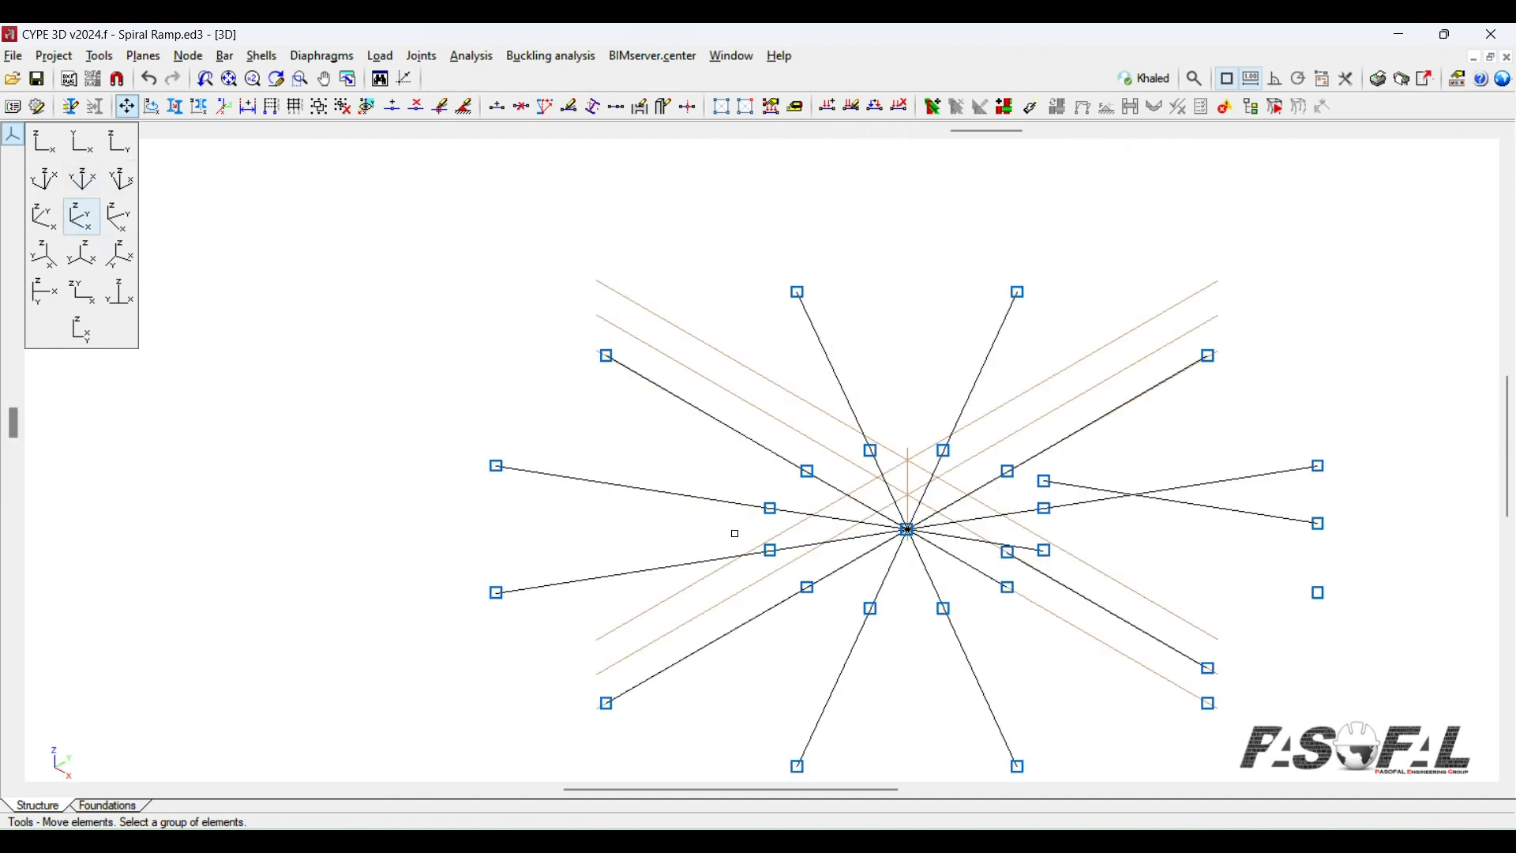
{"action": "mouse_move", "coordinate": [1190, 543]}
{"action": "middle_mouse_down", "text": "shift"}
{"action": "mouse_move", "coordinate": [1145, 581]}
{"action": "mouse_move", "coordinate": [1144, 621]}
{"action": "mouse_move", "coordinate": [1198, 555]}
{"action": "mouse_move", "coordinate": [1191, 568]}
{"action": "mouse_move", "coordinate": [1175, 545]}
{"action": "middle_mouse_up", "text": "shift"}
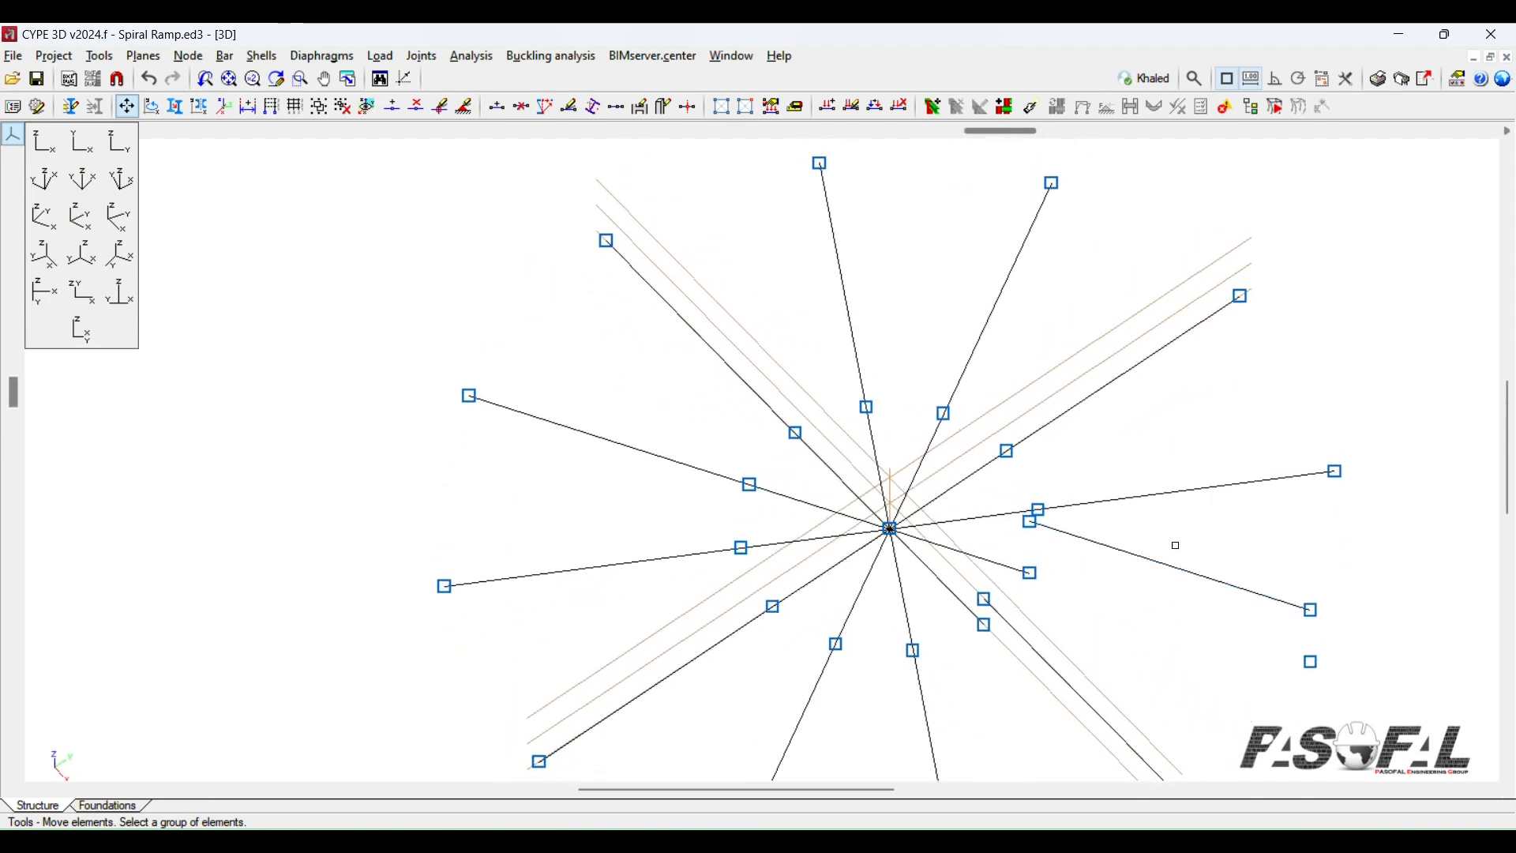
{"action": "right_click", "coordinate": [1222, 532]}
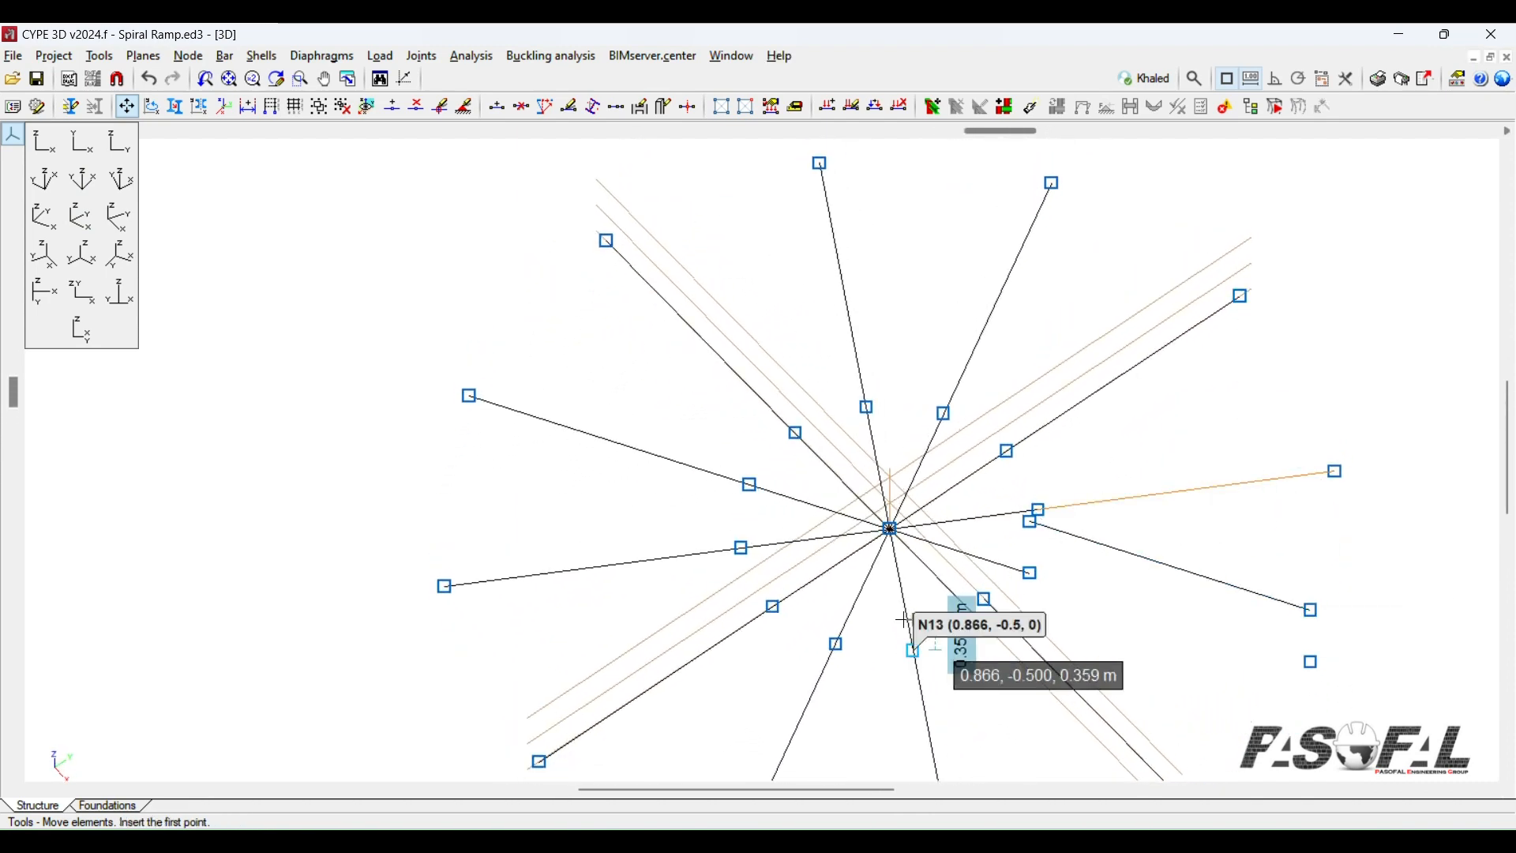
{"action": "scroll", "coordinate": [889, 526], "scroll_direction": "up", "scroll_amount": 3}
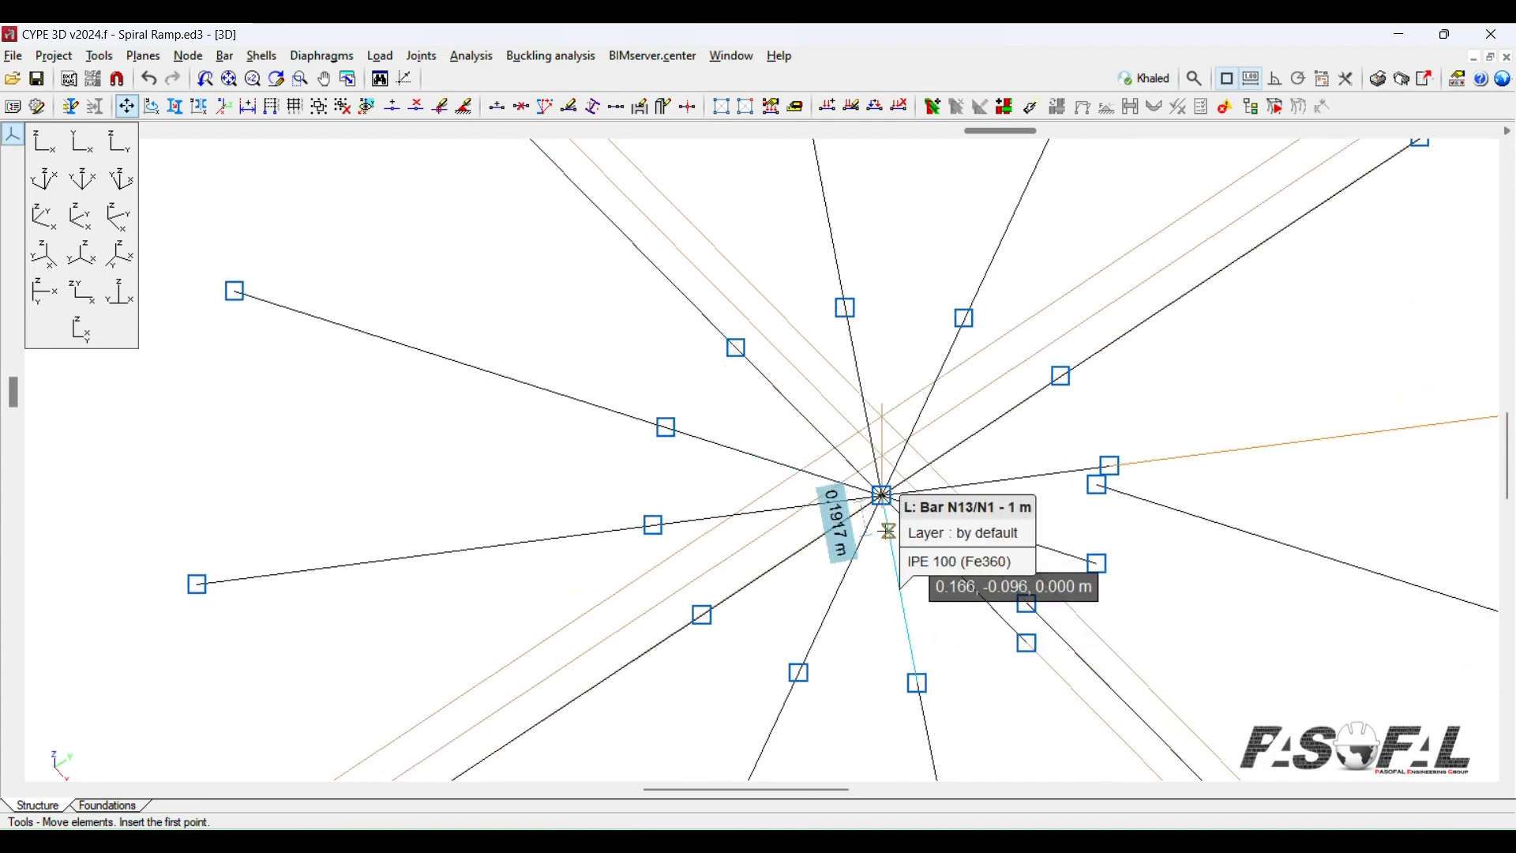
{"action": "middle_click_drag", "start_coordinate": [883, 530], "coordinate": [968, 468], "text": "shift"}
{"action": "scroll", "coordinate": [909, 491], "scroll_direction": "up", "scroll_amount": 2}
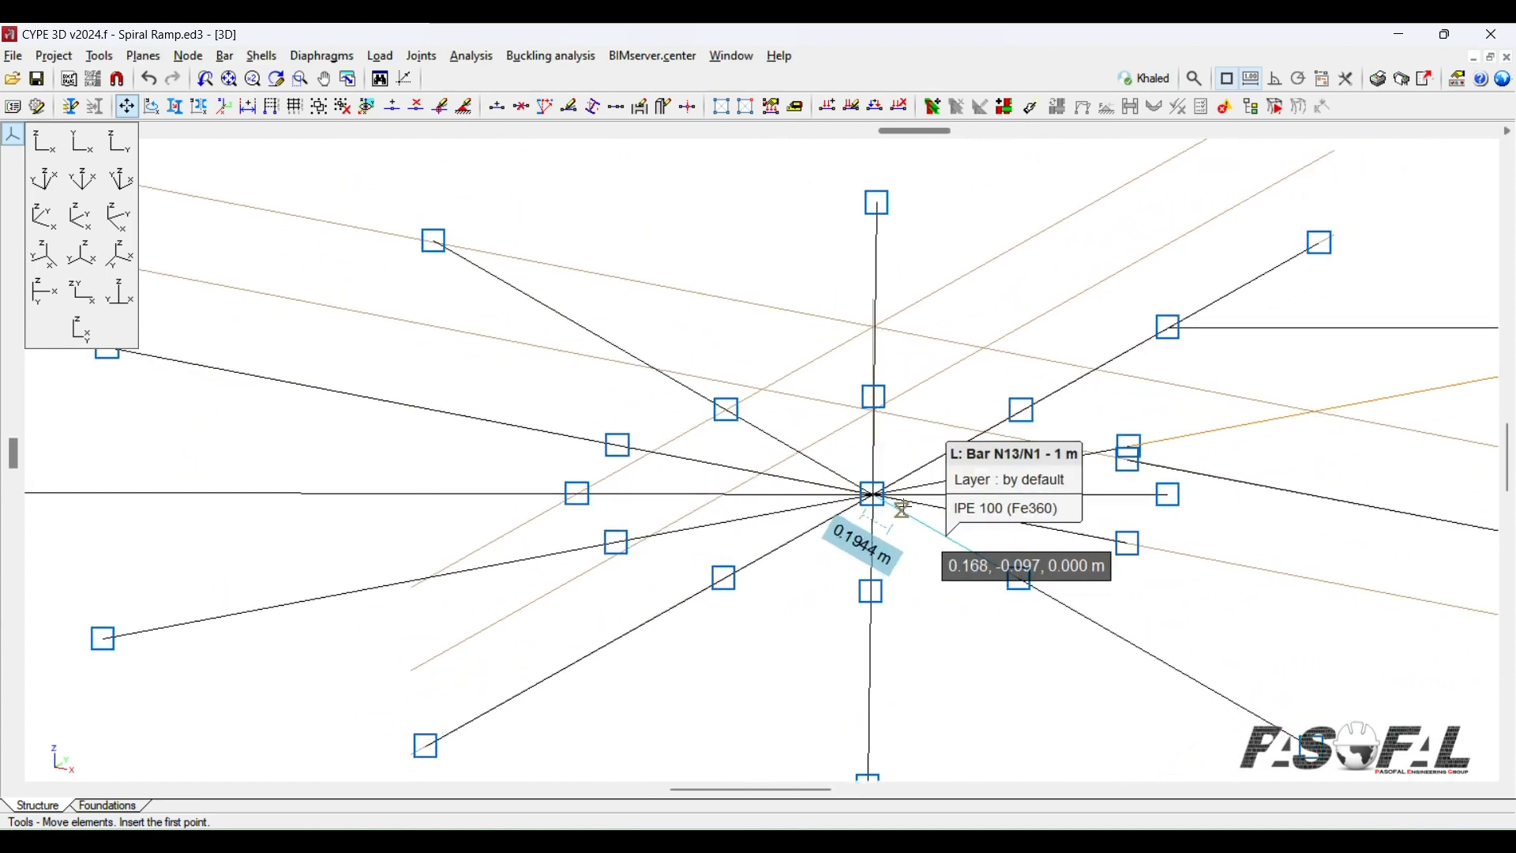
{"action": "left_click", "coordinate": [873, 495]}
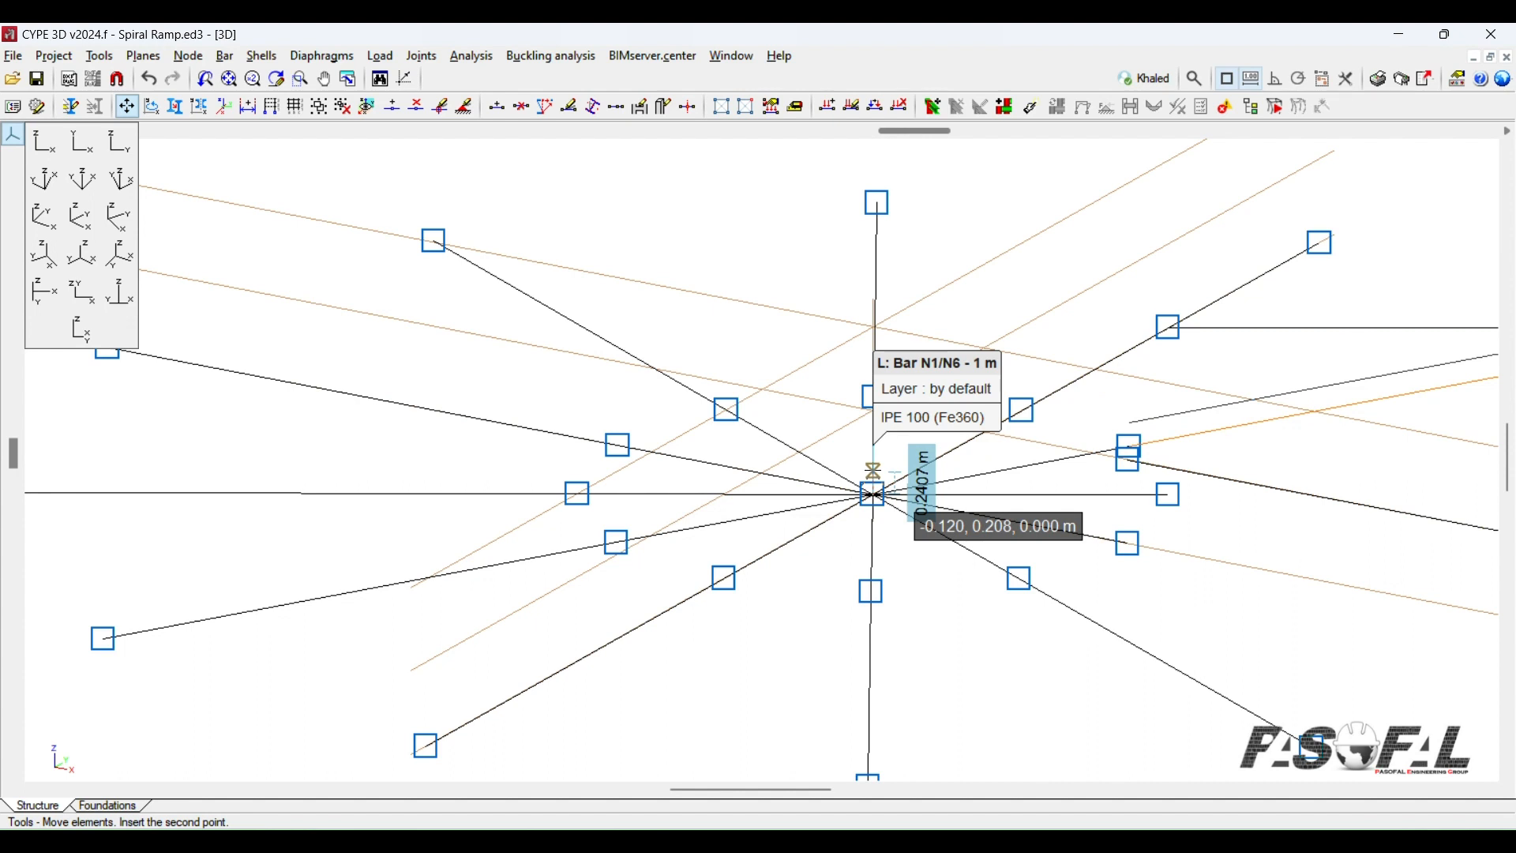
{"action": "left_click", "coordinate": [873, 471]}
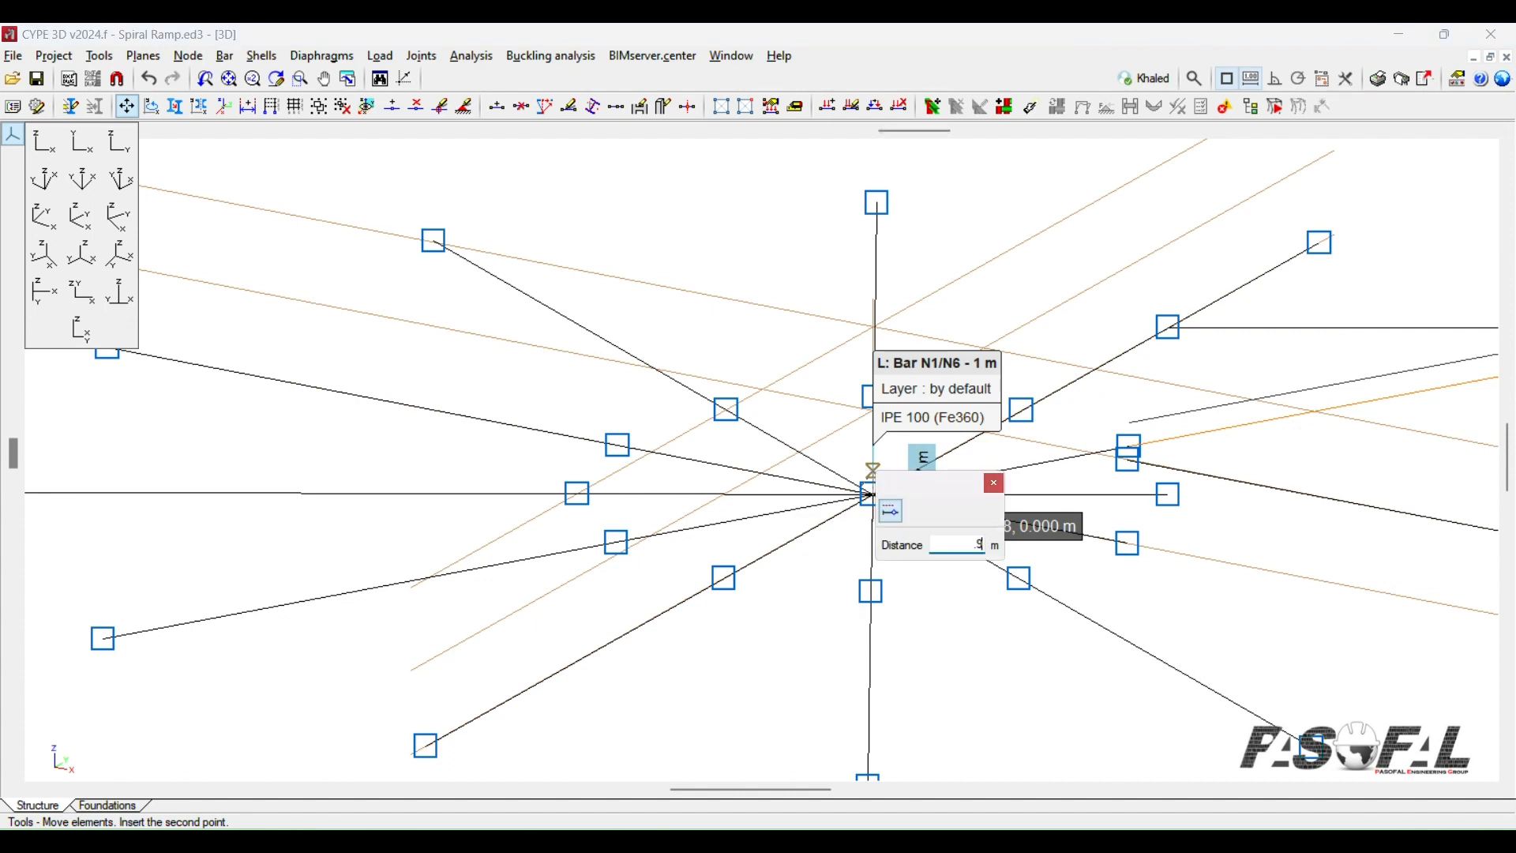
{"action": "key", "text": "Return"}
{"action": "scroll", "coordinate": [748, 585], "scroll_direction": "down", "scroll_amount": 2}
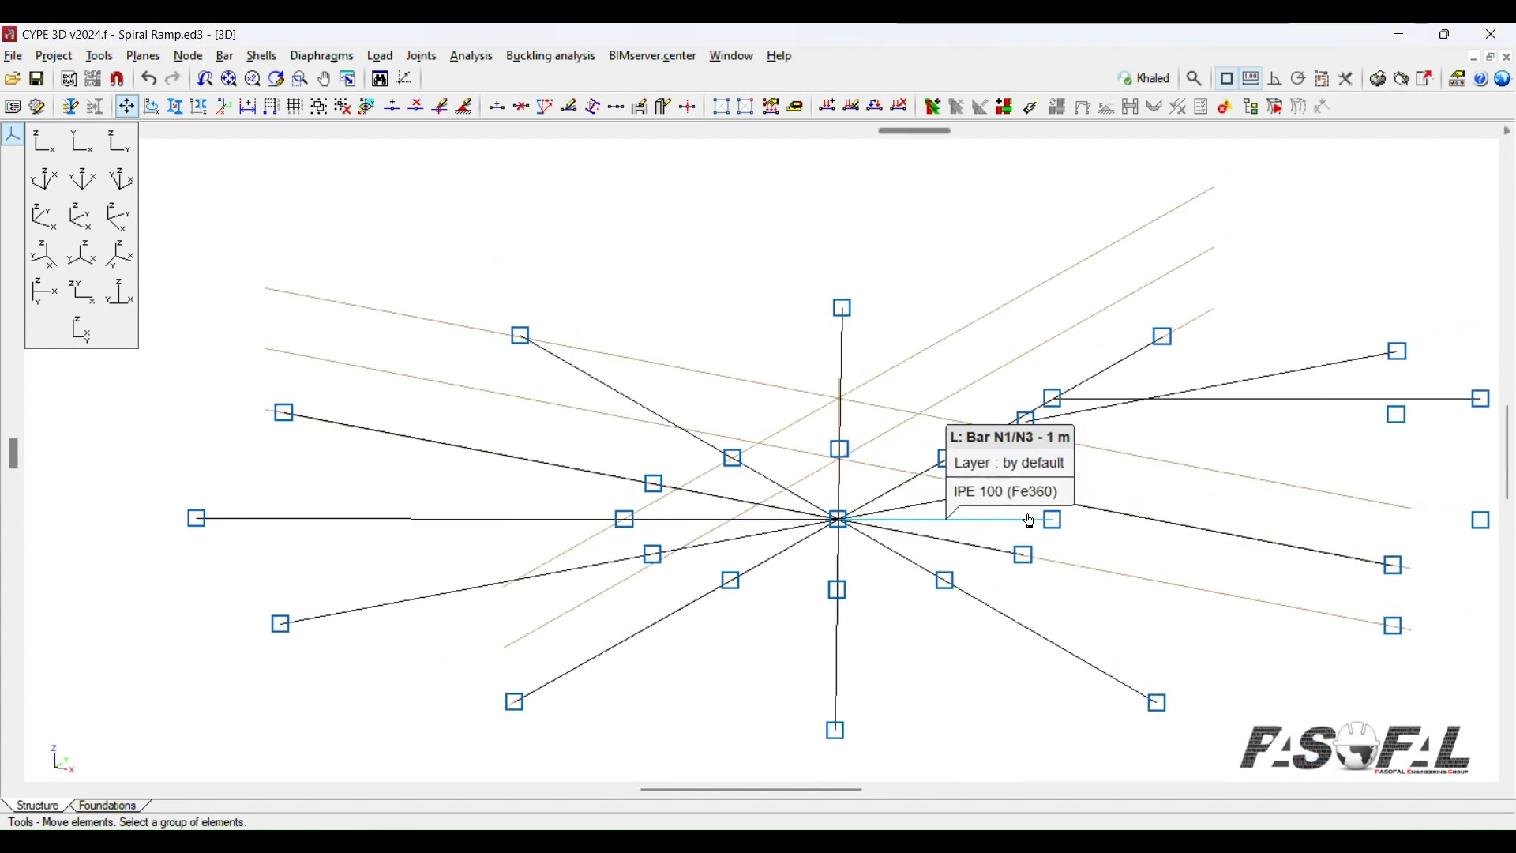
Step: Move the outer 2 m bar of the 90-degree radial 1.2 m vertically upward from the central node
{"action": "left_click", "coordinate": [1125, 367]}
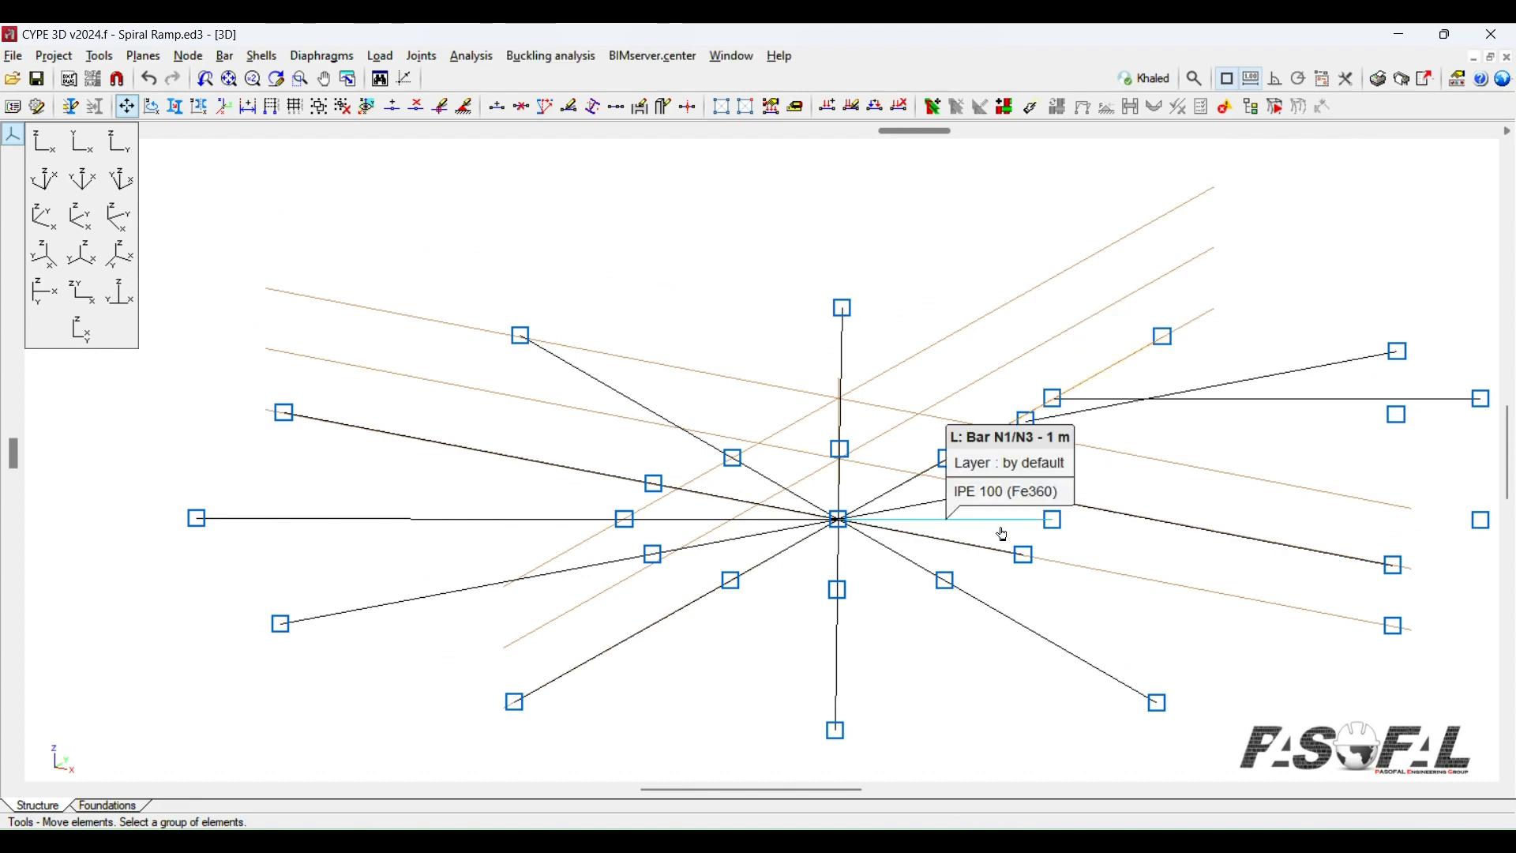
{"action": "right_click", "coordinate": [1149, 625]}
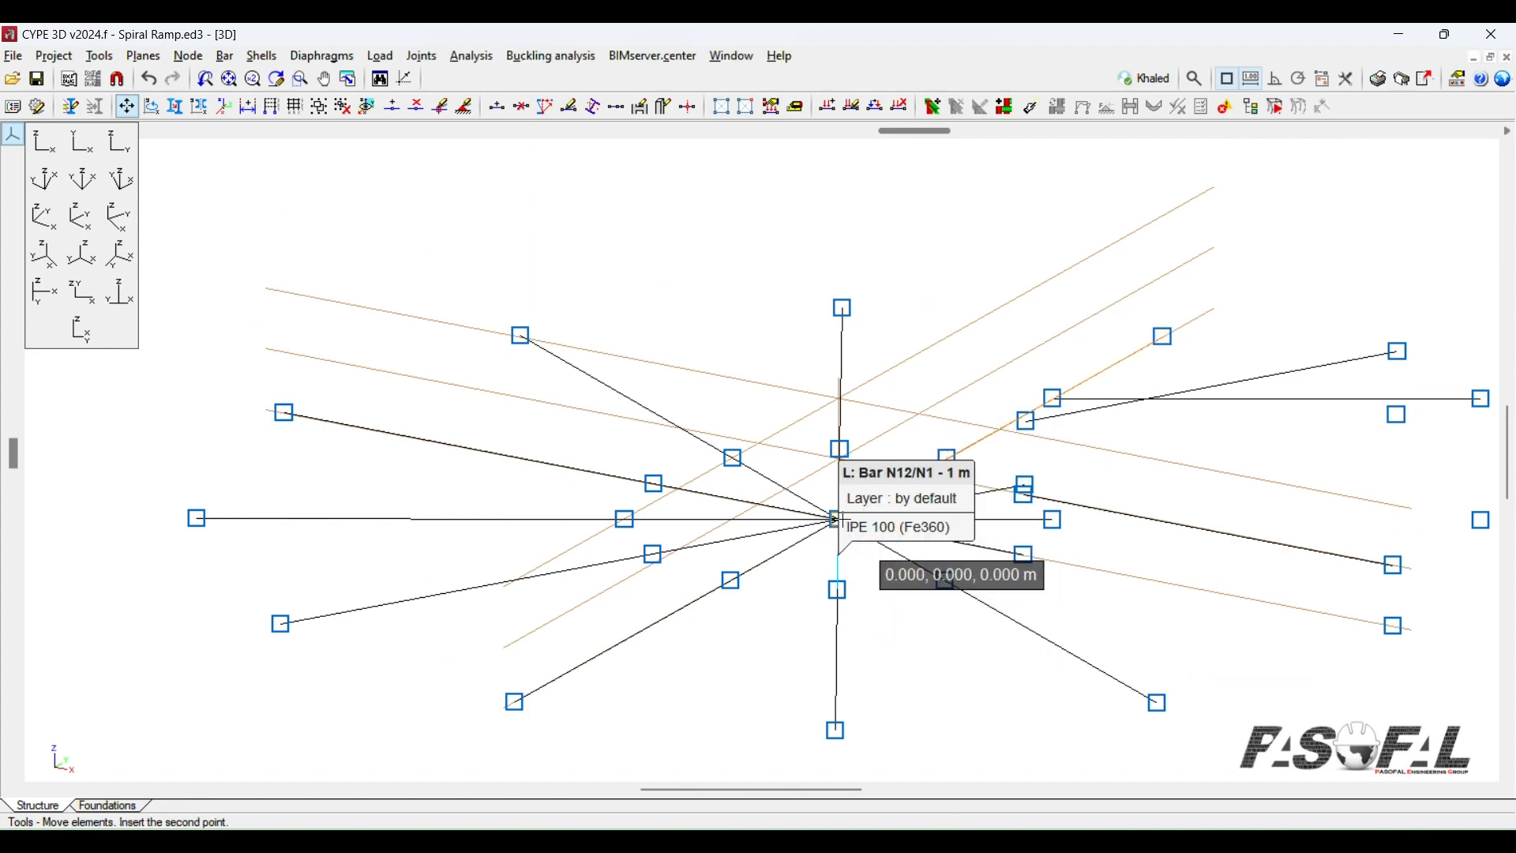
{"action": "scroll", "coordinate": [843, 519], "scroll_direction": "up", "scroll_amount": 2}
{"action": "middle_click_drag", "start_coordinate": [881, 498], "coordinate": [844, 490], "text": "shift"}
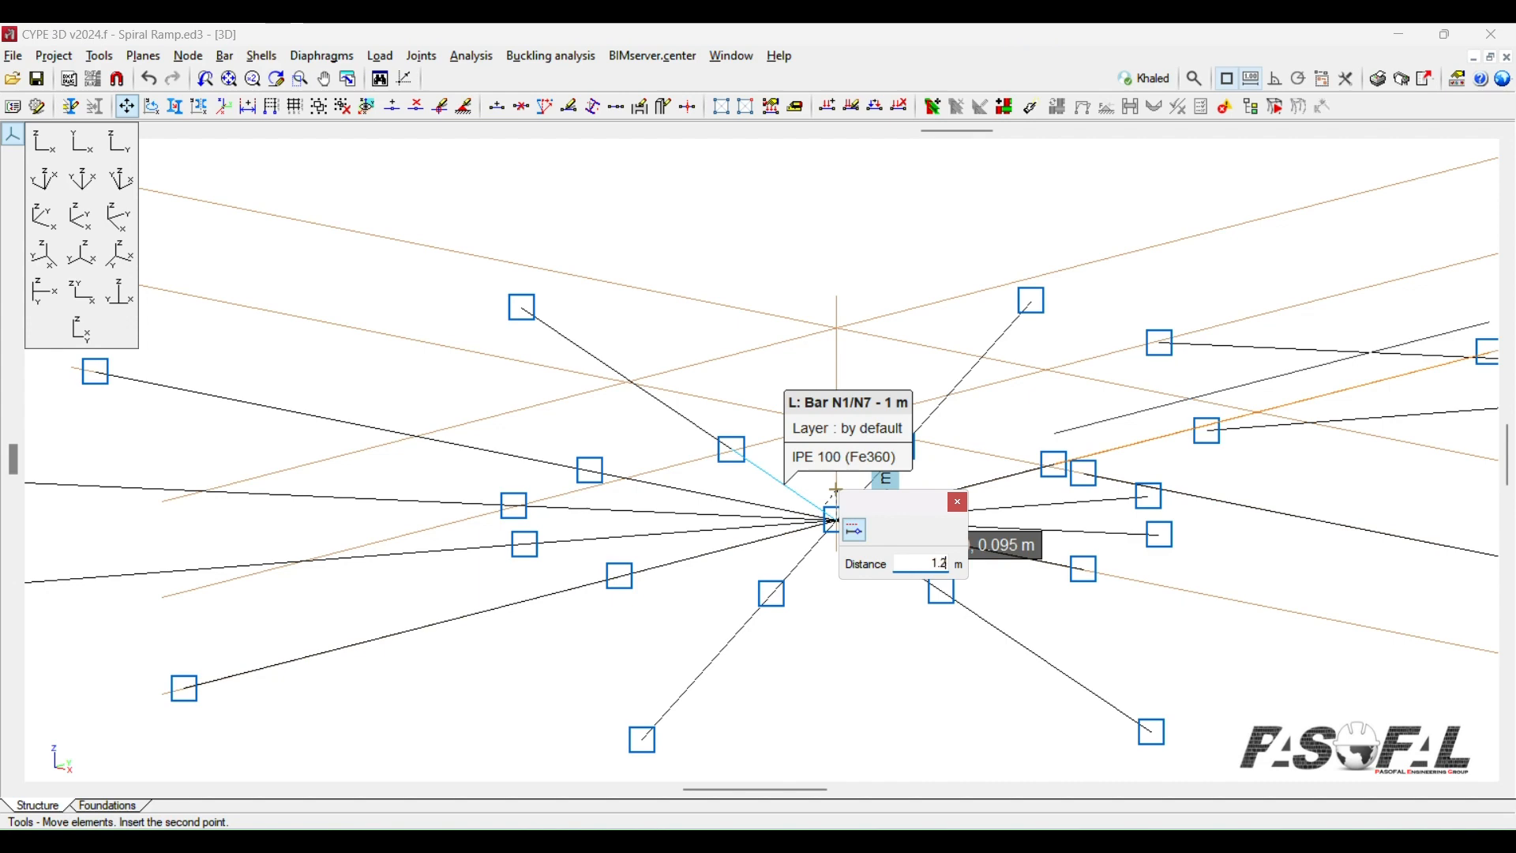
{"action": "key", "text": "Return"}
{"action": "scroll", "coordinate": [893, 616], "scroll_direction": "down", "scroll_amount": 2}
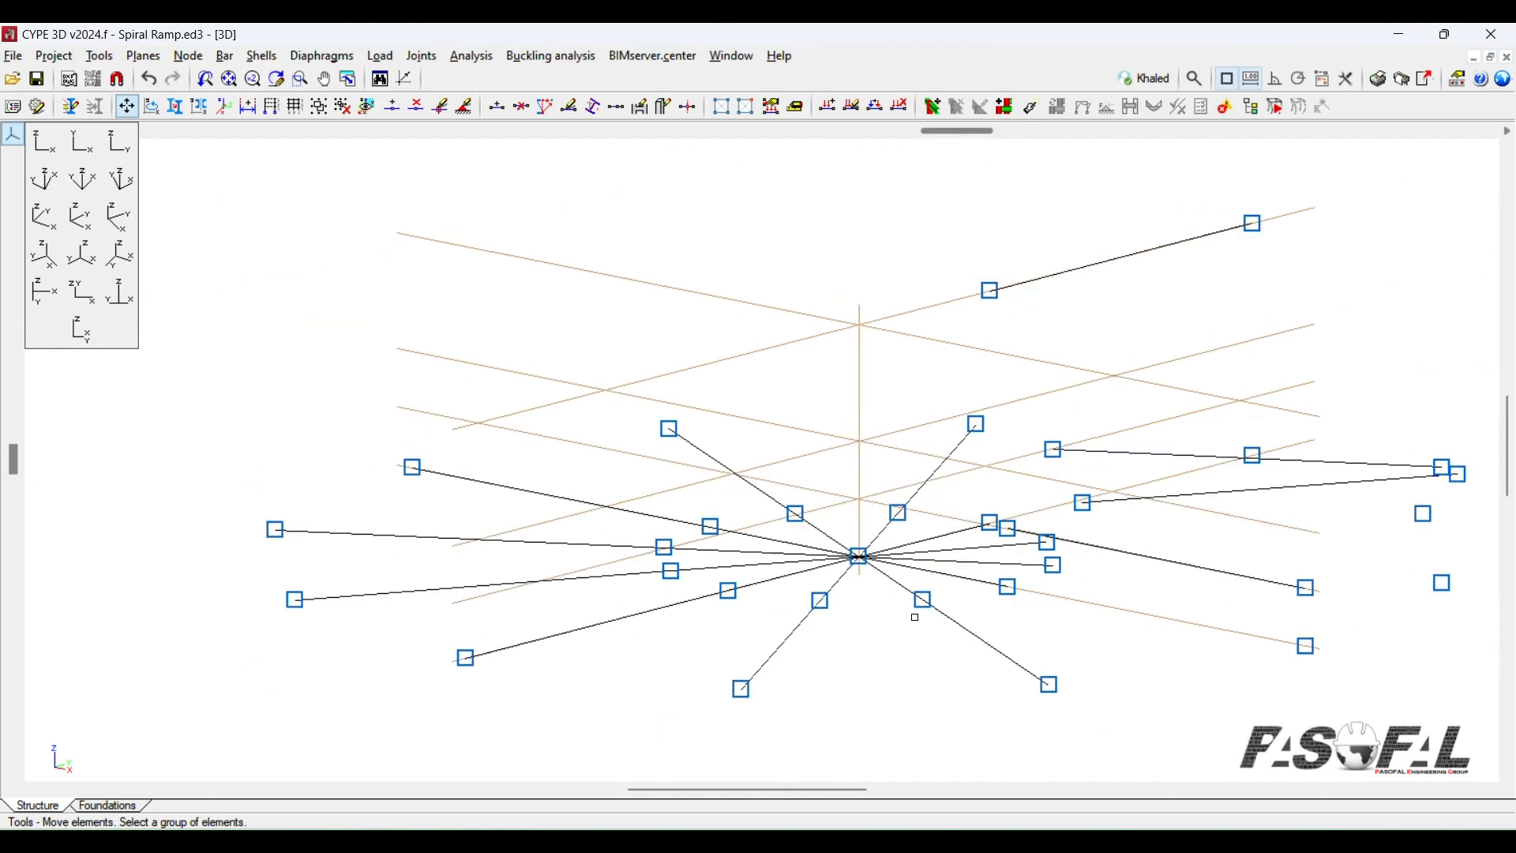
Step: Undo the moves of the 90-degree and 60-degree radials' outer bars
{"action": "scroll", "coordinate": [914, 613], "scroll_direction": "up", "scroll_amount": 4}
{"action": "scroll", "coordinate": [914, 613], "scroll_direction": "down", "scroll_amount": 4}
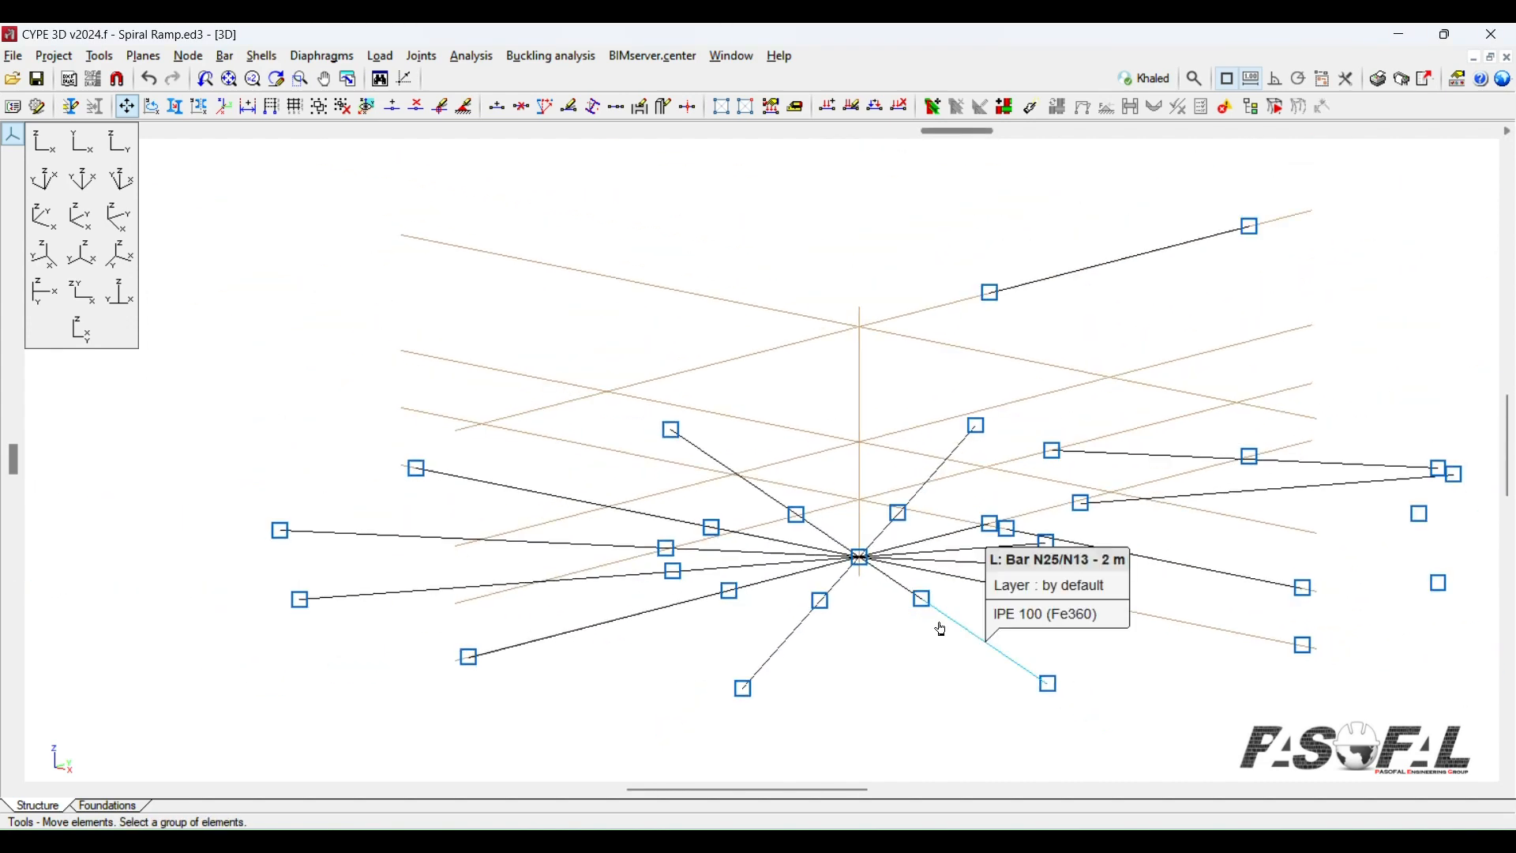
{"action": "middle_click_drag", "start_coordinate": [1181, 627], "coordinate": [1135, 605]}
{"action": "left_click", "coordinate": [148, 79]}
{"action": "left_click", "coordinate": [126, 106]}
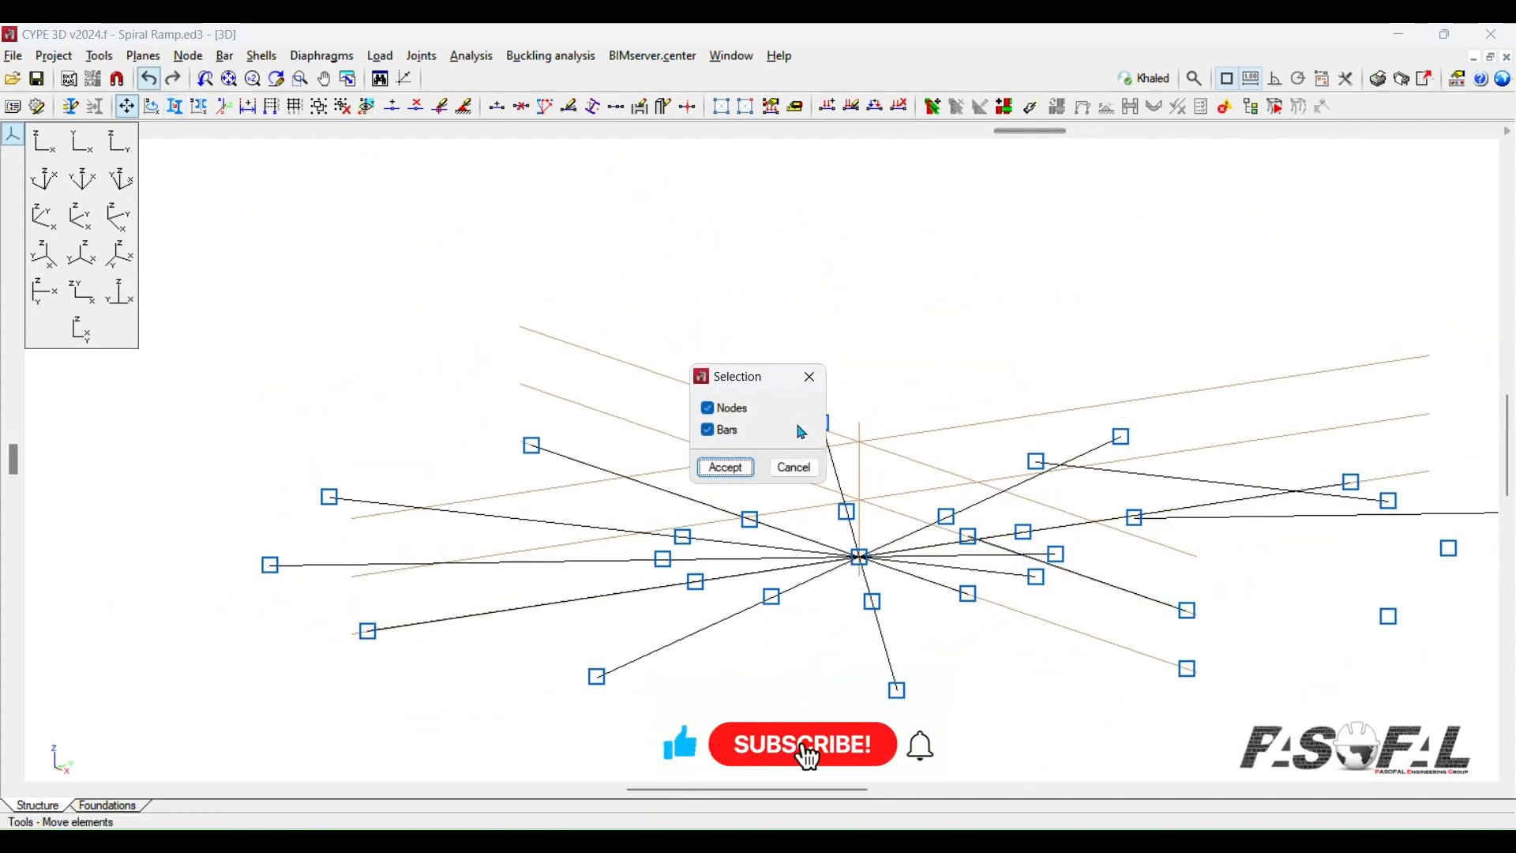
{"action": "left_click", "coordinate": [731, 467]}
{"action": "scroll", "coordinate": [1023, 565], "scroll_direction": "up", "scroll_amount": 2}
{"action": "middle_click_drag", "start_coordinate": [1023, 566], "coordinate": [1137, 522]}
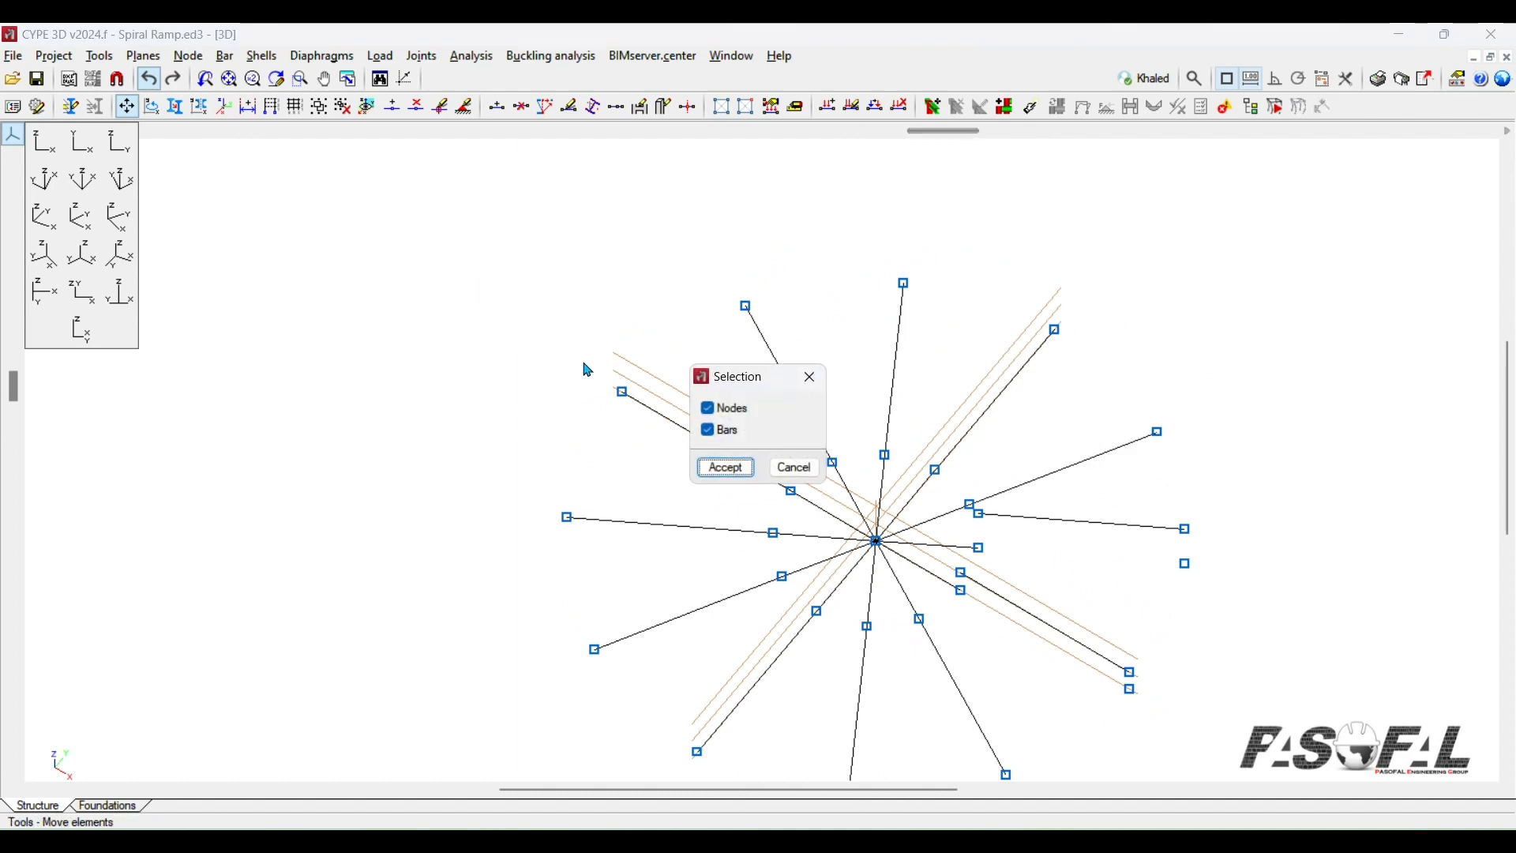
{"action": "left_click", "coordinate": [794, 469]}
Step: Move the outer 2 m bar of the 60-degree radial 0.9 m vertically upward, using the central node as the base point
{"action": "scroll", "coordinate": [1056, 495], "scroll_direction": "up", "scroll_amount": 5}
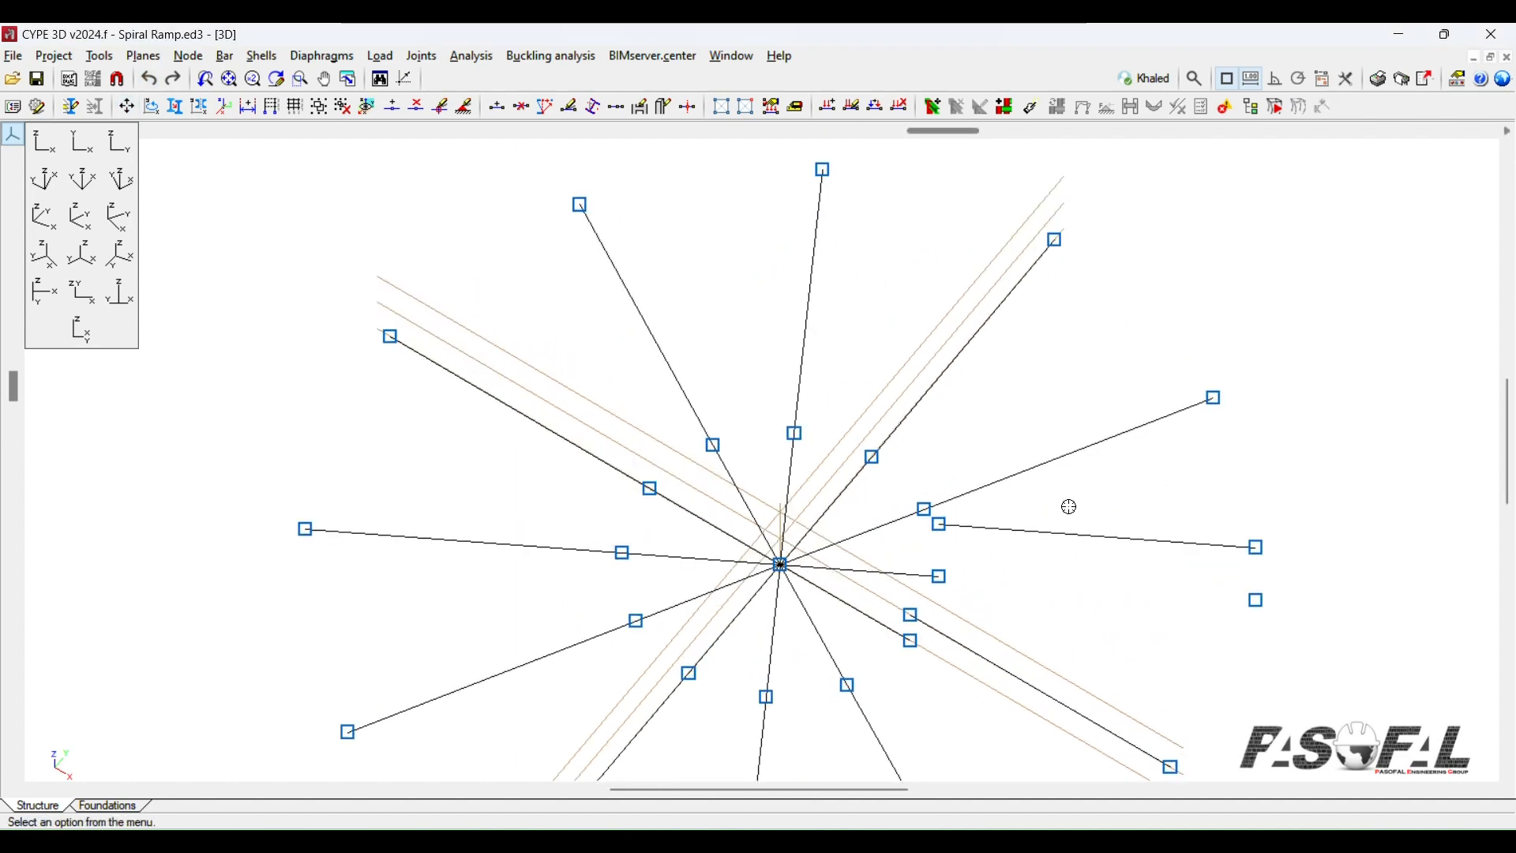
{"action": "middle_click_drag", "start_coordinate": [1054, 556], "coordinate": [1040, 507]}
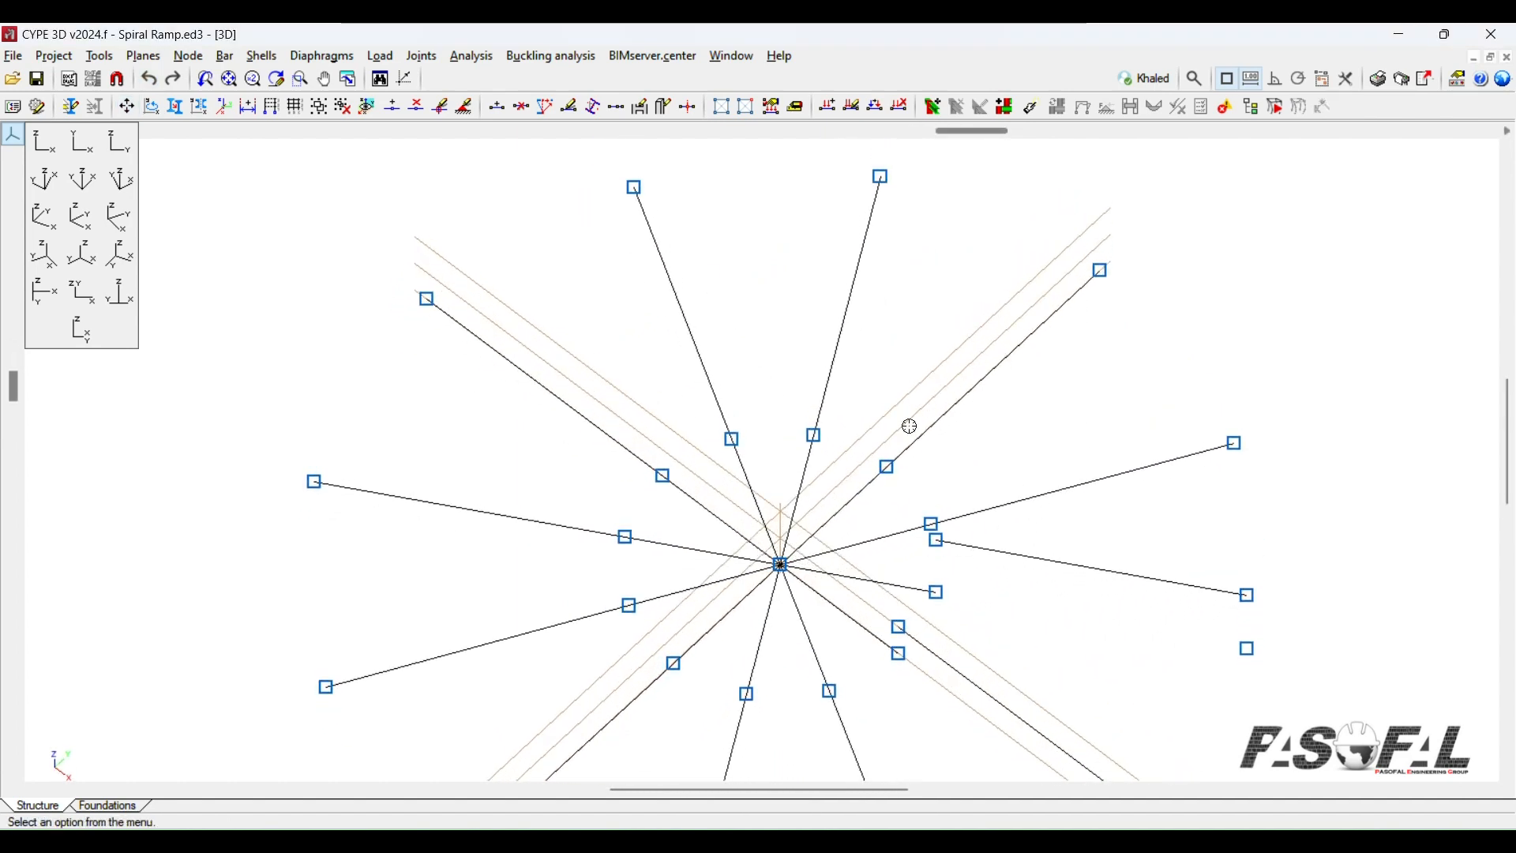
{"action": "left_click", "coordinate": [99, 56]}
{"action": "left_click", "coordinate": [158, 133]}
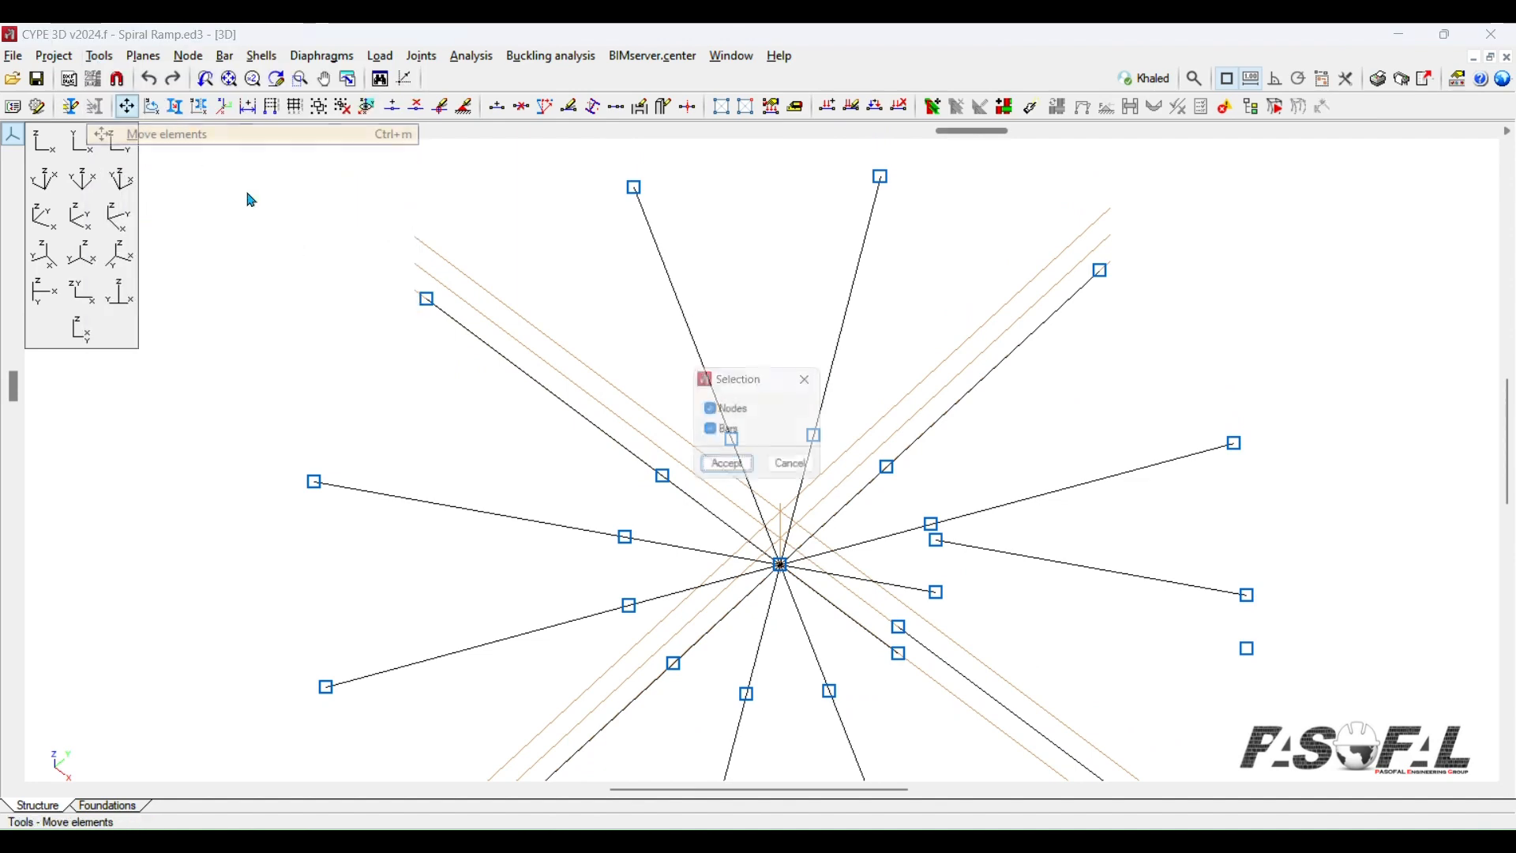
{"action": "left_click", "coordinate": [739, 468]}
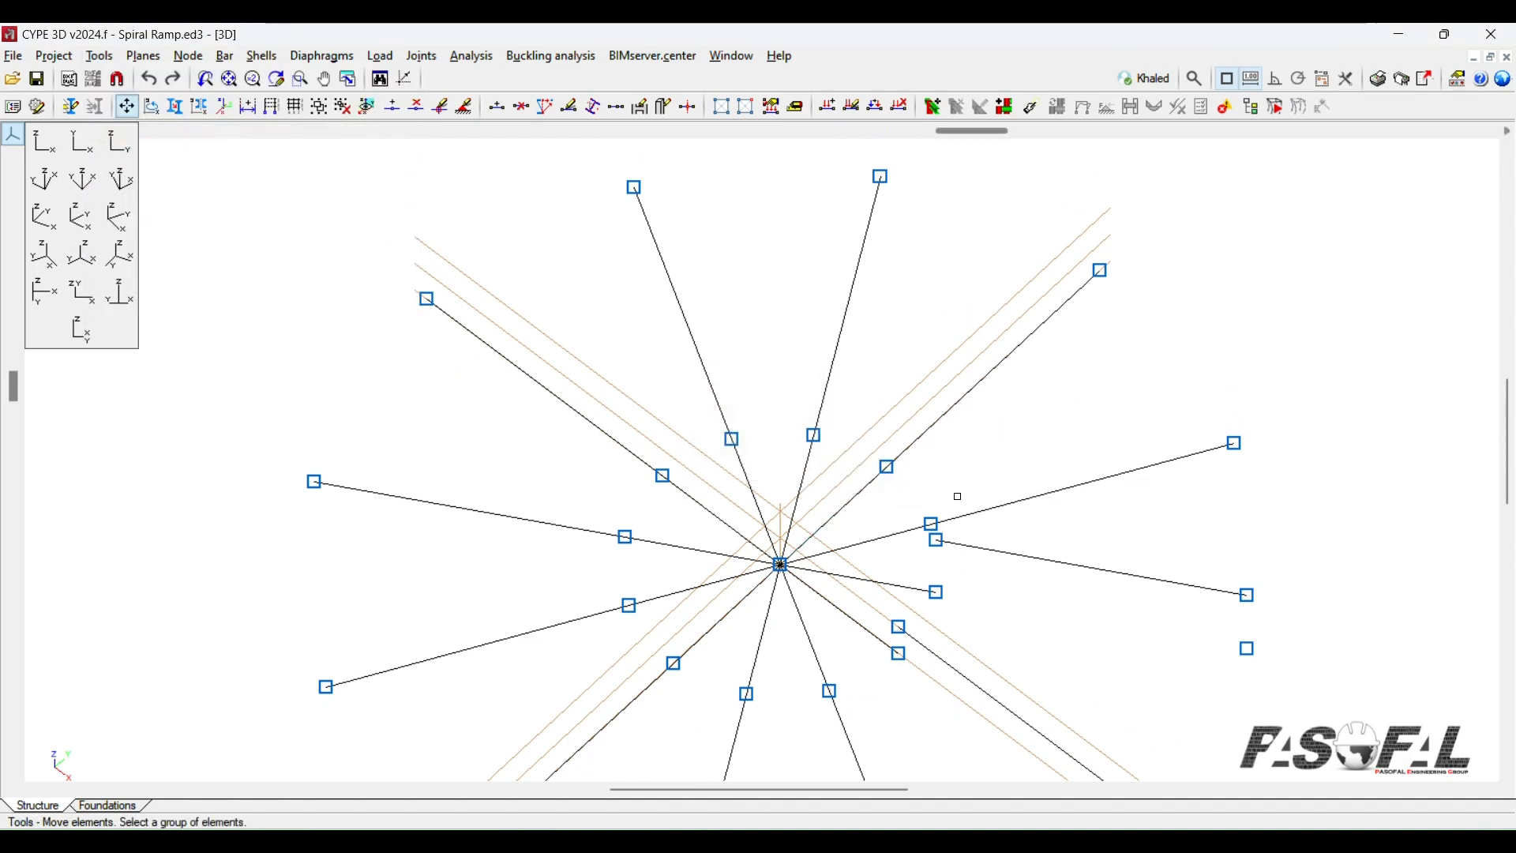
{"action": "left_click", "coordinate": [1059, 500]}
{"action": "right_click", "coordinate": [1174, 542]}
{"action": "middle_click_drag", "start_coordinate": [869, 644], "coordinate": [789, 574]}
{"action": "left_click", "coordinate": [777, 559]}
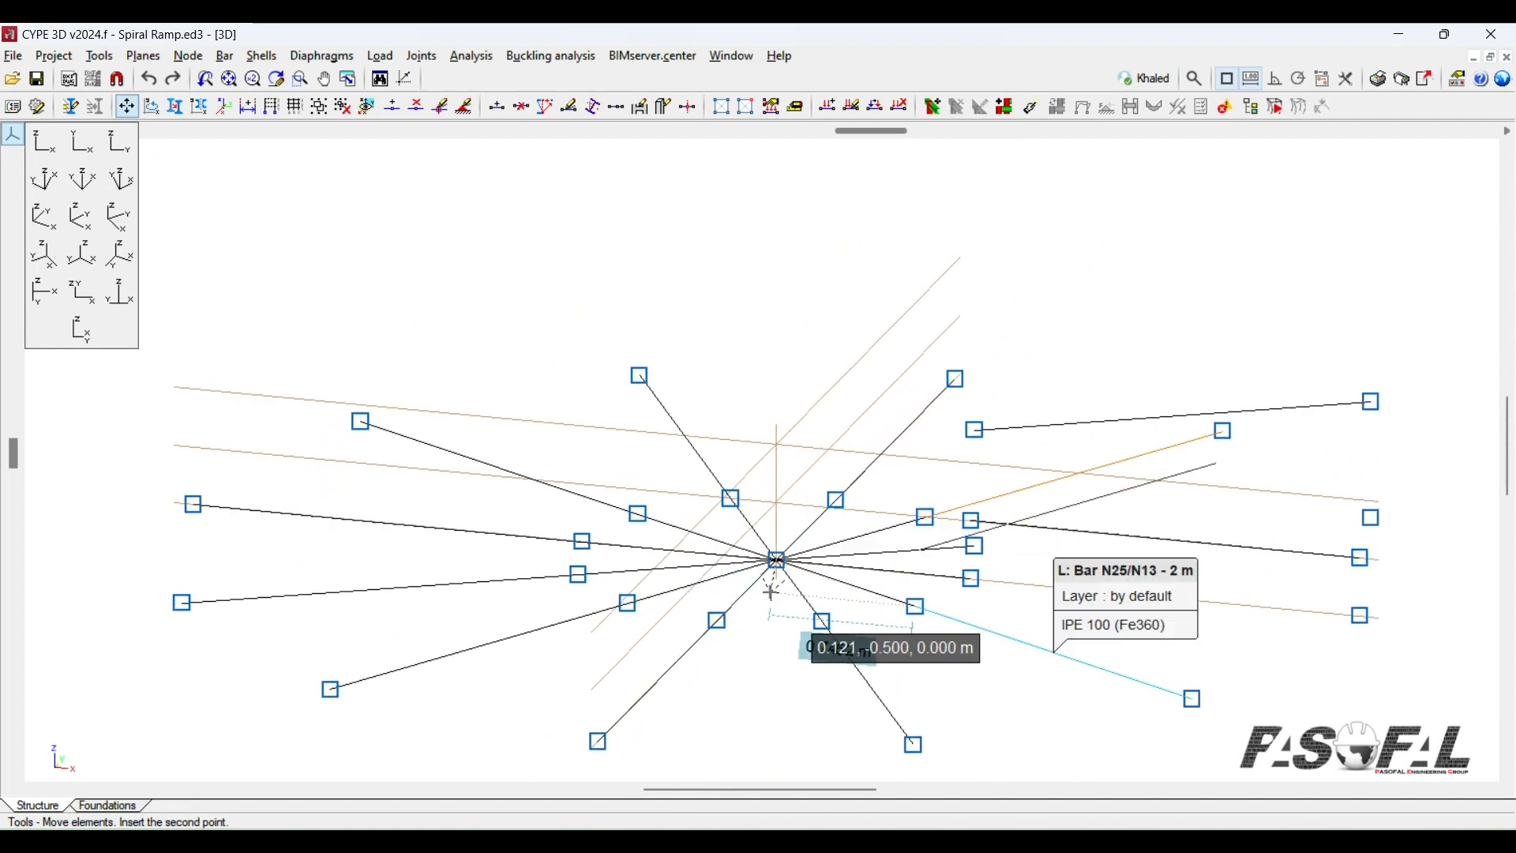
{"action": "scroll", "coordinate": [774, 568], "scroll_direction": "up", "scroll_amount": 5}
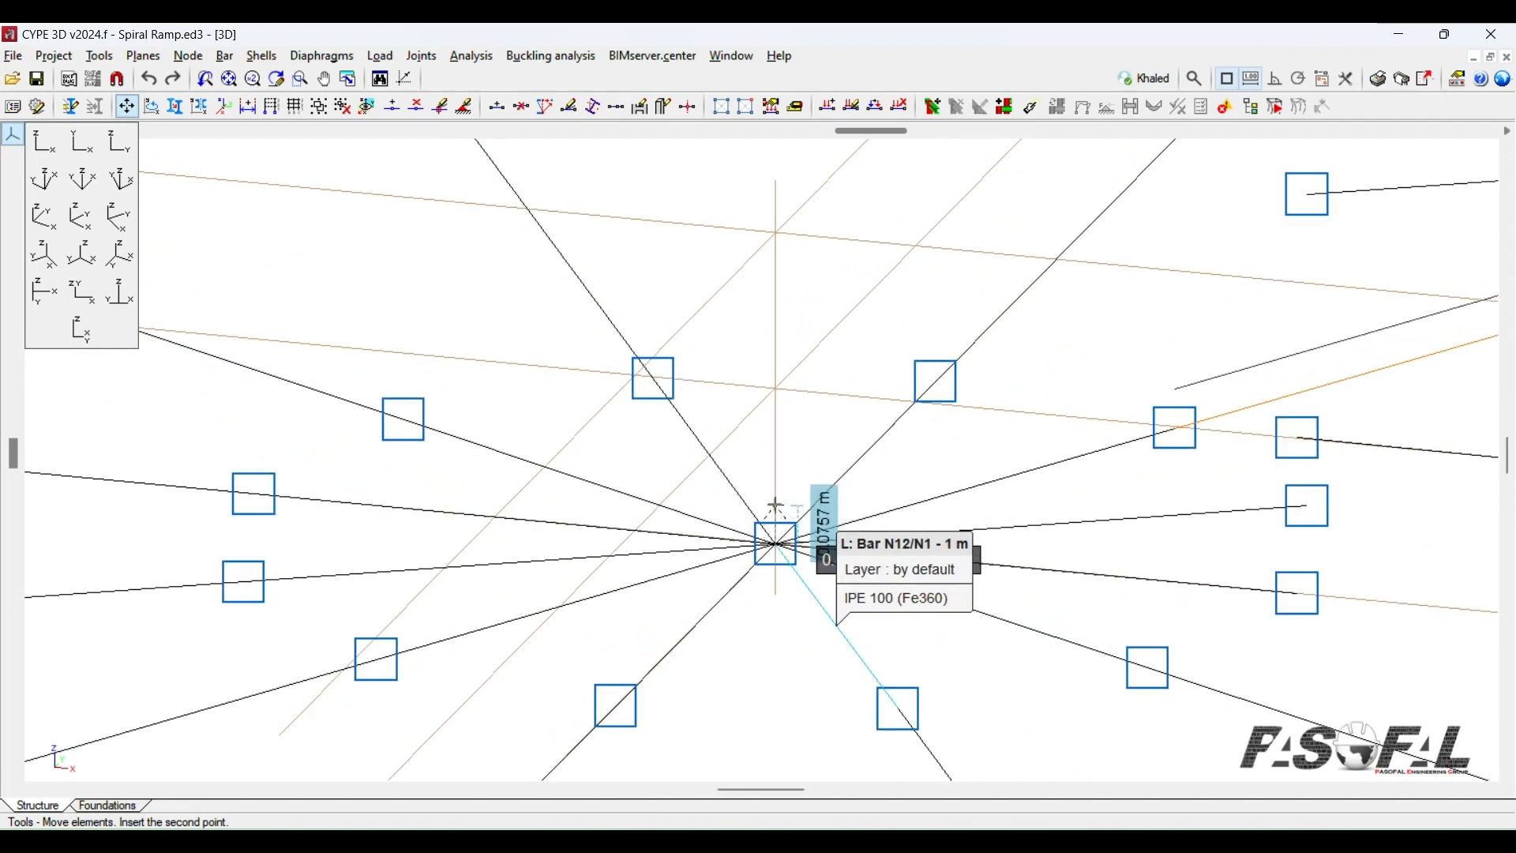
{"action": "left_click", "coordinate": [775, 505]}
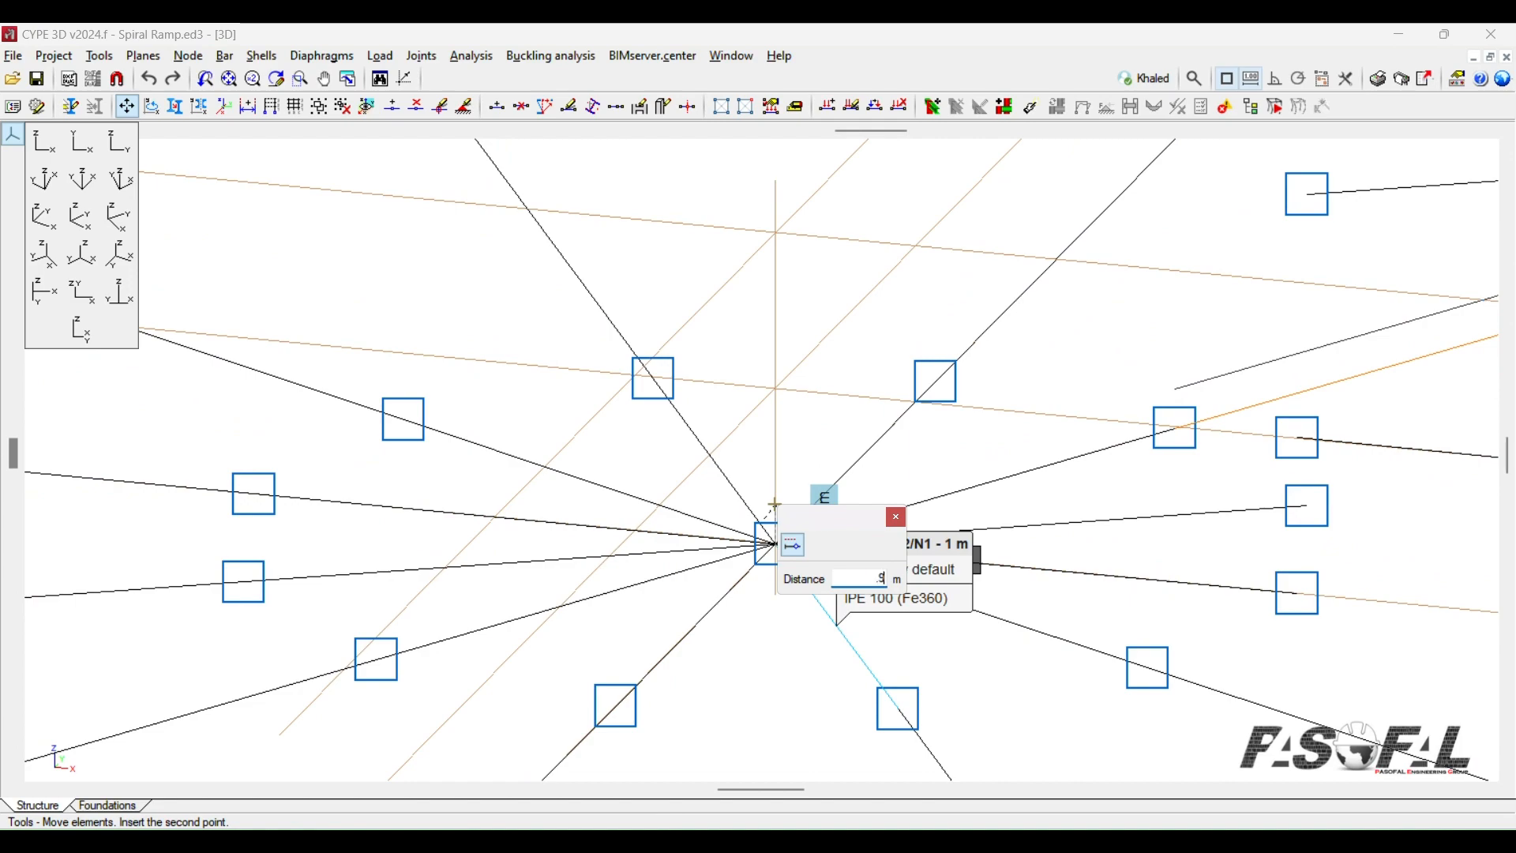
{"action": "key", "text": "Return"}
{"action": "scroll", "coordinate": [773, 543], "scroll_direction": "down", "scroll_amount": 5}
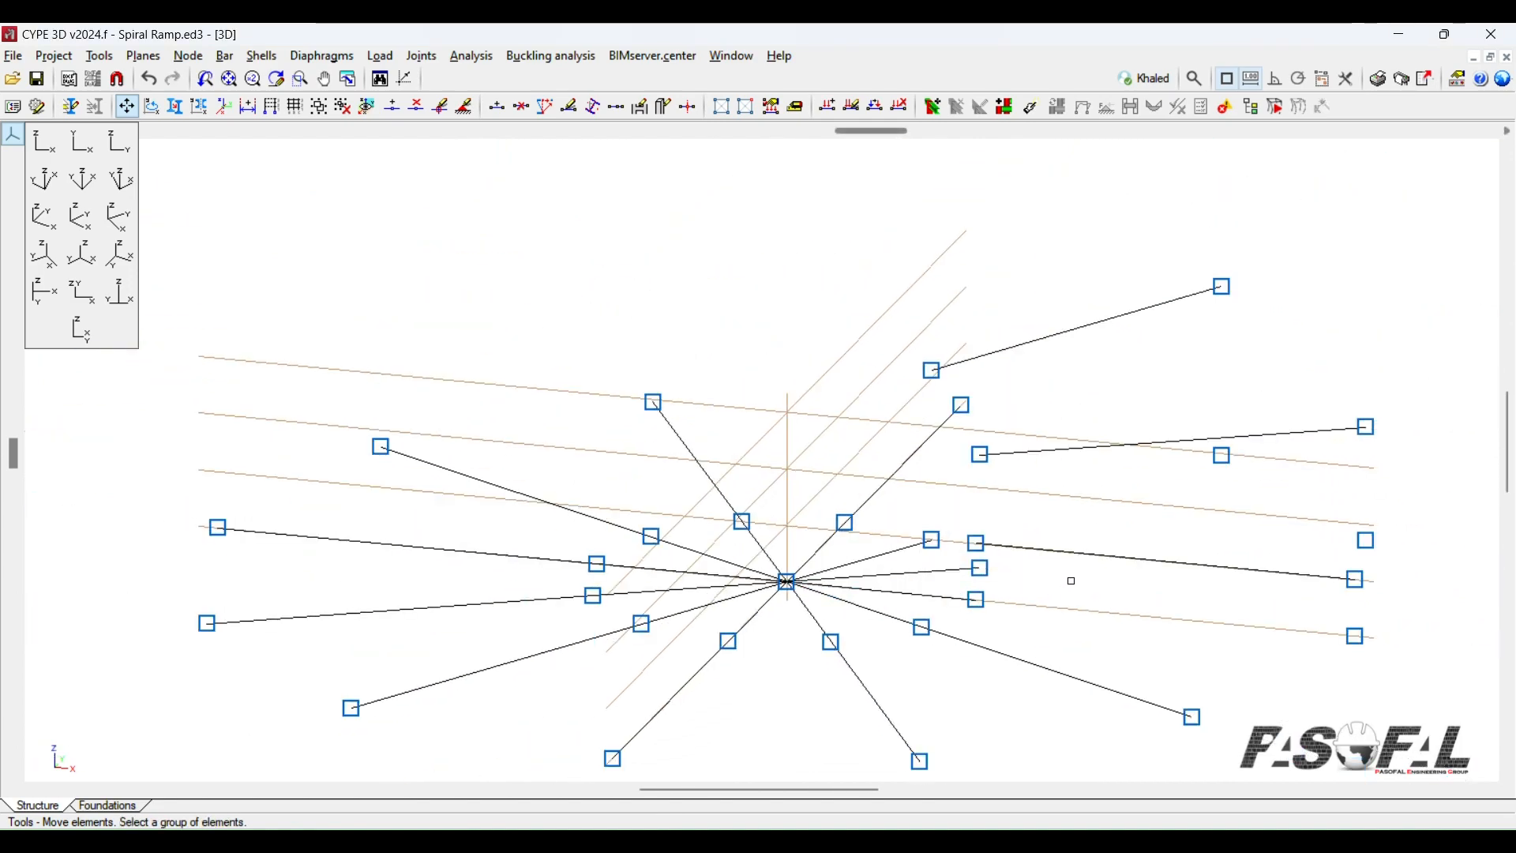
Step: Raise the outer 2 m bar of the 90-degree radial 1.2 m along the vertical axis through the central node
{"action": "middle_click_drag", "start_coordinate": [1071, 580], "coordinate": [1056, 525], "text": "shift"}
{"action": "left_click", "coordinate": [1075, 404]}
{"action": "right_click", "coordinate": [1117, 419]}
{"action": "scroll", "coordinate": [772, 616], "scroll_direction": "up", "scroll_amount": 2}
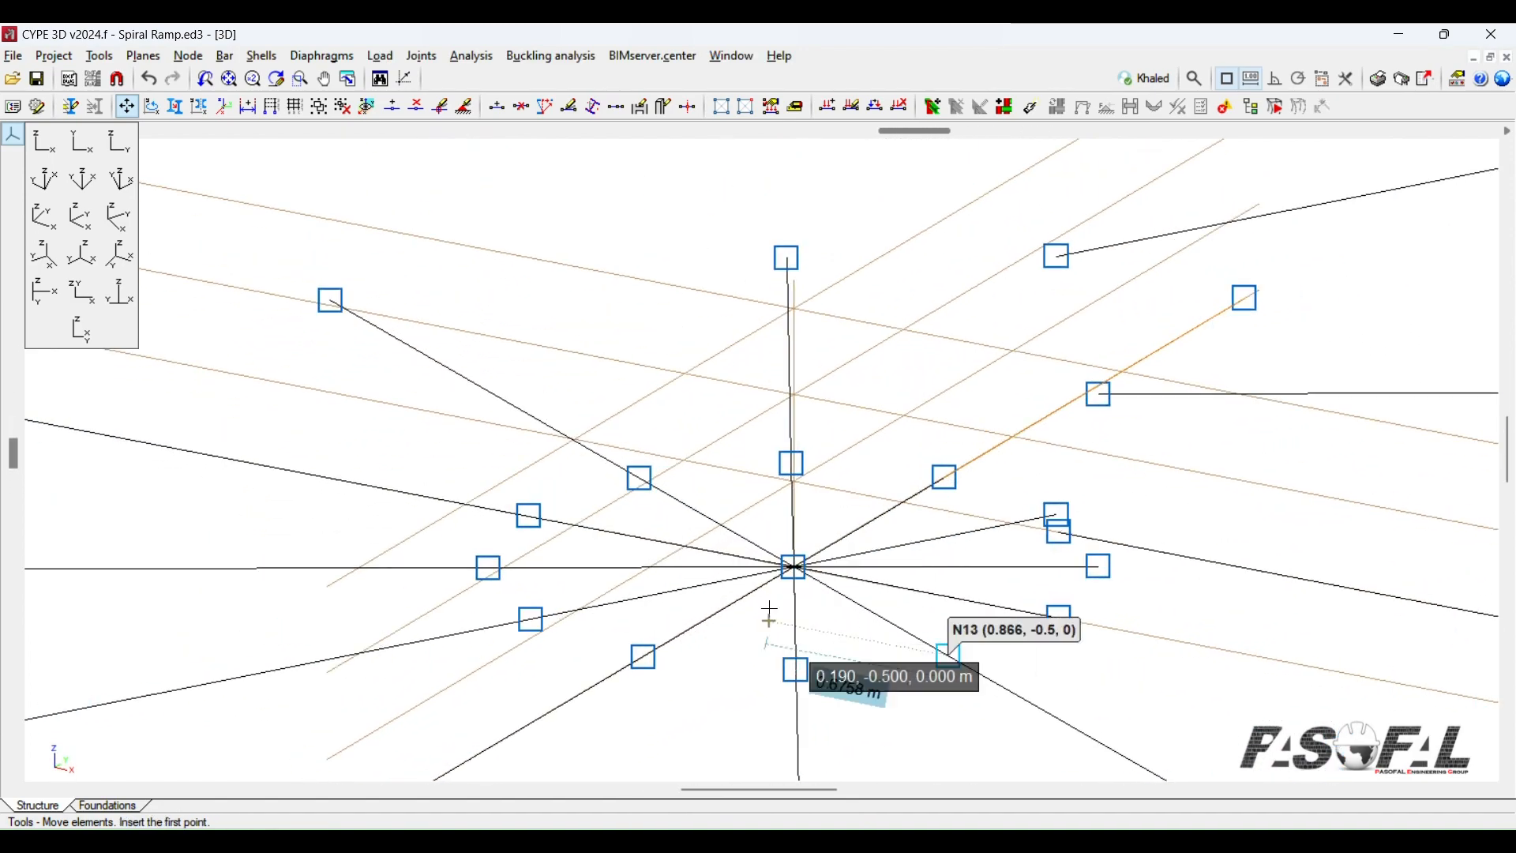
{"action": "middle_click_drag", "start_coordinate": [768, 616], "coordinate": [837, 609], "text": "shift"}
{"action": "scroll", "coordinate": [797, 575], "scroll_direction": "up", "scroll_amount": 1}
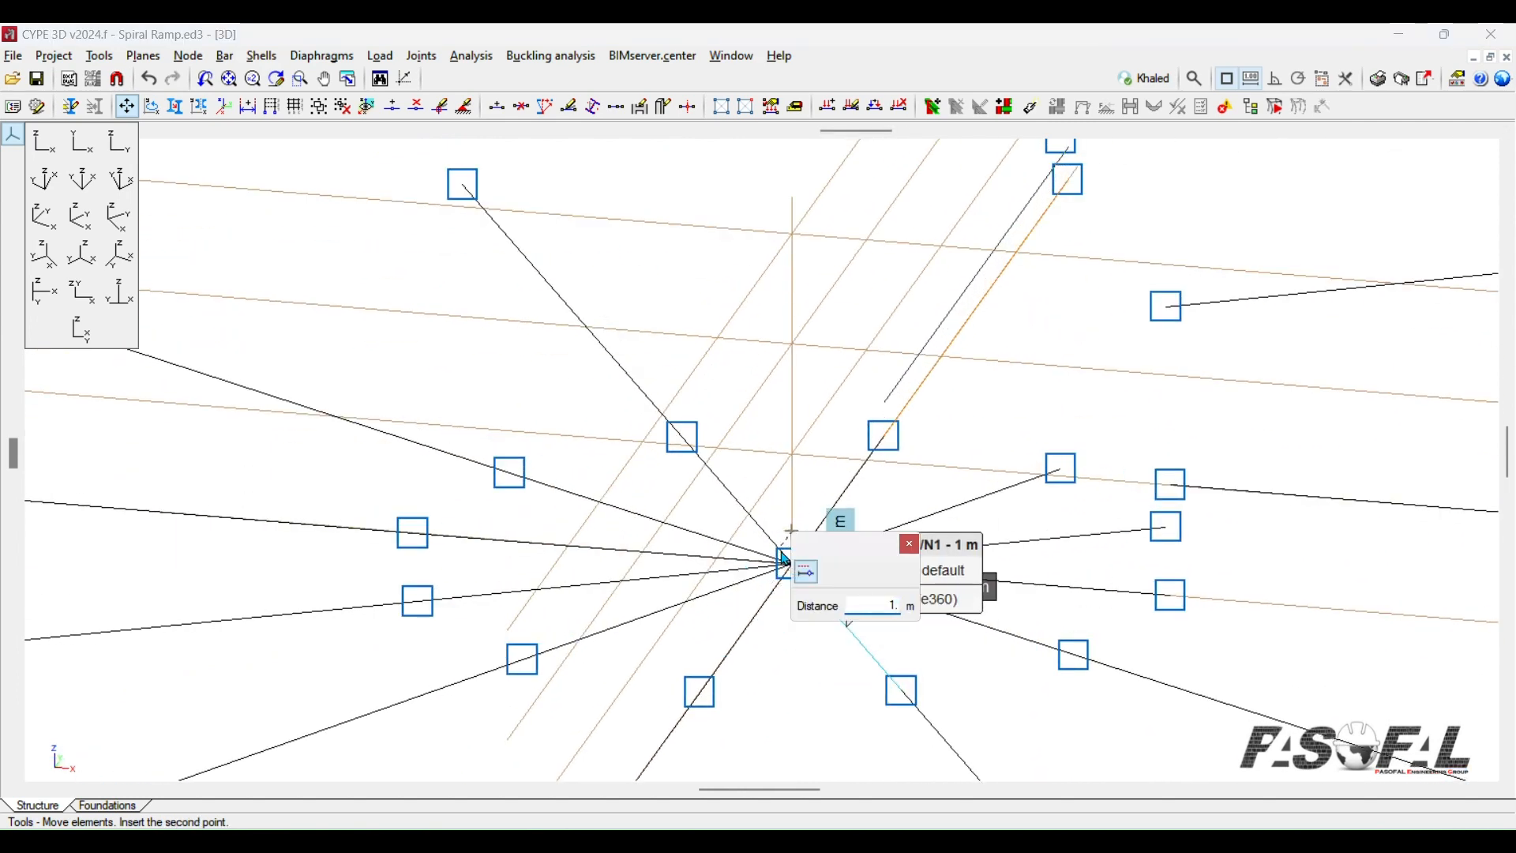
{"action": "left_click", "coordinate": [781, 551]}
{"action": "scroll", "coordinate": [814, 568], "scroll_direction": "down", "scroll_amount": 3}
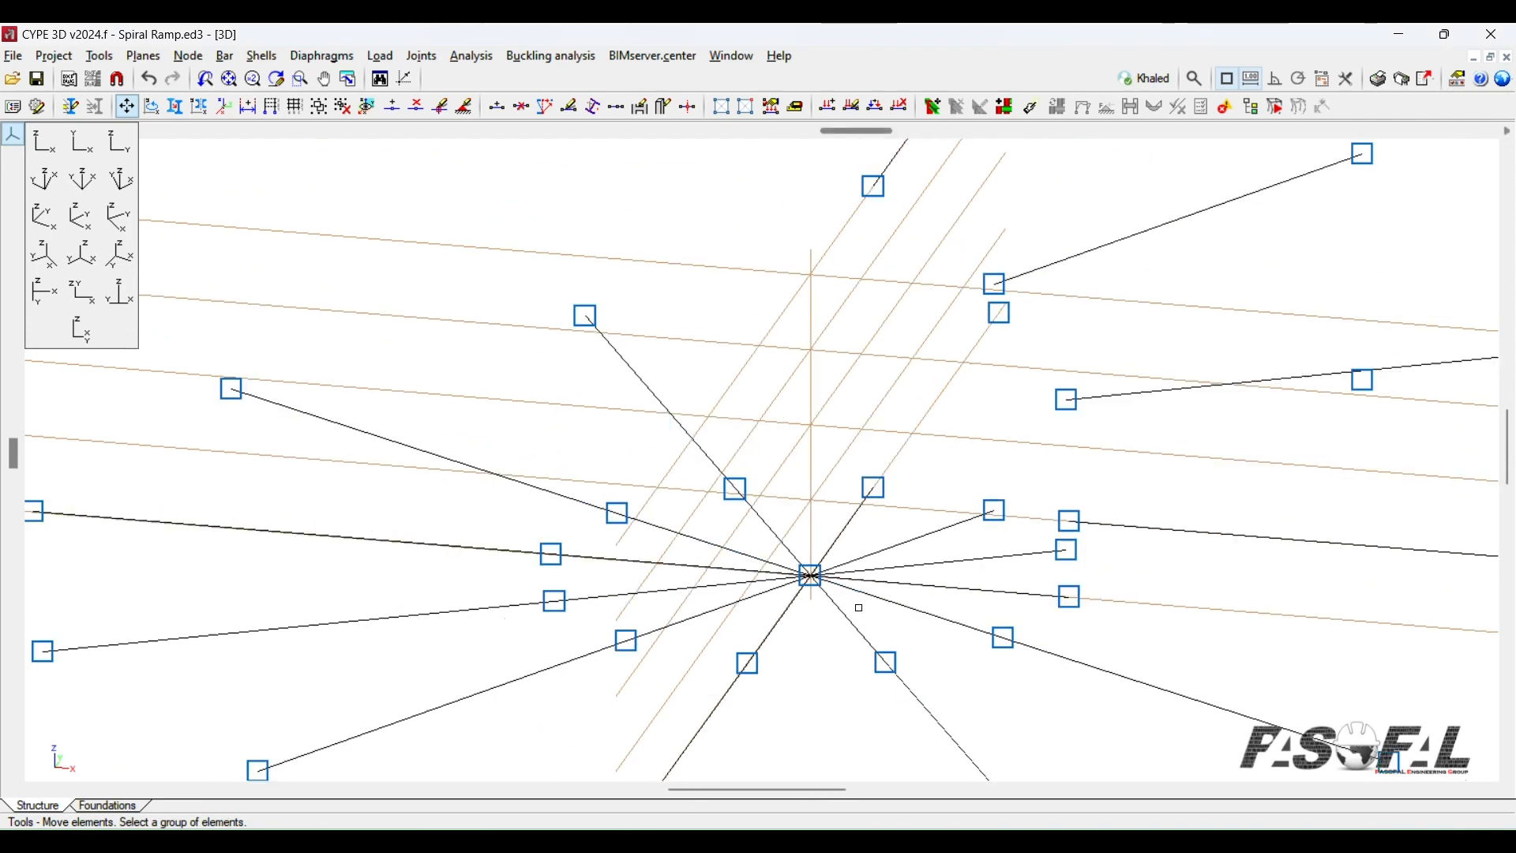
Step: Move the outer 2 m bar of the 120-degree radial 1.5 m vertically upward from the central node
{"action": "middle_click_drag", "start_coordinate": [994, 600], "coordinate": [921, 591], "text": "shift"}
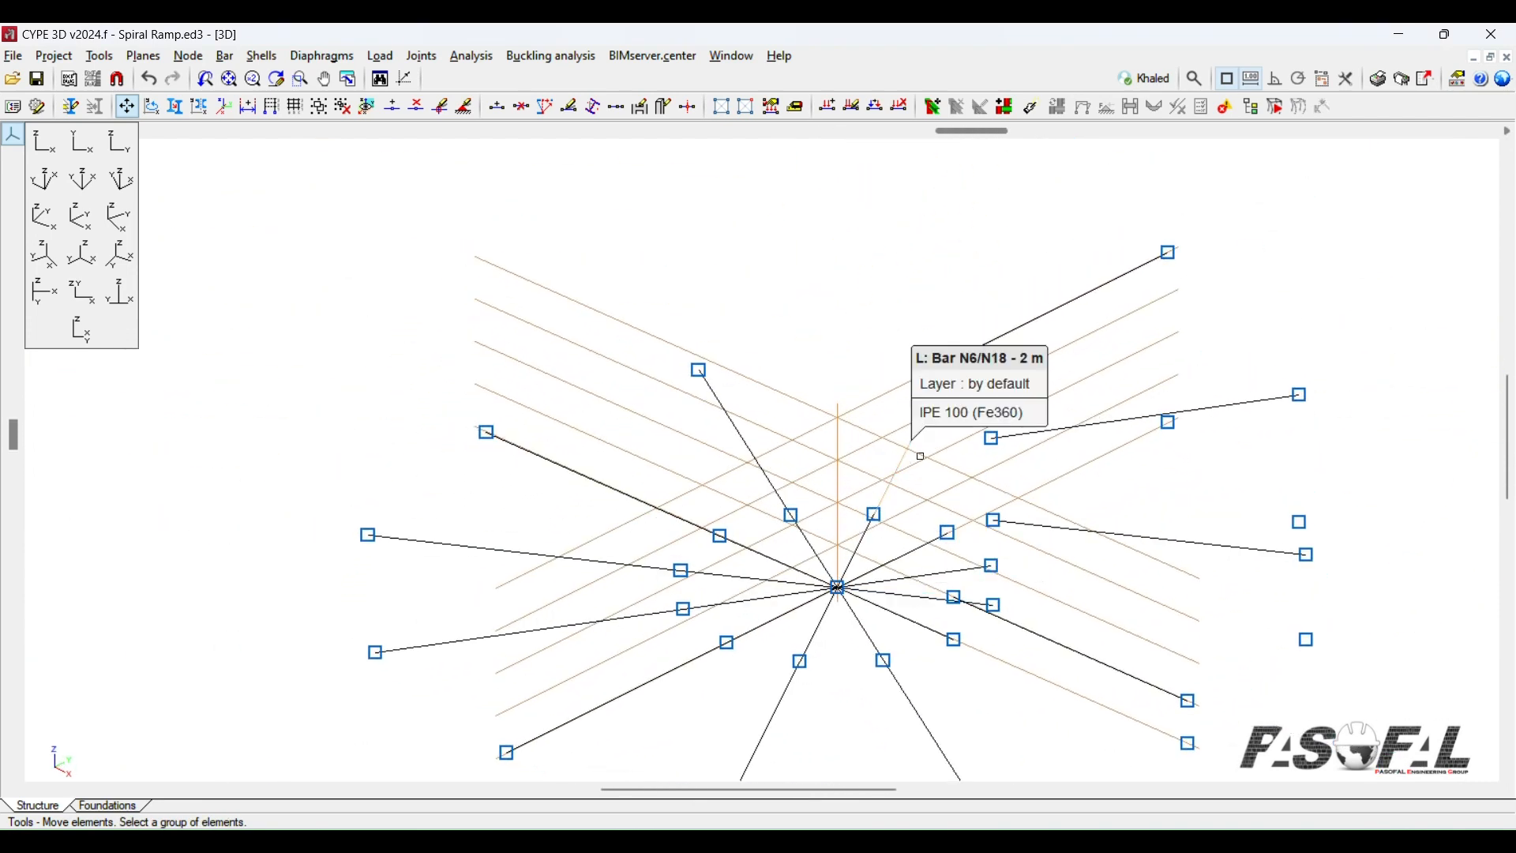
{"action": "right_click", "coordinate": [1020, 395]}
{"action": "scroll", "coordinate": [849, 658], "scroll_direction": "up", "scroll_amount": 3}
{"action": "middle_click_drag", "start_coordinate": [831, 637], "coordinate": [827, 582], "text": "shift"}
{"action": "left_click", "coordinate": [829, 521]}
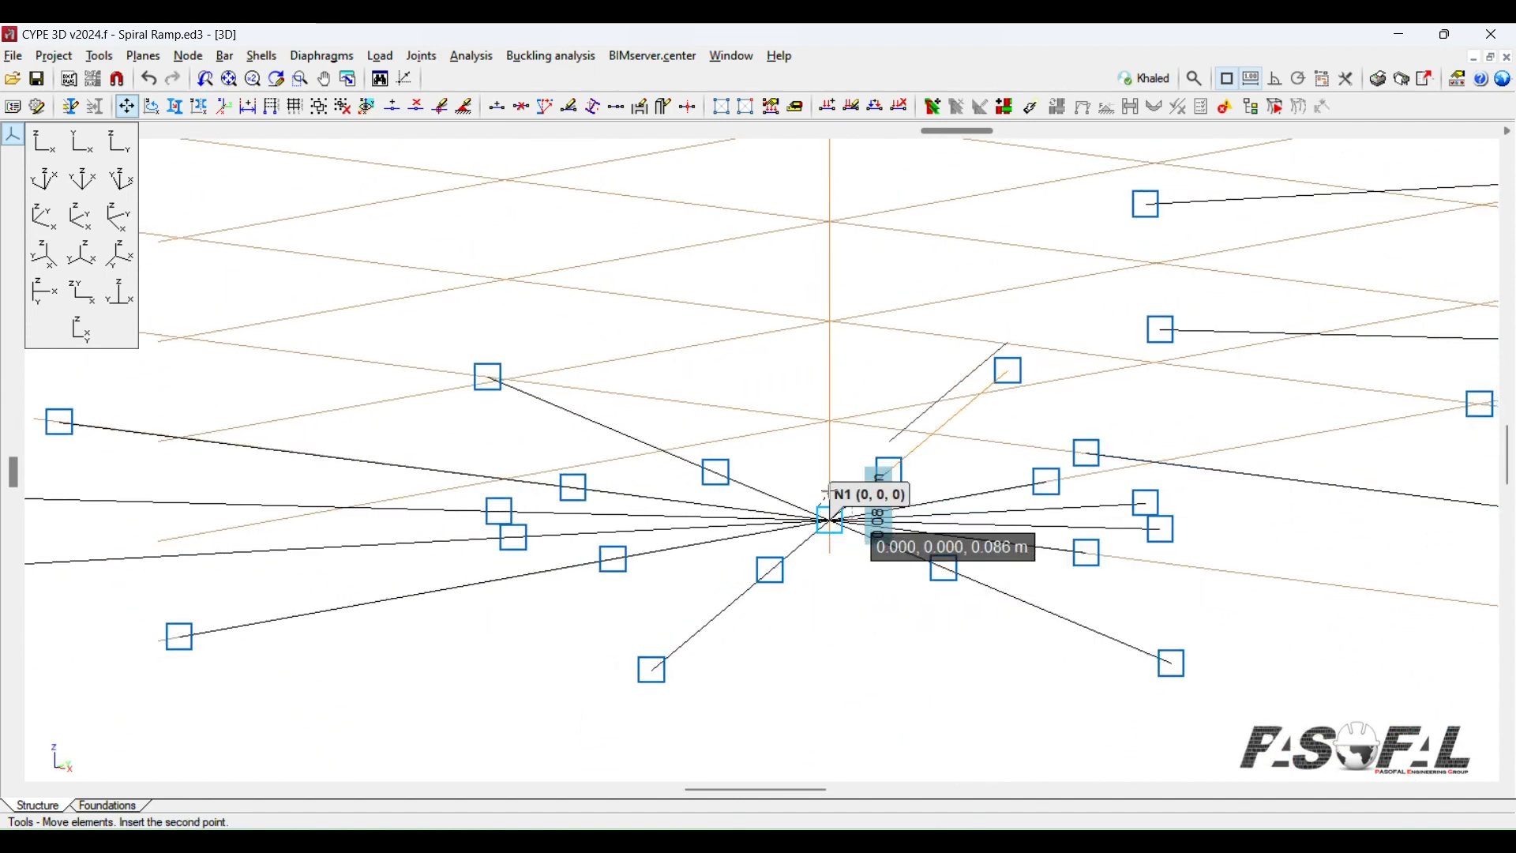
{"action": "scroll", "coordinate": [827, 497], "scroll_direction": "up", "scroll_amount": 1}
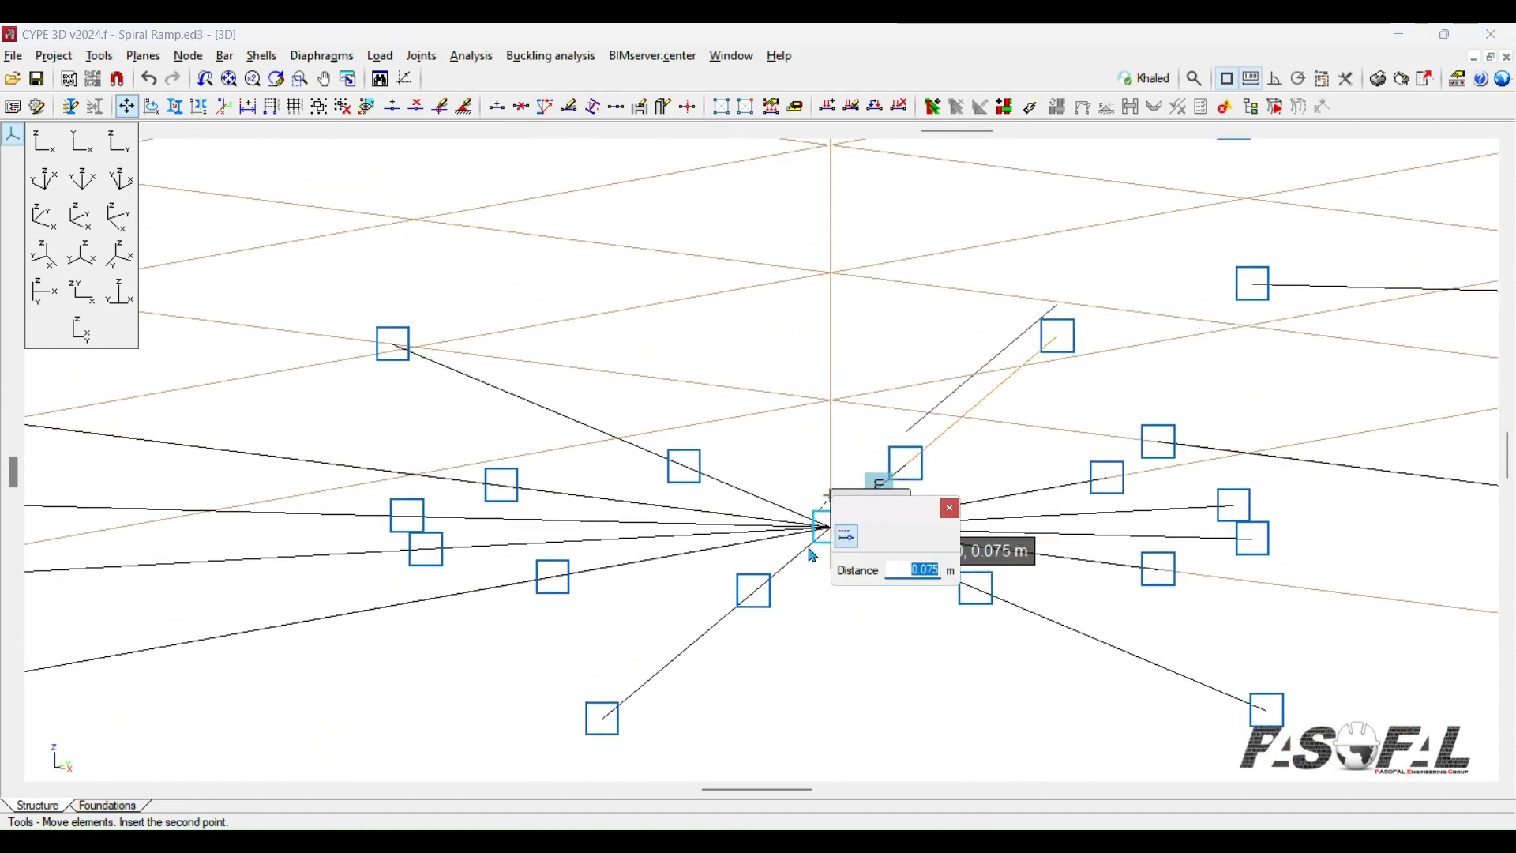
{"action": "key", "text": "Return"}
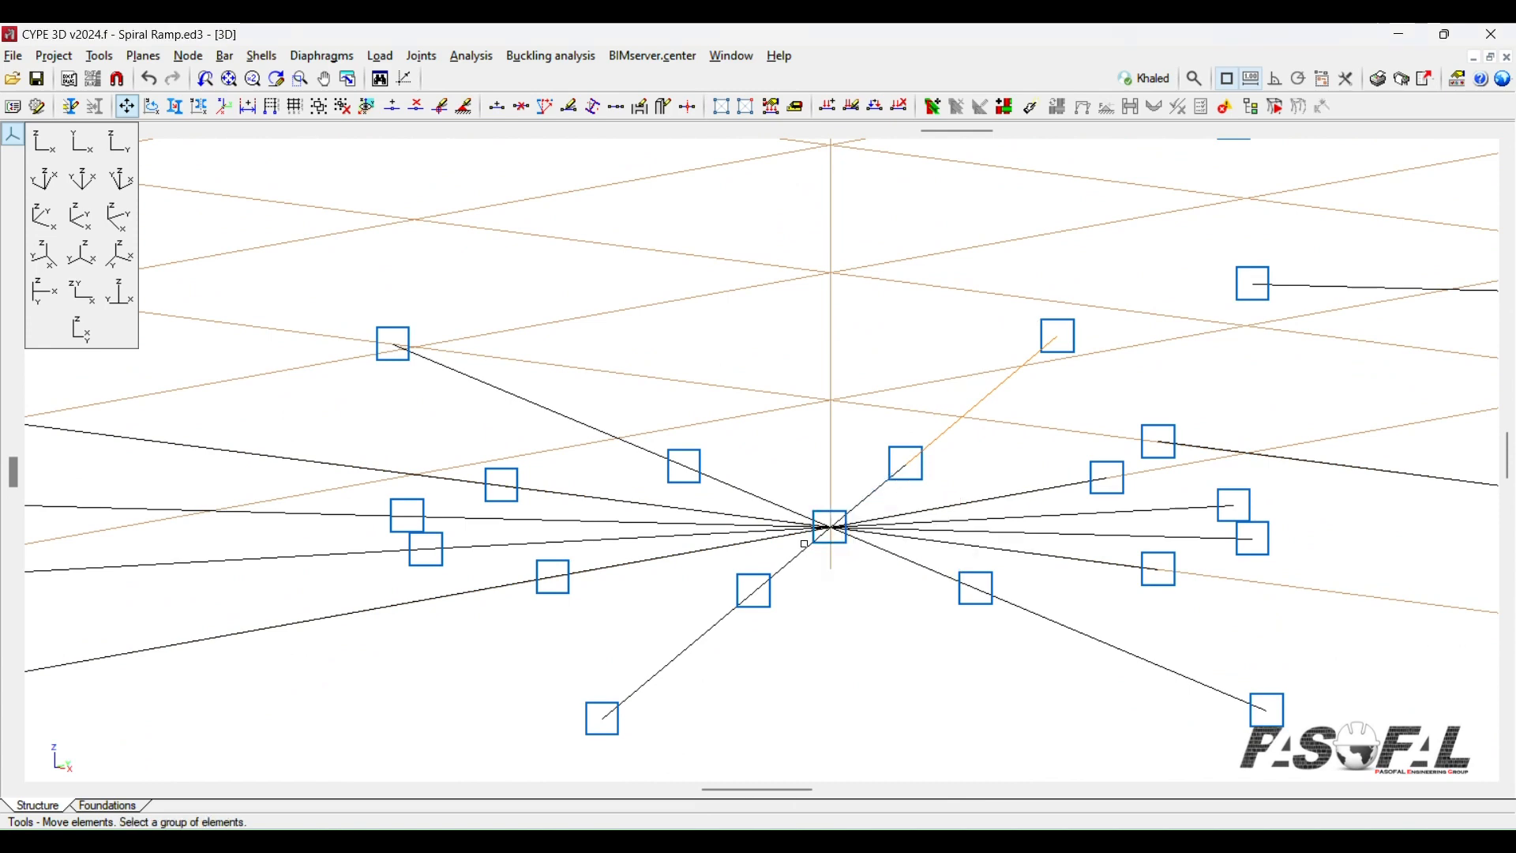
{"action": "scroll", "coordinate": [840, 618], "scroll_direction": "down", "scroll_amount": 4}
Step: Move the outer 2 m bar of the 150-degree radial 1.8 m vertically upward from the central node
{"action": "scroll", "coordinate": [851, 616], "scroll_direction": "up", "scroll_amount": 1}
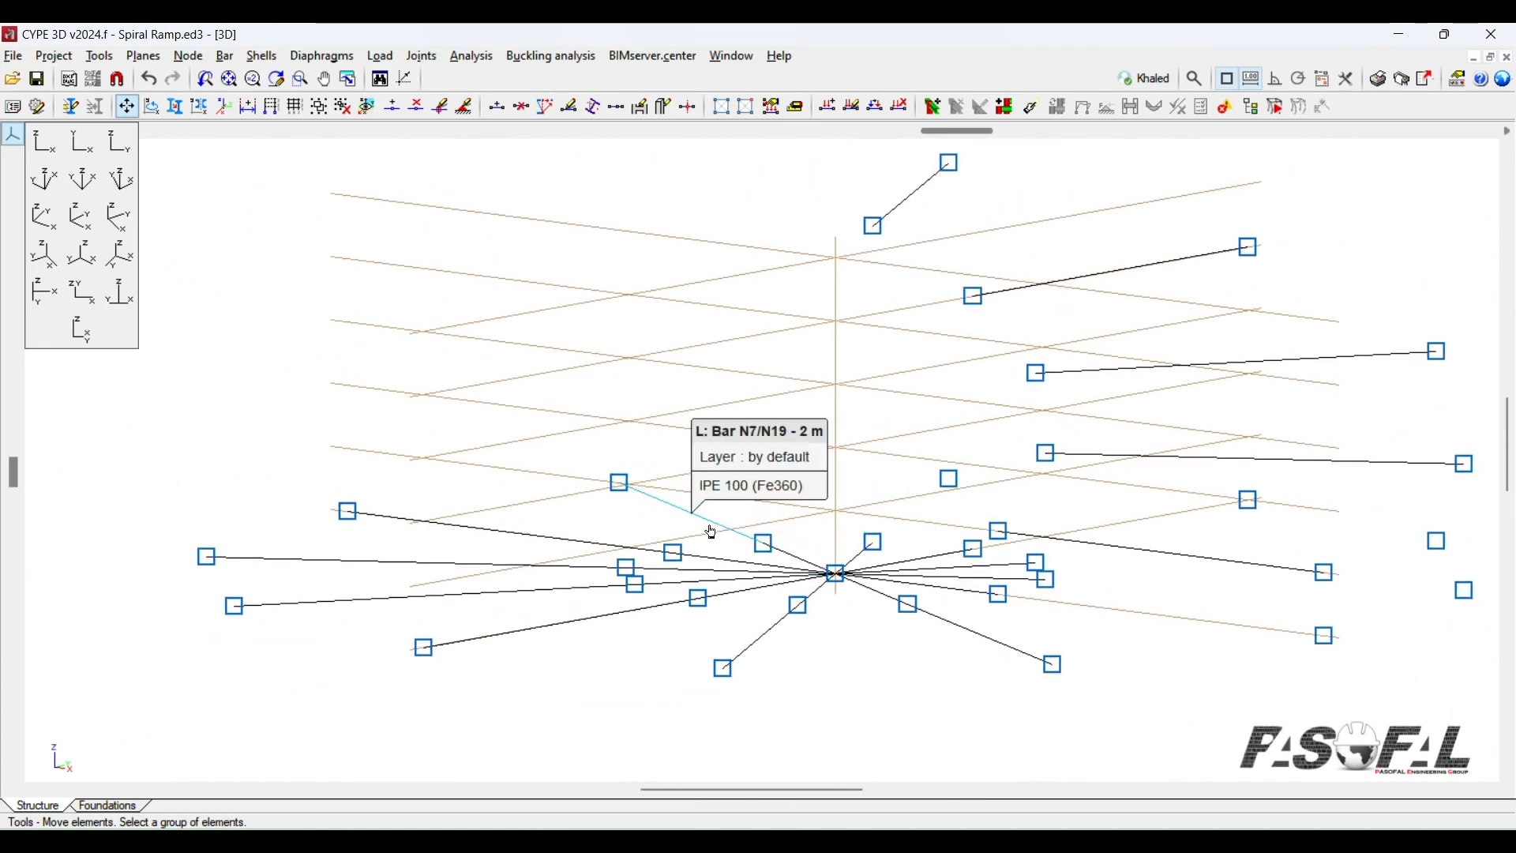
{"action": "left_click", "coordinate": [702, 521]}
{"action": "right_click", "coordinate": [662, 520]}
{"action": "scroll", "coordinate": [808, 614], "scroll_direction": "up", "scroll_amount": 3}
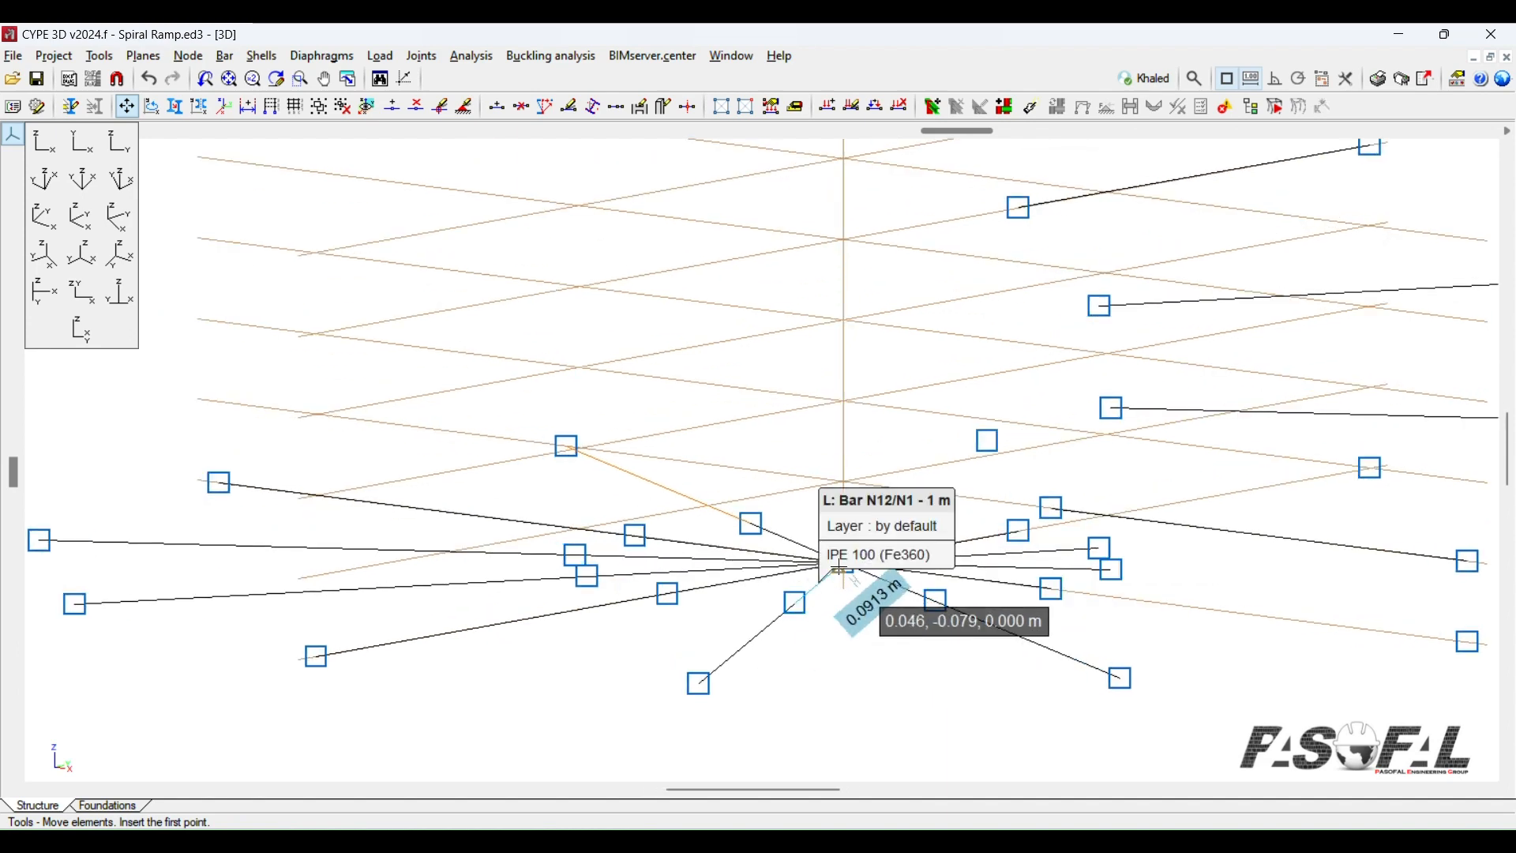
{"action": "left_click", "coordinate": [843, 565]}
{"action": "scroll", "coordinate": [842, 557], "scroll_direction": "up", "scroll_amount": 3}
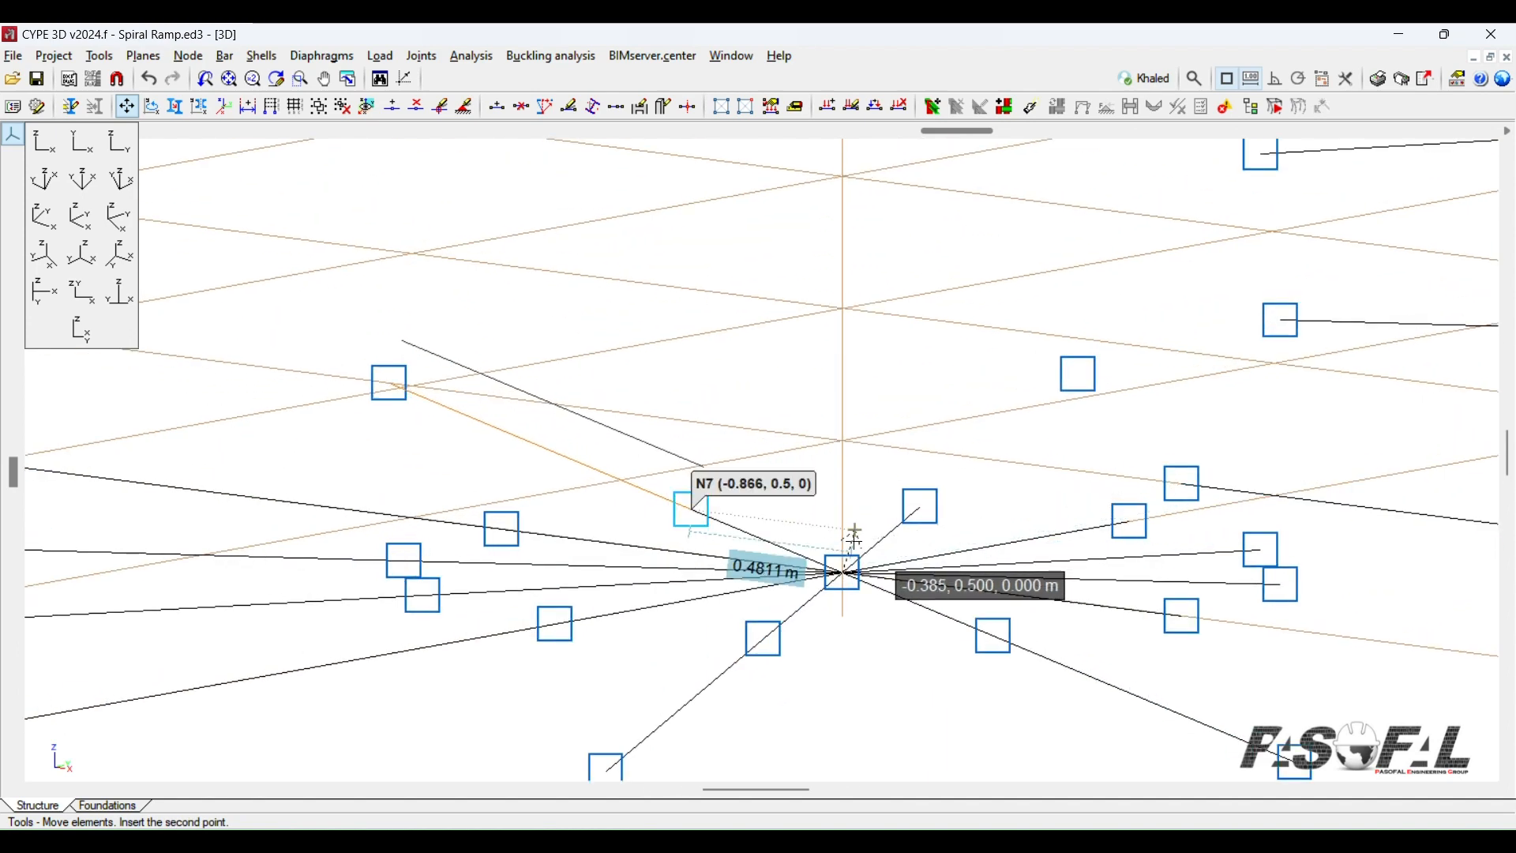
{"action": "scroll", "coordinate": [842, 539], "scroll_direction": "up", "scroll_amount": 3}
{"action": "left_click", "coordinate": [842, 546]}
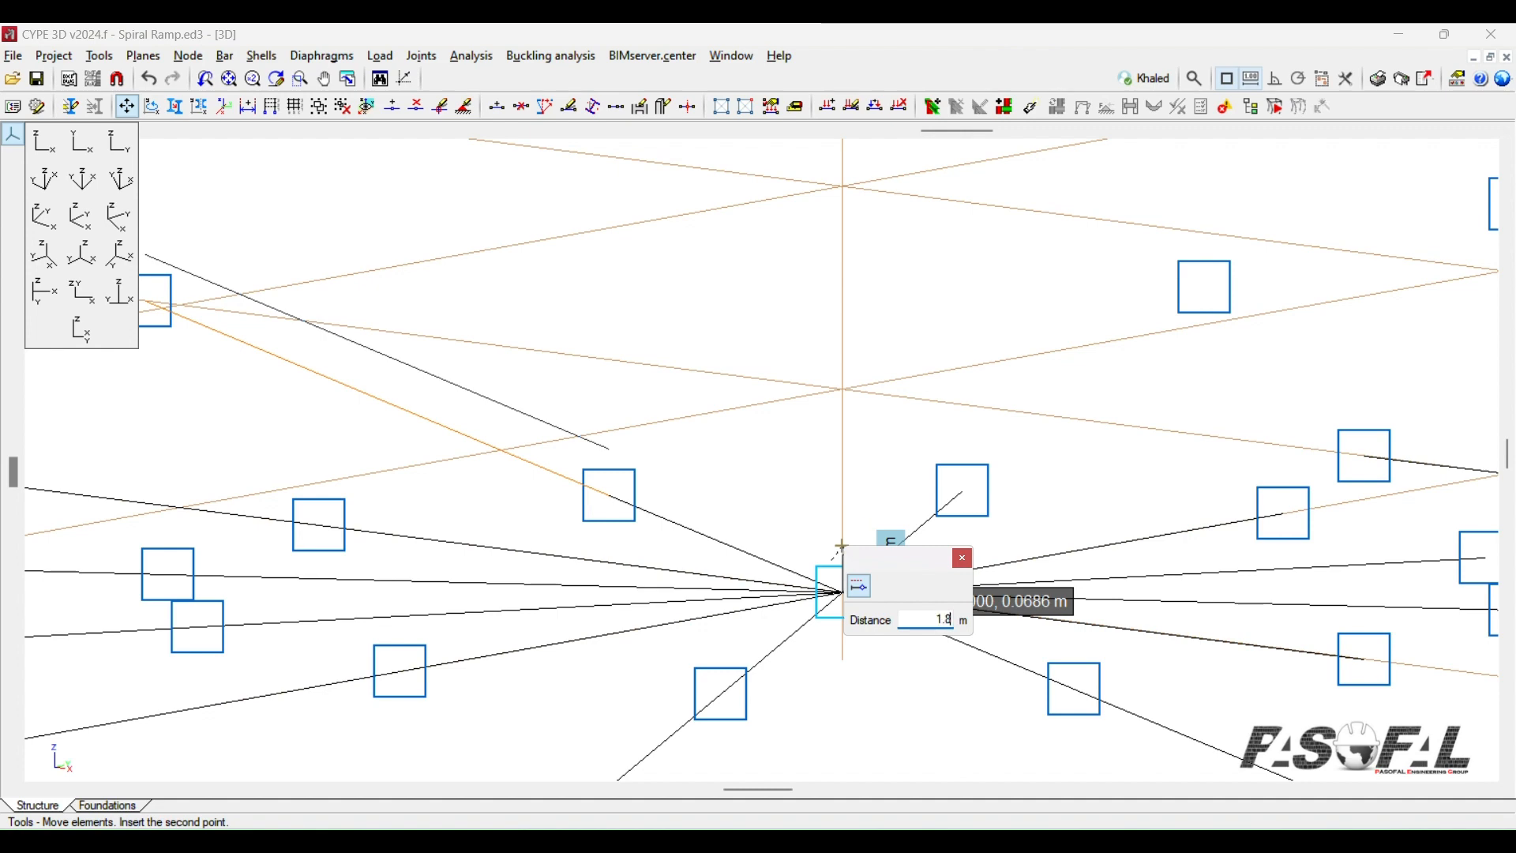
{"action": "type", "text": "1.8"}
{"action": "key", "text": "Return"}
{"action": "scroll", "coordinate": [845, 553], "scroll_direction": "down", "scroll_amount": 6}
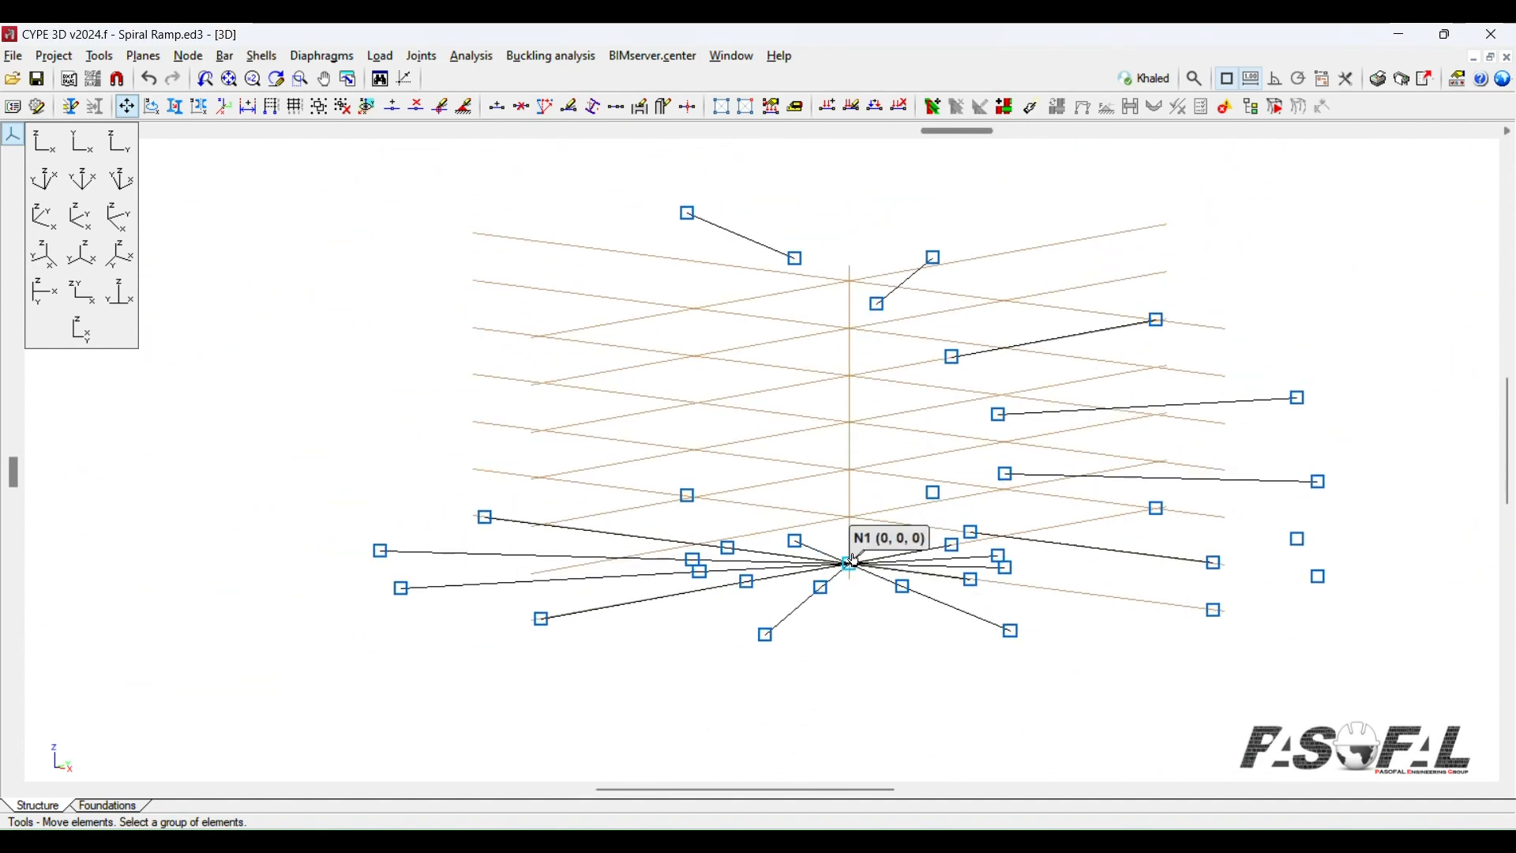
Step: Move the outer 2 m bar of the 180-degree radial 2.1 m vertically upward from the central node
{"action": "scroll", "coordinate": [851, 564], "scroll_direction": "up", "scroll_amount": 3}
{"action": "left_click", "coordinate": [564, 534]}
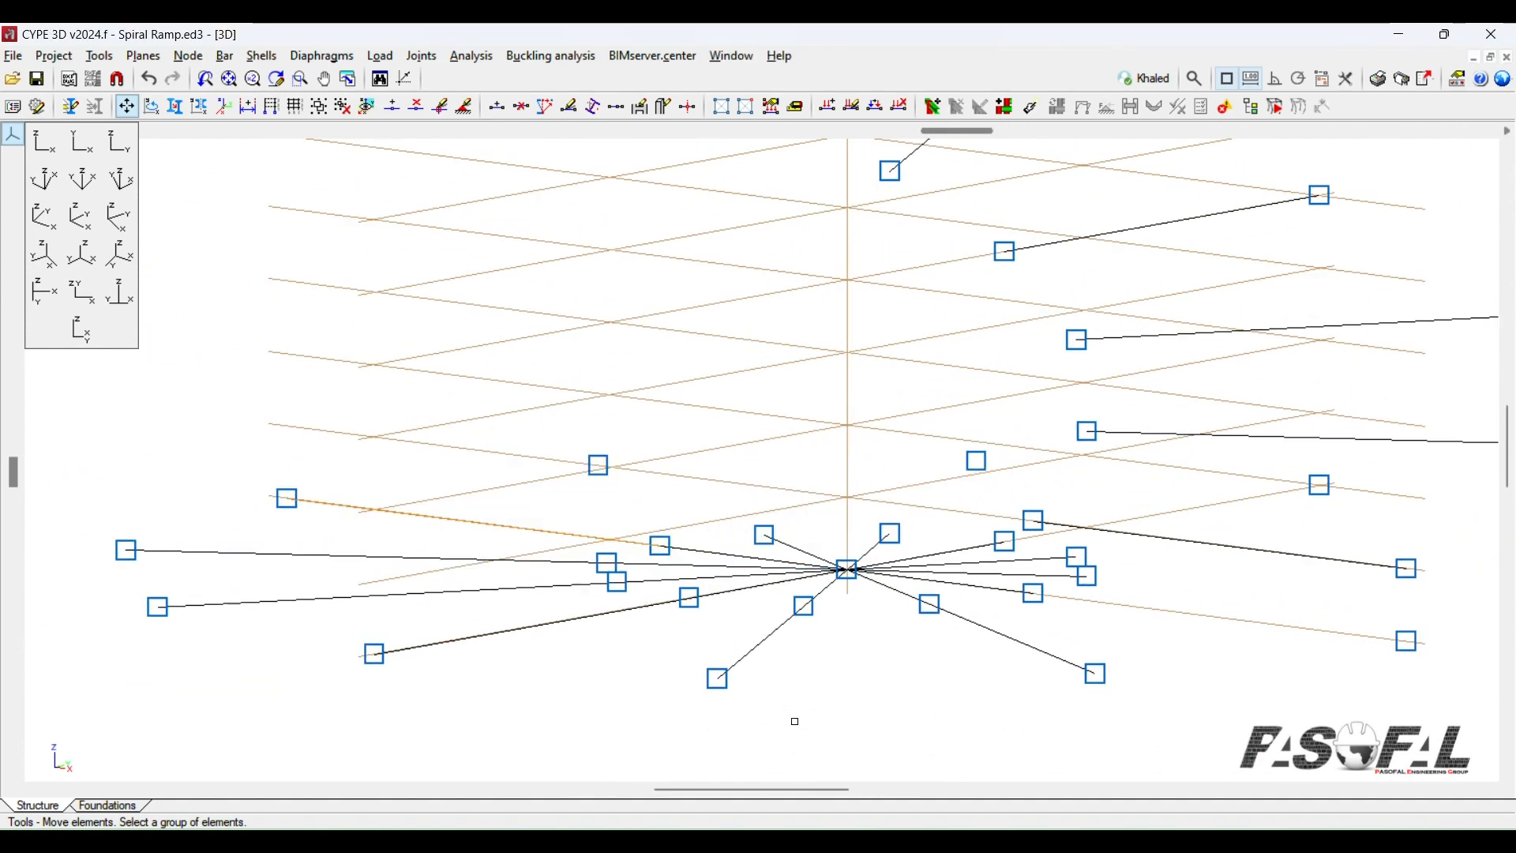
{"action": "right_click", "coordinate": [792, 718]}
{"action": "scroll", "coordinate": [856, 619], "scroll_direction": "up", "scroll_amount": 3}
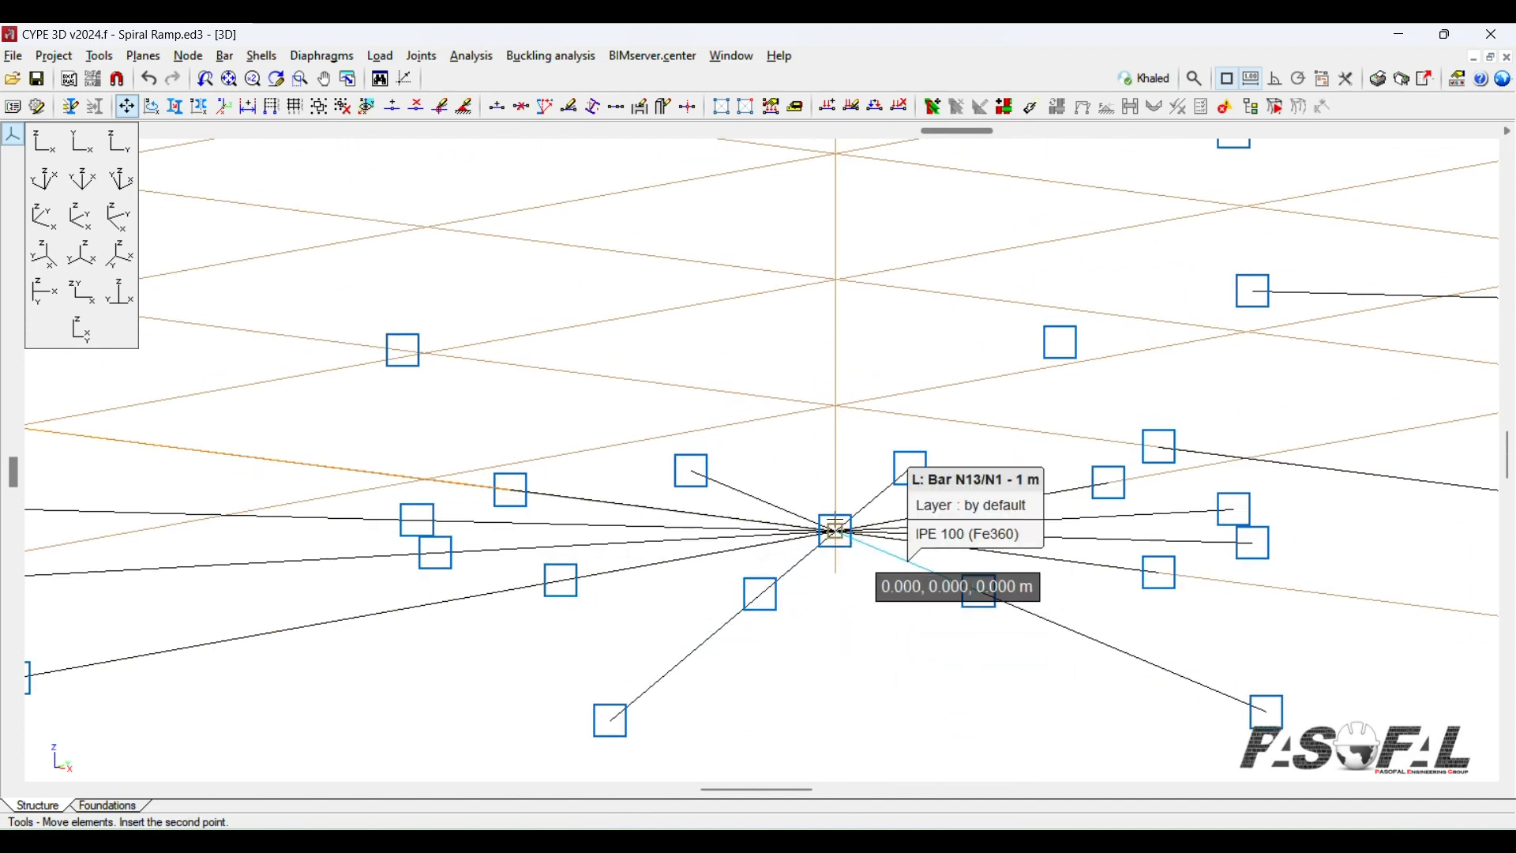
{"action": "scroll", "coordinate": [839, 506], "scroll_direction": "up", "scroll_amount": 1}
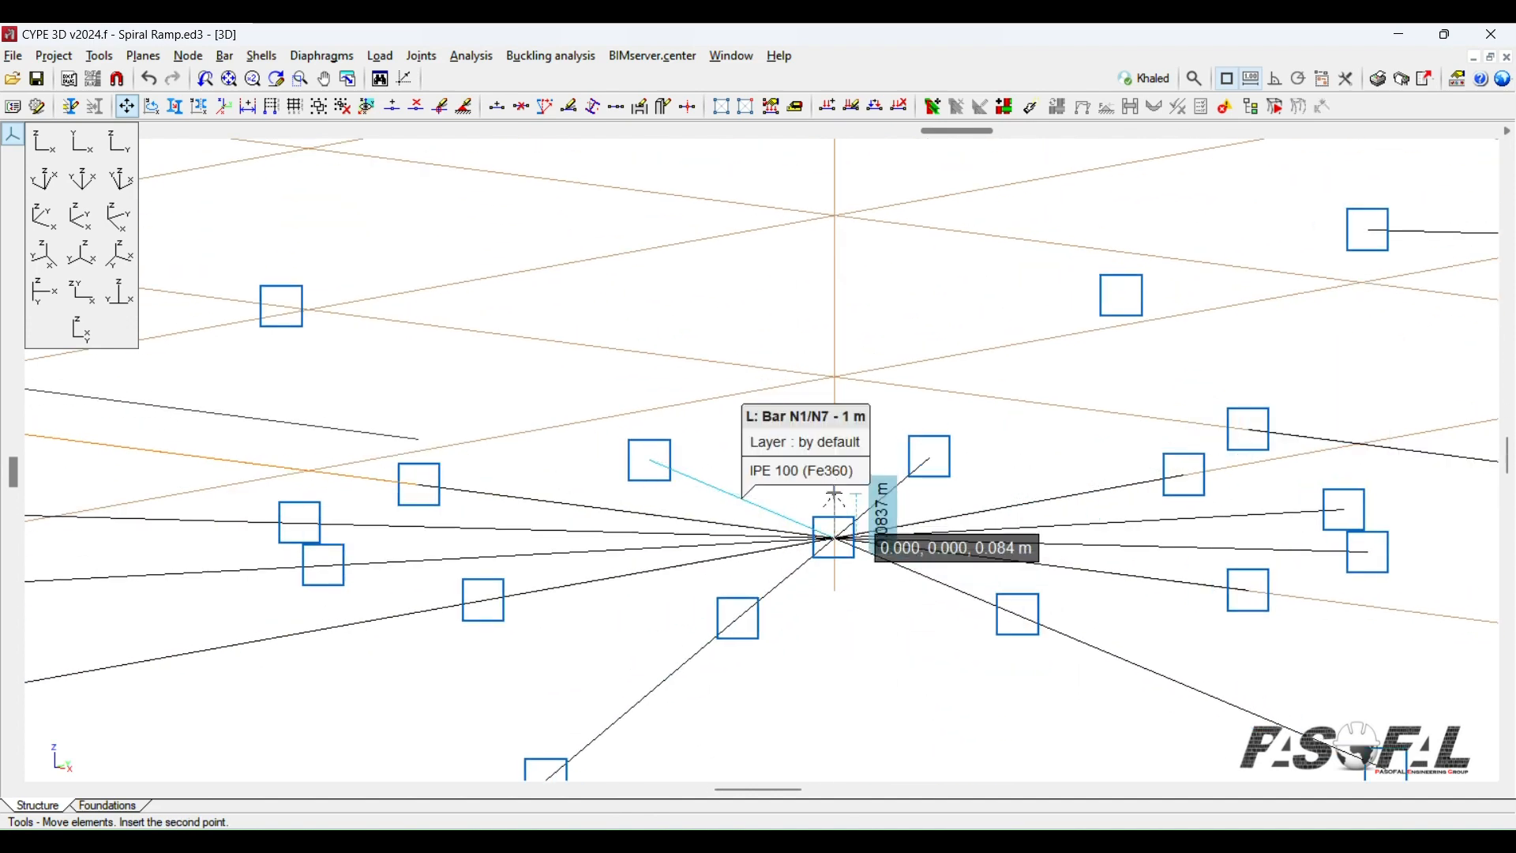
{"action": "left_click", "coordinate": [834, 503]}
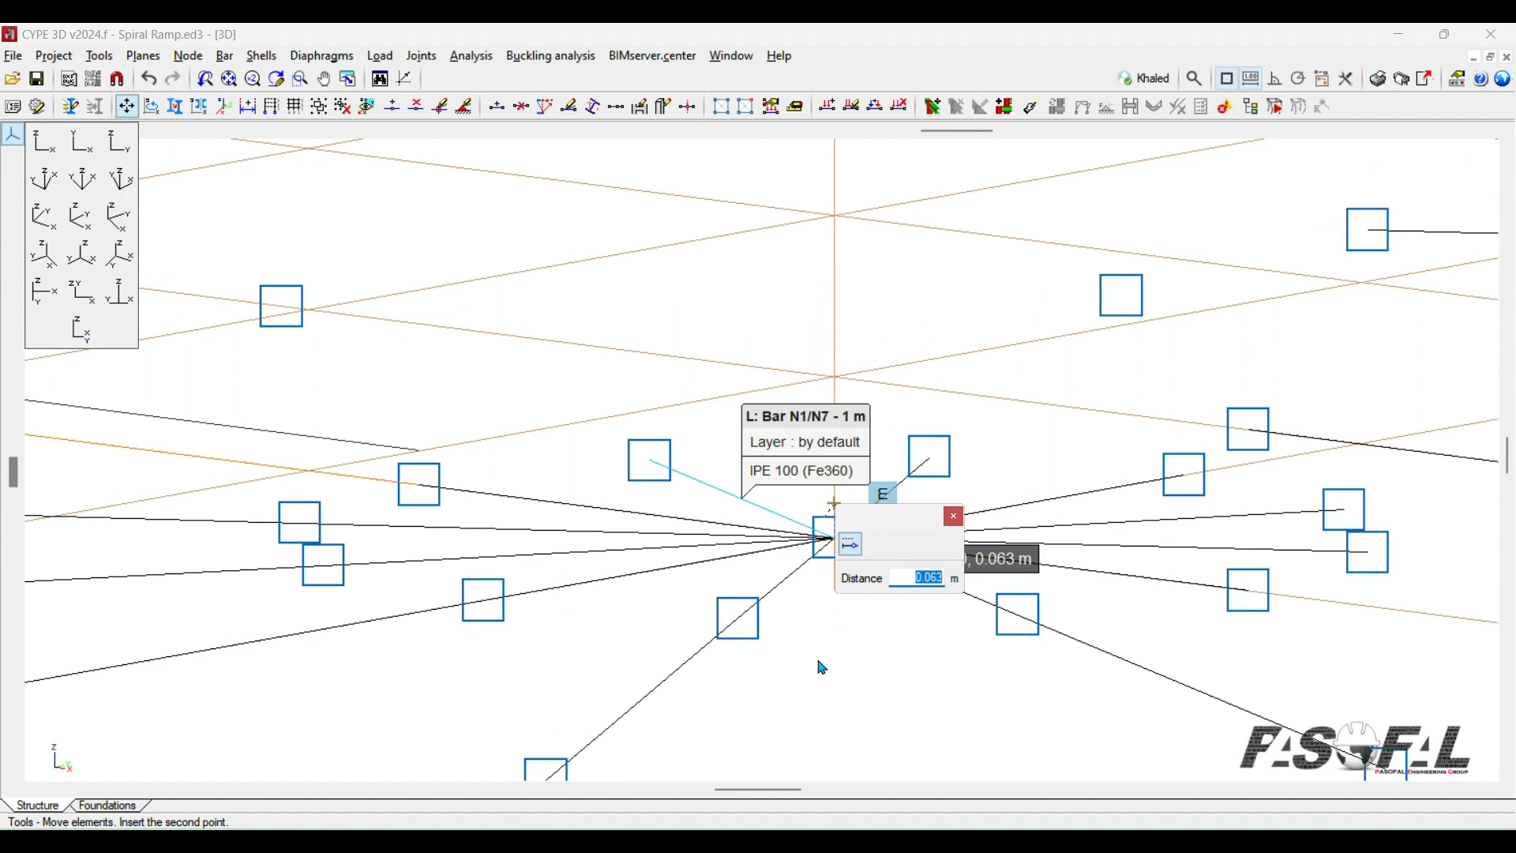
{"action": "key", "text": "Return"}
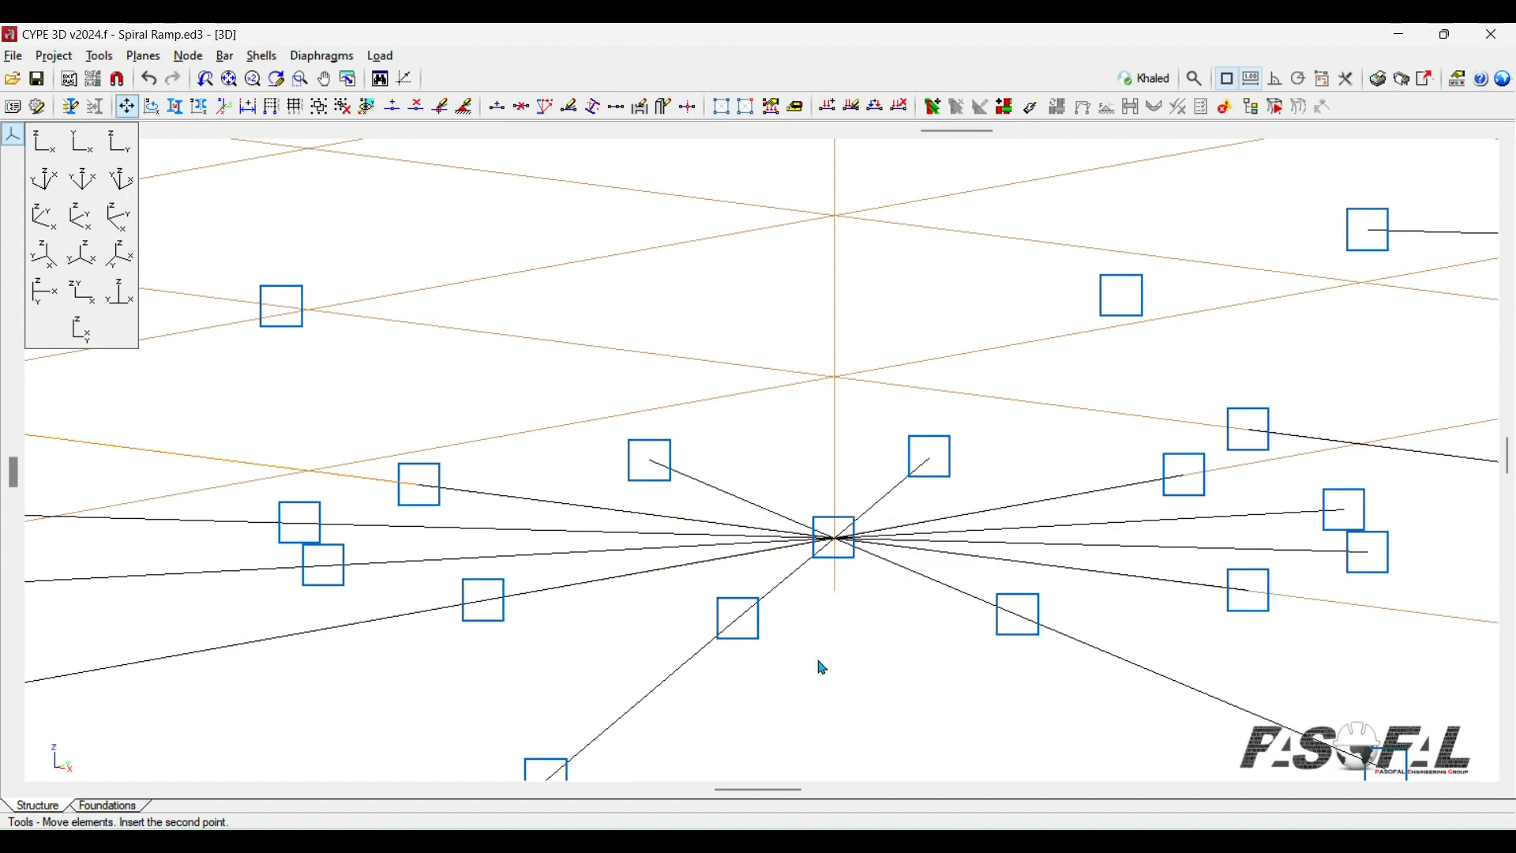
Step: Try to move the outer 2 m bar of the 210-degree radial vertically upward from the central node
{"action": "scroll", "coordinate": [853, 640], "scroll_direction": "down", "scroll_amount": 5}
{"action": "scroll", "coordinate": [858, 625], "scroll_direction": "up", "scroll_amount": 3}
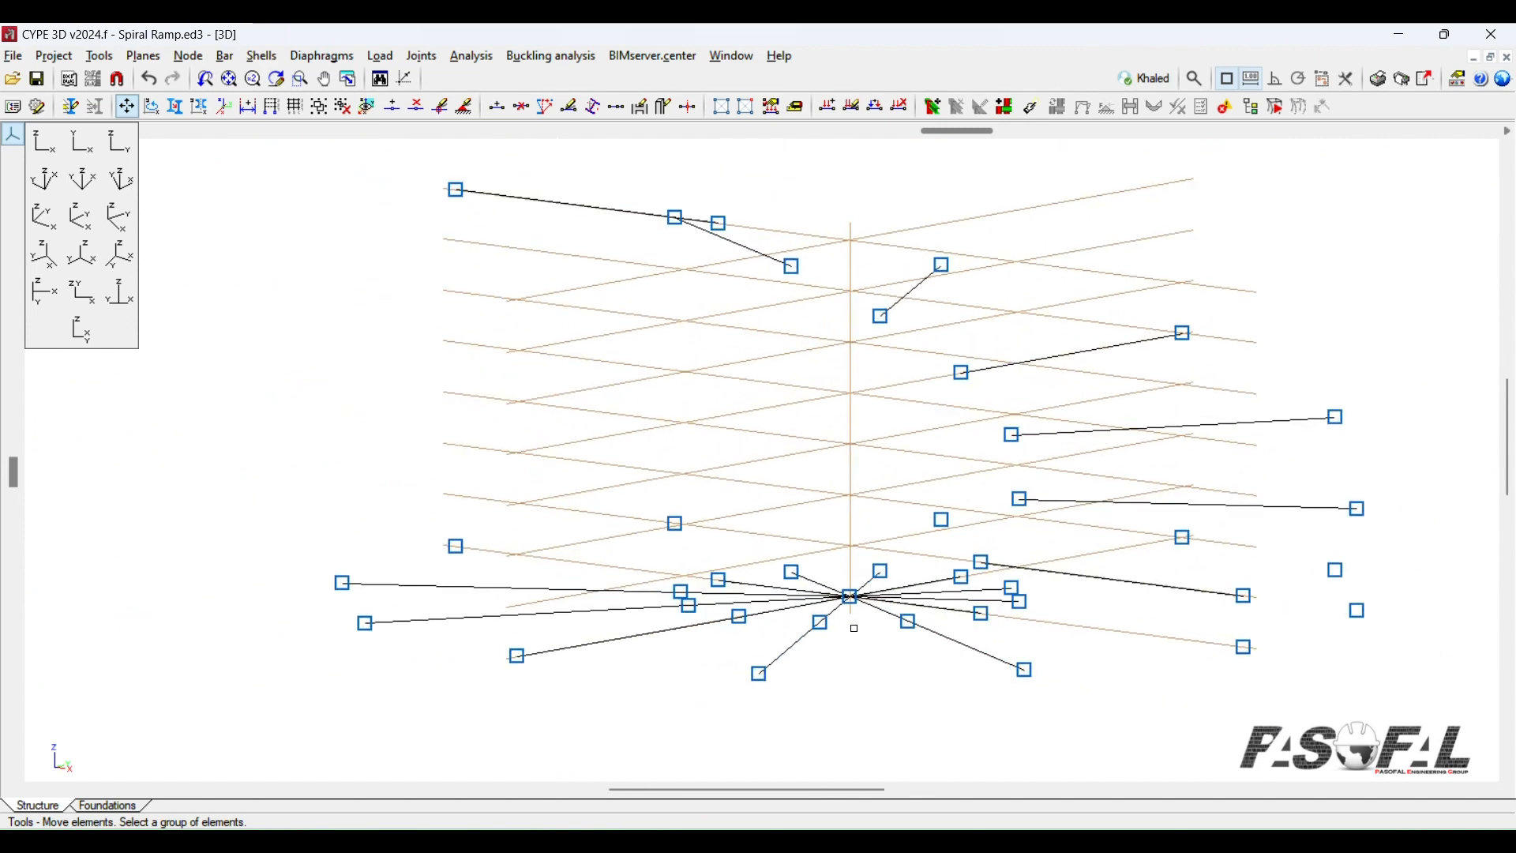
{"action": "left_click", "coordinate": [490, 588]}
{"action": "scroll", "coordinate": [950, 725], "scroll_direction": "up", "scroll_amount": 2}
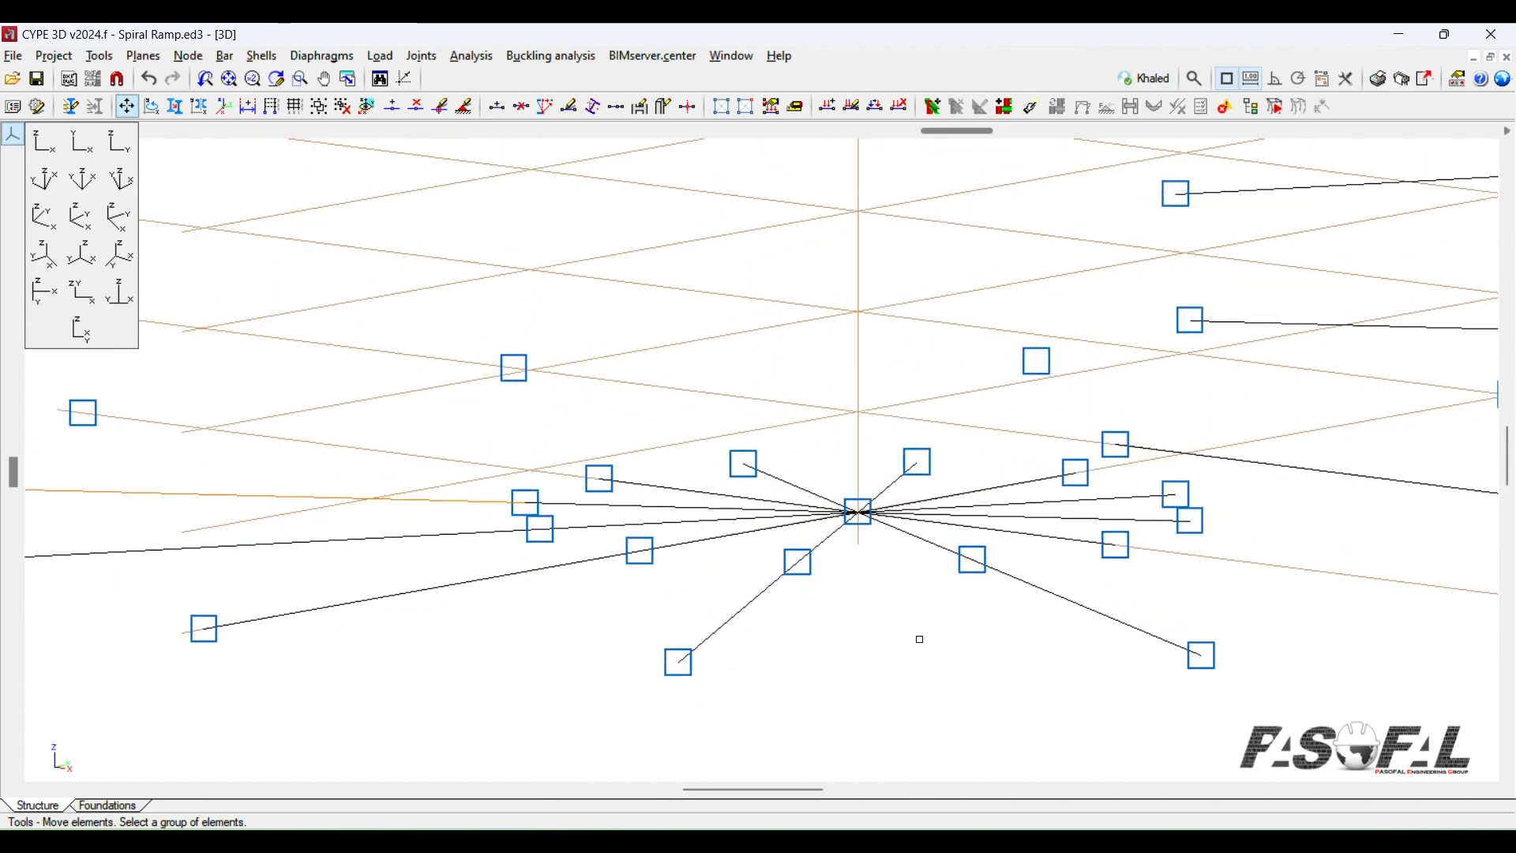
{"action": "right_click", "coordinate": [876, 544]}
{"action": "left_click", "coordinate": [859, 513]}
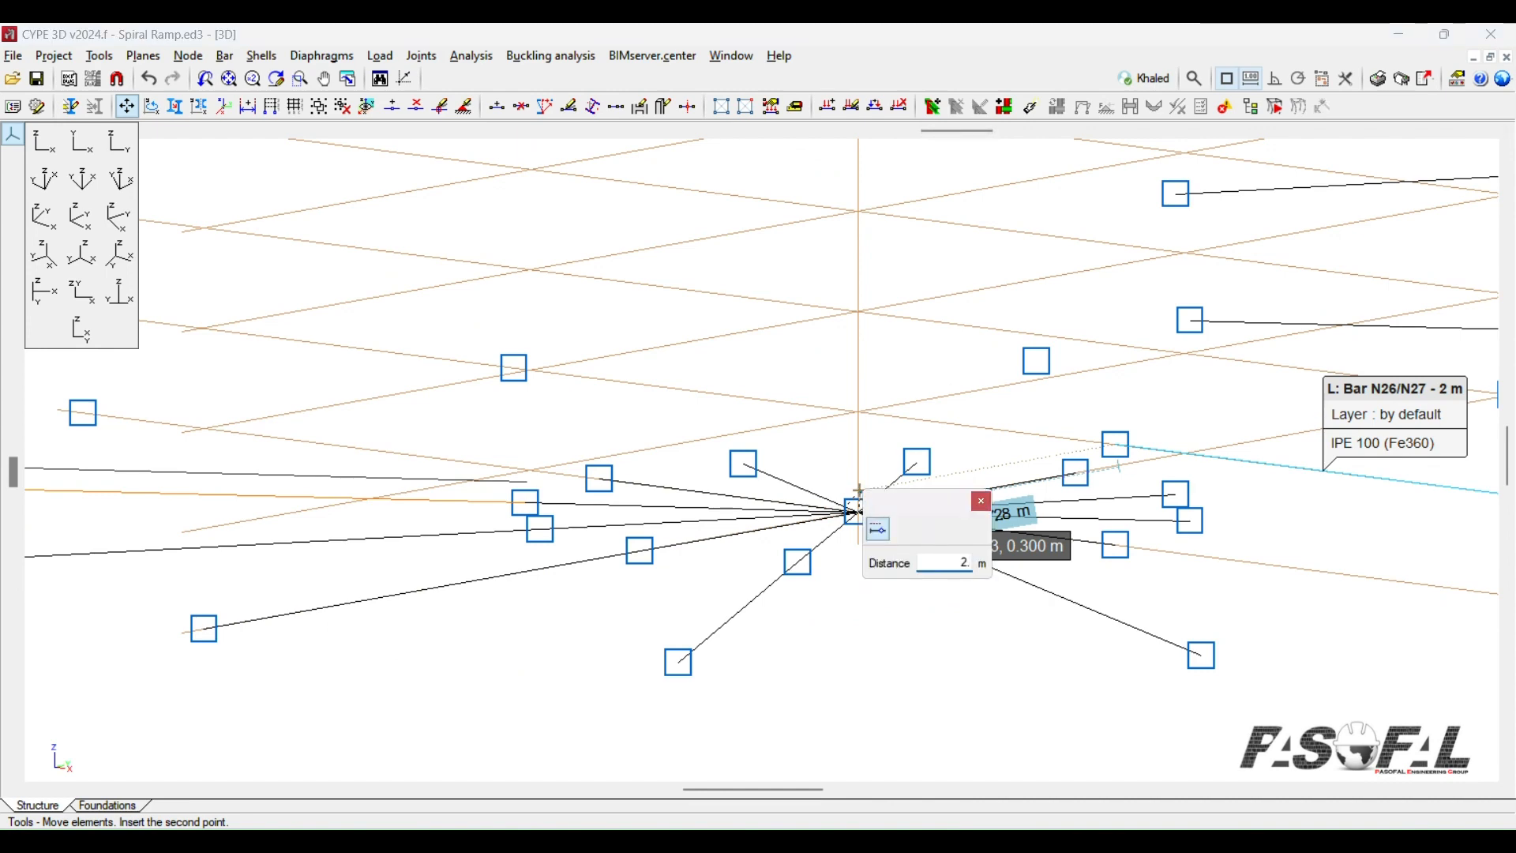
{"action": "key", "text": "Return"}
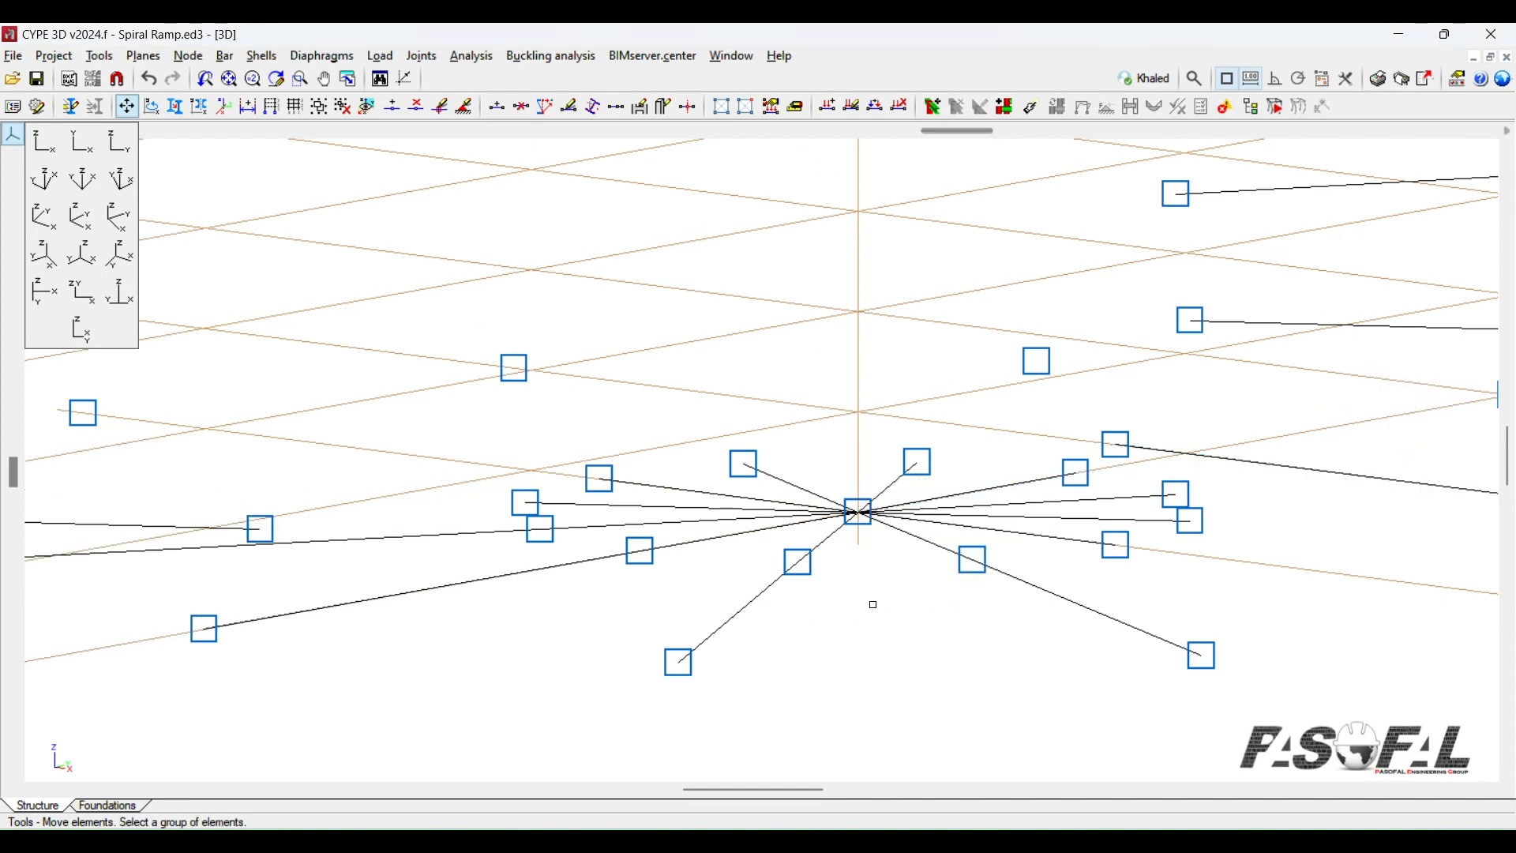
Step: Undo the last move of the 210-degree radial's outer bar
{"action": "scroll", "coordinate": [632, 677], "scroll_direction": "down", "scroll_amount": 2}
{"action": "scroll", "coordinate": [782, 722], "scroll_direction": "down", "scroll_amount": 2}
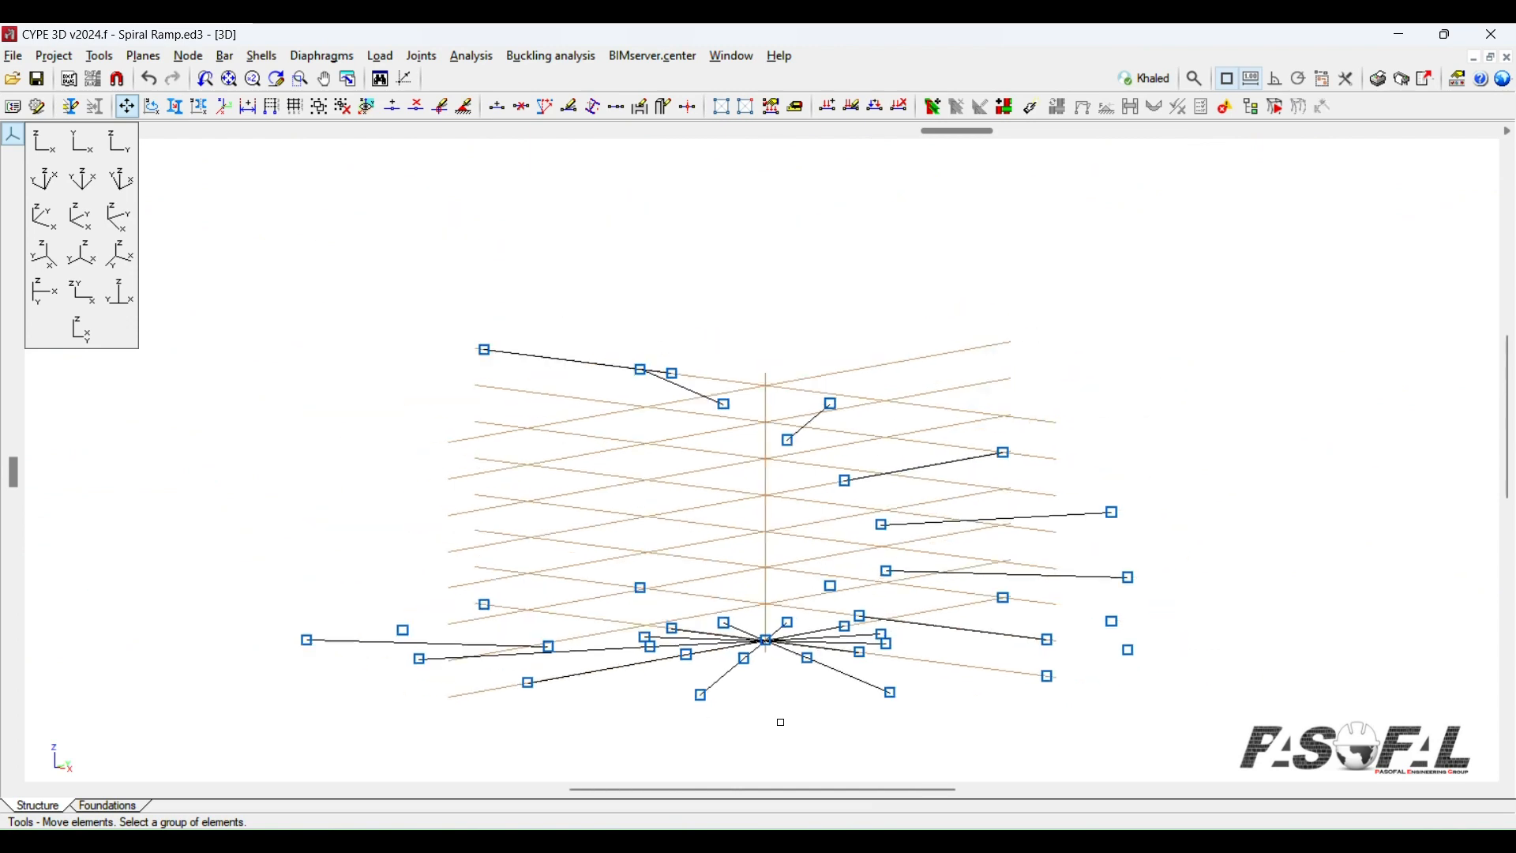
{"action": "scroll", "coordinate": [805, 707], "scroll_direction": "up", "scroll_amount": 1}
{"action": "middle_click_drag", "start_coordinate": [859, 676], "coordinate": [820, 695], "text": "shift"}
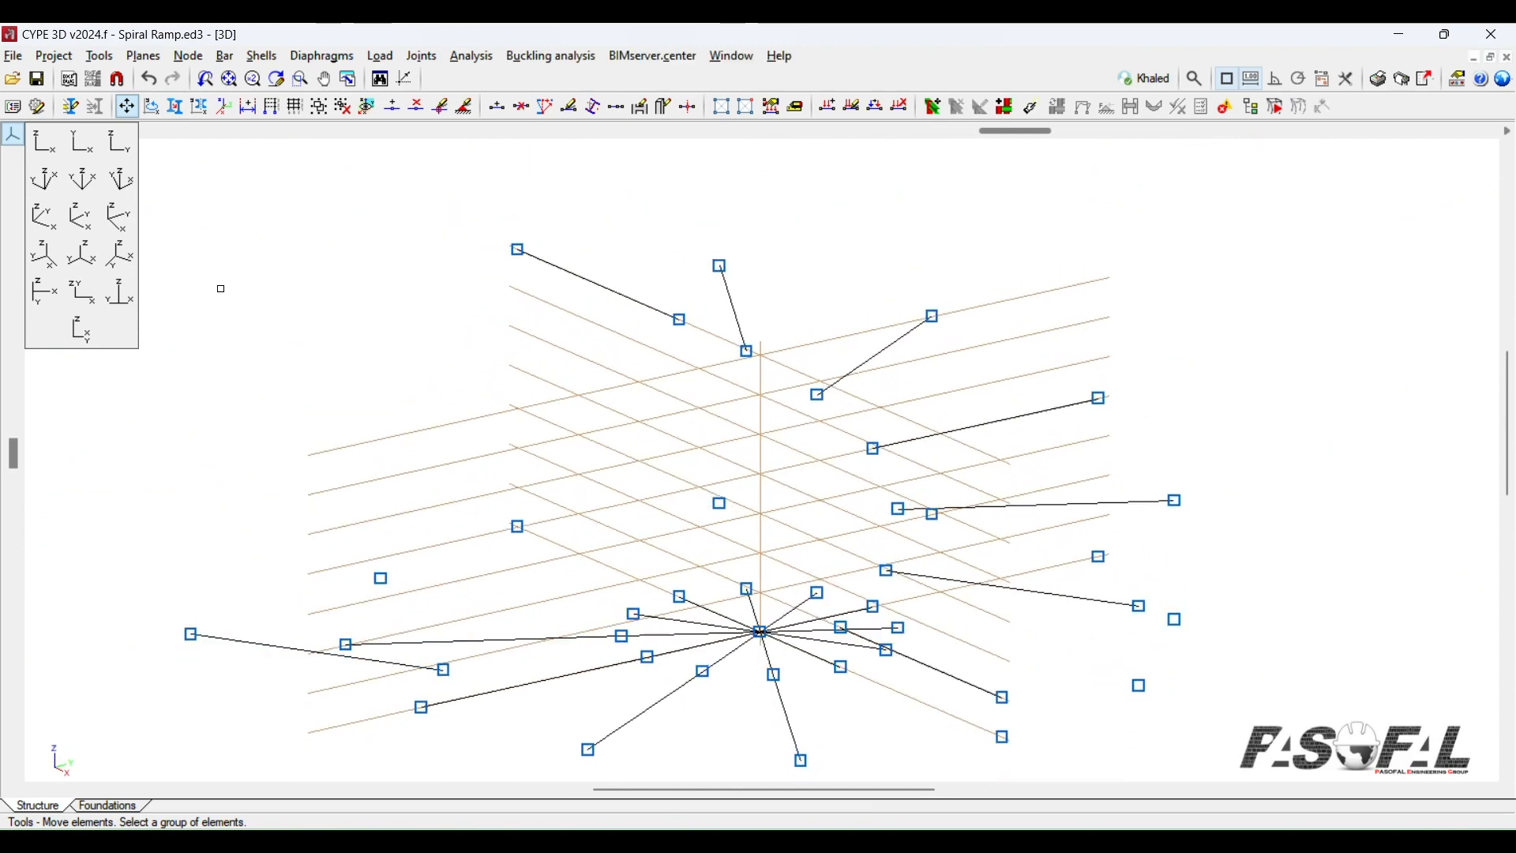
{"action": "left_click", "coordinate": [154, 83]}
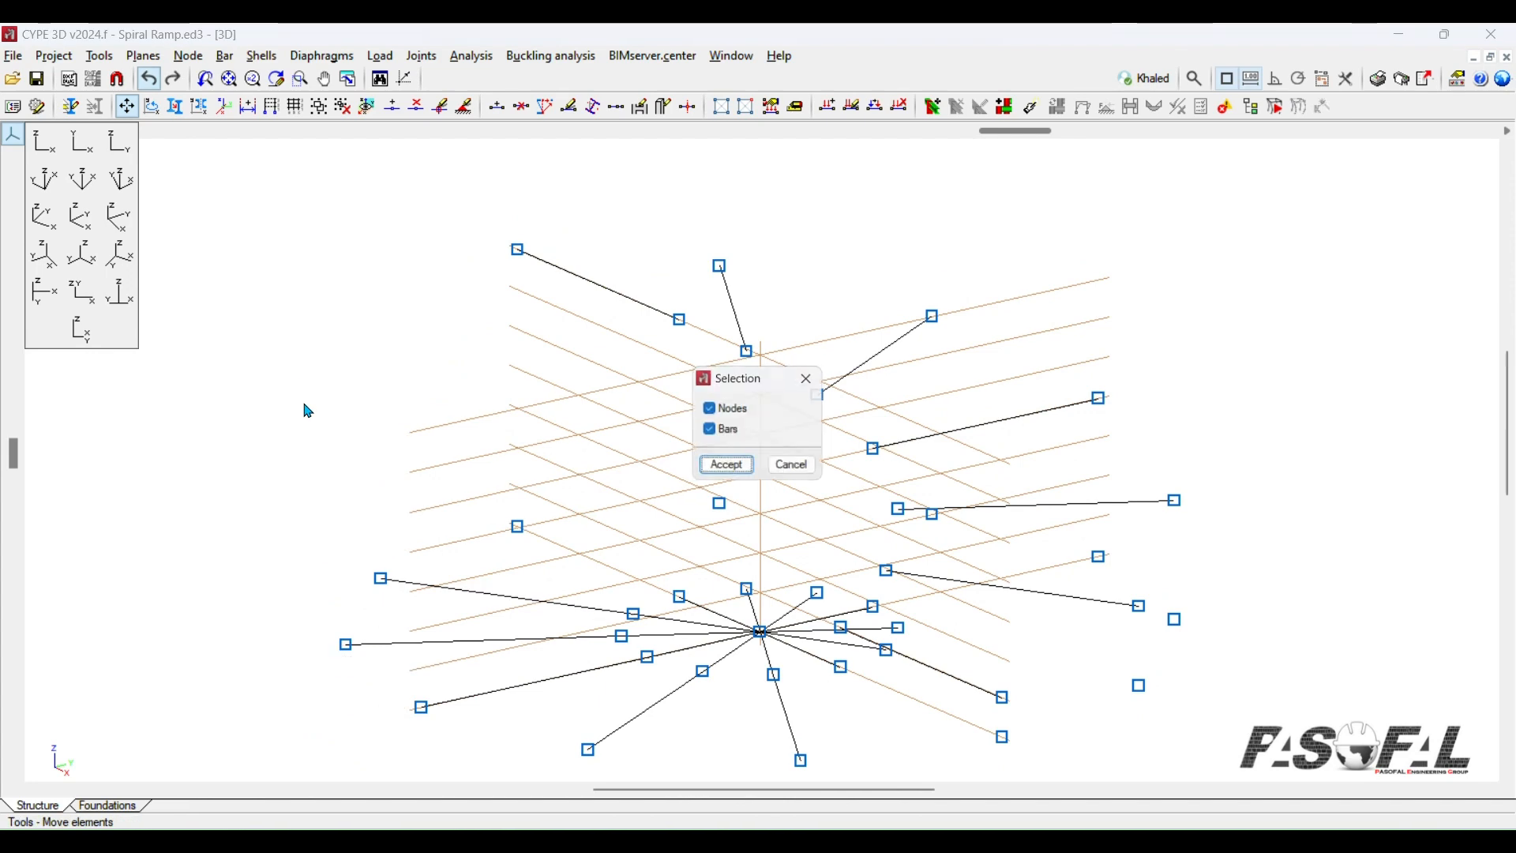
Step: Raise the outer 2 m bar of the 210-degree radial 2.4 m along the vertical axis through the central node
{"action": "left_click", "coordinate": [736, 477]}
{"action": "scroll", "coordinate": [568, 683], "scroll_direction": "up", "scroll_amount": 1}
{"action": "left_click", "coordinate": [498, 582]}
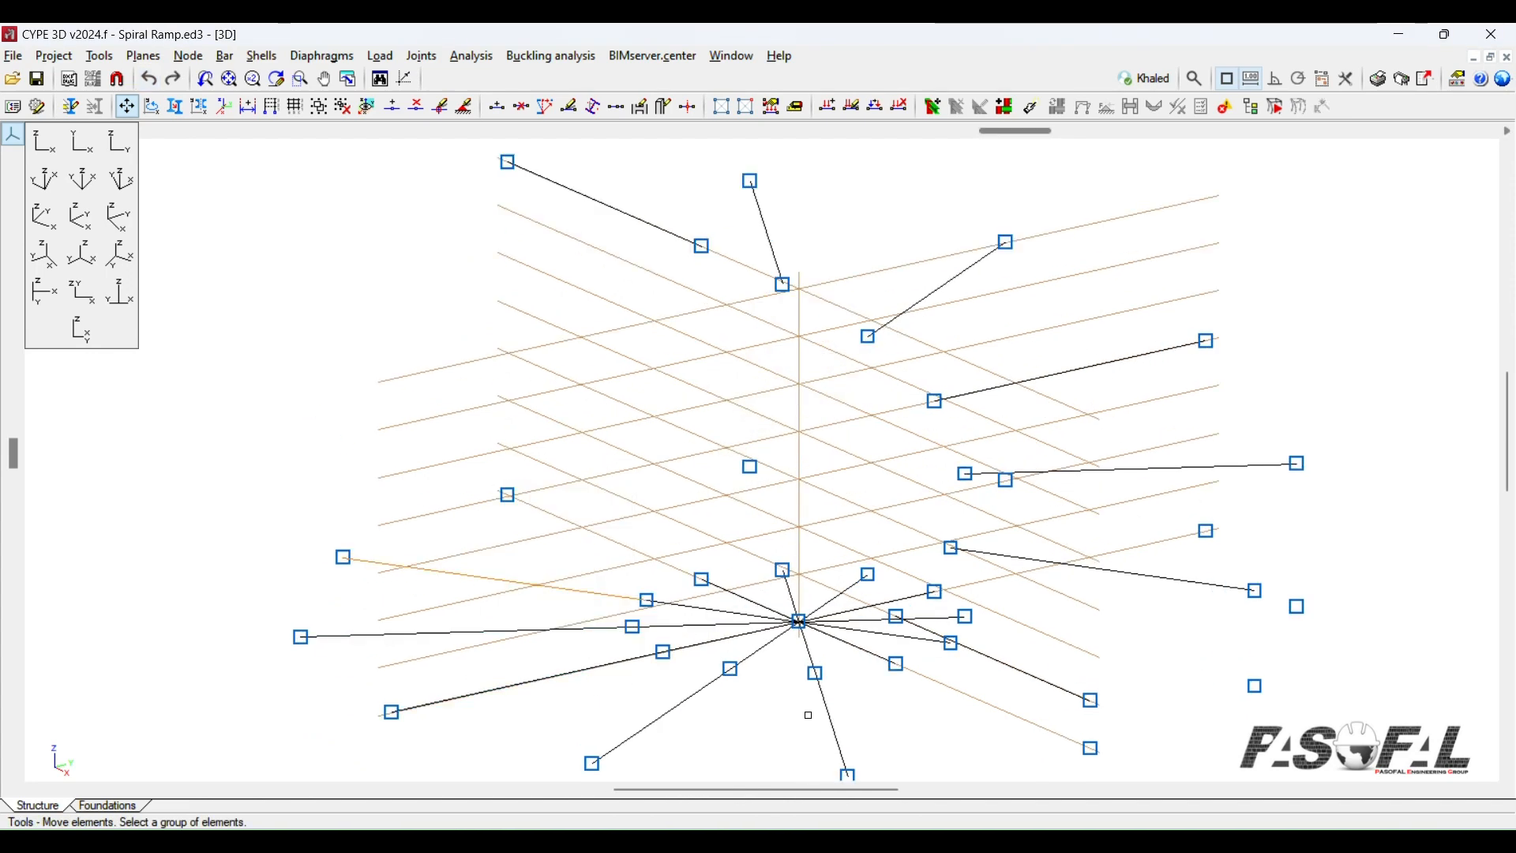
{"action": "right_click", "coordinate": [808, 715]}
{"action": "scroll", "coordinate": [808, 715], "scroll_direction": "up", "scroll_amount": 1}
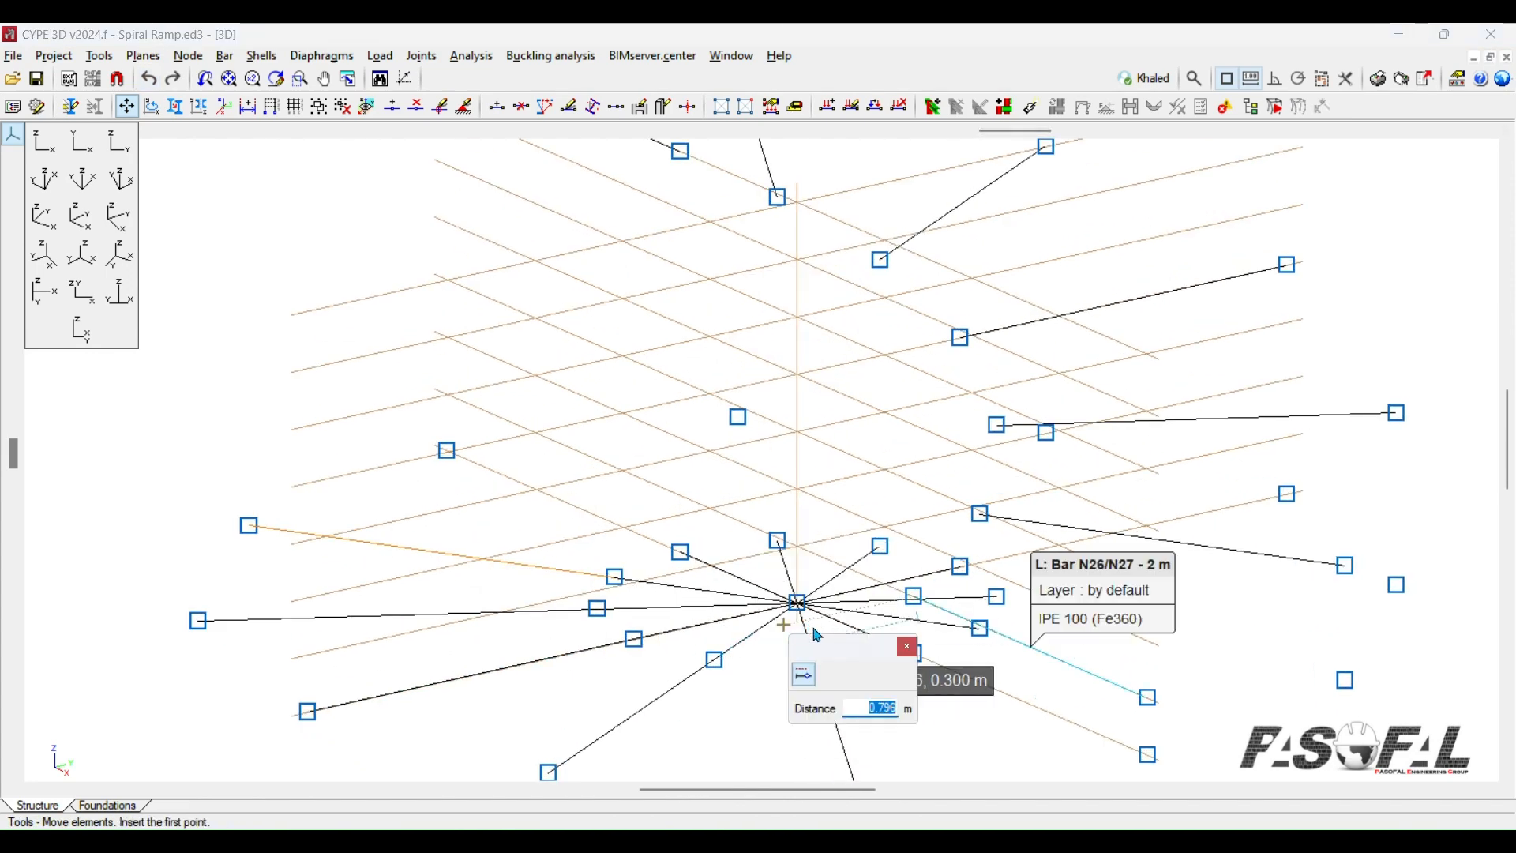
{"action": "left_click", "coordinate": [908, 649]}
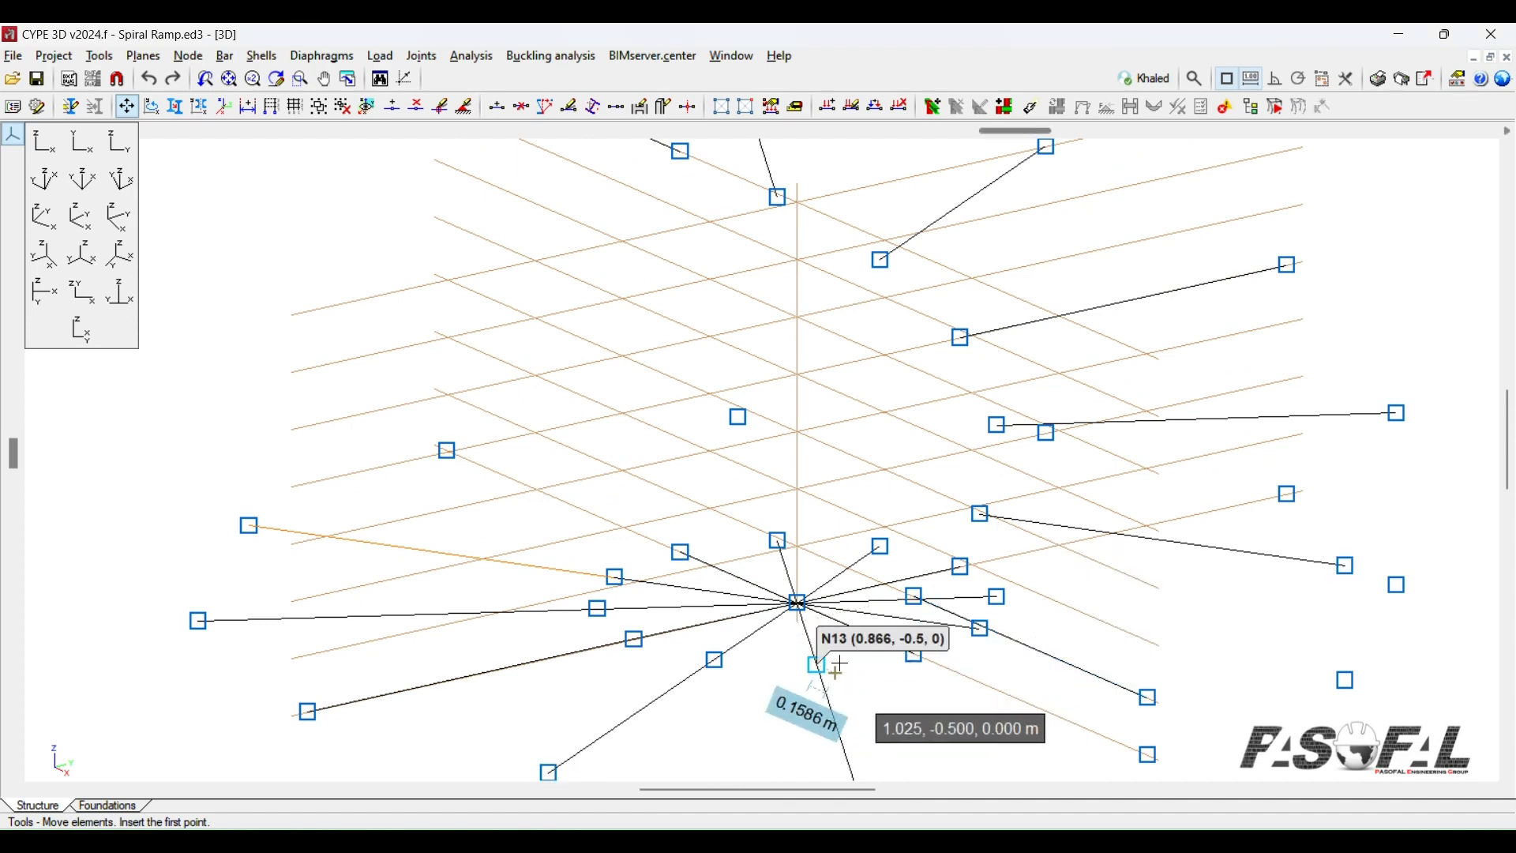
{"action": "scroll", "coordinate": [832, 630], "scroll_direction": "up", "scroll_amount": 2}
{"action": "scroll", "coordinate": [822, 629], "scroll_direction": "up", "scroll_amount": 2}
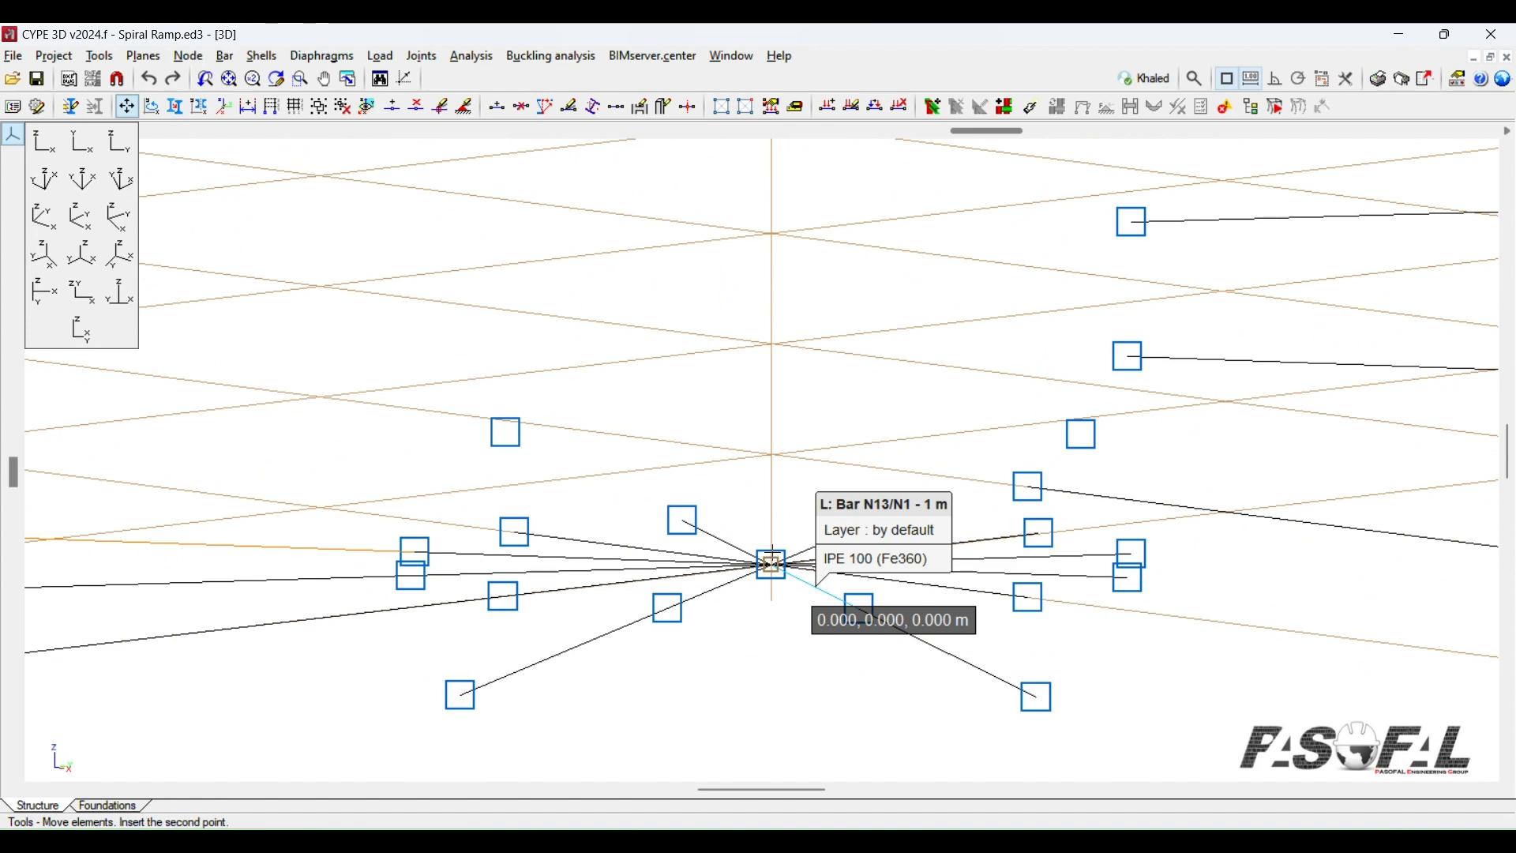
{"action": "left_click", "coordinate": [771, 544]}
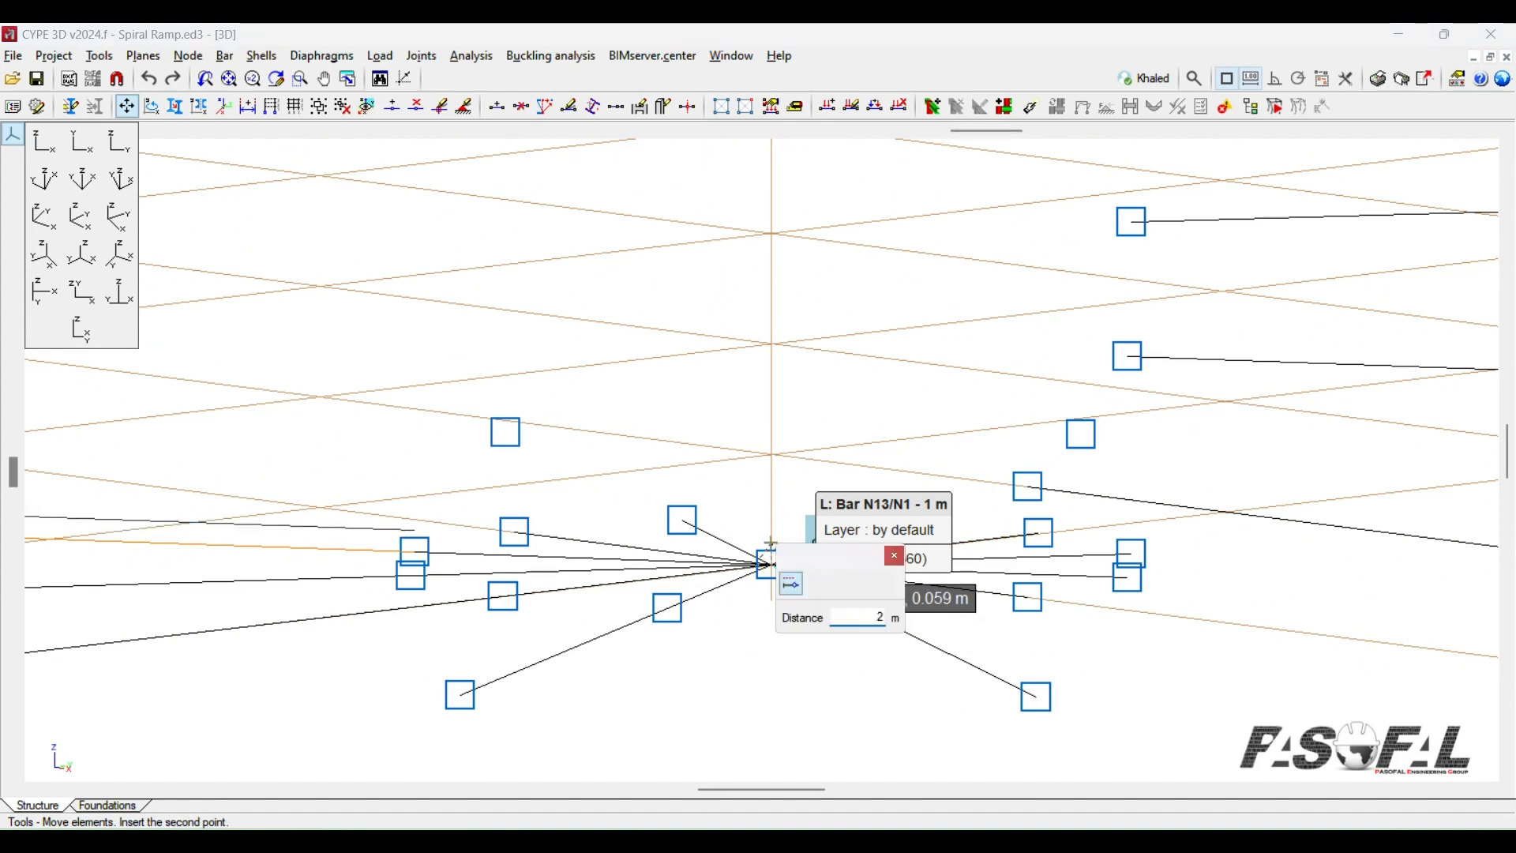
{"action": "key", "text": "Return"}
Step: Move the outer 2 m bar of the 240-degree radial 2.7 m vertically upward from the central node
{"action": "scroll", "coordinate": [773, 543], "scroll_direction": "down", "scroll_amount": 5}
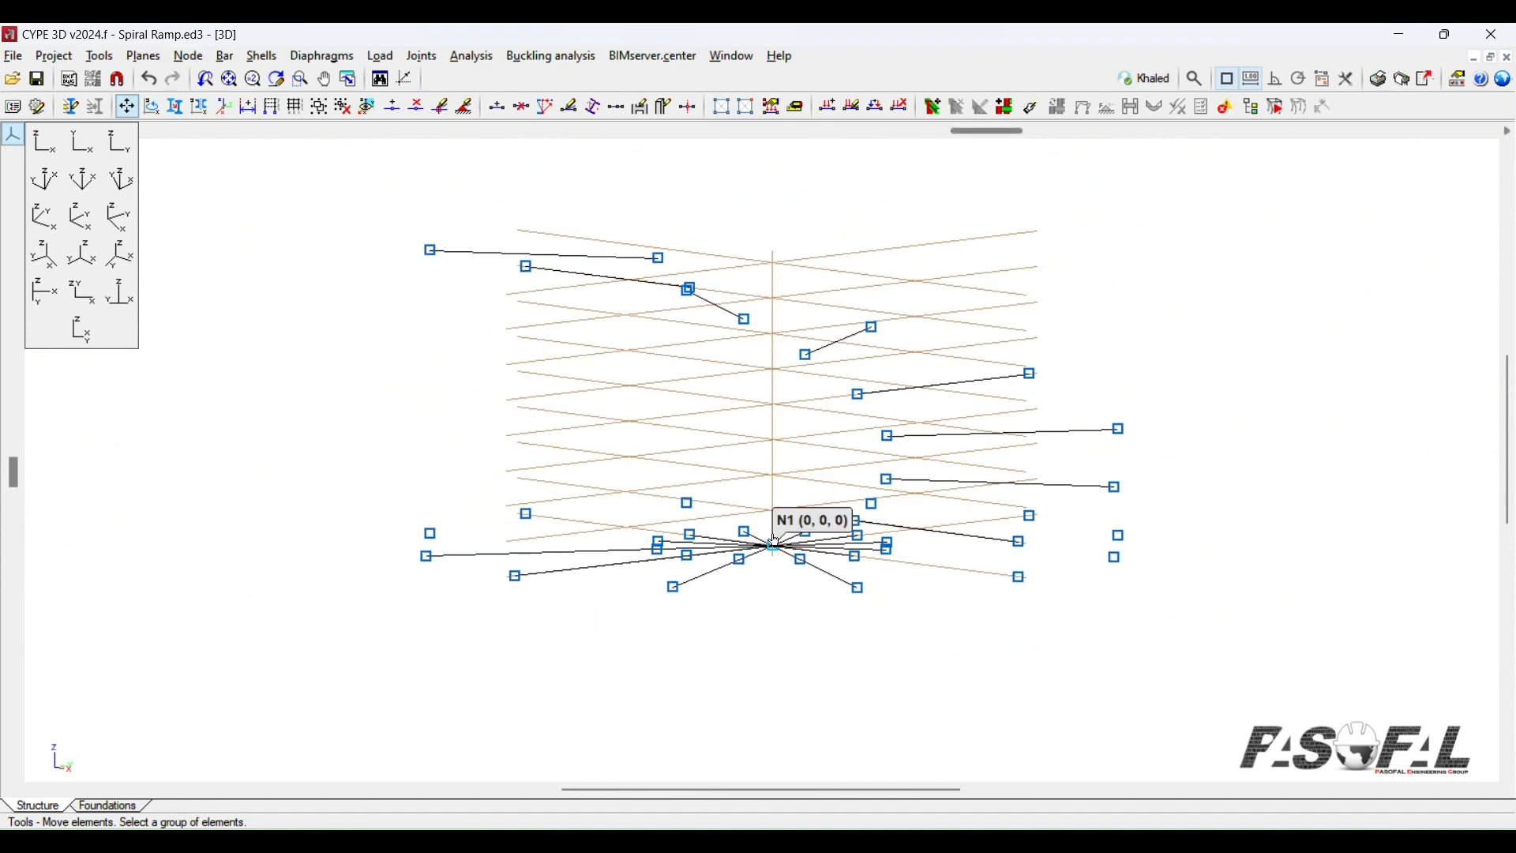
{"action": "scroll", "coordinate": [774, 544], "scroll_direction": "up", "scroll_amount": 2}
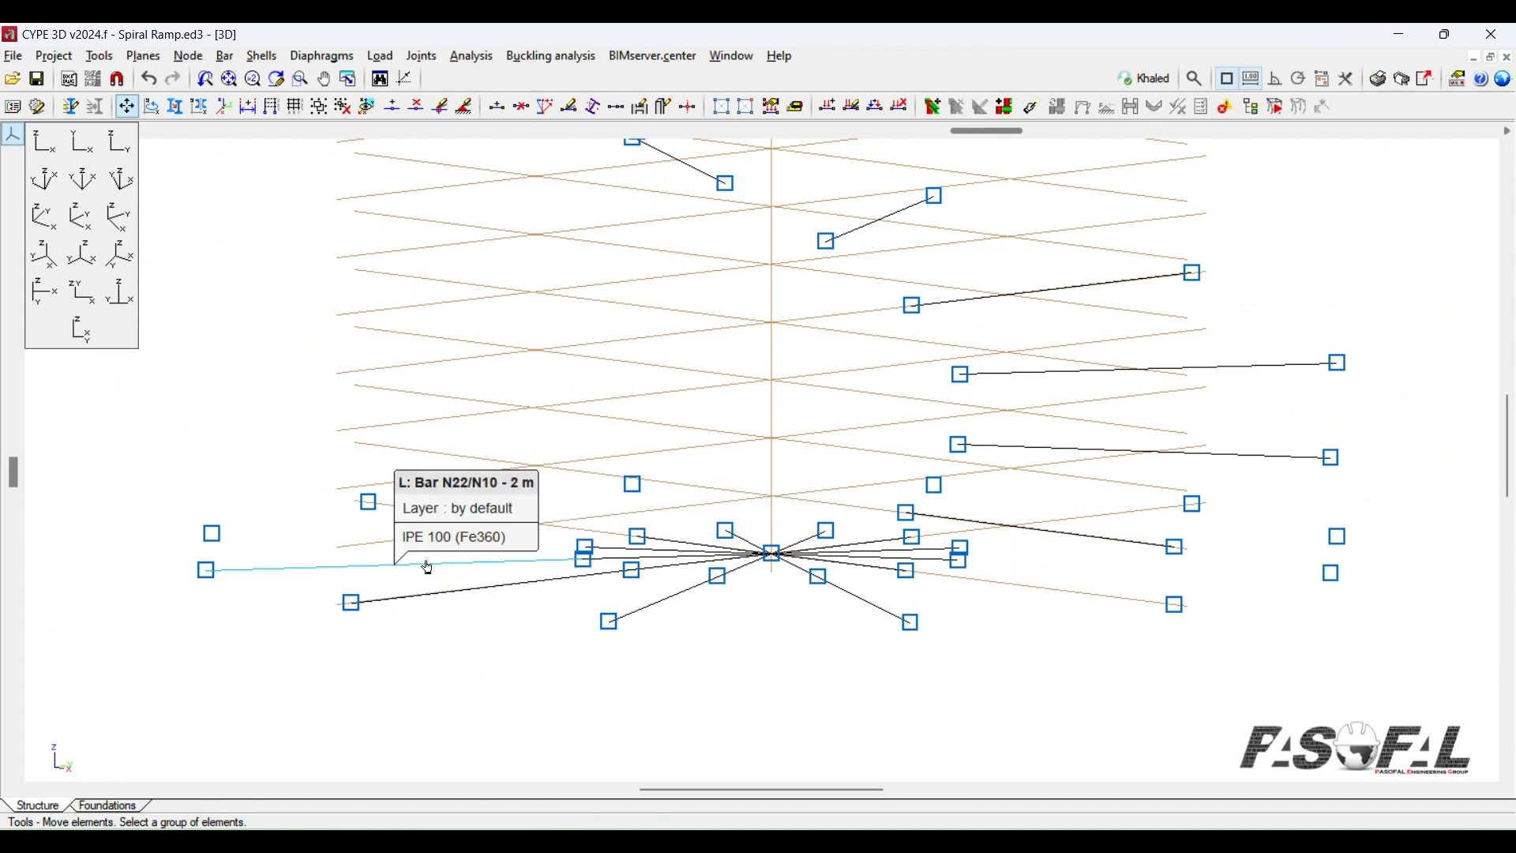
{"action": "scroll", "coordinate": [733, 688], "scroll_direction": "up", "scroll_amount": 1}
{"action": "right_click", "coordinate": [733, 688]}
{"action": "scroll", "coordinate": [785, 581], "scroll_direction": "up", "scroll_amount": 3}
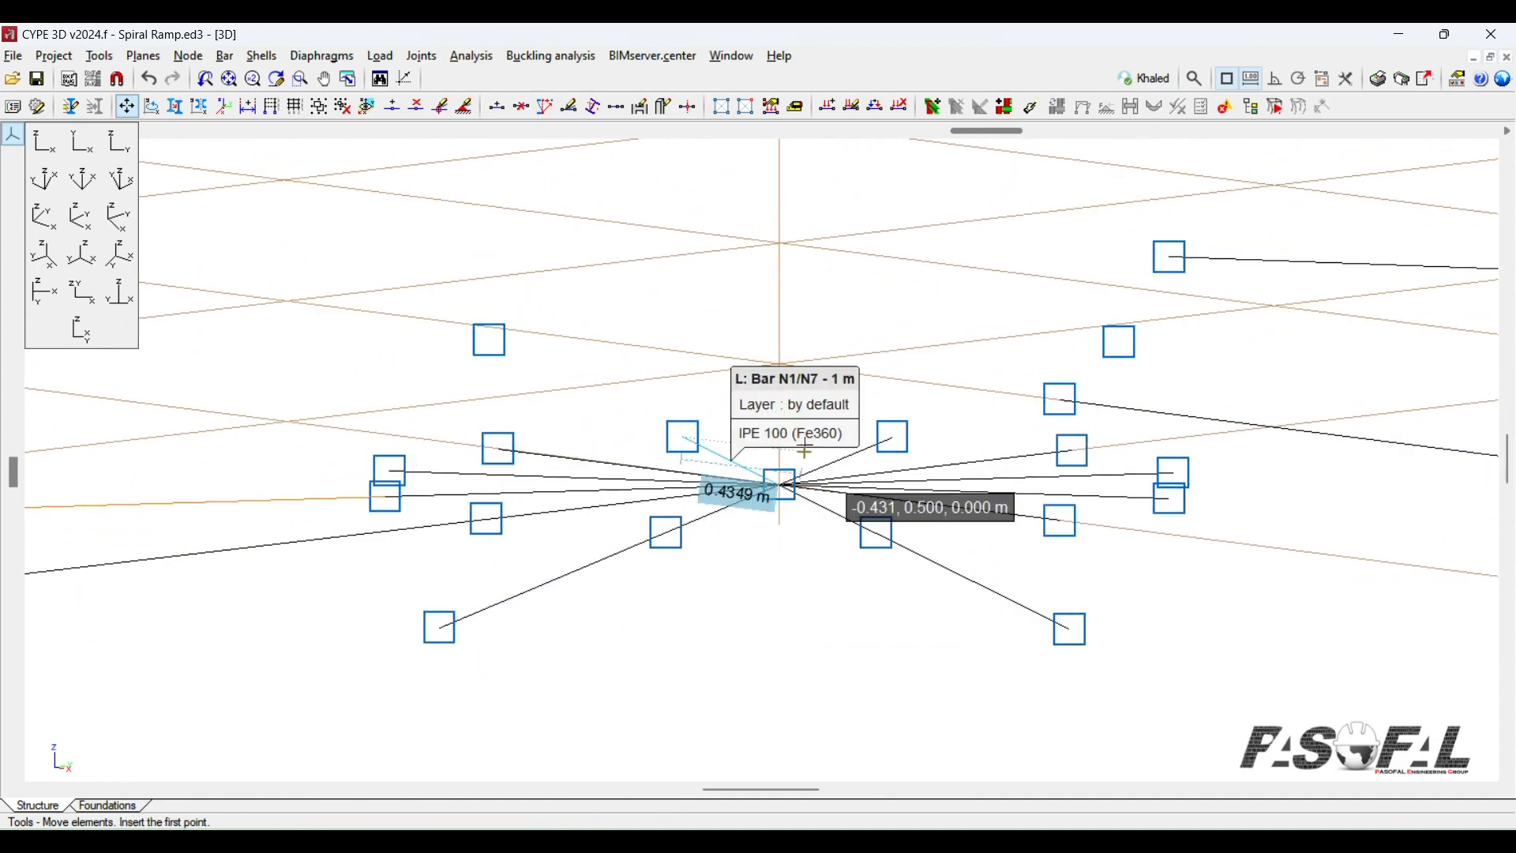
{"action": "left_click", "coordinate": [779, 484]}
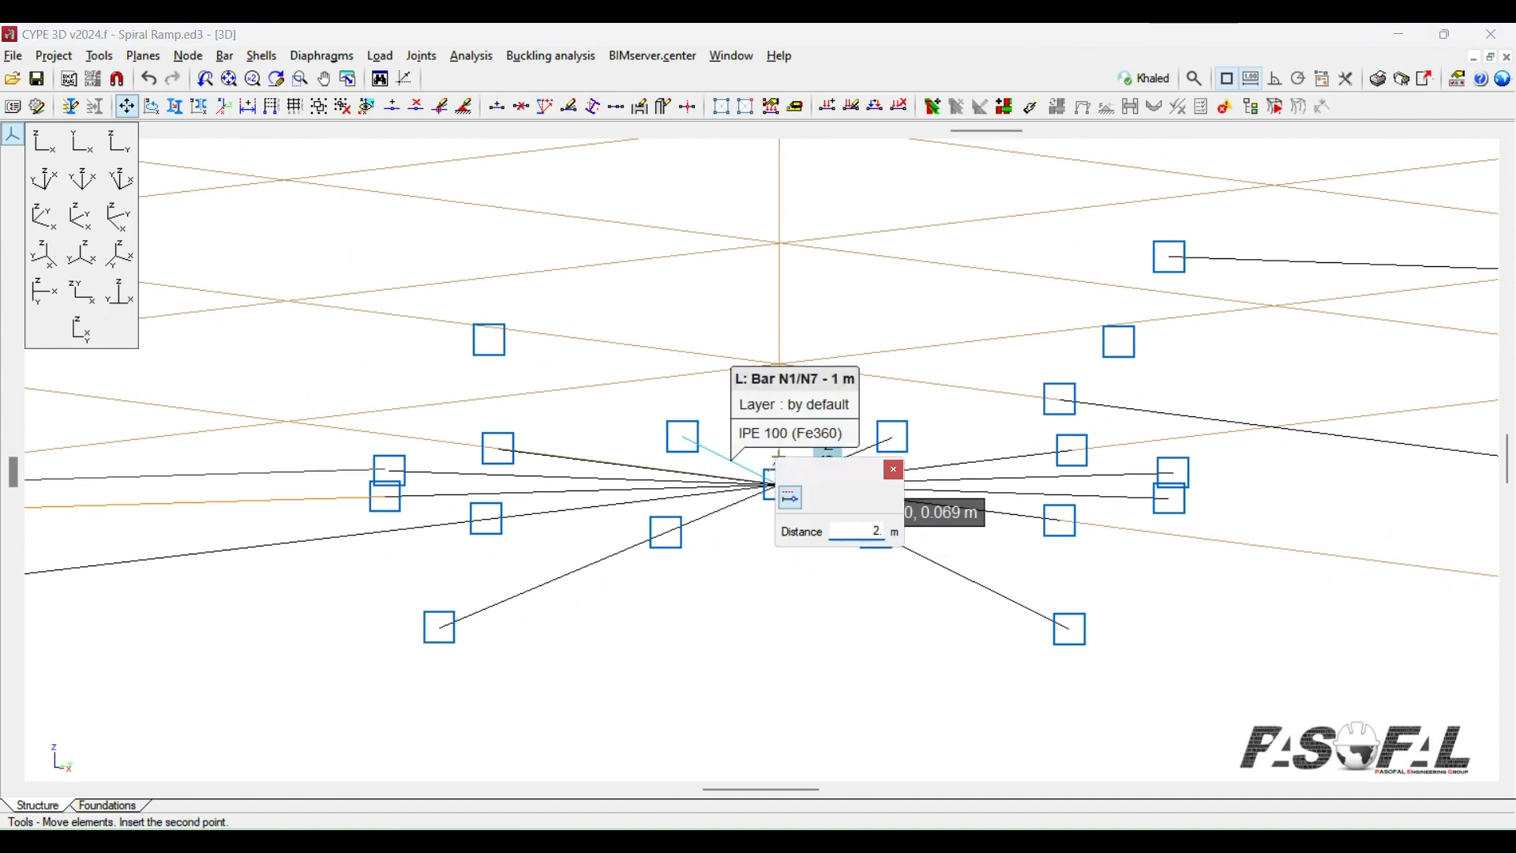
{"action": "type", "text": "2.7"}
{"action": "key", "text": "Return"}
Step: Move the outer 2 m bar of the 270-degree radial 3 m vertically upward from the central node
{"action": "scroll", "coordinate": [788, 446], "scroll_direction": "down", "scroll_amount": 3}
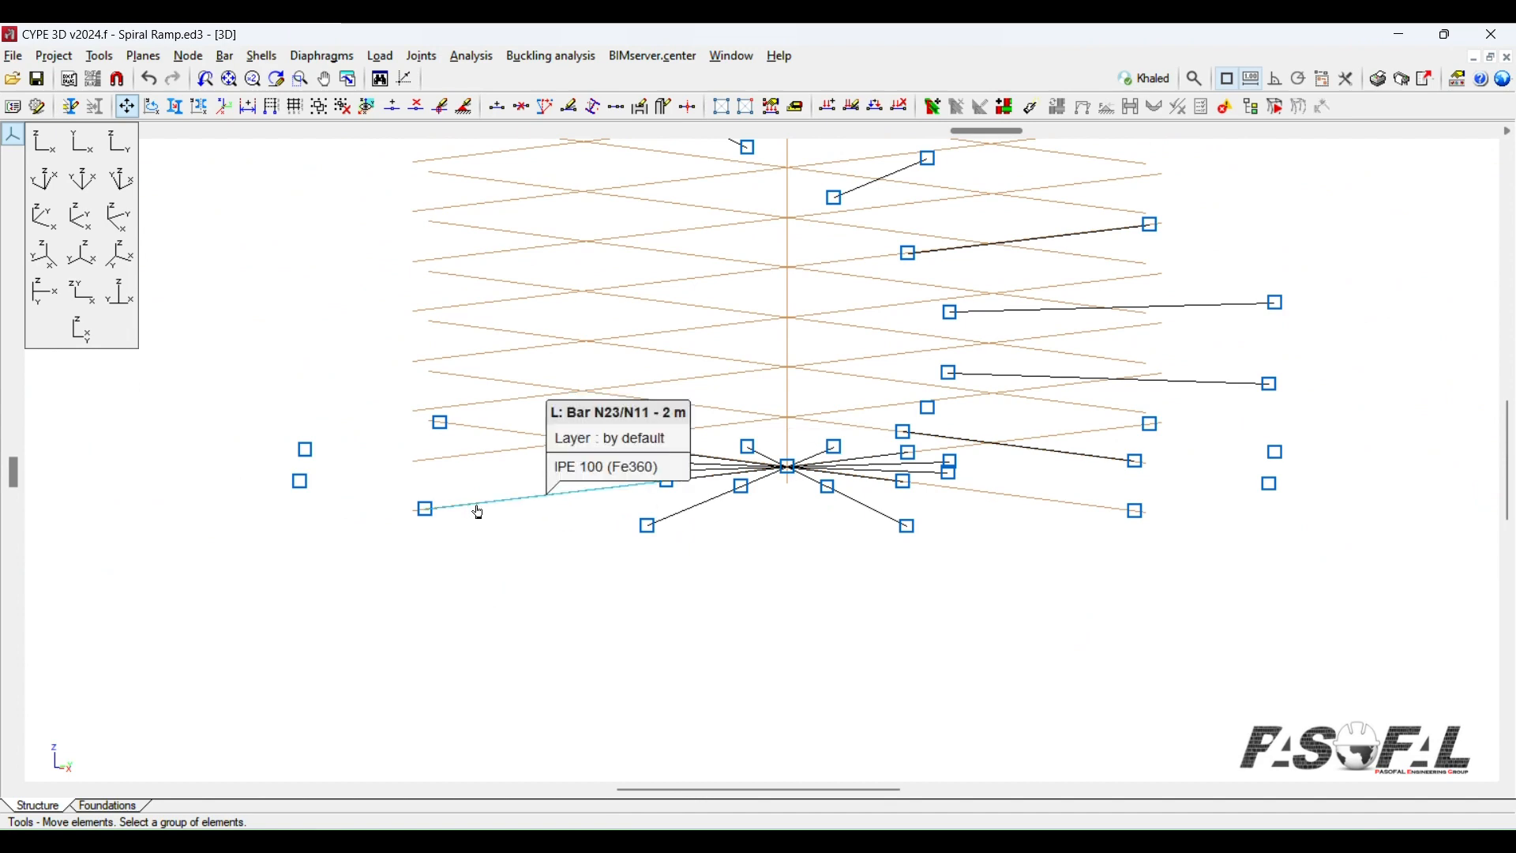
{"action": "right_click", "coordinate": [555, 571]}
{"action": "scroll", "coordinate": [798, 515], "scroll_direction": "up", "scroll_amount": 4}
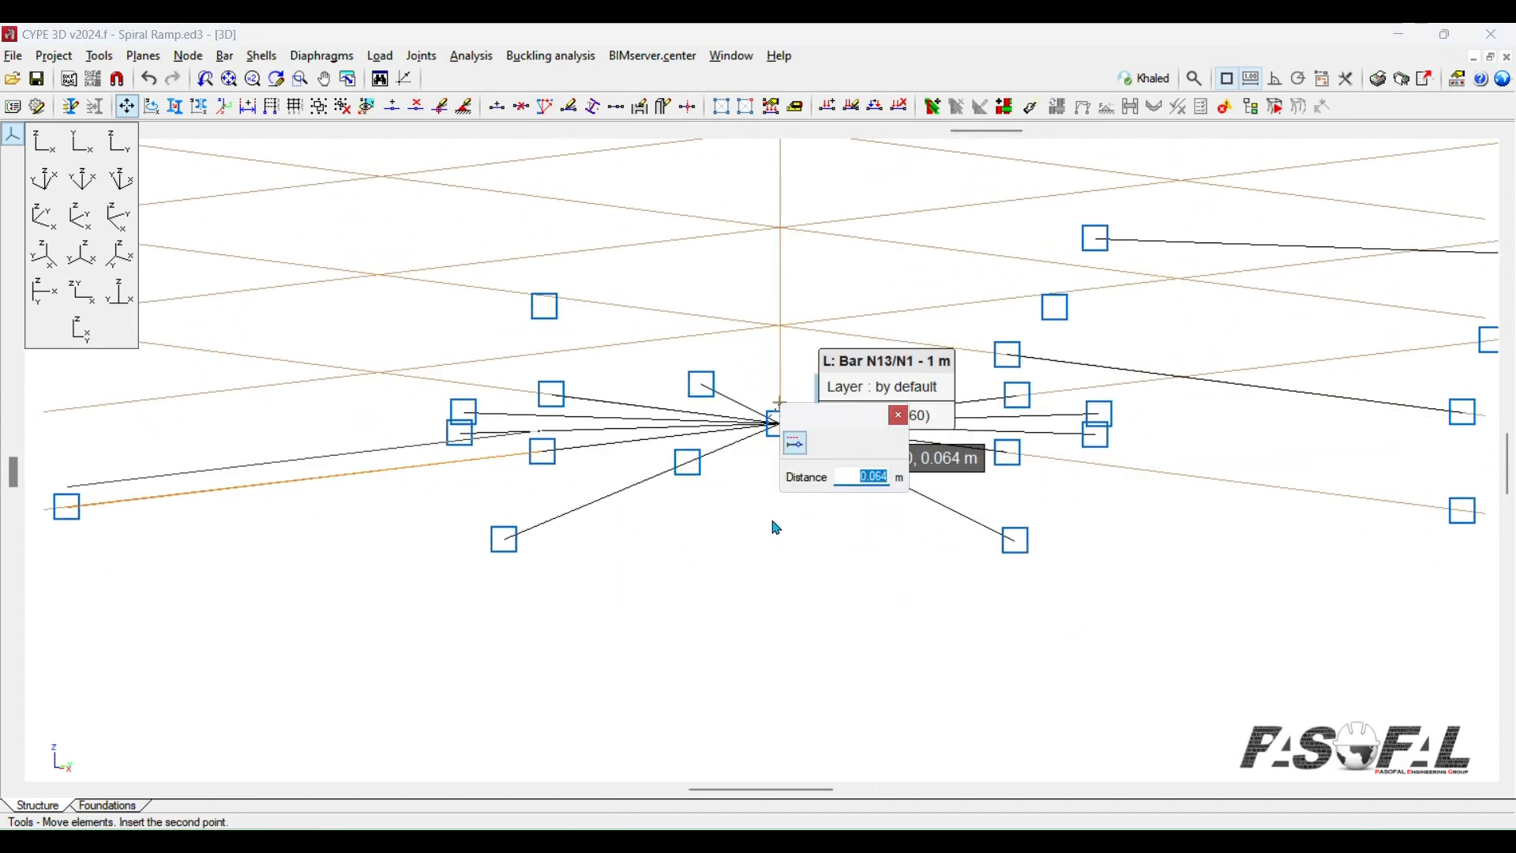
{"action": "key", "text": "Return"}
Step: Move the outer 2 m bar of the 300-degree radial 3.3 m vertically upward, using the central node as the base point
{"action": "scroll", "coordinate": [755, 526], "scroll_direction": "down", "scroll_amount": 1}
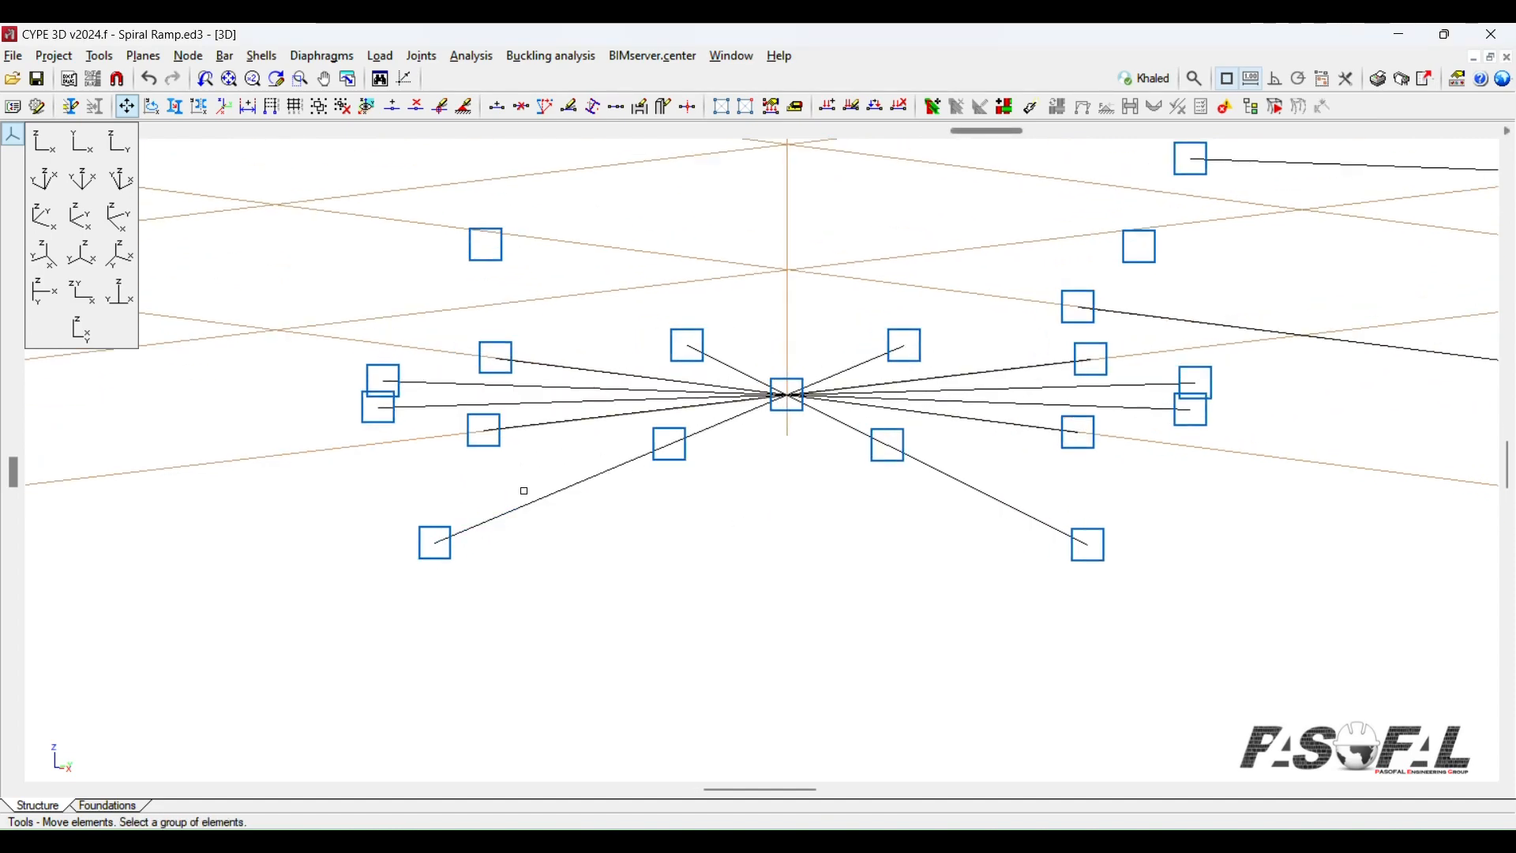
{"action": "scroll", "coordinate": [705, 567], "scroll_direction": "down", "scroll_amount": 1}
{"action": "middle_click_drag", "start_coordinate": [807, 578], "coordinate": [760, 583], "text": "shift"}
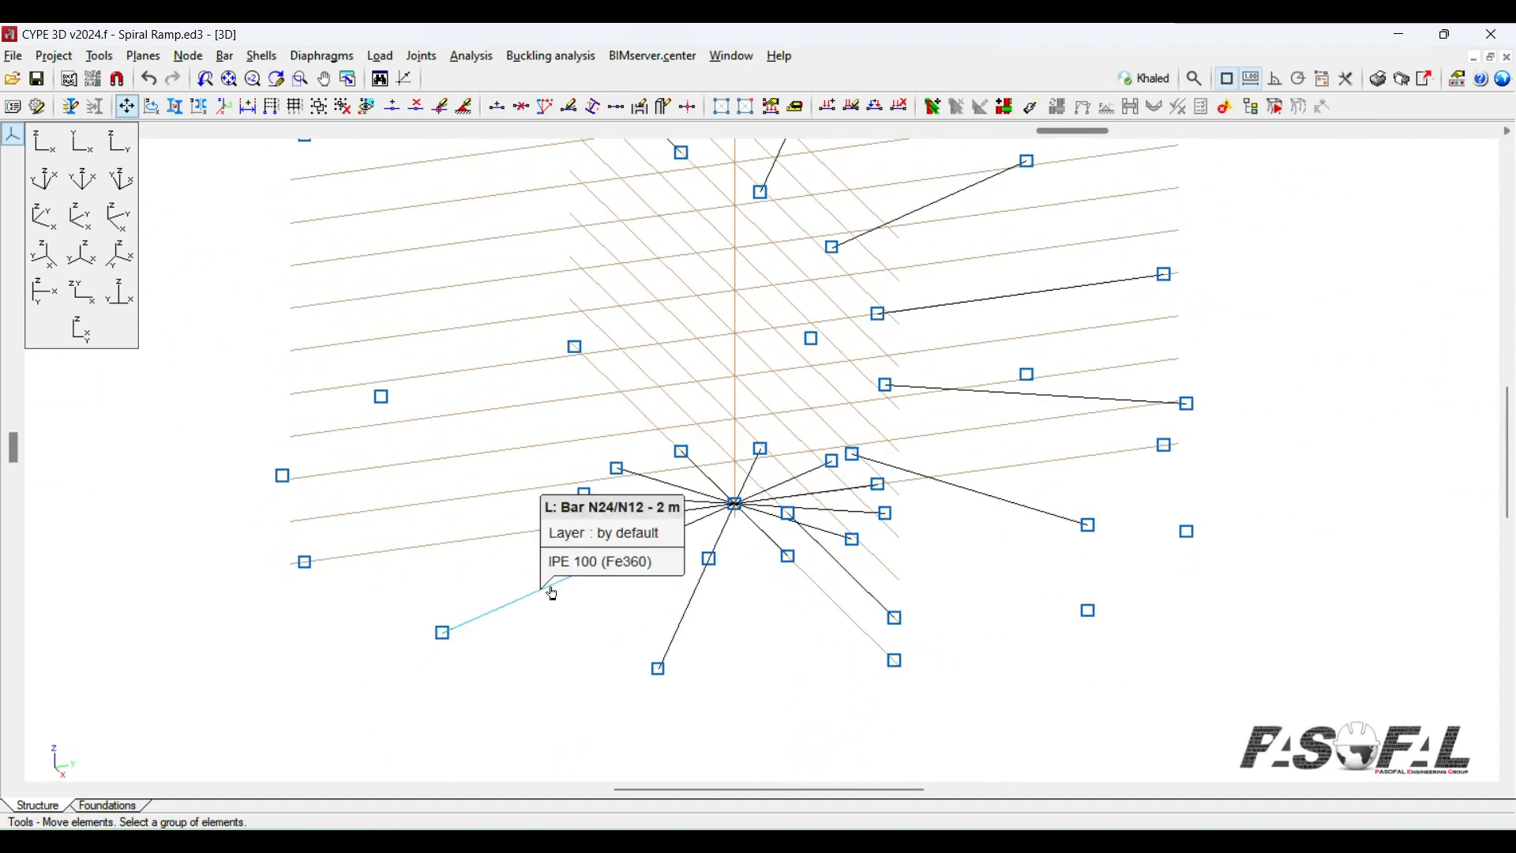
{"action": "left_click", "coordinate": [548, 585]}
{"action": "right_click", "coordinate": [572, 632]}
{"action": "scroll", "coordinate": [689, 561], "scroll_direction": "up", "scroll_amount": 4}
{"action": "scroll", "coordinate": [793, 505], "scroll_direction": "up", "scroll_amount": 2}
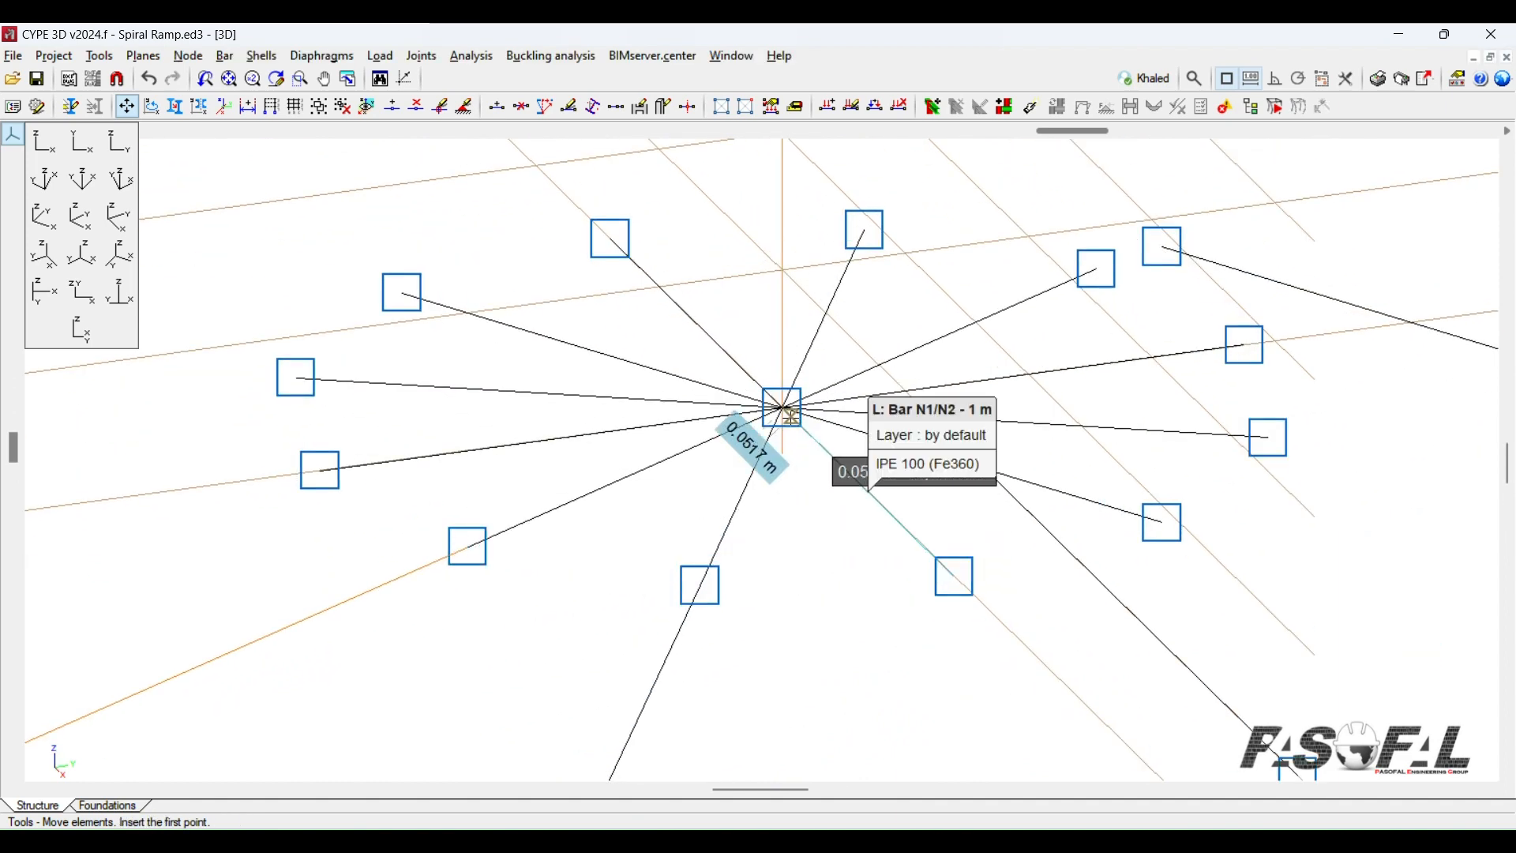
{"action": "left_click", "coordinate": [784, 408]}
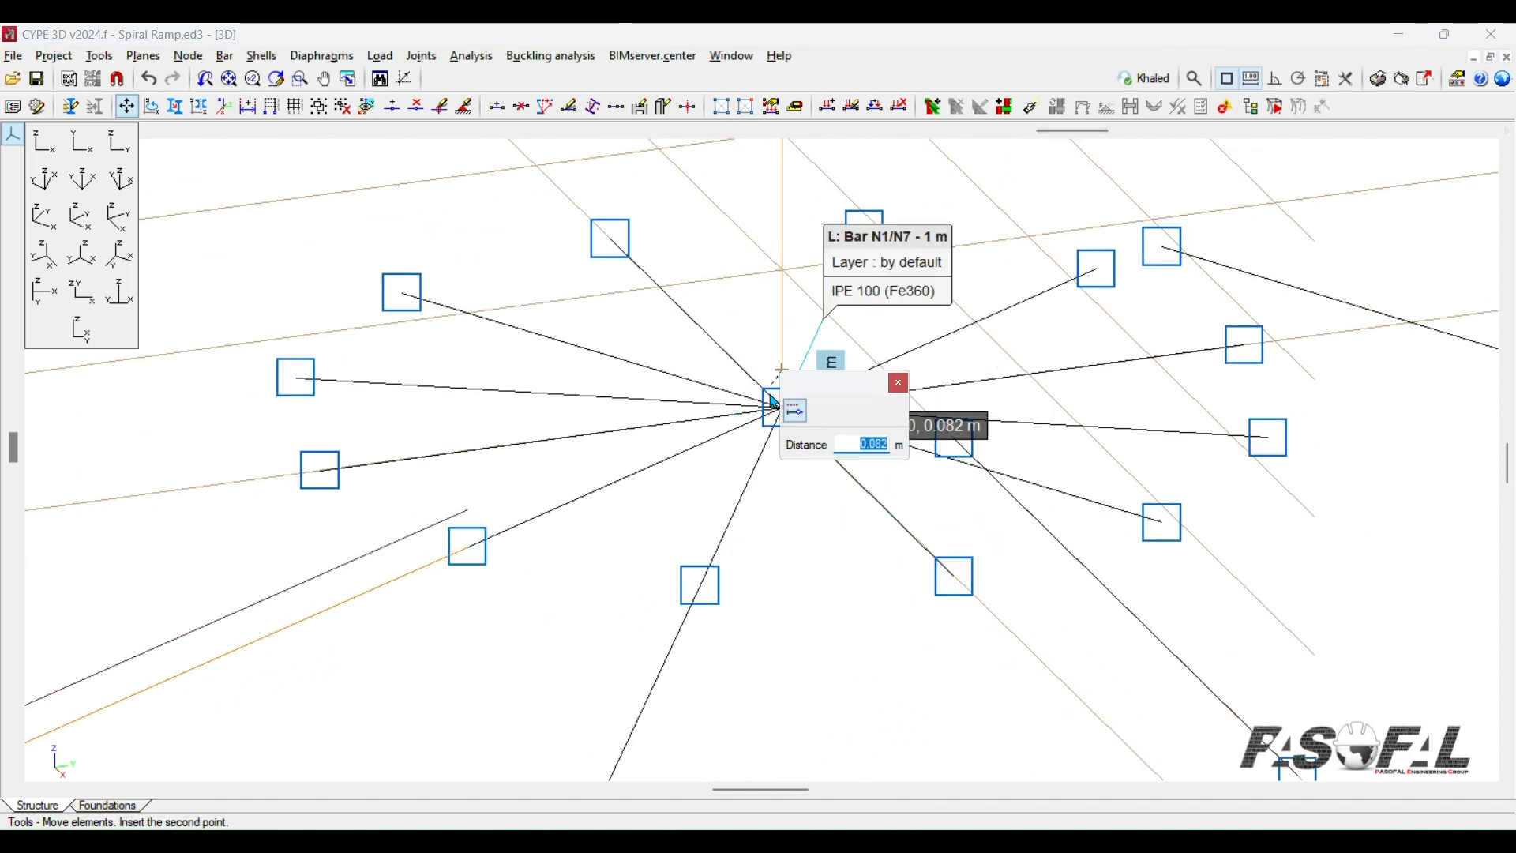
{"action": "type", "text": "3.3"}
{"action": "key", "text": "Return"}
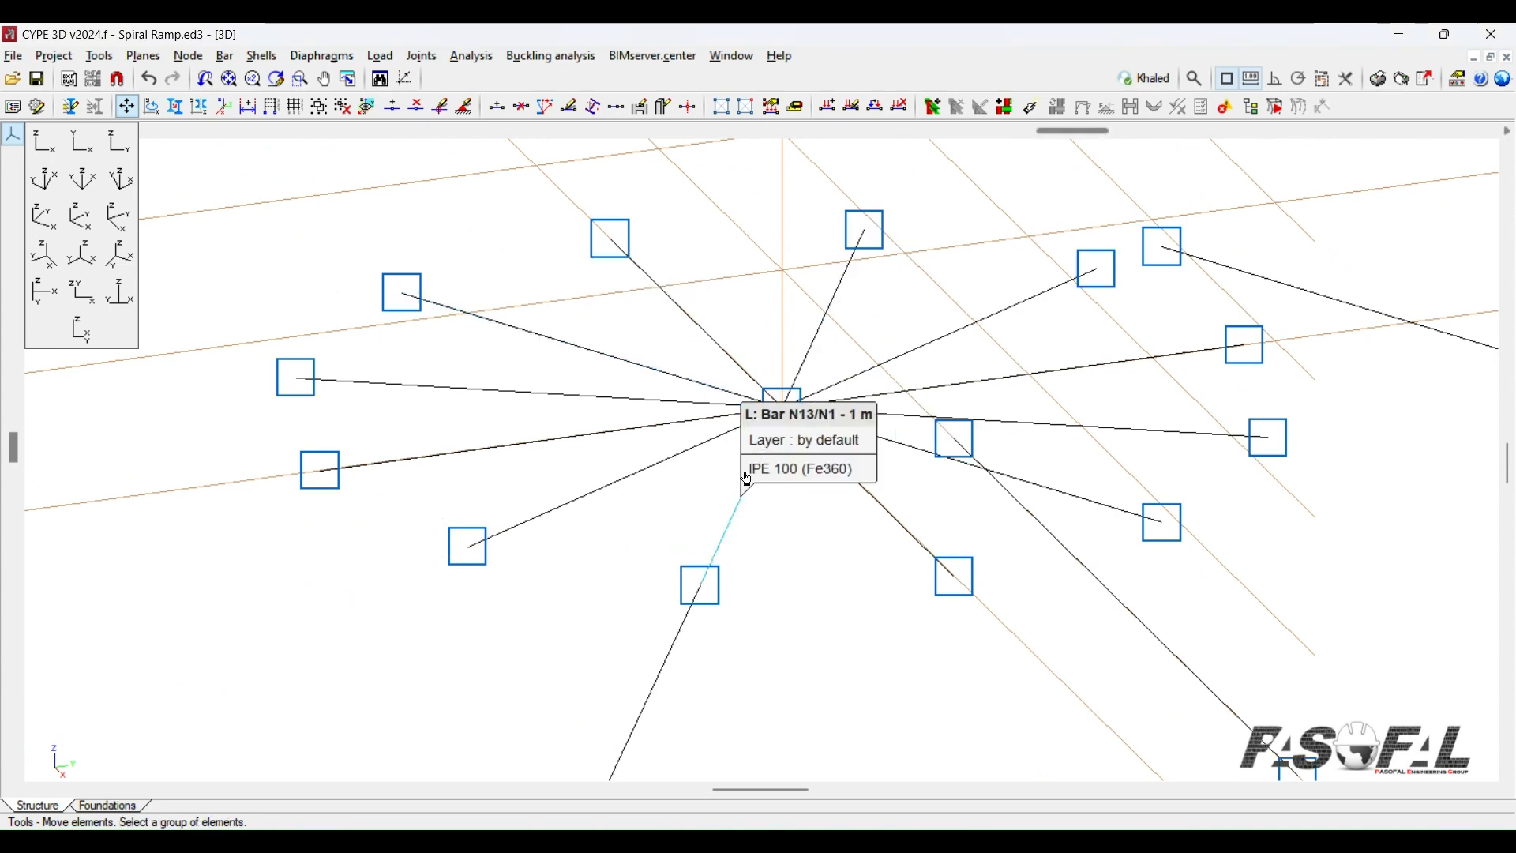
Step: Raise the outer 2 m bar of the 330-degree radial 3.6 m vertically from the central node
{"action": "scroll", "coordinate": [735, 610], "scroll_direction": "down", "scroll_amount": 1}
{"action": "right_click", "coordinate": [777, 658]}
{"action": "scroll", "coordinate": [775, 516], "scroll_direction": "up", "scroll_amount": 2}
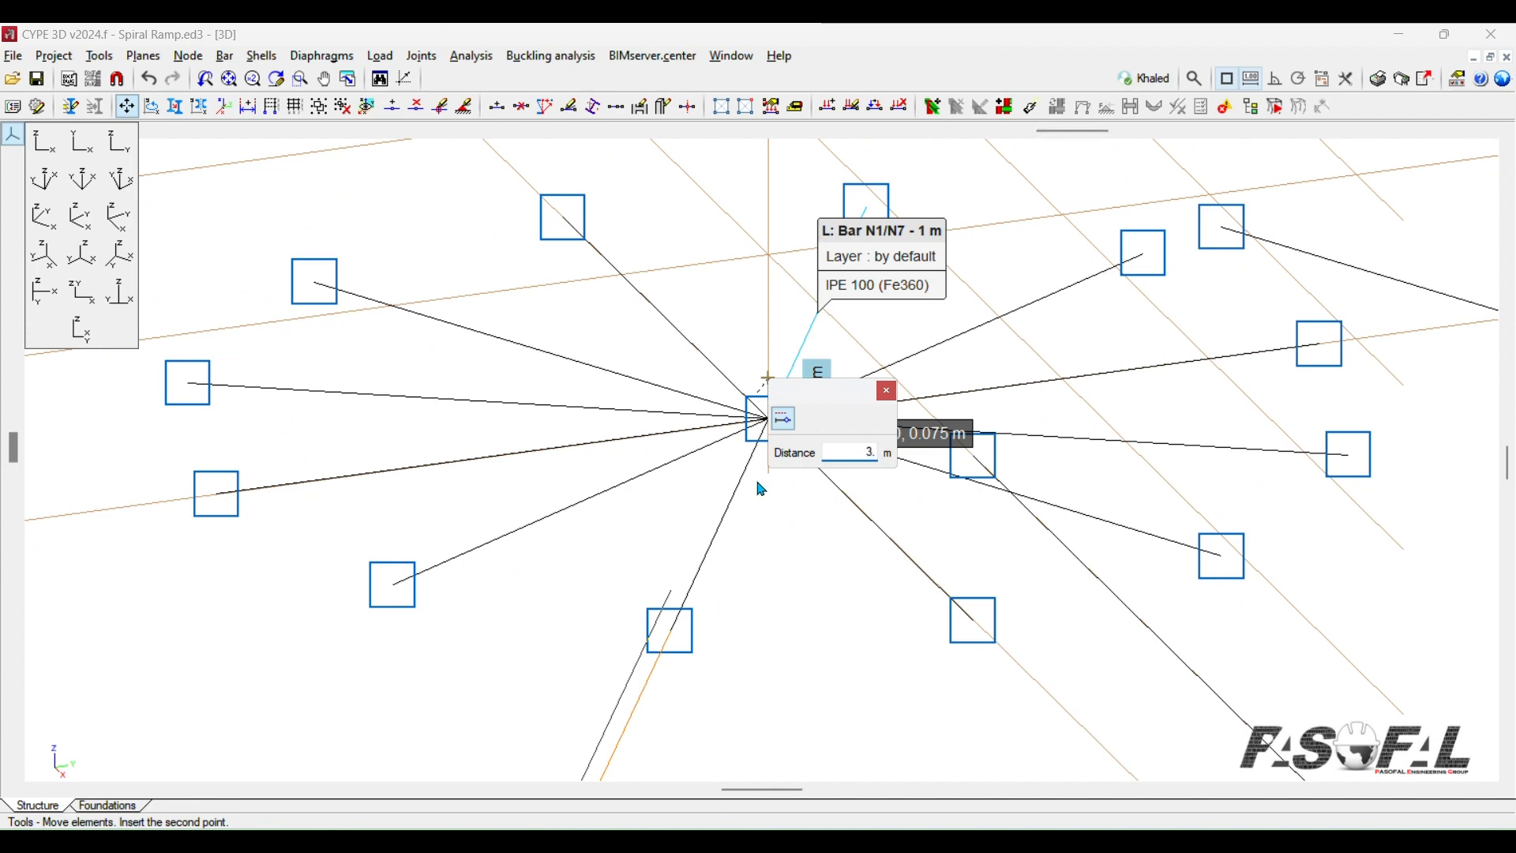
{"action": "key", "text": "Return"}
Step: Hide the reference planes in the 3D view so only the bars and nodes are displayed
{"action": "scroll", "coordinate": [790, 490], "scroll_direction": "down", "scroll_amount": 3}
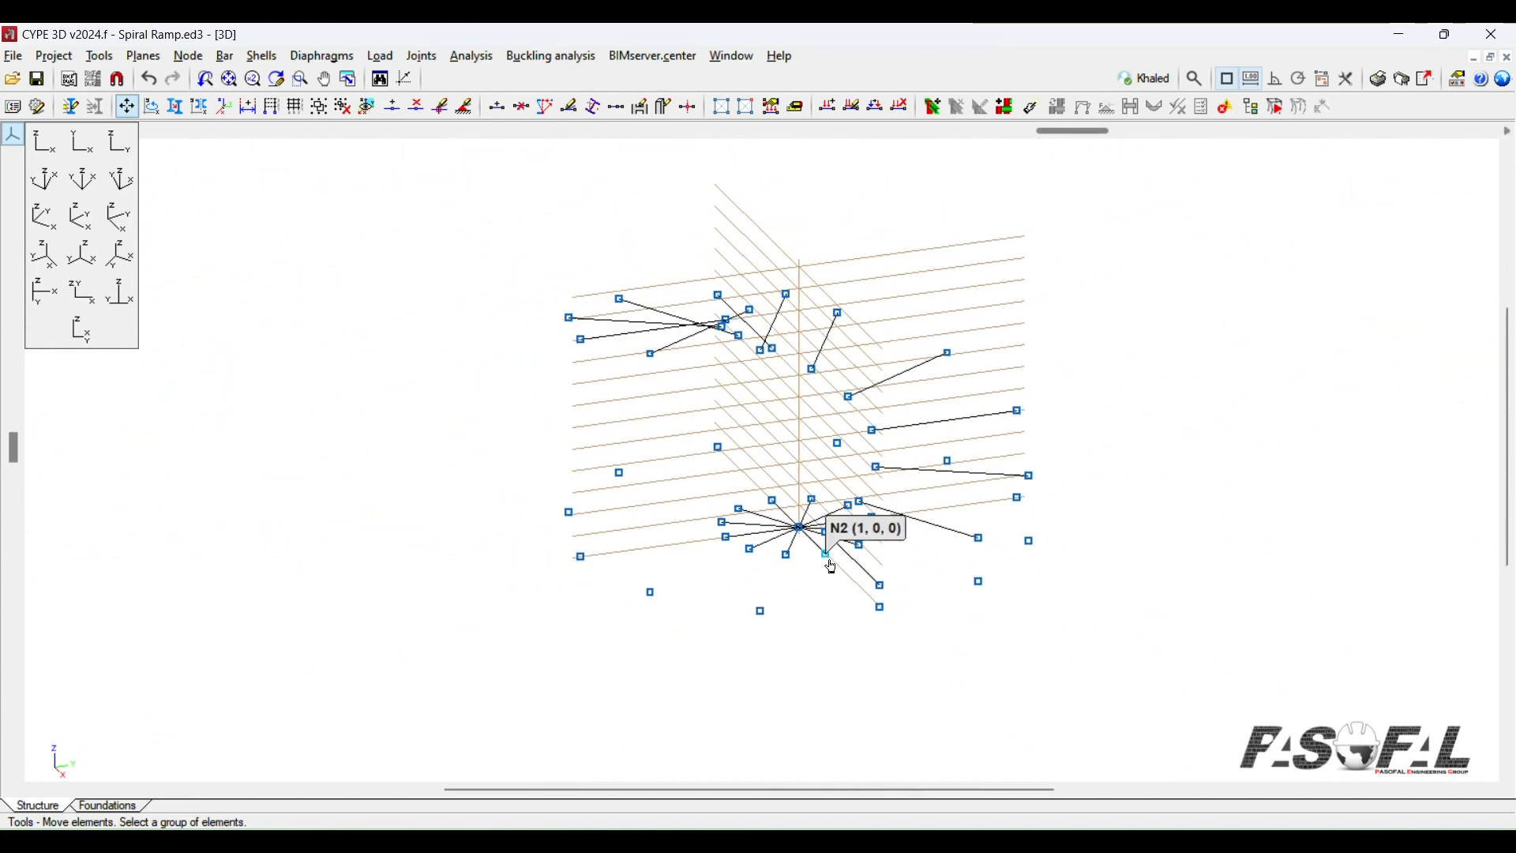
{"action": "middle_click_drag", "start_coordinate": [817, 564], "coordinate": [781, 568]}
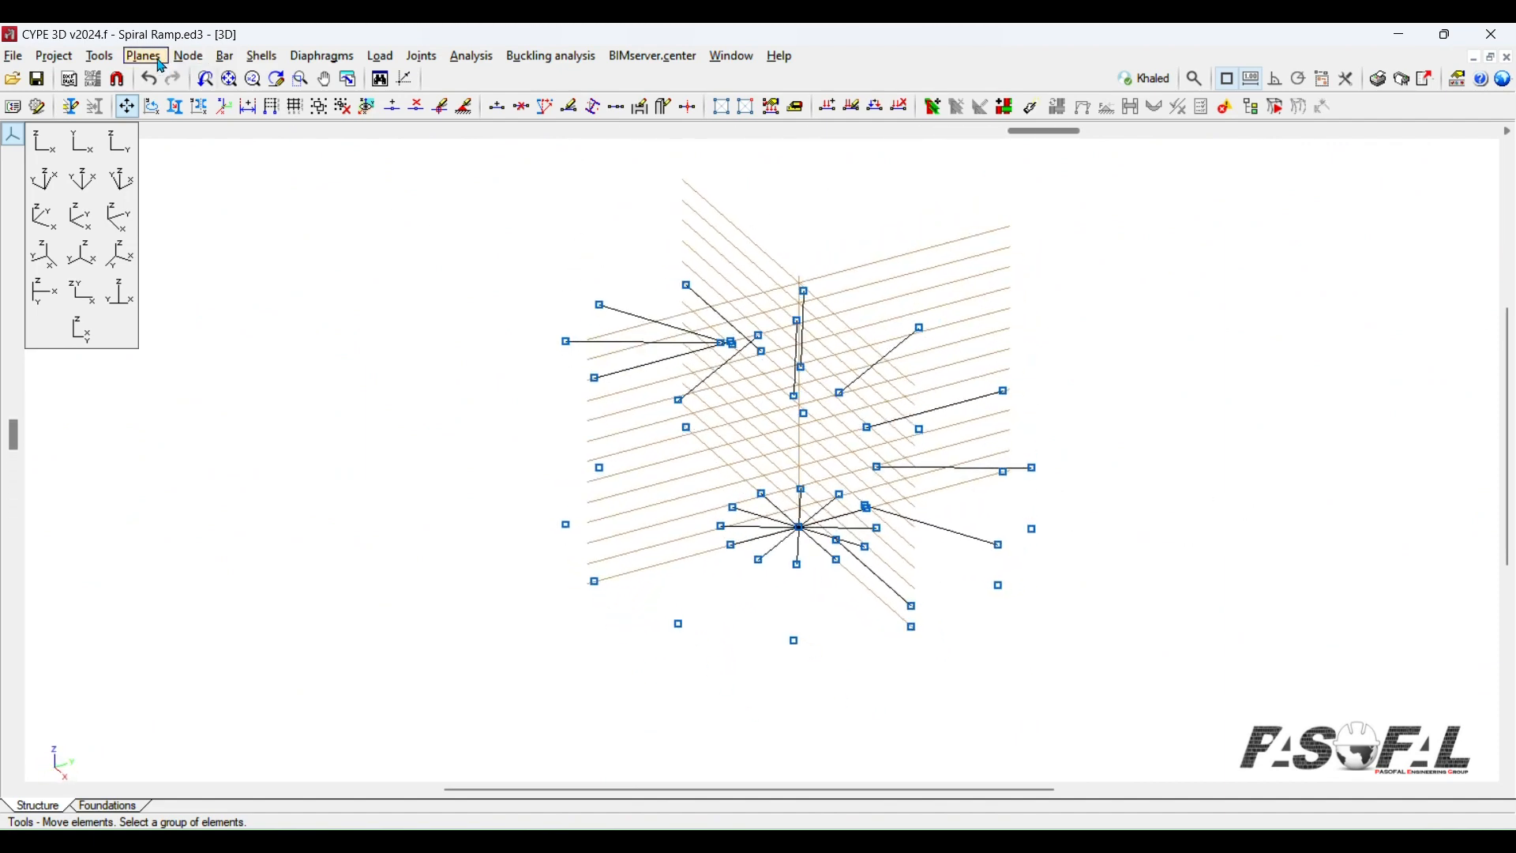
{"action": "left_click", "coordinate": [157, 67]}
{"action": "left_click", "coordinate": [201, 246]}
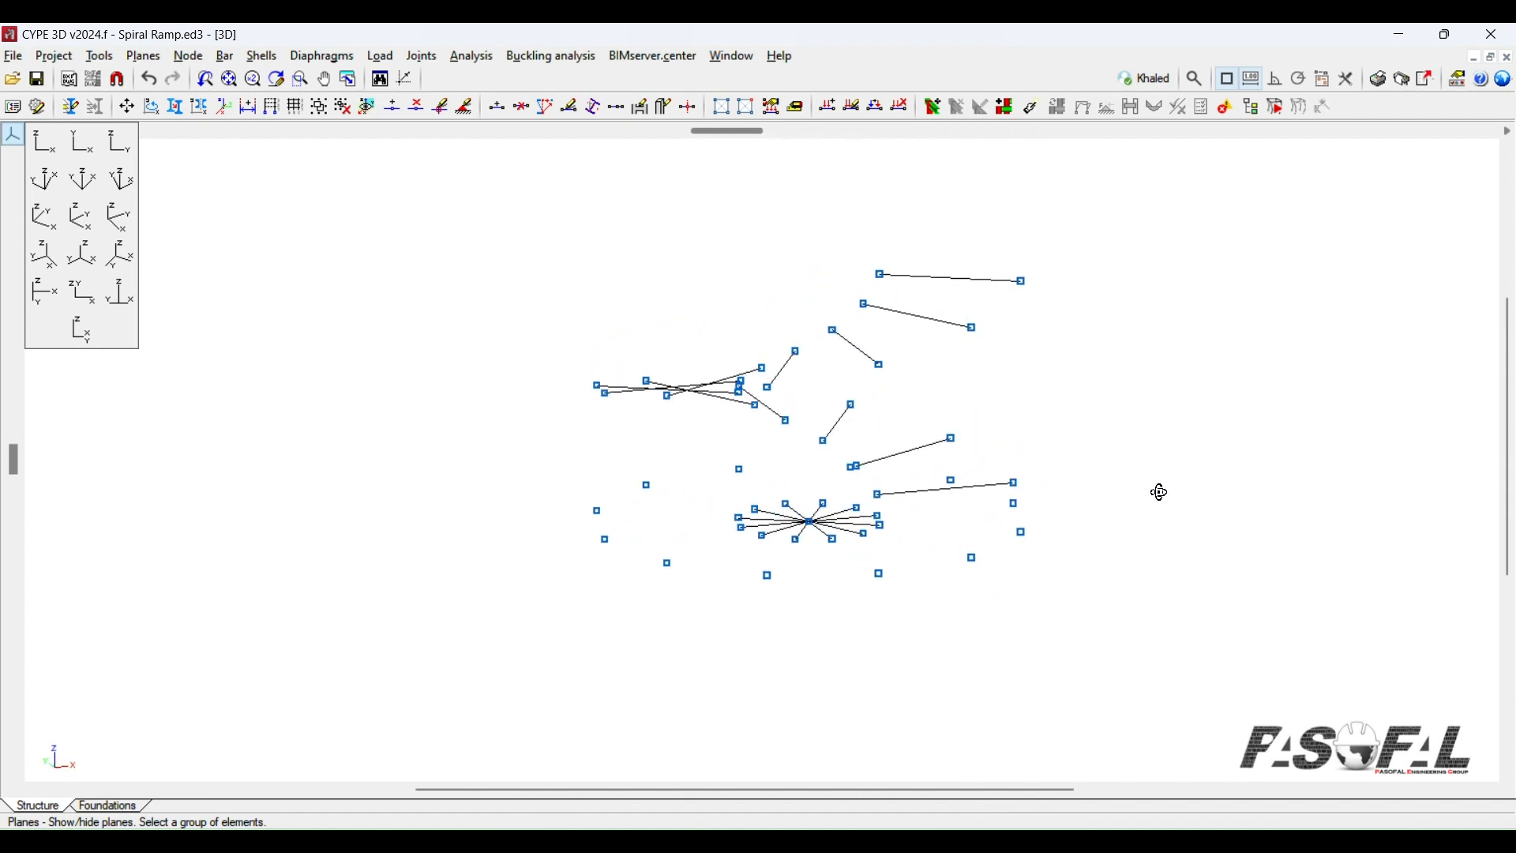
{"action": "middle_click_drag", "start_coordinate": [1160, 492], "coordinate": [592, 502]}
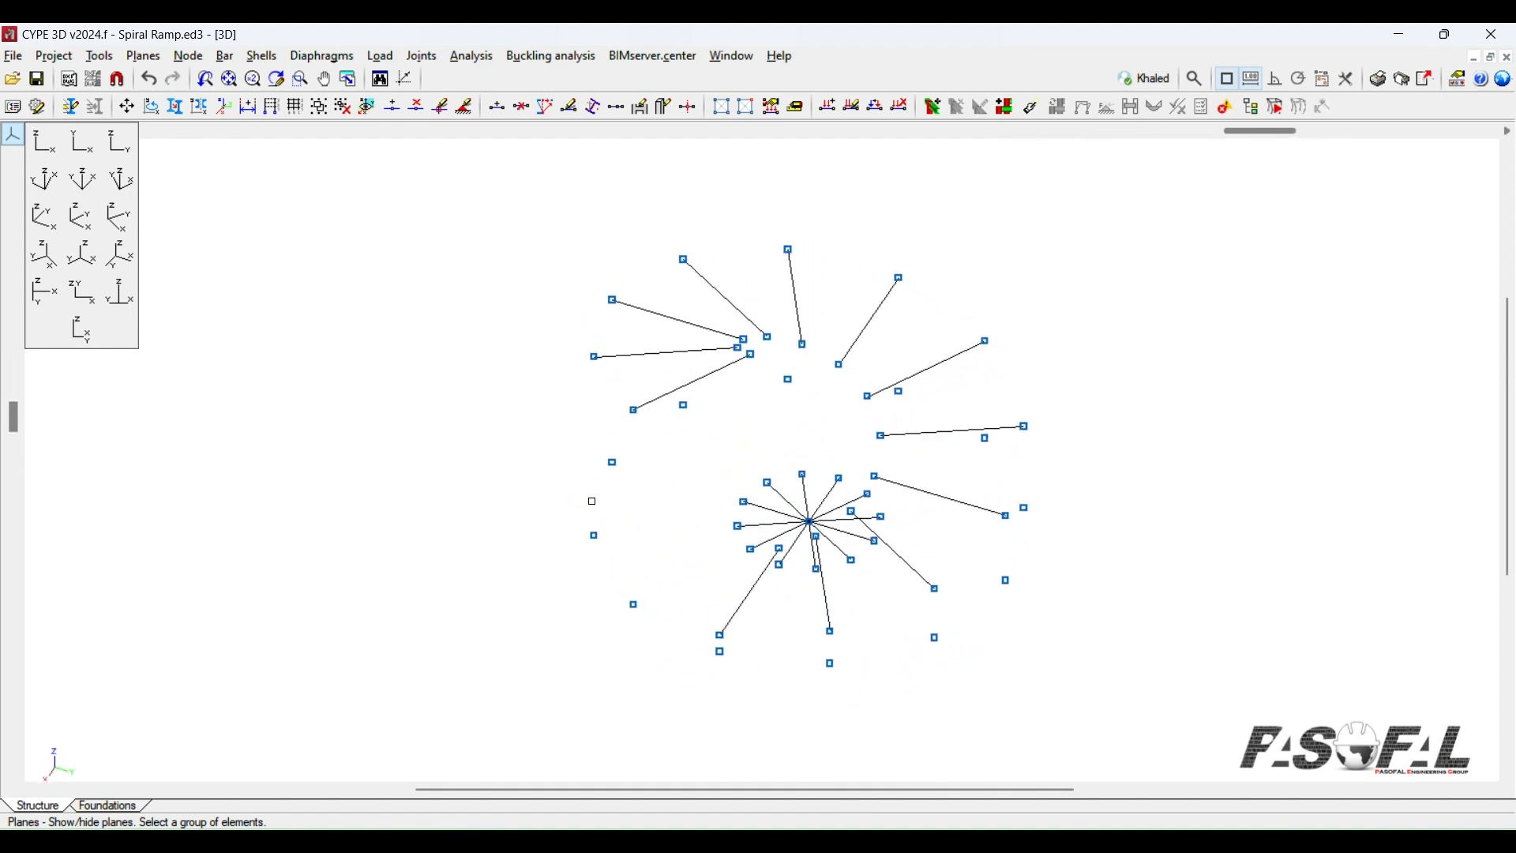
{"action": "left_click", "coordinate": [279, 62]}
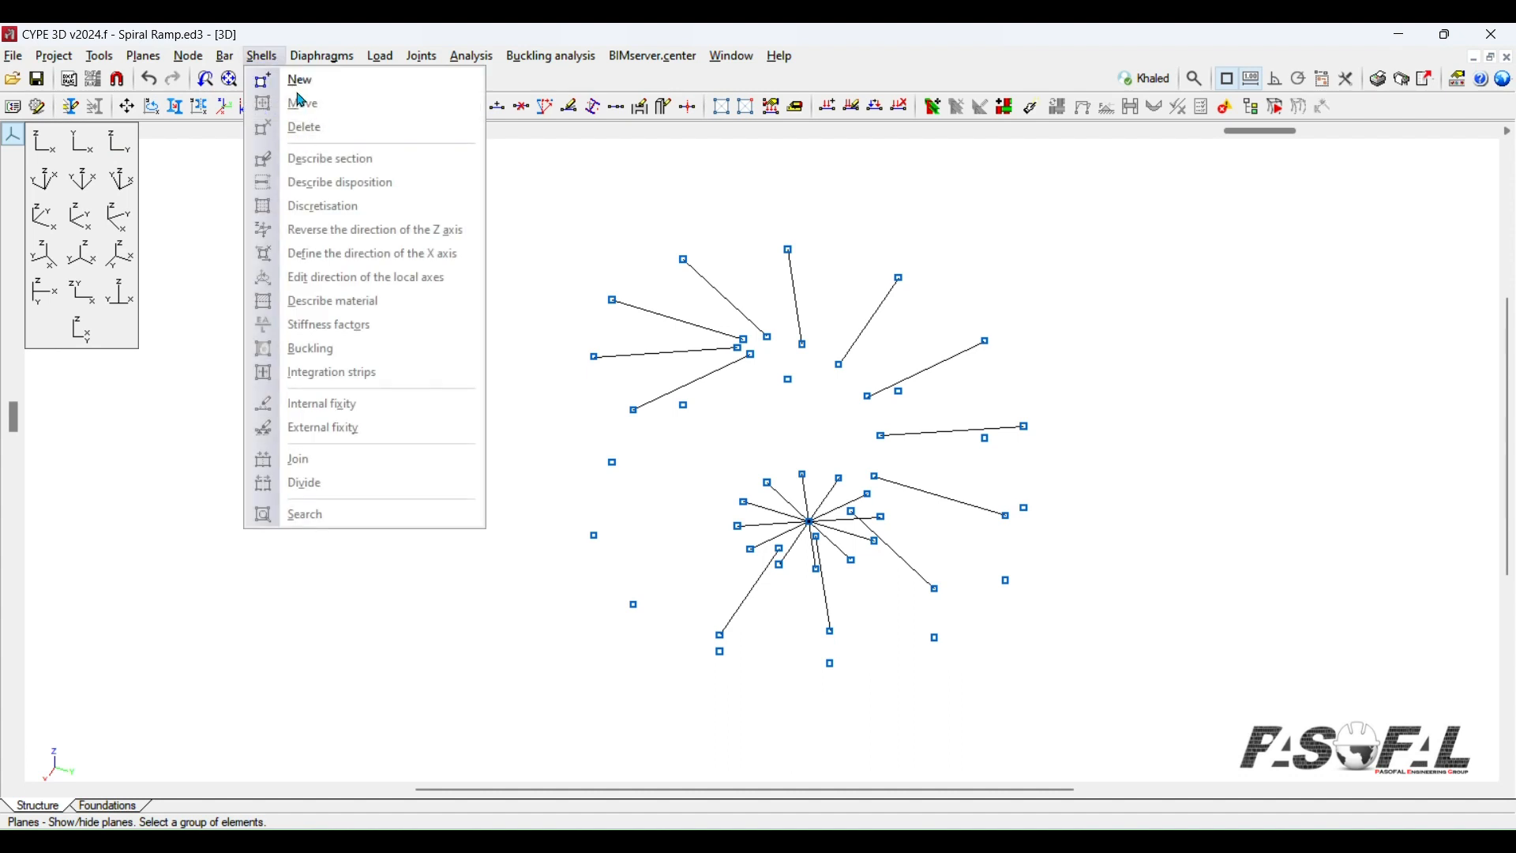
{"action": "left_click", "coordinate": [300, 79]}
{"action": "left_click_drag", "start_coordinate": [748, 229], "coordinate": [930, 207]}
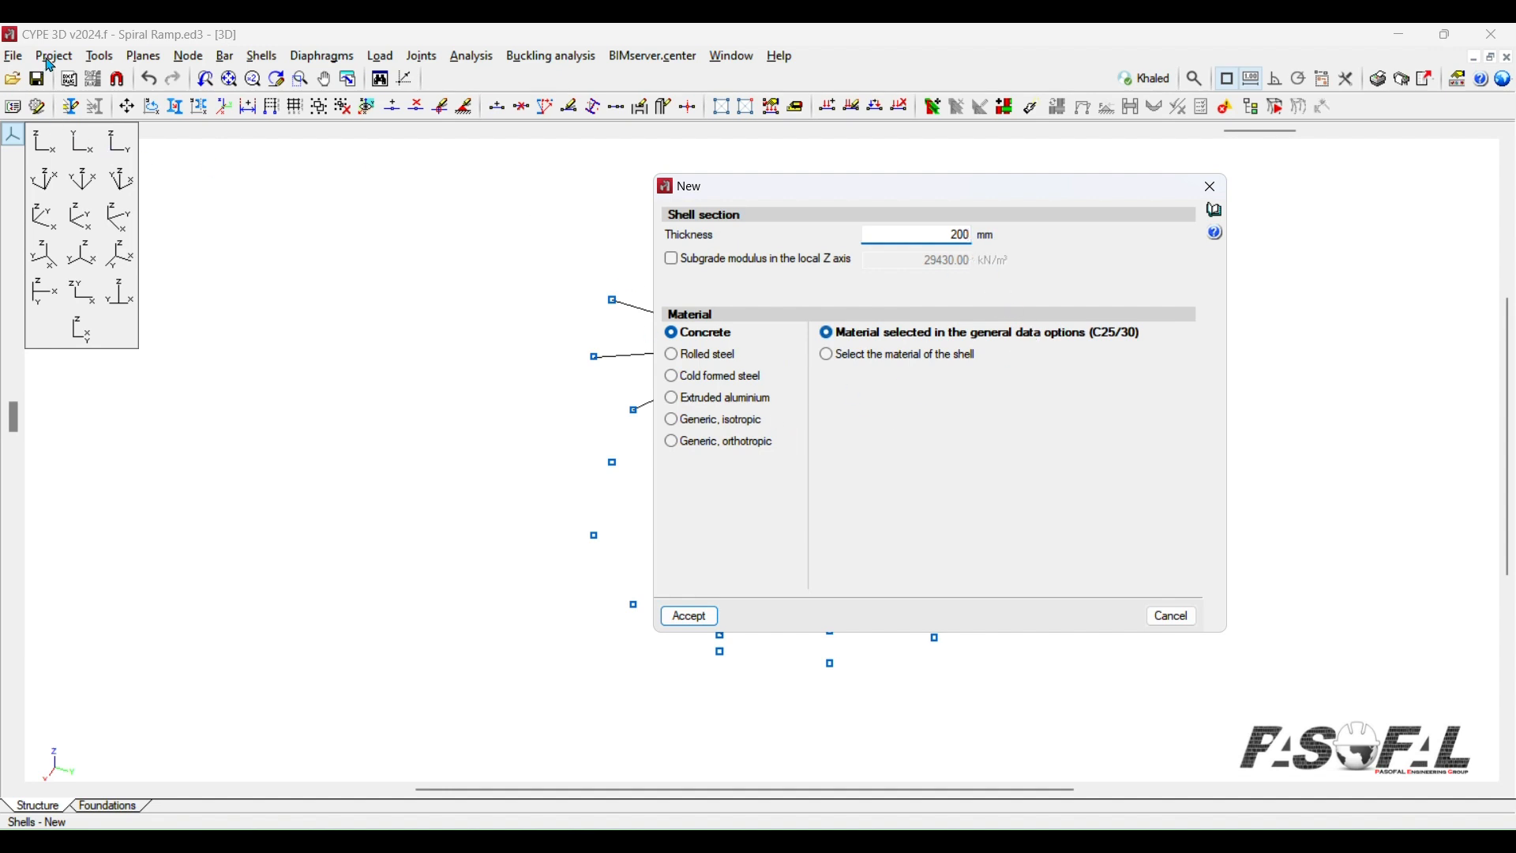
{"action": "left_click", "coordinate": [690, 616]}
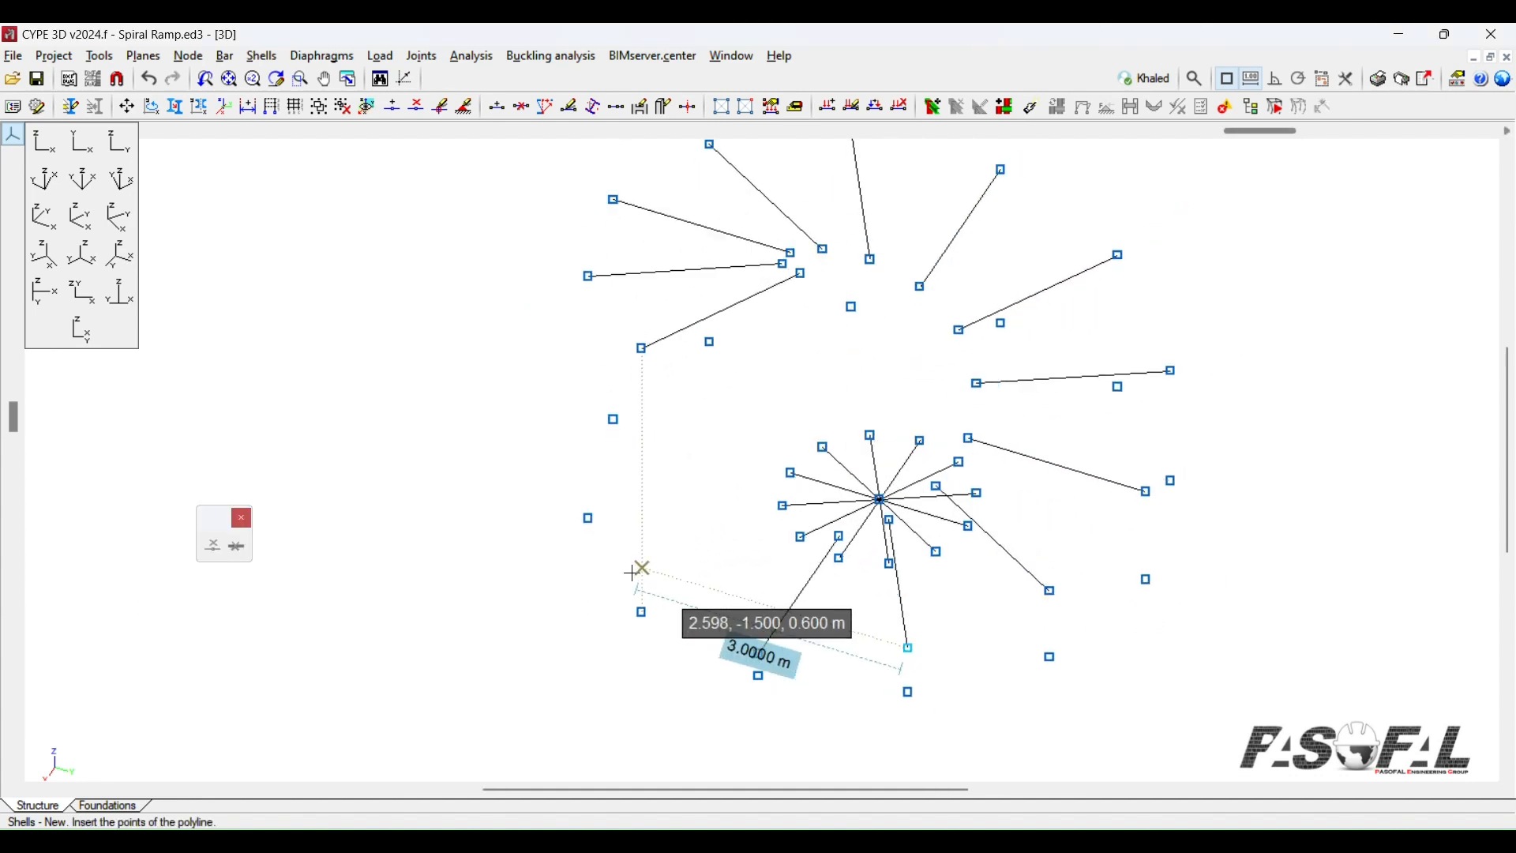
{"action": "left_click", "coordinate": [81, 143]}
{"action": "scroll", "coordinate": [859, 574], "scroll_direction": "up", "scroll_amount": 2}
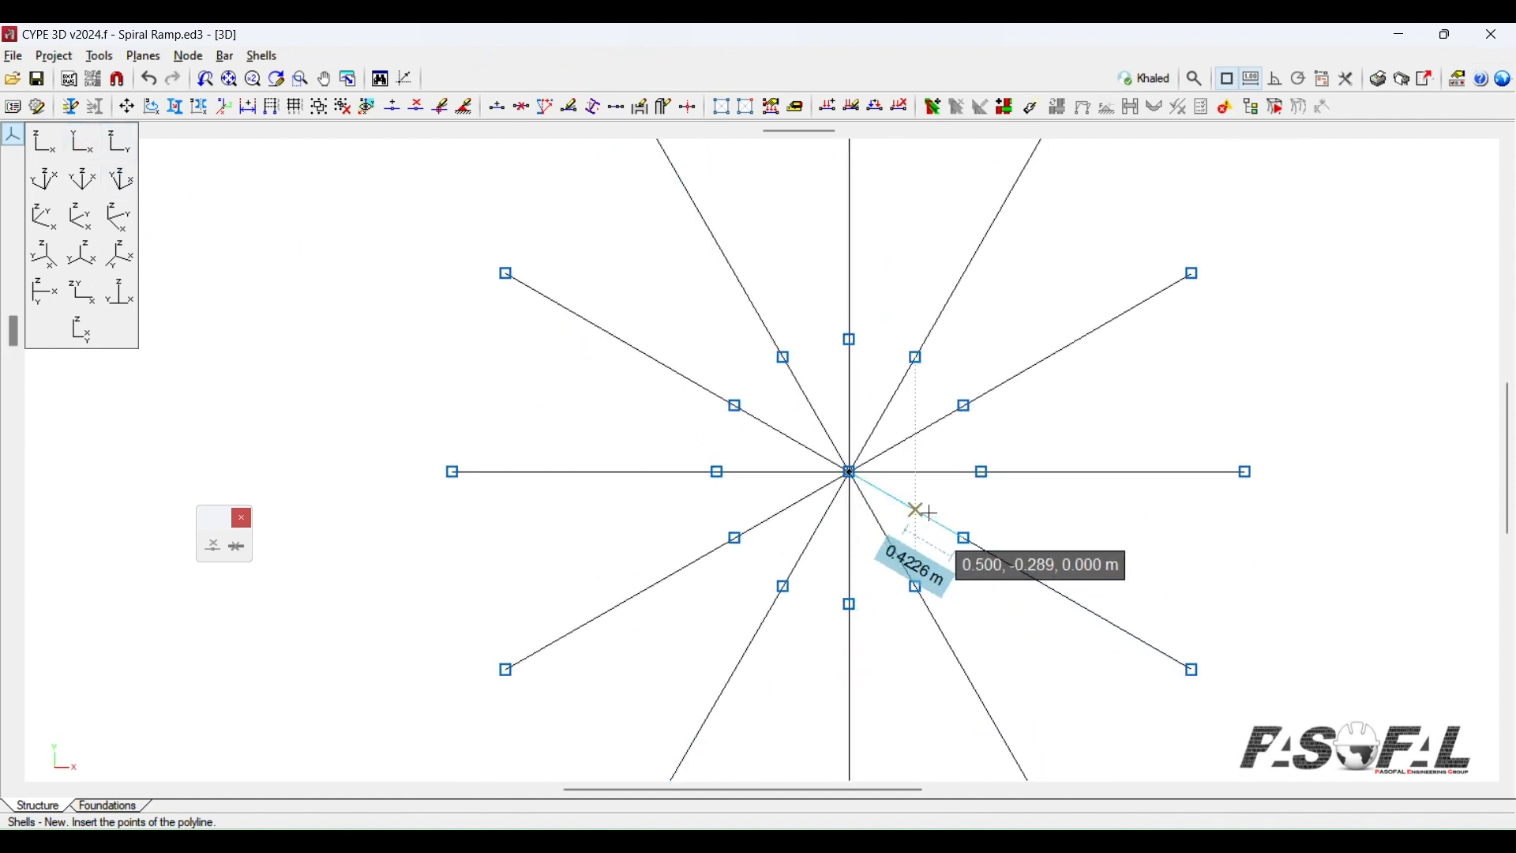
{"action": "middle_click_drag", "start_coordinate": [928, 514], "coordinate": [951, 395], "text": "shift"}
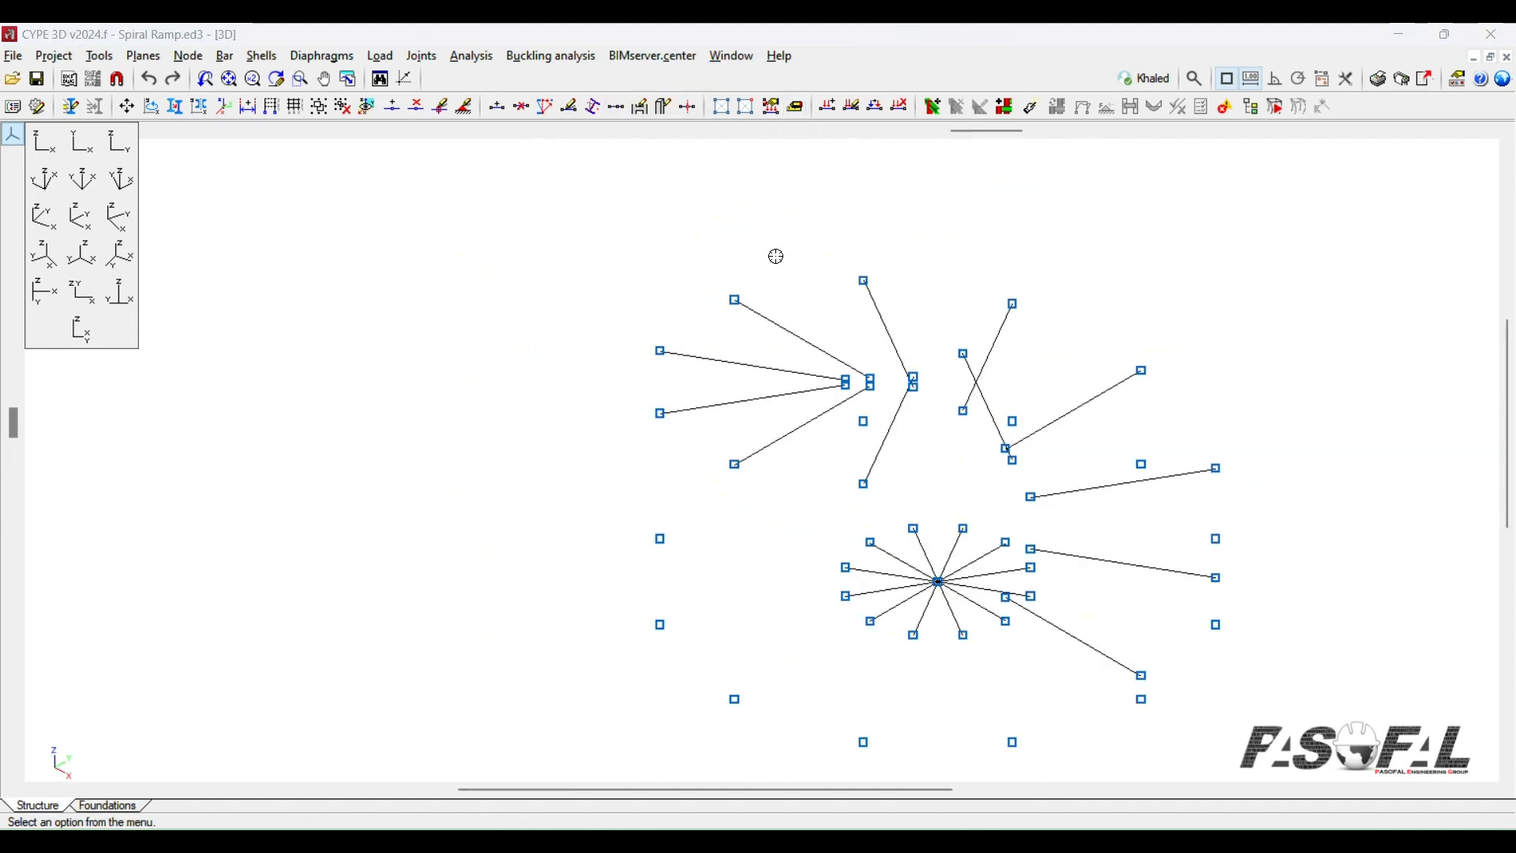
{"action": "scroll", "coordinate": [1120, 593], "scroll_direction": "up", "scroll_amount": 4}
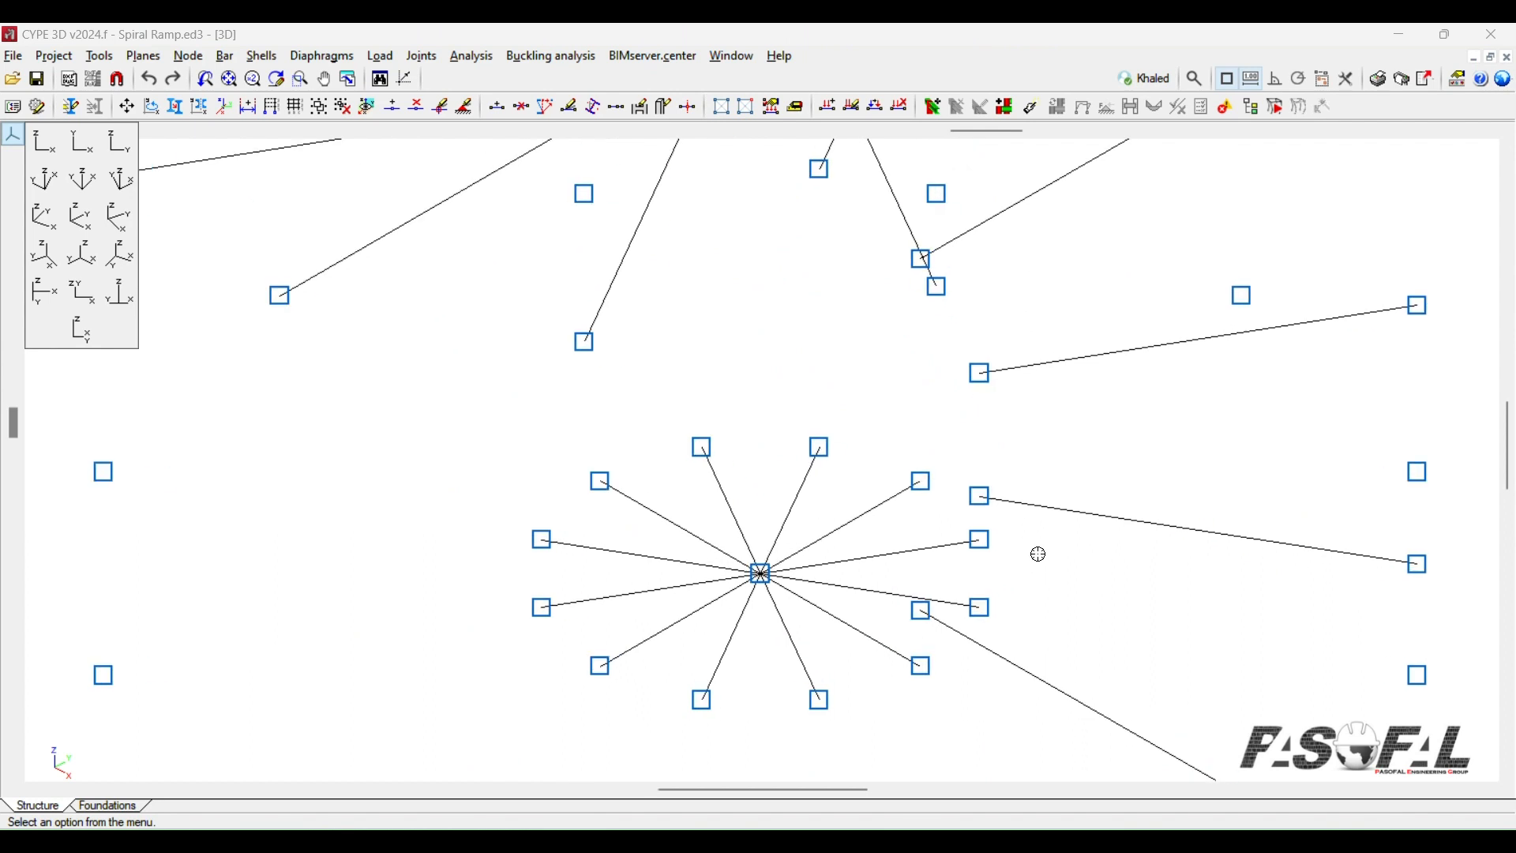
{"action": "scroll", "coordinate": [1039, 555], "scroll_direction": "down", "scroll_amount": 3}
{"action": "left_click", "coordinate": [80, 152]}
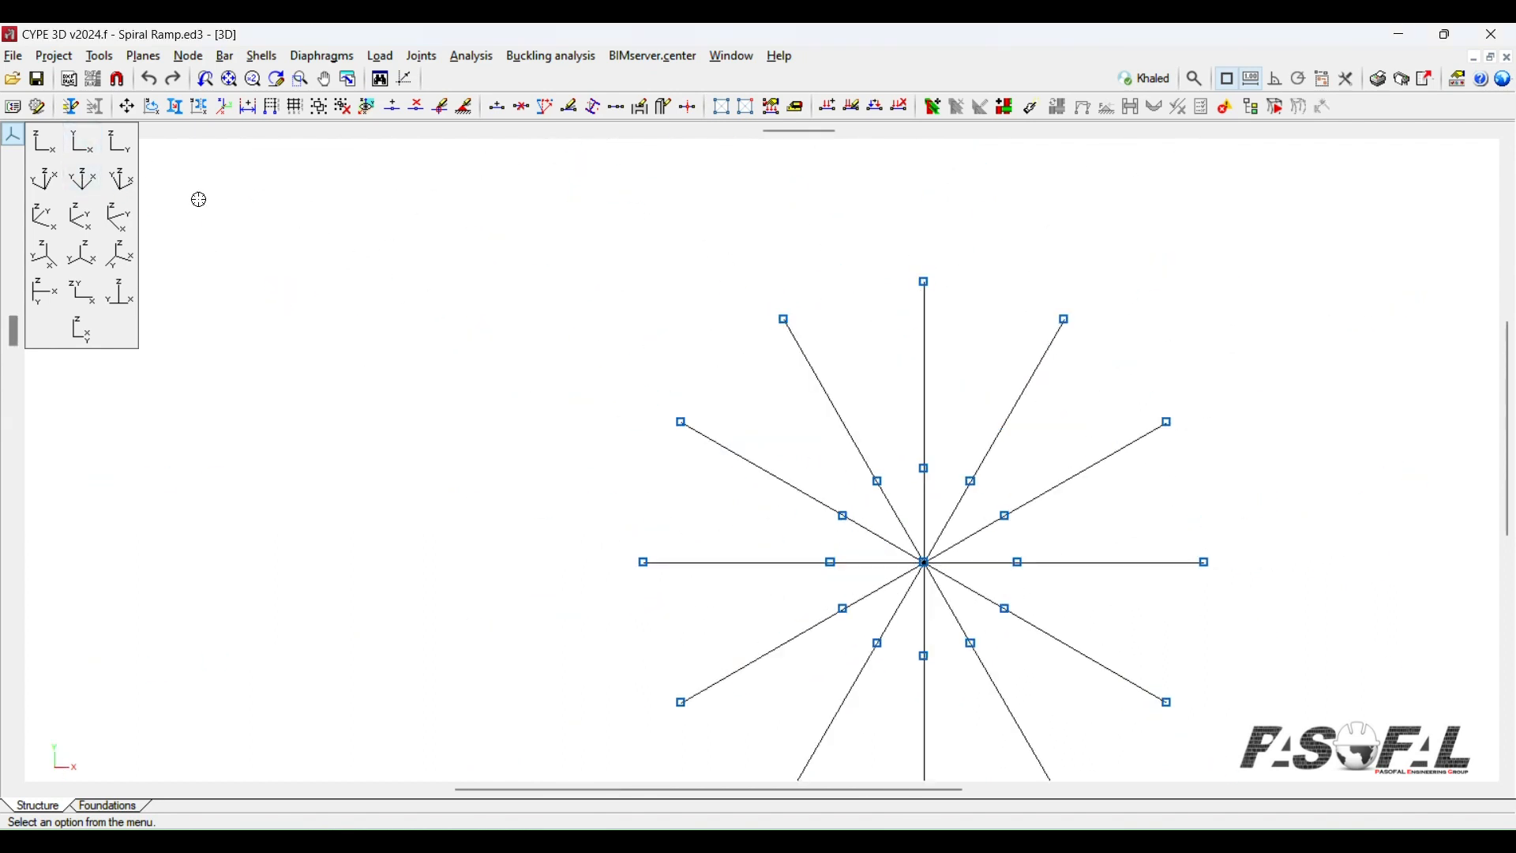
{"action": "middle_click_drag", "start_coordinate": [1037, 605], "coordinate": [1001, 621]}
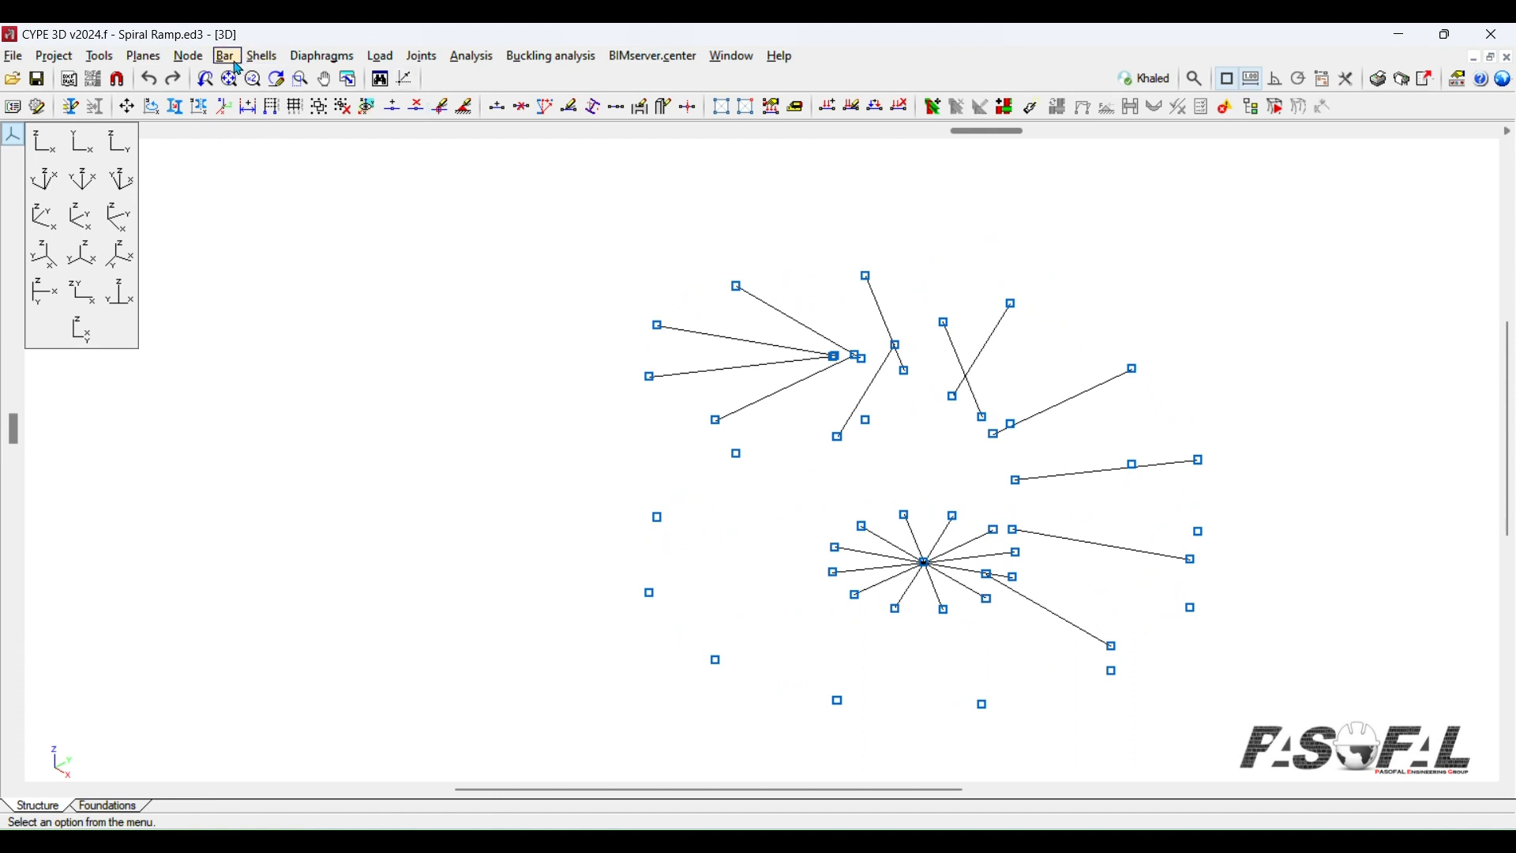
Step: Try to outline a 200 mm thick concrete shell starting from the 0-degree radial's ground-level inner node
{"action": "left_click", "coordinate": [227, 56]}
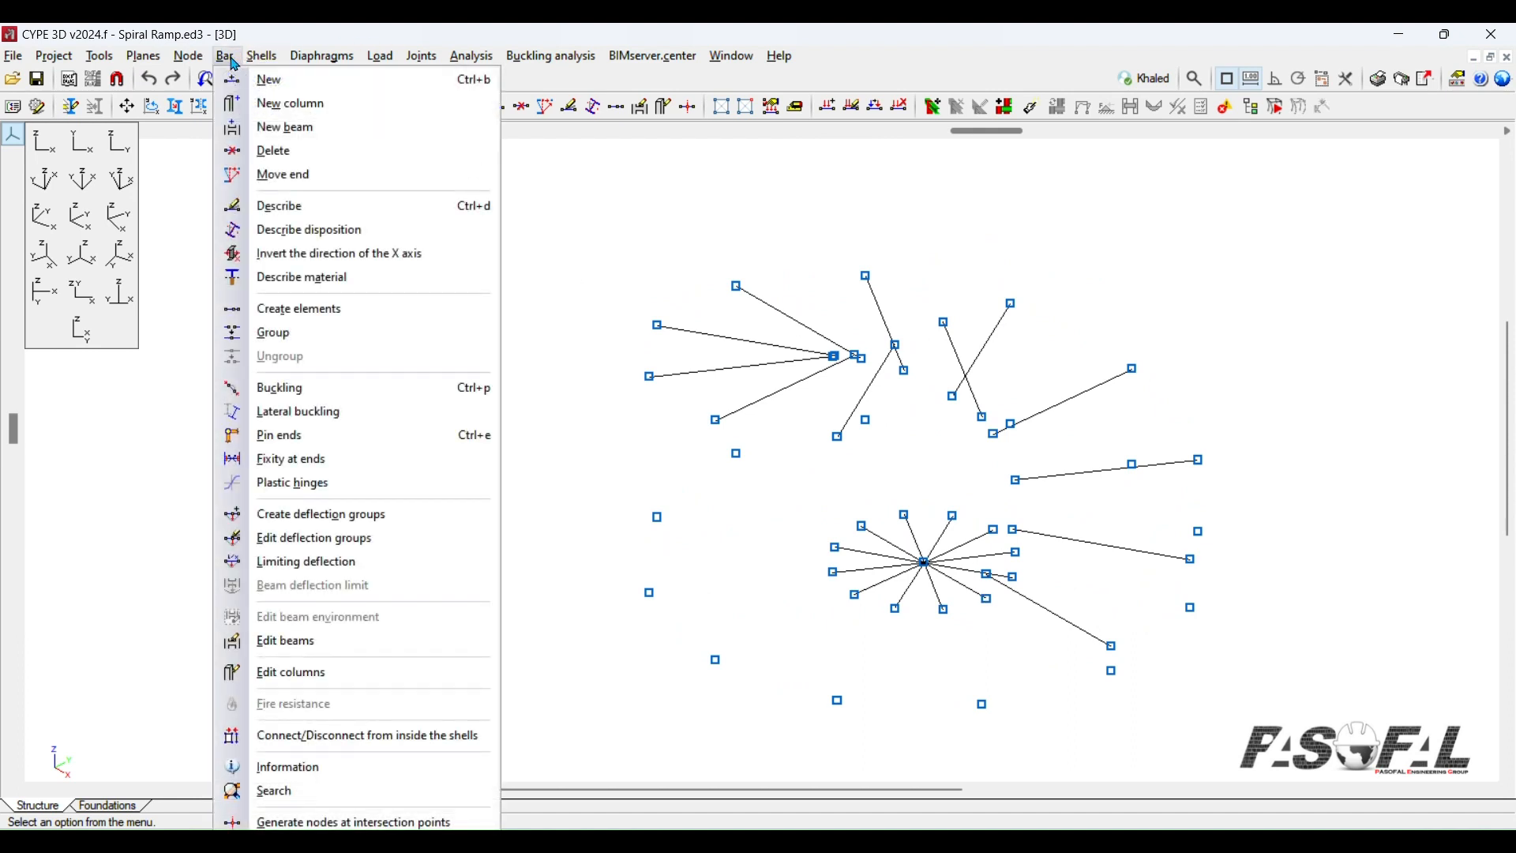
{"action": "mouse_move", "coordinate": [263, 62]}
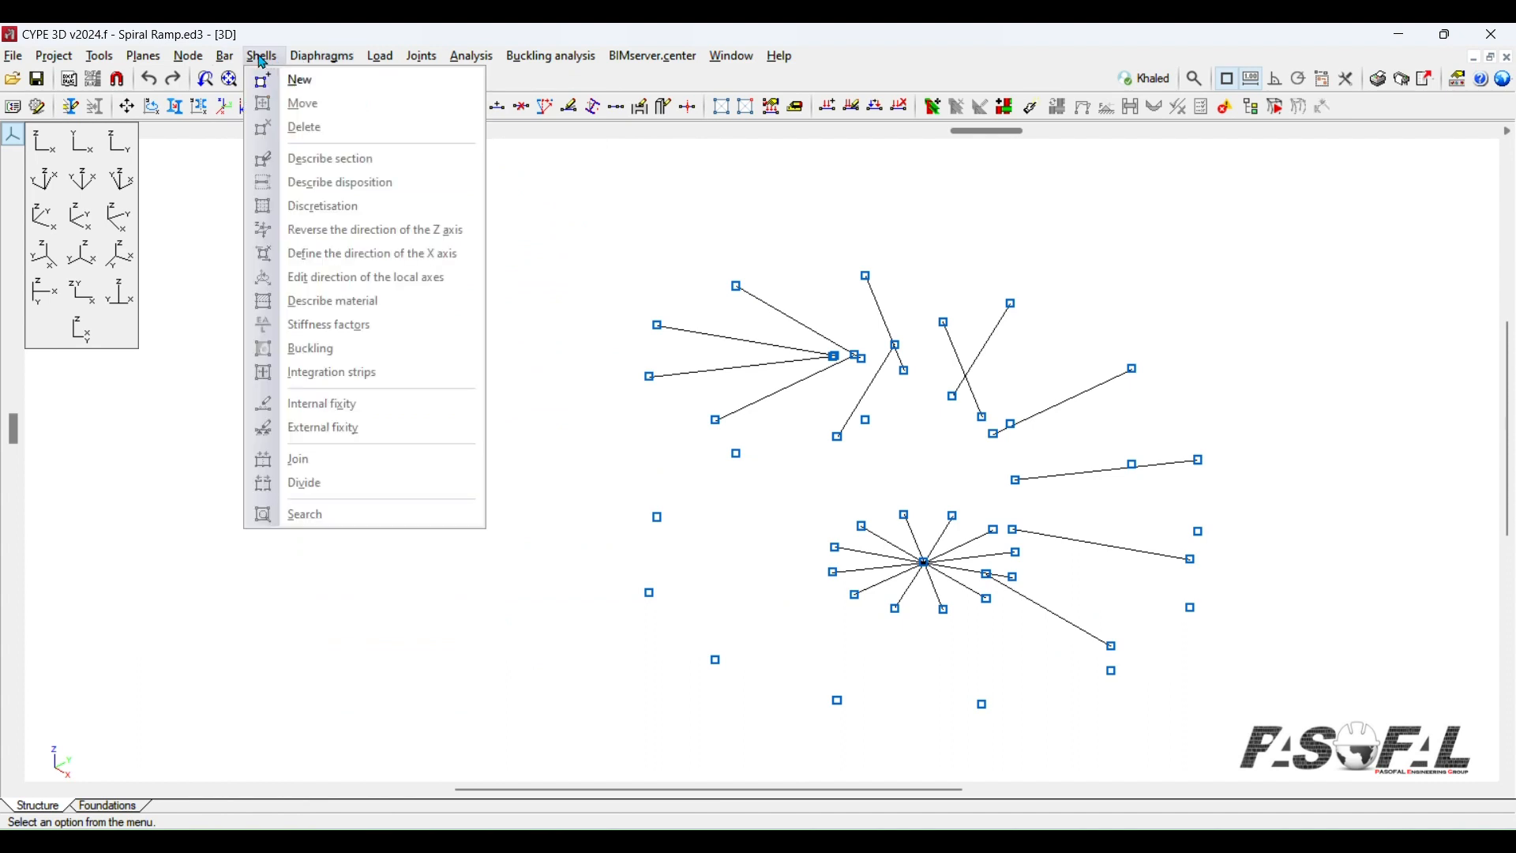
{"action": "left_click", "coordinate": [307, 80]}
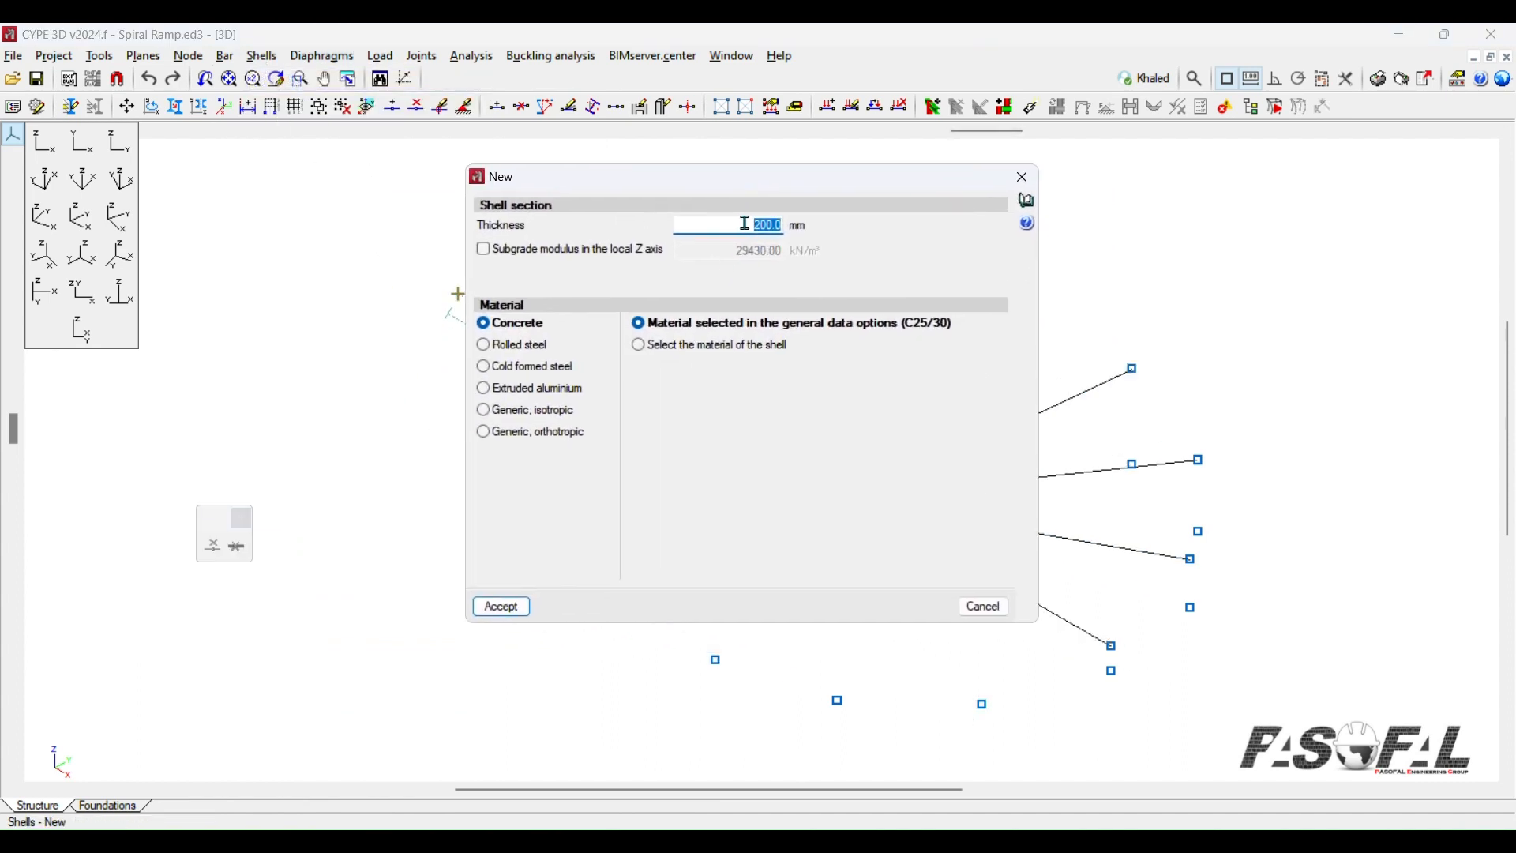
{"action": "left_click", "coordinate": [502, 607]}
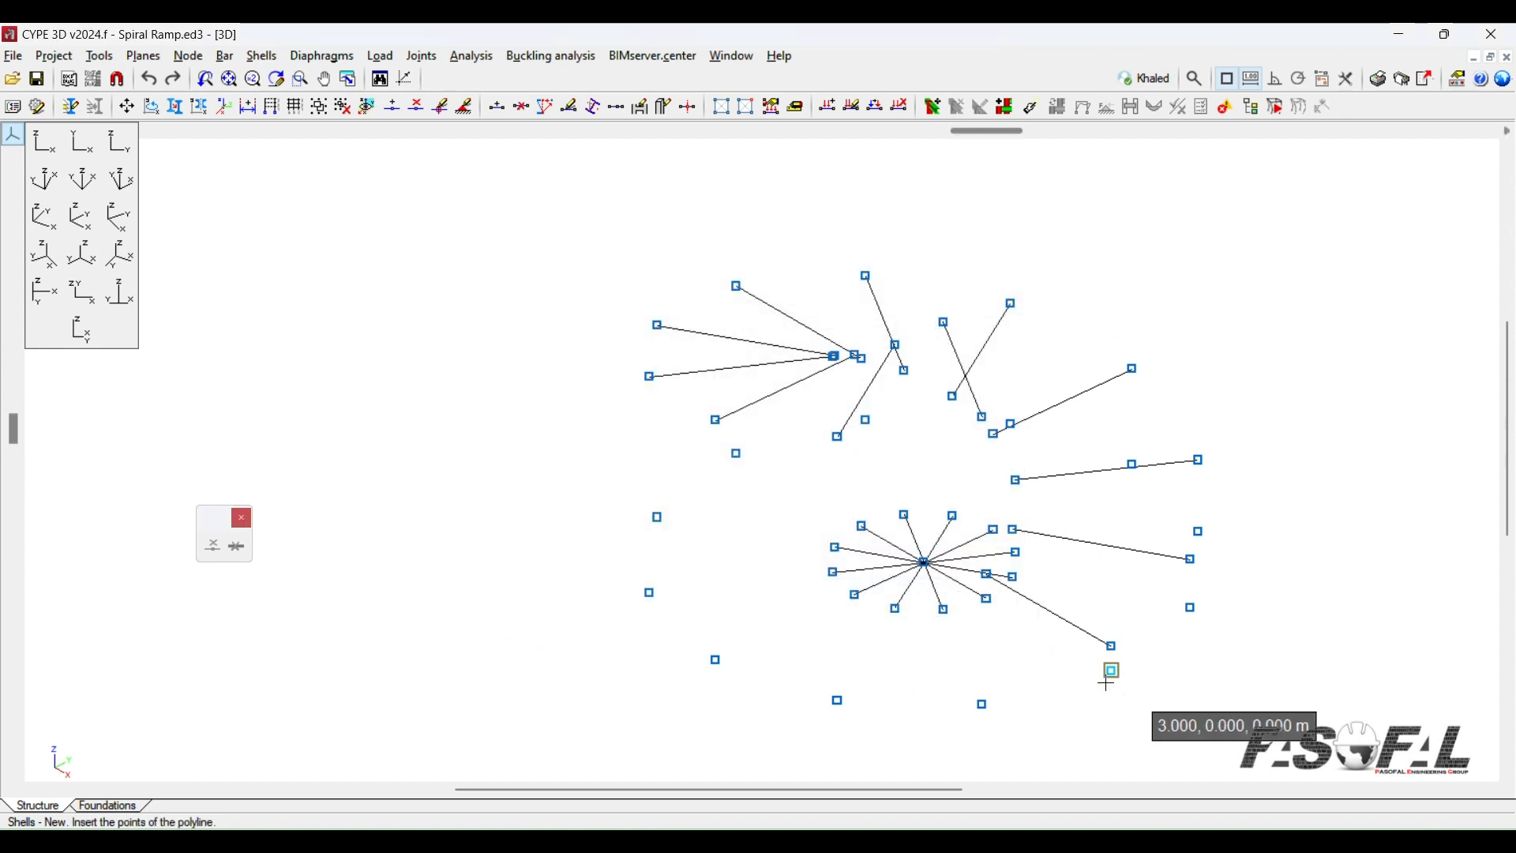
{"action": "scroll", "coordinate": [1002, 623], "scroll_direction": "up", "scroll_amount": 5}
{"action": "left_click", "coordinate": [82, 142]}
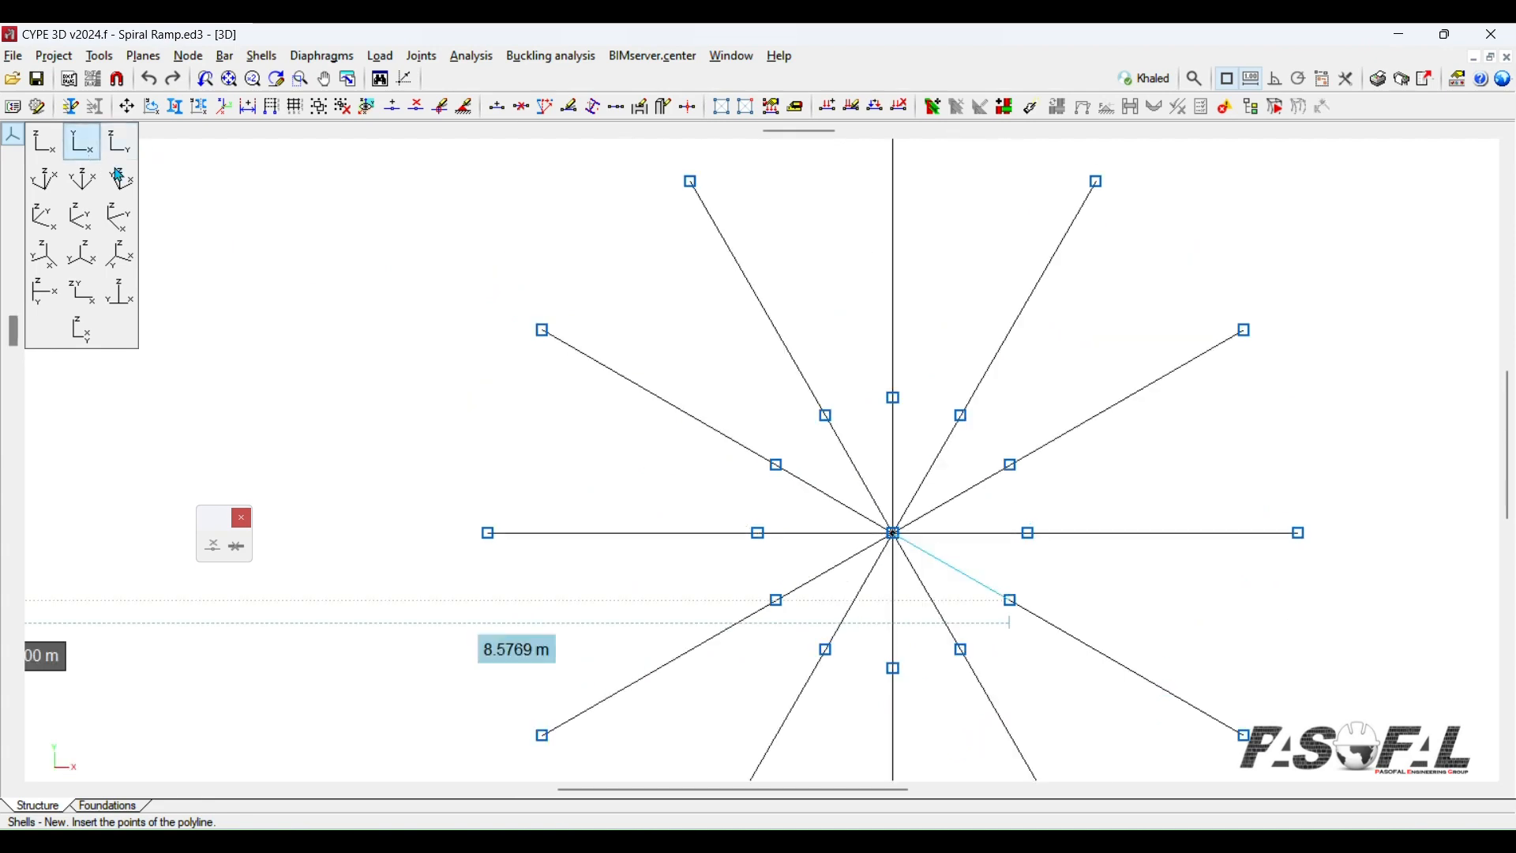
{"action": "scroll", "coordinate": [1121, 549], "scroll_direction": "down", "scroll_amount": 2}
{"action": "scroll", "coordinate": [1094, 566], "scroll_direction": "up", "scroll_amount": 1}
{"action": "middle_click_drag", "start_coordinate": [1099, 567], "coordinate": [1011, 453], "text": "shift"}
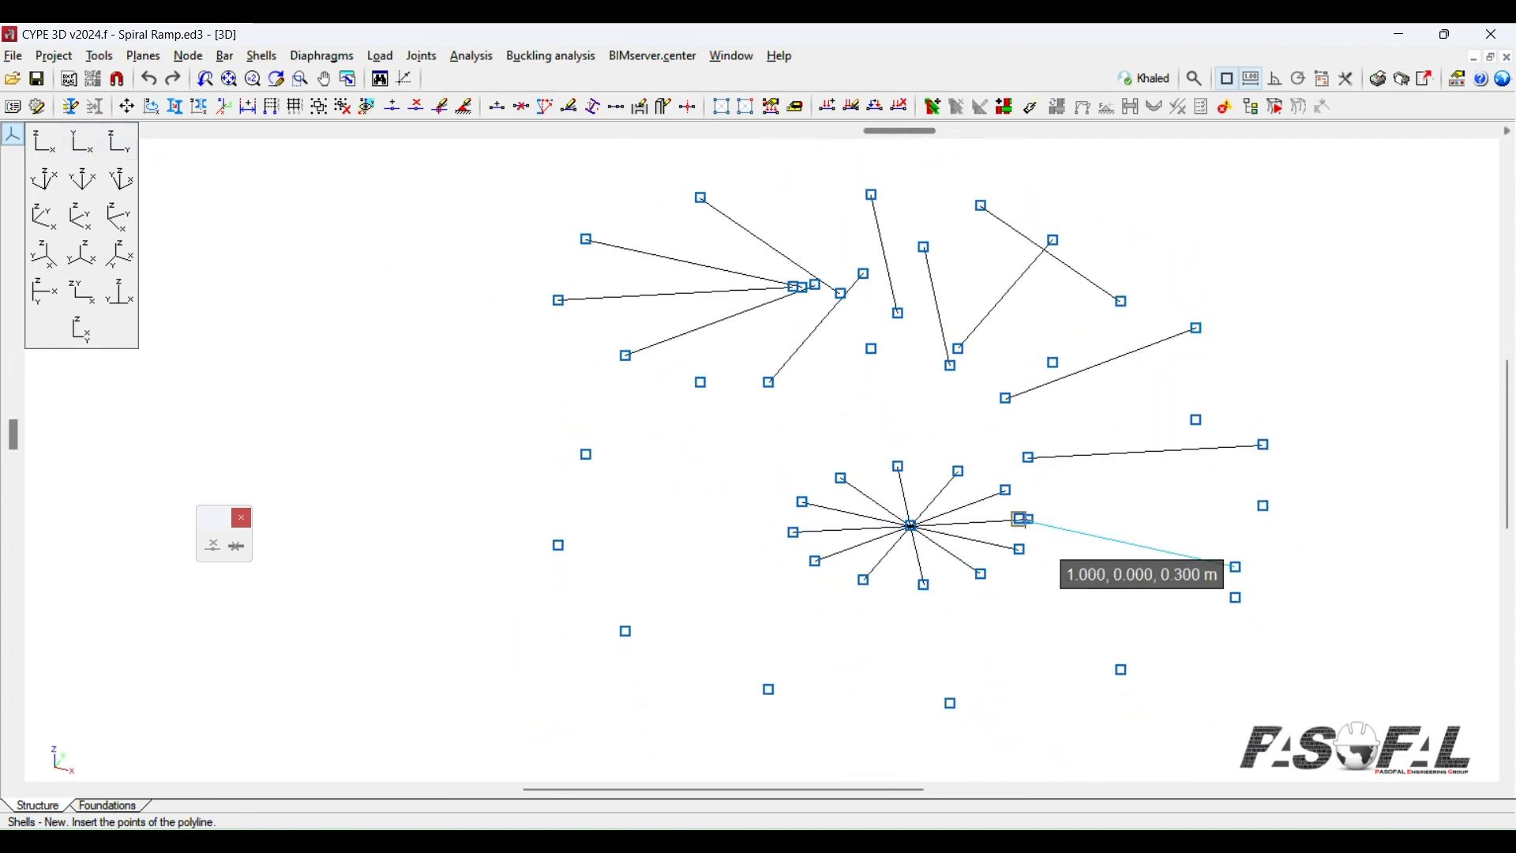
{"action": "scroll", "coordinate": [1039, 556], "scroll_direction": "up", "scroll_amount": 3}
{"action": "scroll", "coordinate": [1041, 609], "scroll_direction": "down", "scroll_amount": 3}
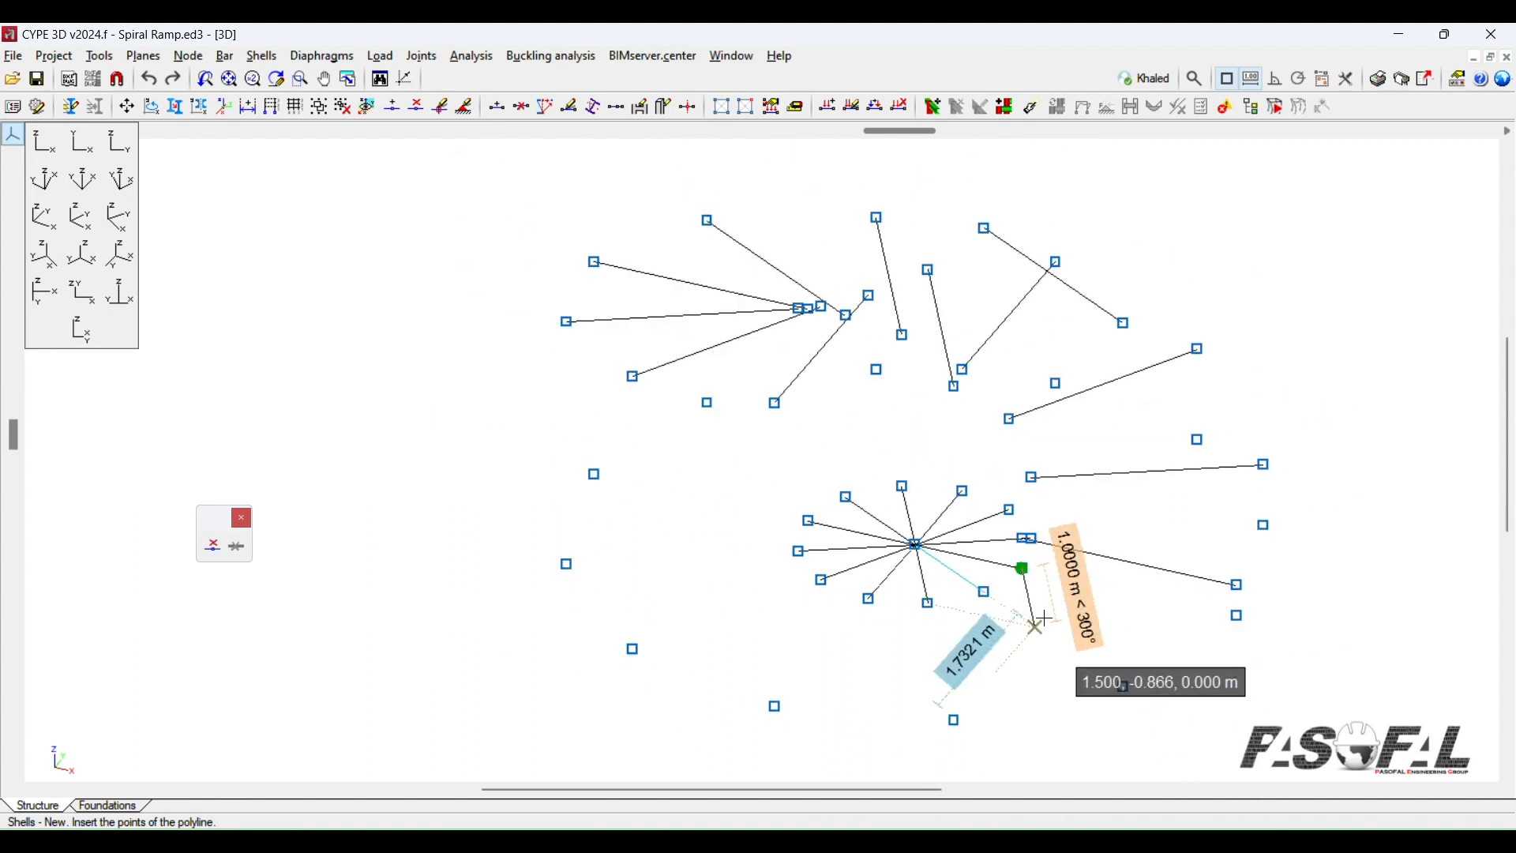
{"action": "scroll", "coordinate": [1062, 618], "scroll_direction": "up", "scroll_amount": 1}
{"action": "scroll", "coordinate": [1052, 619], "scroll_direction": "down", "scroll_amount": 1}
{"action": "middle_click_drag", "start_coordinate": [1056, 611], "coordinate": [983, 571], "text": "shift"}
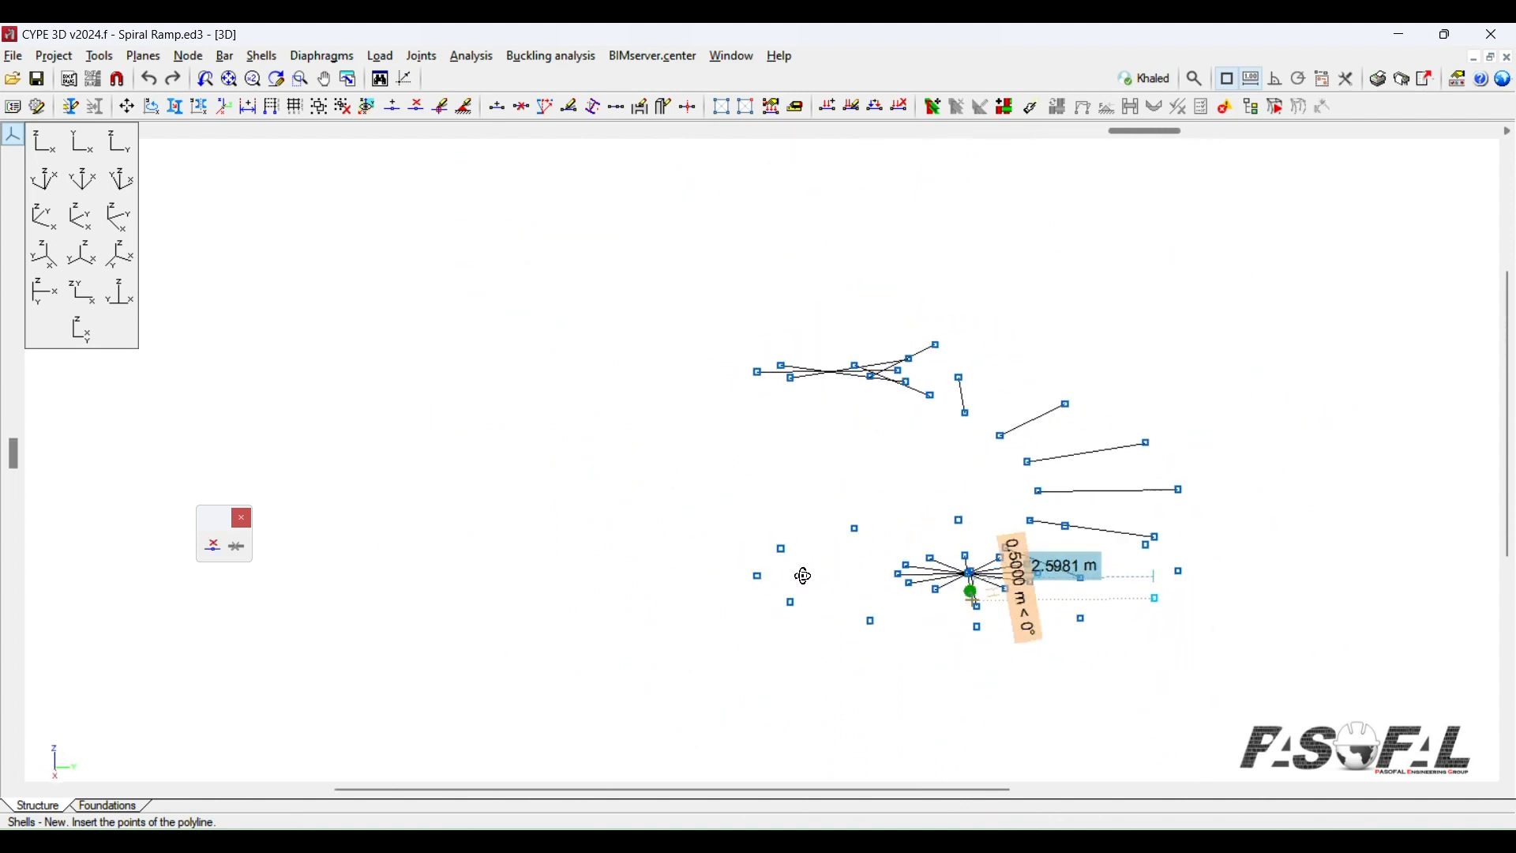
{"action": "middle_click_drag", "start_coordinate": [804, 576], "coordinate": [868, 659], "text": "shift"}
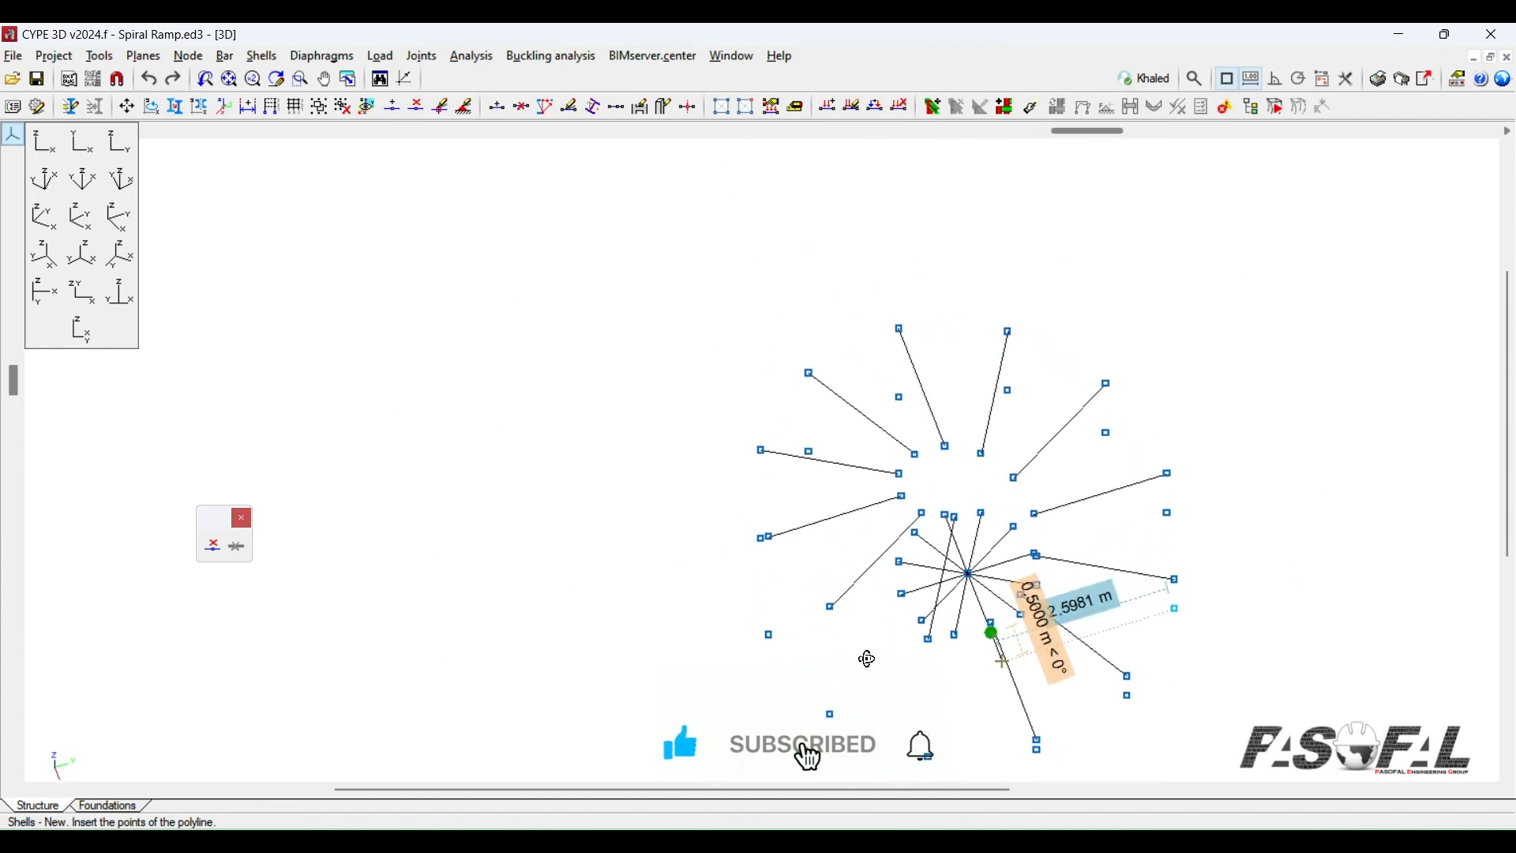
{"action": "scroll", "coordinate": [959, 663], "scroll_direction": "up", "scroll_amount": 3}
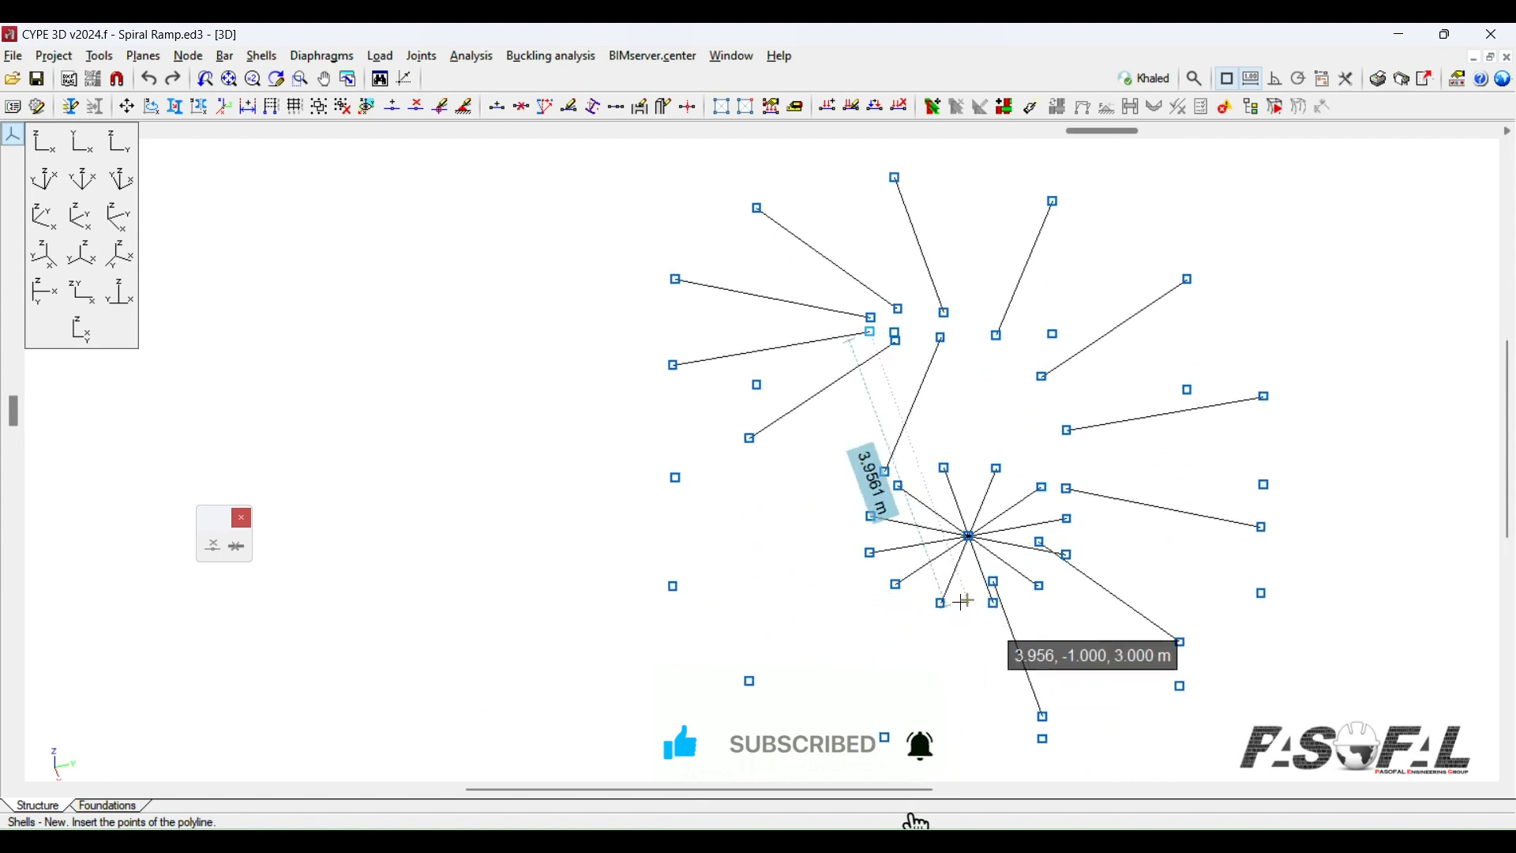
Step: Try to outline the shell from the 330-degree radial's ground-level inner node with a 3.6 m vertical first edge
{"action": "scroll", "coordinate": [942, 604], "scroll_direction": "down", "scroll_amount": 2}
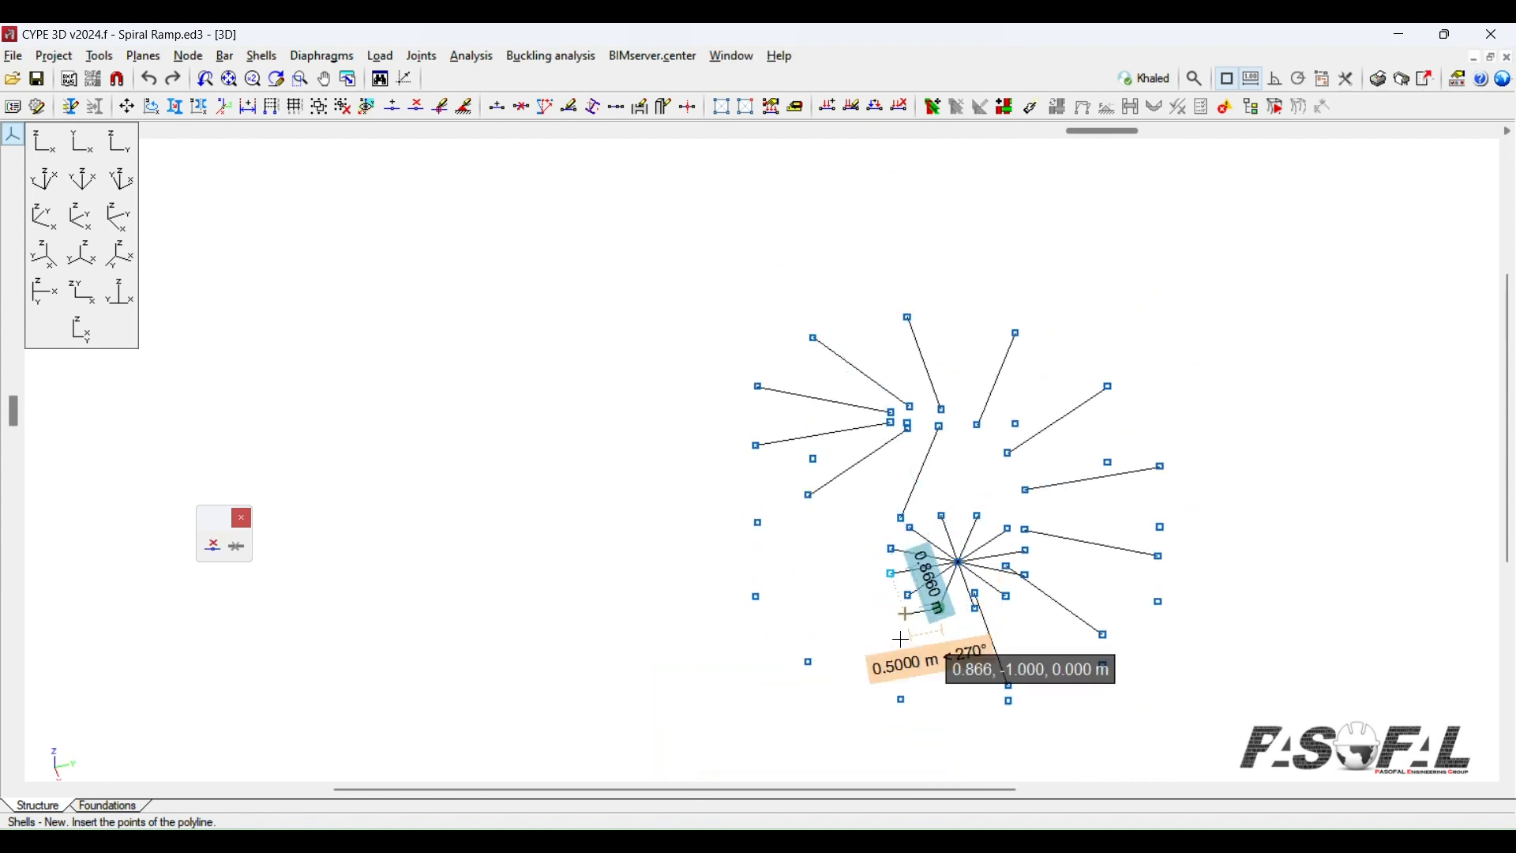
{"action": "middle_click_drag", "start_coordinate": [901, 639], "coordinate": [838, 632], "text": "shift"}
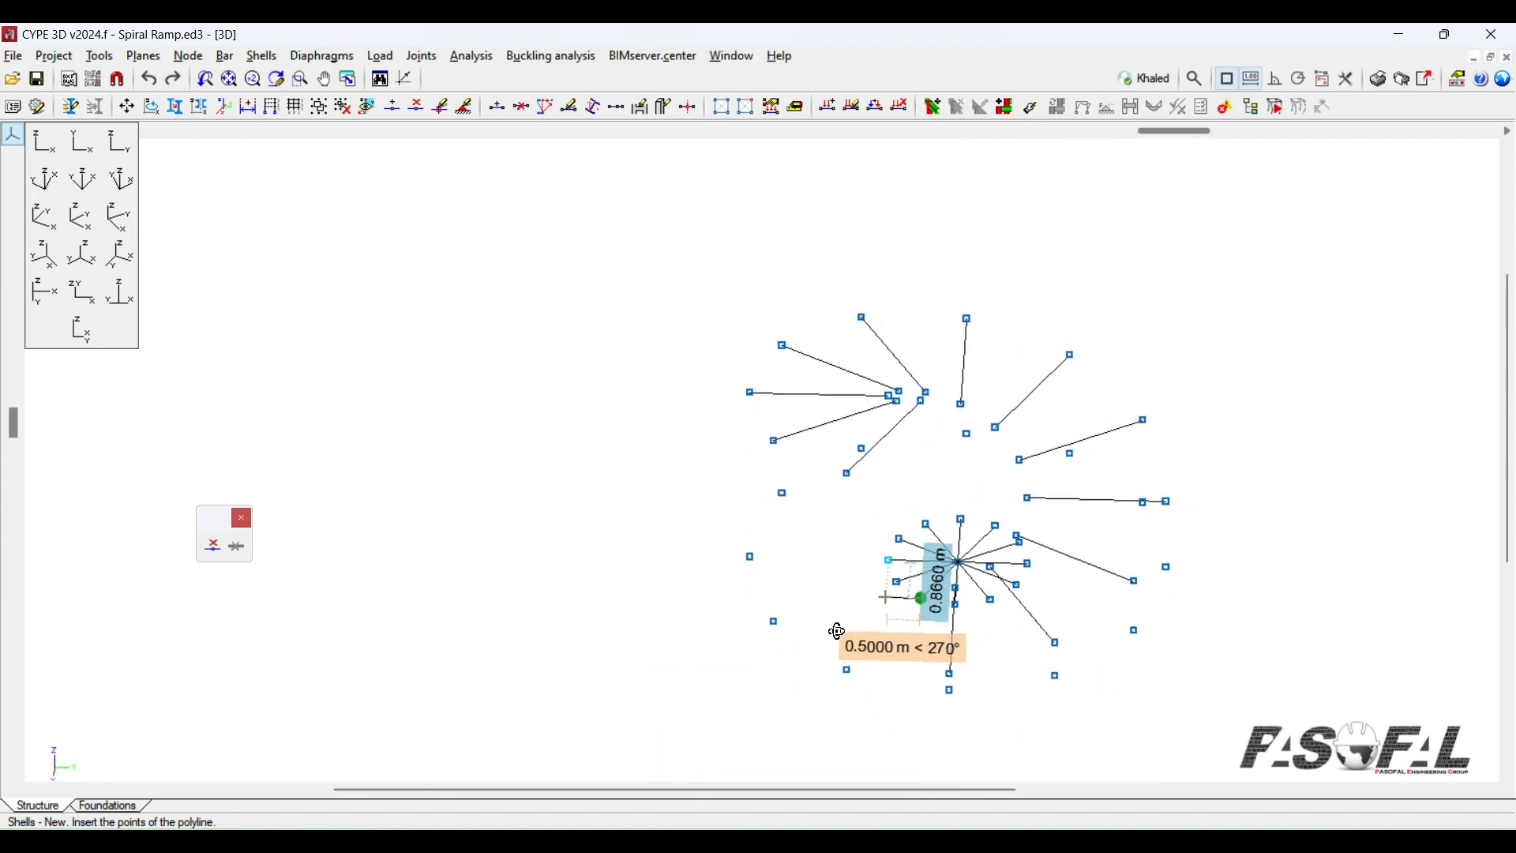
{"action": "middle_click_drag", "start_coordinate": [816, 576], "coordinate": [900, 420], "text": "shift"}
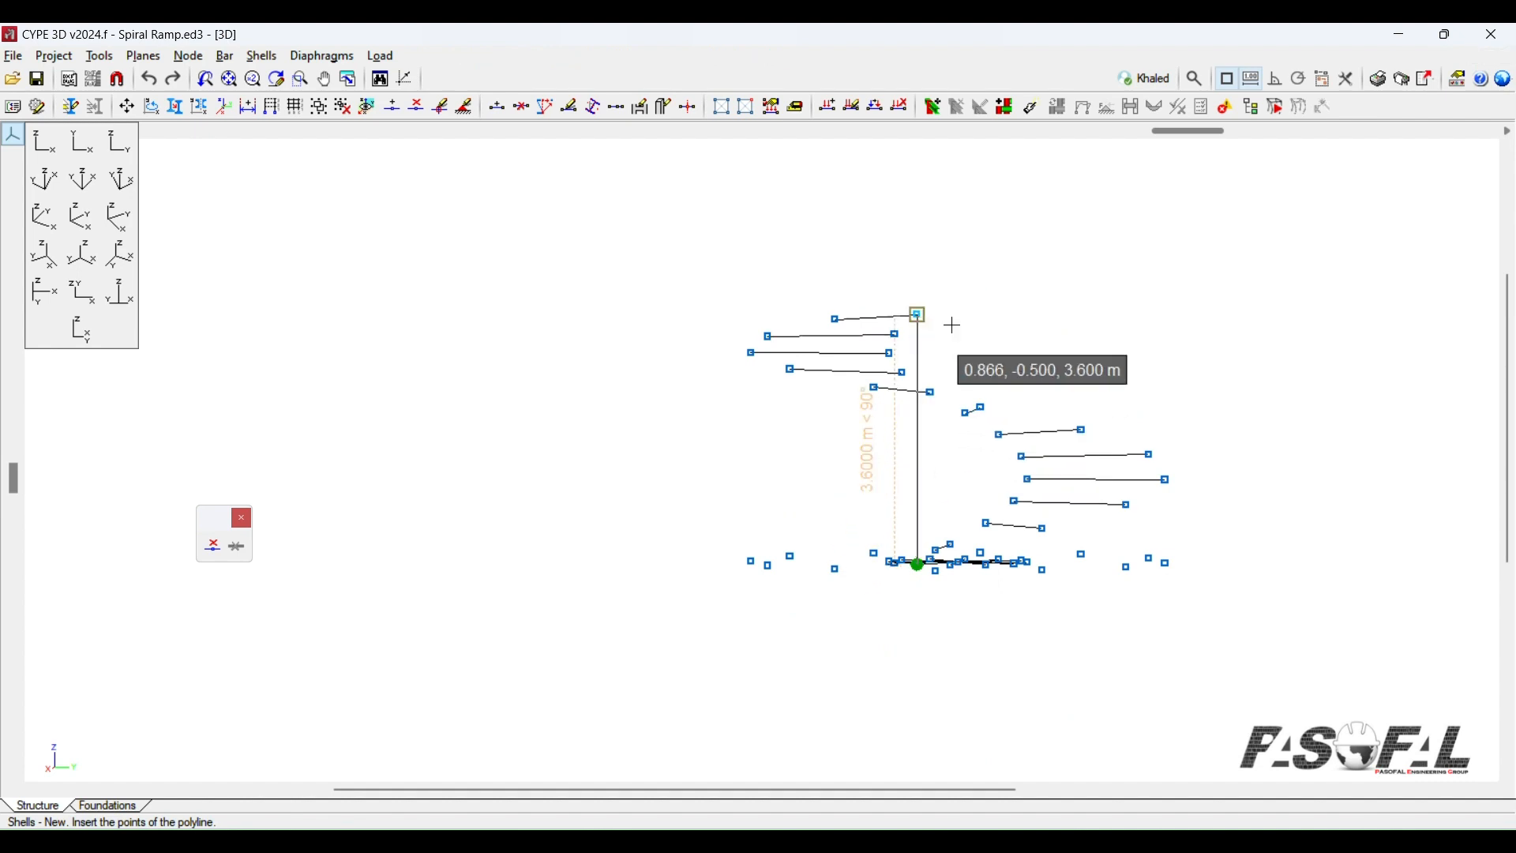
{"action": "left_click", "coordinate": [917, 315]}
{"action": "middle_click_drag", "start_coordinate": [1086, 328], "coordinate": [1235, 329], "text": "shift"}
{"action": "scroll", "coordinate": [1145, 324], "scroll_direction": "up", "scroll_amount": 2}
{"action": "scroll", "coordinate": [1025, 296], "scroll_direction": "up", "scroll_amount": 2}
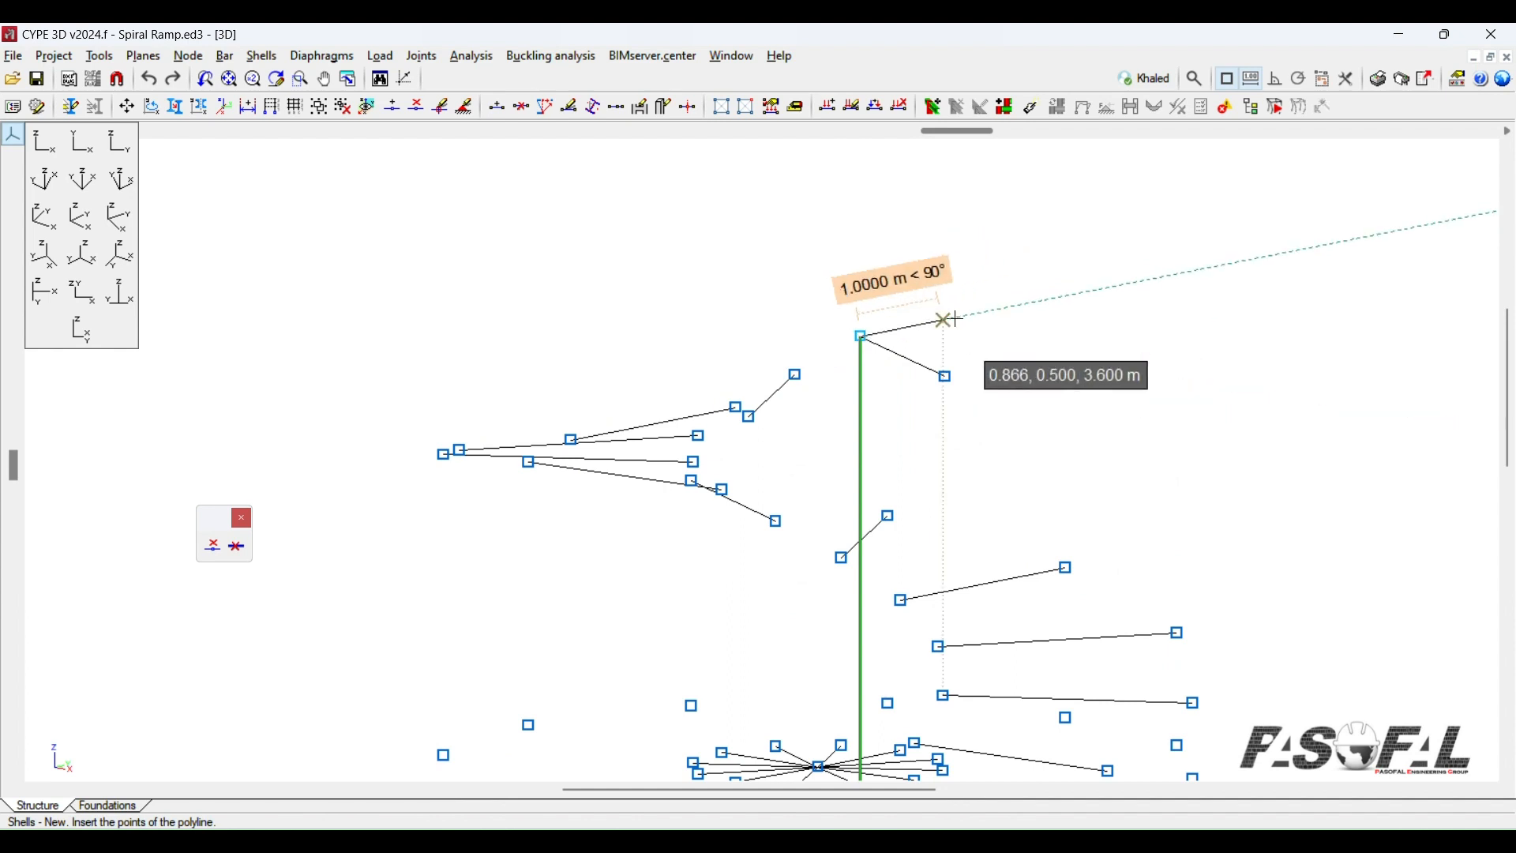
{"action": "scroll", "coordinate": [965, 315], "scroll_direction": "down", "scroll_amount": 2}
{"action": "middle_click_drag", "start_coordinate": [965, 315], "coordinate": [1018, 341], "text": "shift"}
{"action": "scroll", "coordinate": [1002, 312], "scroll_direction": "up", "scroll_amount": 3}
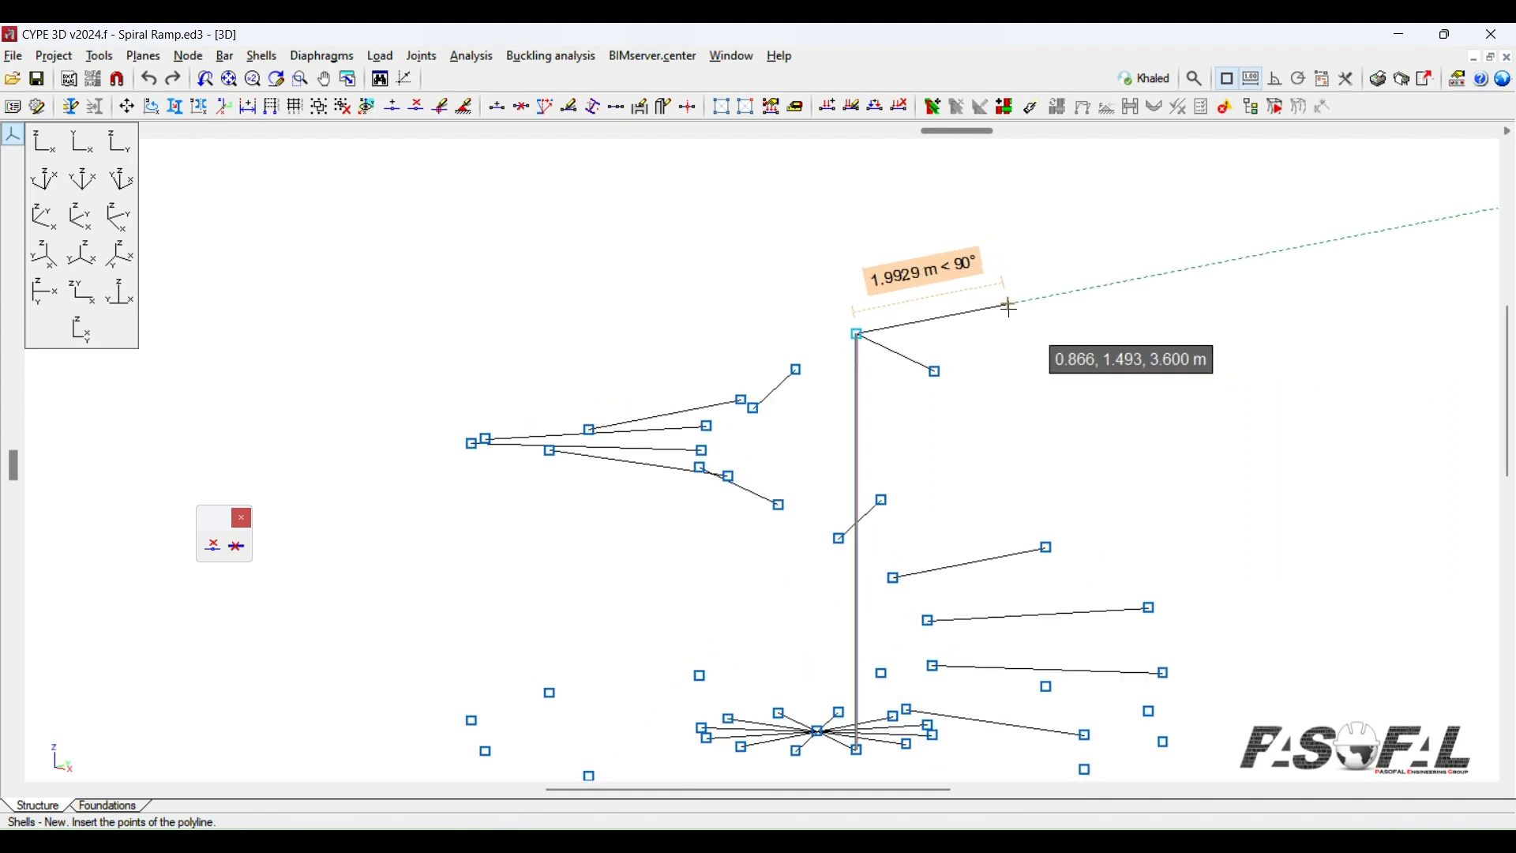
{"action": "scroll", "coordinate": [1014, 308], "scroll_direction": "down", "scroll_amount": 2}
{"action": "scroll", "coordinate": [1016, 342], "scroll_direction": "up", "scroll_amount": 2}
{"action": "right_click", "coordinate": [1101, 318]}
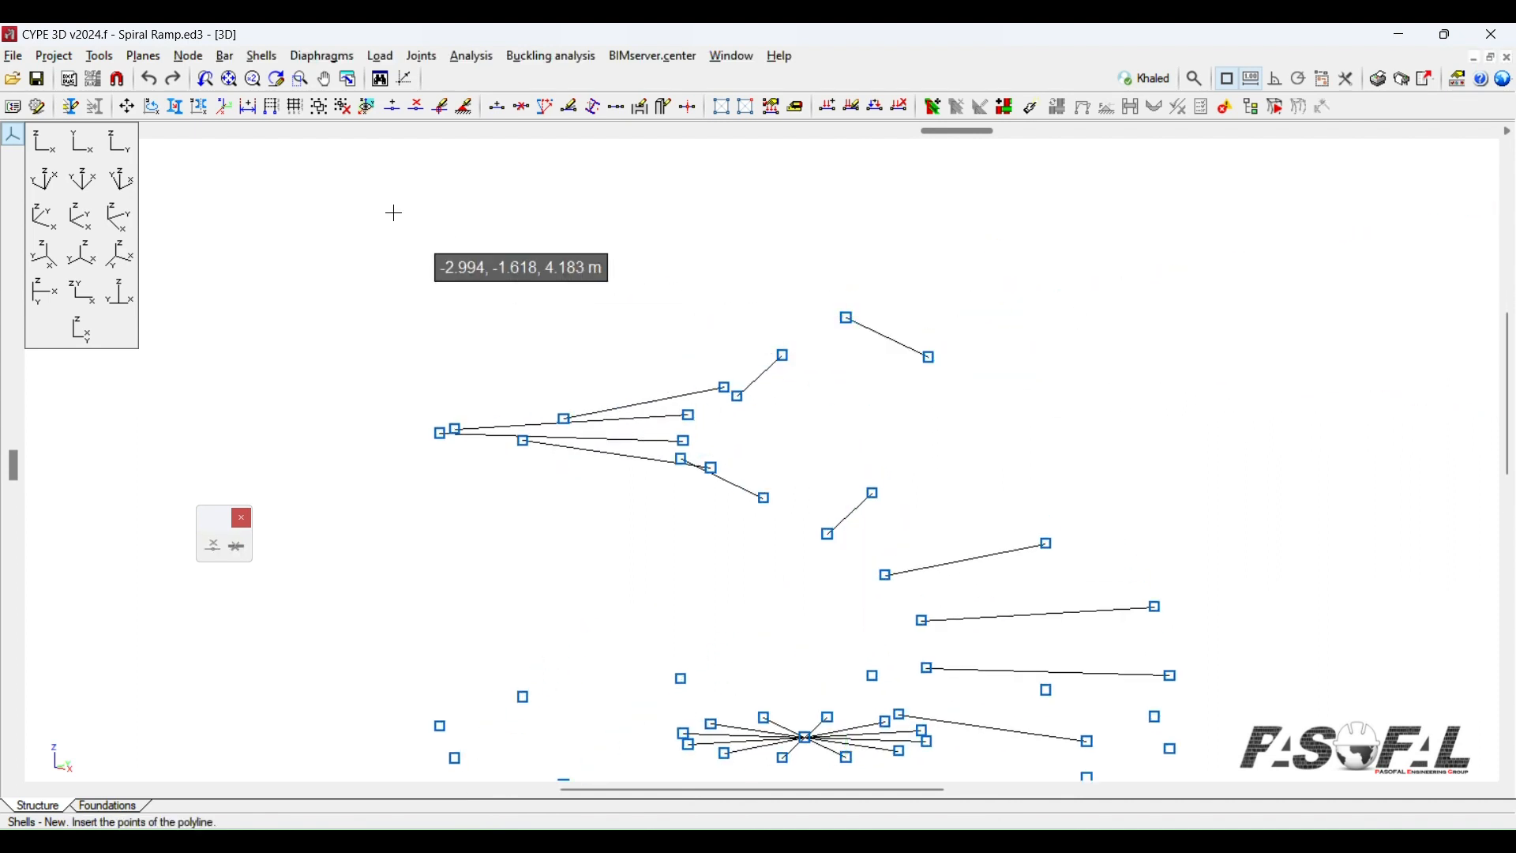
Step: Draw a vertical 3.6 m IPE 100 bar from the 330-degree radial's raised inner node down to its ground-level inner node
{"action": "left_click", "coordinate": [225, 56]}
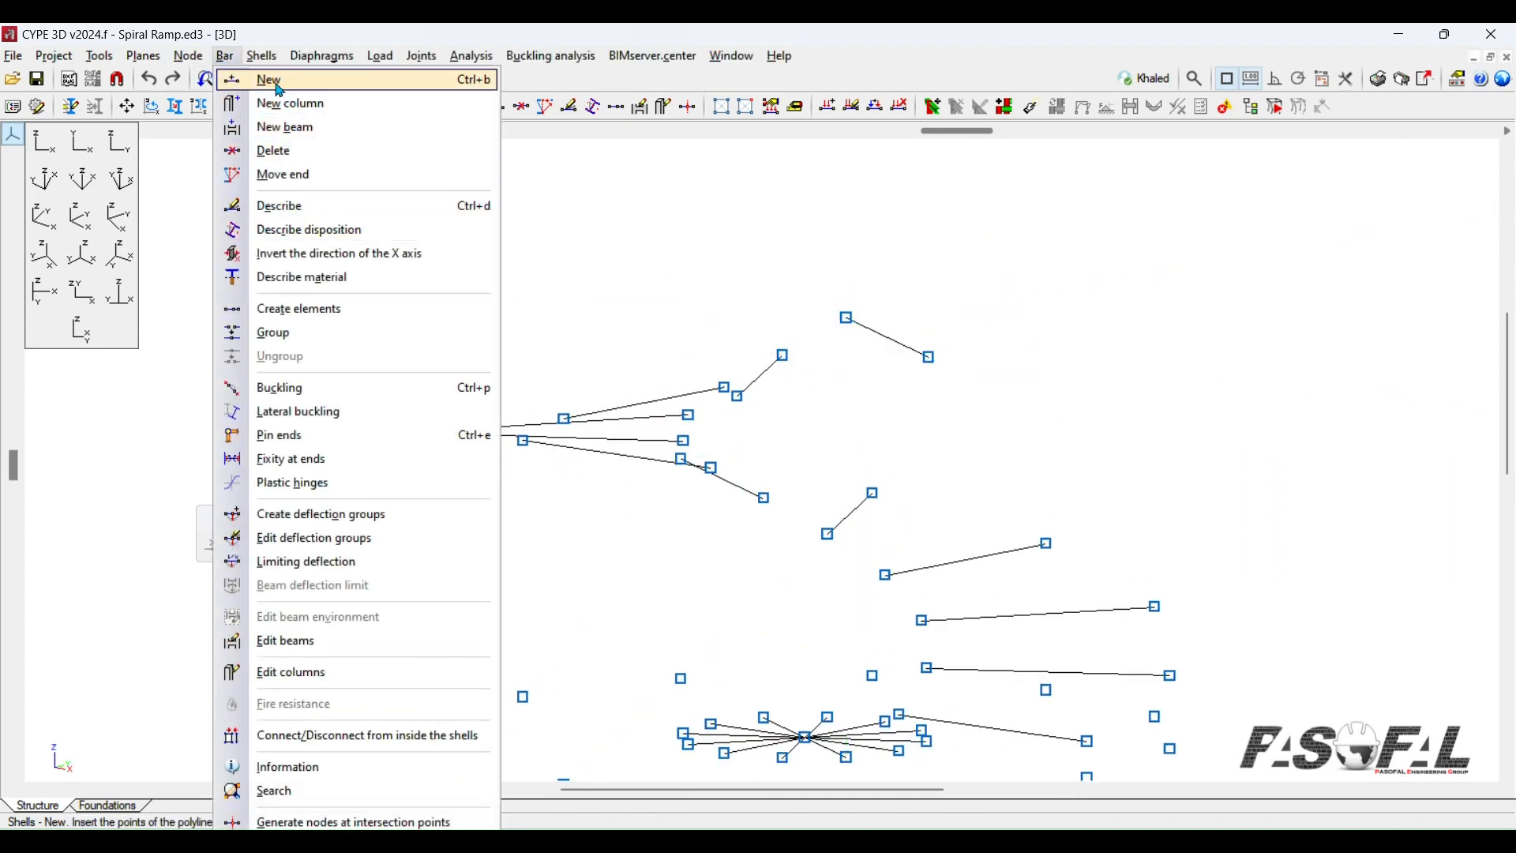
{"action": "left_click", "coordinate": [276, 80]}
{"action": "left_click_drag", "start_coordinate": [1189, 214], "coordinate": [1309, 183]}
{"action": "scroll", "coordinate": [856, 325], "scroll_direction": "down", "scroll_amount": 2}
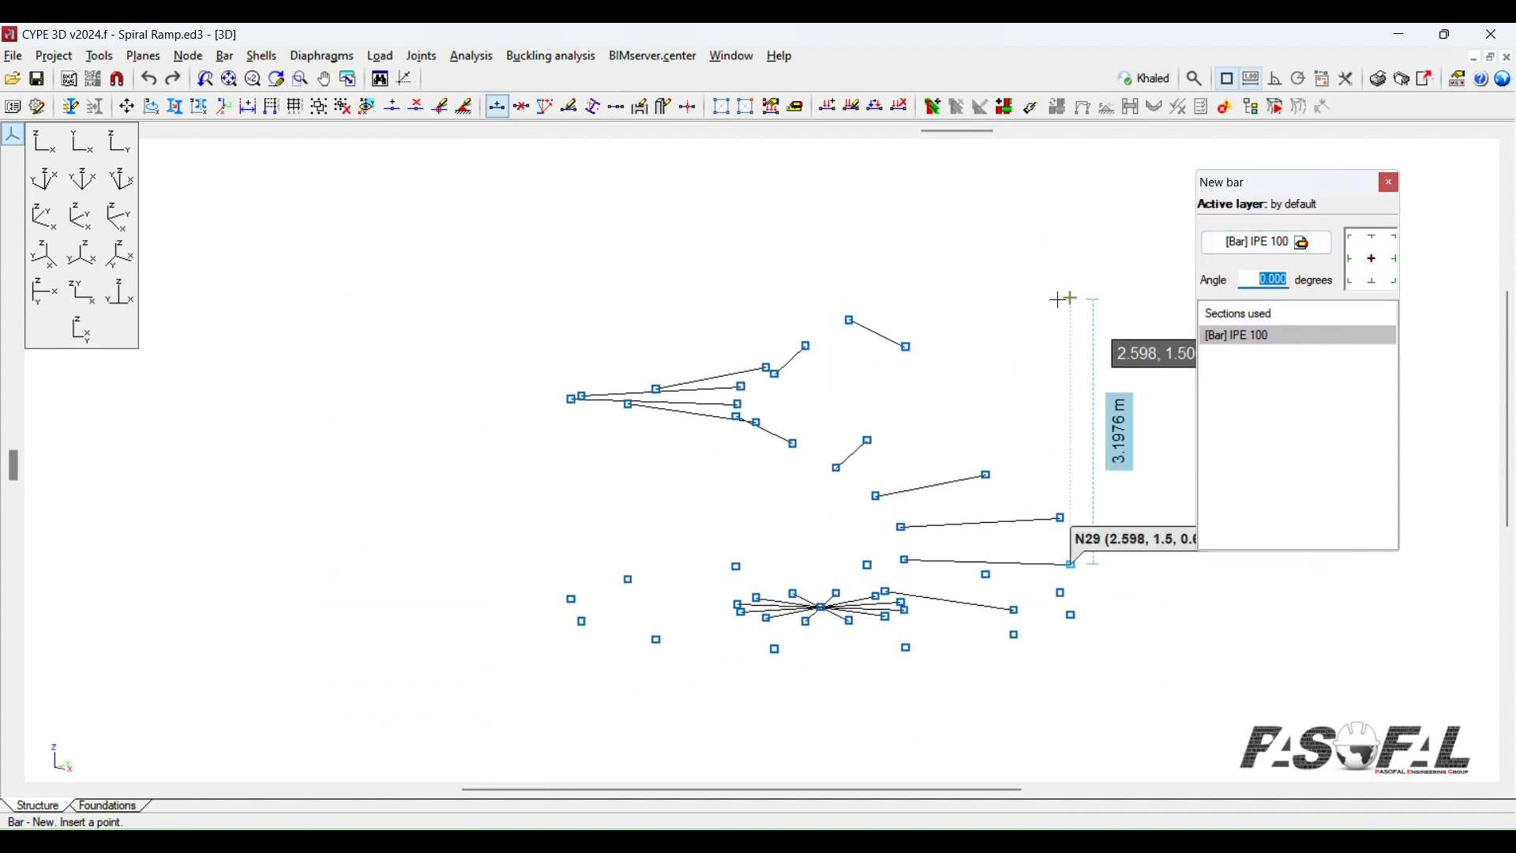
{"action": "scroll", "coordinate": [901, 589], "scroll_direction": "up", "scroll_amount": 1}
{"action": "middle_click_drag", "start_coordinate": [918, 466], "coordinate": [796, 618], "text": "shift"}
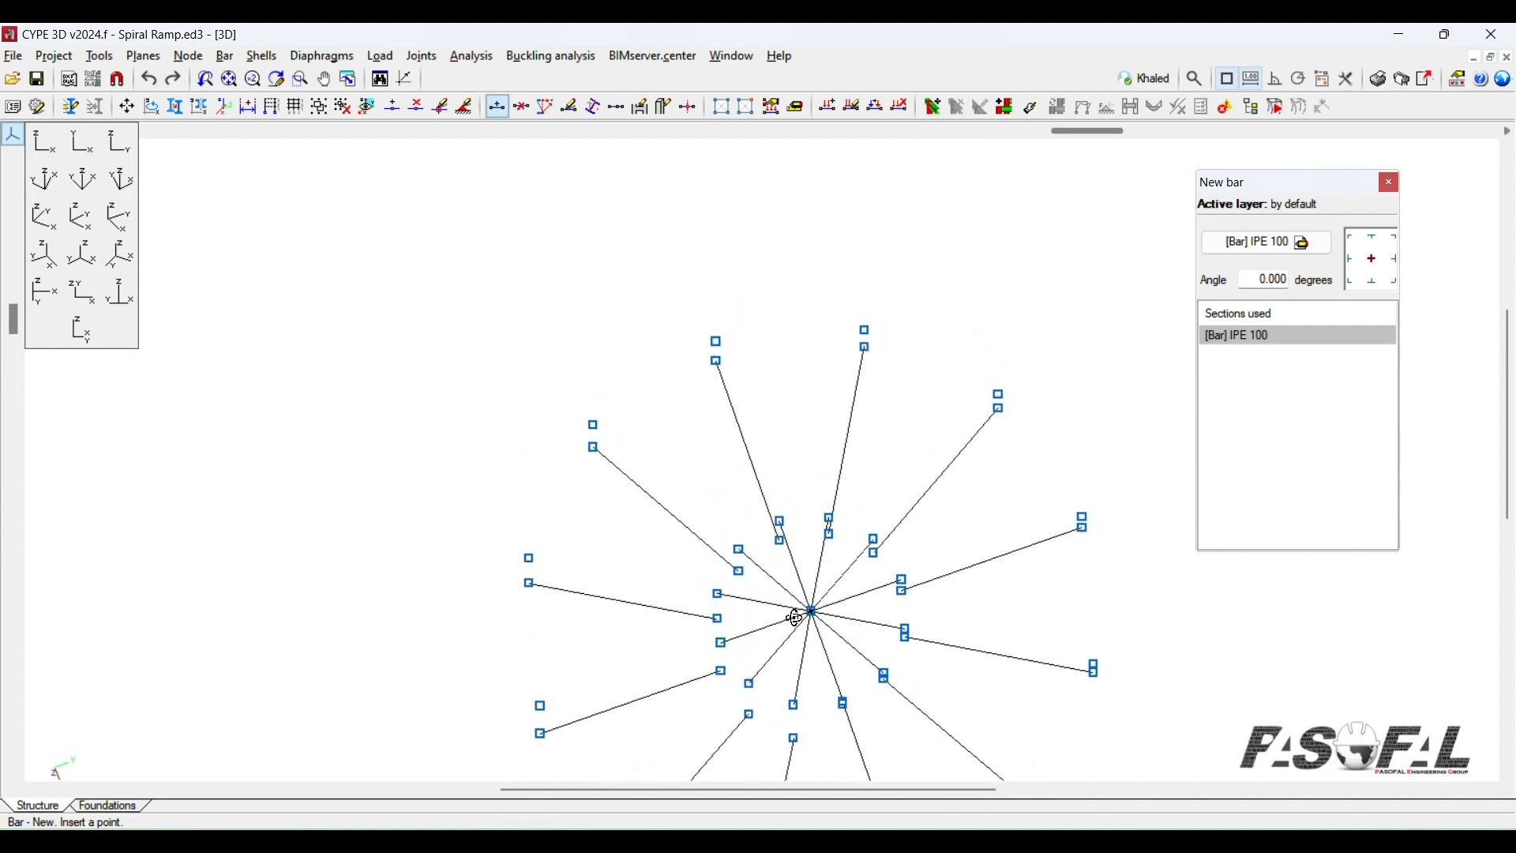
{"action": "left_click", "coordinate": [82, 144]}
{"action": "scroll", "coordinate": [801, 432], "scroll_direction": "down", "scroll_amount": 3}
{"action": "scroll", "coordinate": [804, 446], "scroll_direction": "up", "scroll_amount": 1}
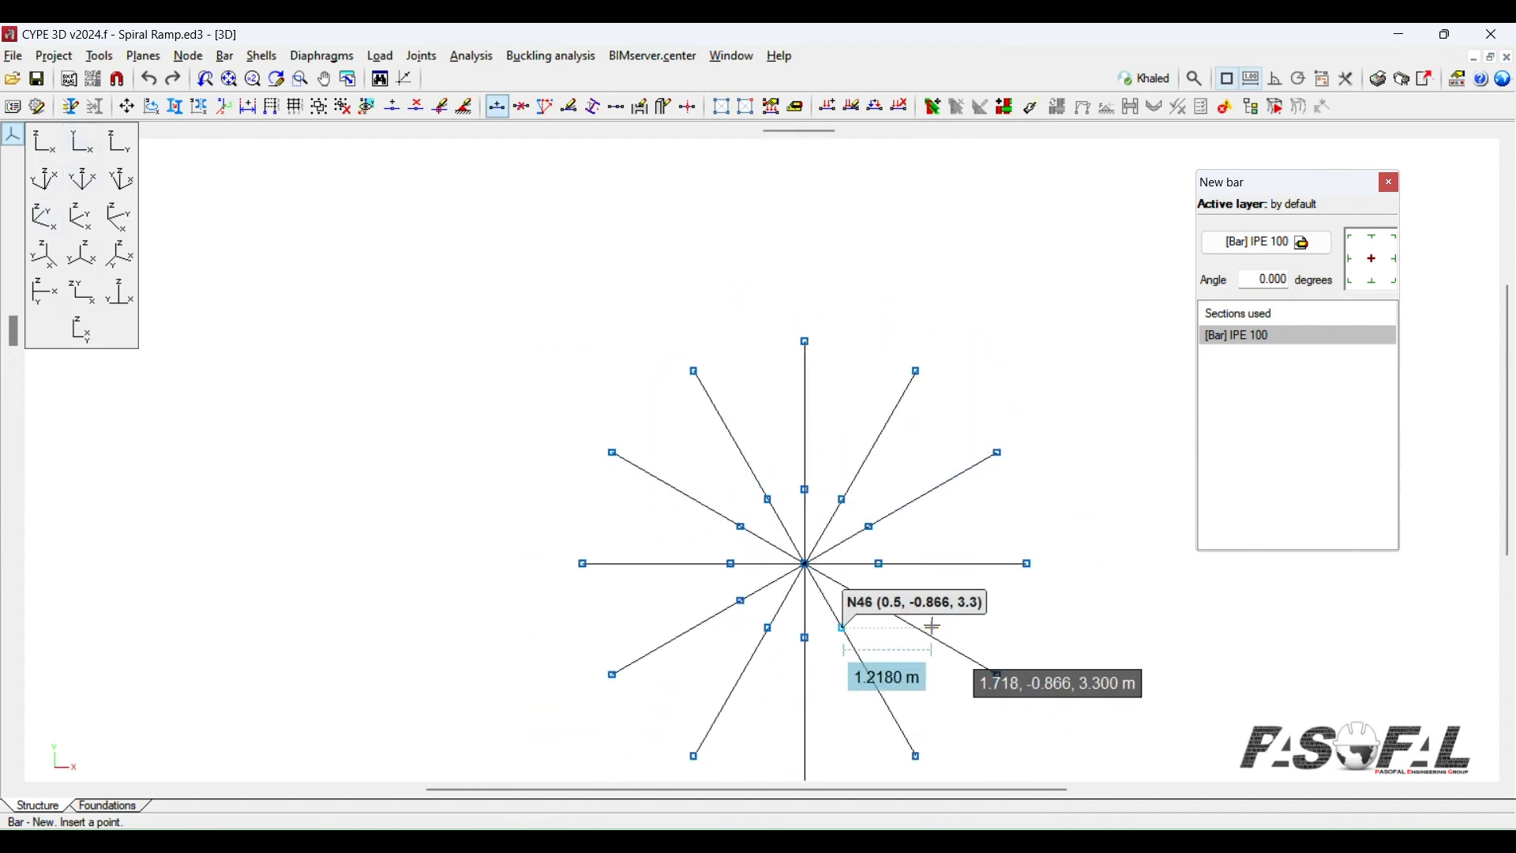
{"action": "middle_click_drag", "start_coordinate": [872, 640], "coordinate": [840, 330], "text": "shift"}
{"action": "left_click", "coordinate": [847, 307]}
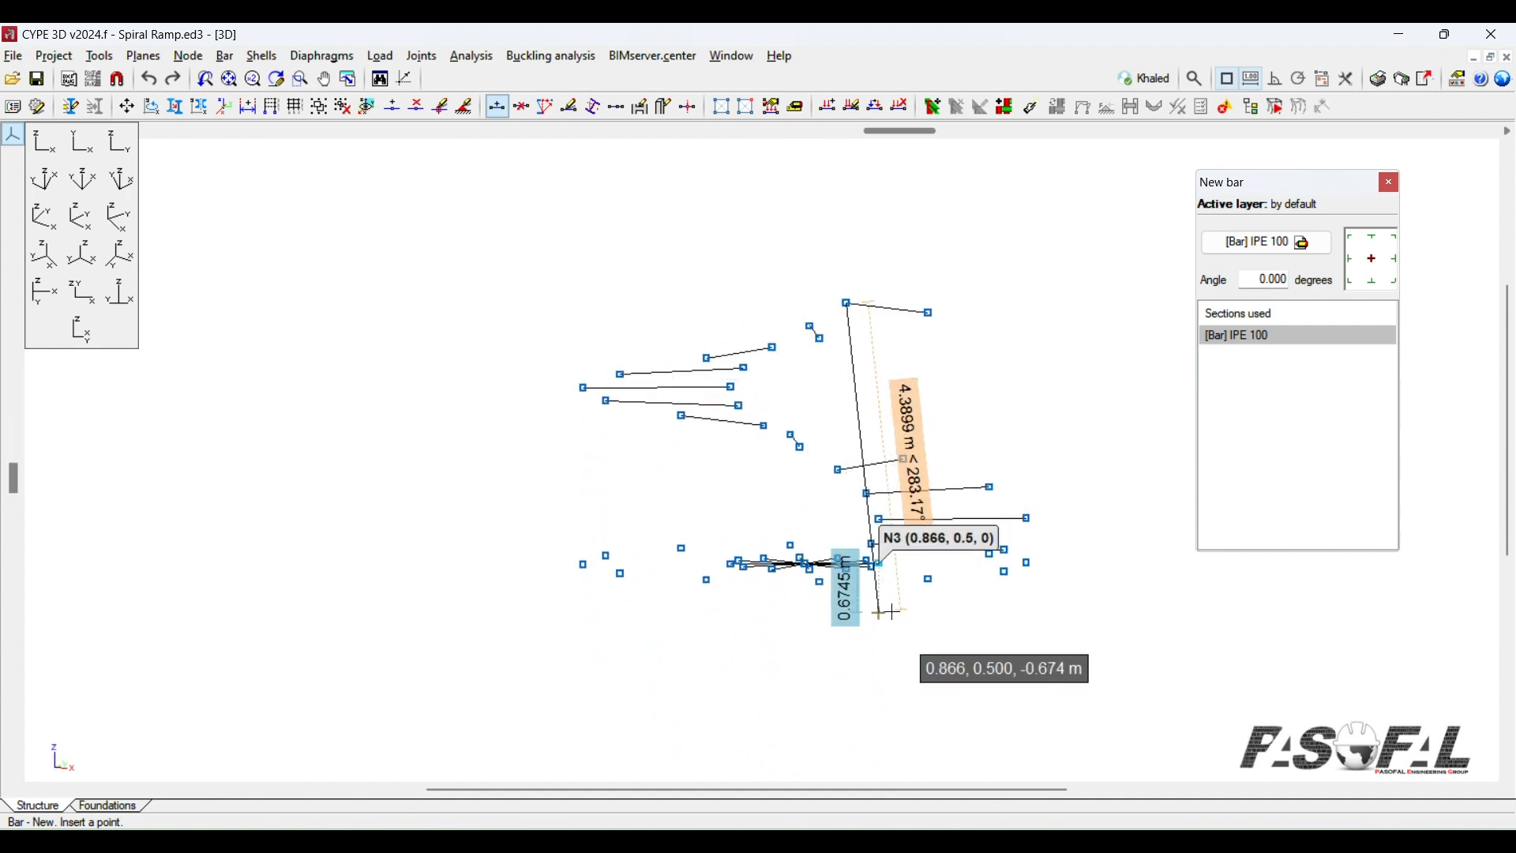
{"action": "middle_click_drag", "start_coordinate": [873, 613], "coordinate": [745, 620], "text": "shift"}
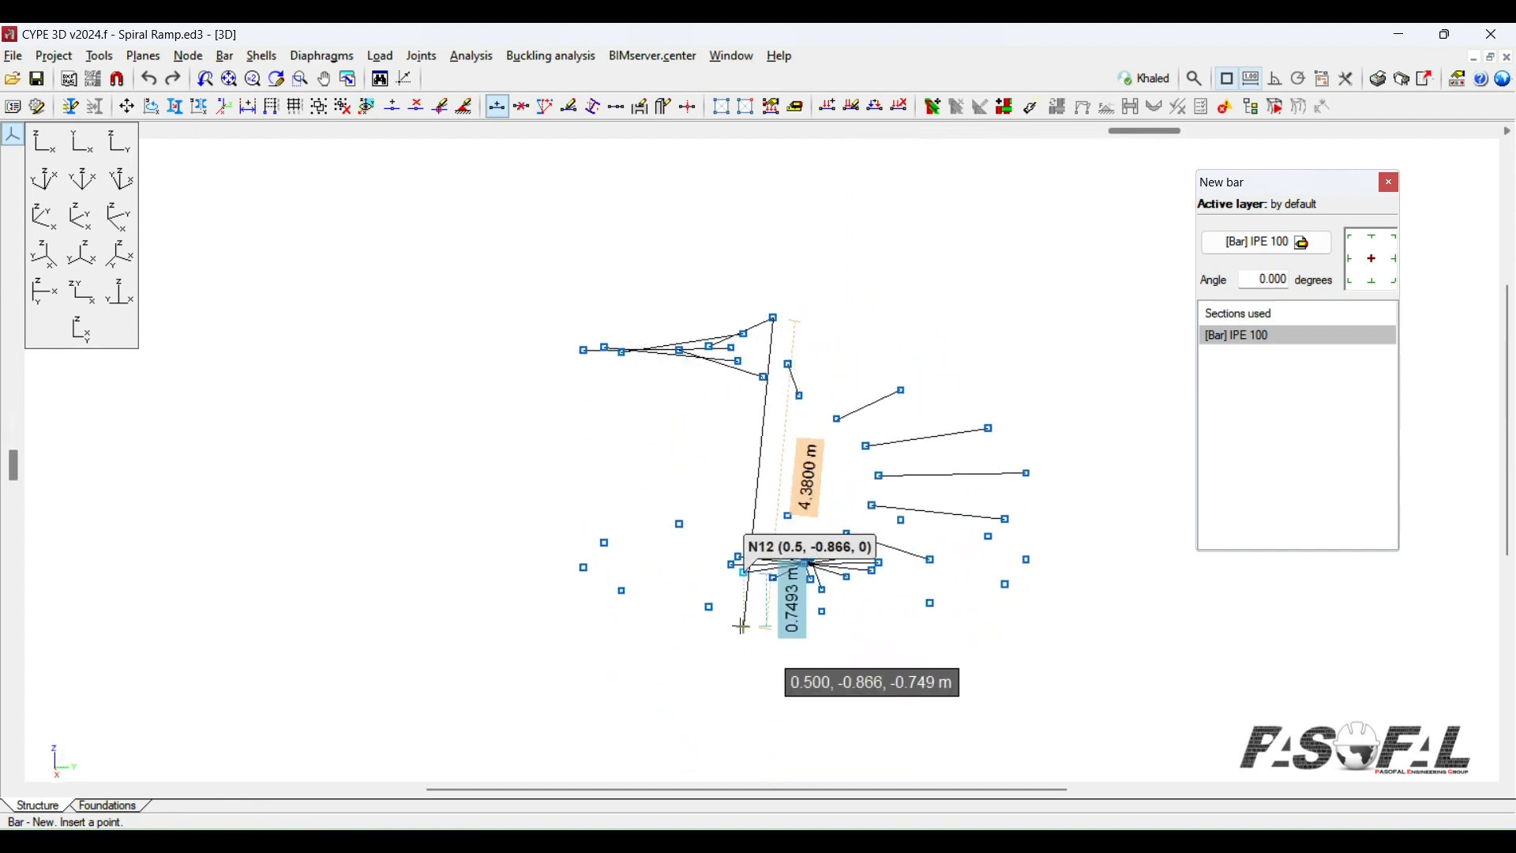
{"action": "scroll", "coordinate": [778, 585], "scroll_direction": "up", "scroll_amount": 1}
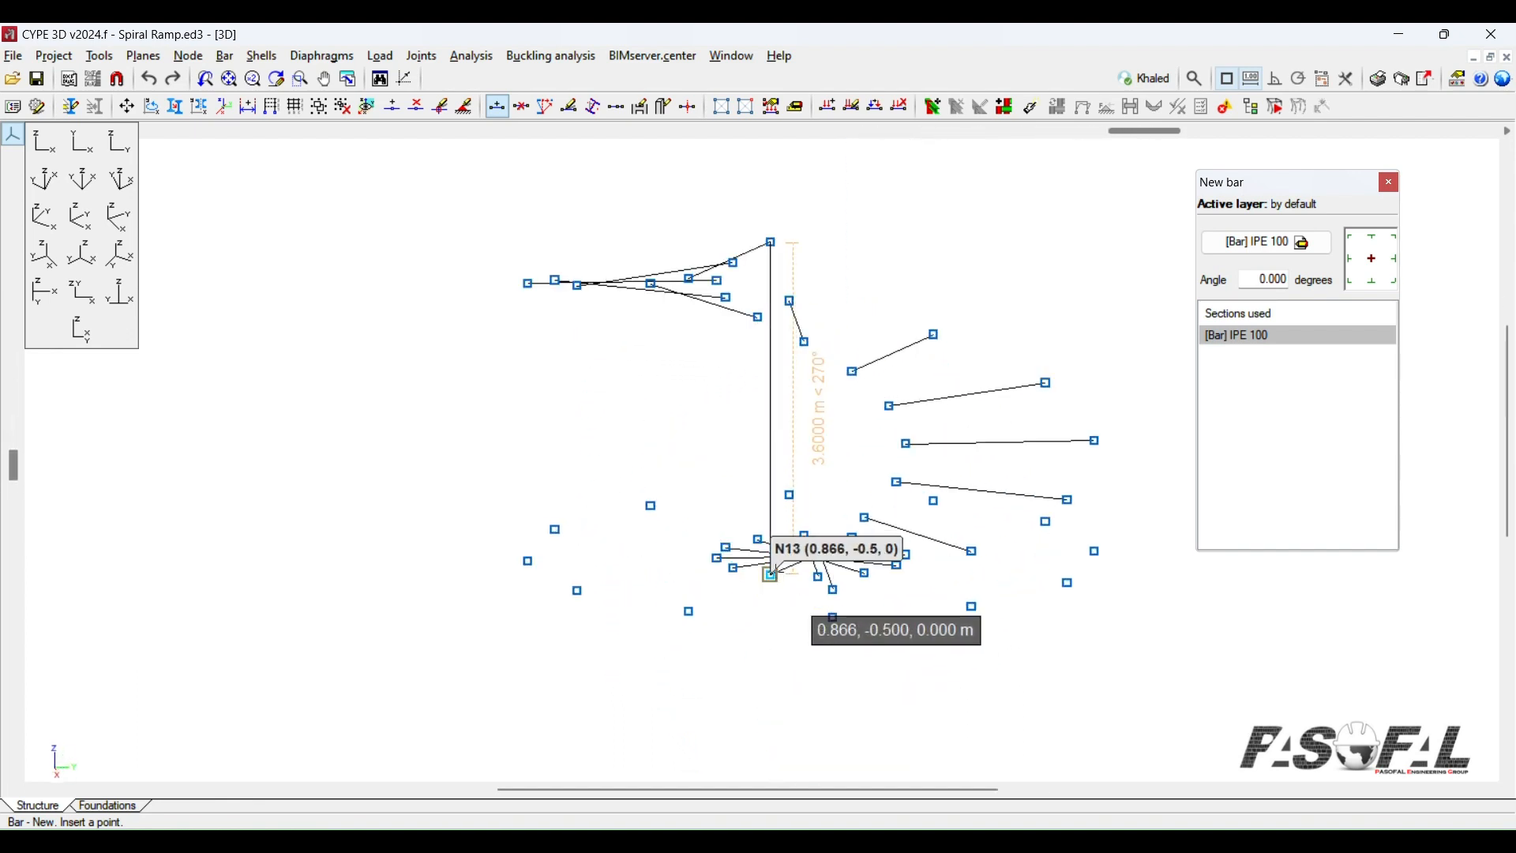
Step: Add an IPE 100 bar linking the ground-level inner nodes of the 330-degree and 0-degree radials
{"action": "middle_click_drag", "start_coordinate": [773, 575], "coordinate": [908, 714], "text": "shift"}
{"action": "scroll", "coordinate": [851, 660], "scroll_direction": "up", "scroll_amount": 3}
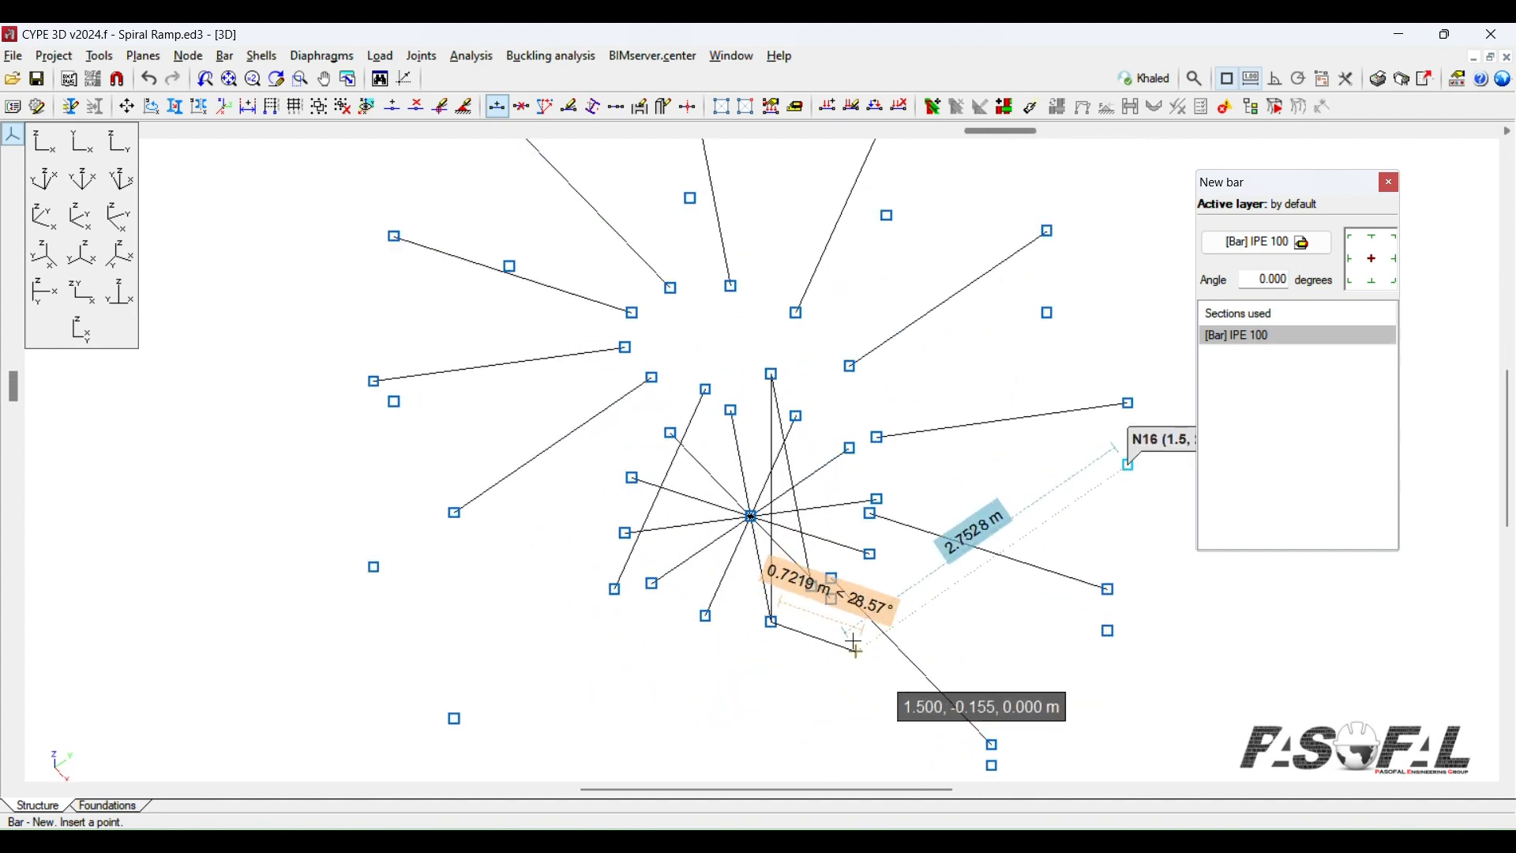
{"action": "scroll", "coordinate": [831, 596], "scroll_direction": "up", "scroll_amount": 2}
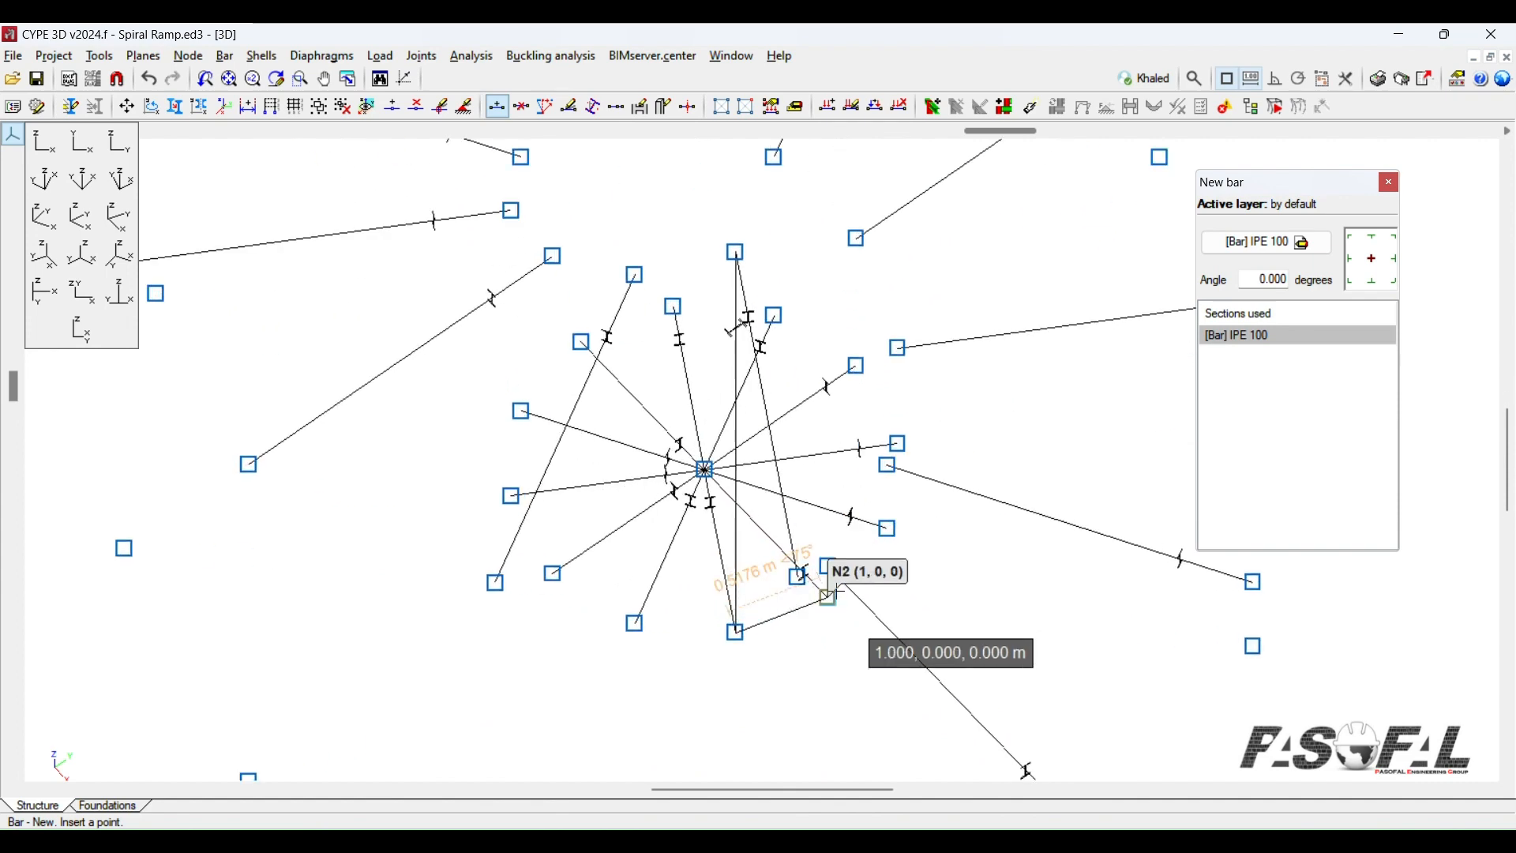
Step: Draw a vertical 3.6 m IPE 100 bar upward from the 0-degree radial's ground-level inner node
{"action": "middle_click_drag", "start_coordinate": [838, 636], "coordinate": [794, 574], "text": "shift"}
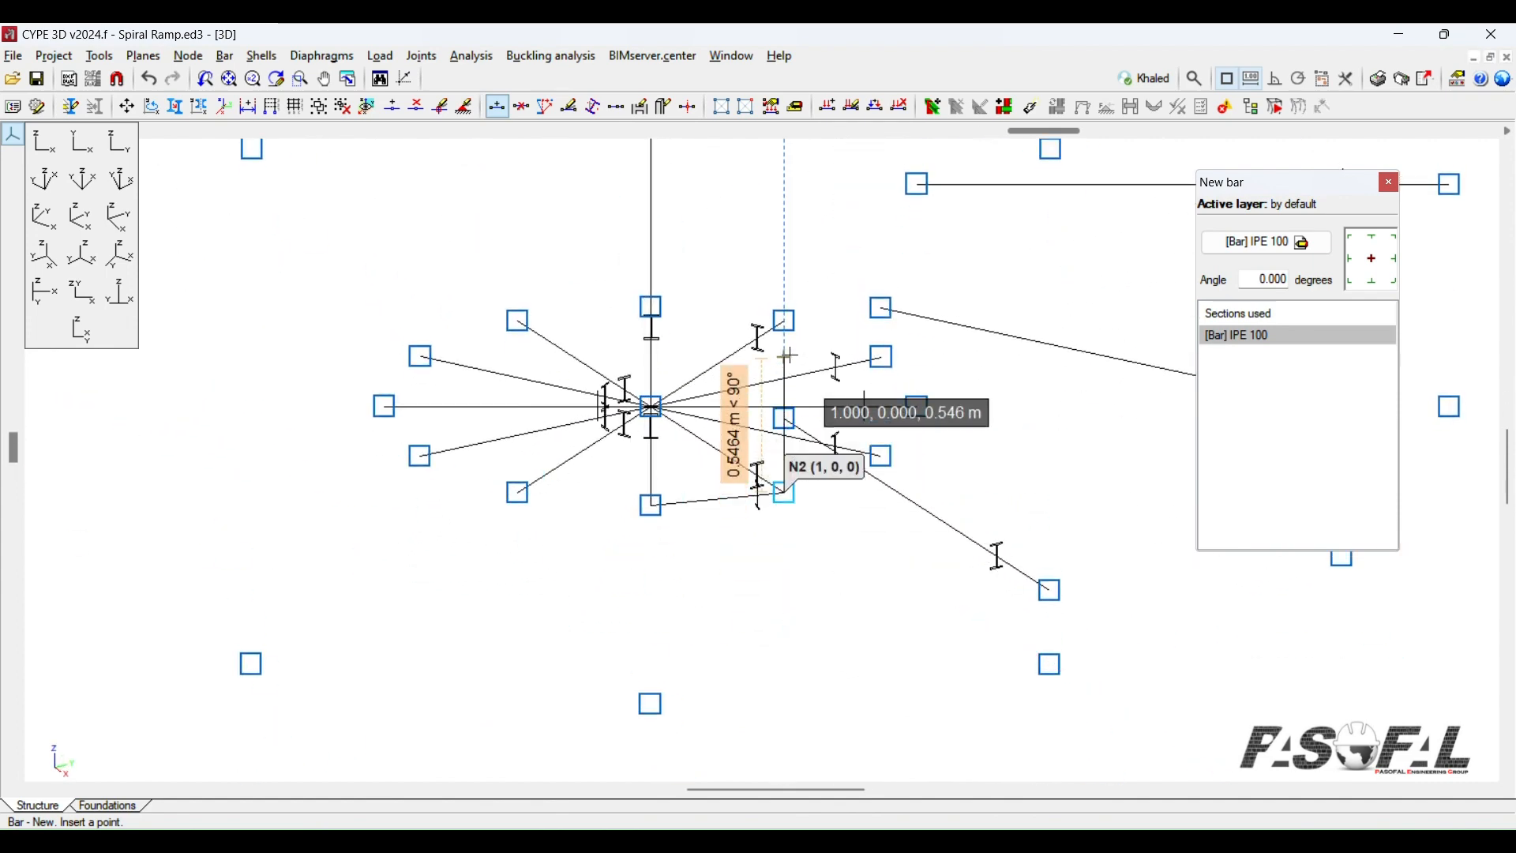
{"action": "key", "text": "3"}
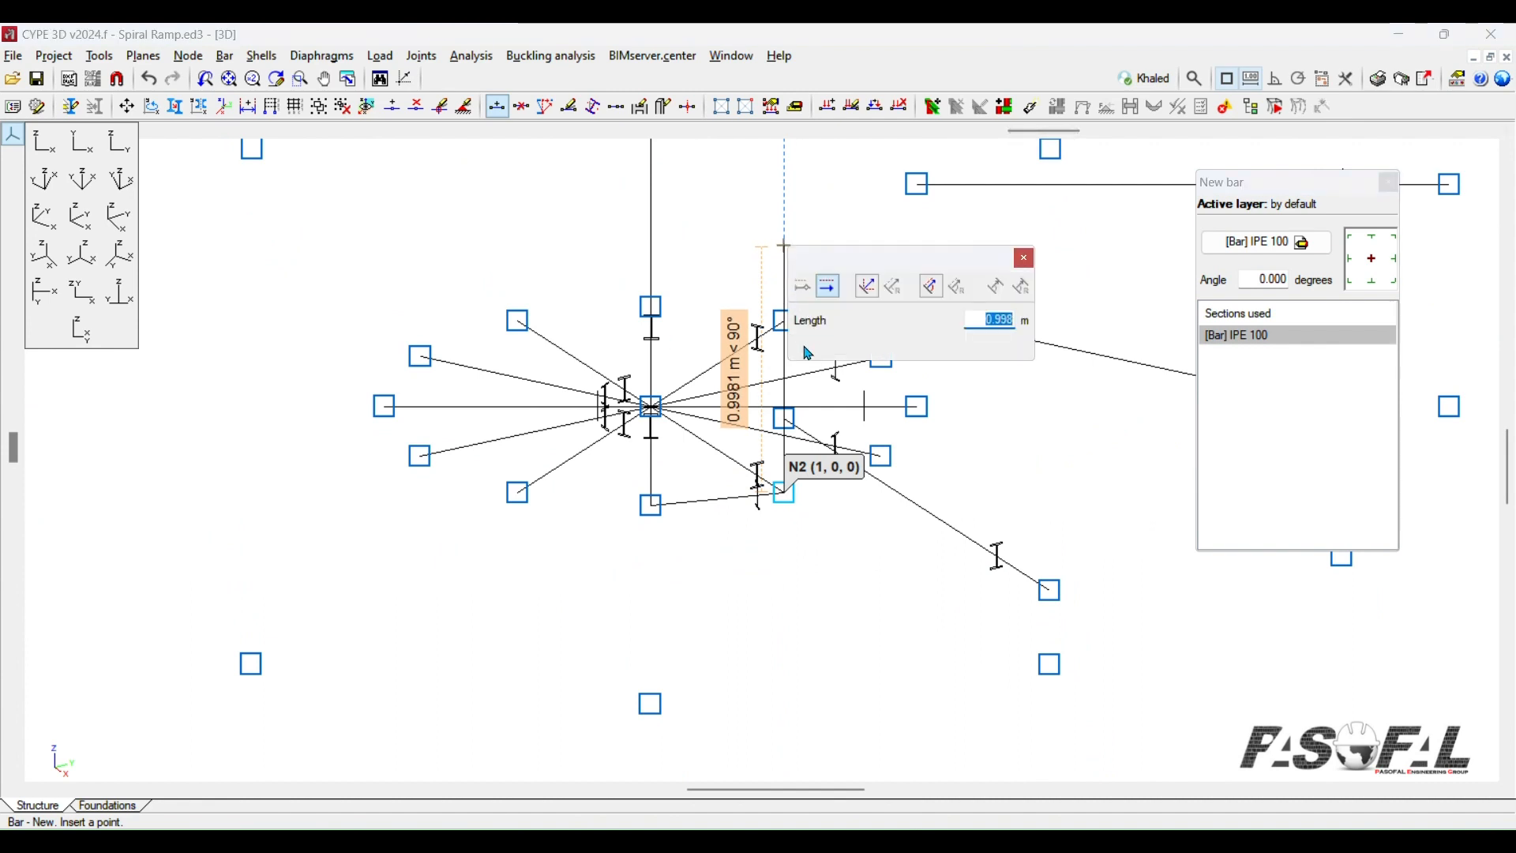
{"action": "type", "text": "."}
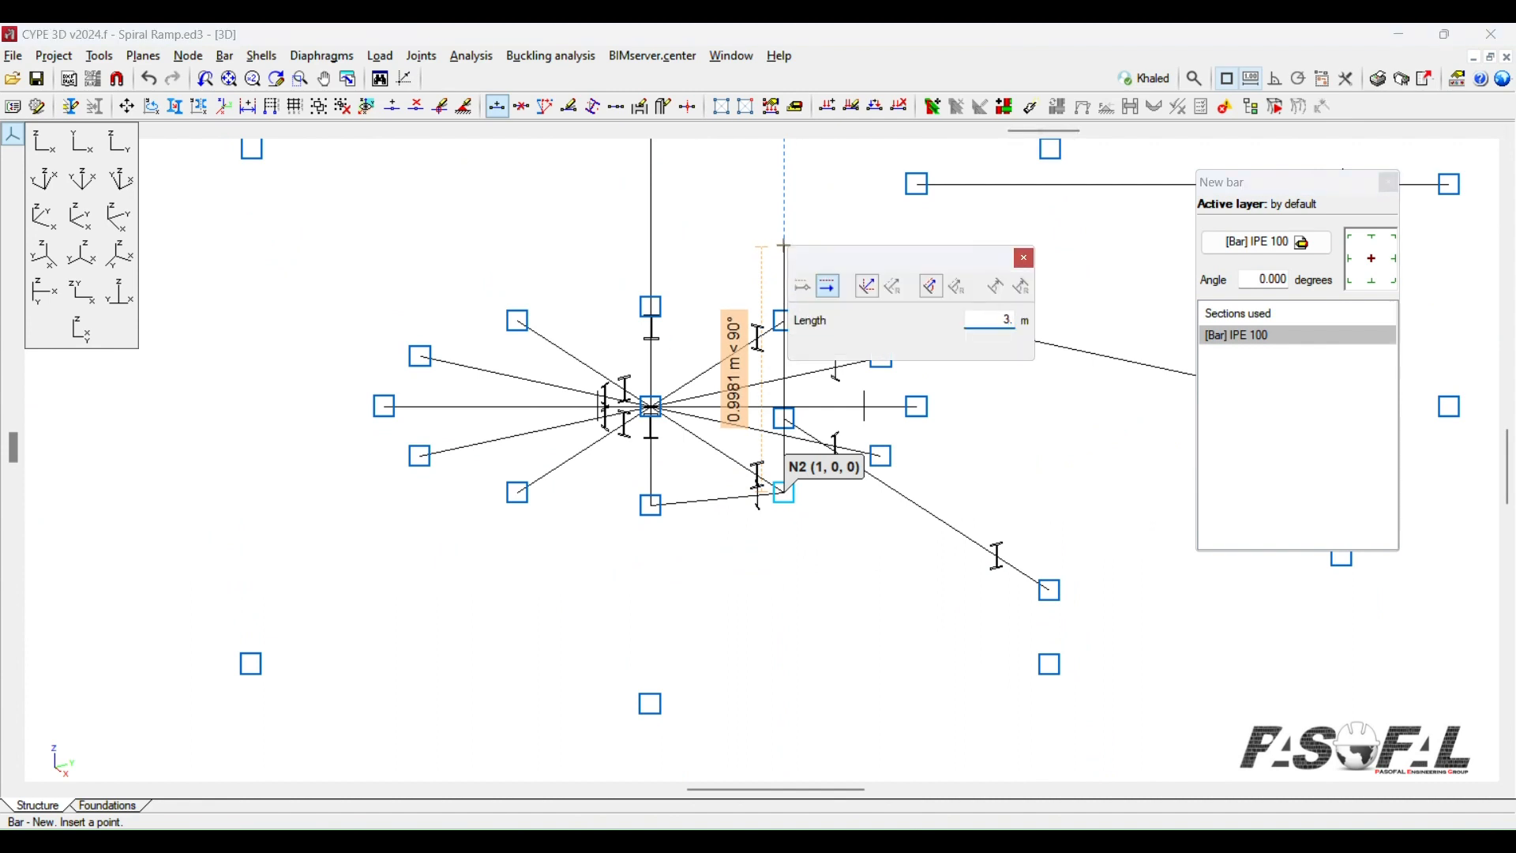
{"action": "type", "text": "6"}
{"action": "key", "text": "Return"}
Step: Link the vertical bar's top node to the 330-degree radial's raised inner node with an IPE 100 bar, then end bar drawing
{"action": "scroll", "coordinate": [825, 537], "scroll_direction": "down", "scroll_amount": 6}
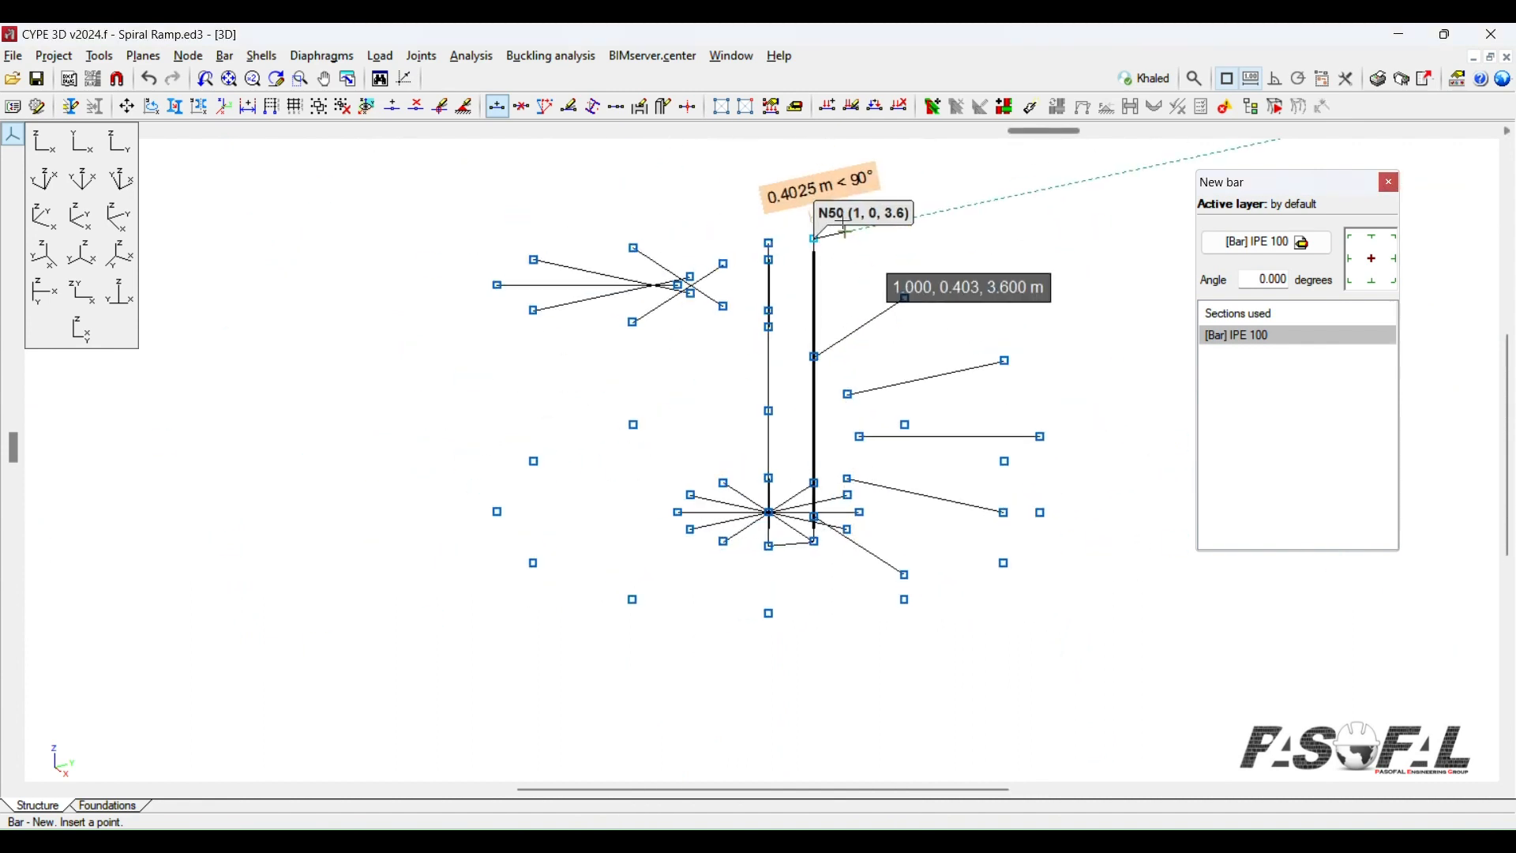
{"action": "scroll", "coordinate": [845, 229], "scroll_direction": "up", "scroll_amount": 2}
{"action": "scroll", "coordinate": [725, 250], "scroll_direction": "up", "scroll_amount": 2}
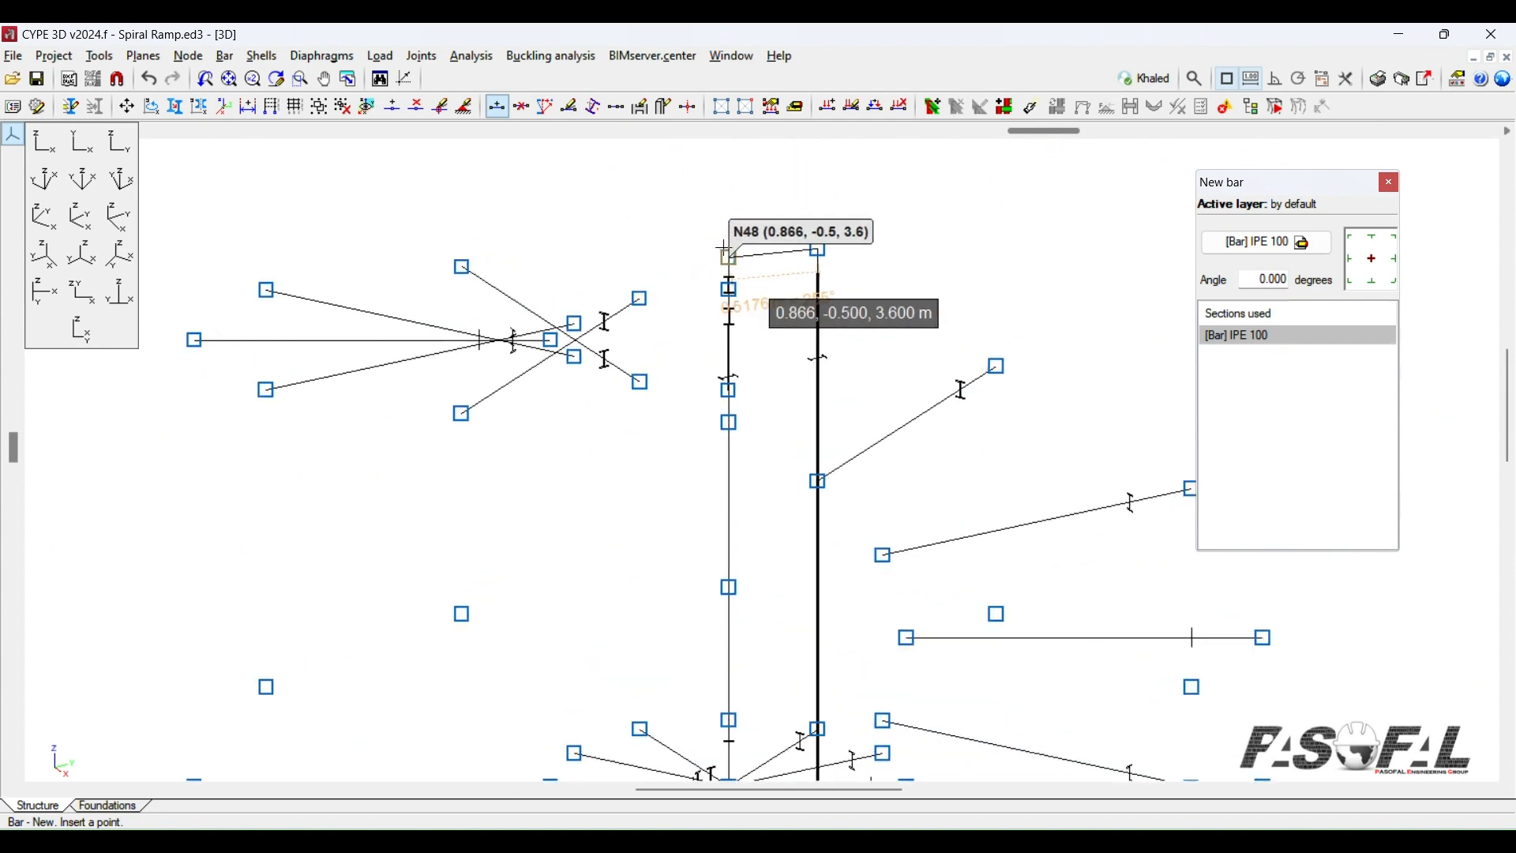
{"action": "left_click", "coordinate": [728, 256]}
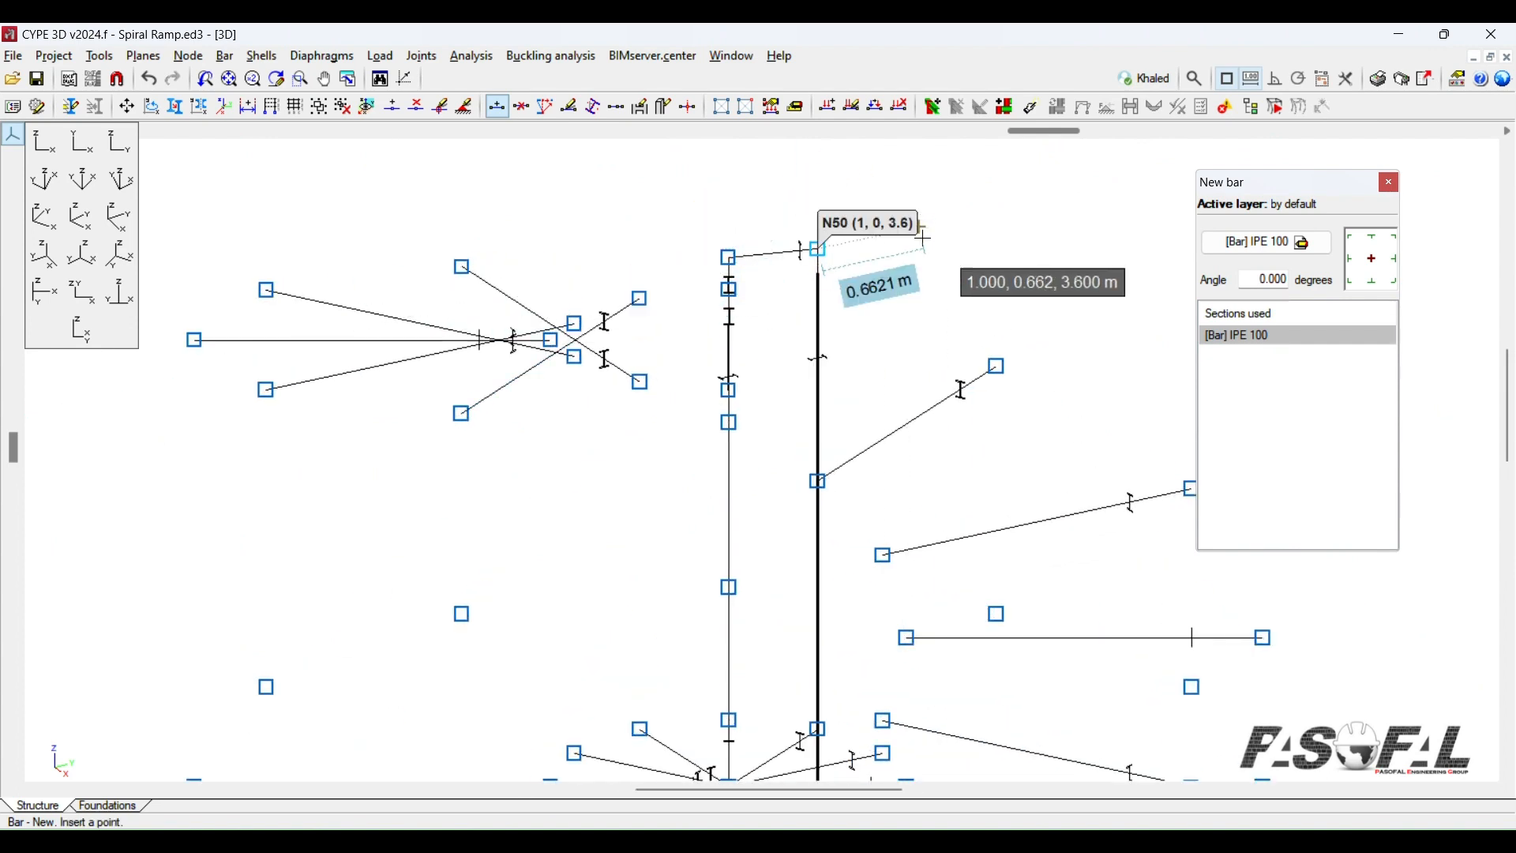
{"action": "key", "text": "Escape"}
Step: Create a 200 mm thick vertical shell through the four corner nodes of the bar frame between the 330- and 0-degree inner nodes
{"action": "scroll", "coordinate": [929, 238], "scroll_direction": "down", "scroll_amount": 2}
{"action": "middle_click_drag", "start_coordinate": [857, 402], "coordinate": [829, 371], "text": "shift"}
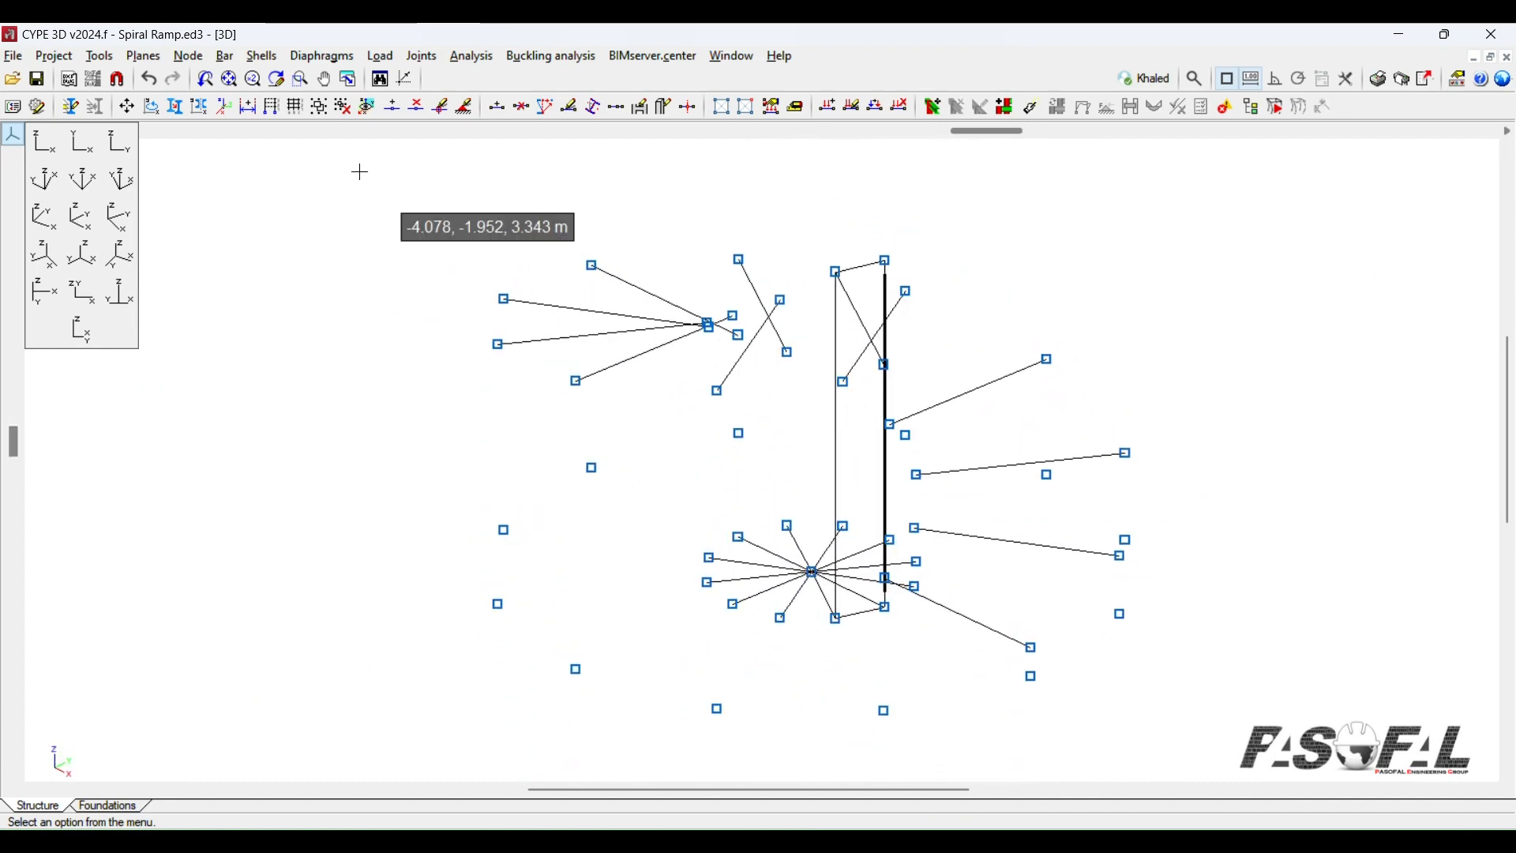
{"action": "left_click", "coordinate": [264, 62]}
{"action": "left_click", "coordinate": [289, 82]}
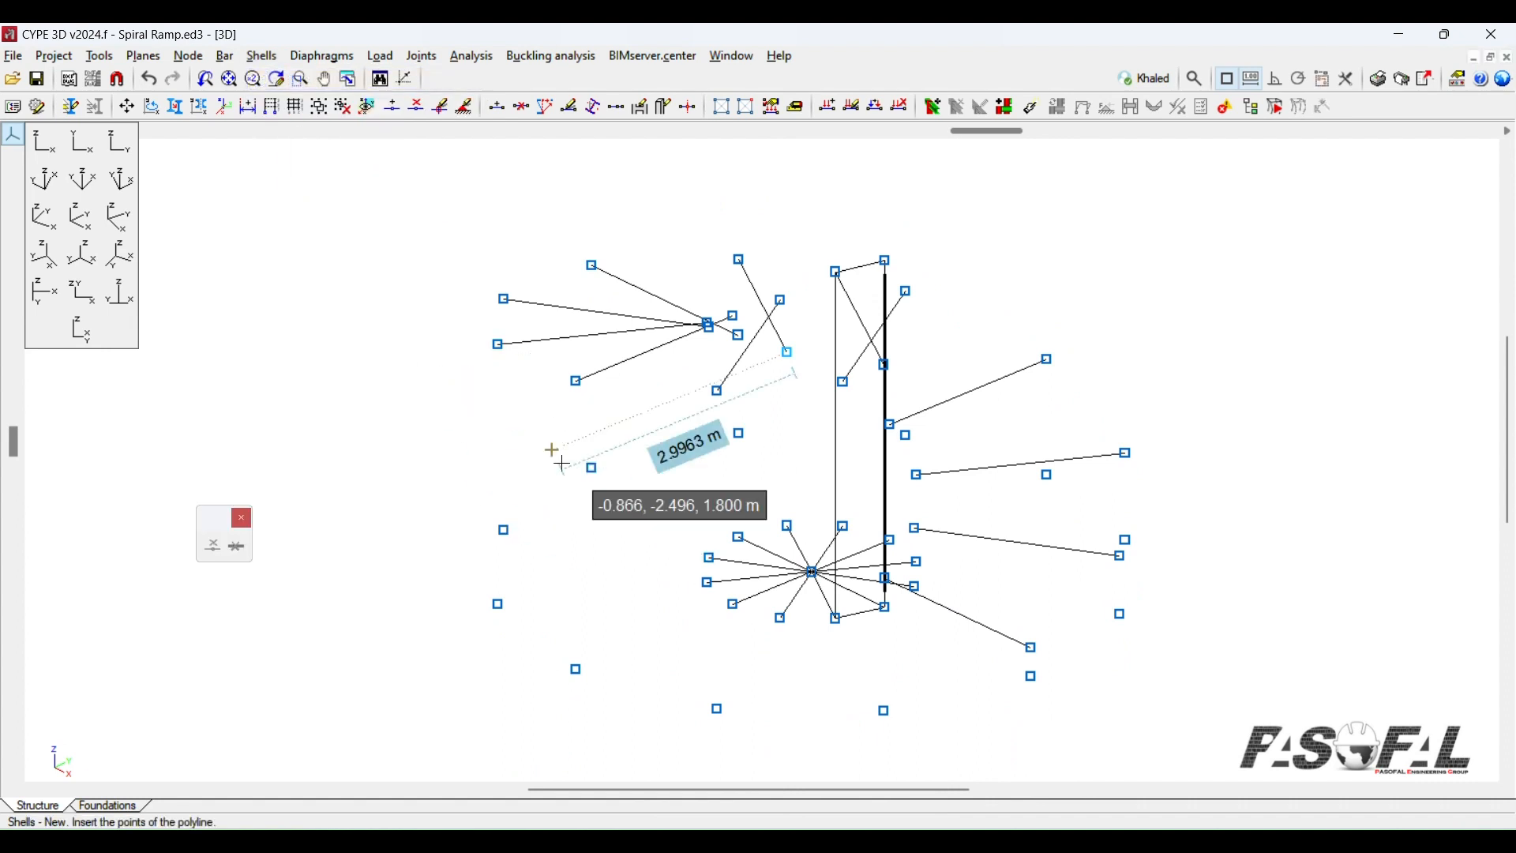
{"action": "scroll", "coordinate": [905, 660], "scroll_direction": "up", "scroll_amount": 2}
{"action": "scroll", "coordinate": [905, 660], "scroll_direction": "up", "scroll_amount": 1}
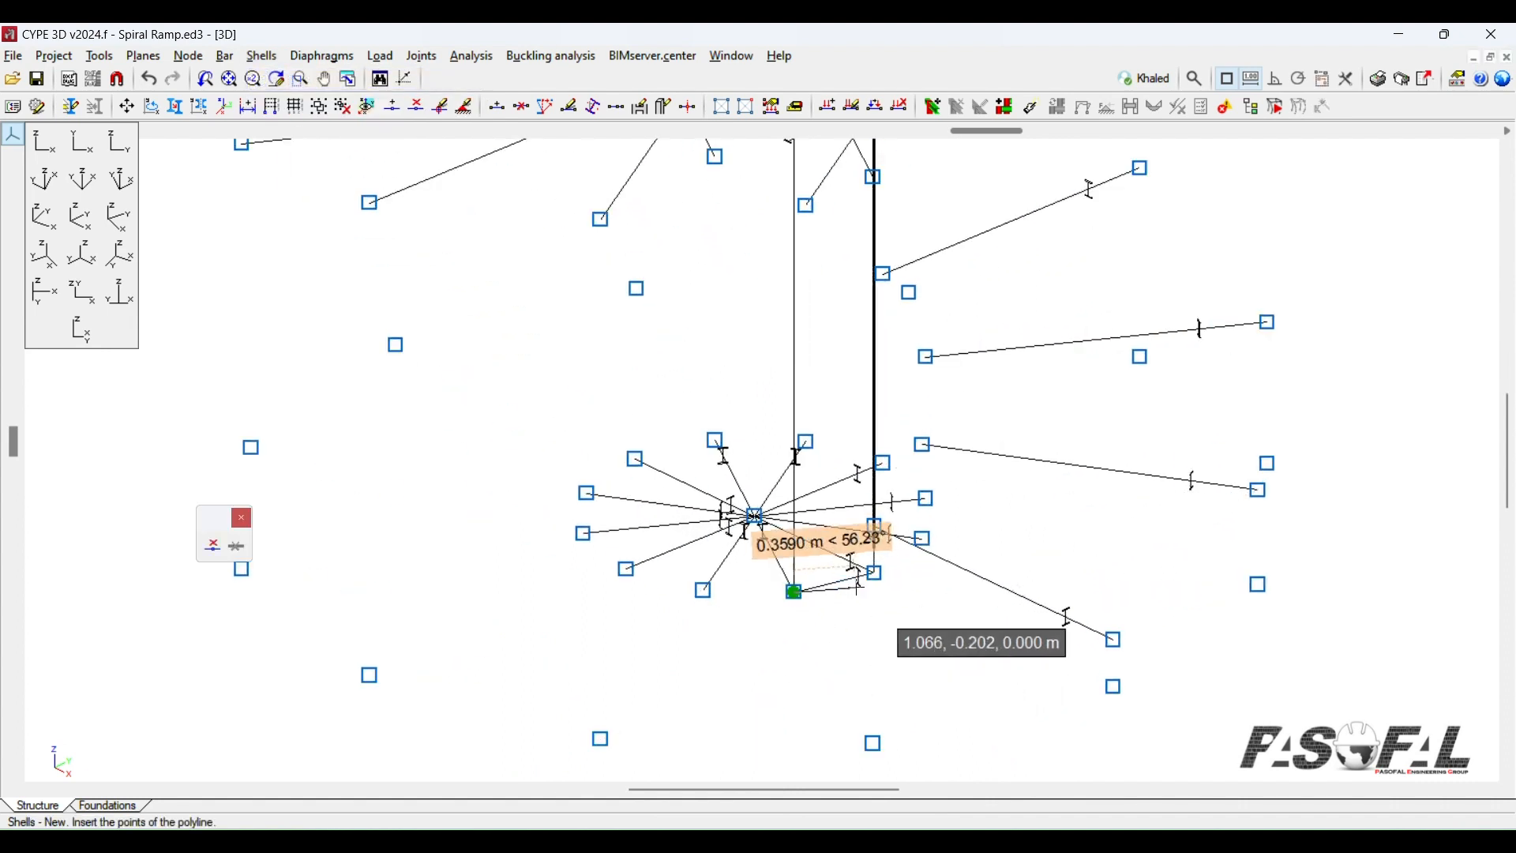
{"action": "left_click", "coordinate": [875, 572]}
{"action": "scroll", "coordinate": [861, 695], "scroll_direction": "down", "scroll_amount": 3}
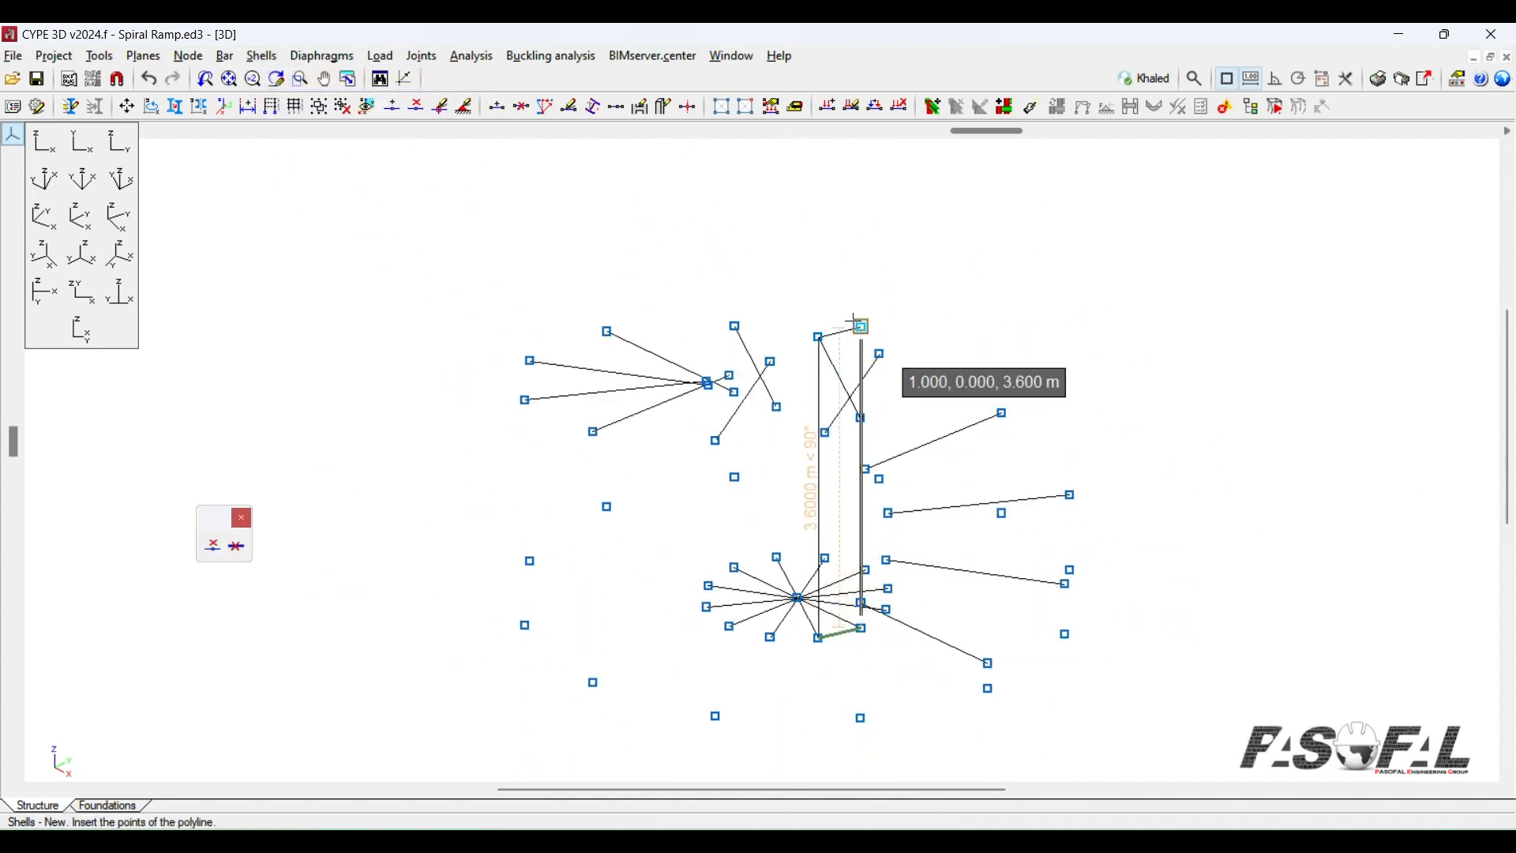
{"action": "left_click", "coordinate": [819, 337]}
{"action": "scroll", "coordinate": [822, 635], "scroll_direction": "up", "scroll_amount": 1}
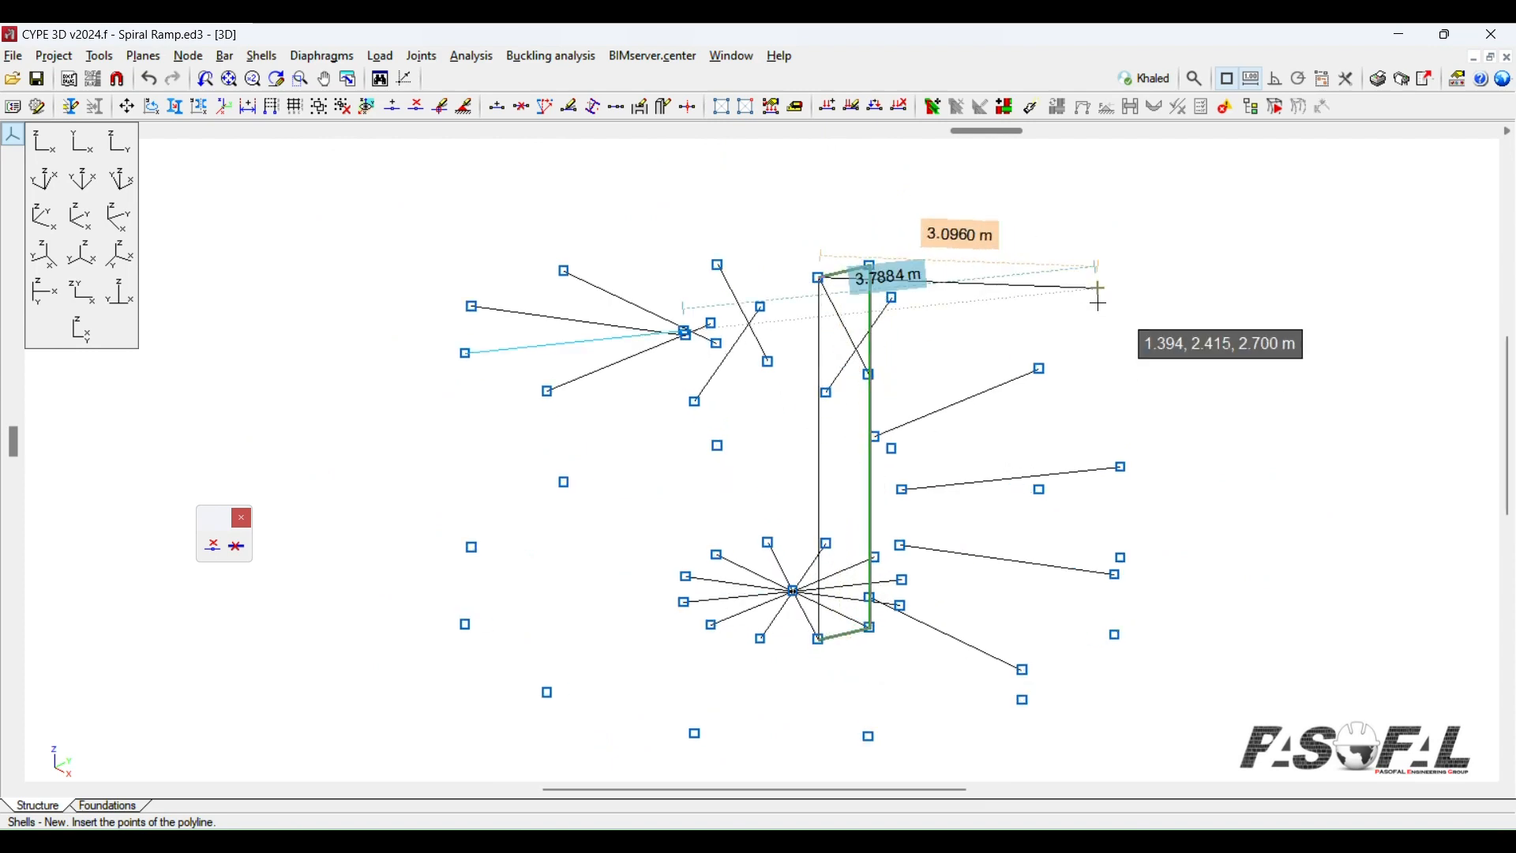
{"action": "right_click", "coordinate": [1198, 442]}
{"action": "scroll", "coordinate": [916, 493], "scroll_direction": "up", "scroll_amount": 1}
{"action": "scroll", "coordinate": [943, 488], "scroll_direction": "up", "scroll_amount": 1}
{"action": "scroll", "coordinate": [962, 472], "scroll_direction": "down", "scroll_amount": 1}
{"action": "scroll", "coordinate": [963, 472], "scroll_direction": "down", "scroll_amount": 1}
{"action": "left_click", "coordinate": [891, 429]}
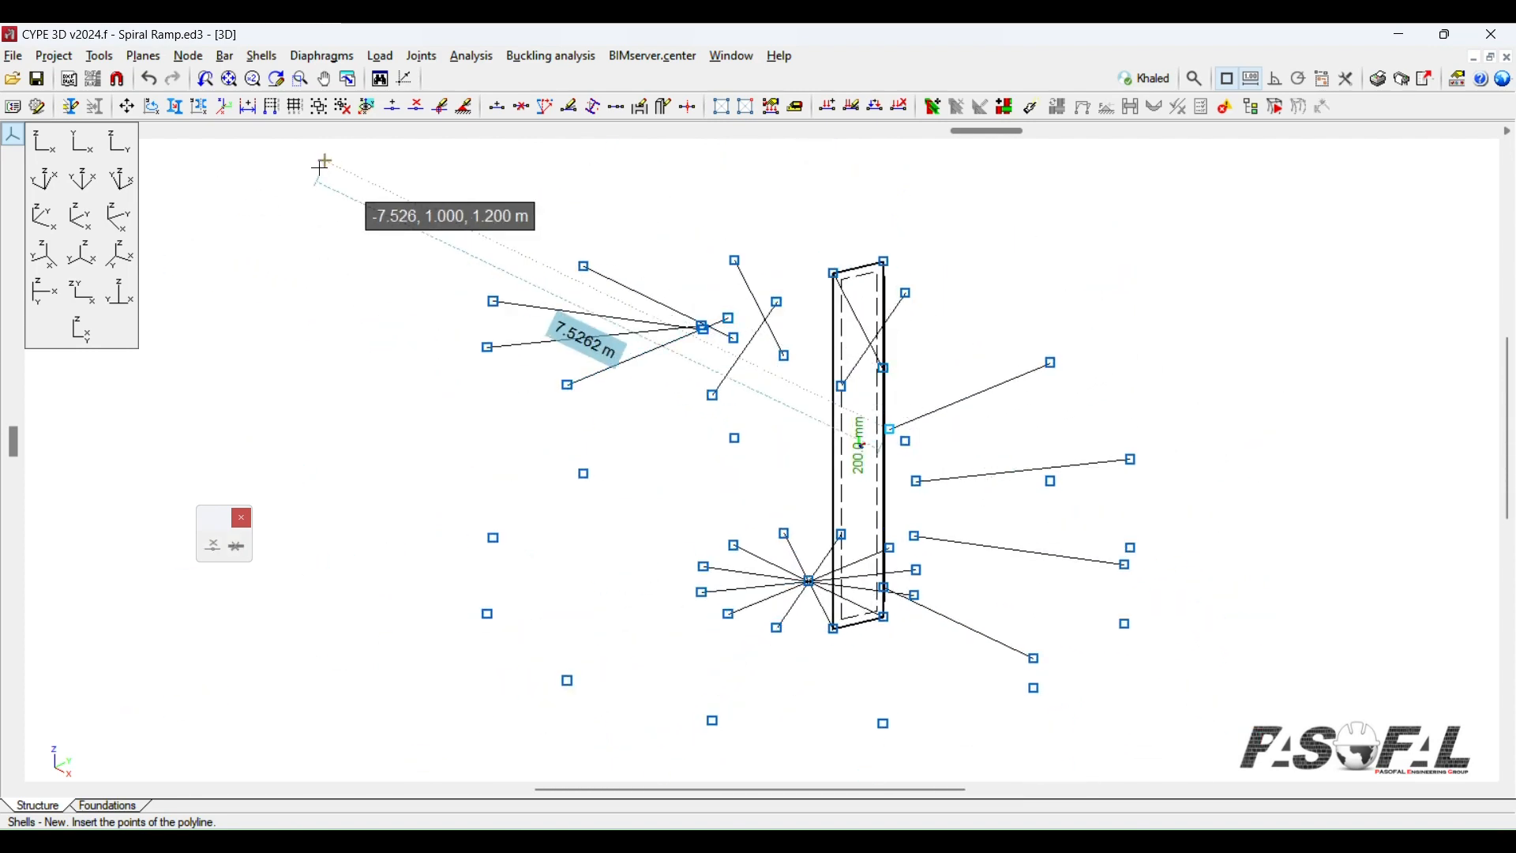
Step: Delete the four auxiliary IPE 100 bars framing the new vertical shell
{"action": "left_click", "coordinate": [225, 59]}
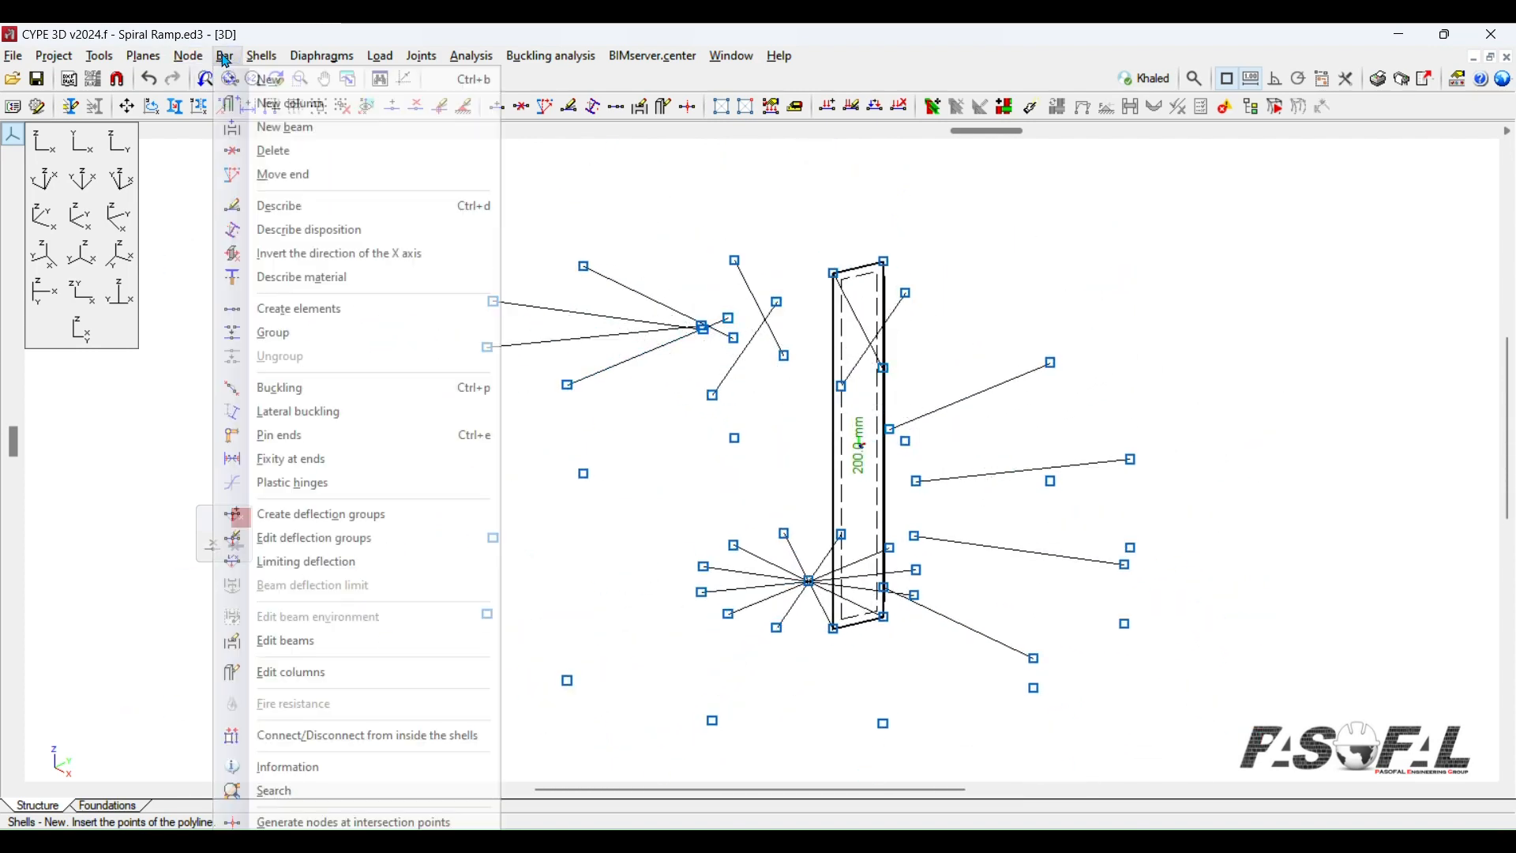
{"action": "left_click", "coordinate": [278, 151]}
{"action": "scroll", "coordinate": [884, 460], "scroll_direction": "up", "scroll_amount": 1}
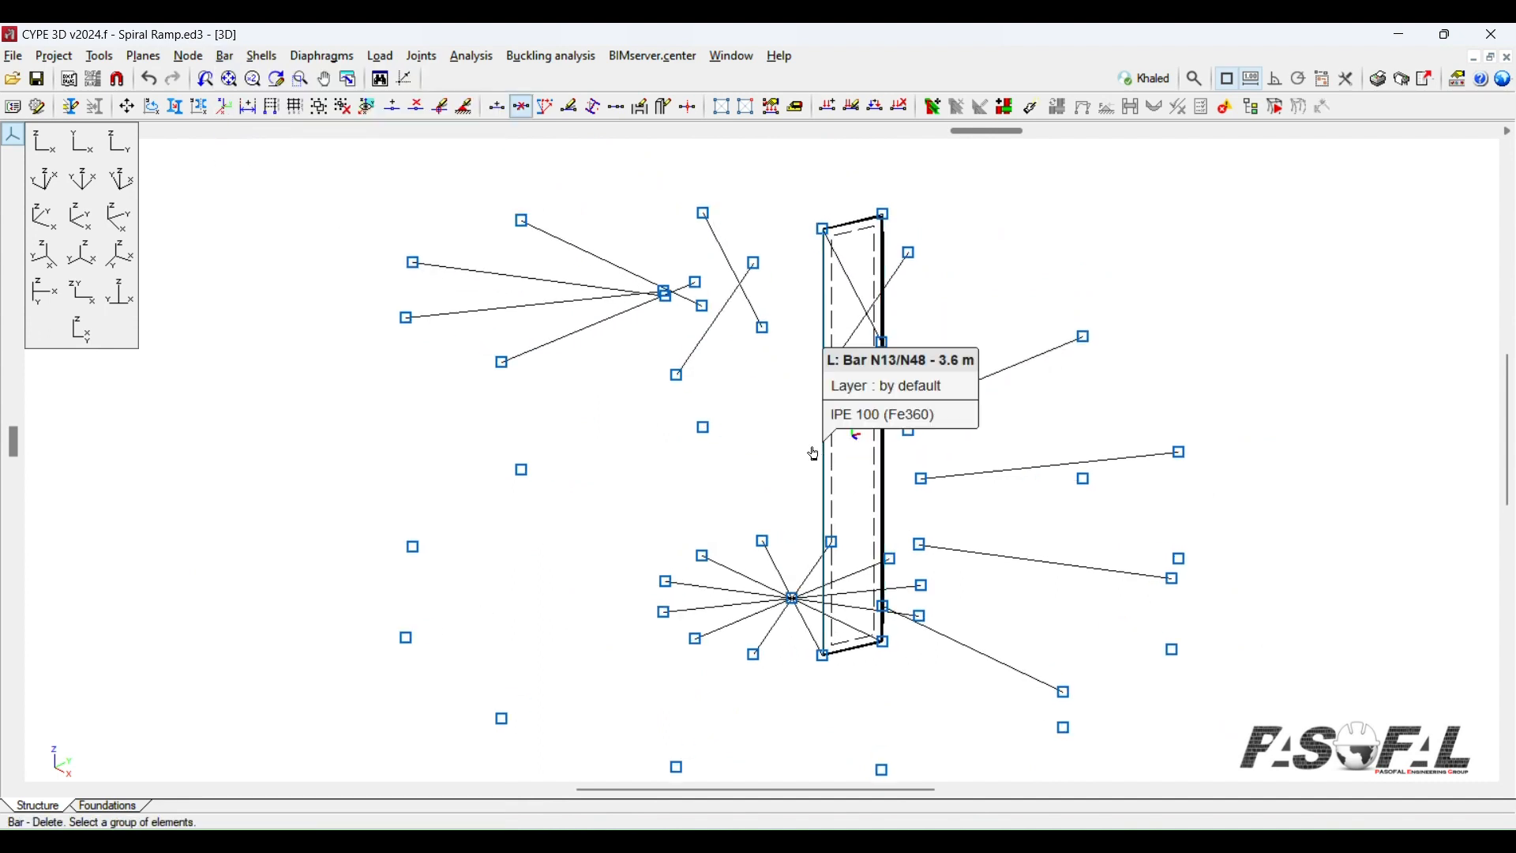
{"action": "left_click", "coordinate": [884, 468]}
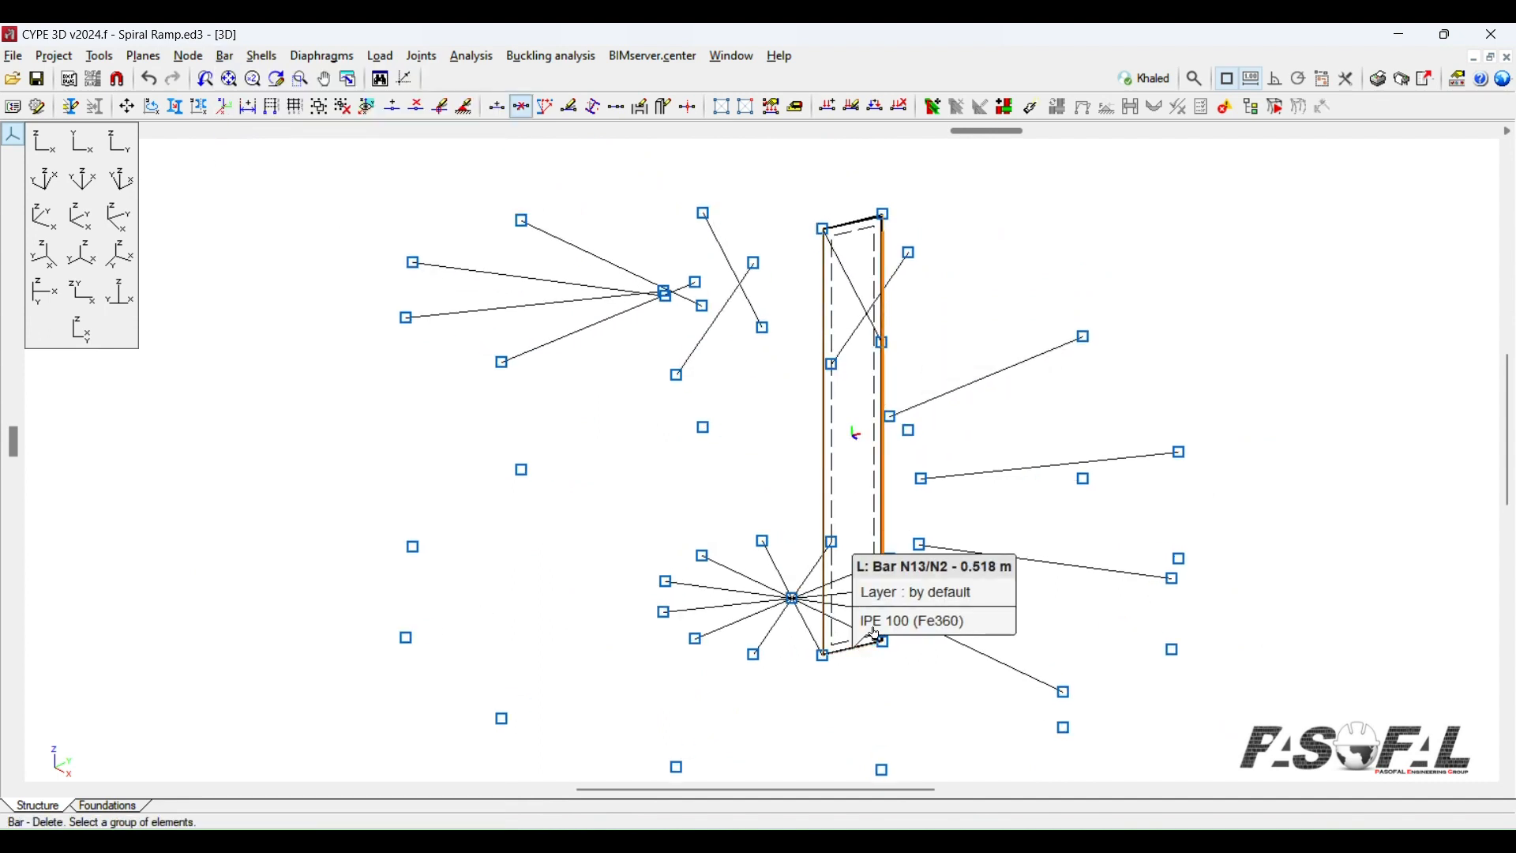
{"action": "left_click", "coordinate": [850, 222]}
{"action": "right_click", "coordinate": [1183, 279]}
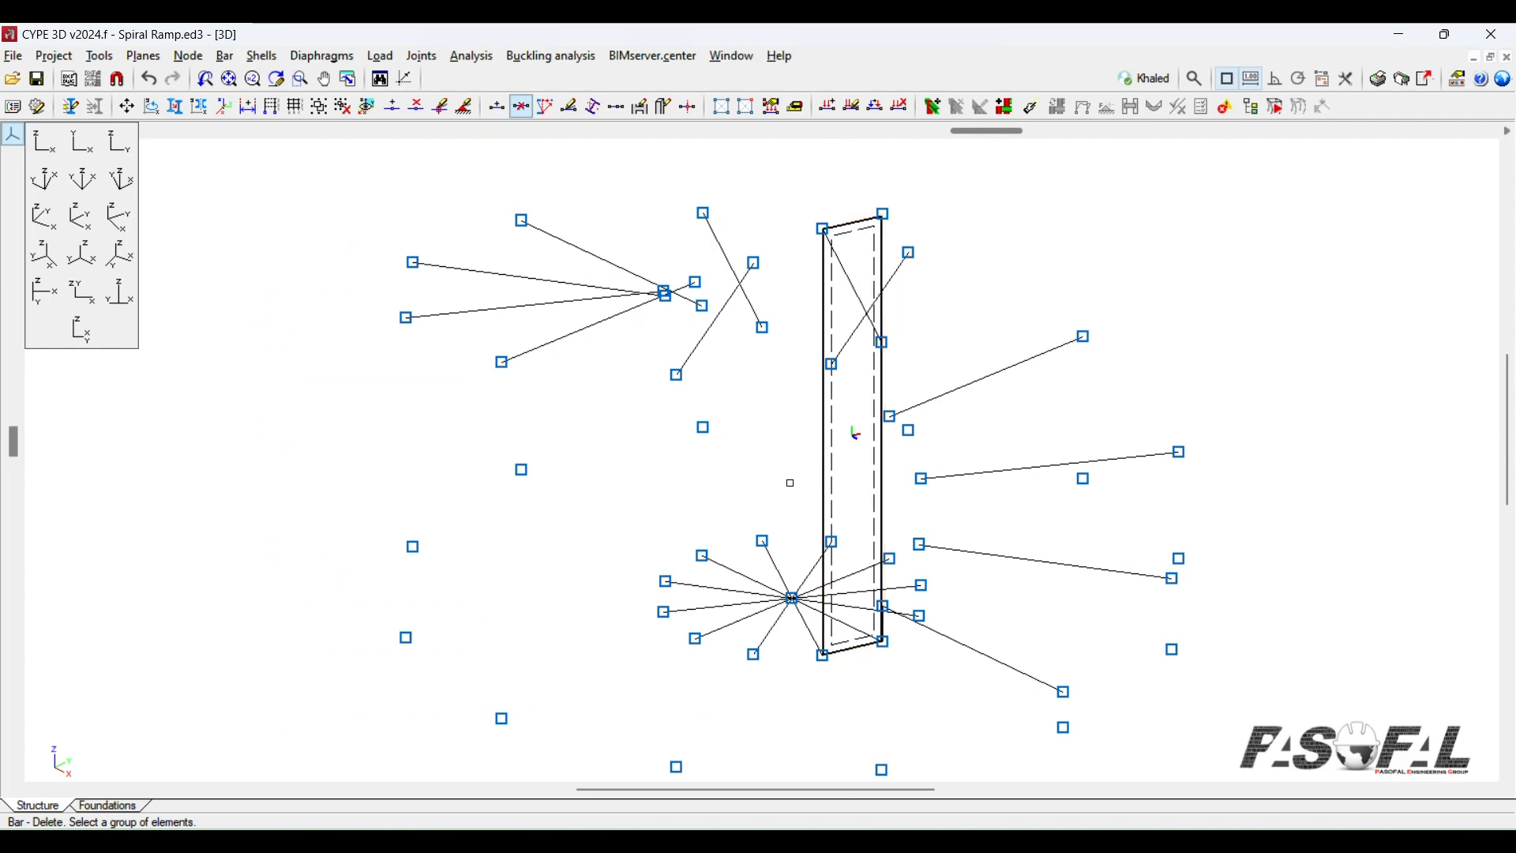
Step: Start an element symmetry in the xy plane with only shells selectable, excluding nodes and bars
{"action": "middle_click_drag", "start_coordinate": [791, 482], "coordinate": [924, 450]}
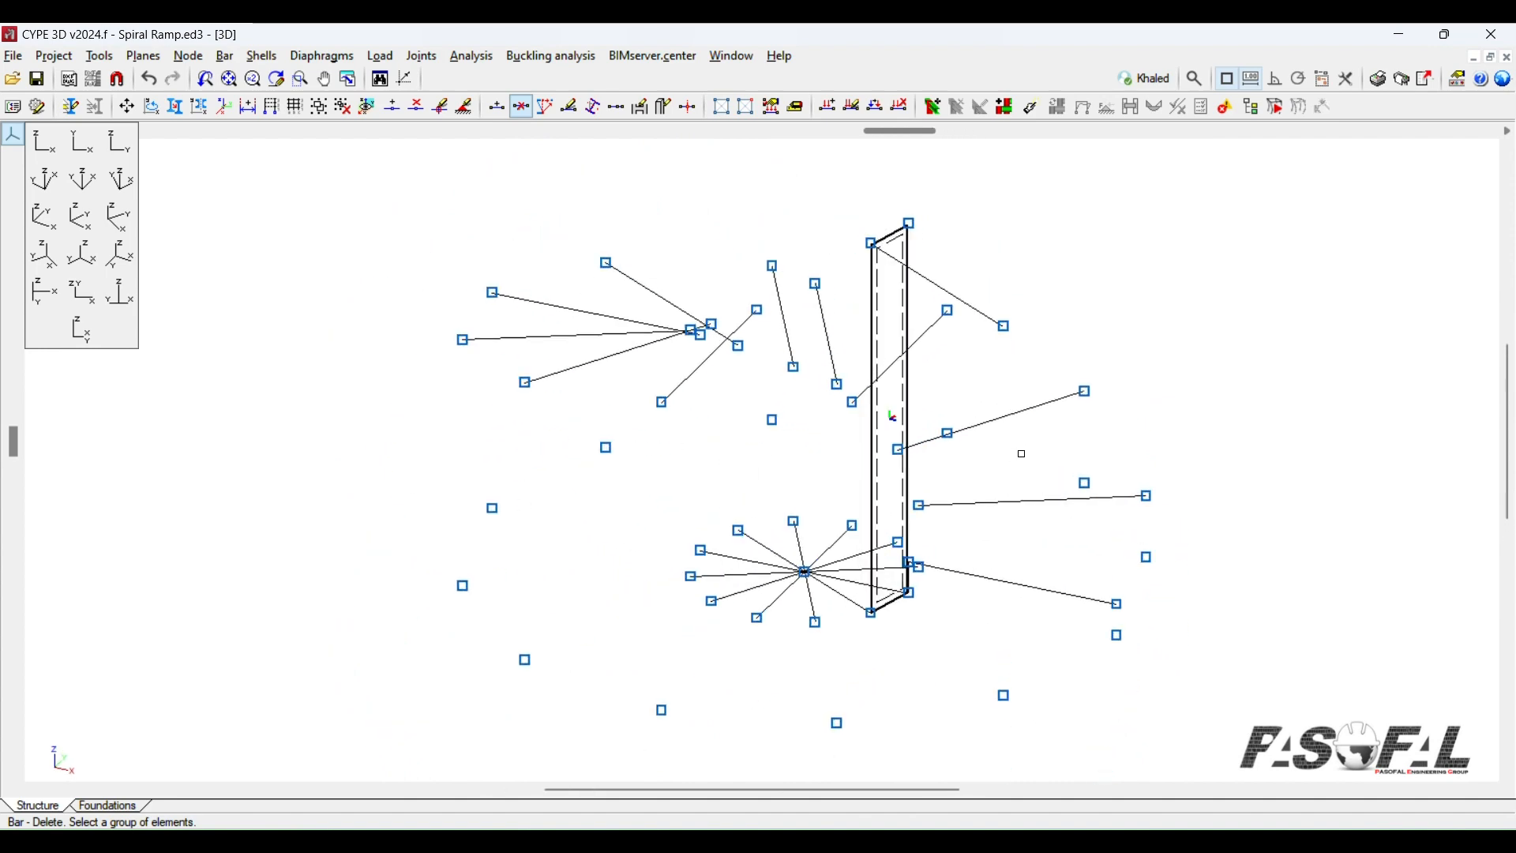
{"action": "left_click", "coordinate": [101, 57]}
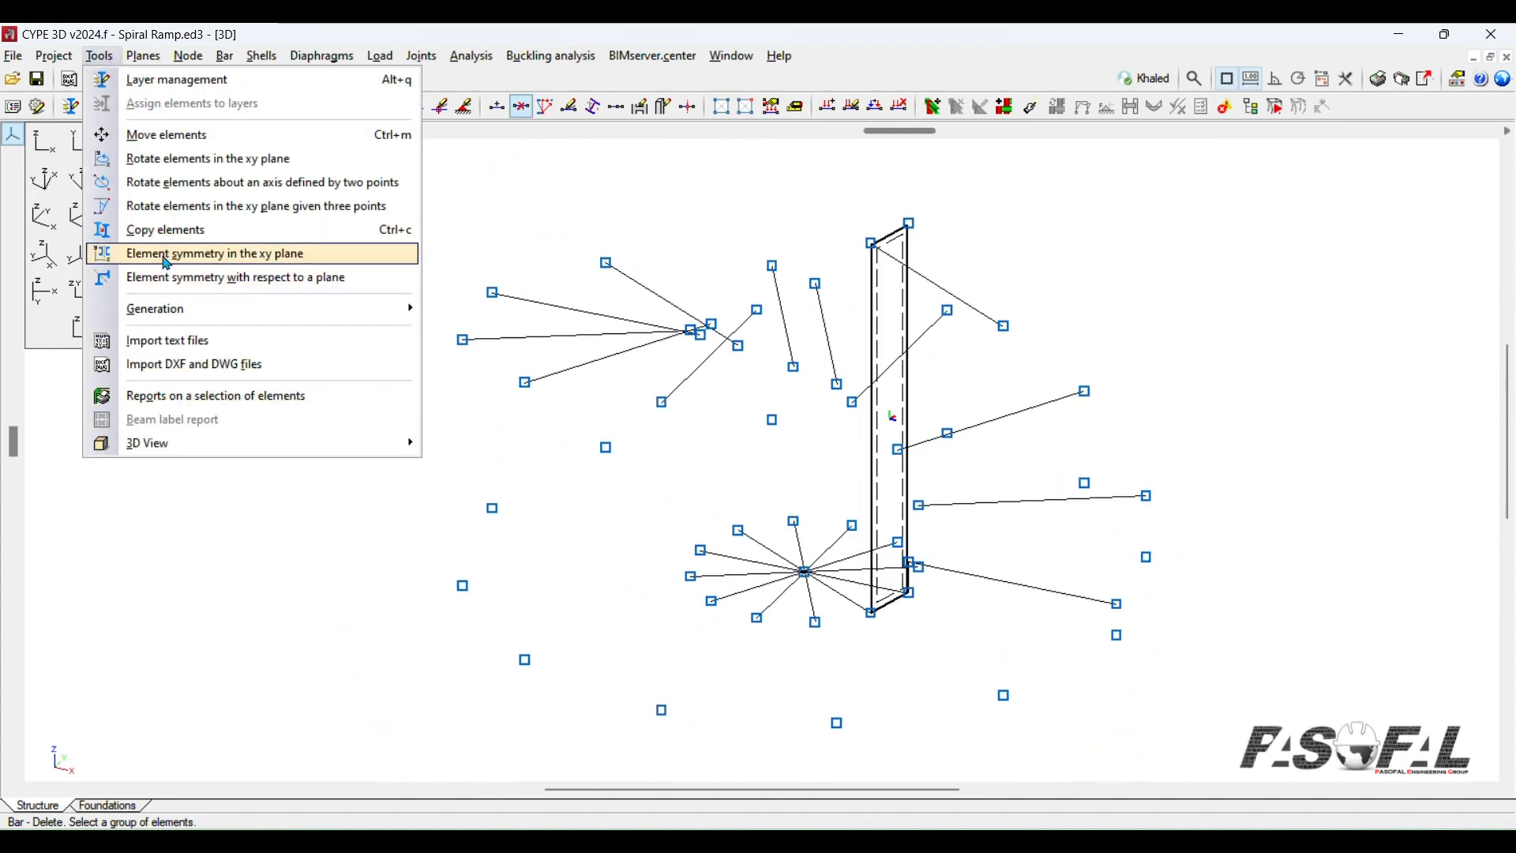
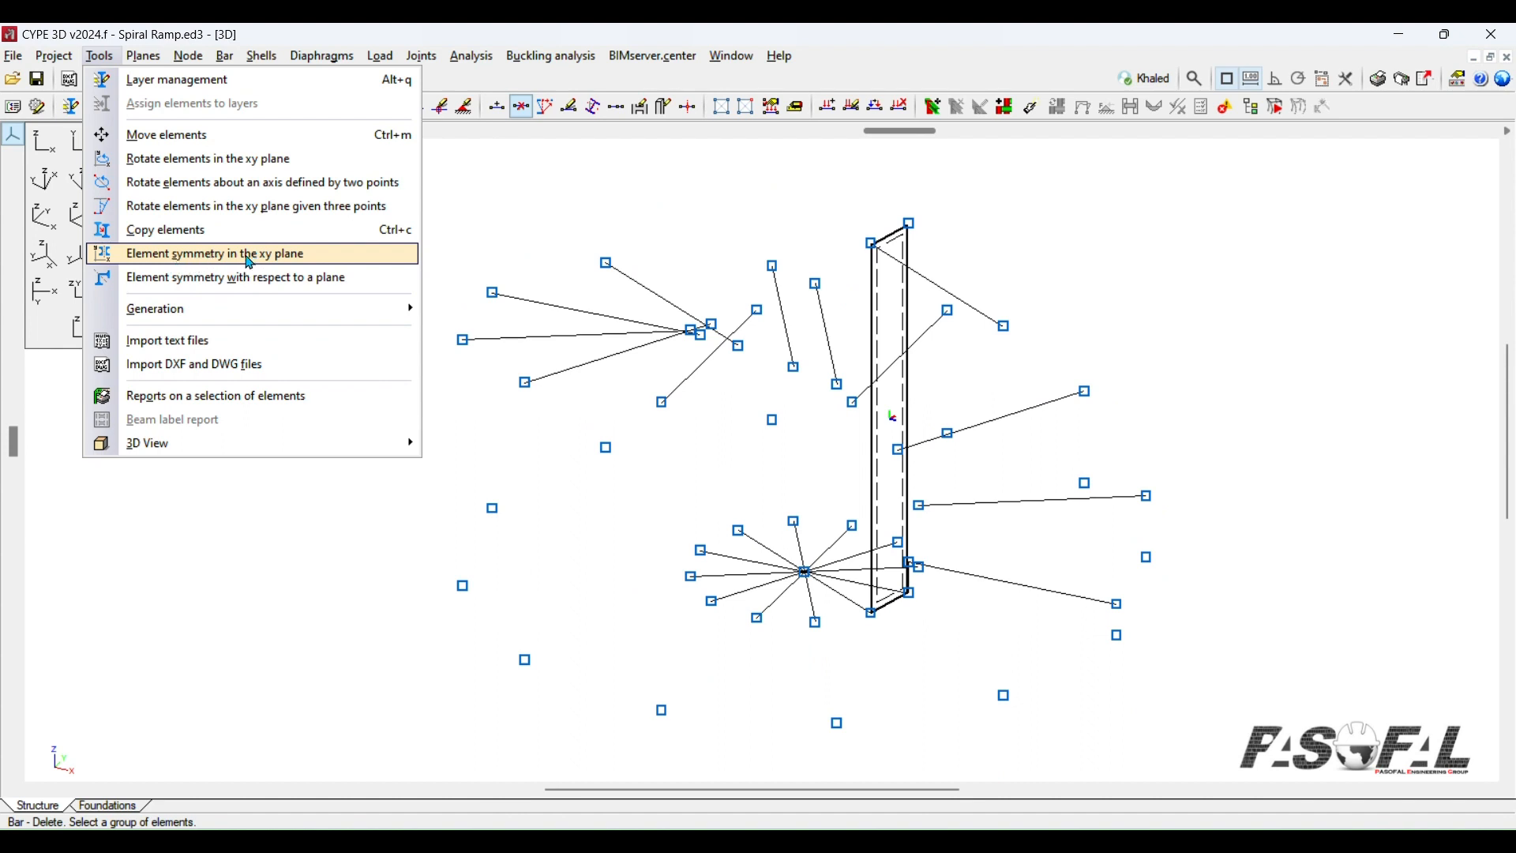
{"action": "left_click", "coordinate": [253, 256]}
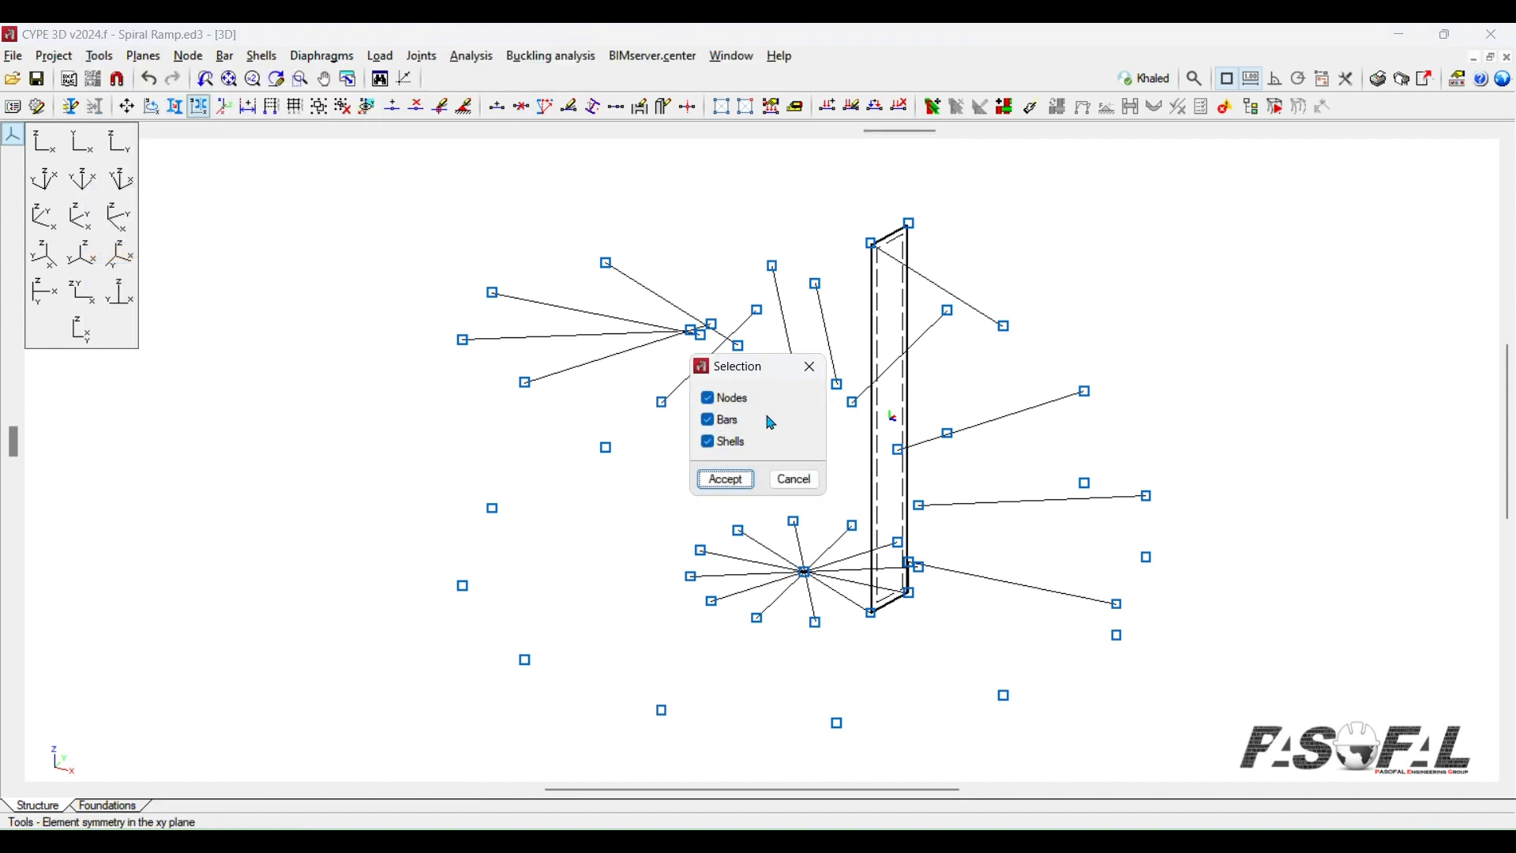
{"action": "left_click_drag", "start_coordinate": [766, 372], "coordinate": [350, 363]}
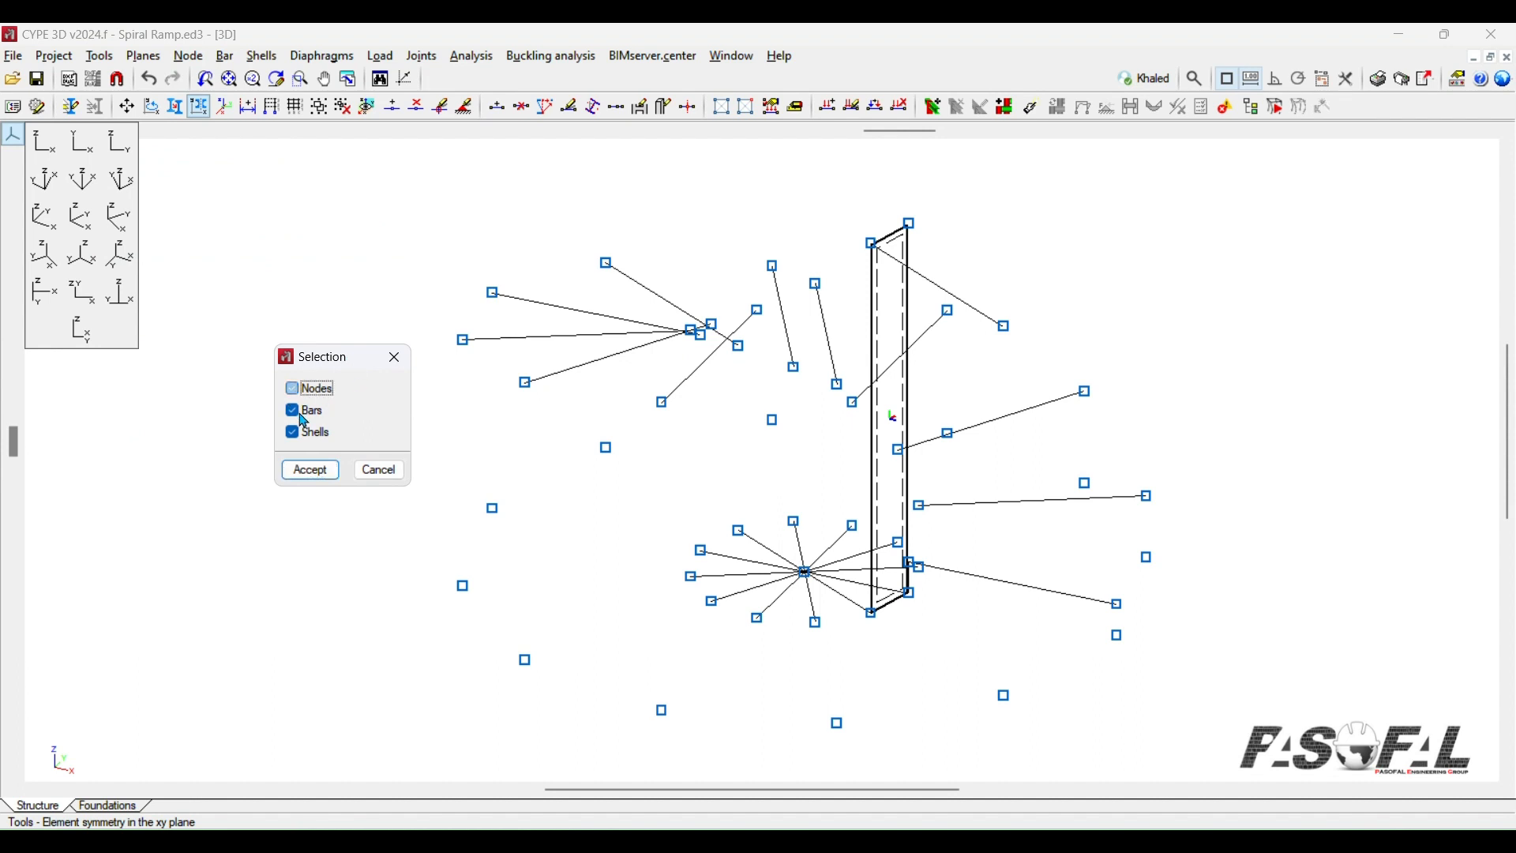
{"action": "left_click_drag", "start_coordinate": [351, 374], "coordinate": [309, 294]}
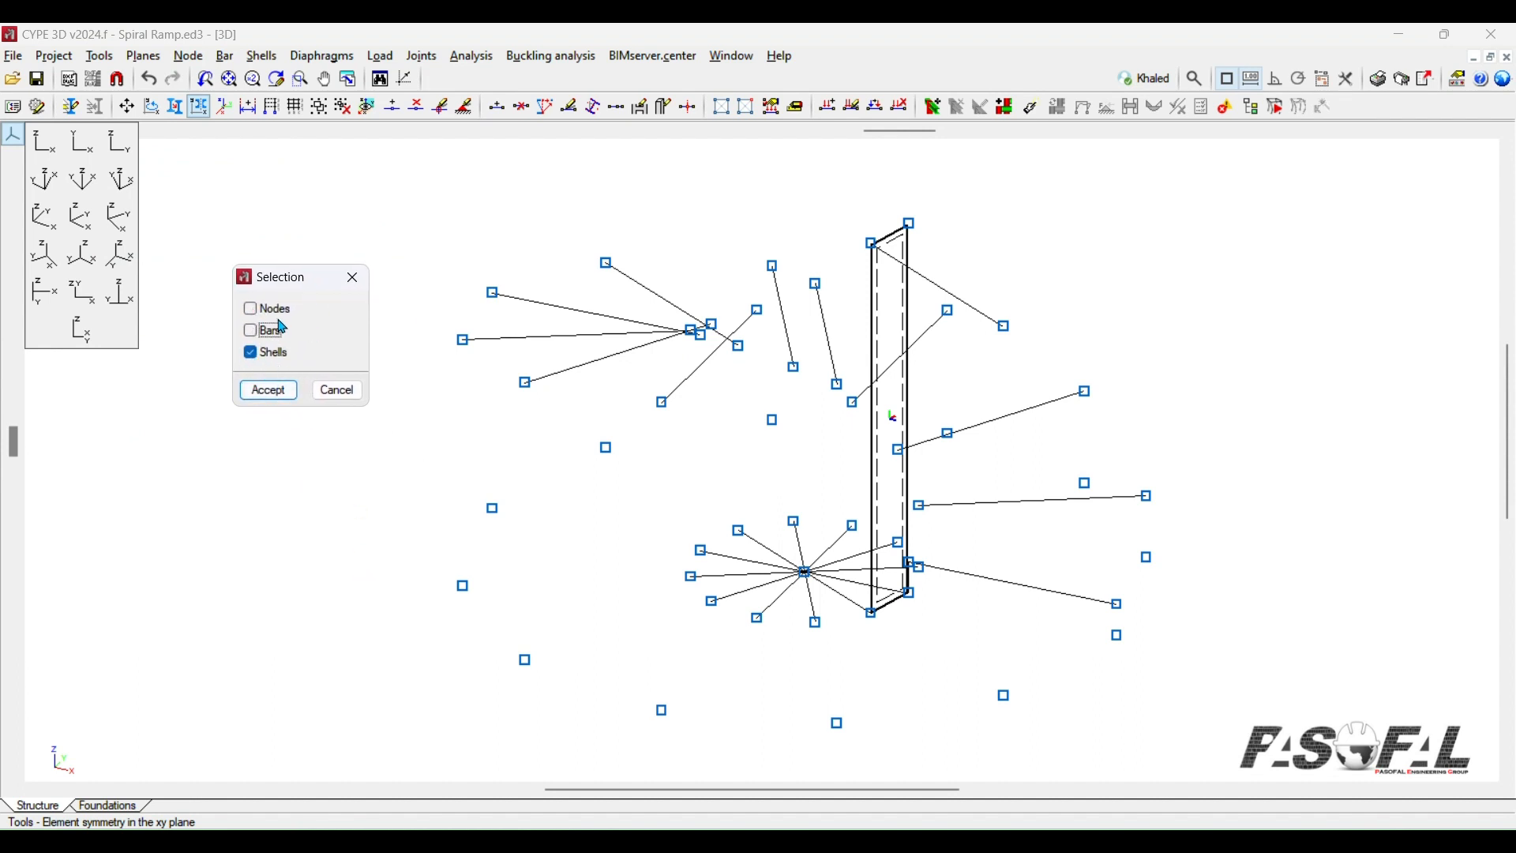
{"action": "left_click", "coordinate": [268, 390]}
Step: Mirror the vertical shell about the 330-degree radial's line, using its ground-level inner node as the first axis point
{"action": "scroll", "coordinate": [936, 662], "scroll_direction": "up", "scroll_amount": 3}
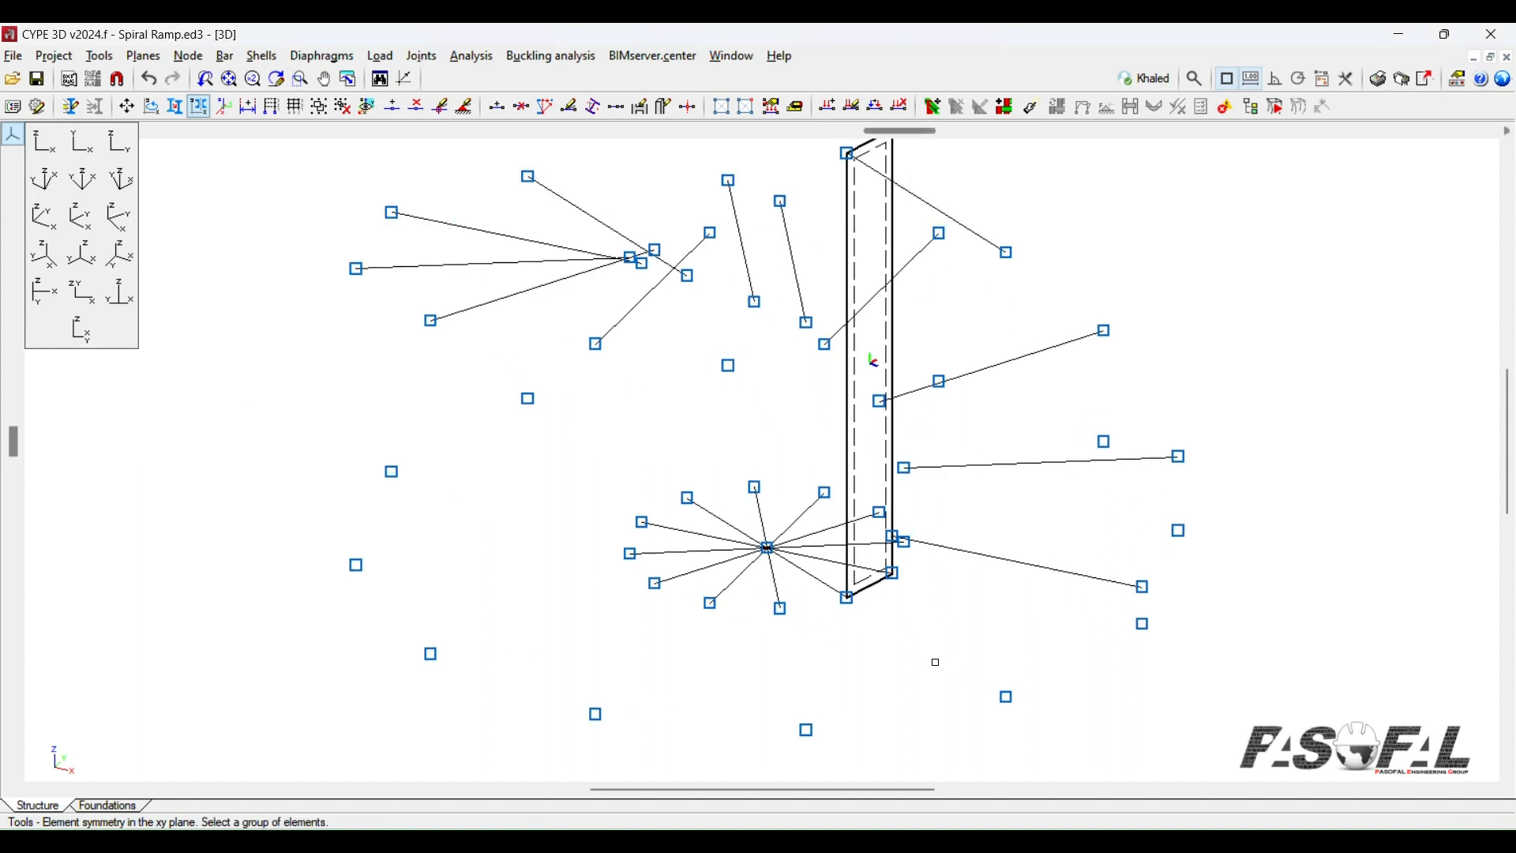
{"action": "left_click", "coordinate": [854, 436]}
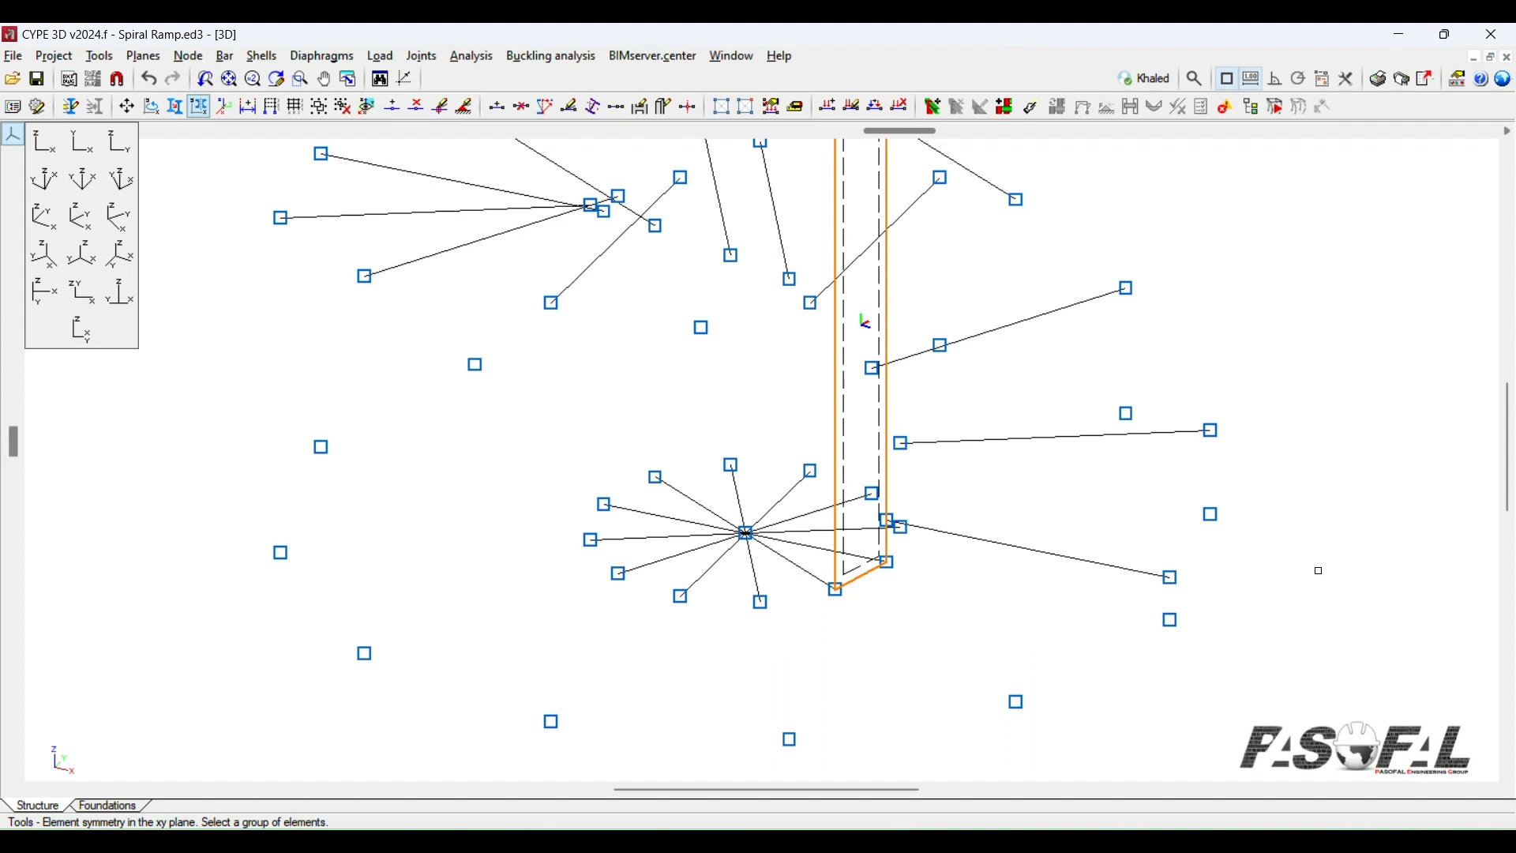
{"action": "right_click", "coordinate": [1290, 390]}
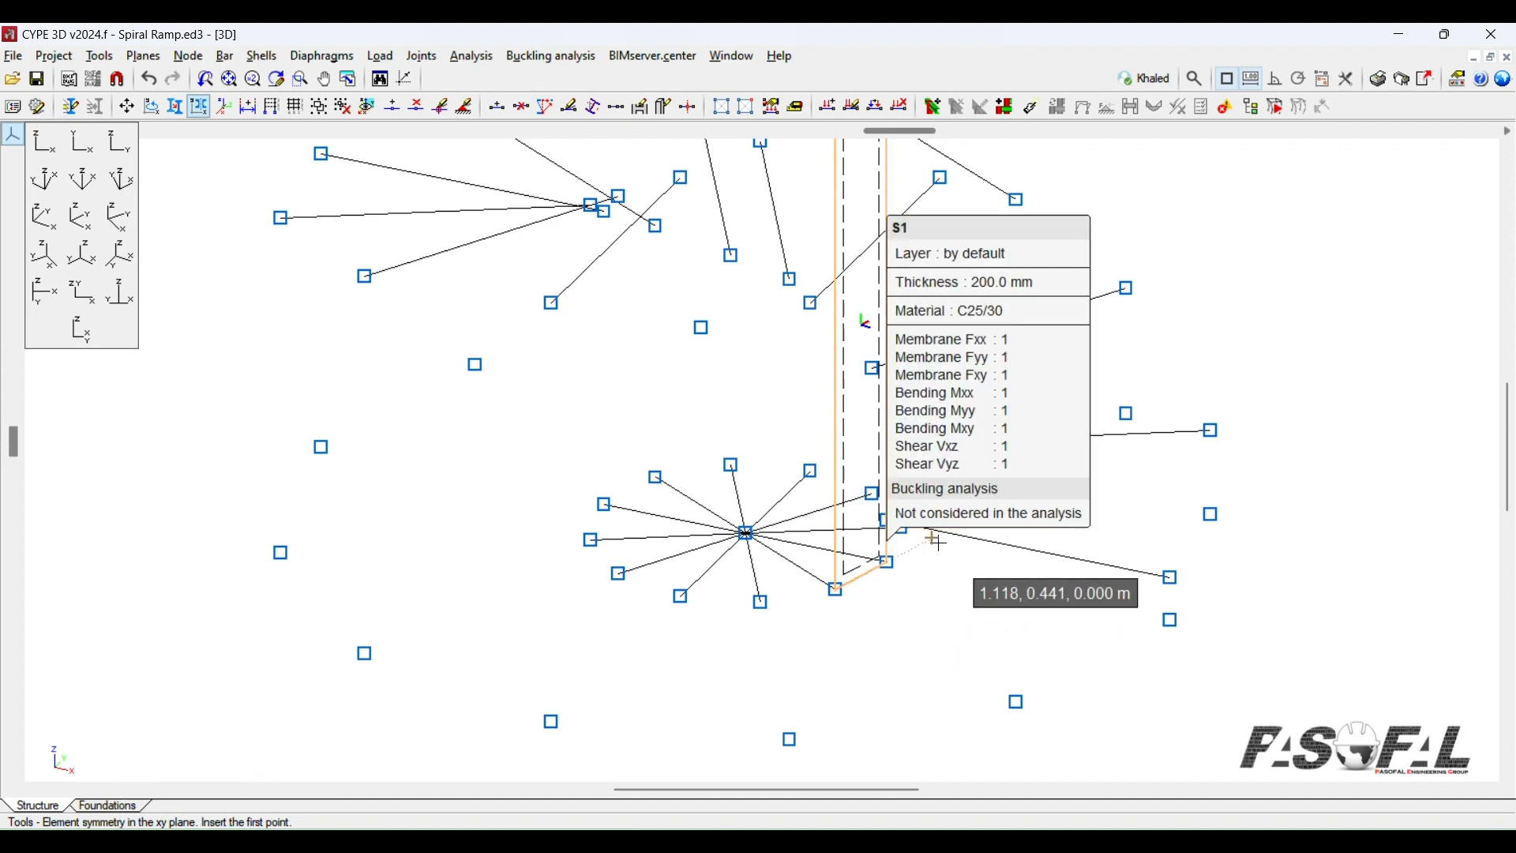
{"action": "scroll", "coordinate": [837, 594], "scroll_direction": "up", "scroll_amount": 2}
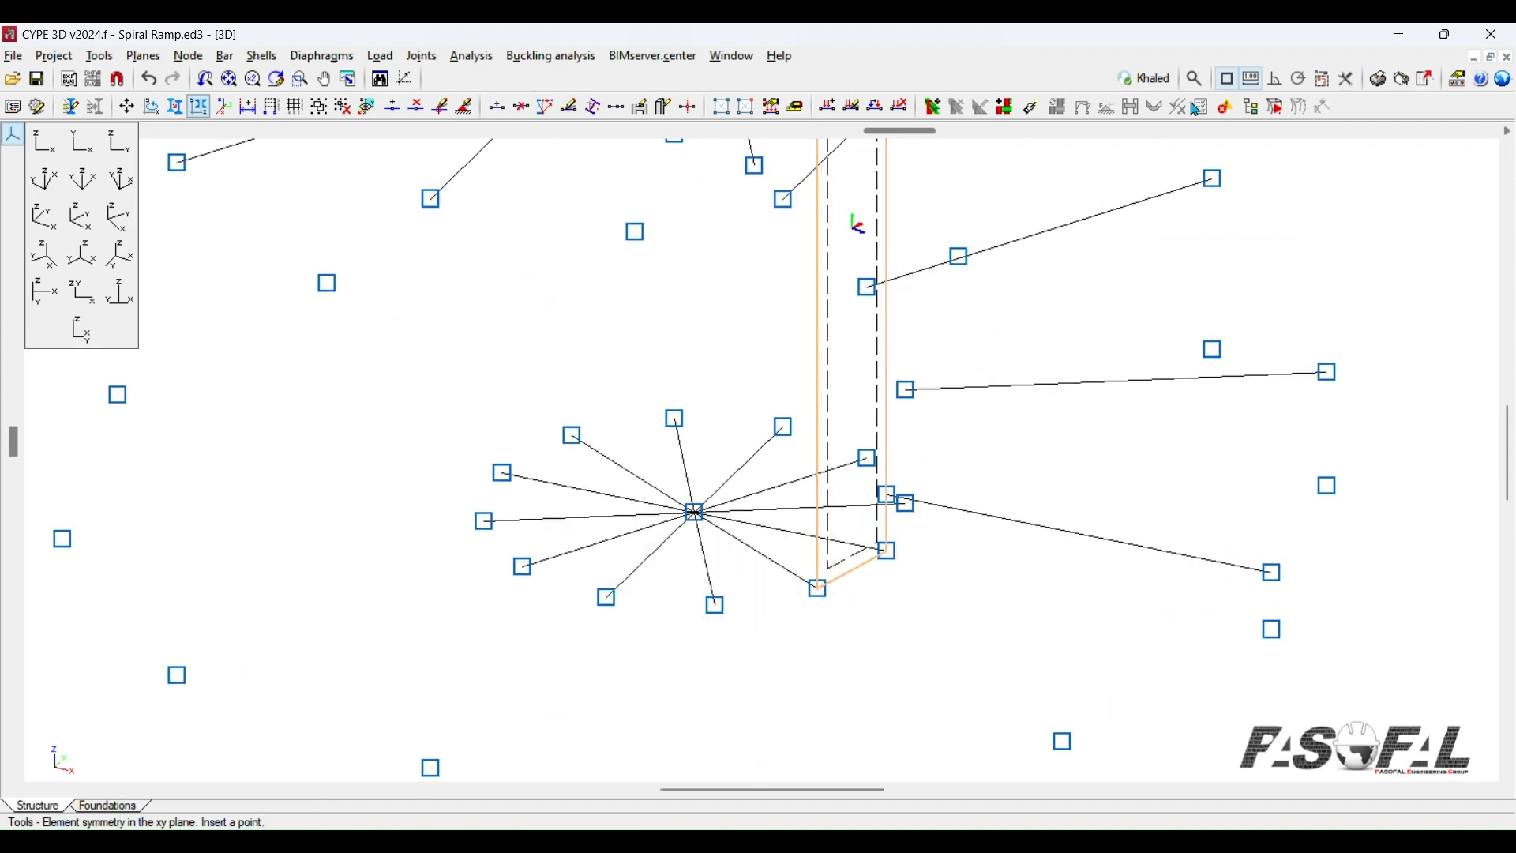
{"action": "left_click", "coordinate": [1229, 81]}
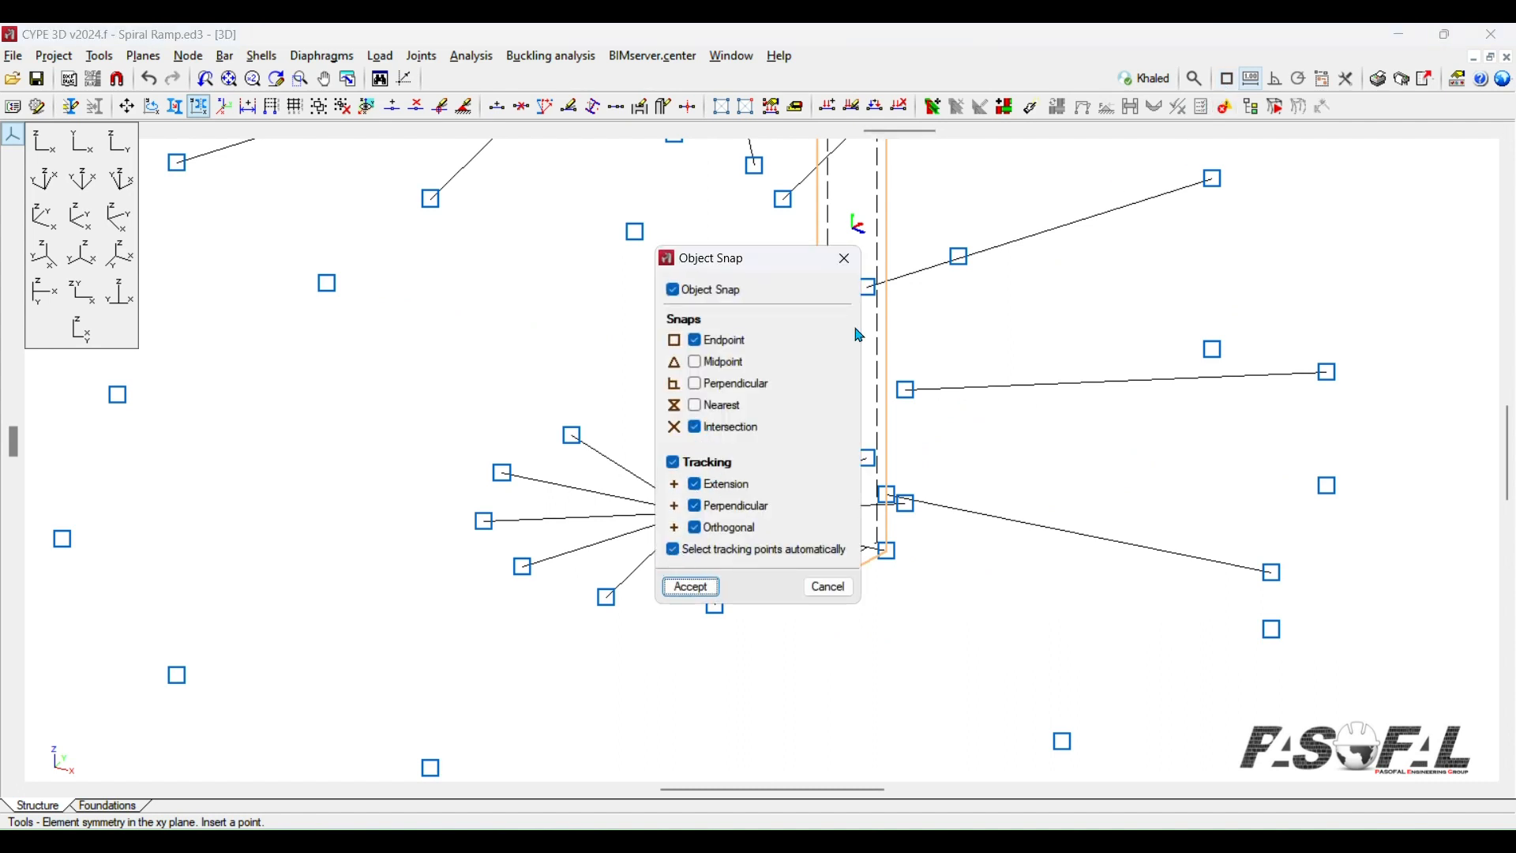
{"action": "left_click", "coordinate": [846, 260]}
{"action": "left_click", "coordinate": [819, 589]}
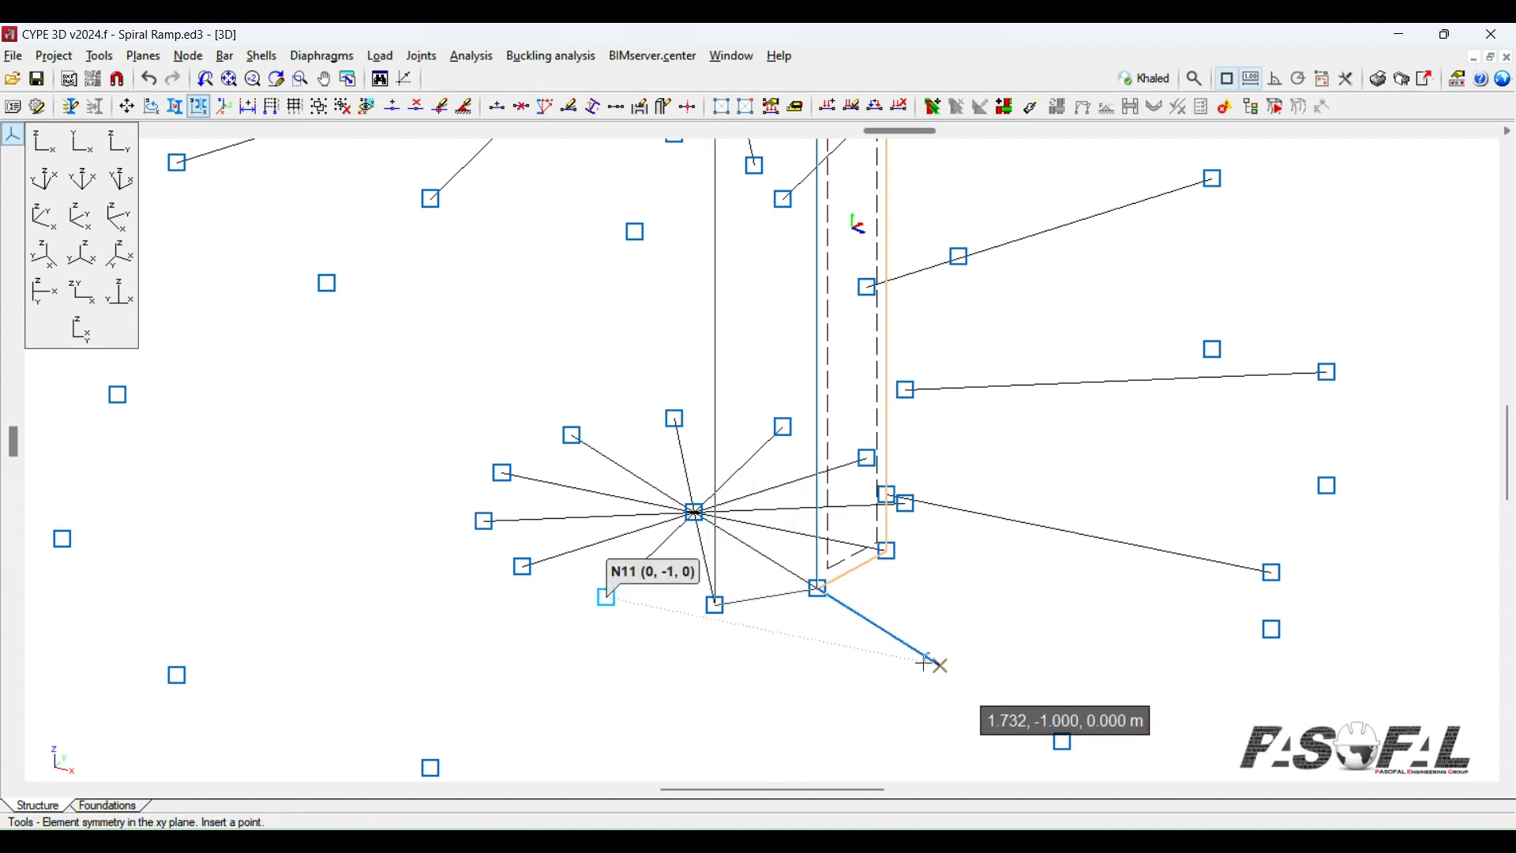
{"action": "left_click", "coordinate": [932, 670]}
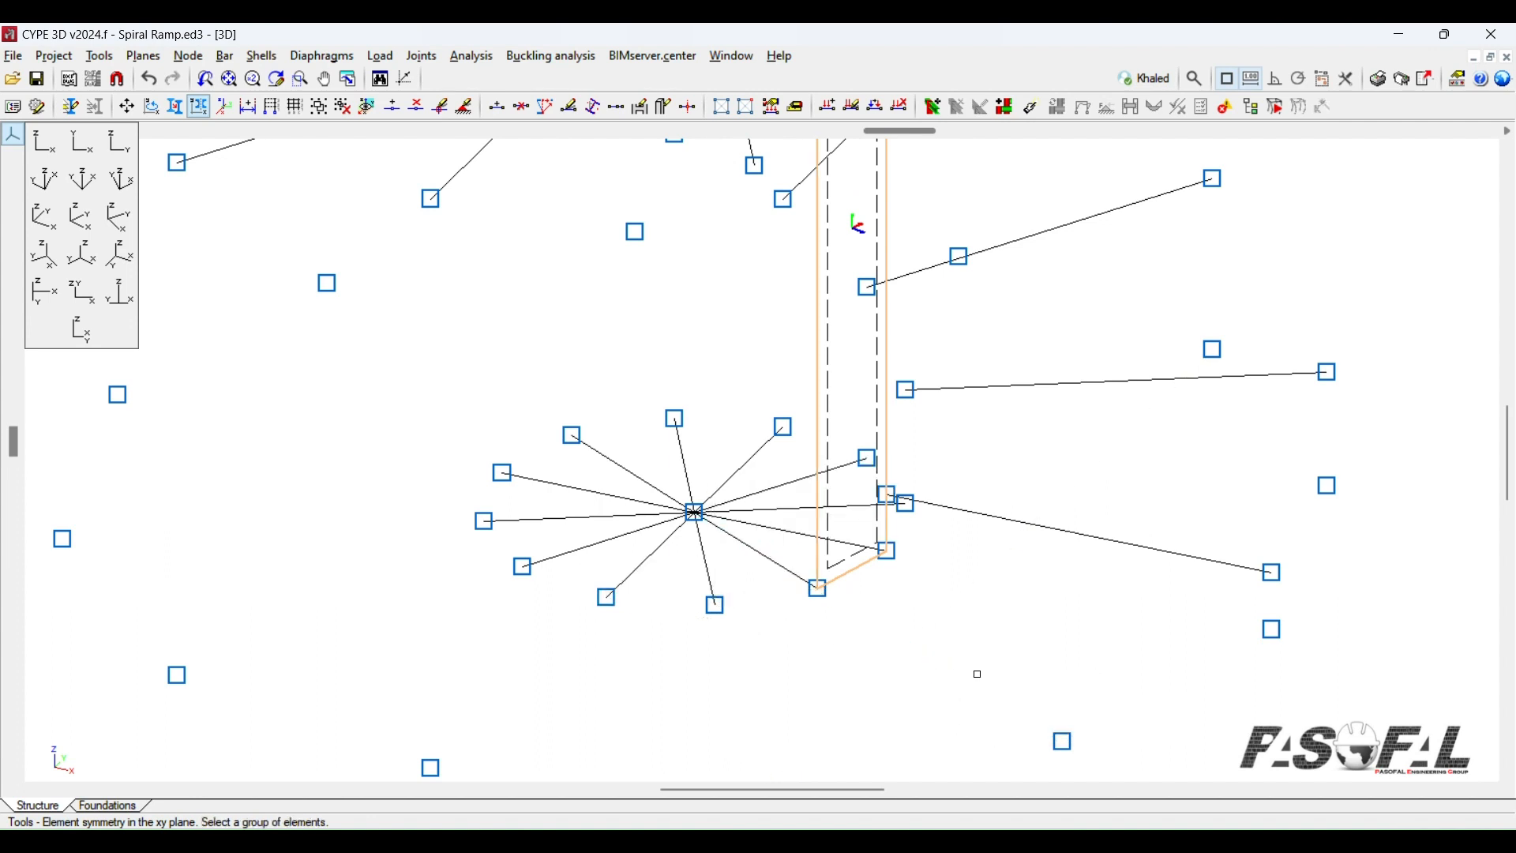
Step: Mirror the shell between the 330- and 300-degree radials about the 300-degree radial's line
{"action": "scroll", "coordinate": [722, 608], "scroll_direction": "up", "scroll_amount": 4}
{"action": "scroll", "coordinate": [722, 609], "scroll_direction": "down", "scroll_amount": 5}
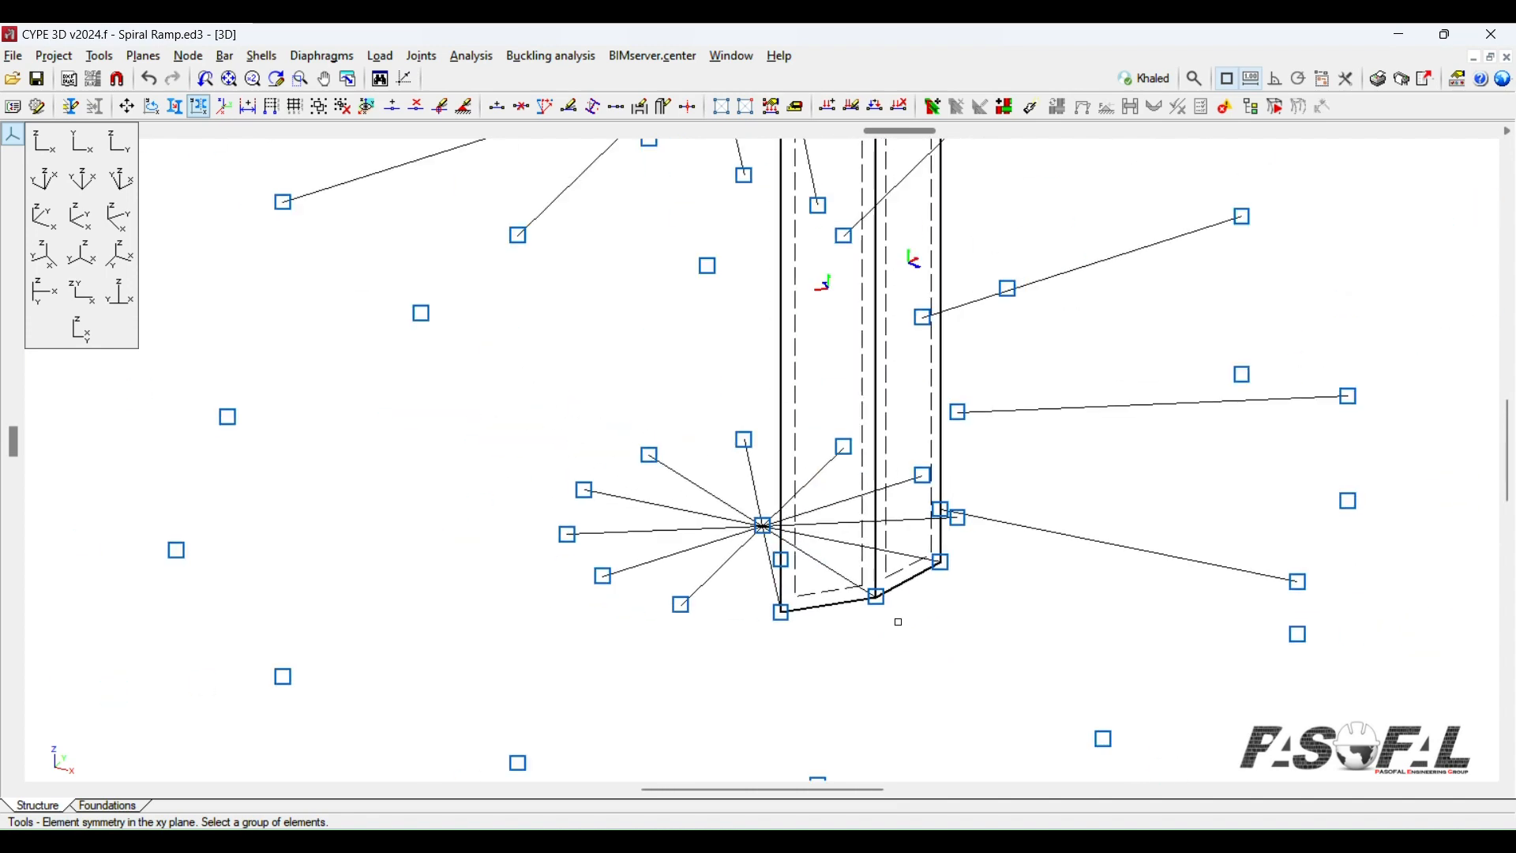
{"action": "scroll", "coordinate": [922, 630], "scroll_direction": "up", "scroll_amount": 3}
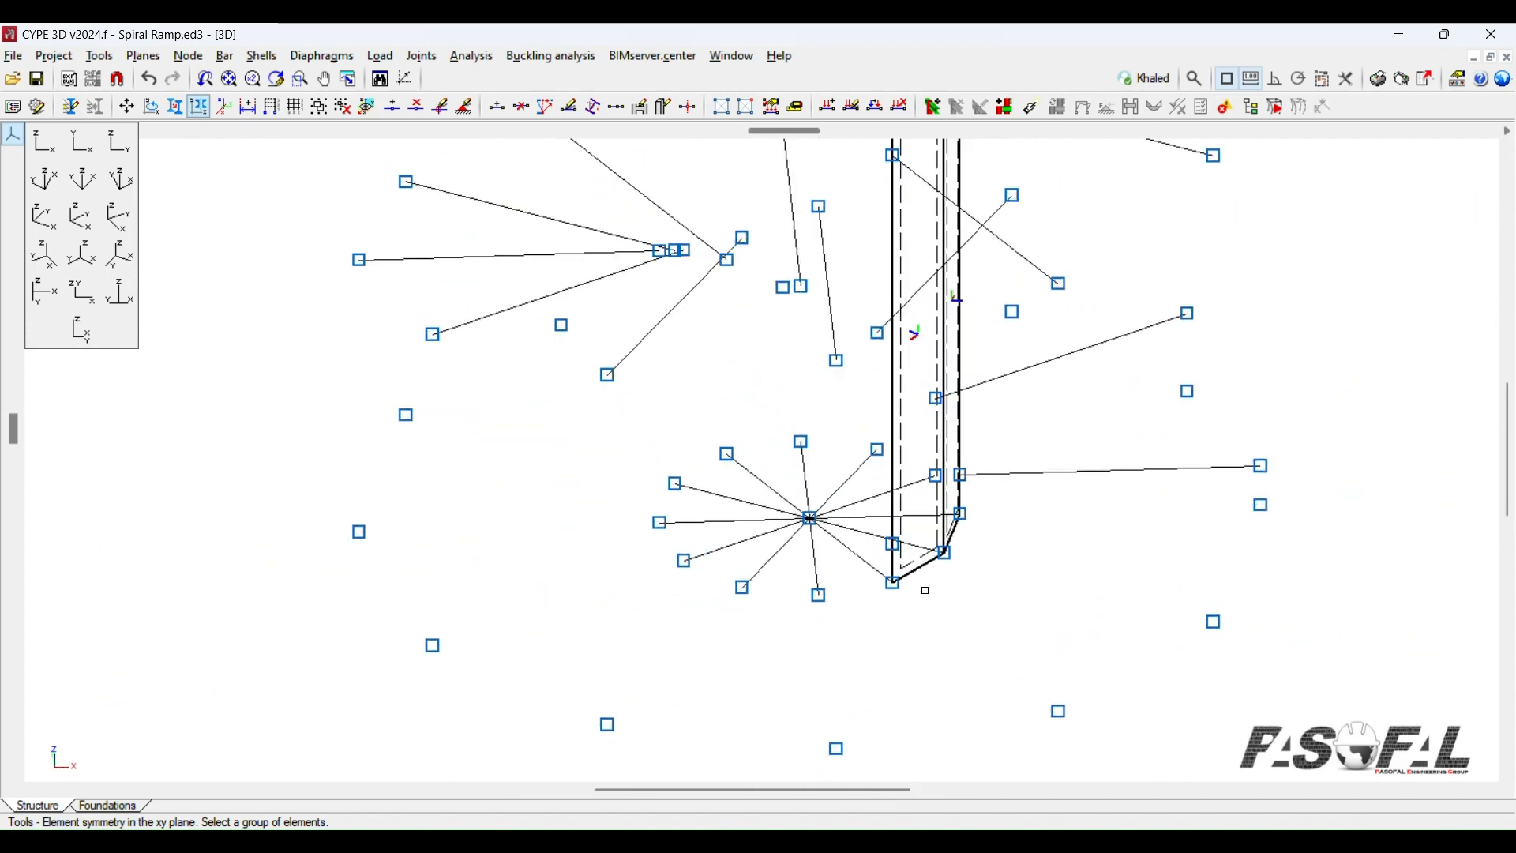
{"action": "left_click", "coordinate": [921, 552]}
{"action": "right_click", "coordinate": [959, 633]}
{"action": "scroll", "coordinate": [930, 626], "scroll_direction": "up", "scroll_amount": 1}
{"action": "scroll", "coordinate": [929, 620], "scroll_direction": "up", "scroll_amount": 1}
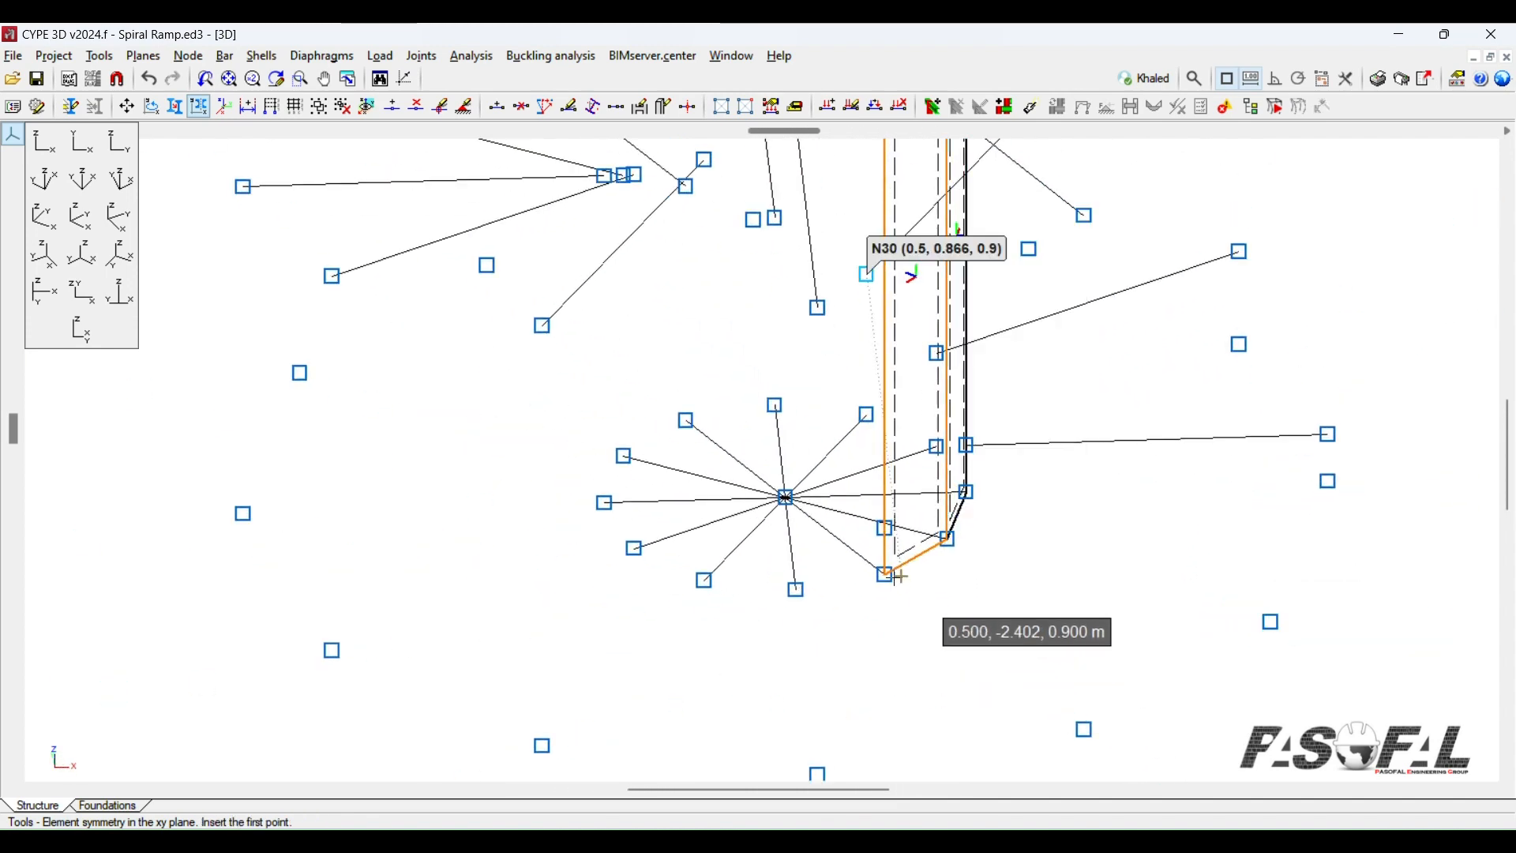
{"action": "left_click", "coordinate": [885, 576]}
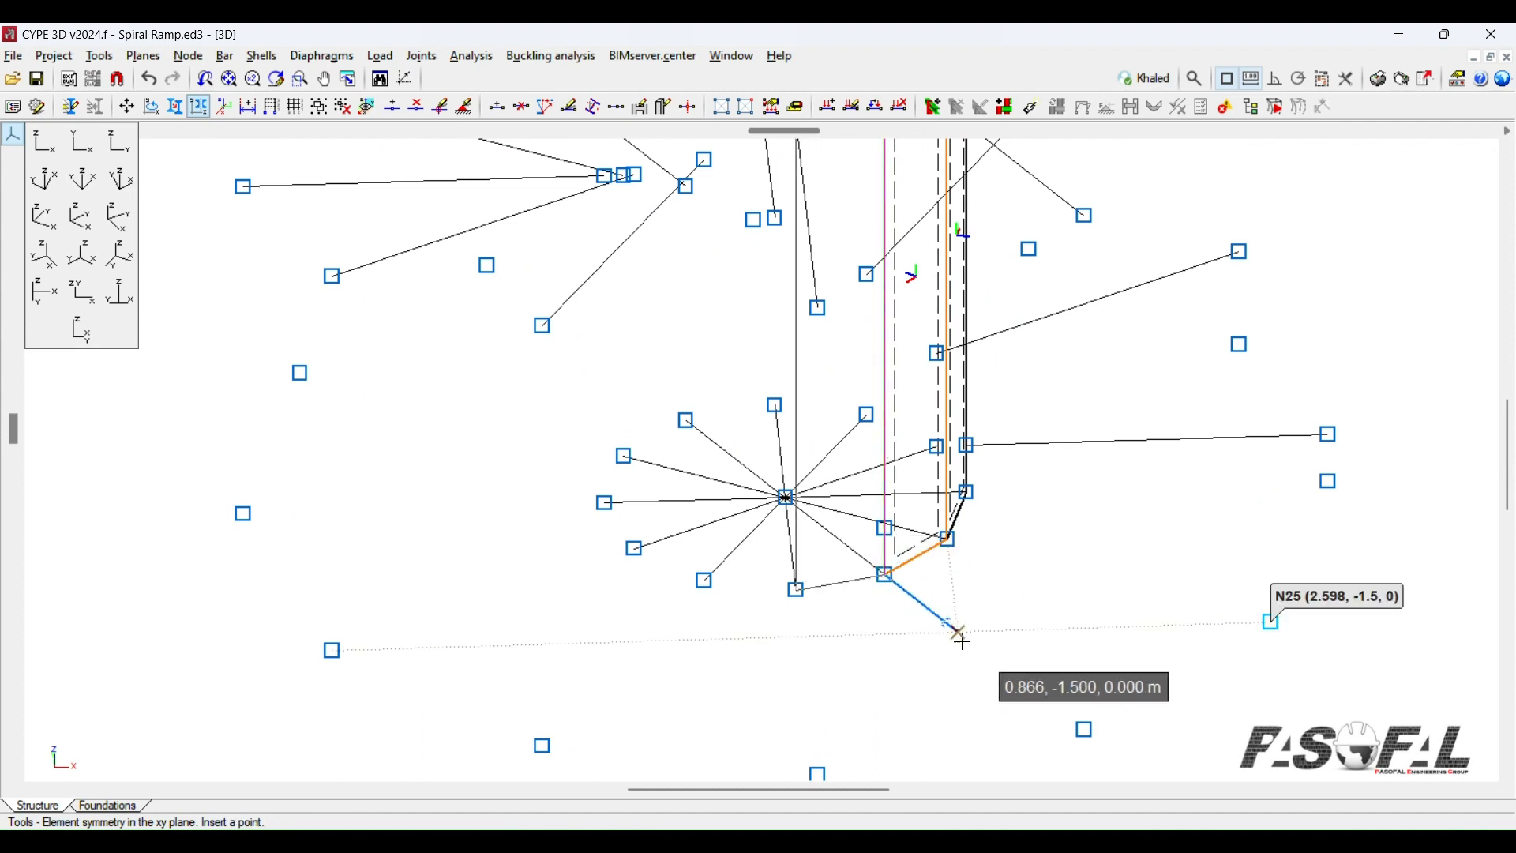
{"action": "left_click", "coordinate": [1031, 687]}
Step: Mirror the shell between the 300- and 270-degree radials about the 270-degree radial's line, using its ground-level inner node as the first axis point
{"action": "scroll", "coordinate": [1070, 645], "scroll_direction": "up", "scroll_amount": 3}
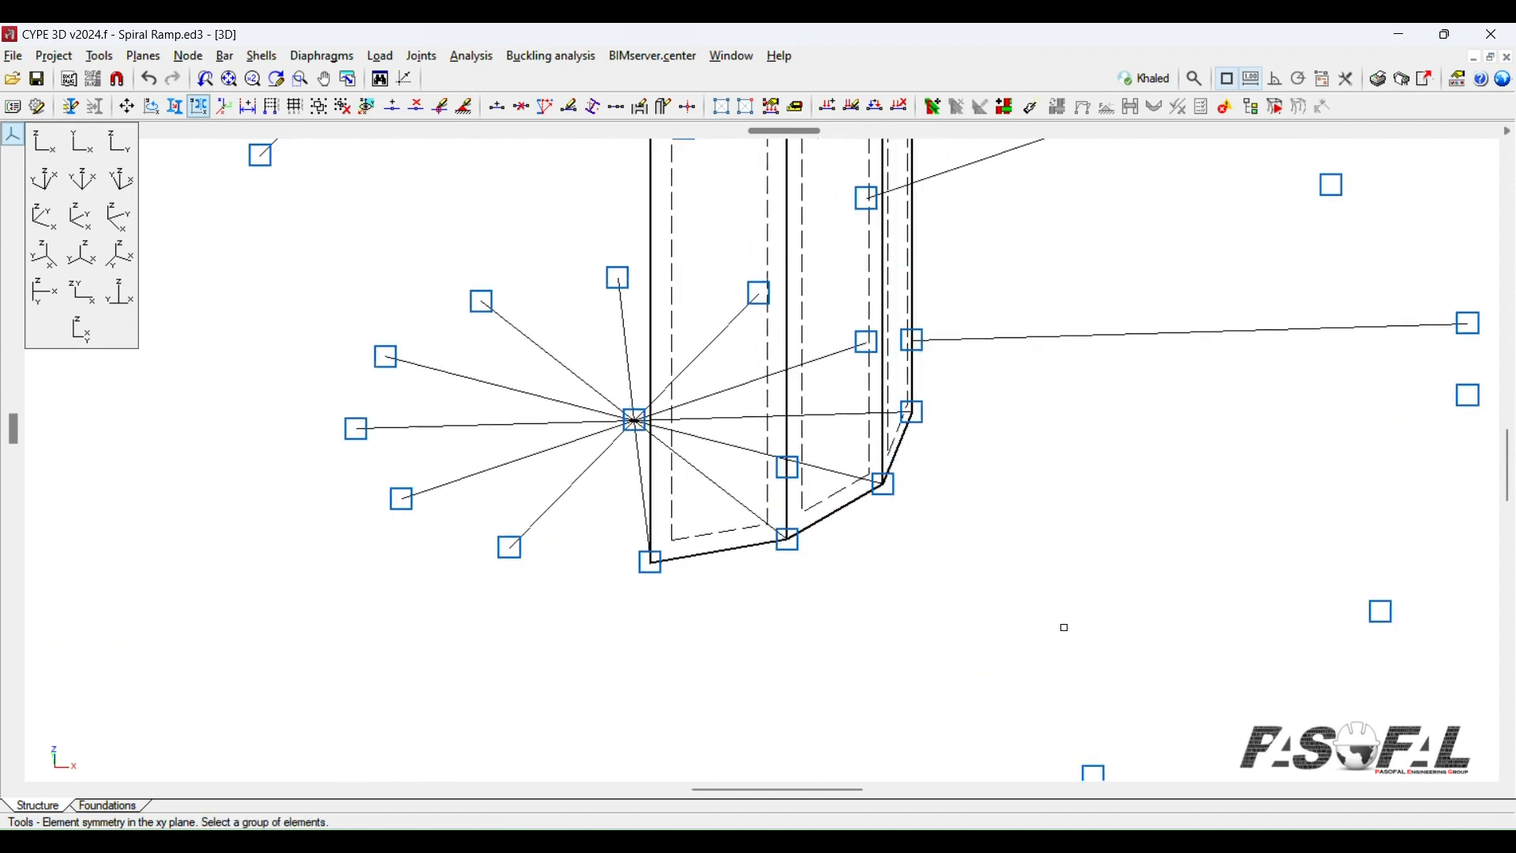
{"action": "scroll", "coordinate": [1064, 627], "scroll_direction": "down", "scroll_amount": 3}
{"action": "left_click", "coordinate": [865, 567]}
{"action": "right_click", "coordinate": [817, 632]}
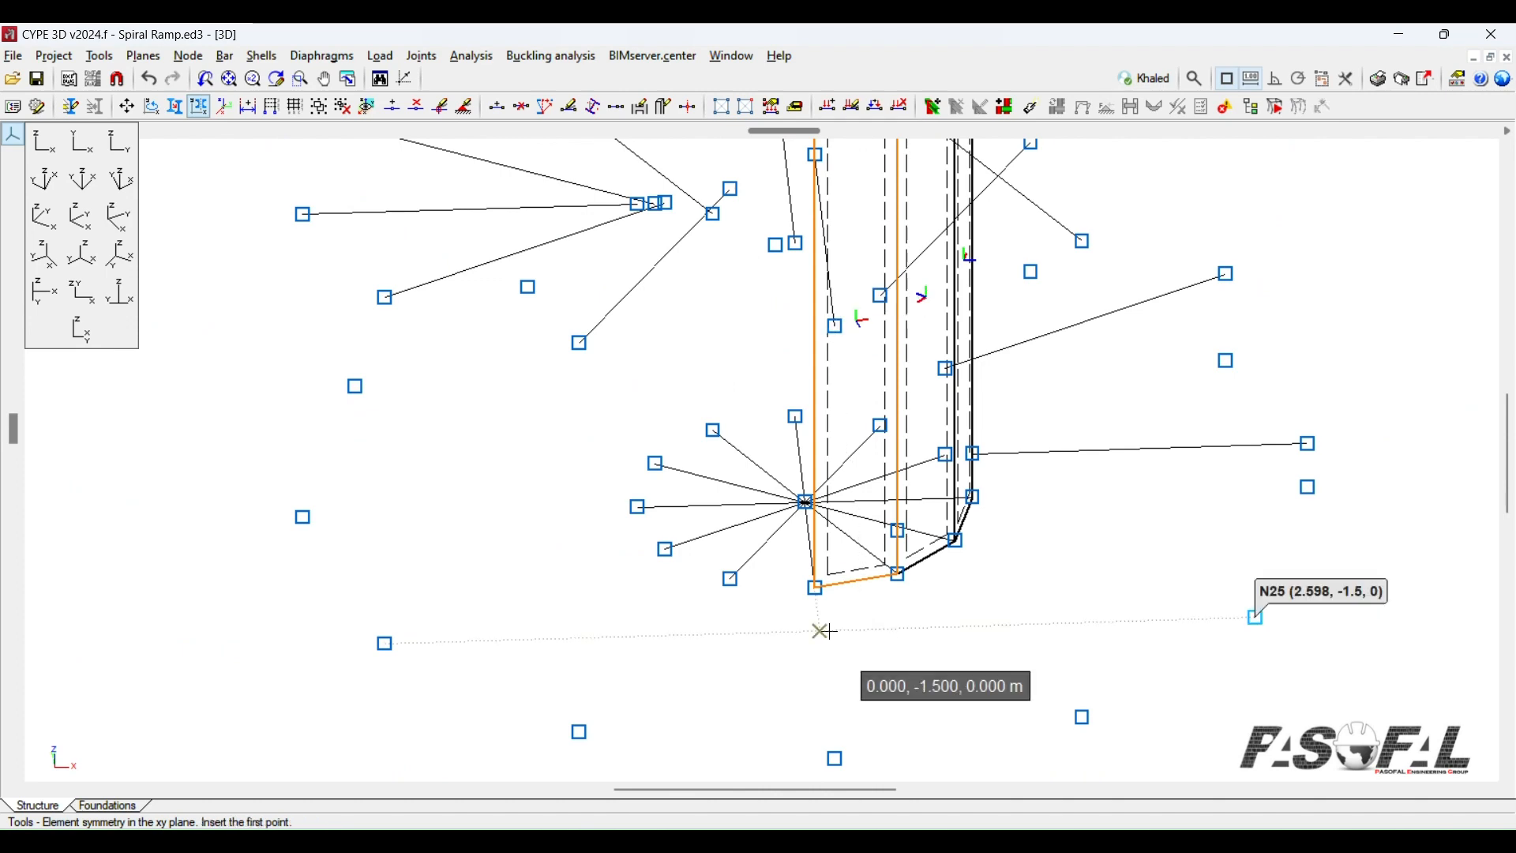
{"action": "scroll", "coordinate": [820, 631], "scroll_direction": "up", "scroll_amount": 1}
{"action": "left_click", "coordinate": [802, 466]}
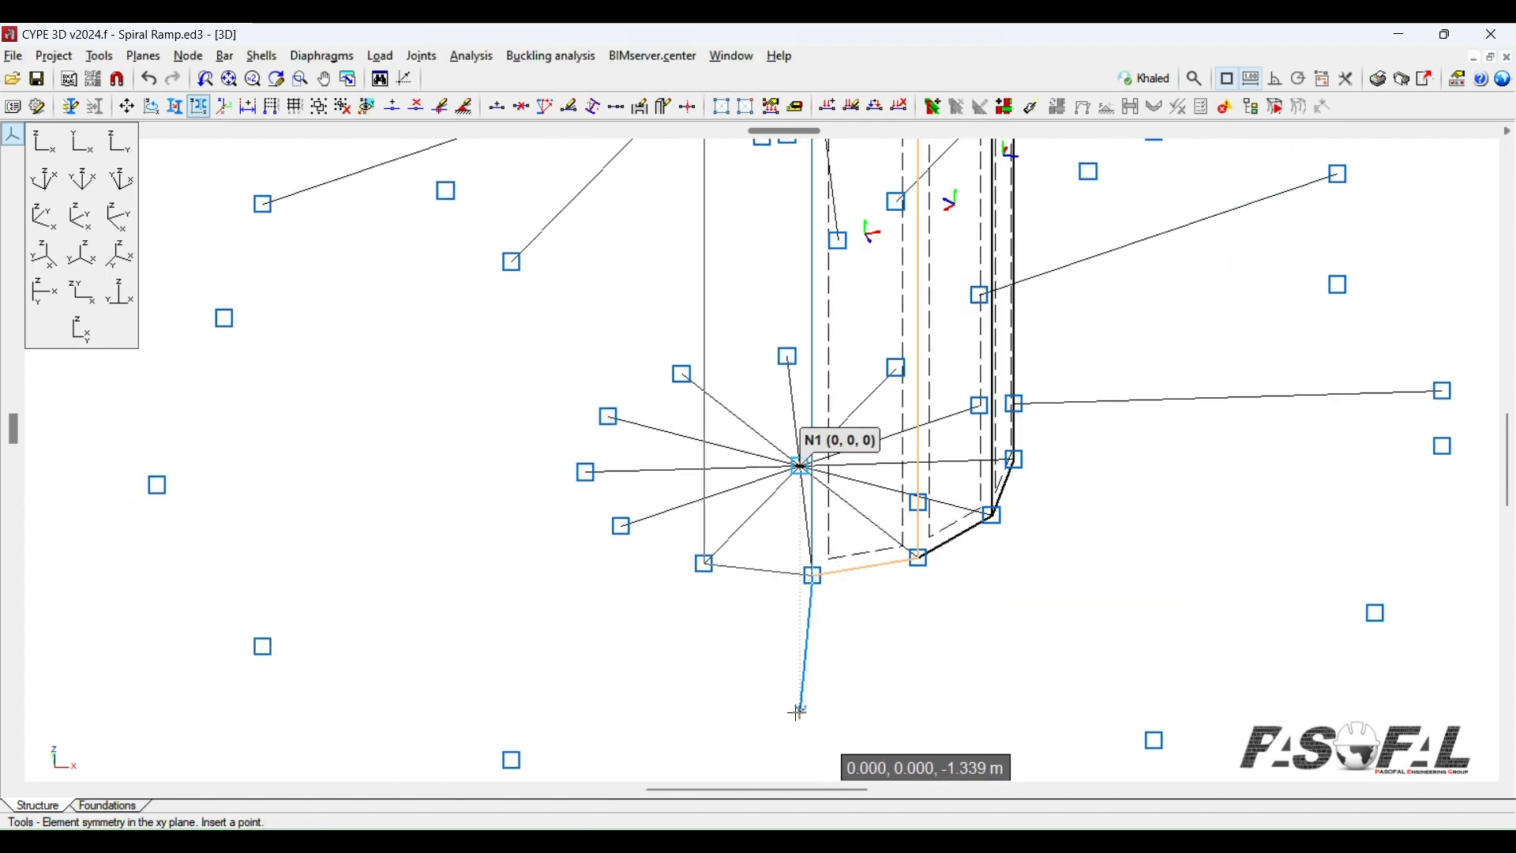
{"action": "left_click", "coordinate": [794, 712]}
Step: Mirror the shell between the 270- and 240-degree radials about the 240-degree radial's line
{"action": "scroll", "coordinate": [948, 589], "scroll_direction": "down", "scroll_amount": 1}
{"action": "middle_click_drag", "start_coordinate": [948, 589], "coordinate": [958, 515]}
{"action": "left_click", "coordinate": [958, 515]}
{"action": "right_click", "coordinate": [988, 606]}
{"action": "scroll", "coordinate": [975, 569], "scroll_direction": "up", "scroll_amount": 1}
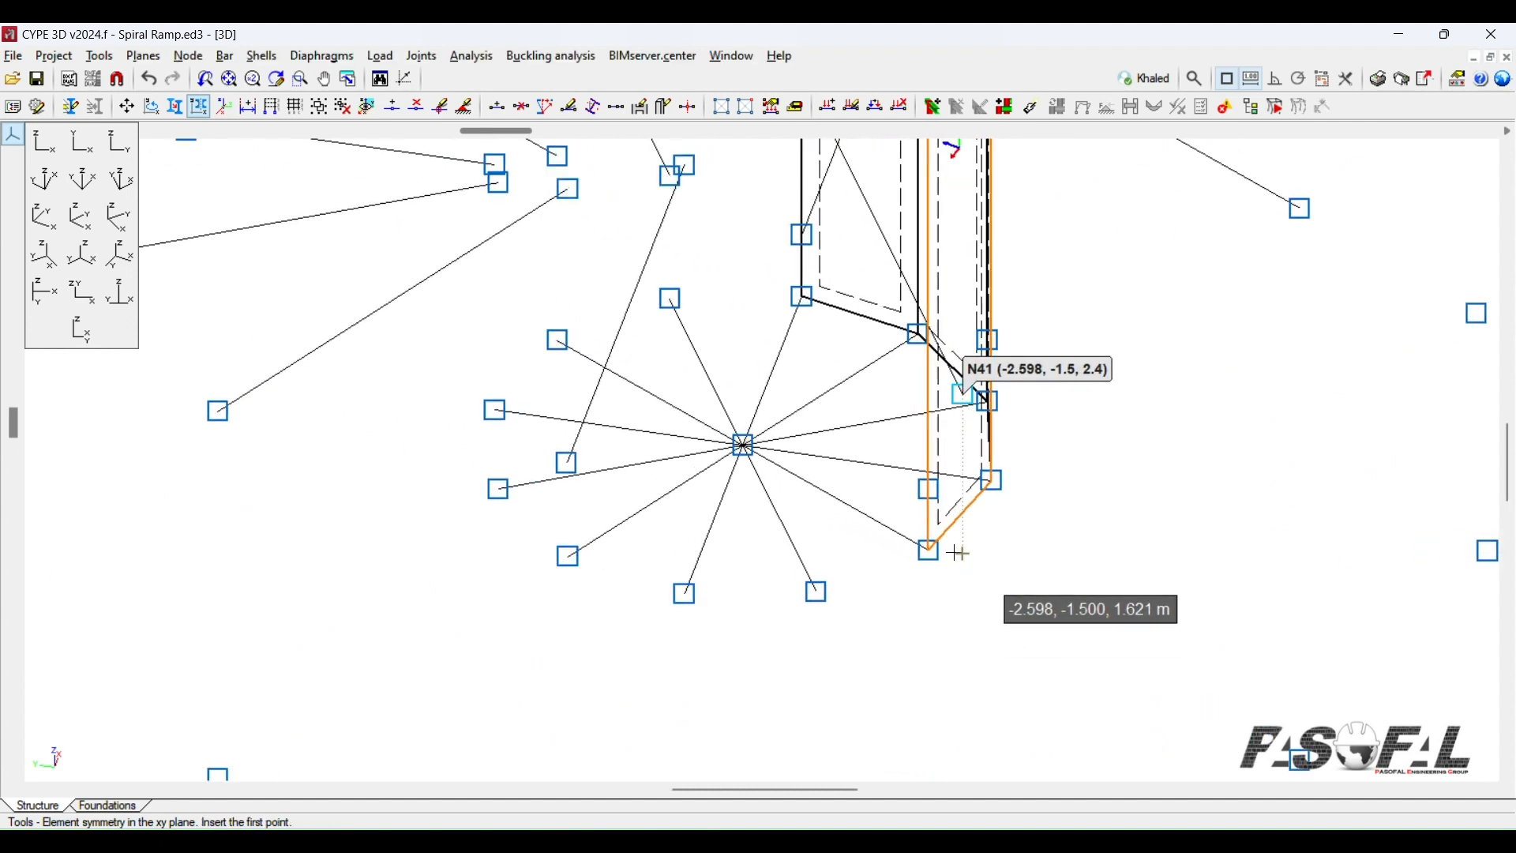
{"action": "left_click", "coordinate": [931, 551]}
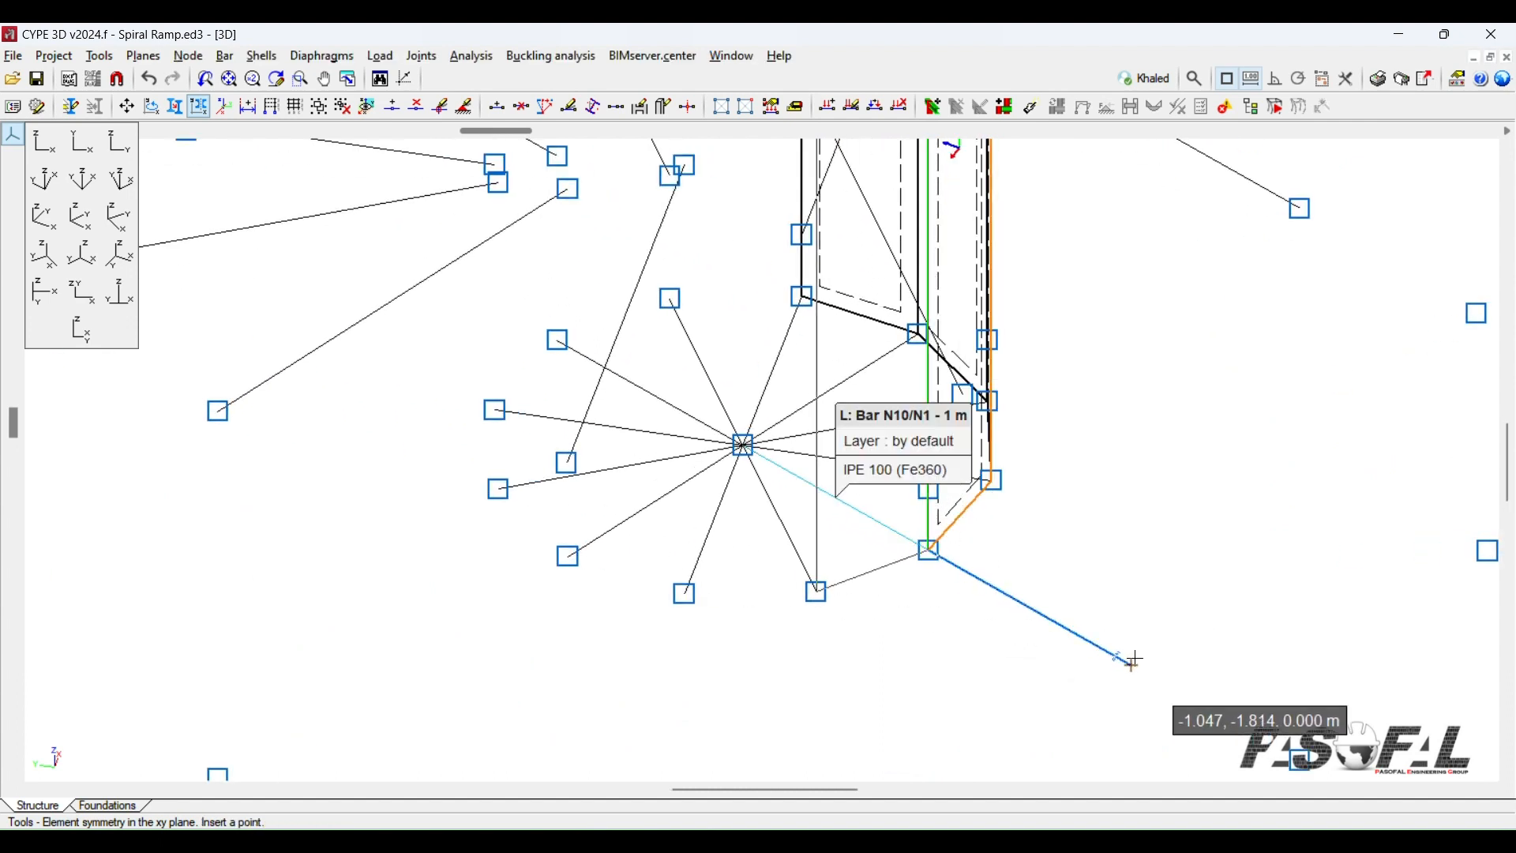
{"action": "left_click", "coordinate": [1135, 660]}
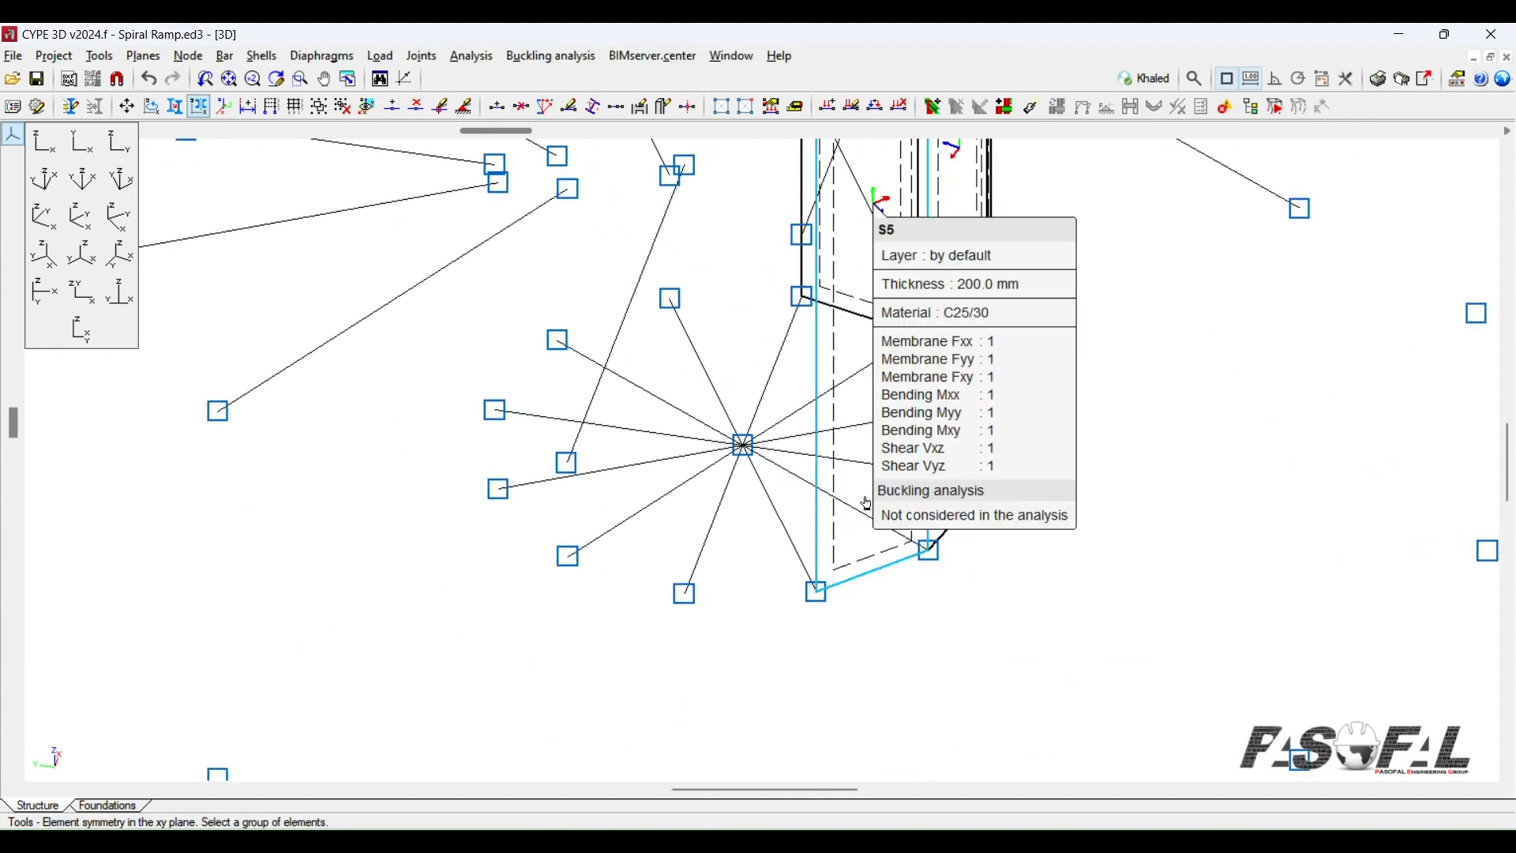
Step: Mirror the shell between the 240- and 210-degree radials about the 210-degree radial's line
{"action": "scroll", "coordinate": [1042, 586], "scroll_direction": "down", "scroll_amount": 1}
{"action": "left_click", "coordinate": [906, 555]}
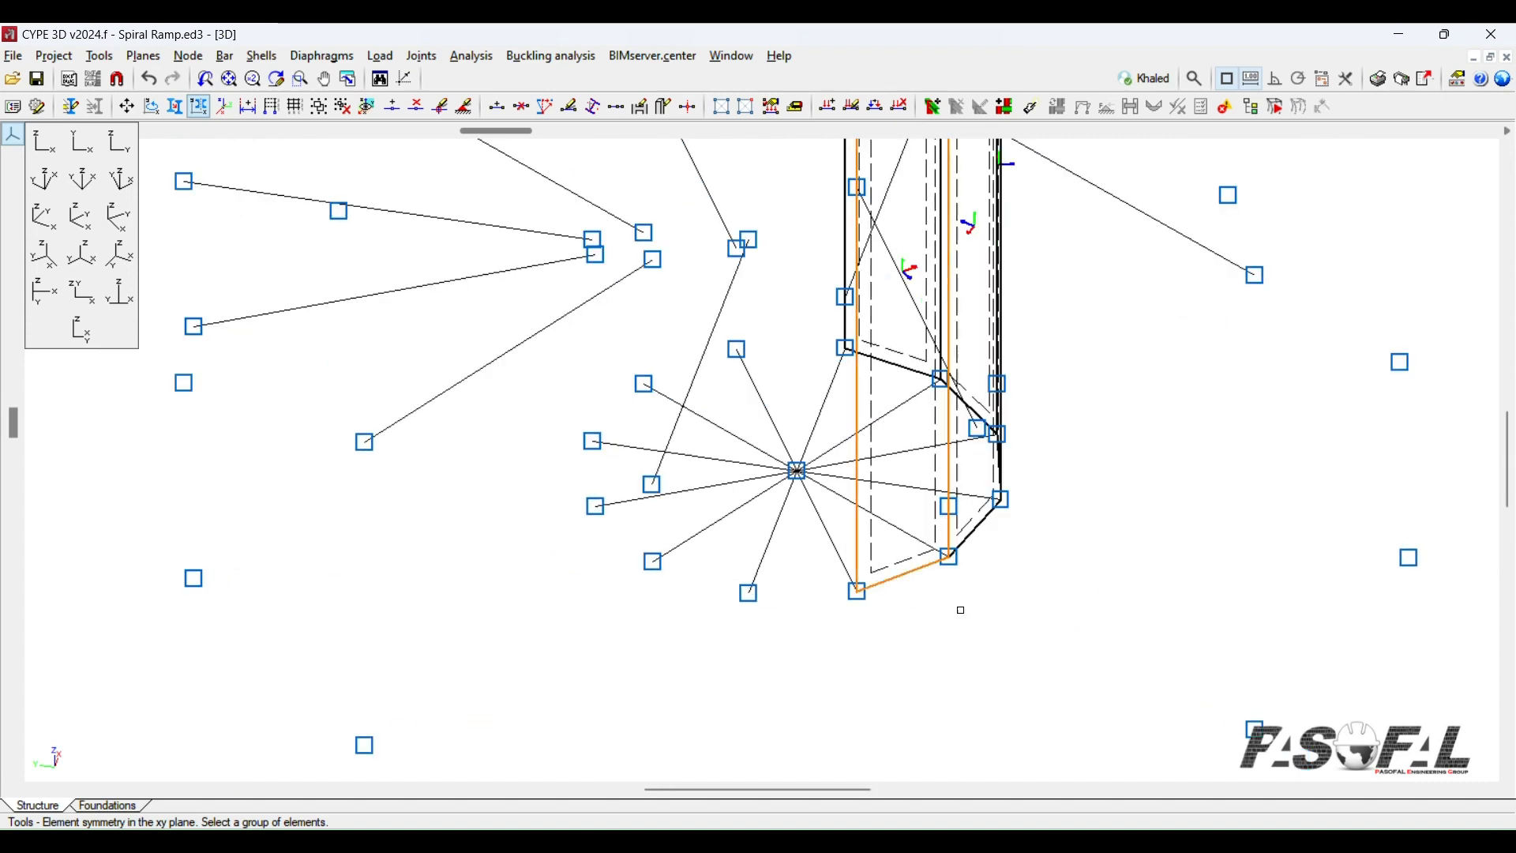
{"action": "right_click", "coordinate": [890, 613]}
{"action": "left_click", "coordinate": [859, 591]}
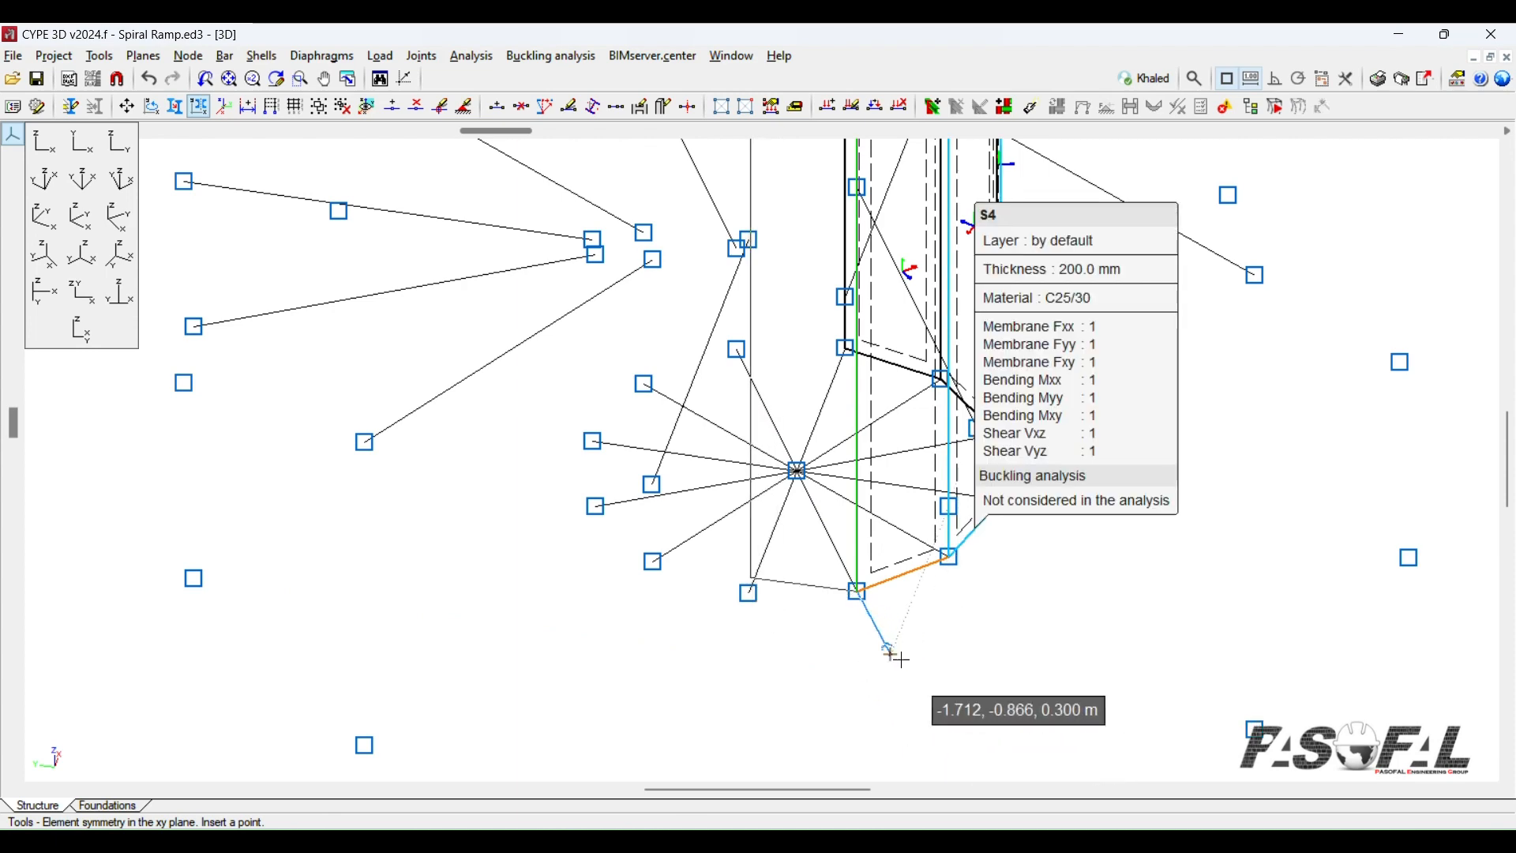
{"action": "scroll", "coordinate": [891, 633], "scroll_direction": "up", "scroll_amount": 1}
{"action": "middle_click_drag", "start_coordinate": [887, 629], "coordinate": [951, 636], "text": "shift"}
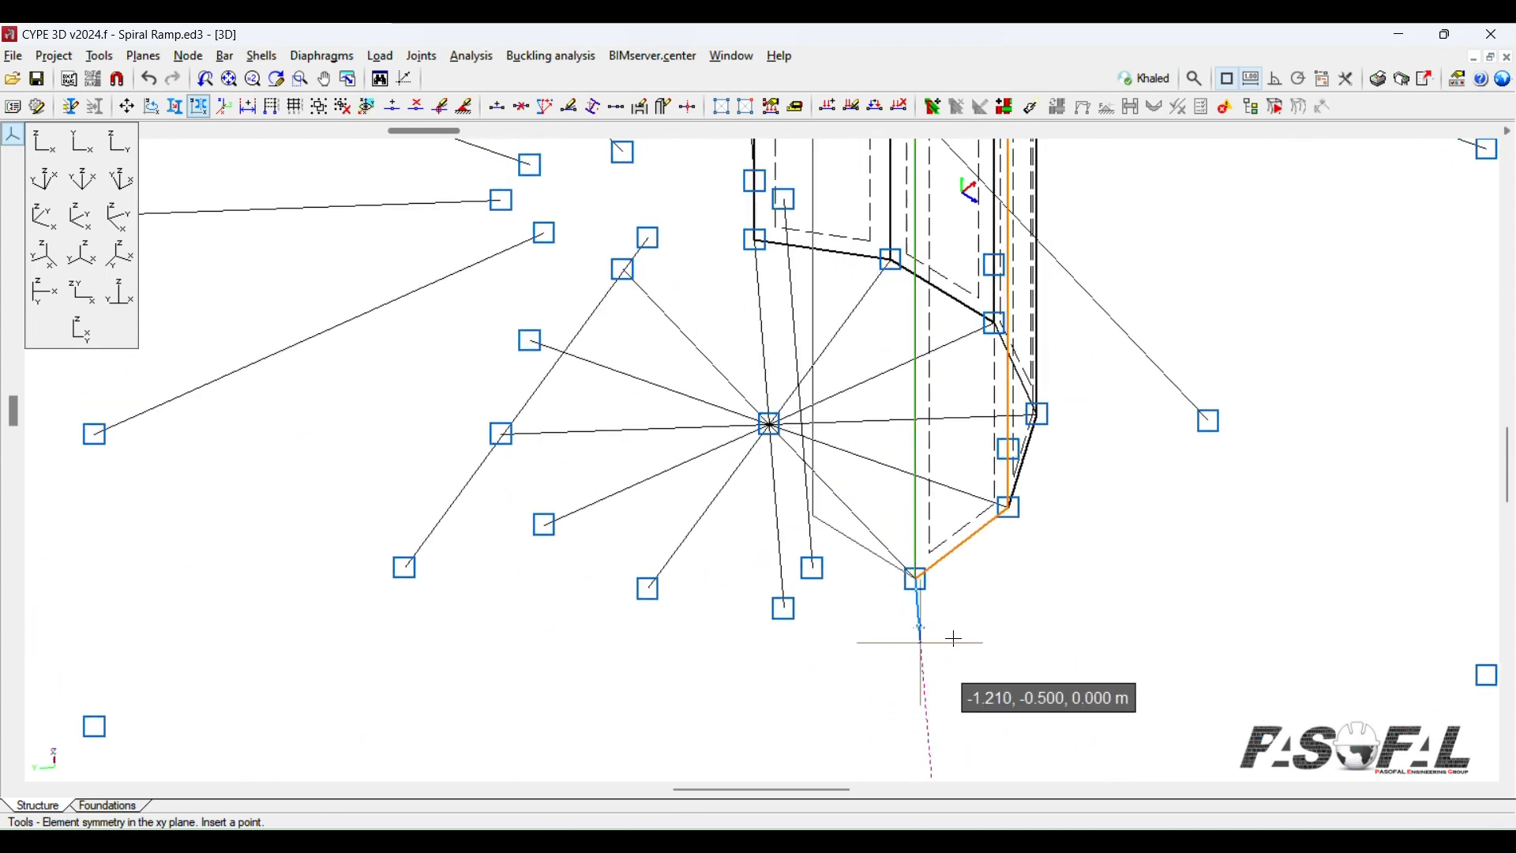
{"action": "left_click", "coordinate": [981, 632]}
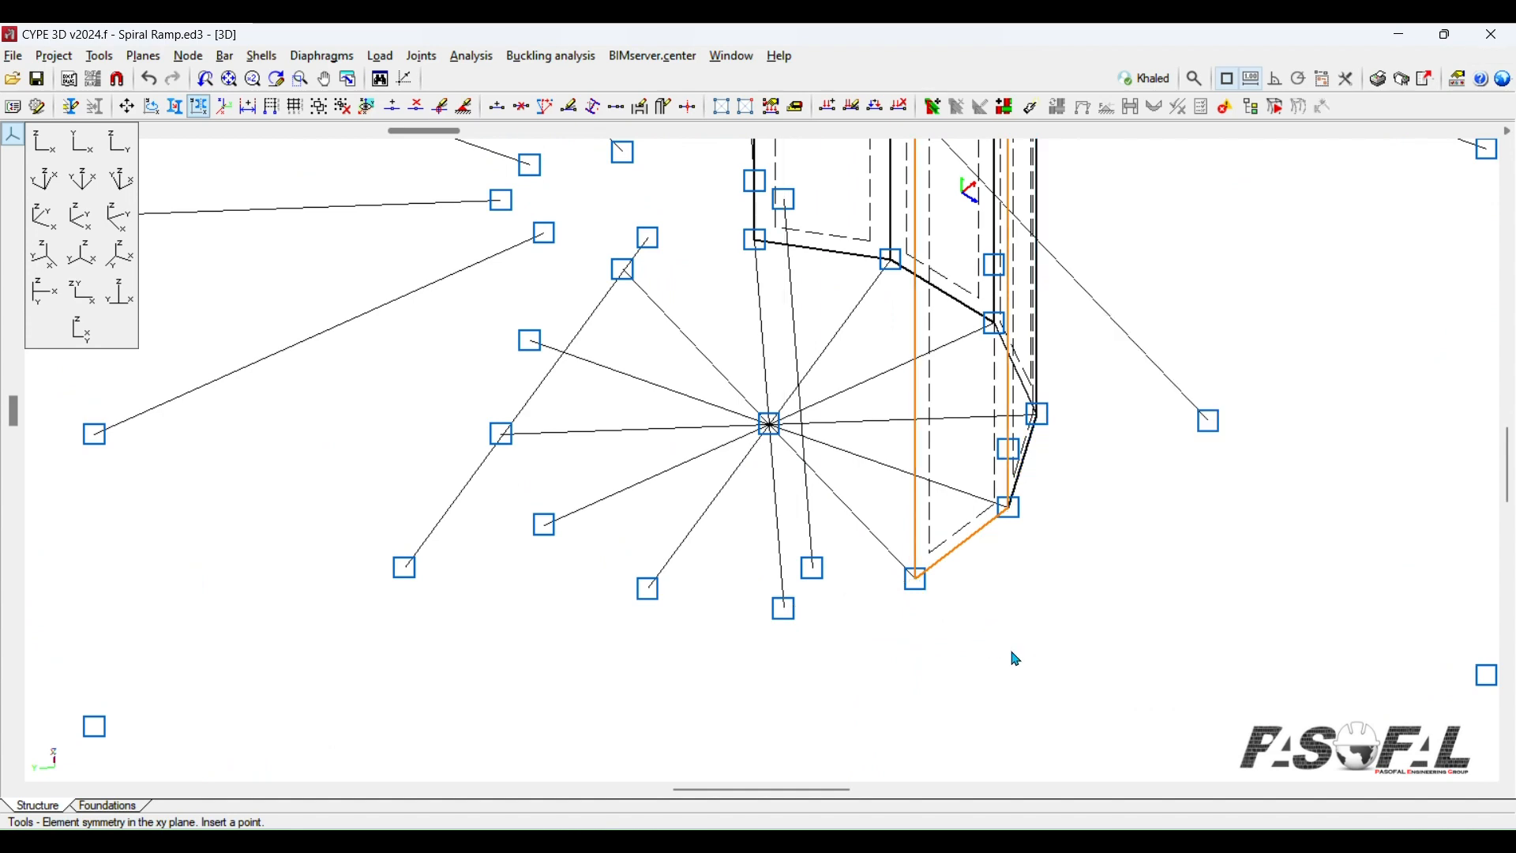
Step: Mirror the shell between the 210- and 180-degree radials about the 180-degree radial's line
{"action": "scroll", "coordinate": [1019, 638], "scroll_direction": "down", "scroll_amount": 2}
{"action": "scroll", "coordinate": [1017, 634], "scroll_direction": "up", "scroll_amount": 1}
{"action": "left_click", "coordinate": [877, 590]}
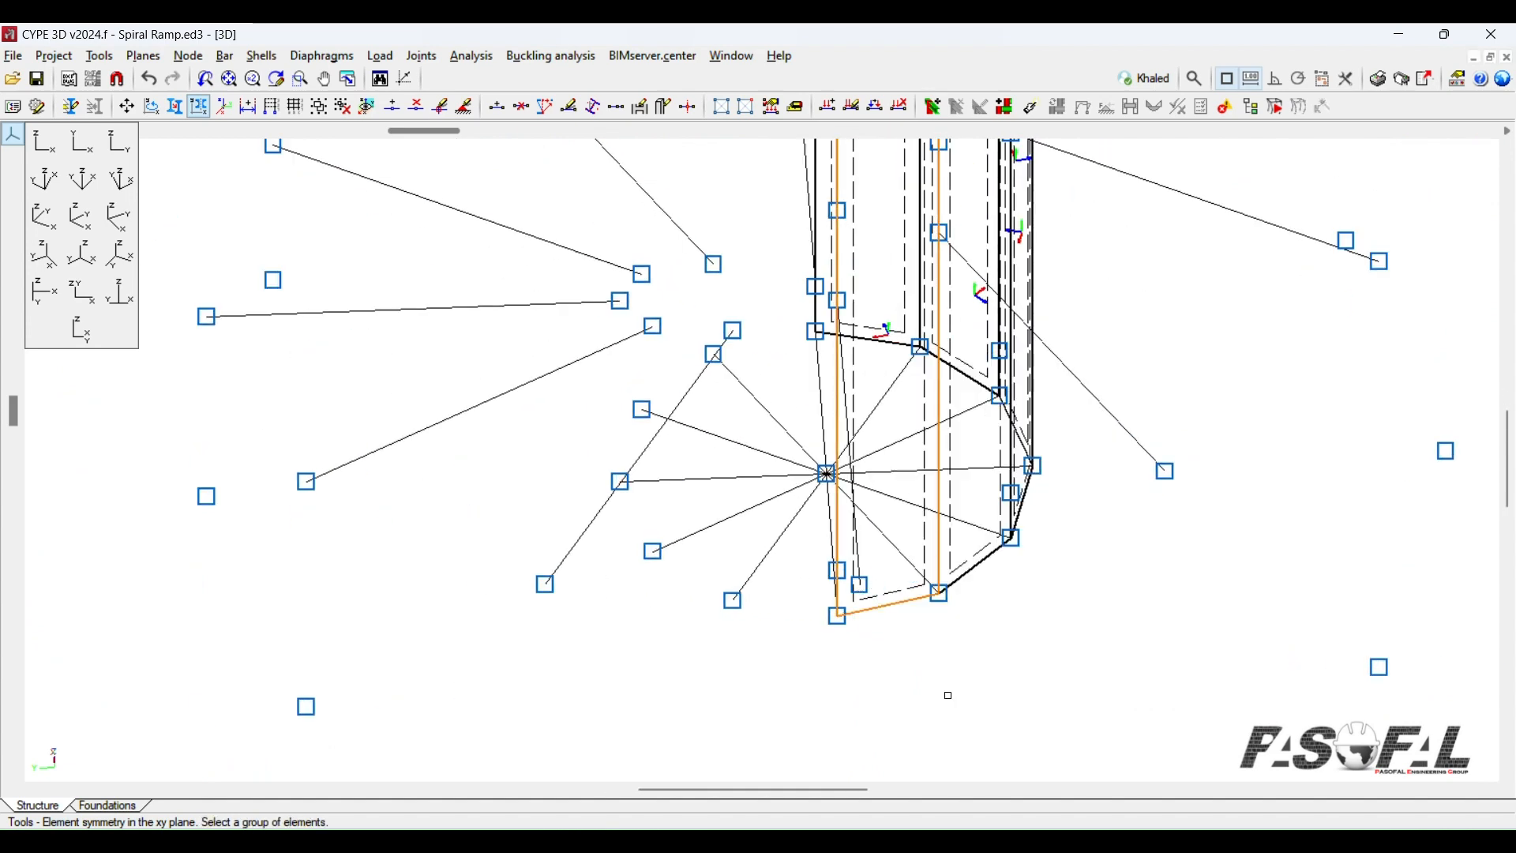
{"action": "right_click", "coordinate": [948, 695]}
{"action": "left_click", "coordinate": [838, 615]}
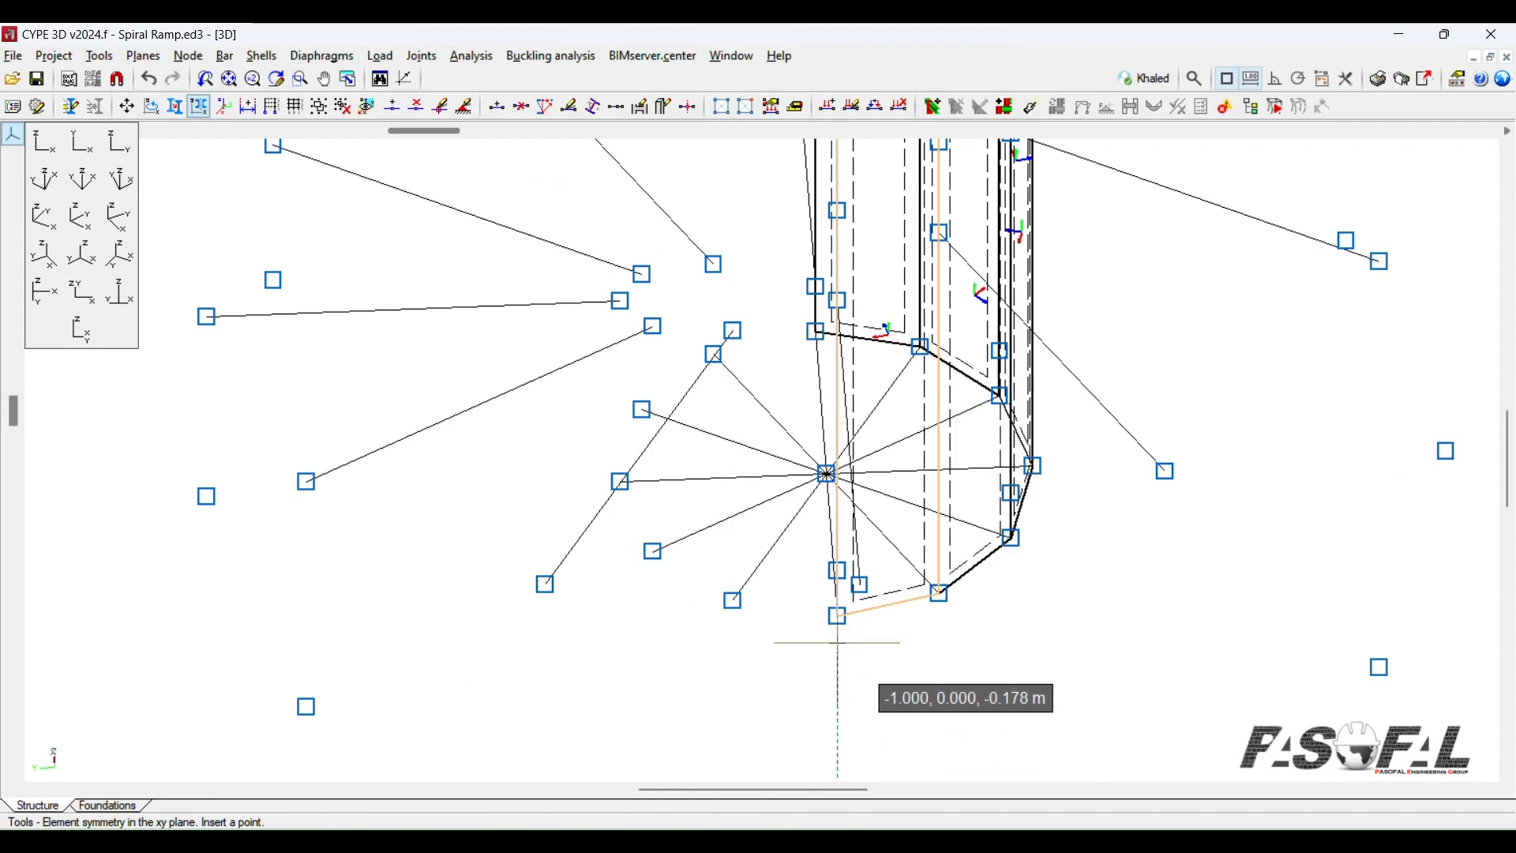
{"action": "middle_click_drag", "start_coordinate": [840, 643], "coordinate": [1019, 683], "text": "shift"}
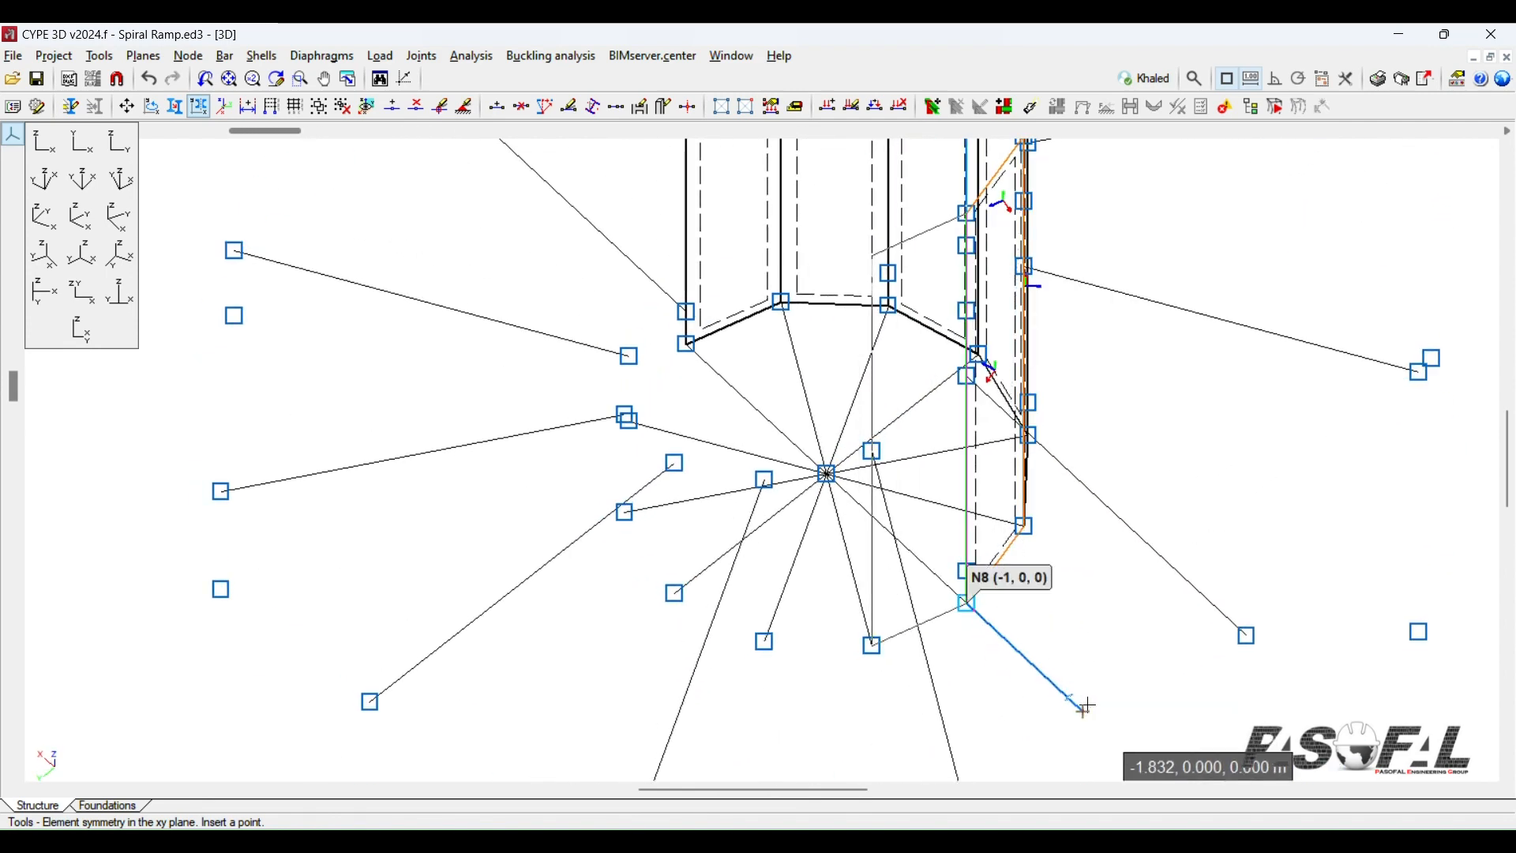
{"action": "left_click", "coordinate": [1086, 705]}
Step: Mirror the shell between the 150- and 120-degree radials about the 120-degree radial's line
{"action": "middle_click_drag", "start_coordinate": [1039, 616], "coordinate": [979, 603], "text": "shift"}
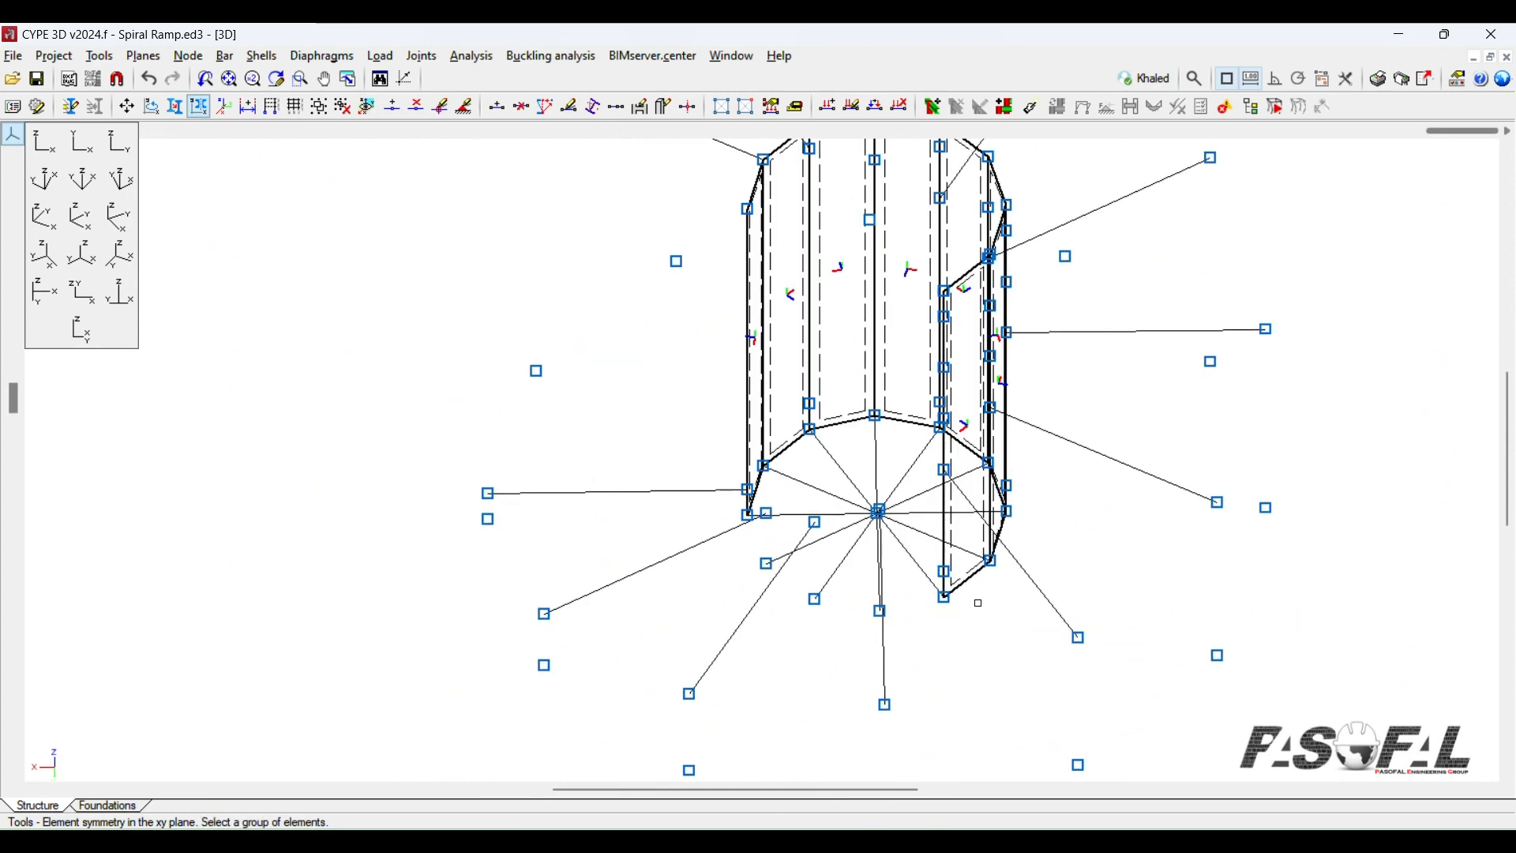
{"action": "left_click", "coordinate": [966, 581]}
{"action": "right_click", "coordinate": [964, 586]}
{"action": "left_click", "coordinate": [938, 601]}
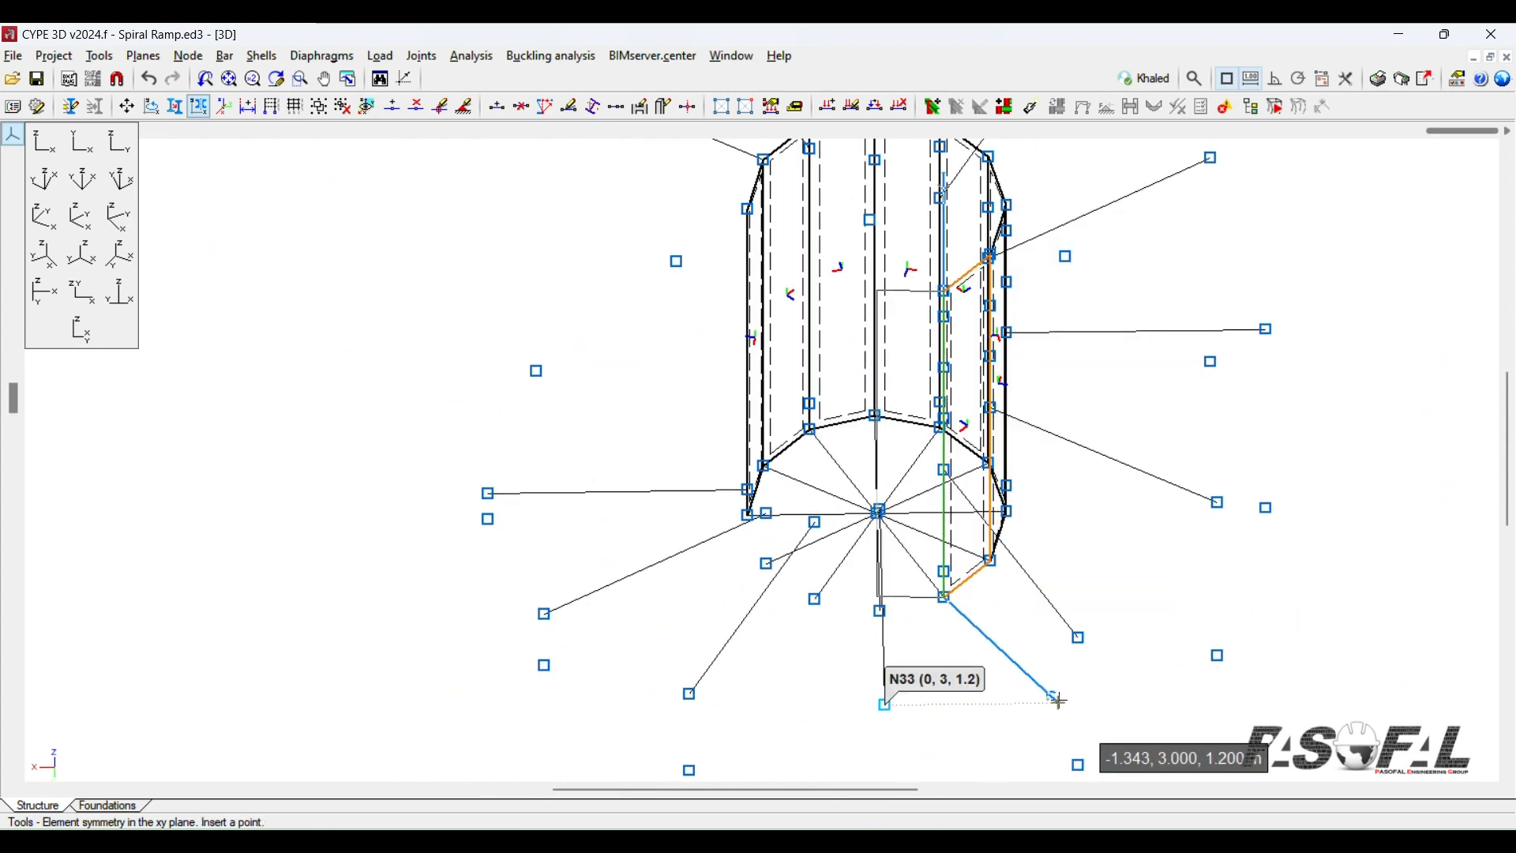
{"action": "scroll", "coordinate": [940, 655], "scroll_direction": "up", "scroll_amount": 2}
{"action": "left_click", "coordinate": [999, 635]}
Step: Mirror the shell between the 120- and 90-degree radials about the 90-degree radial's line
{"action": "scroll", "coordinate": [1000, 637], "scroll_direction": "down", "scroll_amount": 2}
{"action": "middle_click_drag", "start_coordinate": [1001, 638], "coordinate": [1076, 673], "text": "shift"}
{"action": "scroll", "coordinate": [1067, 660], "scroll_direction": "up", "scroll_amount": 1}
{"action": "left_click", "coordinate": [997, 552]}
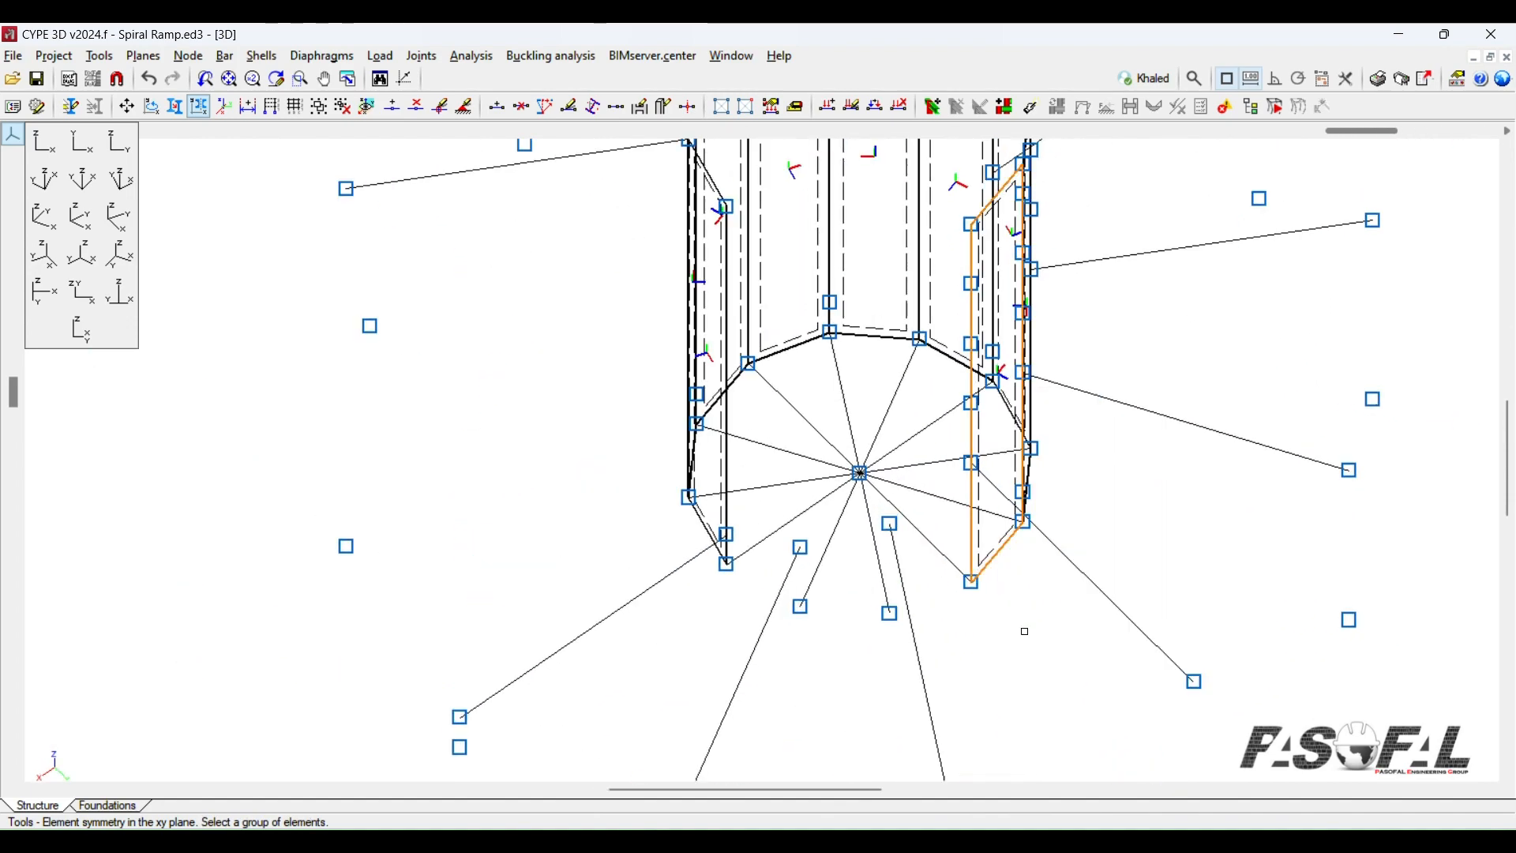
{"action": "right_click", "coordinate": [1024, 628]}
{"action": "left_click", "coordinate": [971, 582]}
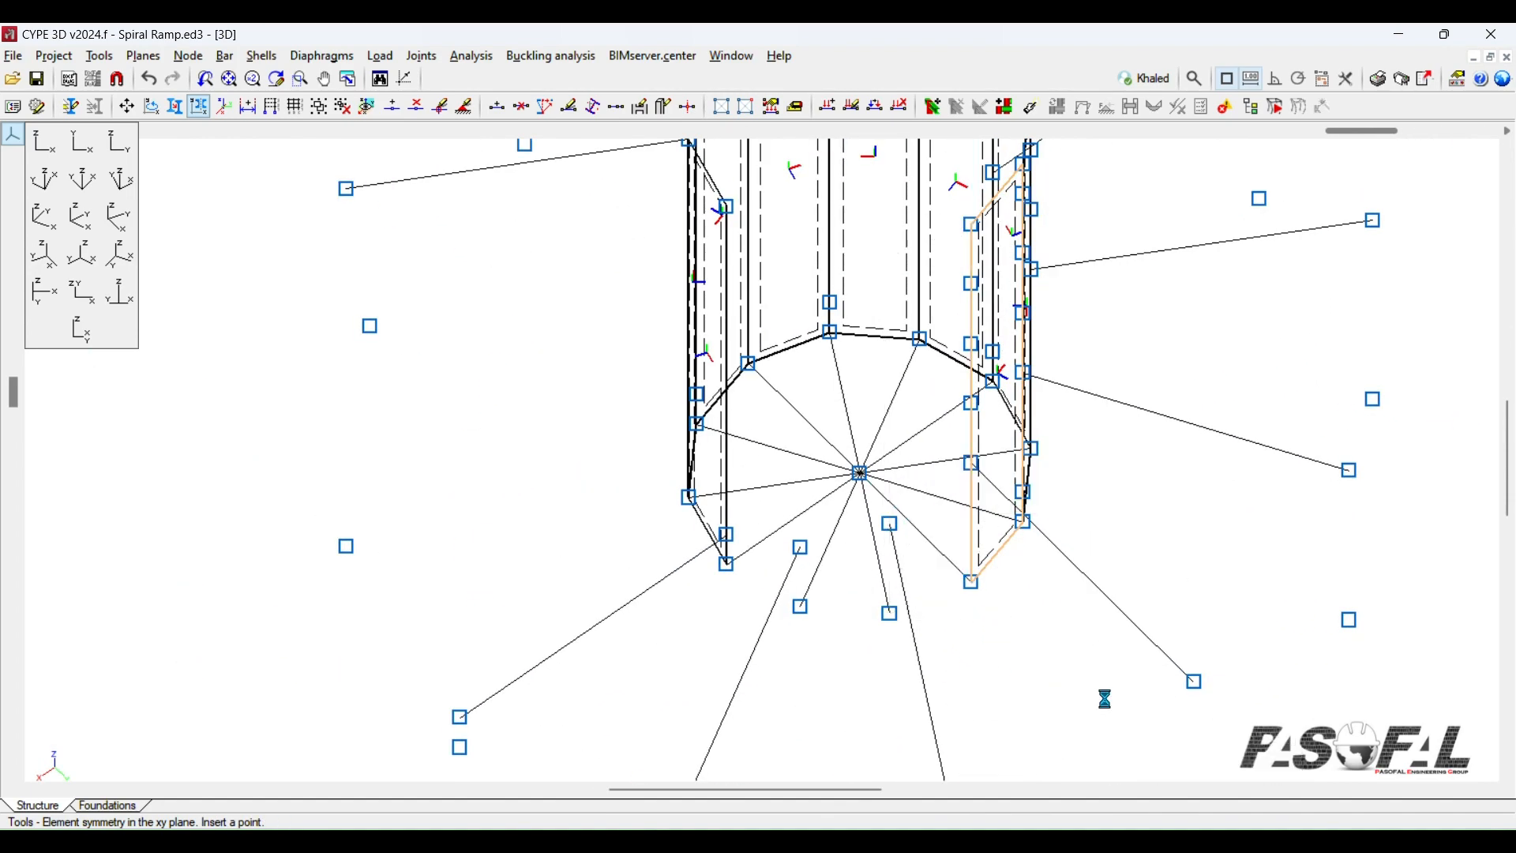
Step: Mirror the shell between the 90- and 60-degree radials about the 60-degree radial's line
{"action": "scroll", "coordinate": [1101, 683], "scroll_direction": "down", "scroll_amount": 1}
{"action": "scroll", "coordinate": [1008, 667], "scroll_direction": "up", "scroll_amount": 1}
{"action": "middle_click_drag", "start_coordinate": [1008, 667], "coordinate": [1124, 637], "text": "shift"}
{"action": "scroll", "coordinate": [1124, 636], "scroll_direction": "up", "scroll_amount": 1}
{"action": "left_click", "coordinate": [1015, 524]}
{"action": "right_click", "coordinate": [1011, 531]}
{"action": "left_click", "coordinate": [979, 564]}
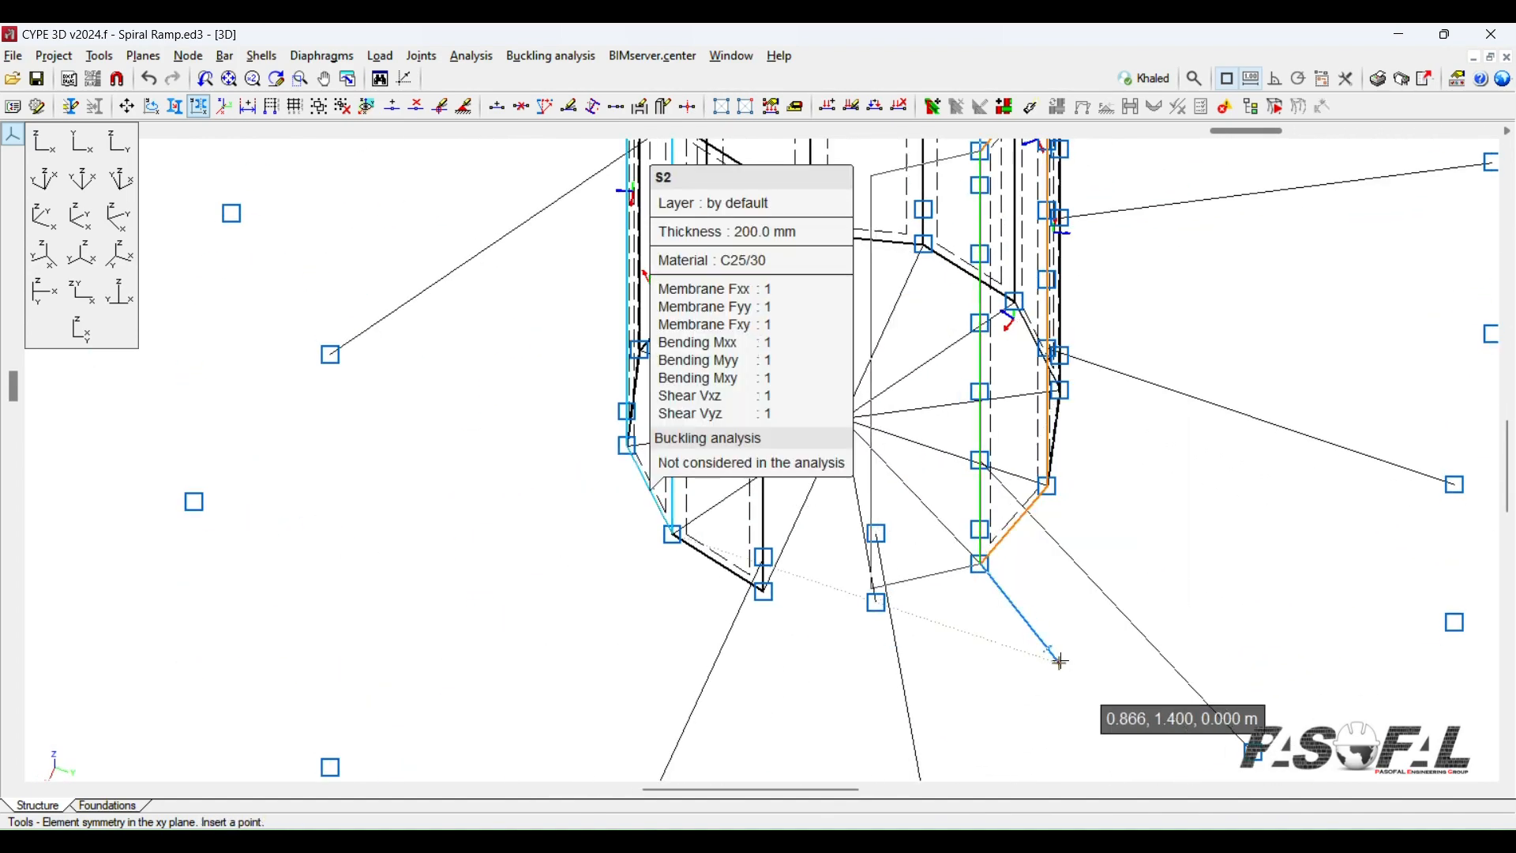
{"action": "left_click", "coordinate": [1030, 616]}
Step: Mirror the shell between the 60- and 30-degree radials about the 30-degree radial's line to close the core, and end the symmetry command
{"action": "scroll", "coordinate": [1034, 683], "scroll_direction": "down", "scroll_amount": 2}
{"action": "middle_click_drag", "start_coordinate": [1032, 684], "coordinate": [1107, 654], "text": "shift"}
{"action": "scroll", "coordinate": [1023, 636], "scroll_direction": "up", "scroll_amount": 1}
{"action": "left_click", "coordinate": [1005, 538]}
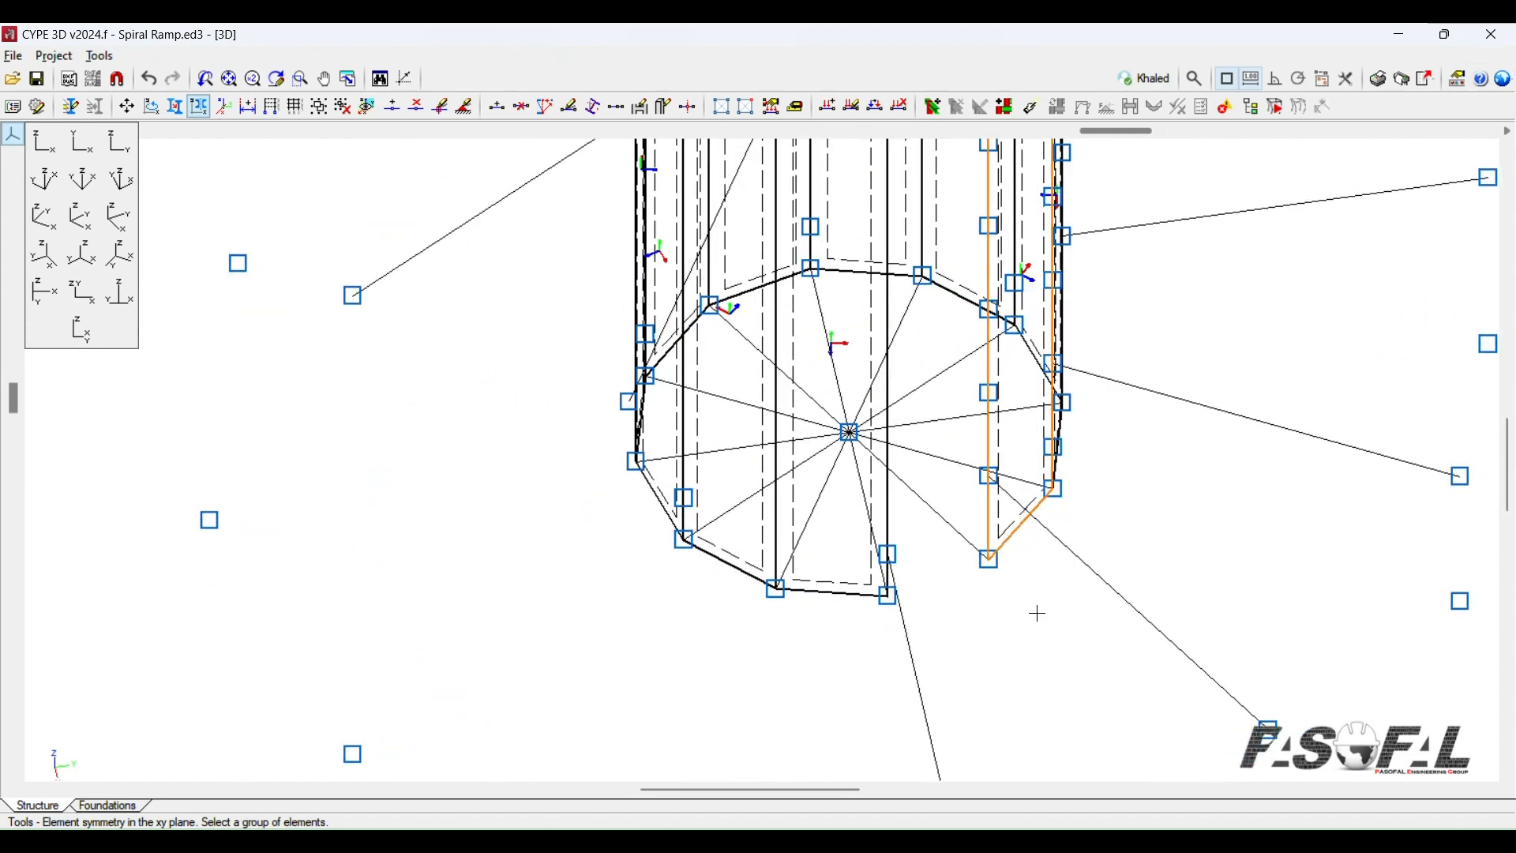
{"action": "right_click", "coordinate": [1038, 614]}
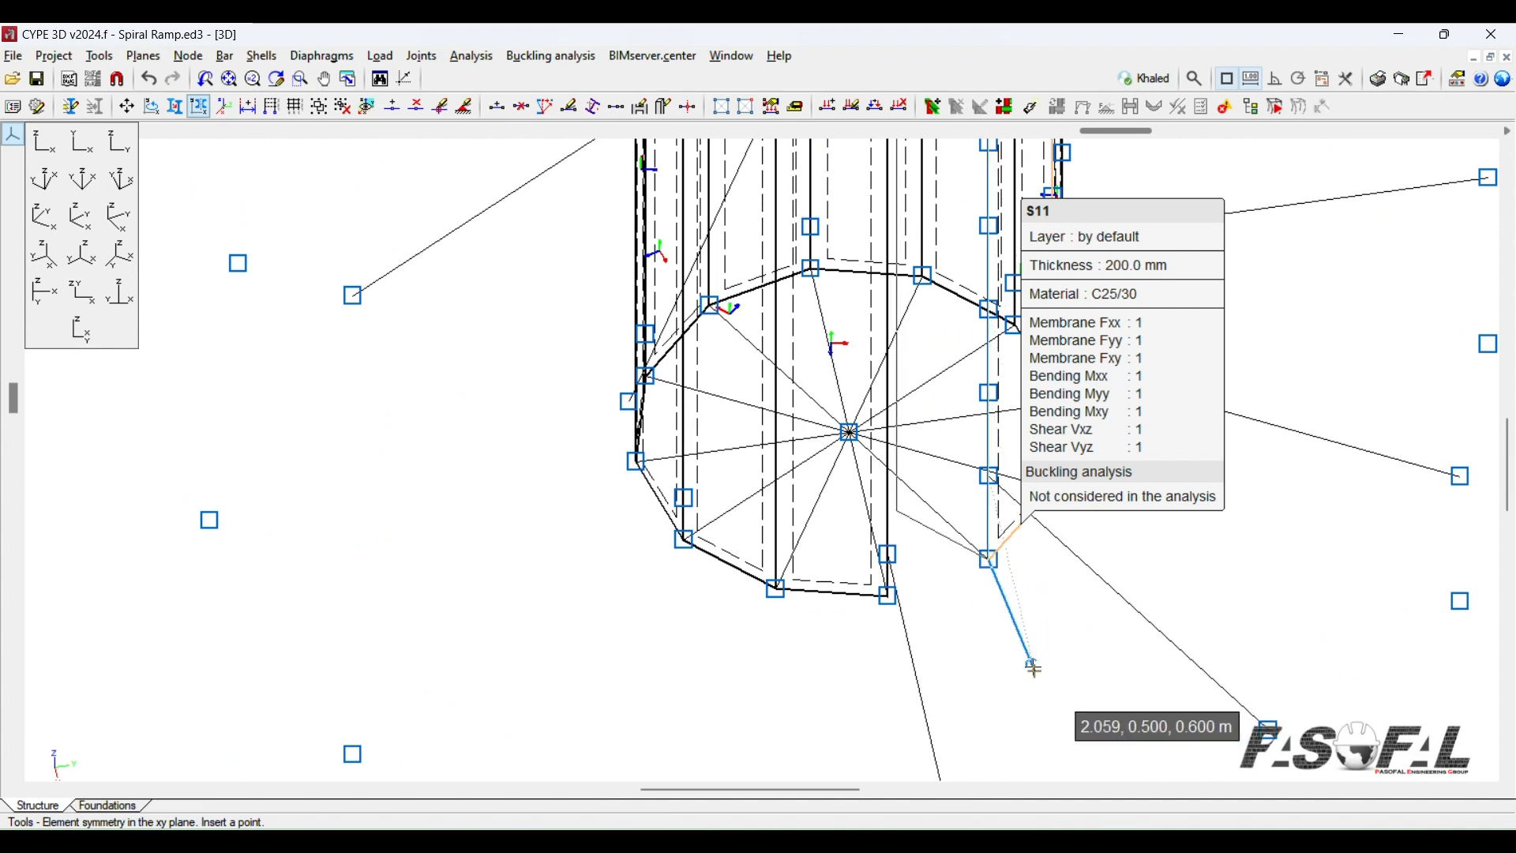
{"action": "scroll", "coordinate": [1036, 605], "scroll_direction": "up", "scroll_amount": 1}
{"action": "middle_click_drag", "start_coordinate": [1006, 593], "coordinate": [1053, 602], "text": "shift"}
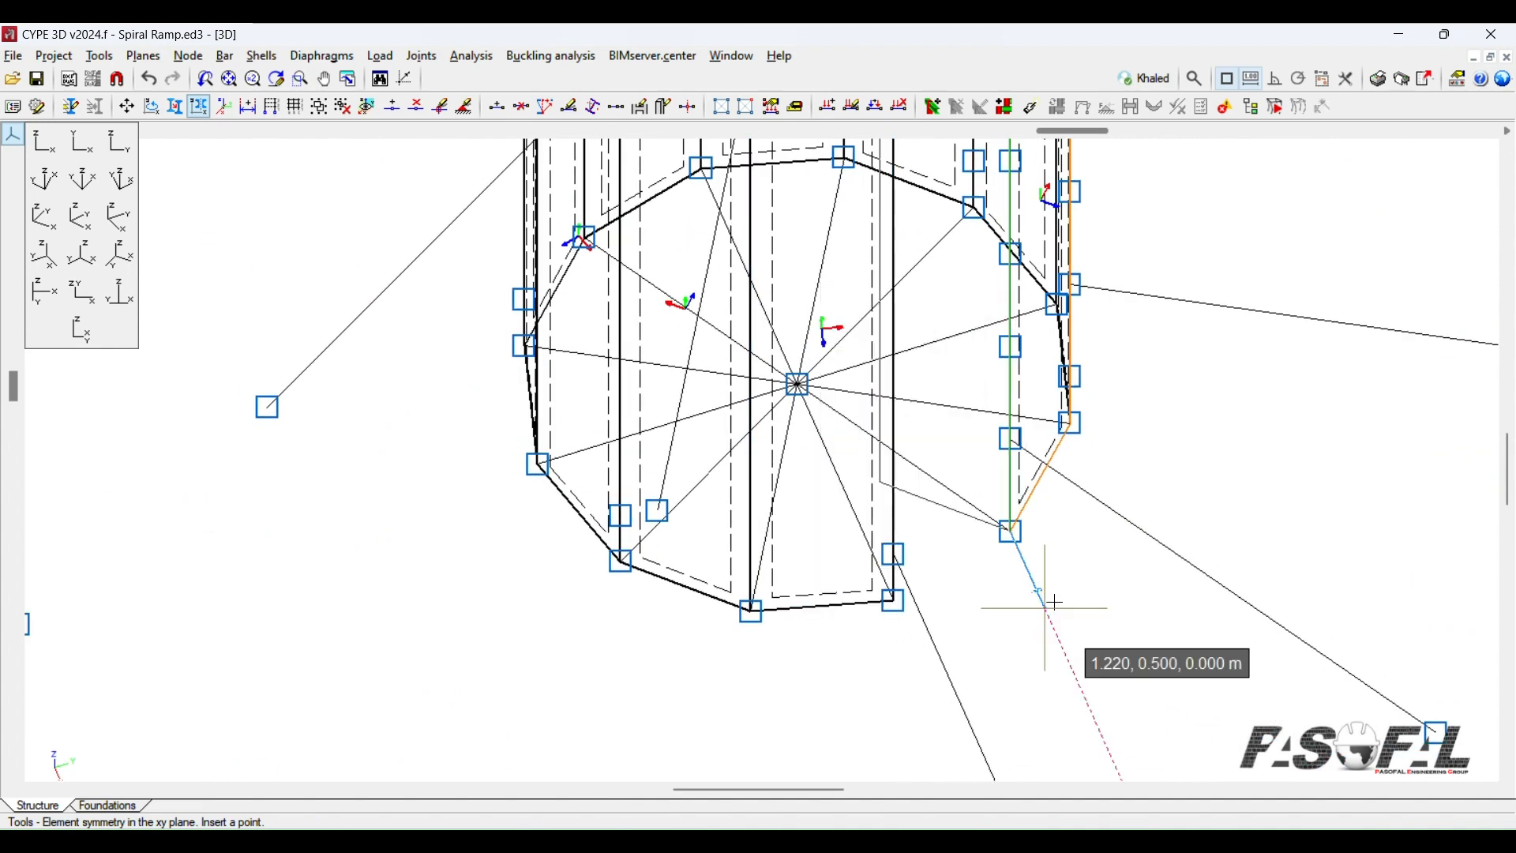
{"action": "left_click", "coordinate": [1098, 594]}
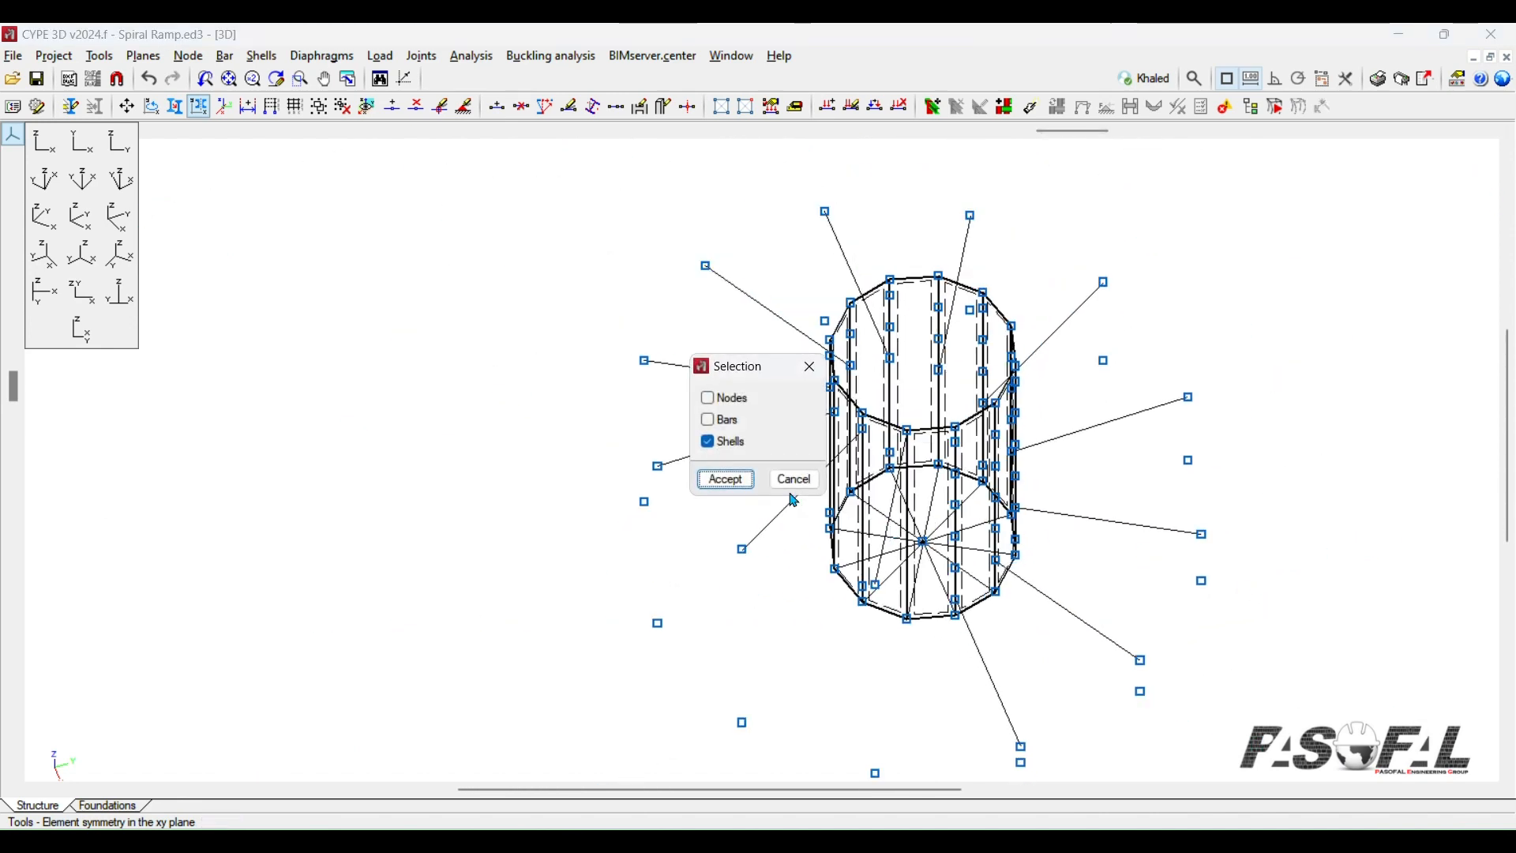
{"action": "left_click", "coordinate": [795, 486]}
Step: Start a new ramp shell from the outer end of the 0-degree radial at 0.3 m to that of the 30-degree radial at 0.6 m
{"action": "scroll", "coordinate": [935, 539], "scroll_direction": "up", "scroll_amount": 3}
{"action": "scroll", "coordinate": [896, 534], "scroll_direction": "down", "scroll_amount": 3}
{"action": "middle_click_drag", "start_coordinate": [937, 556], "coordinate": [903, 458], "text": "shift"}
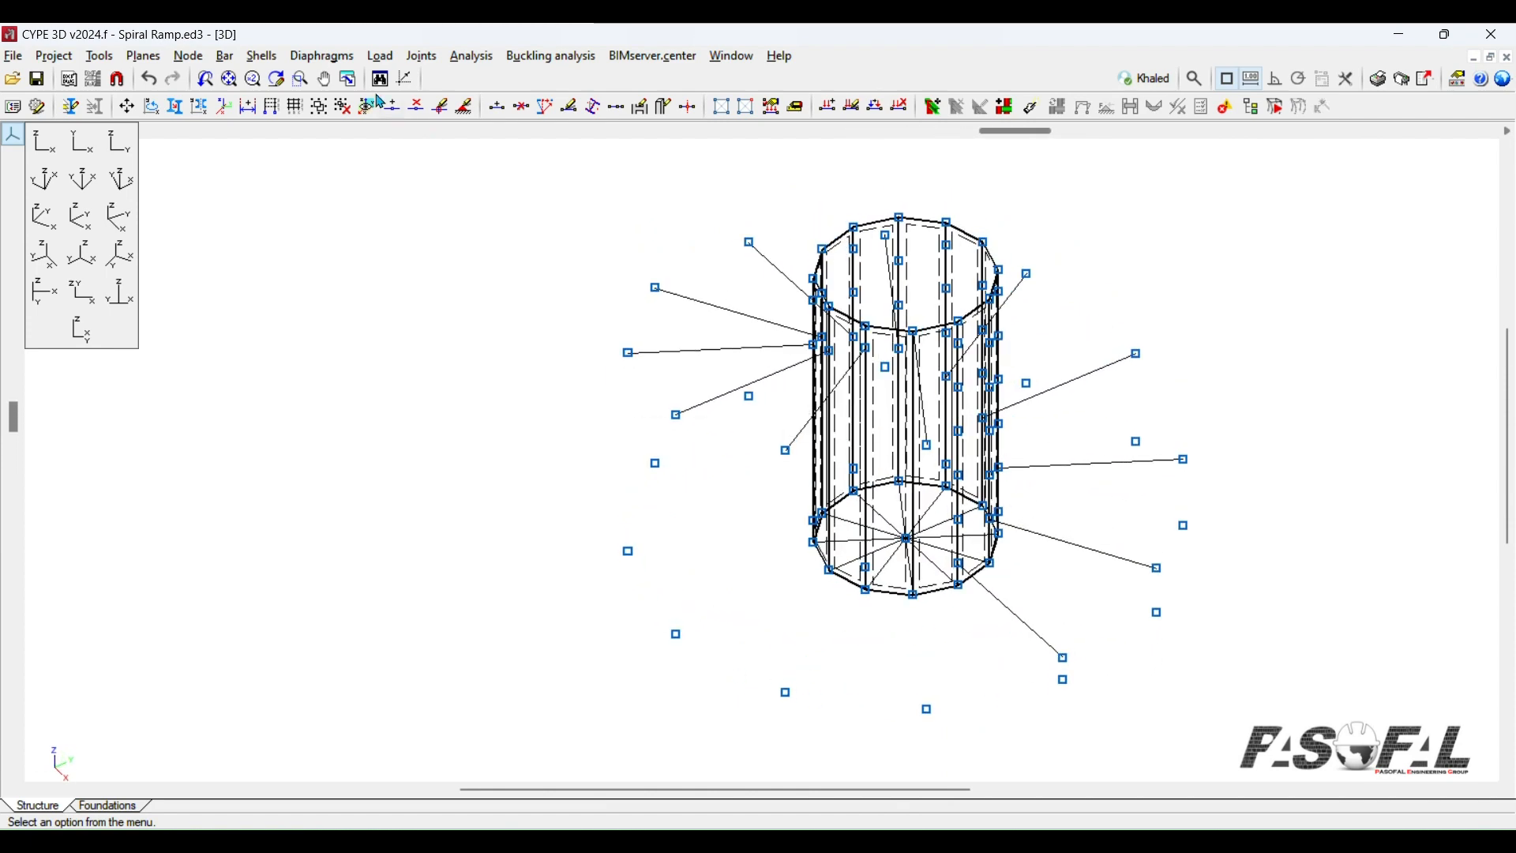
{"action": "scroll", "coordinate": [1099, 580], "scroll_direction": "up", "scroll_amount": 2}
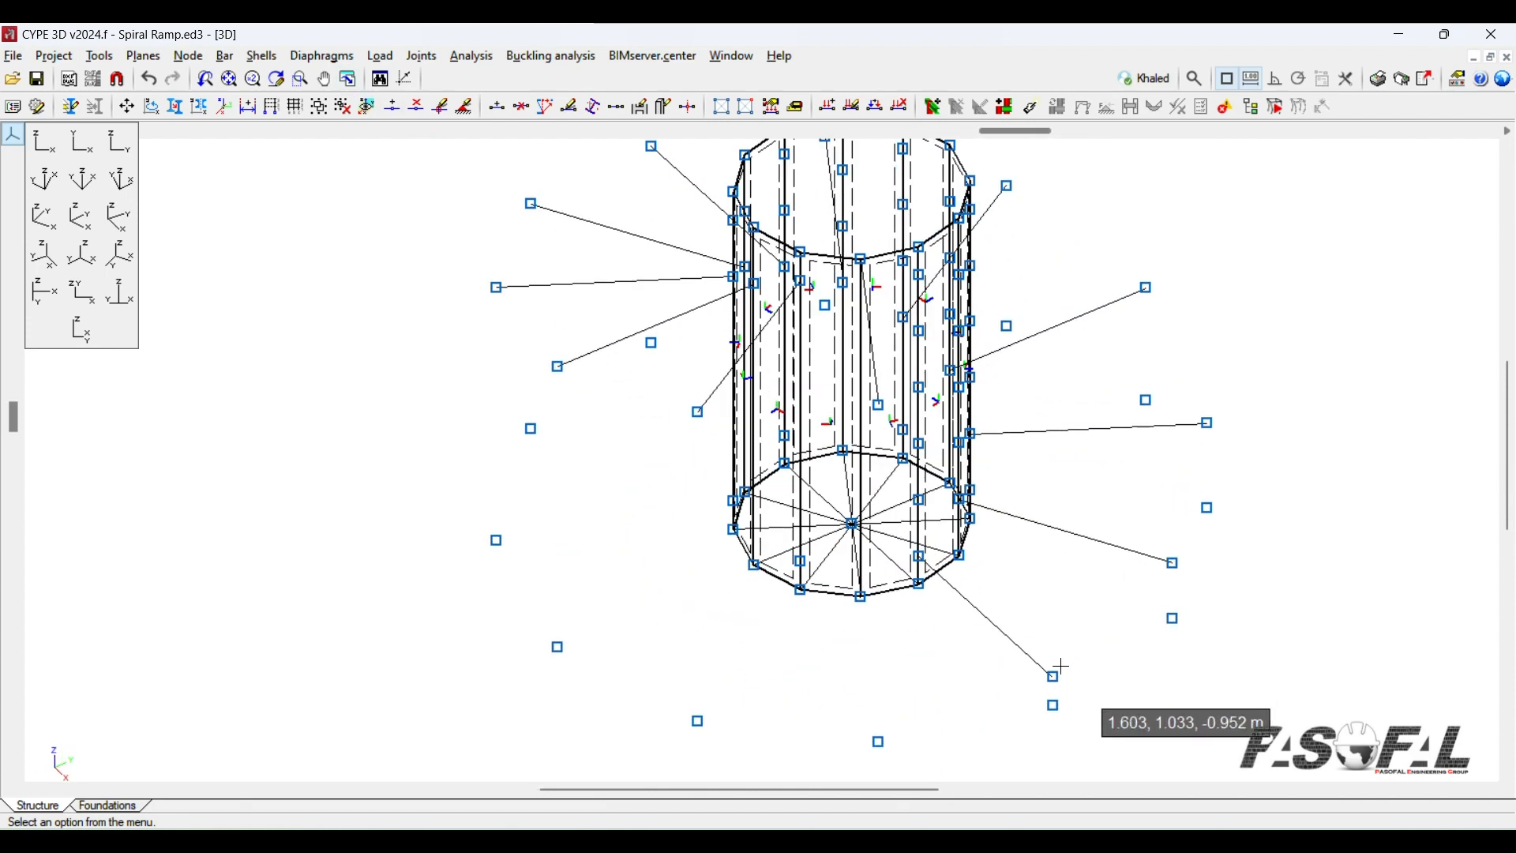
{"action": "left_click", "coordinate": [262, 56]}
{"action": "left_click", "coordinate": [297, 82]}
{"action": "scroll", "coordinate": [979, 593], "scroll_direction": "up", "scroll_amount": 2}
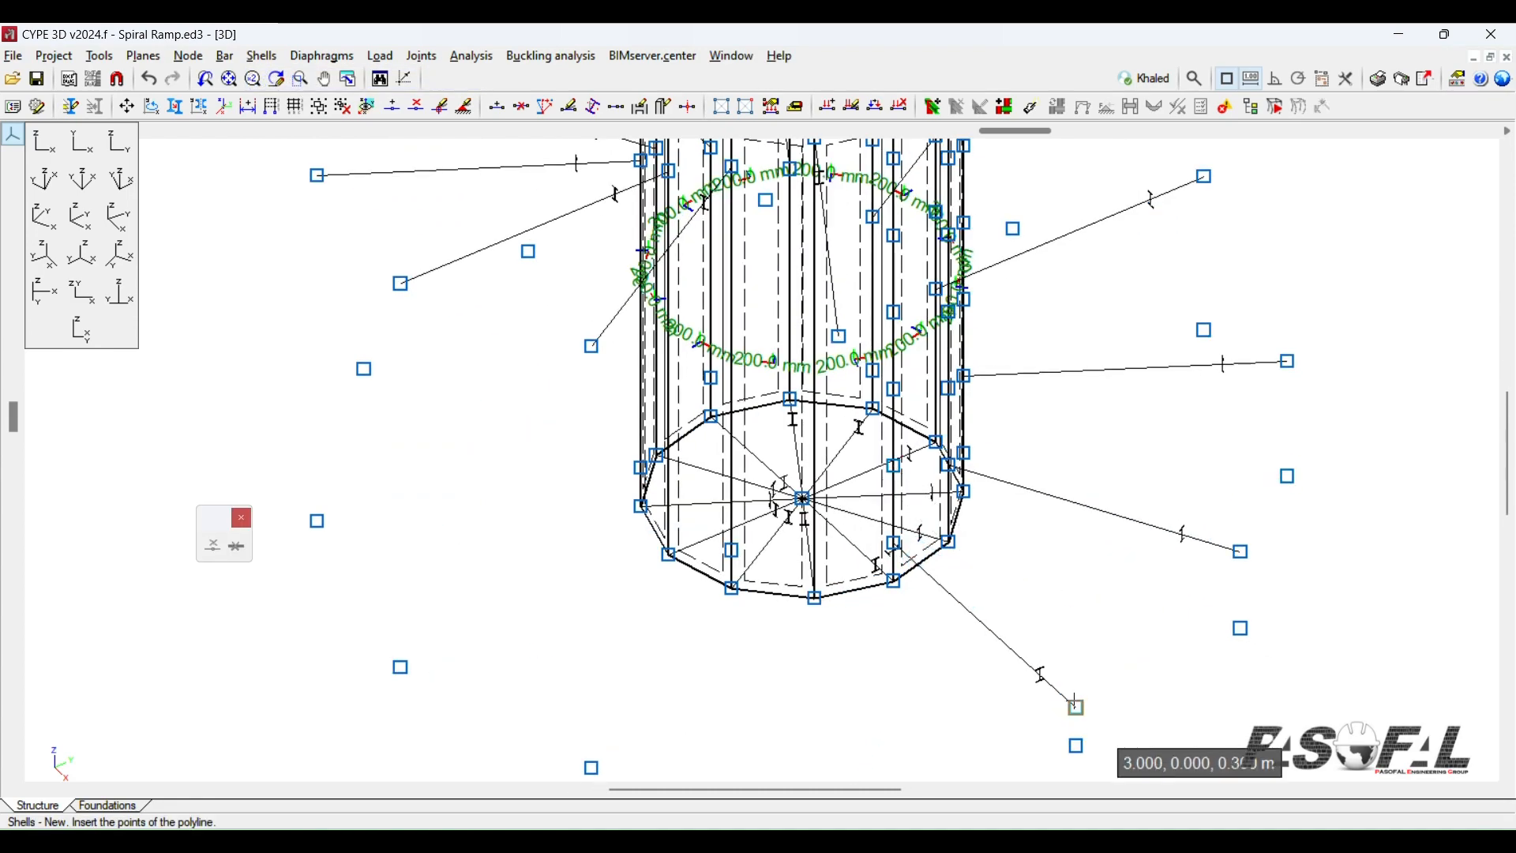
{"action": "left_click", "coordinate": [1076, 707]}
{"action": "left_click", "coordinate": [1239, 548]}
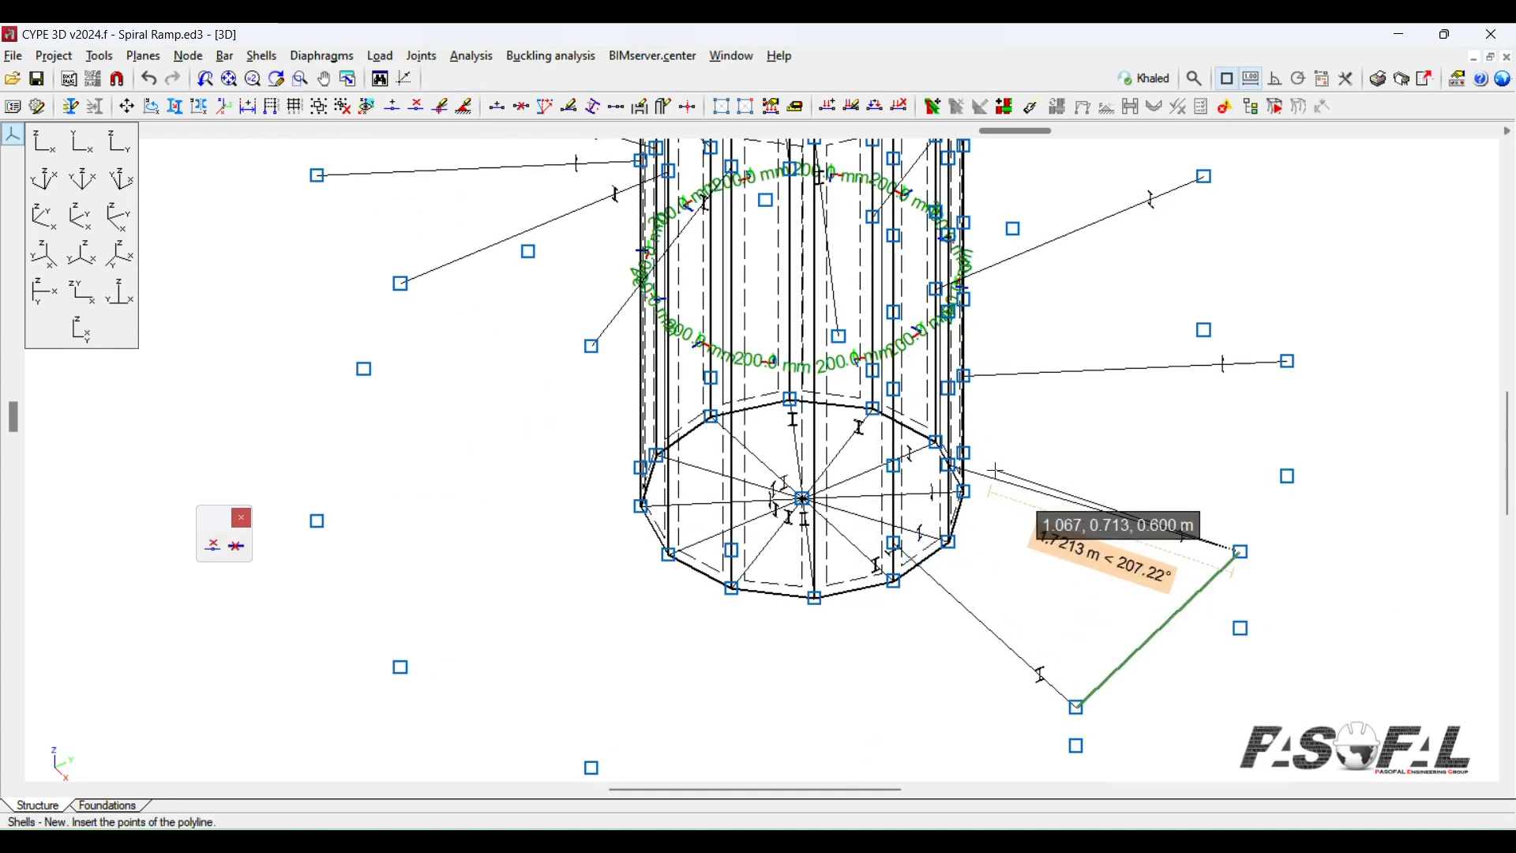
Step: Try to complete the four-node ramp shell through the inner ends of the raised 30- and 0-degree radials
{"action": "scroll", "coordinate": [1013, 495], "scroll_direction": "up", "scroll_amount": 1}
{"action": "middle_click_drag", "start_coordinate": [1011, 496], "coordinate": [1090, 475], "text": "shift"}
{"action": "scroll", "coordinate": [1127, 477], "scroll_direction": "up", "scroll_amount": 1}
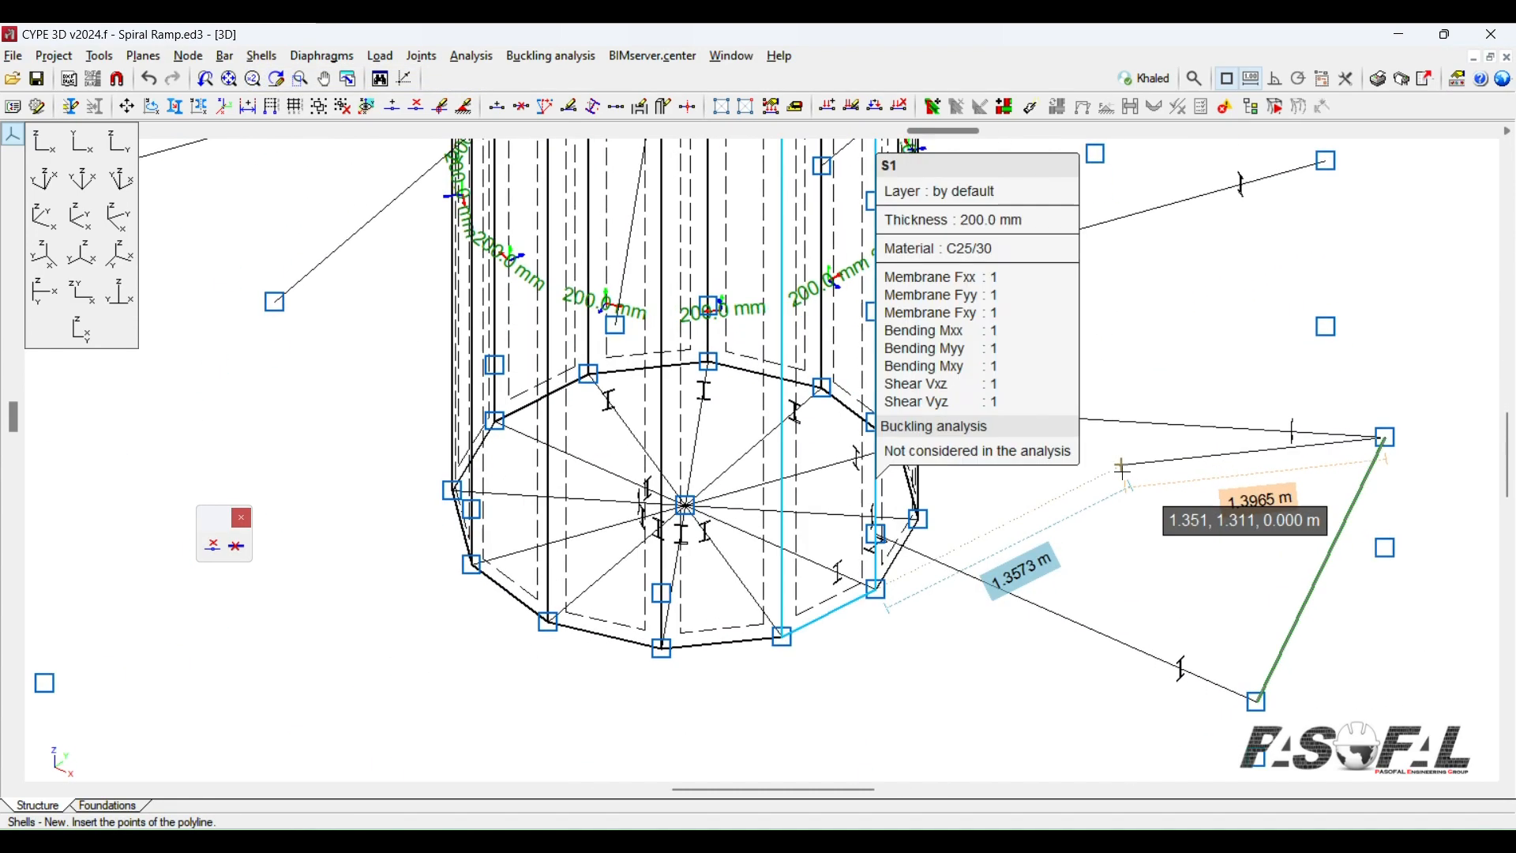
{"action": "left_click", "coordinate": [920, 410]}
{"action": "scroll", "coordinate": [987, 528], "scroll_direction": "up", "scroll_amount": 2}
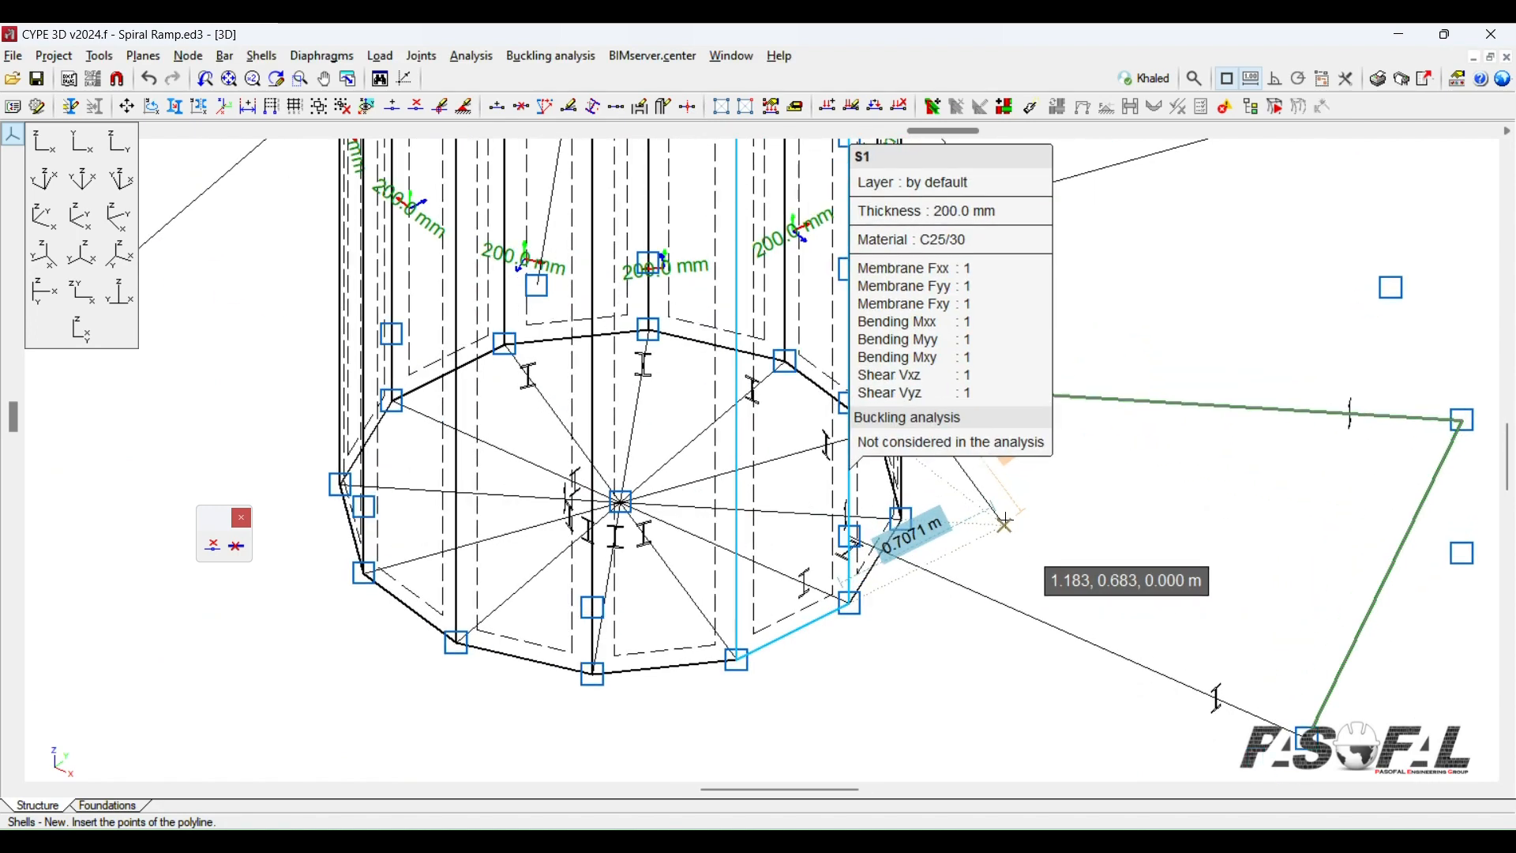
{"action": "scroll", "coordinate": [1093, 506], "scroll_direction": "down", "scroll_amount": 1}
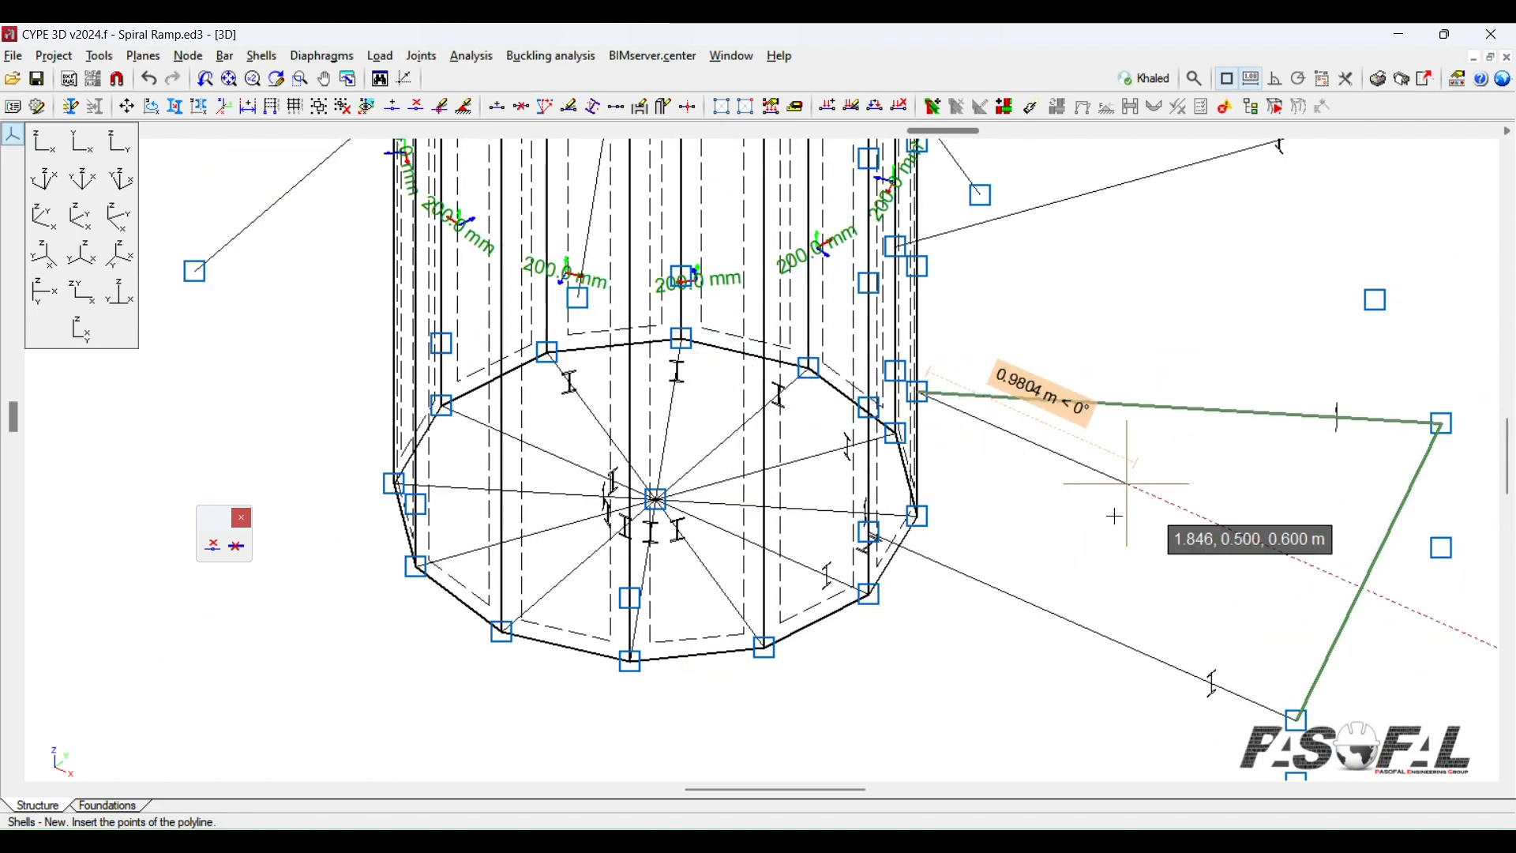
{"action": "middle_click_drag", "start_coordinate": [1114, 514], "coordinate": [1077, 494], "text": "shift"}
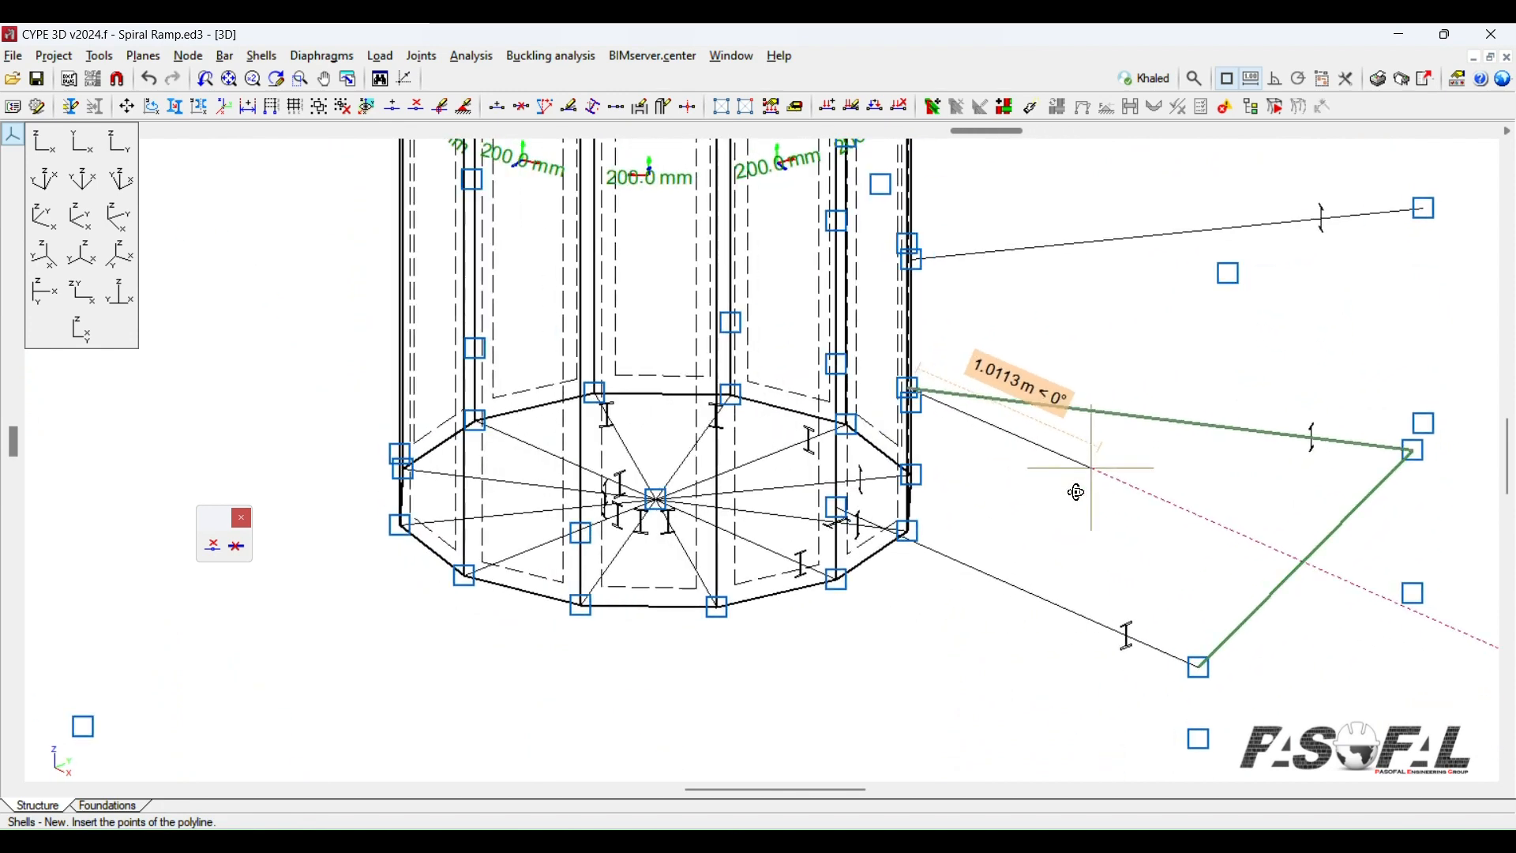
{"action": "left_click", "coordinate": [836, 506]}
{"action": "scroll", "coordinate": [970, 527], "scroll_direction": "down", "scroll_amount": 2}
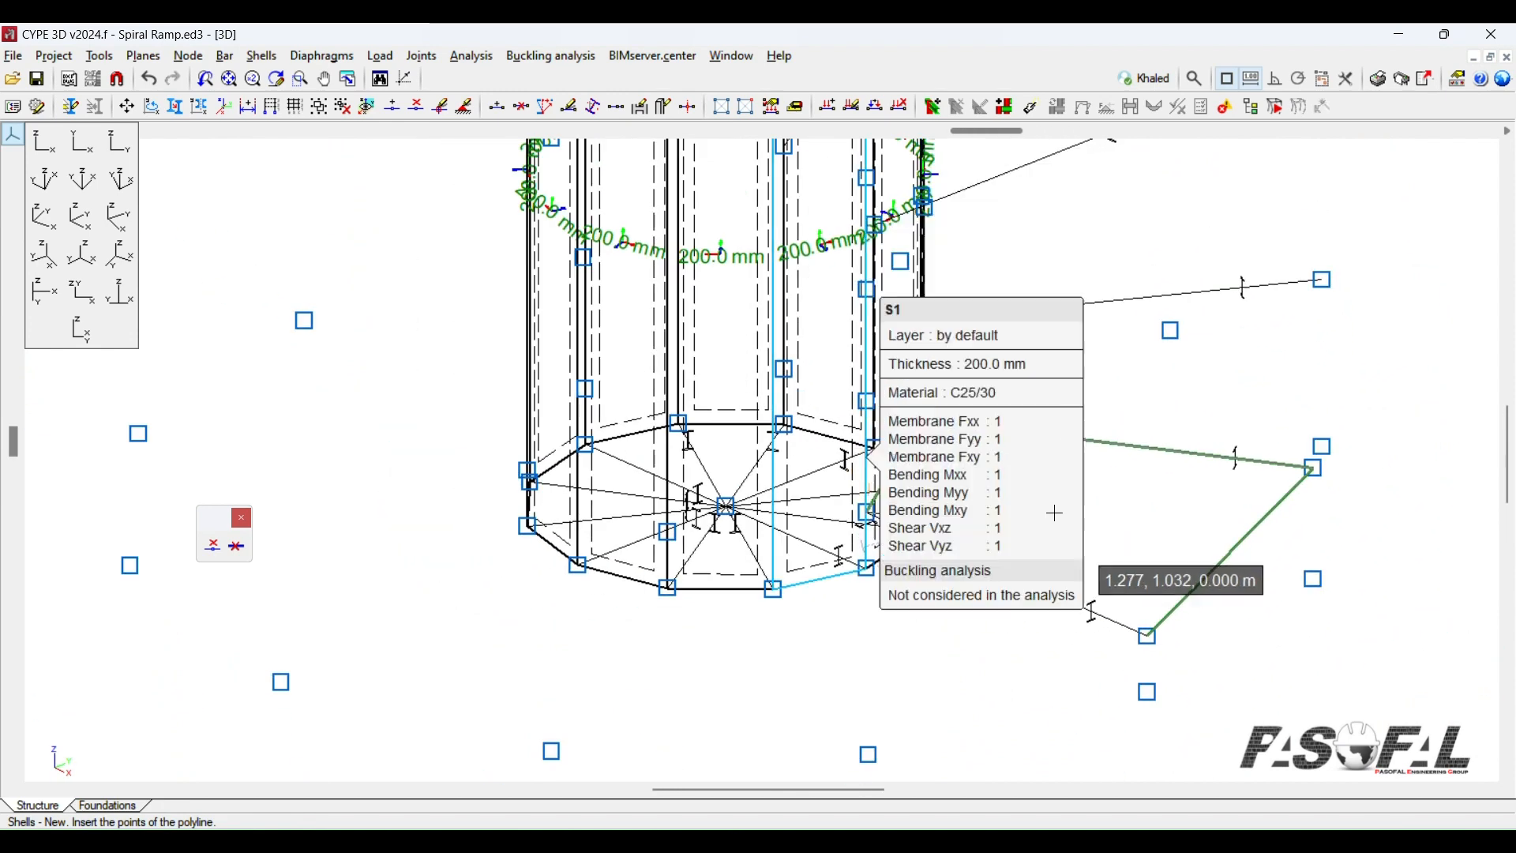
{"action": "right_click", "coordinate": [1058, 497]}
{"action": "left_click", "coordinate": [758, 481]}
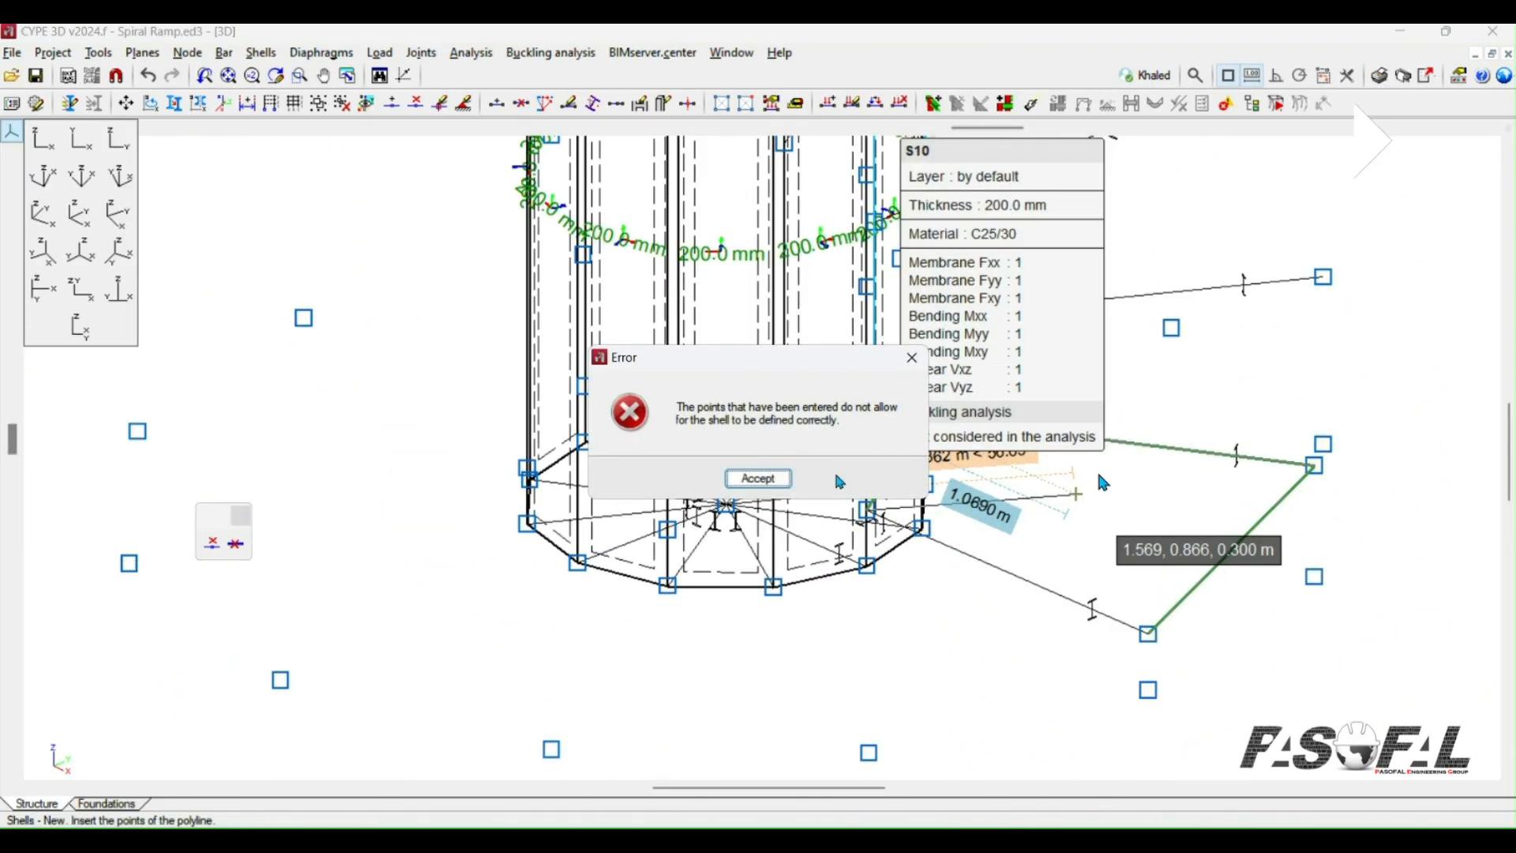
Step: Leave the shell command and start deleting nodes, selecting the isolated outer ground-level nodes in front of the core wall
{"action": "middle_click_drag", "start_coordinate": [1097, 469], "coordinate": [1078, 614], "text": "shift"}
{"action": "scroll", "coordinate": [1077, 614], "scroll_direction": "down", "scroll_amount": 3}
{"action": "scroll", "coordinate": [964, 509], "scroll_direction": "down", "scroll_amount": 2}
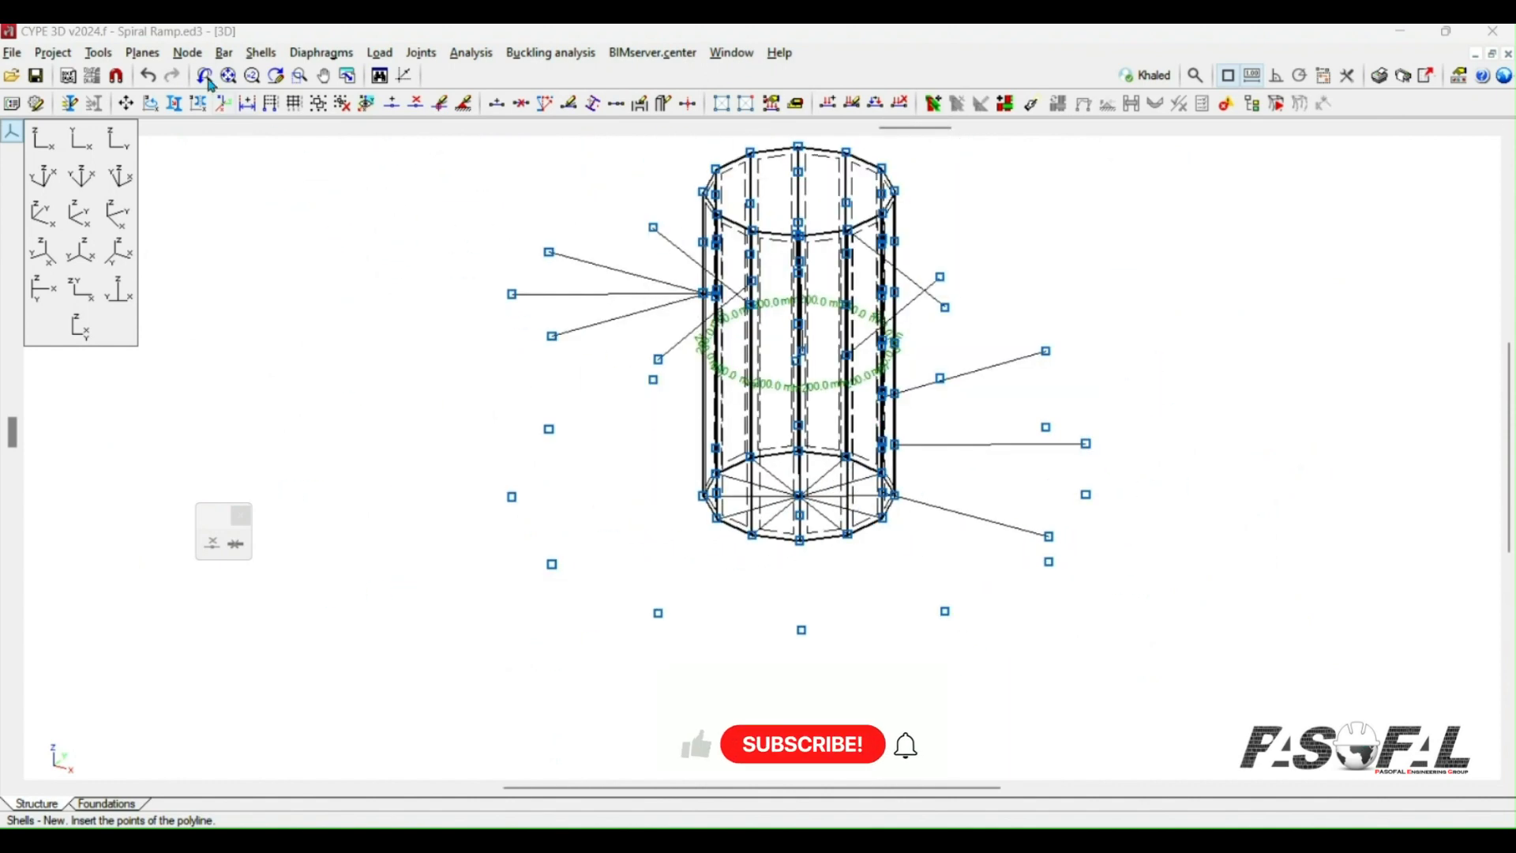
{"action": "left_click", "coordinate": [188, 53]}
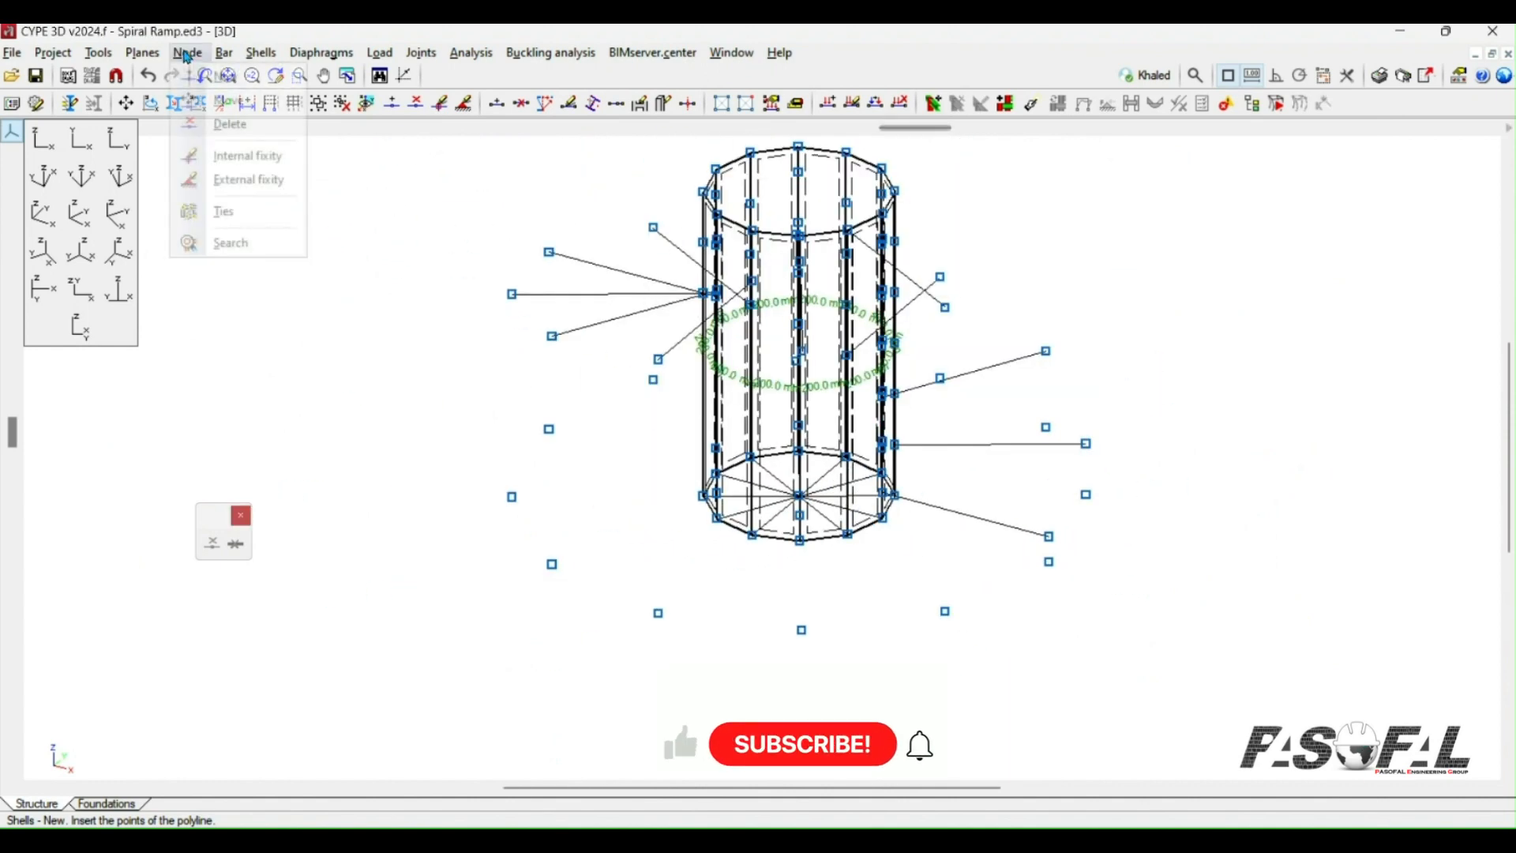
{"action": "left_click", "coordinate": [219, 125]}
{"action": "scroll", "coordinate": [759, 751], "scroll_direction": "down", "scroll_amount": 1}
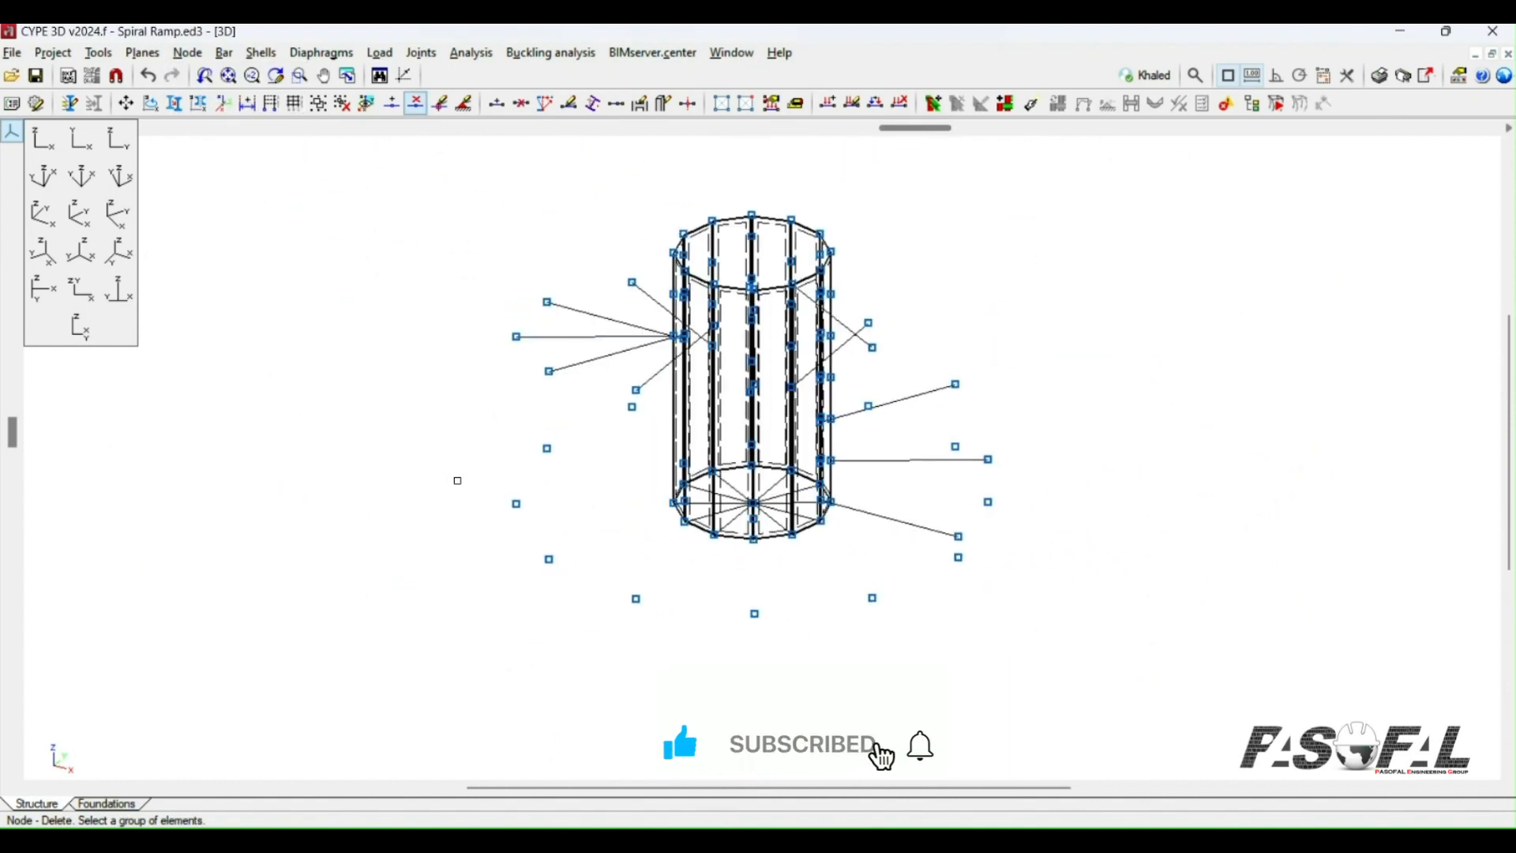
{"action": "left_click", "coordinate": [655, 664]}
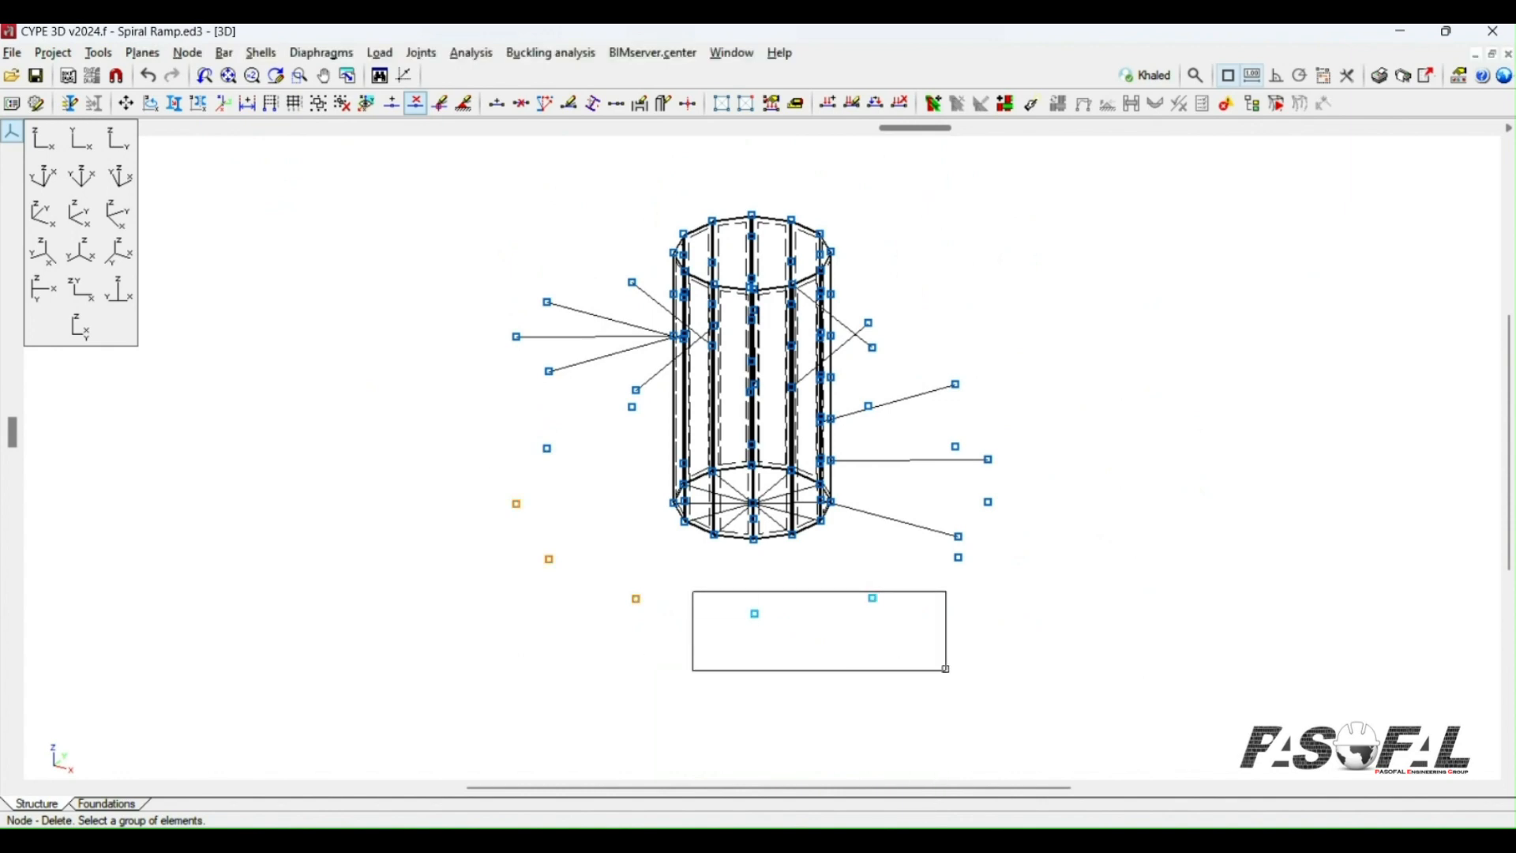
Step: Add the remaining isolated outer ground-level nodes to the selection from the XZ elevation and delete them all
{"action": "middle_click_drag", "start_coordinate": [976, 599], "coordinate": [897, 553], "text": "shift"}
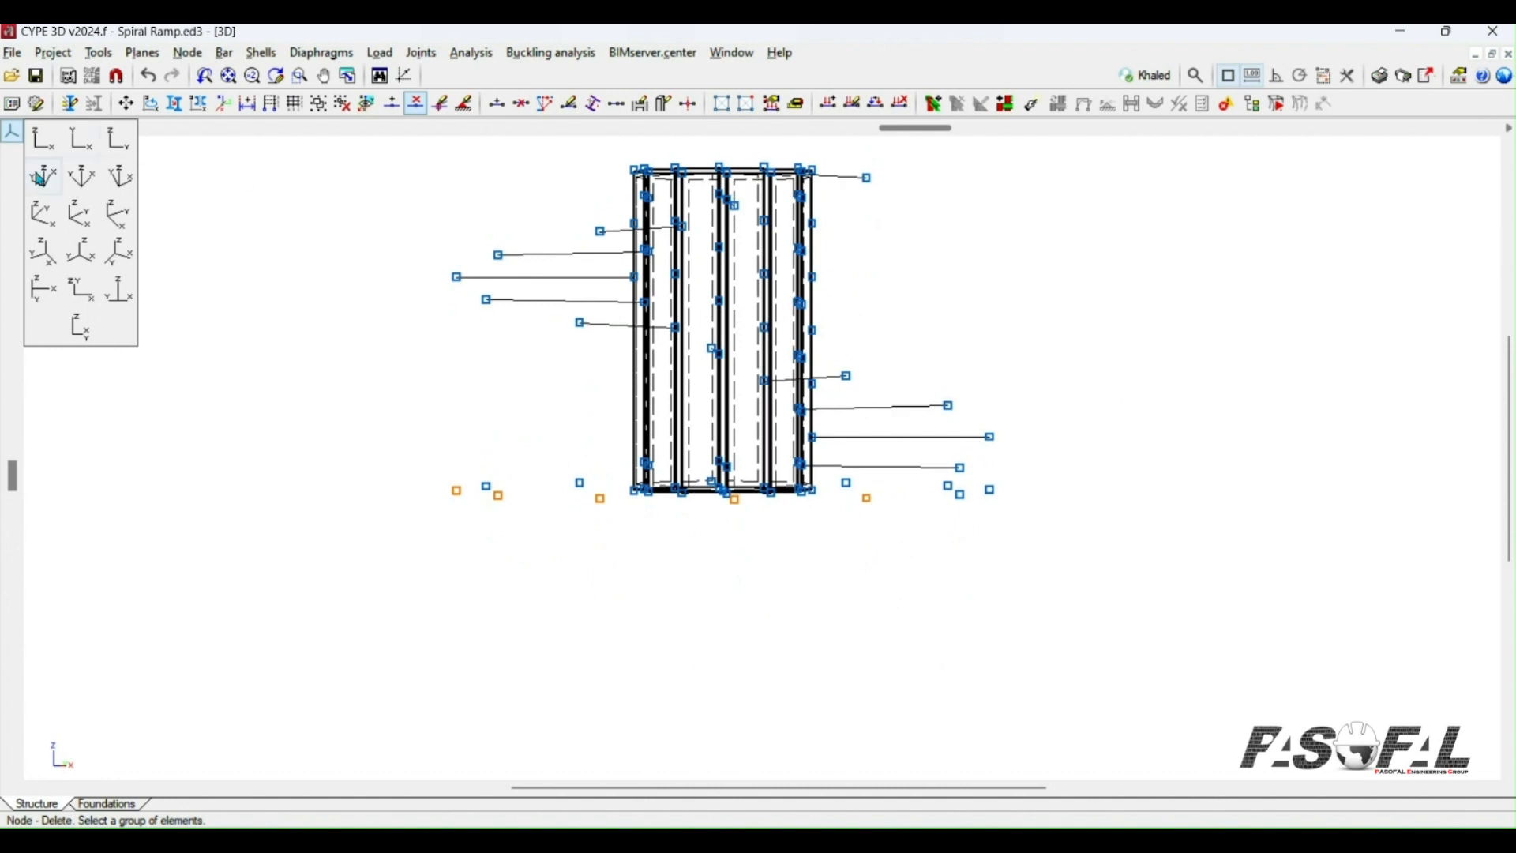
{"action": "left_click", "coordinate": [40, 151]}
{"action": "scroll", "coordinate": [1023, 483], "scroll_direction": "up", "scroll_amount": 1}
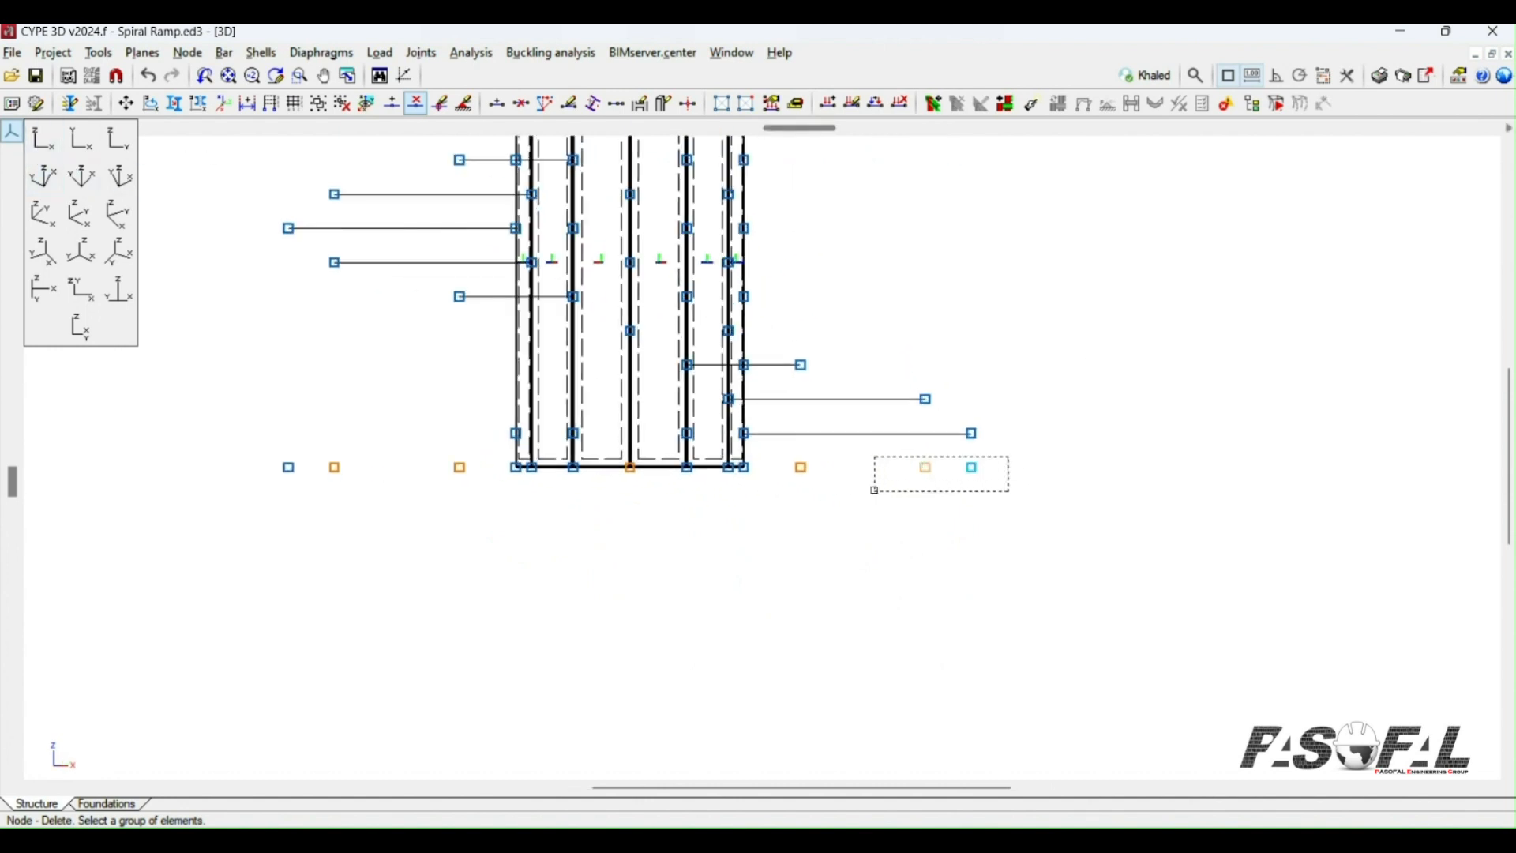
{"action": "right_click", "coordinate": [376, 603]}
{"action": "scroll", "coordinate": [792, 604], "scroll_direction": "down", "scroll_amount": 7}
{"action": "scroll", "coordinate": [842, 533], "scroll_direction": "up", "scroll_amount": 3}
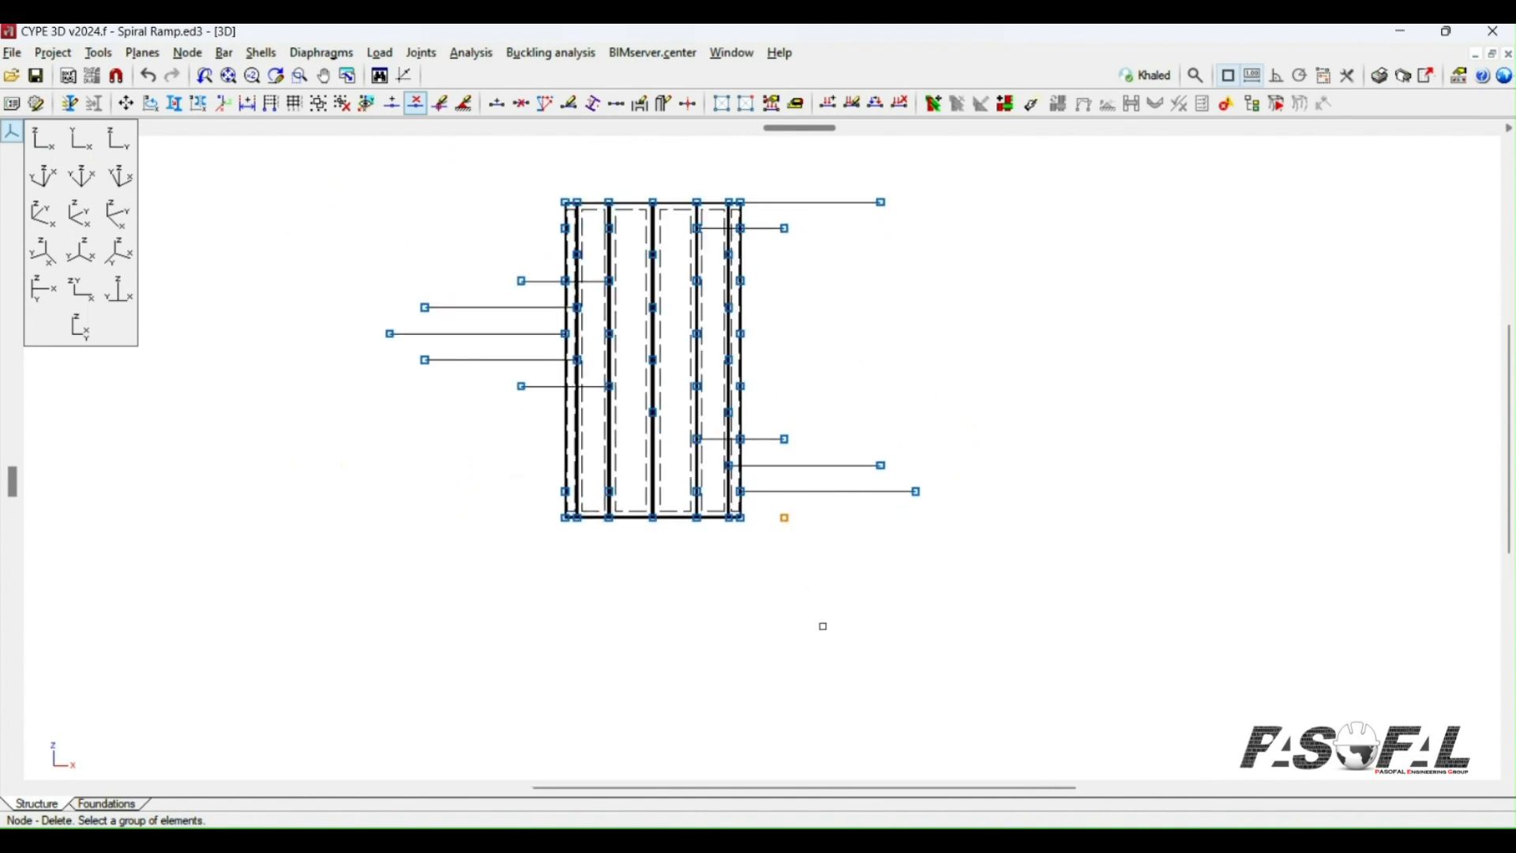
{"action": "middle_click_drag", "start_coordinate": [883, 613], "coordinate": [855, 540], "text": "shift"}
{"action": "middle_click_drag", "start_coordinate": [1018, 539], "coordinate": [404, 339], "text": "shift"}
{"action": "left_click", "coordinate": [79, 214]}
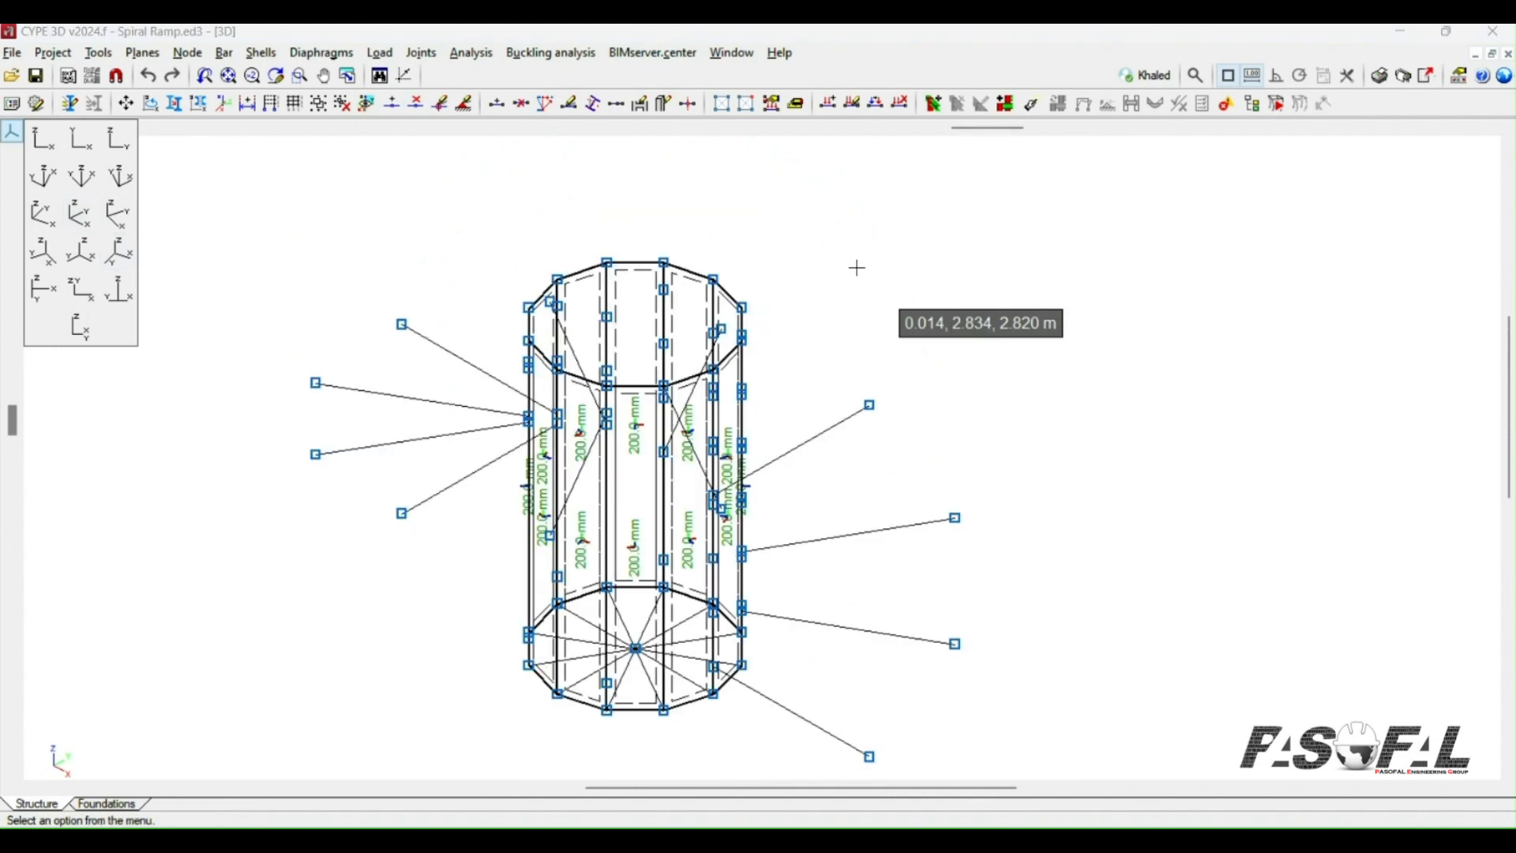
Step: Delete surplus intermediate nodes along the core wall's vertical edges, keeping the corner nodes and the inner ends of the raised radials
{"action": "scroll", "coordinate": [711, 484], "scroll_direction": "up", "scroll_amount": 6}
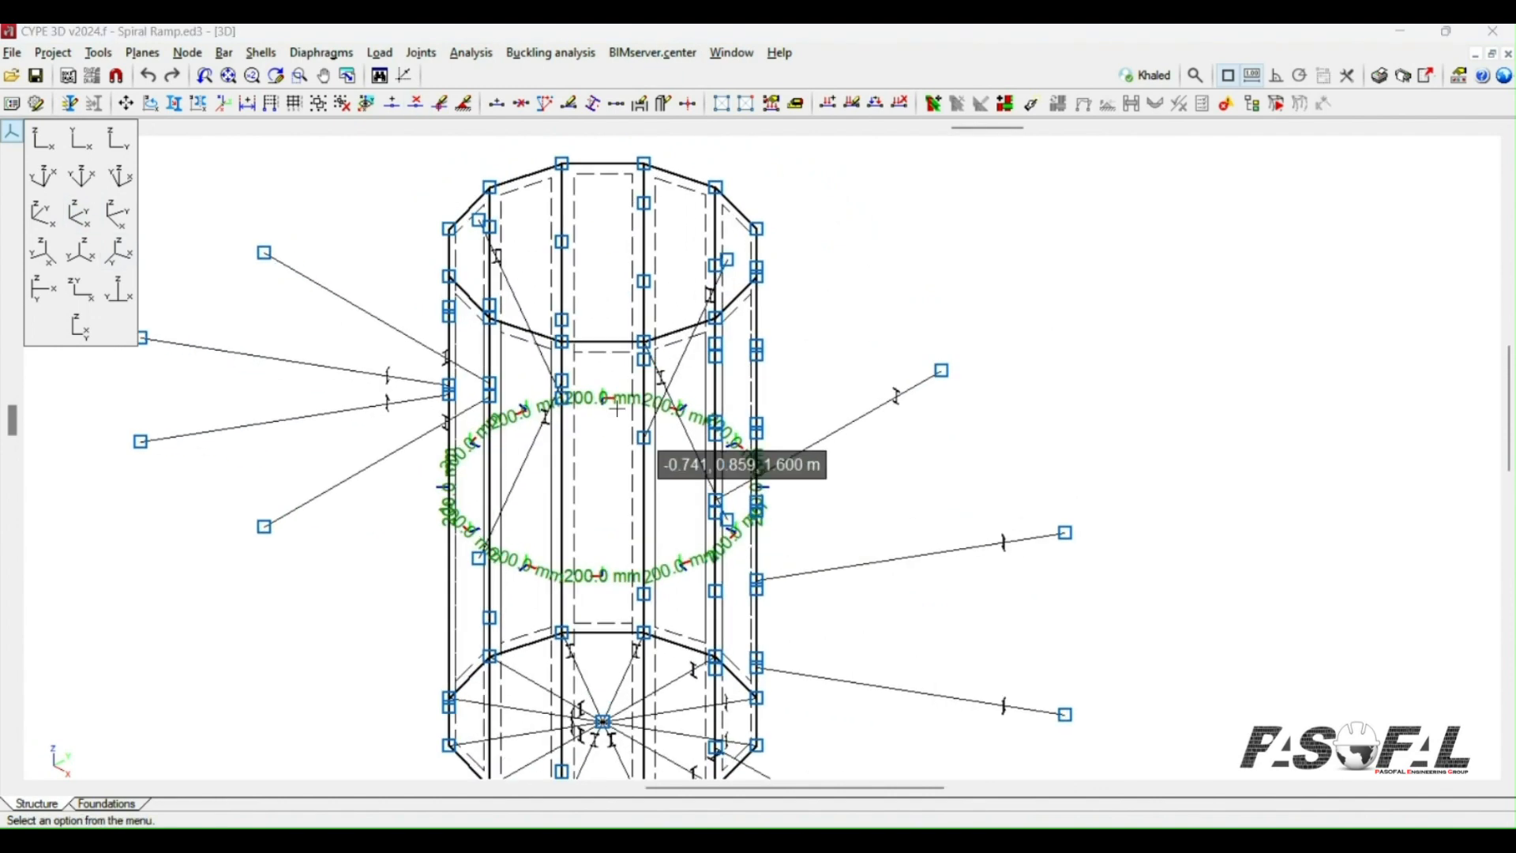
{"action": "left_click", "coordinate": [117, 146]}
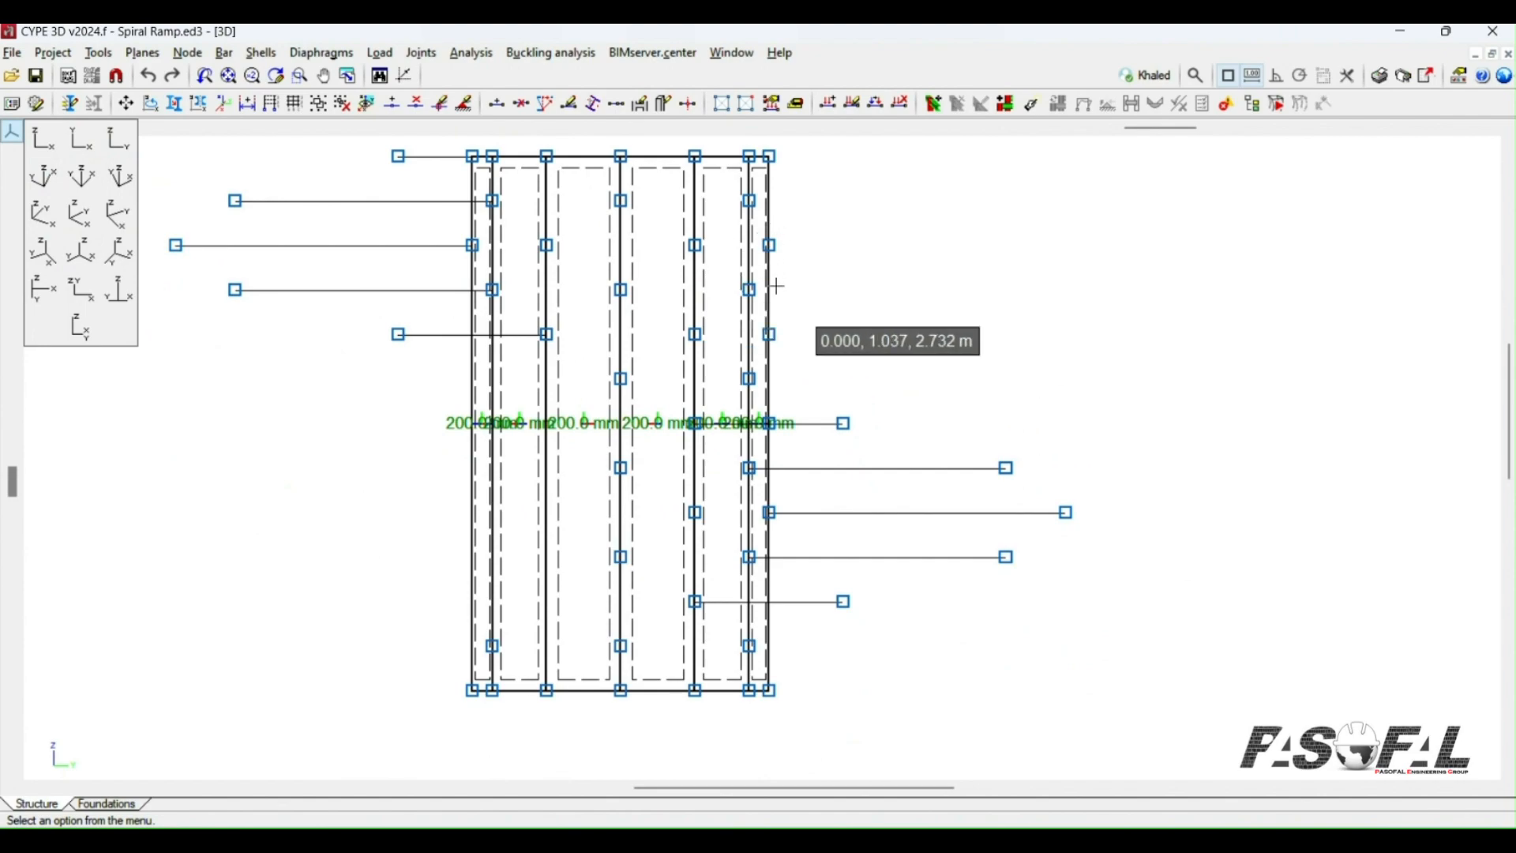
{"action": "middle_click_drag", "start_coordinate": [904, 328], "coordinate": [750, 328]}
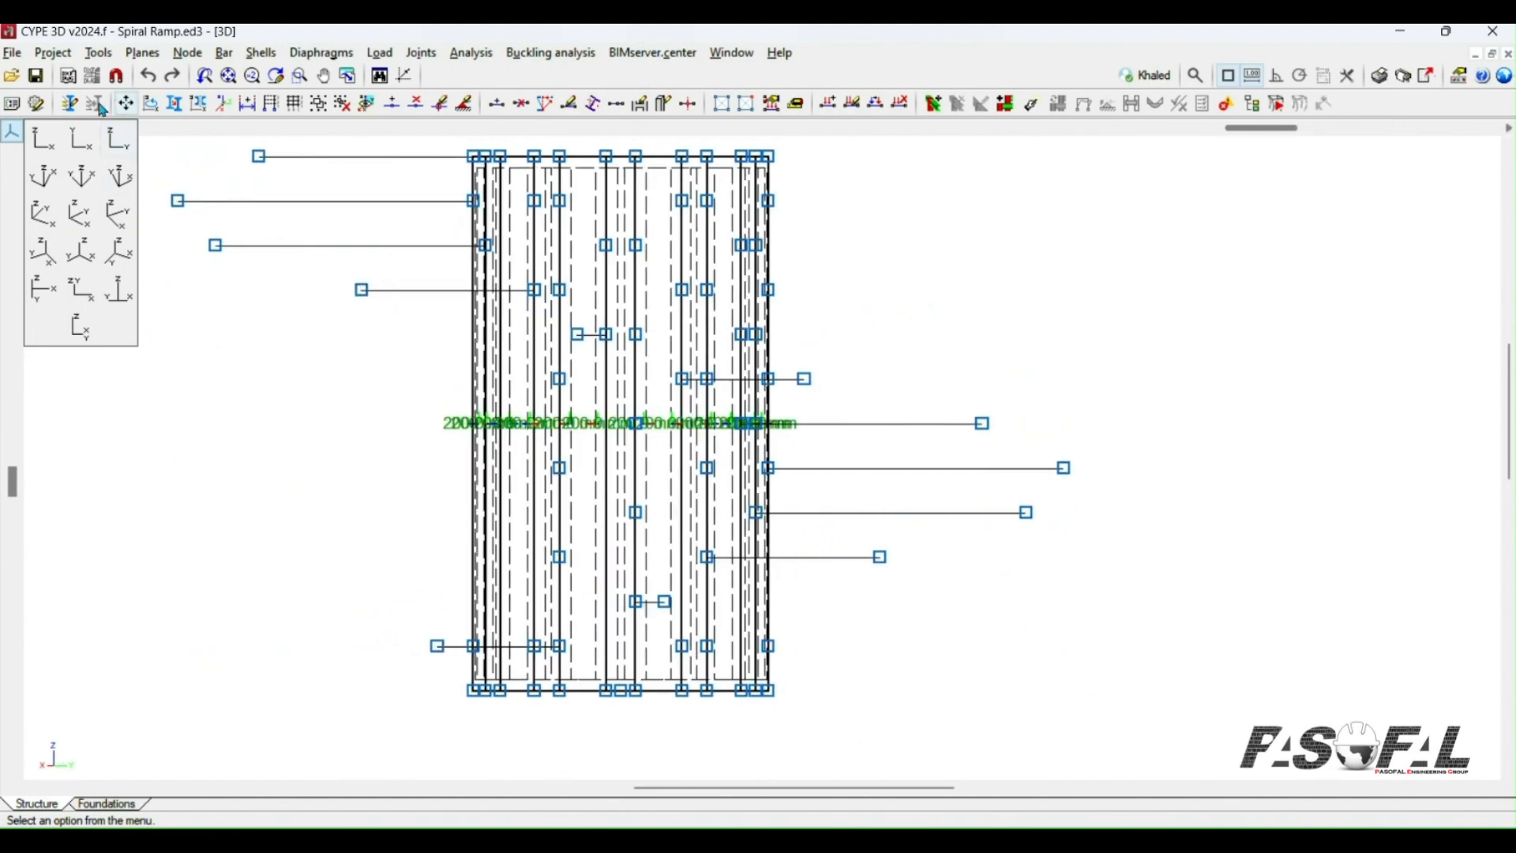
{"action": "left_click", "coordinate": [45, 148]}
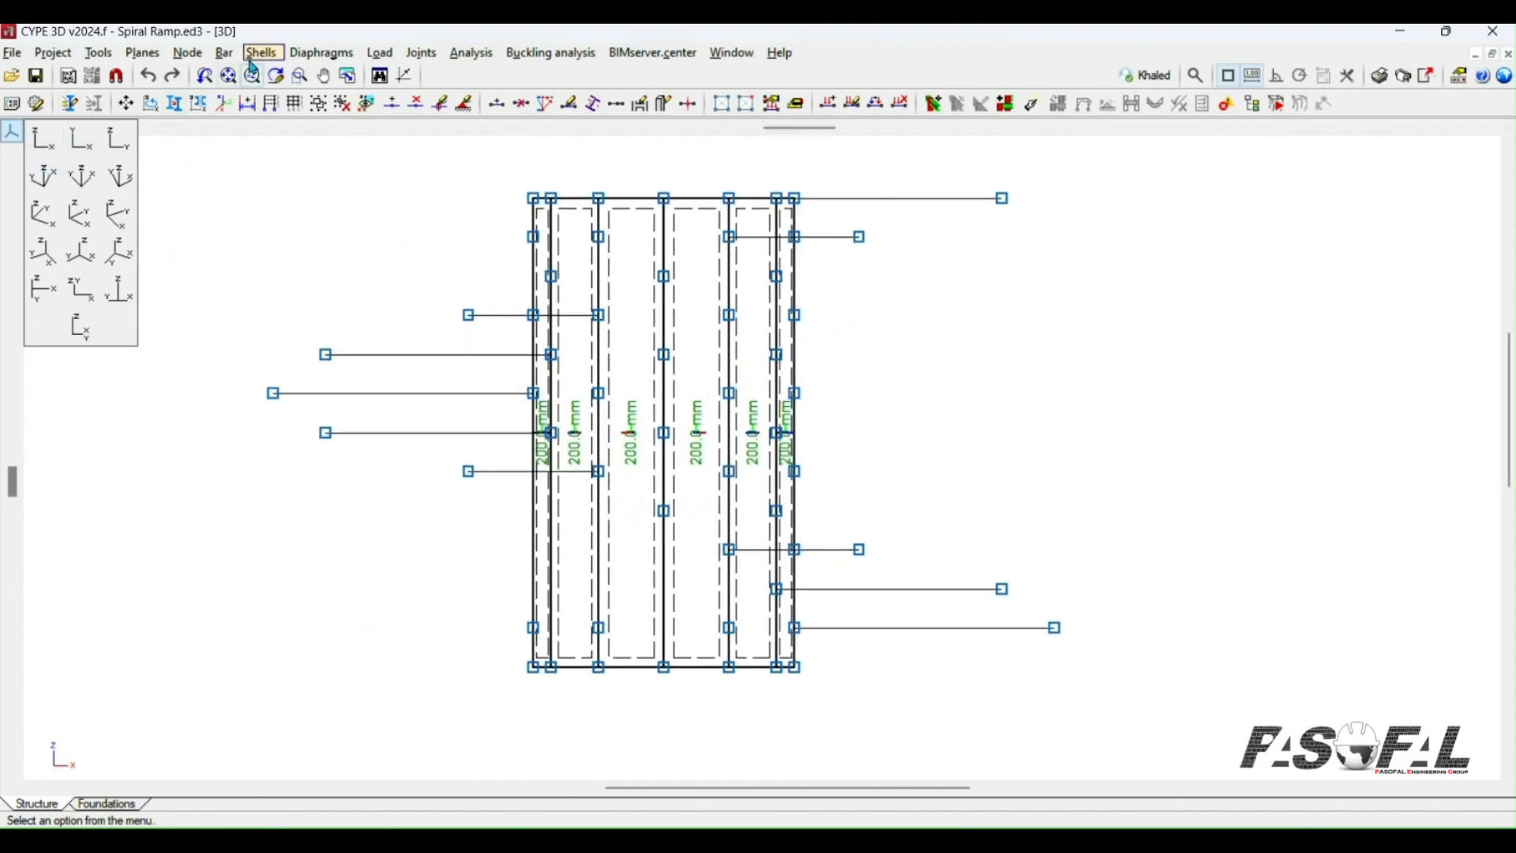
{"action": "left_click", "coordinate": [189, 54]}
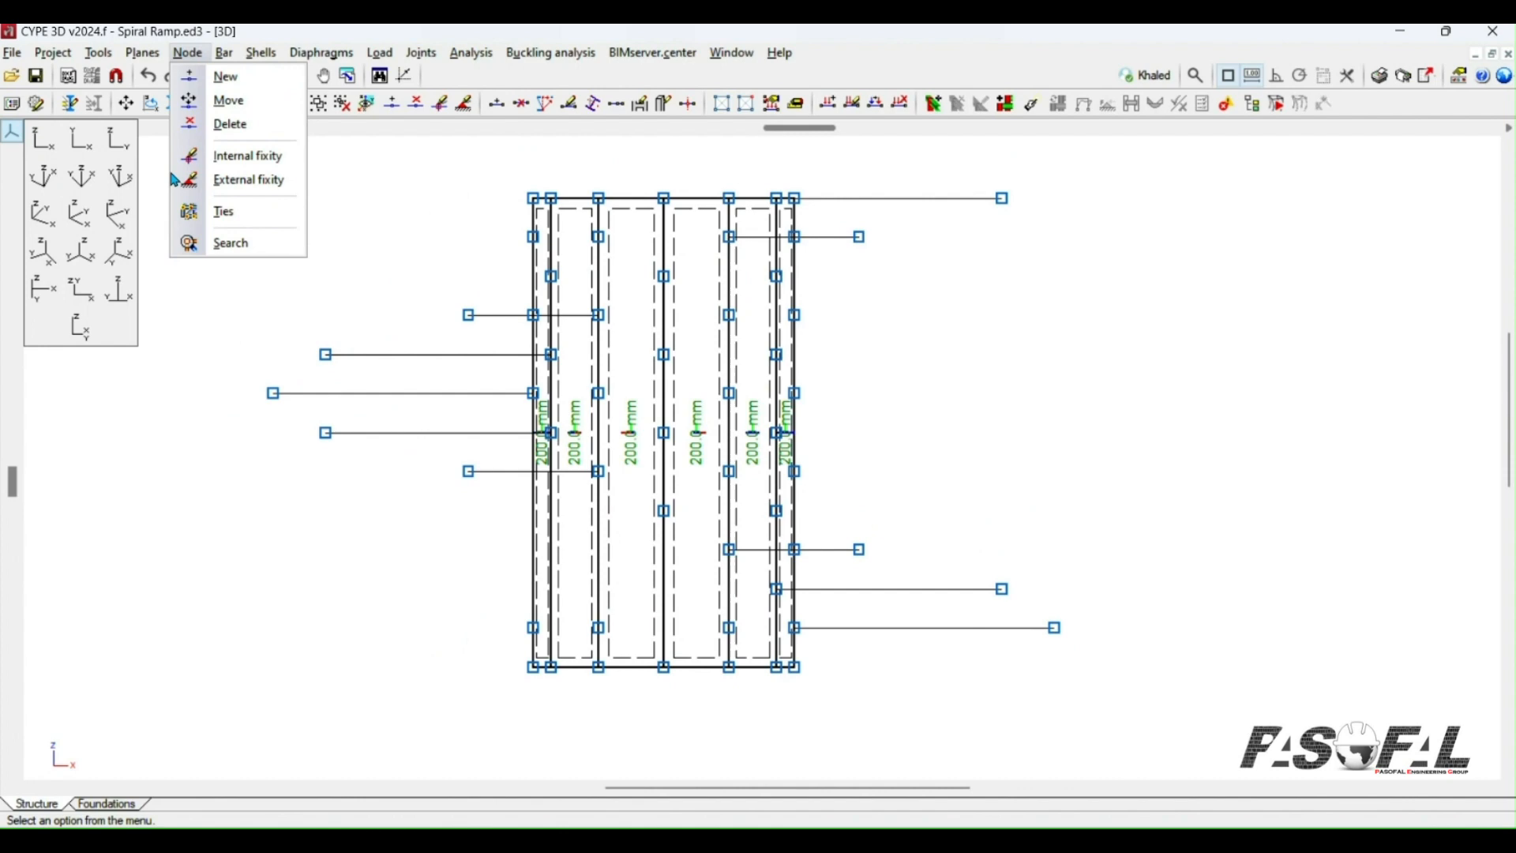
{"action": "left_click", "coordinate": [226, 131]}
{"action": "middle_click_drag", "start_coordinate": [921, 359], "coordinate": [1279, 453], "text": "shift"}
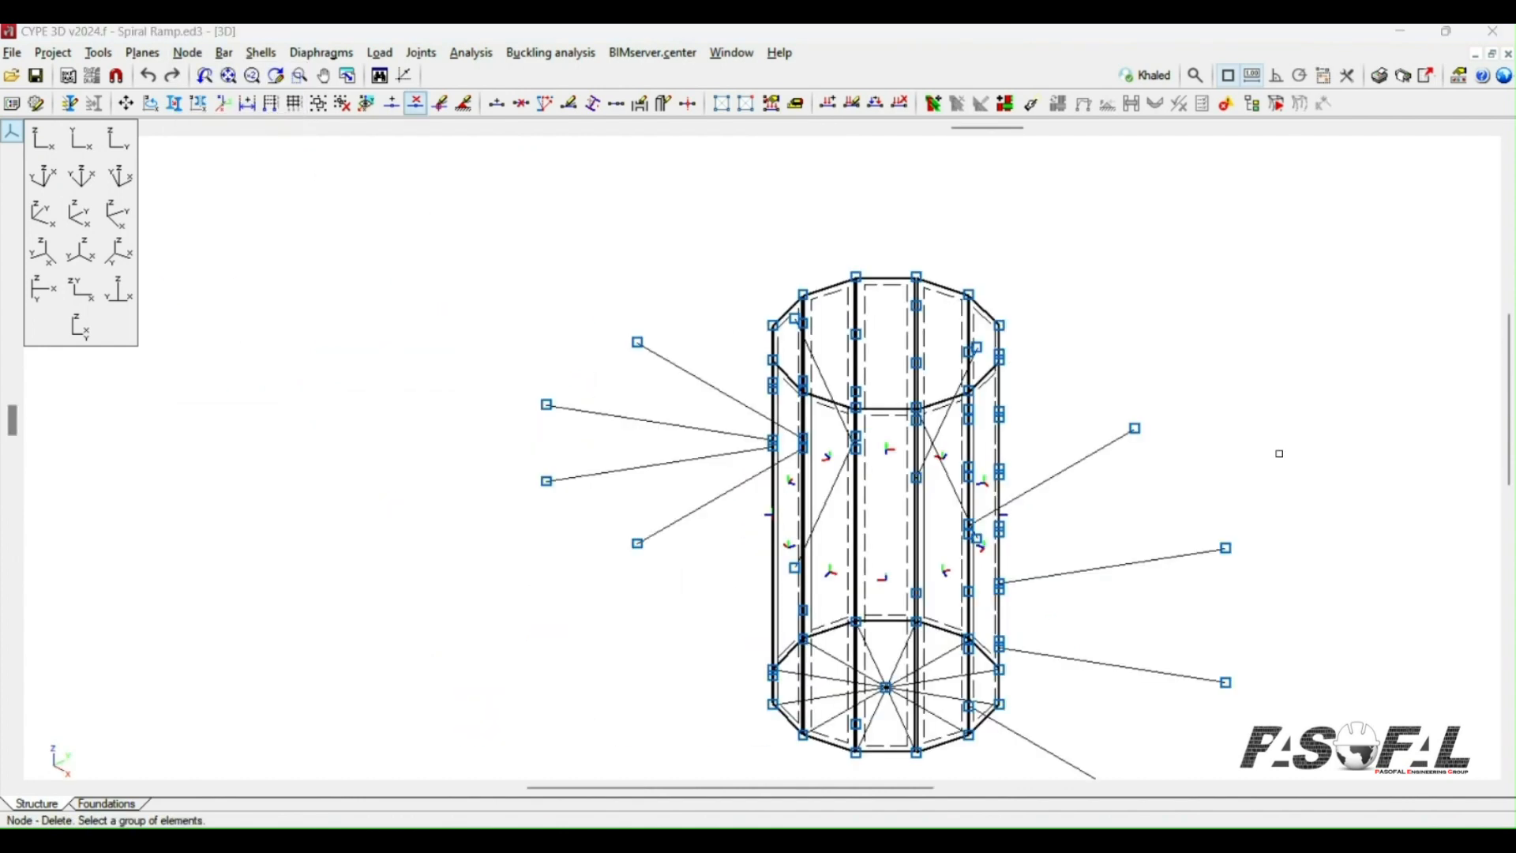
{"action": "scroll", "coordinate": [890, 608], "scroll_direction": "up", "scroll_amount": 2}
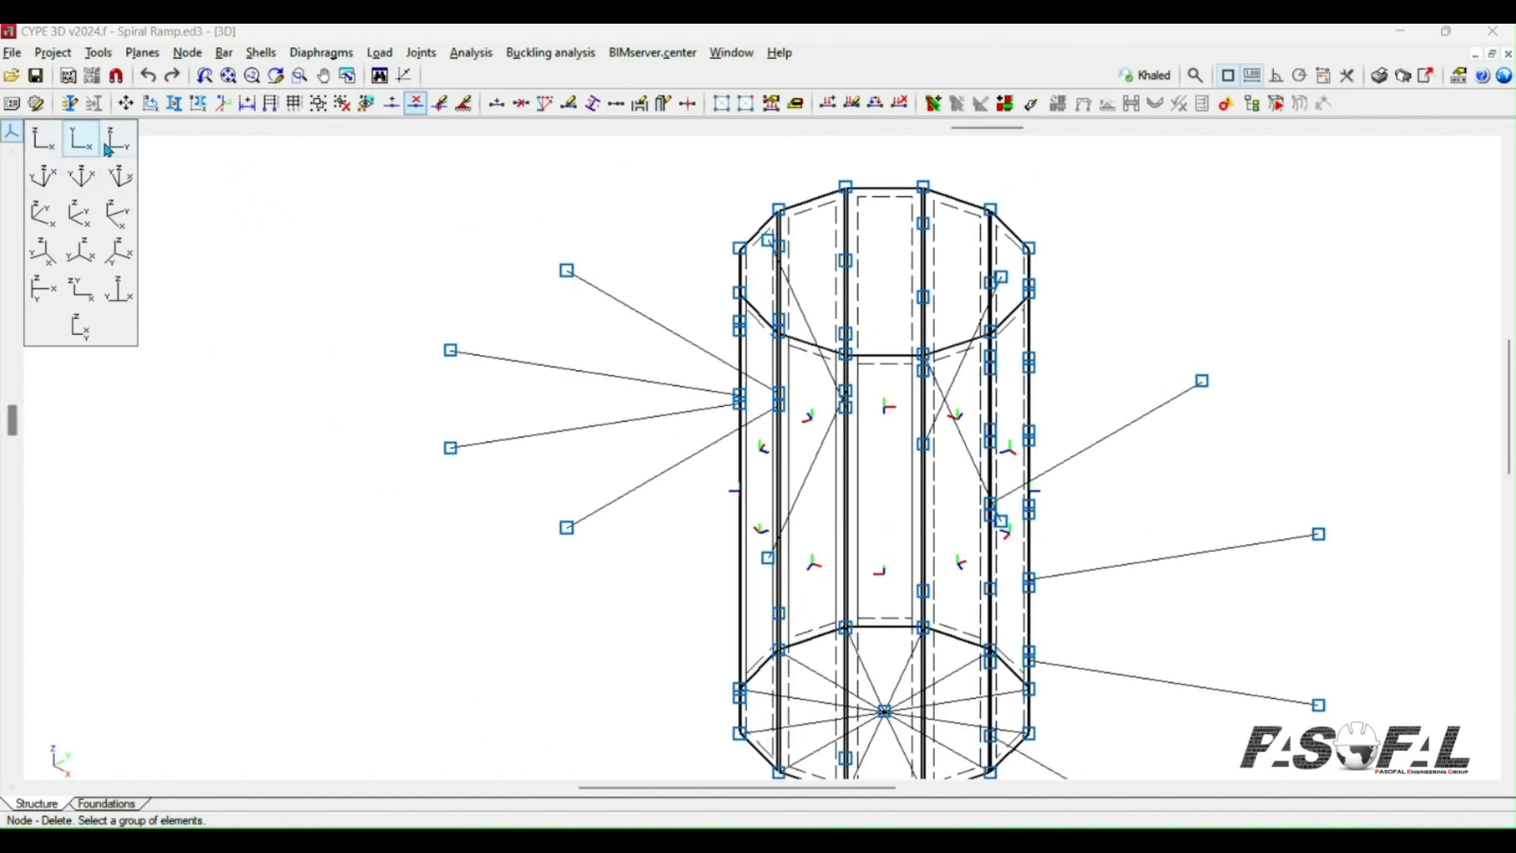
{"action": "left_click", "coordinate": [108, 148]}
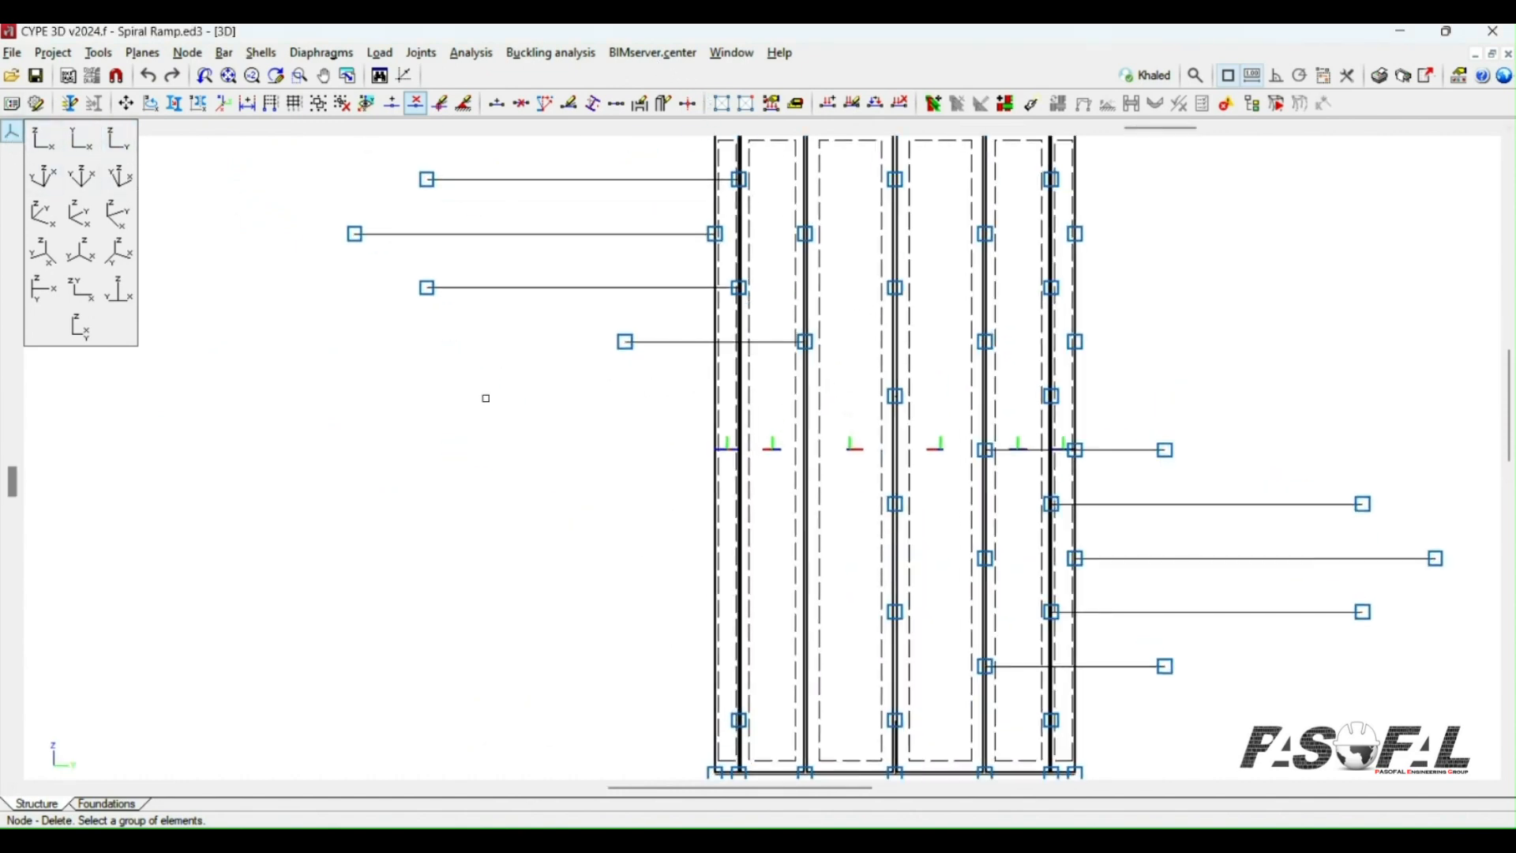
{"action": "scroll", "coordinate": [861, 527], "scroll_direction": "down", "scroll_amount": 3}
{"action": "middle_click_drag", "start_coordinate": [879, 491], "coordinate": [566, 532], "text": "shift"}
{"action": "scroll", "coordinate": [799, 420], "scroll_direction": "up", "scroll_amount": 3}
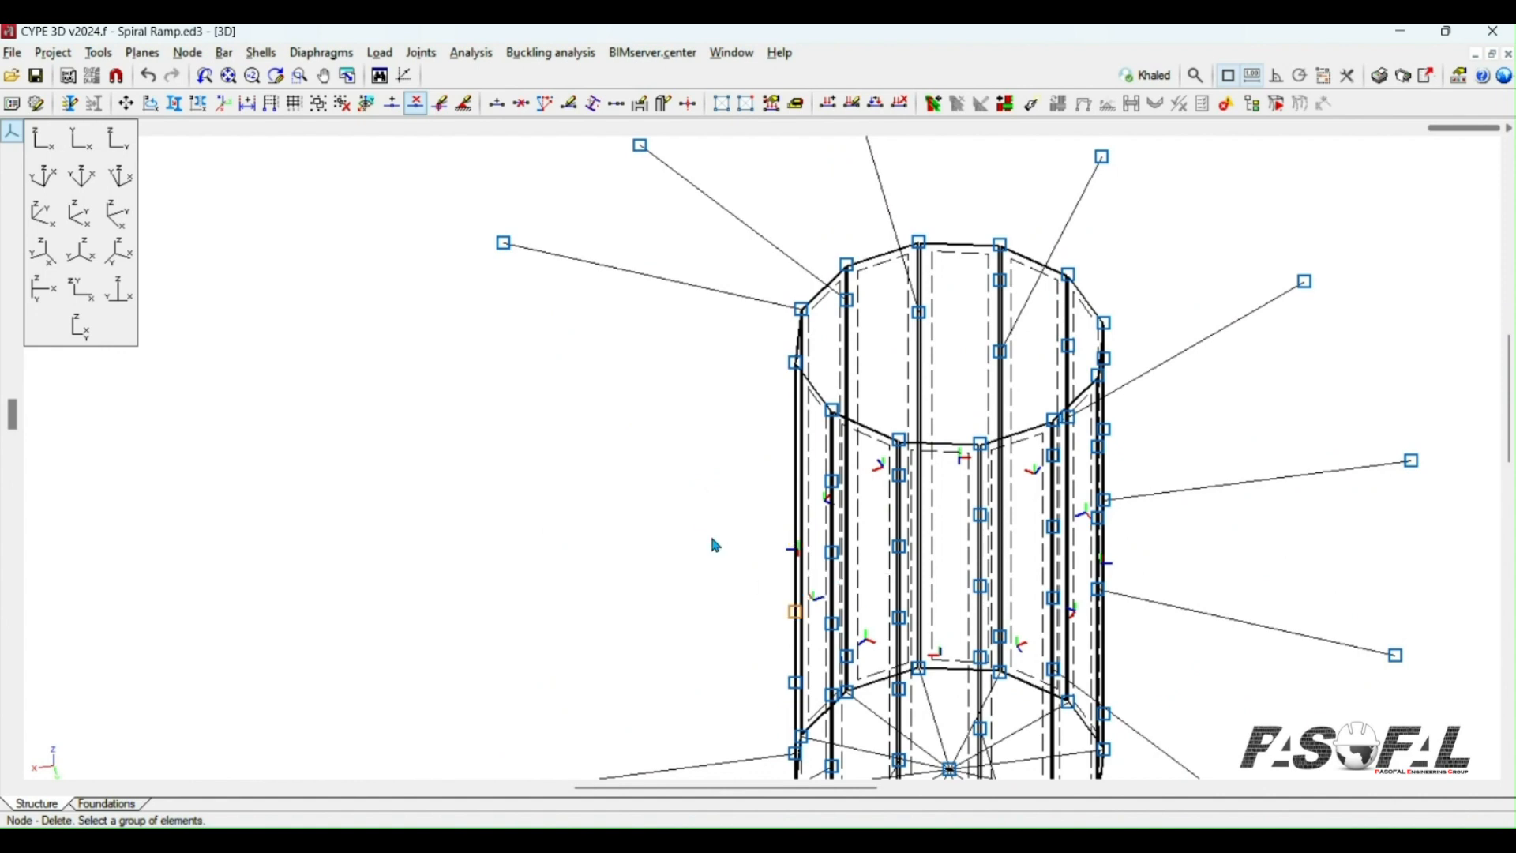
{"action": "scroll", "coordinate": [703, 553], "scroll_direction": "down", "scroll_amount": 2}
{"action": "middle_click_drag", "start_coordinate": [707, 501], "coordinate": [847, 539], "text": "shift"}
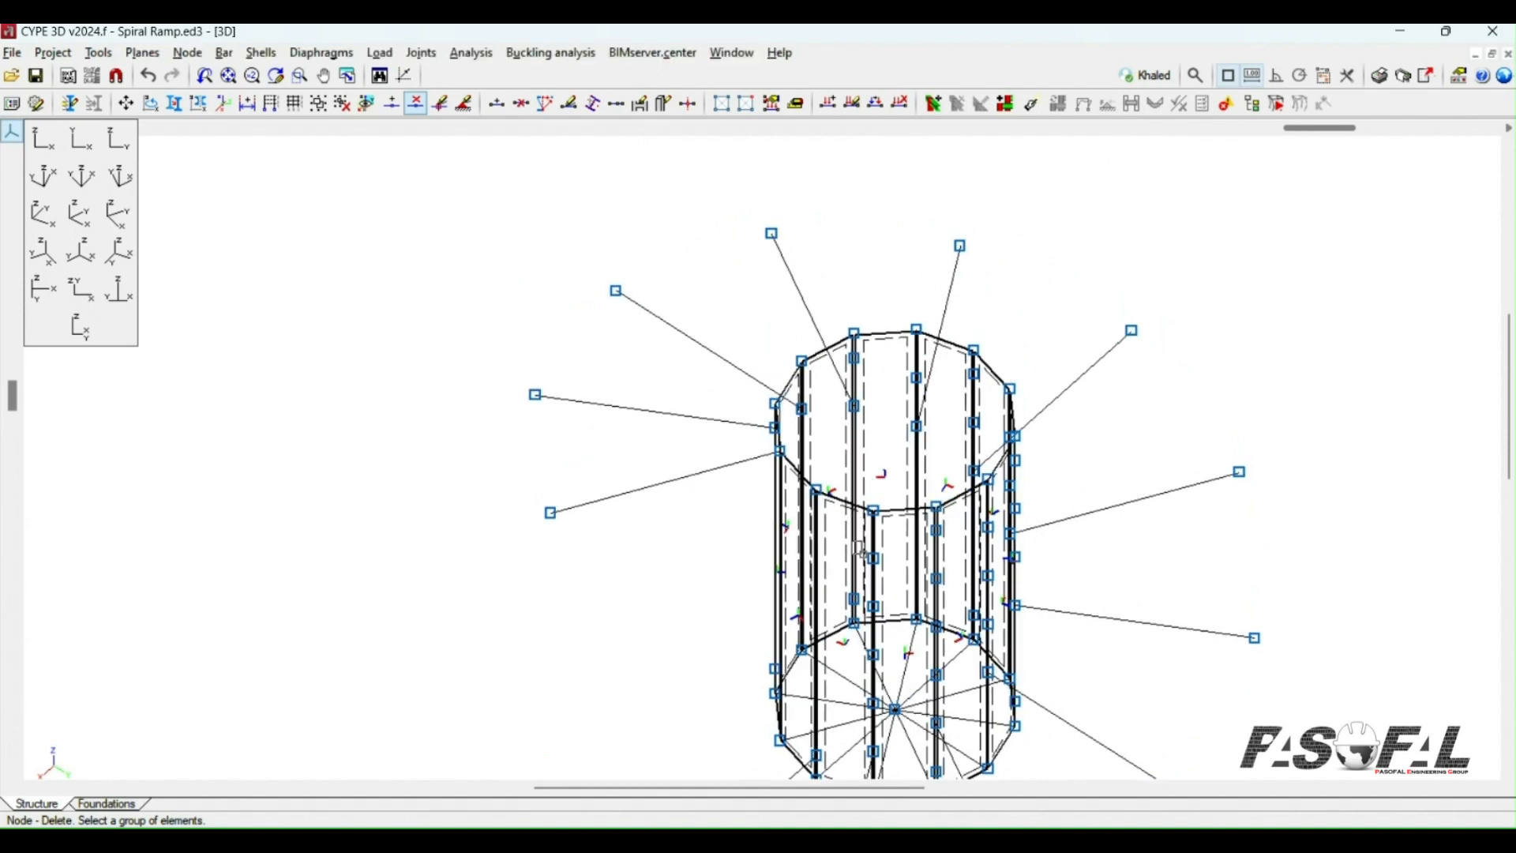
Step: Try to delete the intermediate nodes along one vertical edge of the core wall, and undo the deletion
{"action": "left_click", "coordinate": [874, 606]}
{"action": "left_click", "coordinate": [874, 655]}
{"action": "right_click", "coordinate": [1395, 529]}
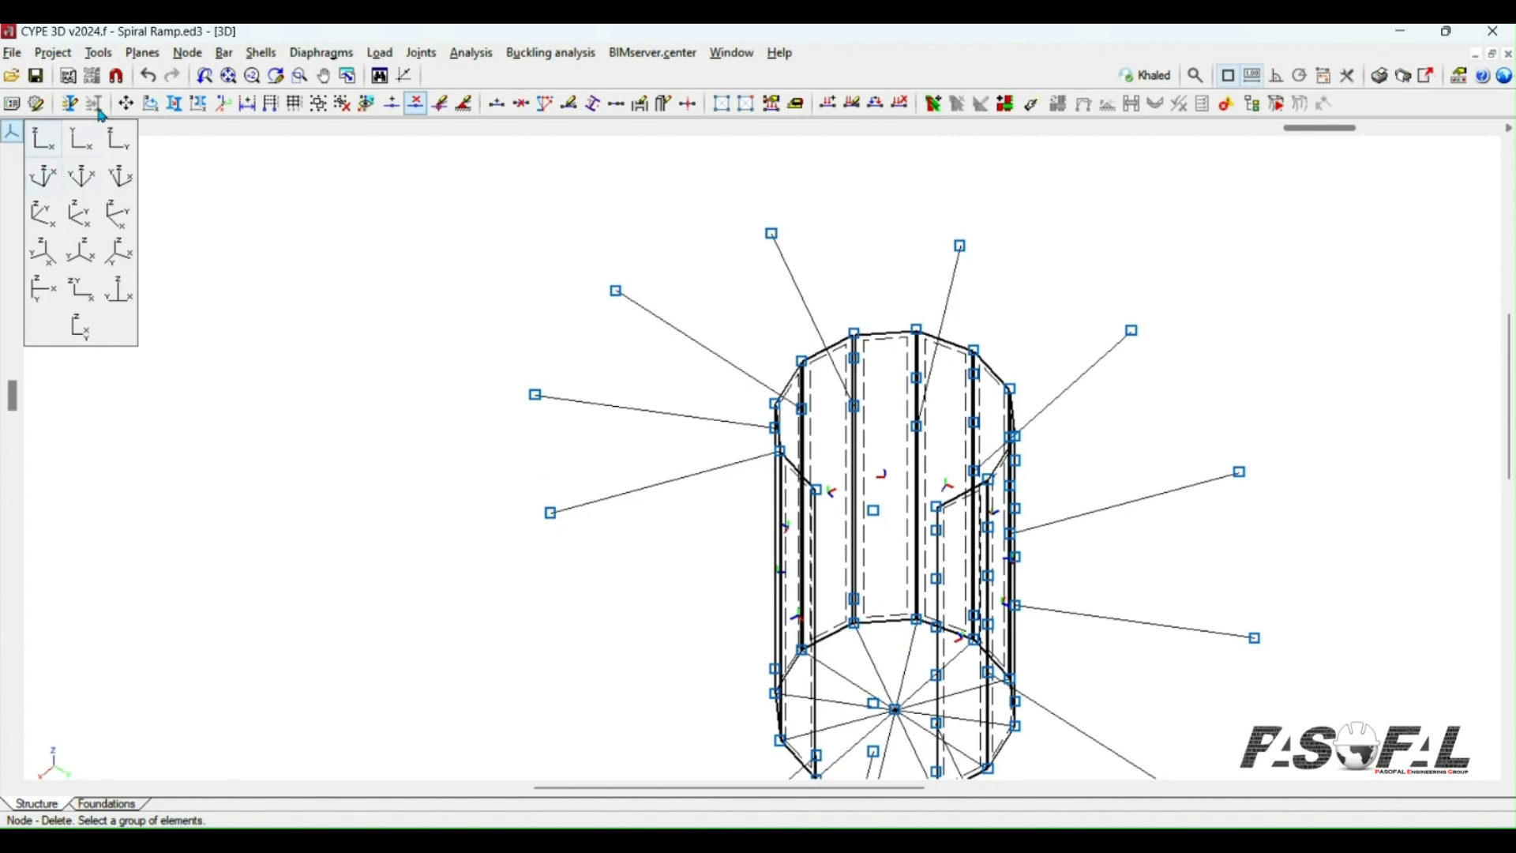
{"action": "left_click", "coordinate": [148, 76]}
Step: Delete the surplus intermediate nodes on the remaining vertical edges of the core, including the one at (-0.866, 0.5, 2.4)
{"action": "scroll", "coordinate": [876, 604], "scroll_direction": "up", "scroll_amount": 1}
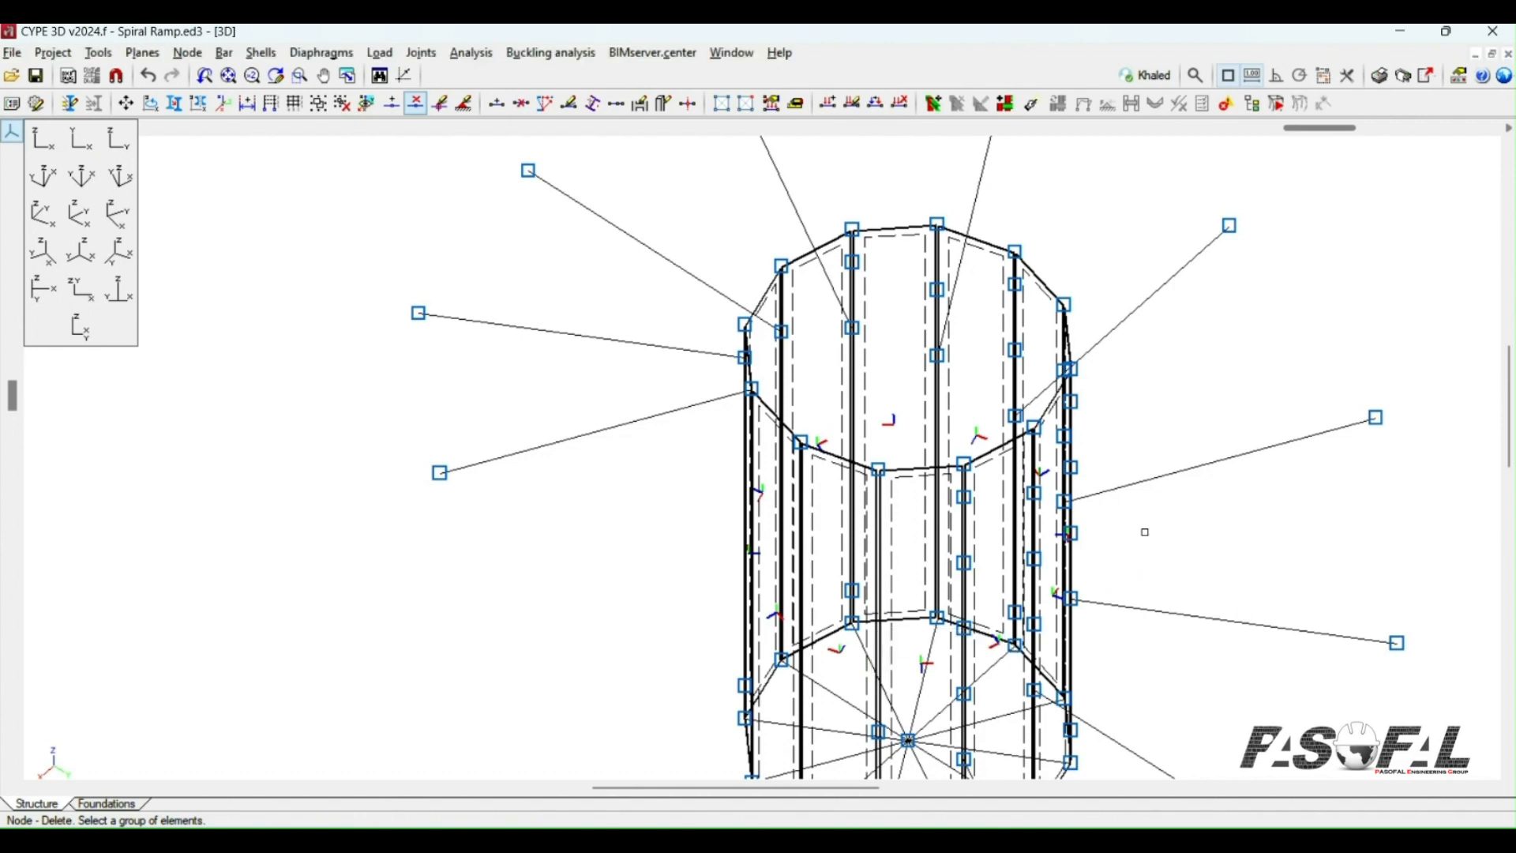
{"action": "scroll", "coordinate": [1000, 488], "scroll_direction": "down", "scroll_amount": 2}
{"action": "middle_click_drag", "start_coordinate": [1000, 488], "coordinate": [979, 592], "text": "shift"}
{"action": "scroll", "coordinate": [1011, 596], "scroll_direction": "up", "scroll_amount": 2}
{"action": "middle_click_drag", "start_coordinate": [995, 421], "coordinate": [900, 458], "text": "shift"}
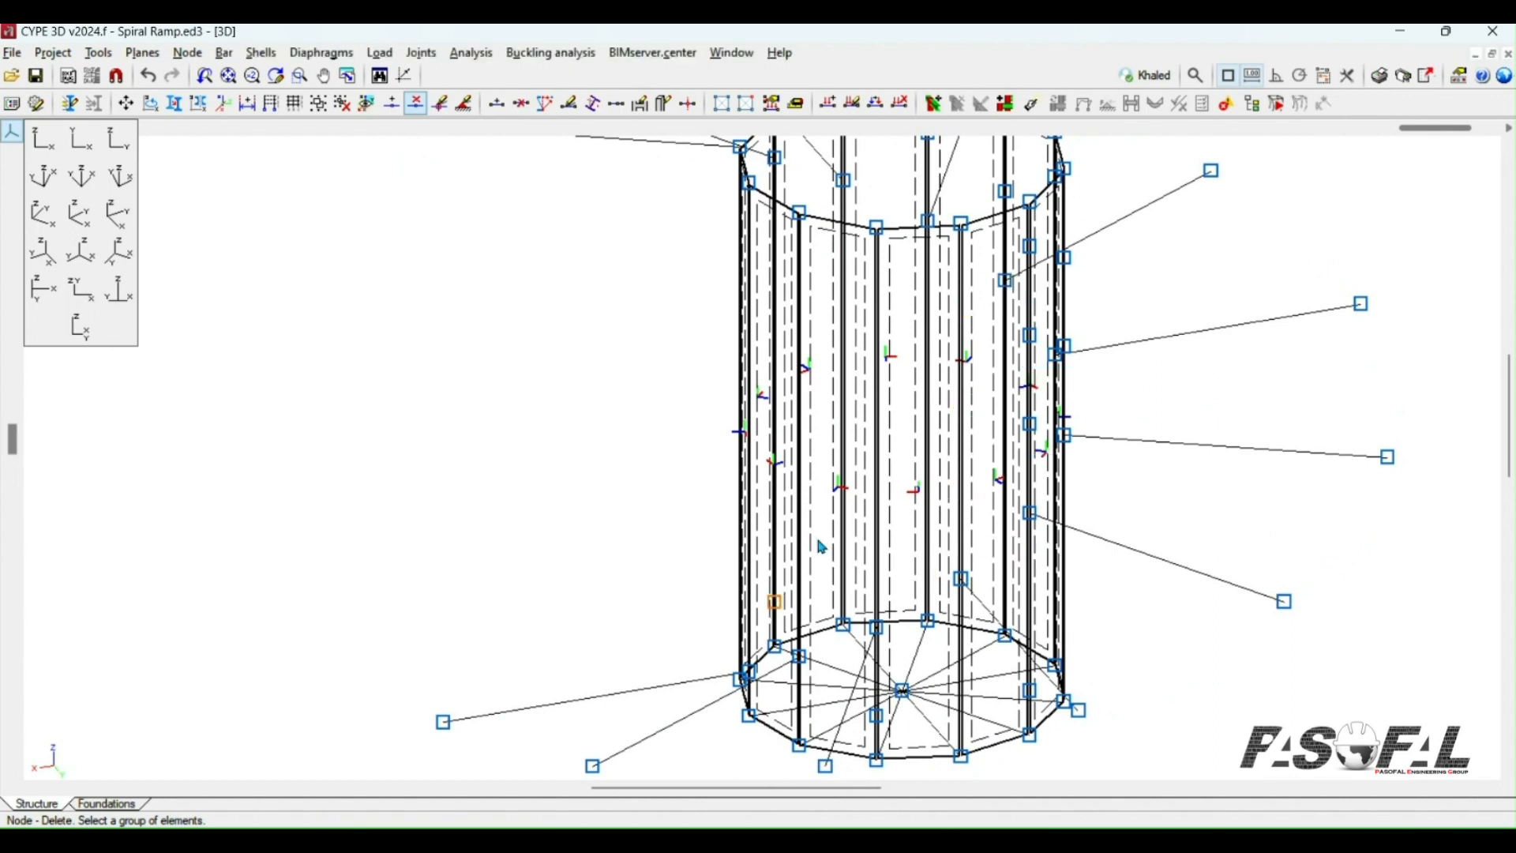
{"action": "middle_click_drag", "start_coordinate": [822, 547], "coordinate": [909, 453], "text": "shift"}
{"action": "left_click", "coordinate": [973, 311]}
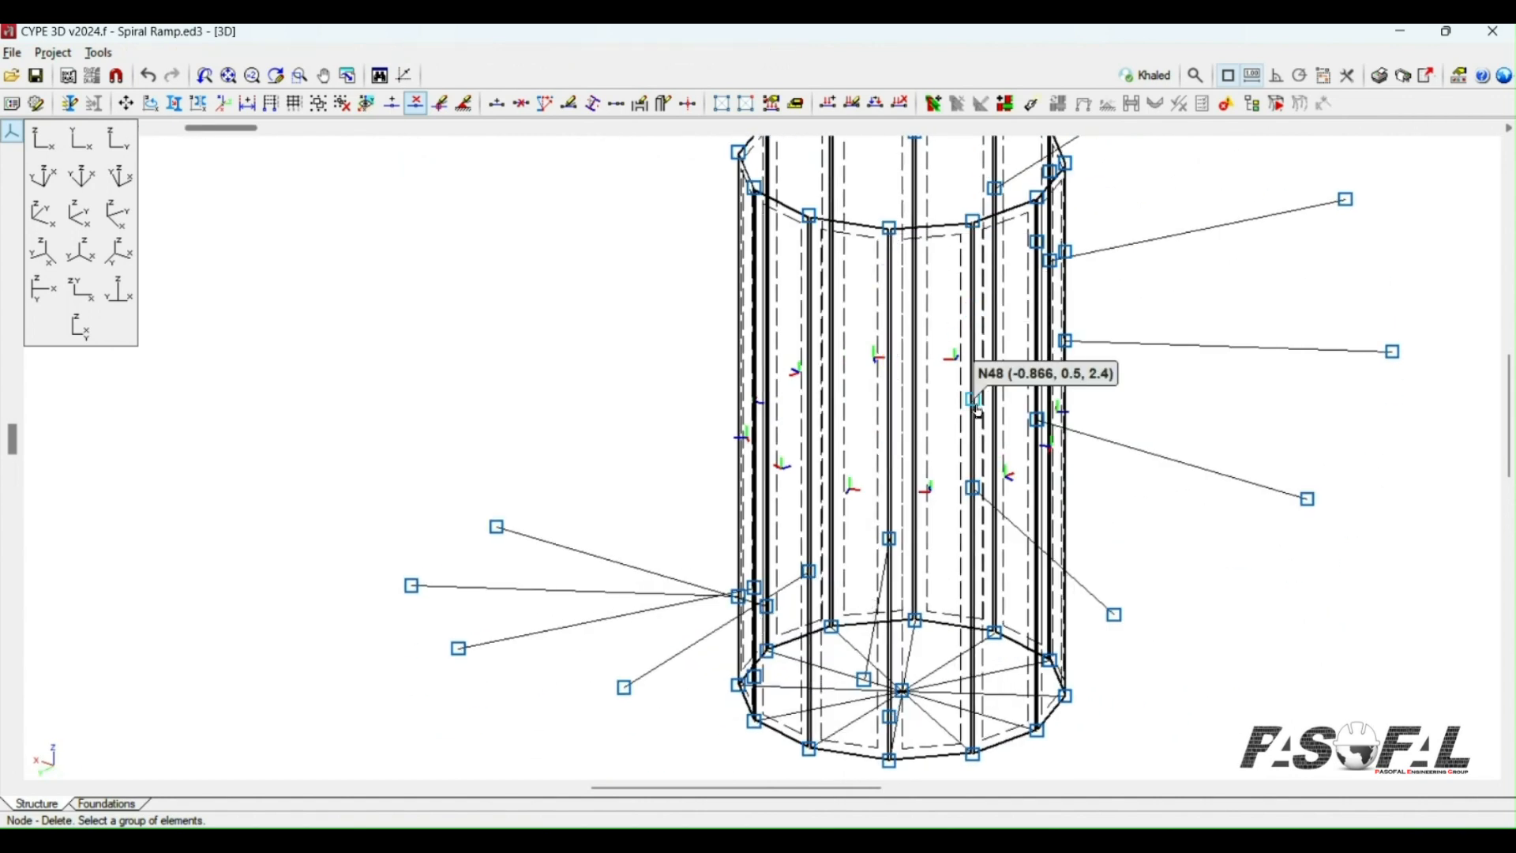
{"action": "left_click", "coordinate": [972, 400]}
{"action": "scroll", "coordinate": [951, 509], "scroll_direction": "down", "scroll_amount": 2}
{"action": "middle_click_drag", "start_coordinate": [951, 510], "coordinate": [877, 505], "text": "shift"}
{"action": "middle_click_drag", "start_coordinate": [1156, 531], "coordinate": [1050, 552], "text": "shift"}
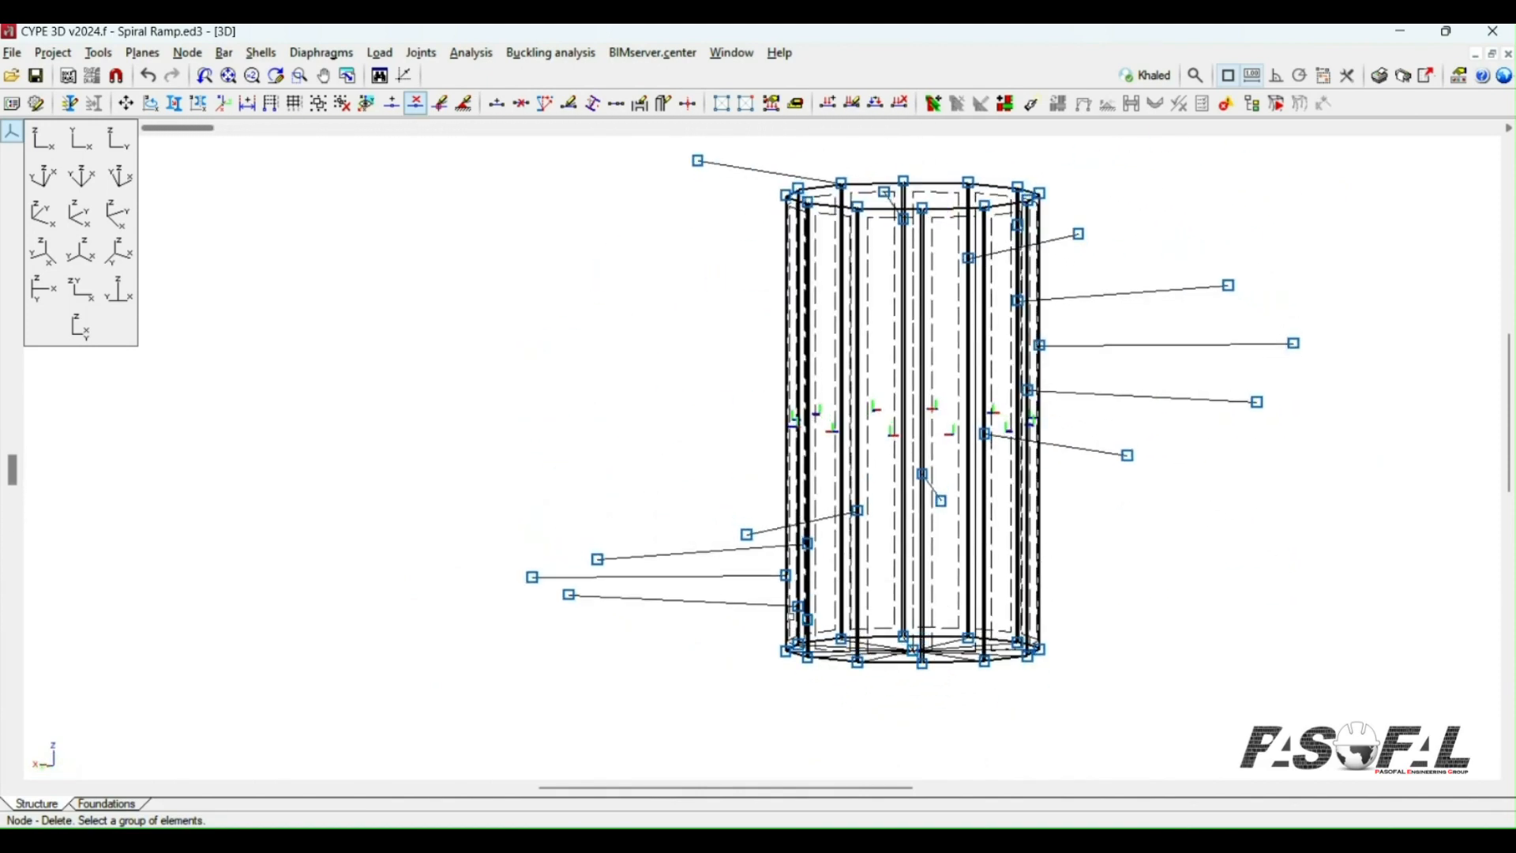
Step: Delete the last surplus node near the core's base and the base centre node together with its radial bars
{"action": "scroll", "coordinate": [822, 630], "scroll_direction": "up", "scroll_amount": 3}
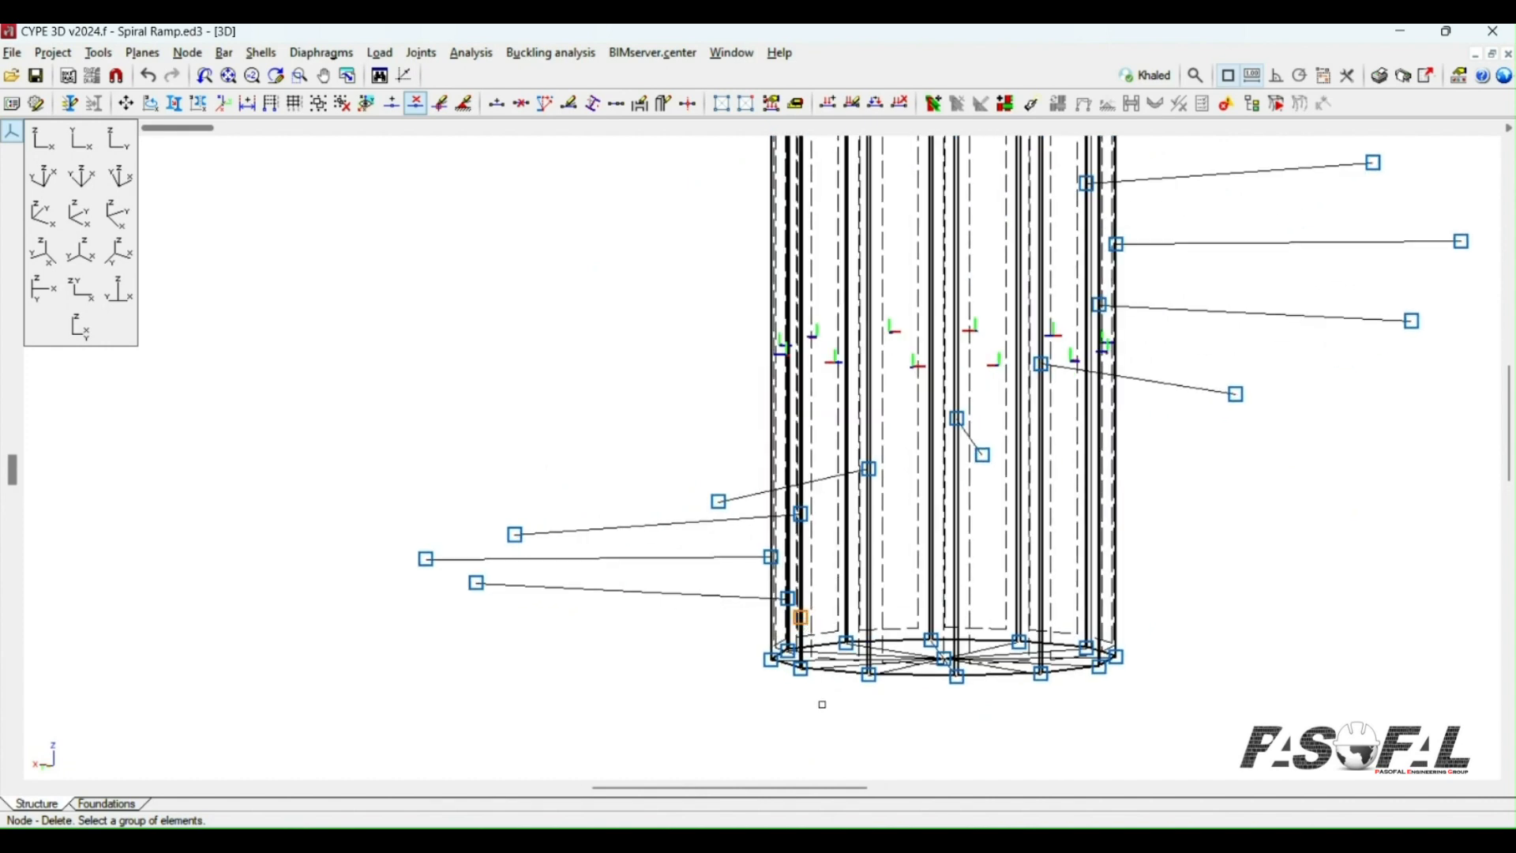
{"action": "scroll", "coordinate": [916, 665], "scroll_direction": "up", "scroll_amount": 3}
{"action": "scroll", "coordinate": [933, 635], "scroll_direction": "down", "scroll_amount": 5}
{"action": "scroll", "coordinate": [958, 689], "scroll_direction": "up", "scroll_amount": 7}
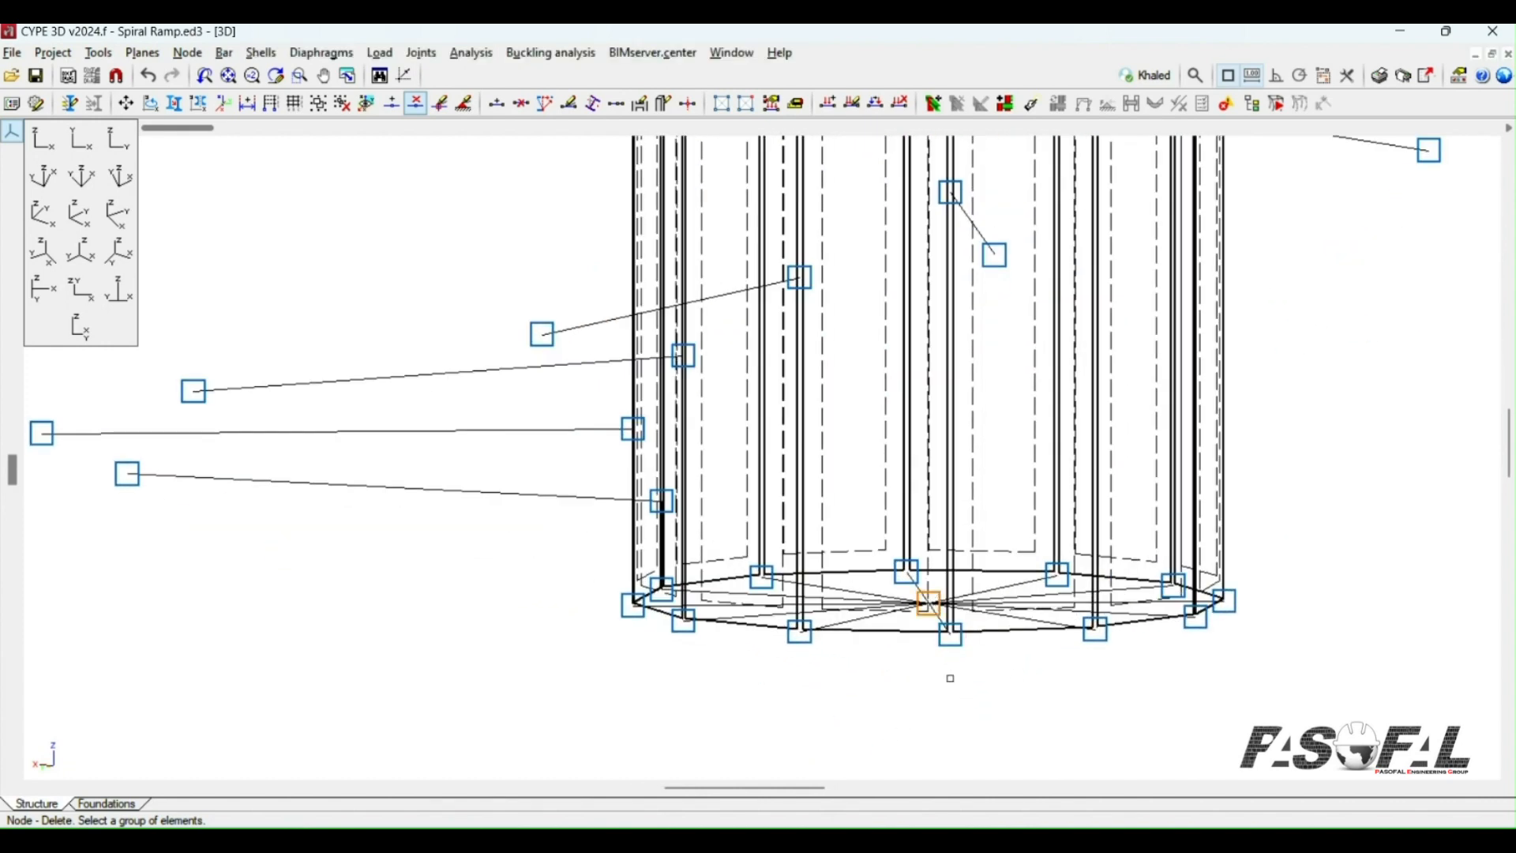
{"action": "middle_click_drag", "start_coordinate": [1078, 733], "coordinate": [1056, 792], "text": "shift"}
{"action": "scroll", "coordinate": [1033, 568], "scroll_direction": "down", "scroll_amount": 3}
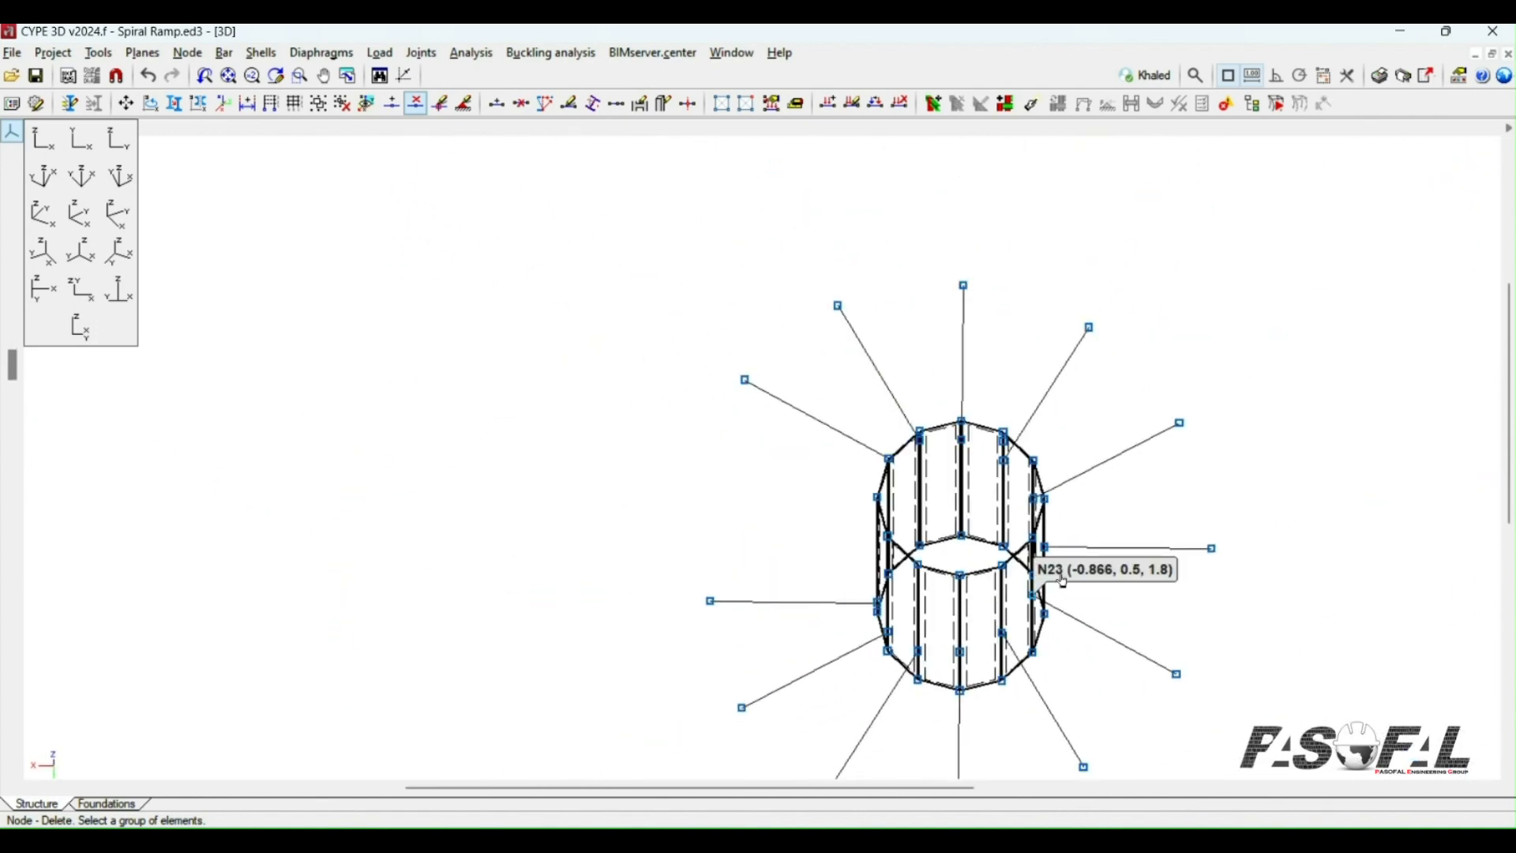
{"action": "left_click", "coordinate": [69, 231]}
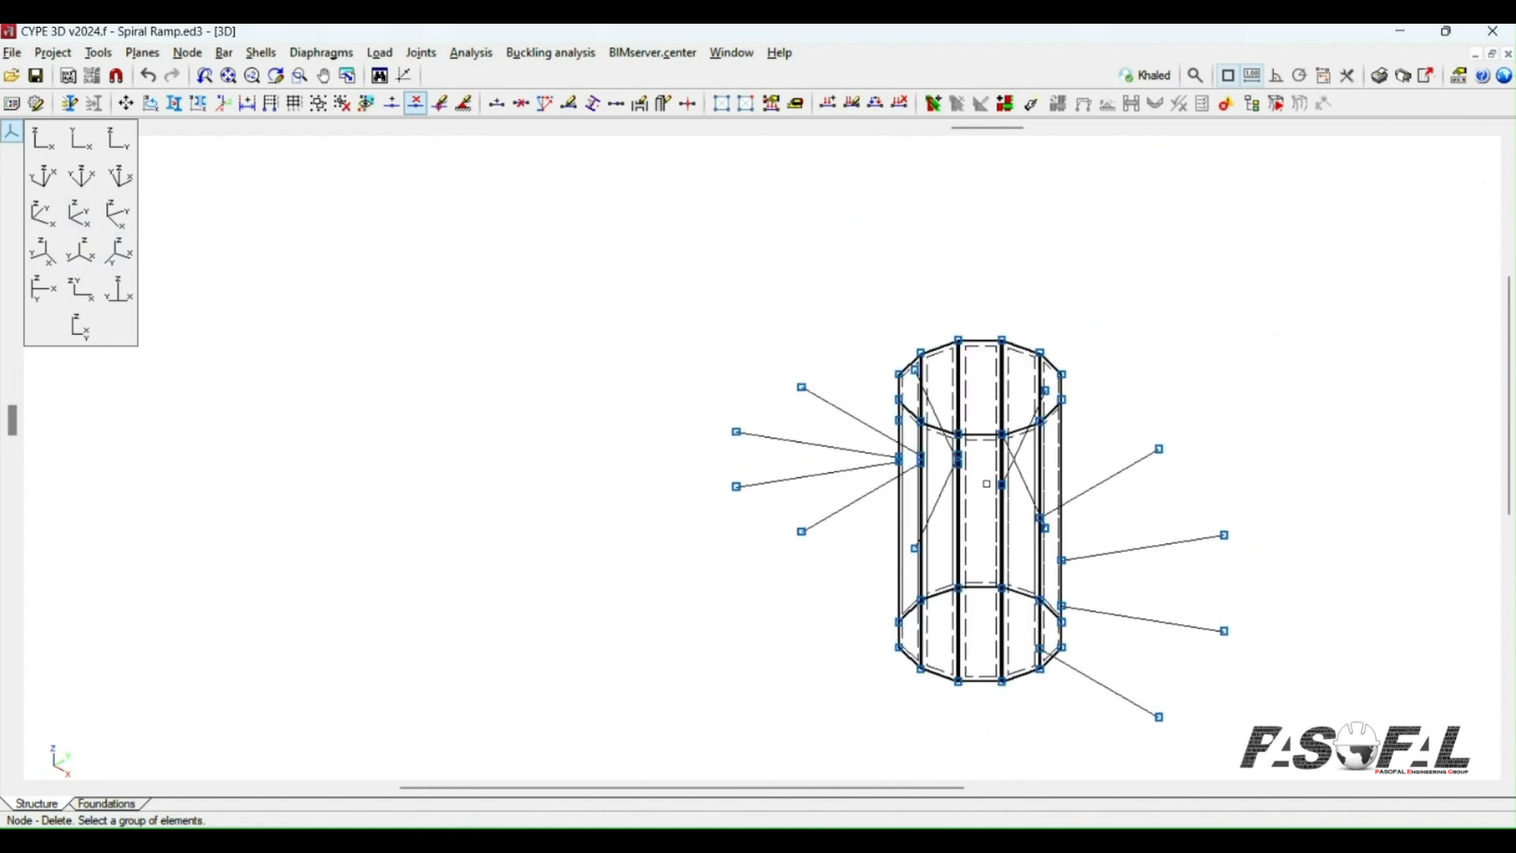
{"action": "left_click", "coordinate": [237, 79]}
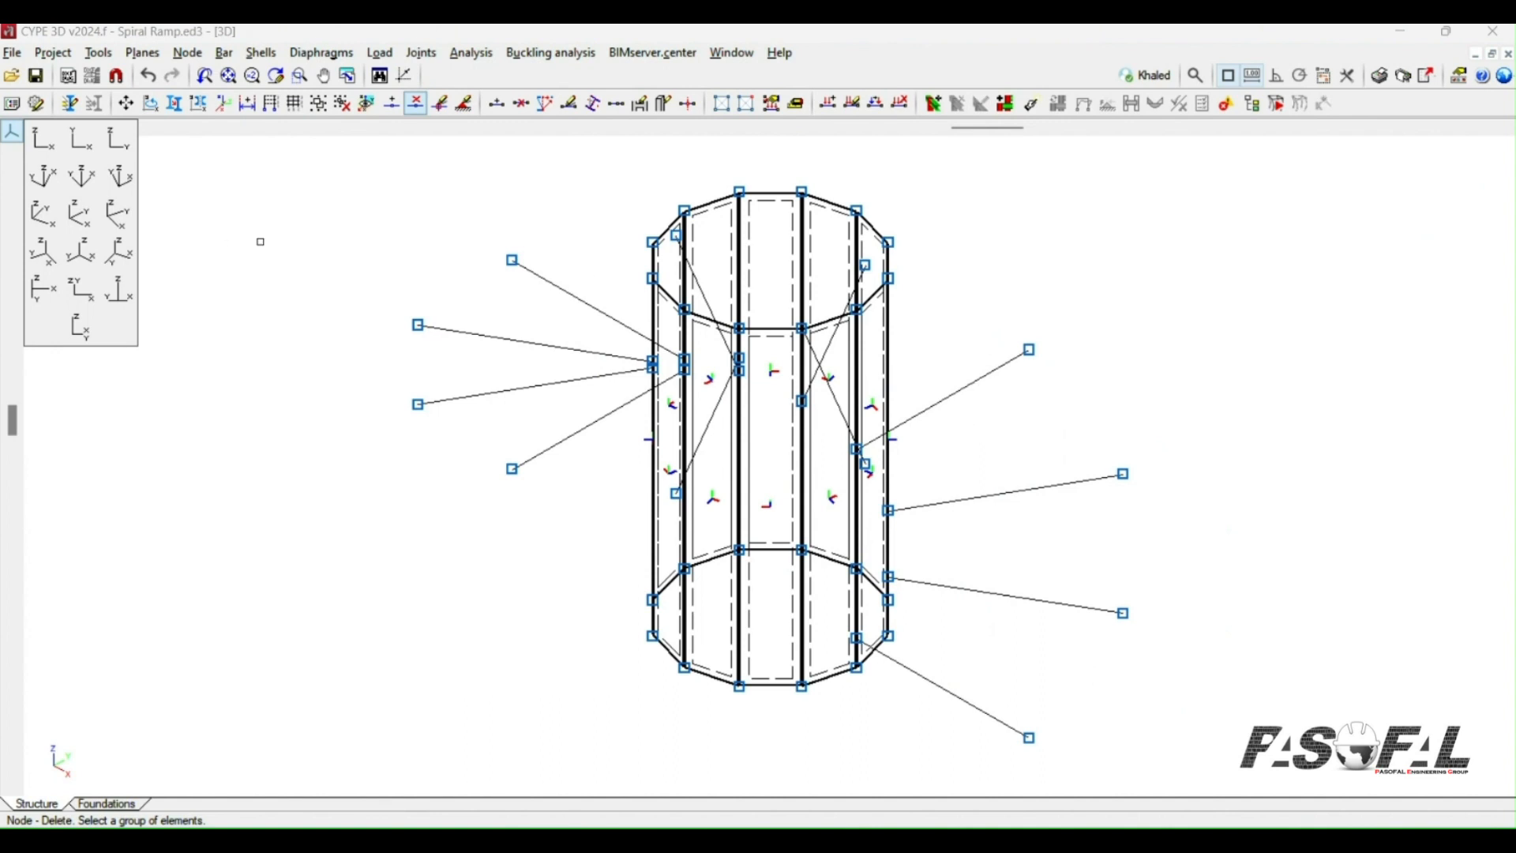
Step: Start a new shell and try to define it with four points across the radials at 0.3 m and 0.6 m elevation
{"action": "left_click", "coordinate": [261, 52]}
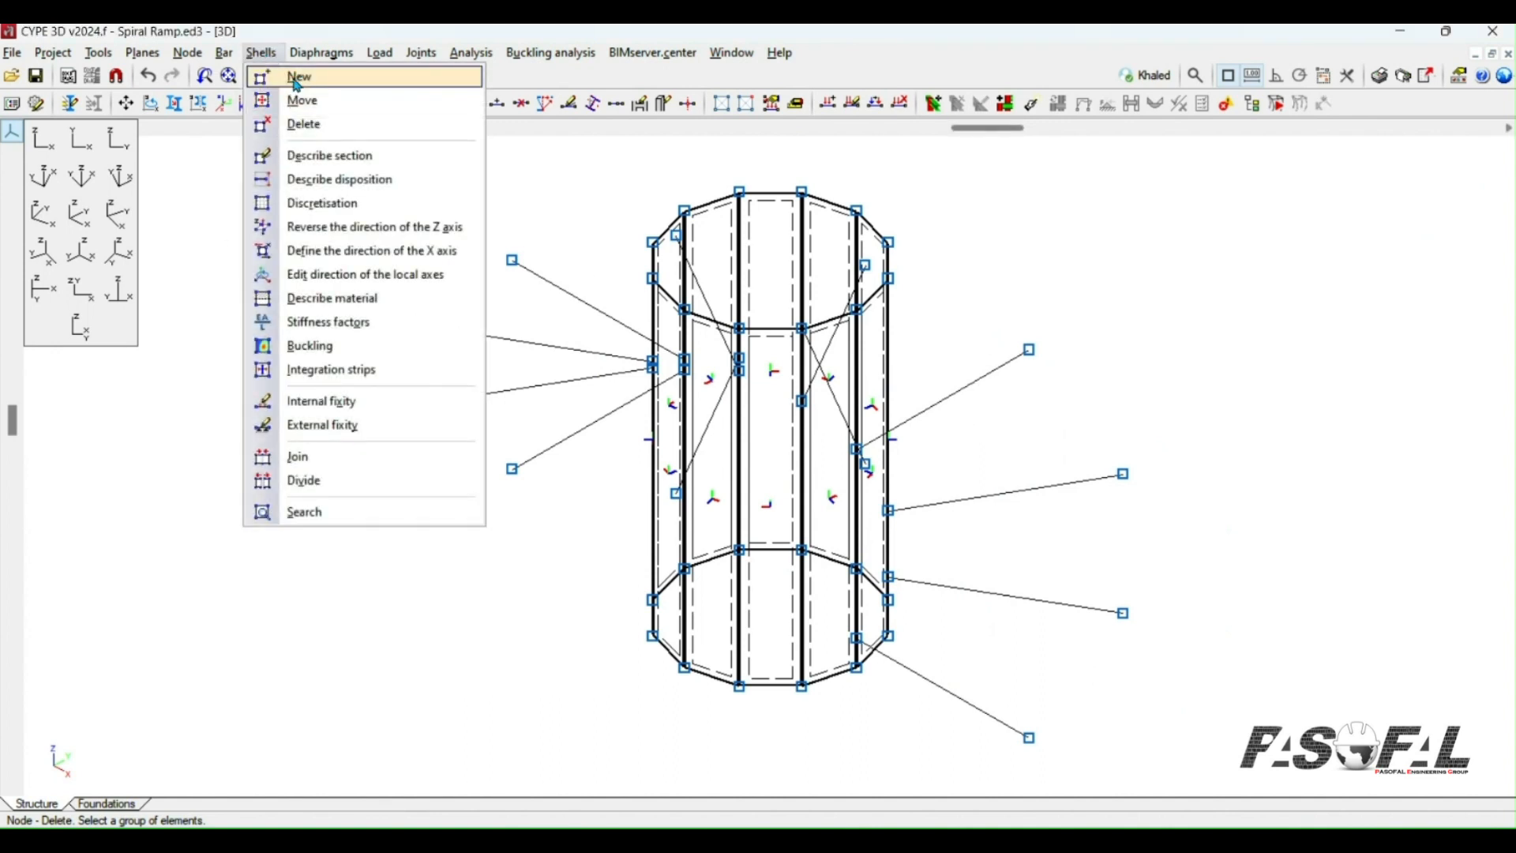
{"action": "left_click", "coordinate": [297, 80]}
{"action": "scroll", "coordinate": [1002, 702], "scroll_direction": "up", "scroll_amount": 1}
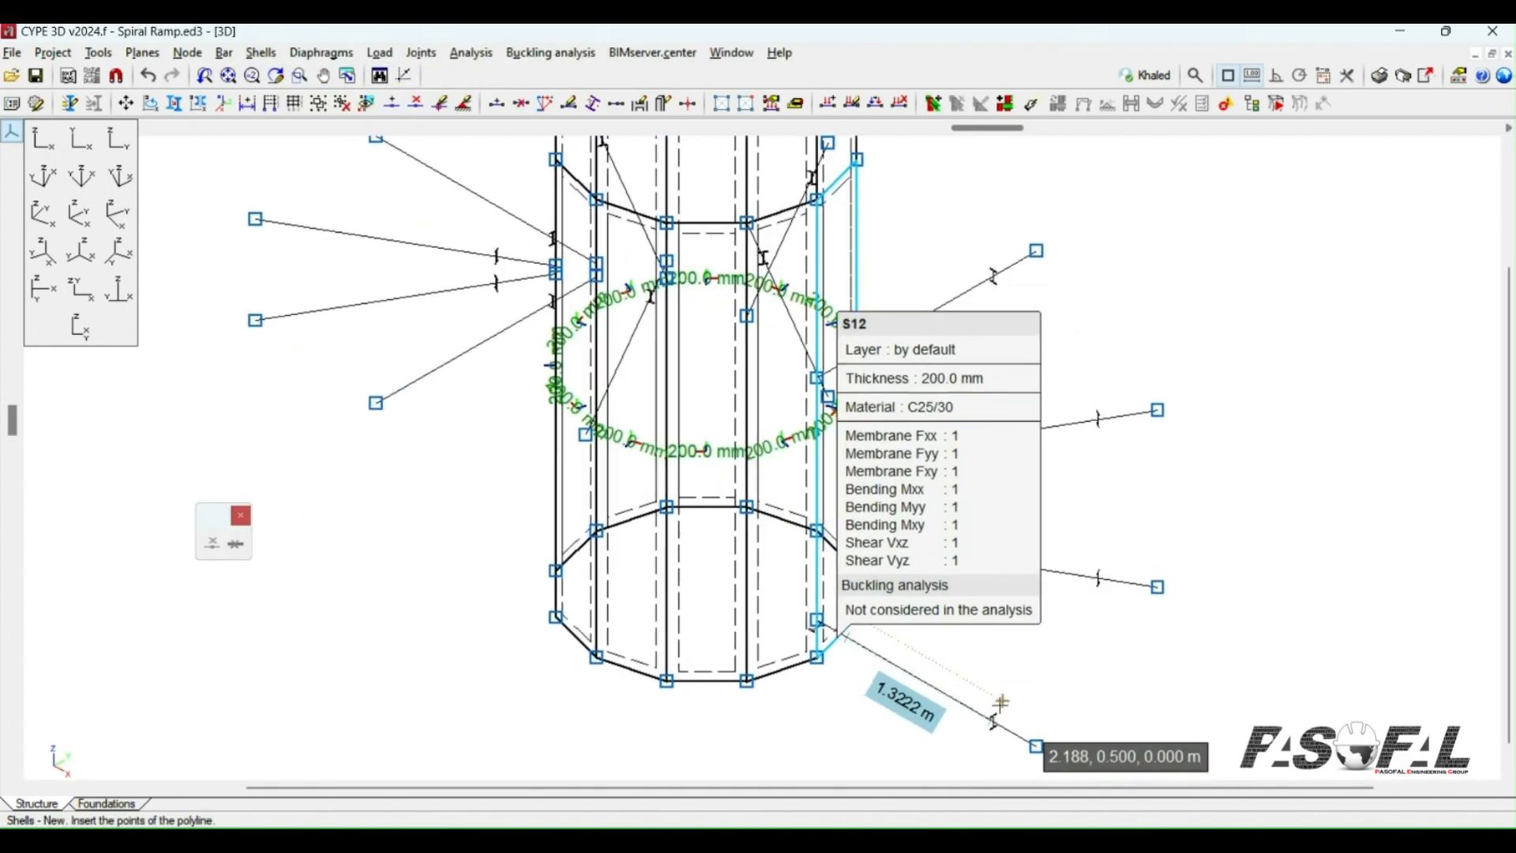
{"action": "scroll", "coordinate": [917, 623], "scroll_direction": "up", "scroll_amount": 1}
{"action": "left_click", "coordinate": [1023, 733]}
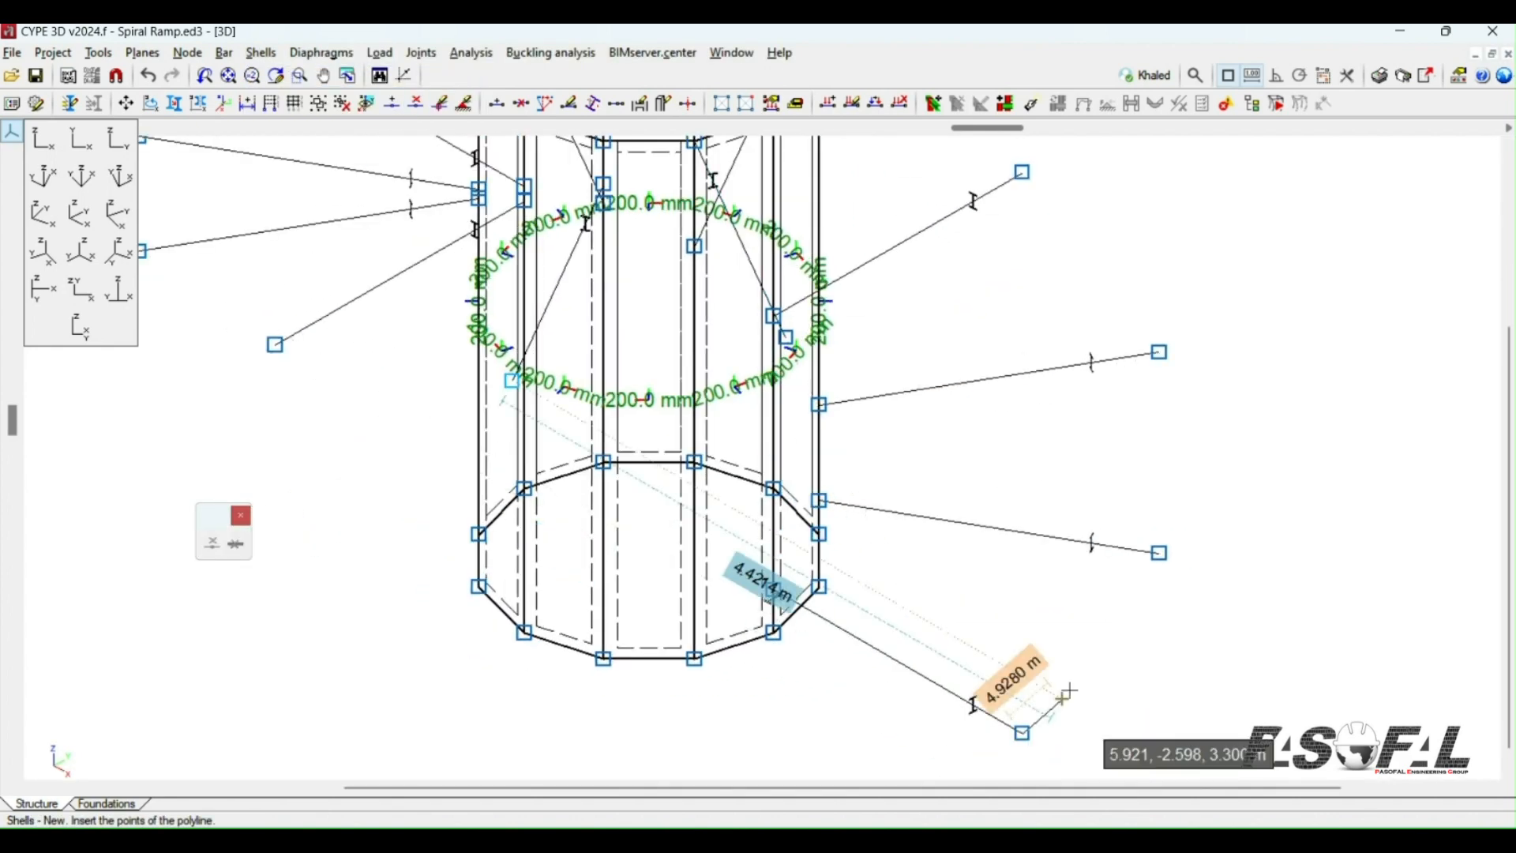
{"action": "left_click", "coordinate": [1160, 553]}
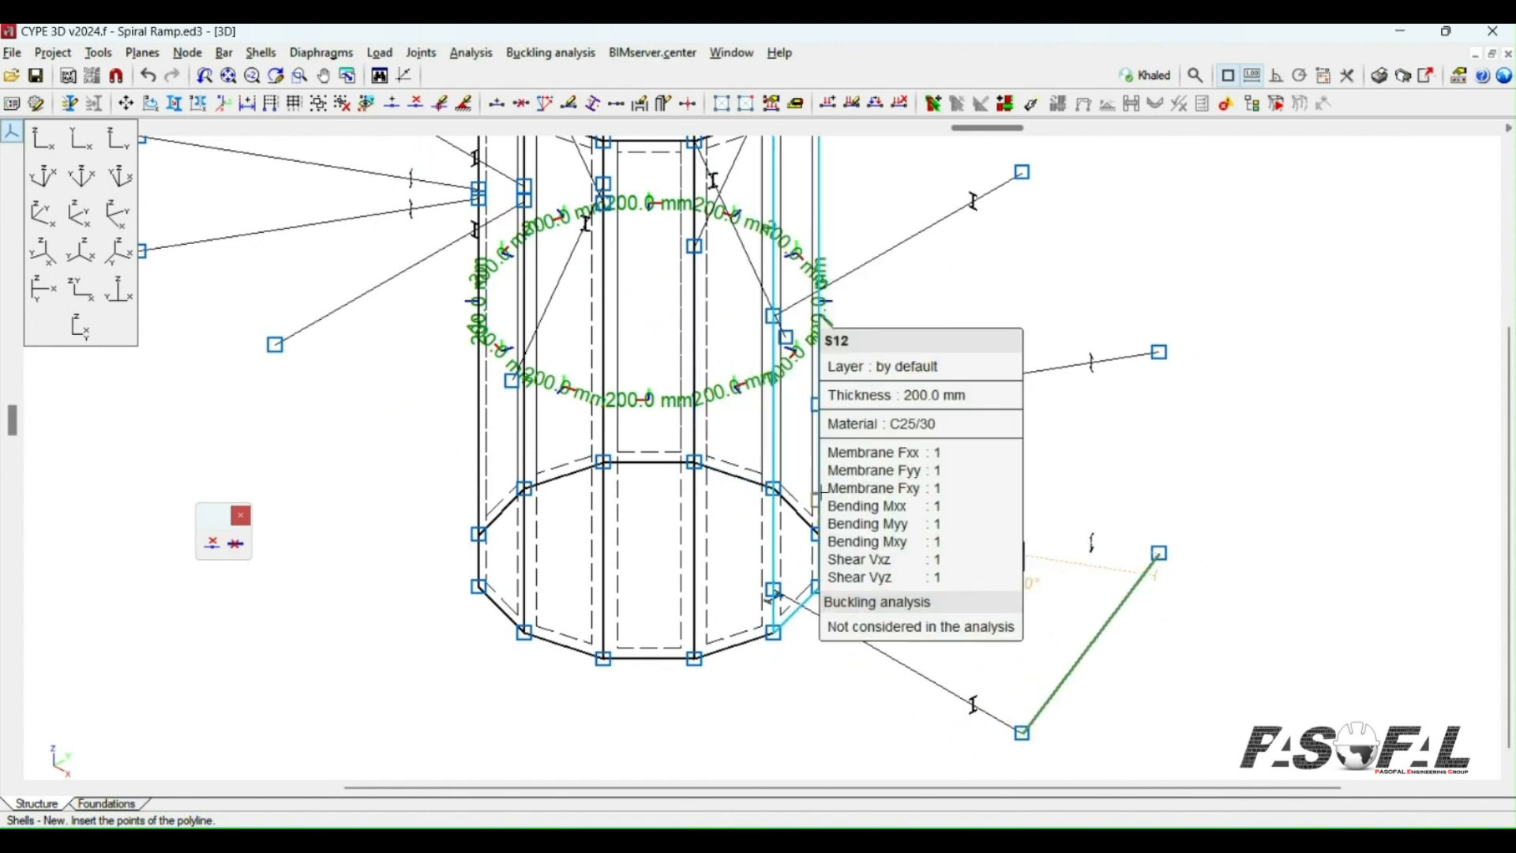
{"action": "scroll", "coordinate": [817, 499], "scroll_direction": "up", "scroll_amount": 2}
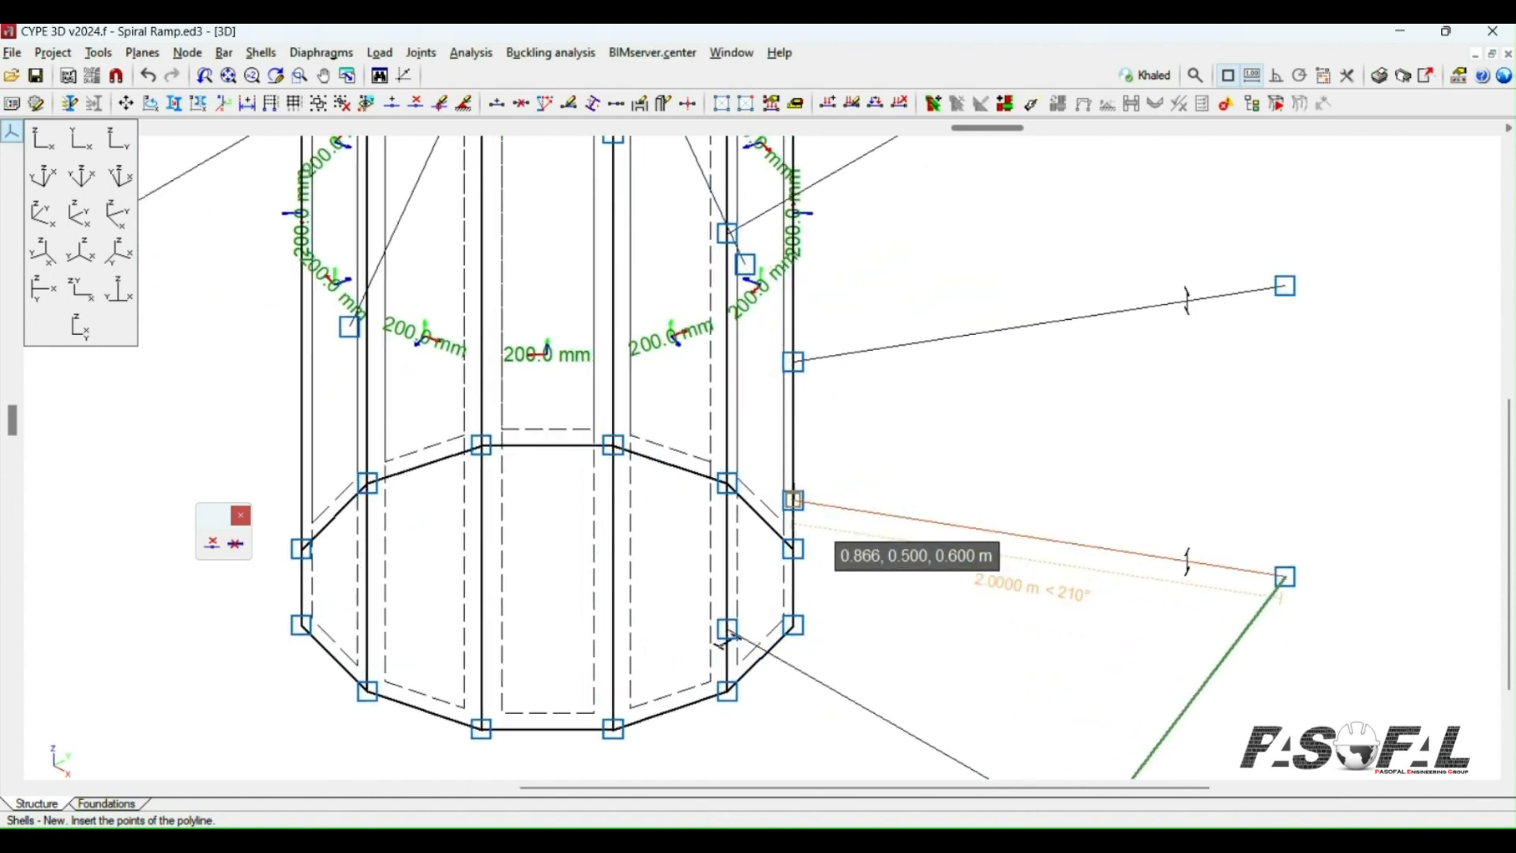
{"action": "left_click", "coordinate": [793, 500]}
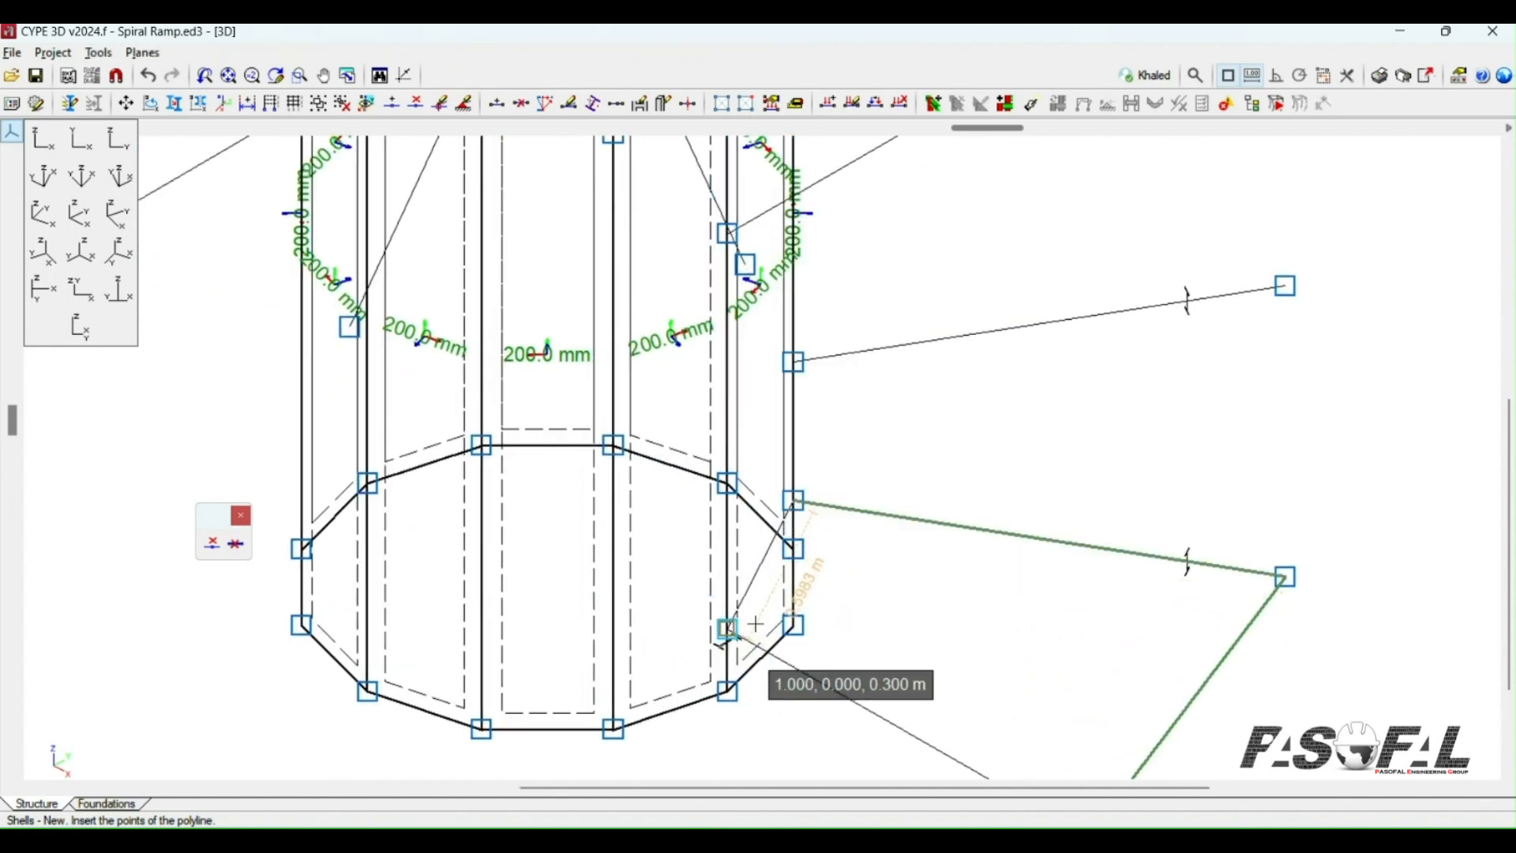
{"action": "left_click", "coordinate": [728, 630]}
{"action": "scroll", "coordinate": [980, 443], "scroll_direction": "down", "scroll_amount": 3}
{"action": "scroll", "coordinate": [1079, 742], "scroll_direction": "up", "scroll_amount": 3}
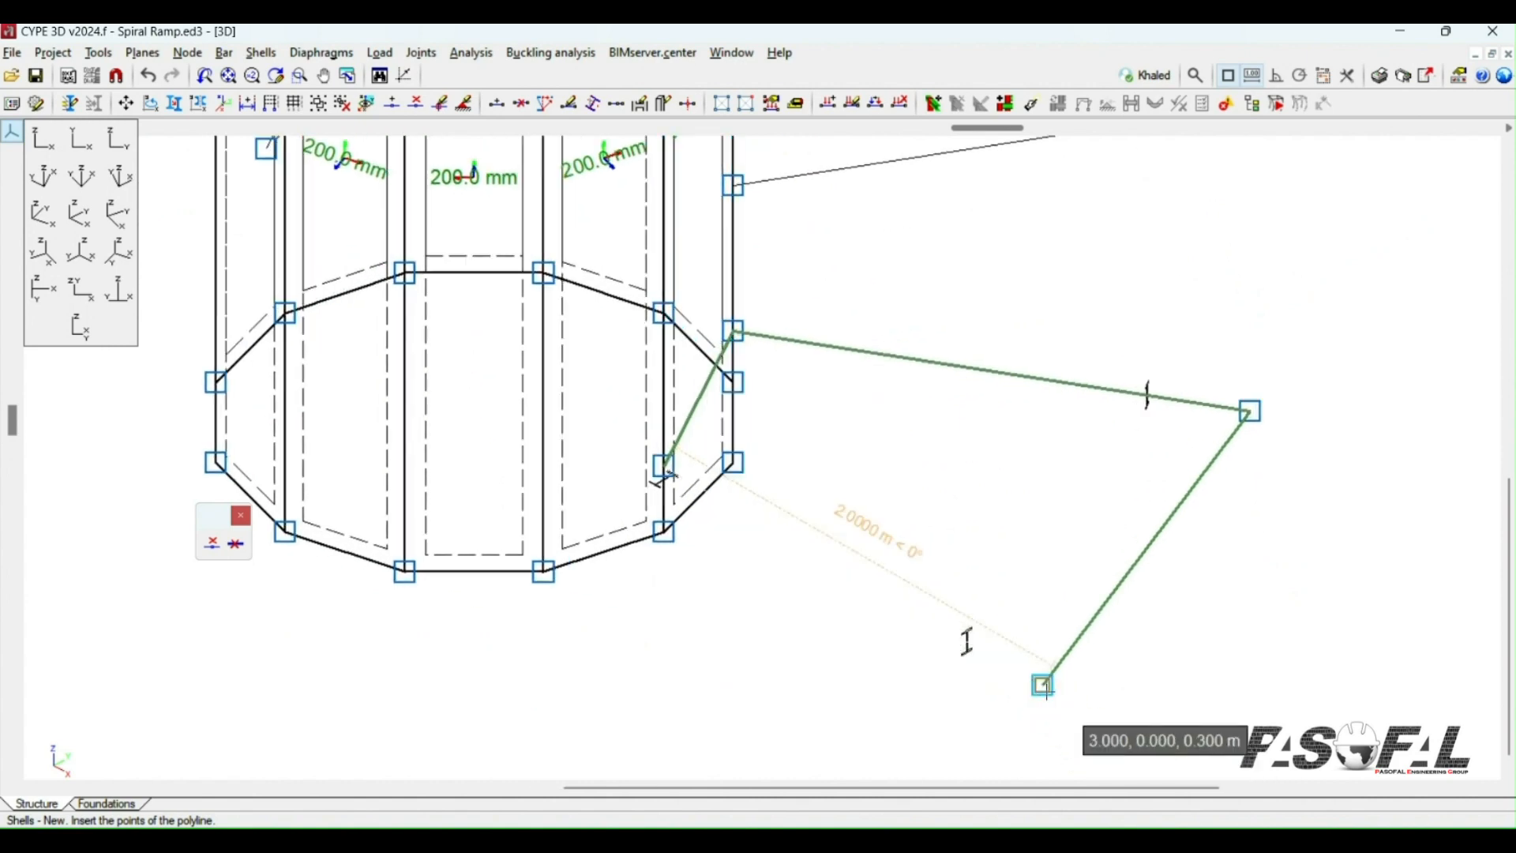
{"action": "left_click", "coordinate": [1044, 684]}
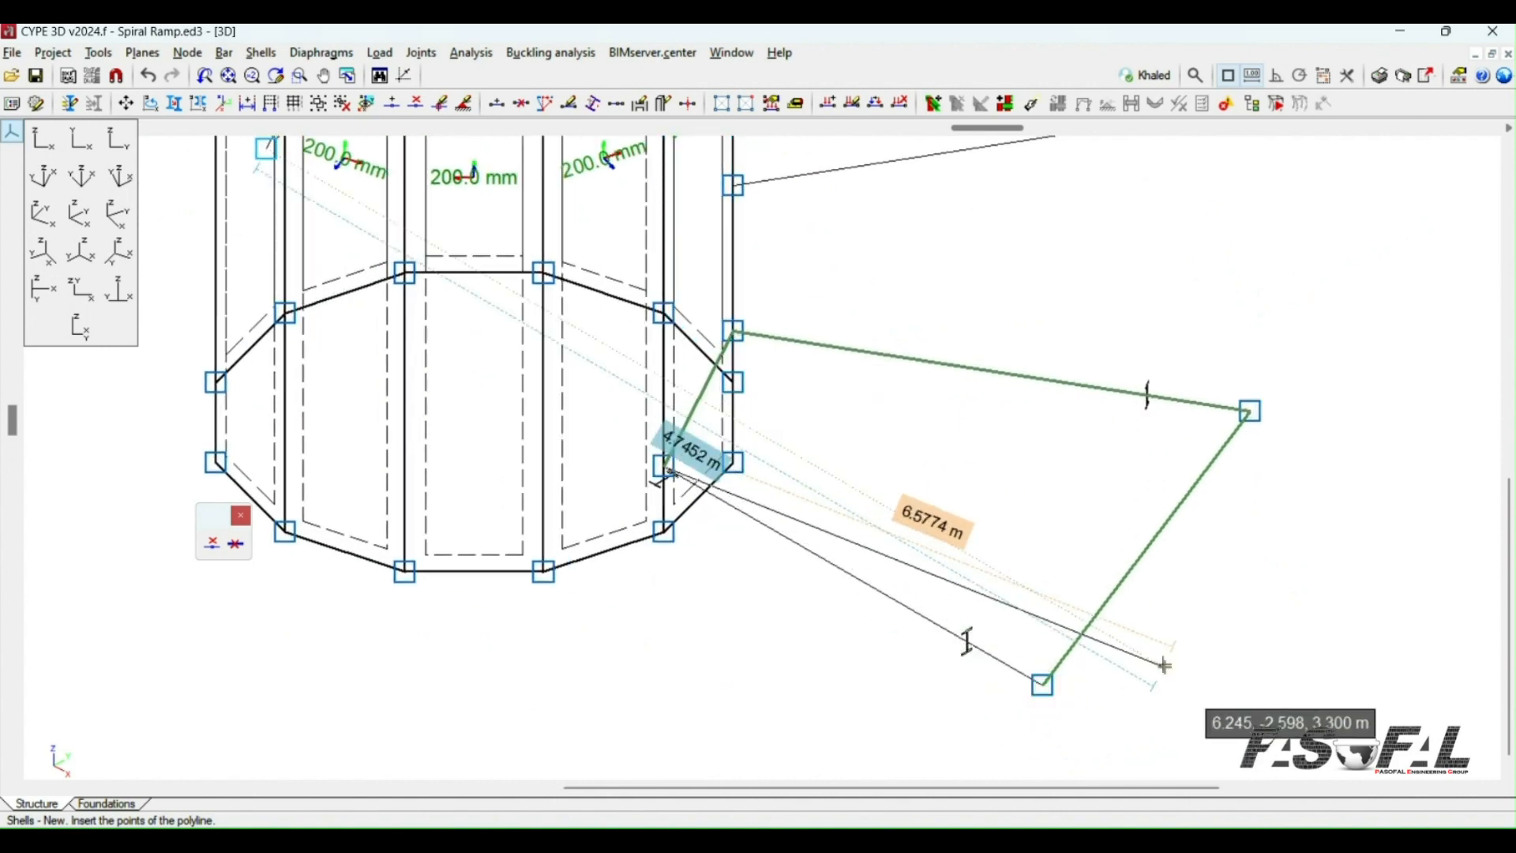
{"action": "right_click", "coordinate": [680, 681]}
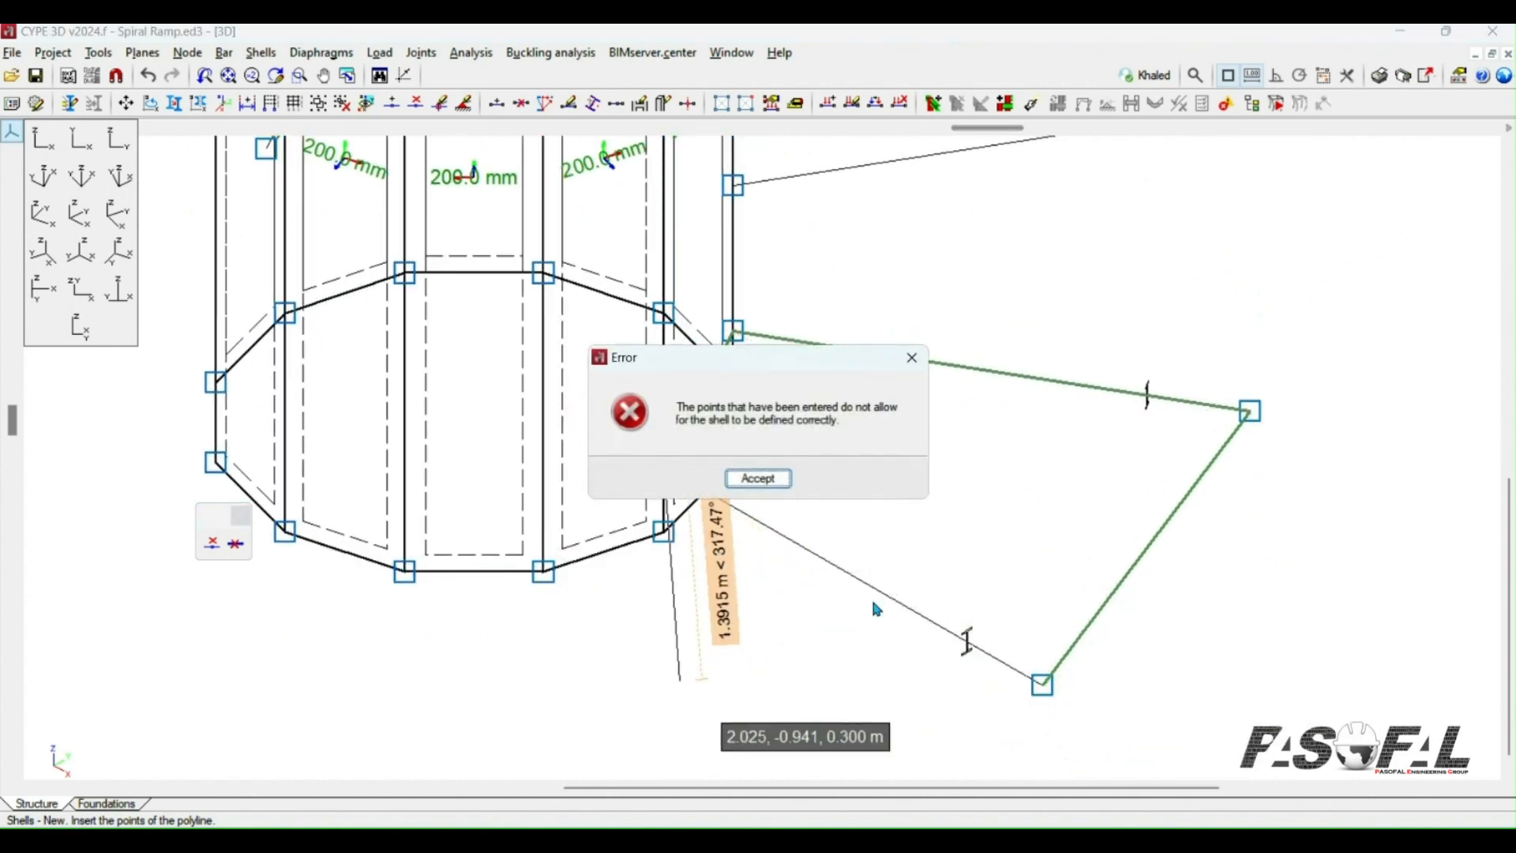
{"action": "left_click_drag", "start_coordinate": [819, 376], "coordinate": [485, 325]}
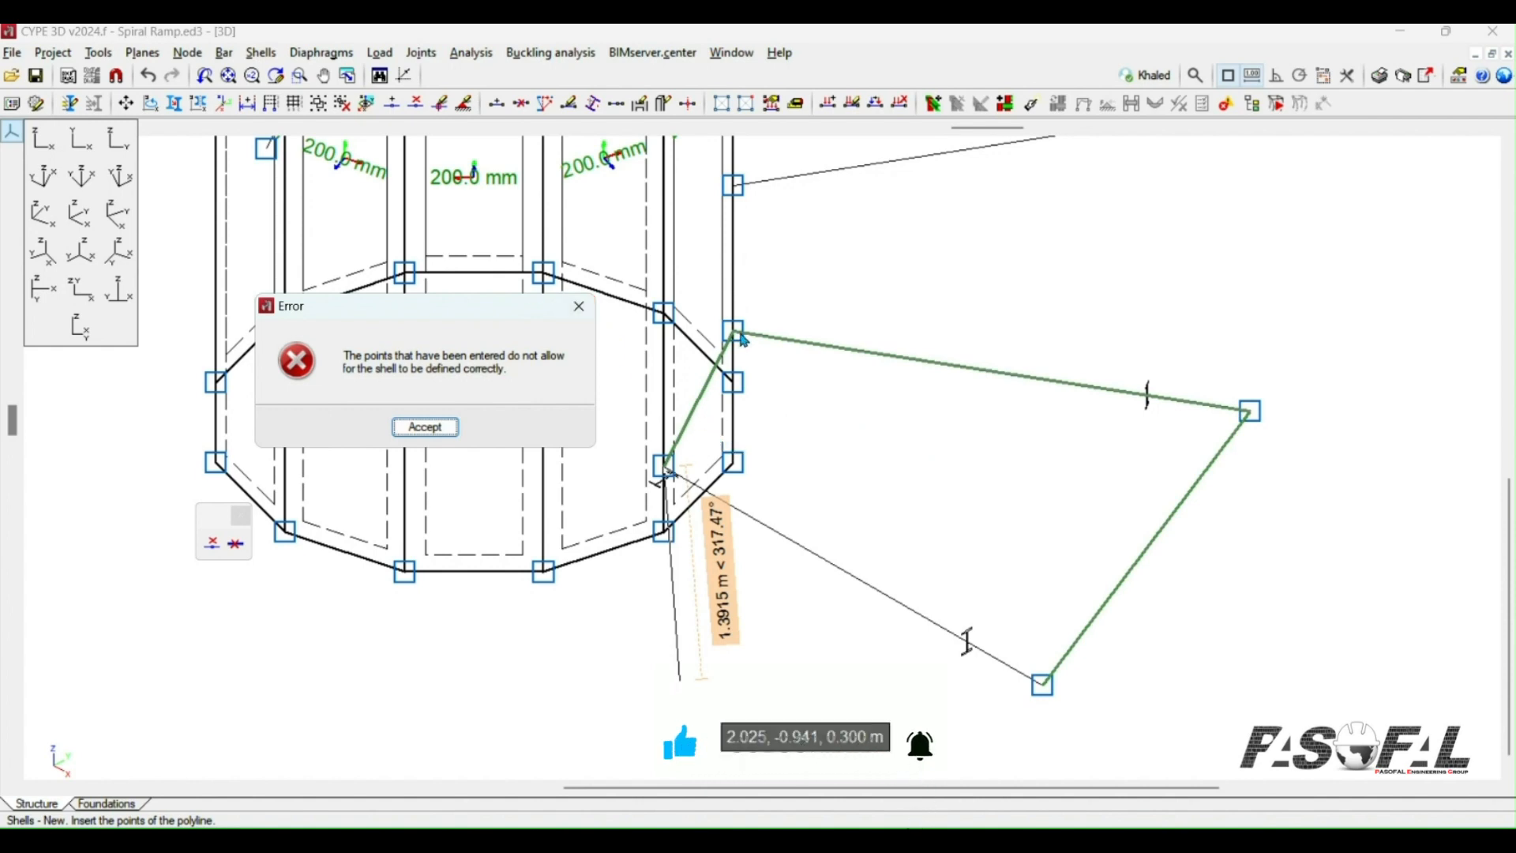
{"action": "left_click", "coordinate": [579, 307]}
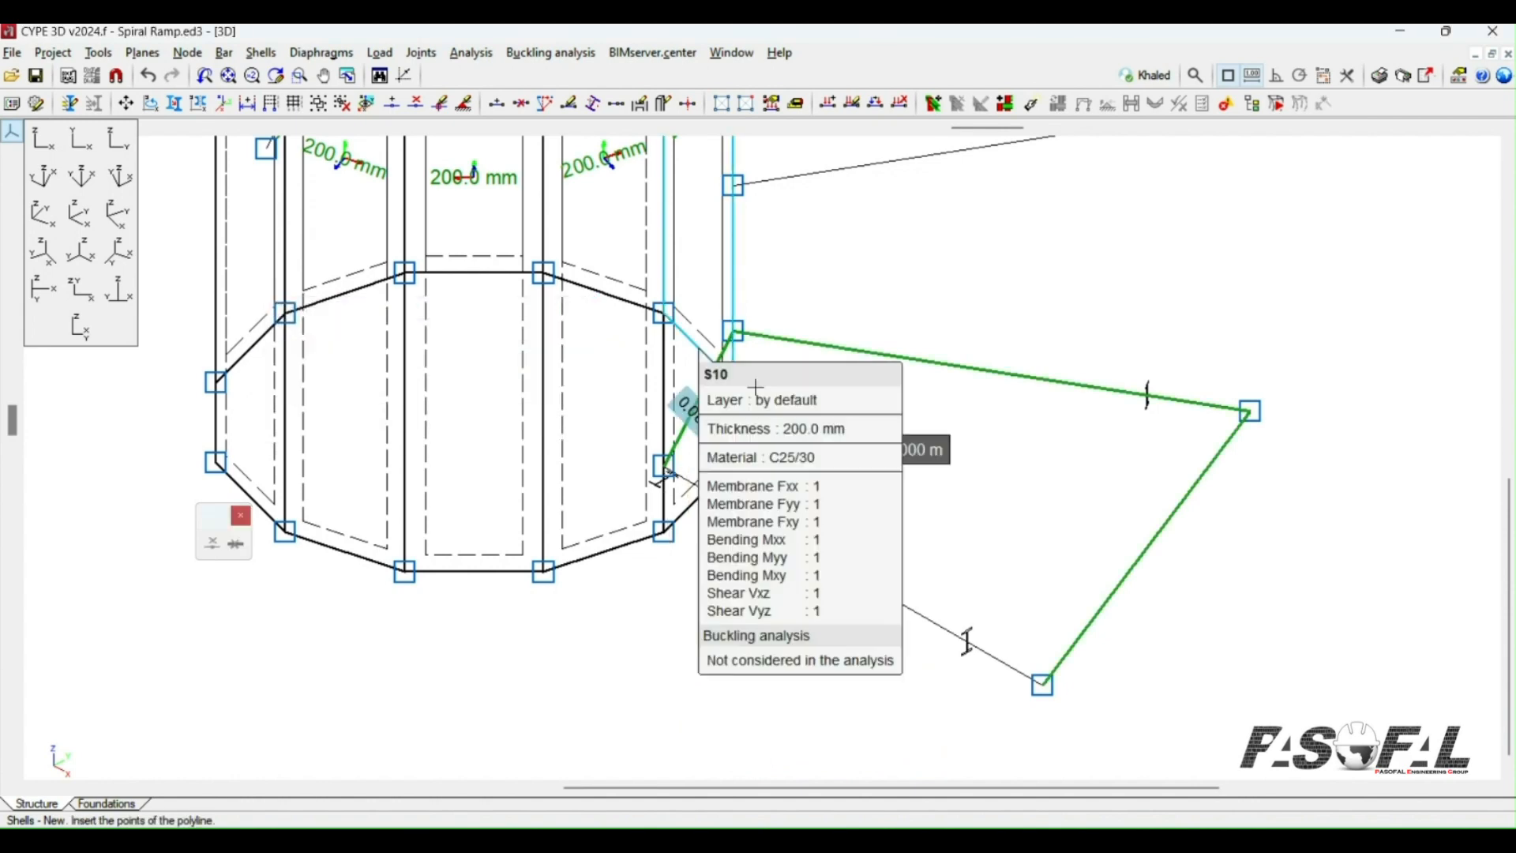
Step: Fill the bay between the 0.3 m and 0.6 m radials with two triangular shells split from the lower outer node to the upper inner node
{"action": "left_click", "coordinate": [1043, 685]}
{"action": "left_click", "coordinate": [1250, 411]}
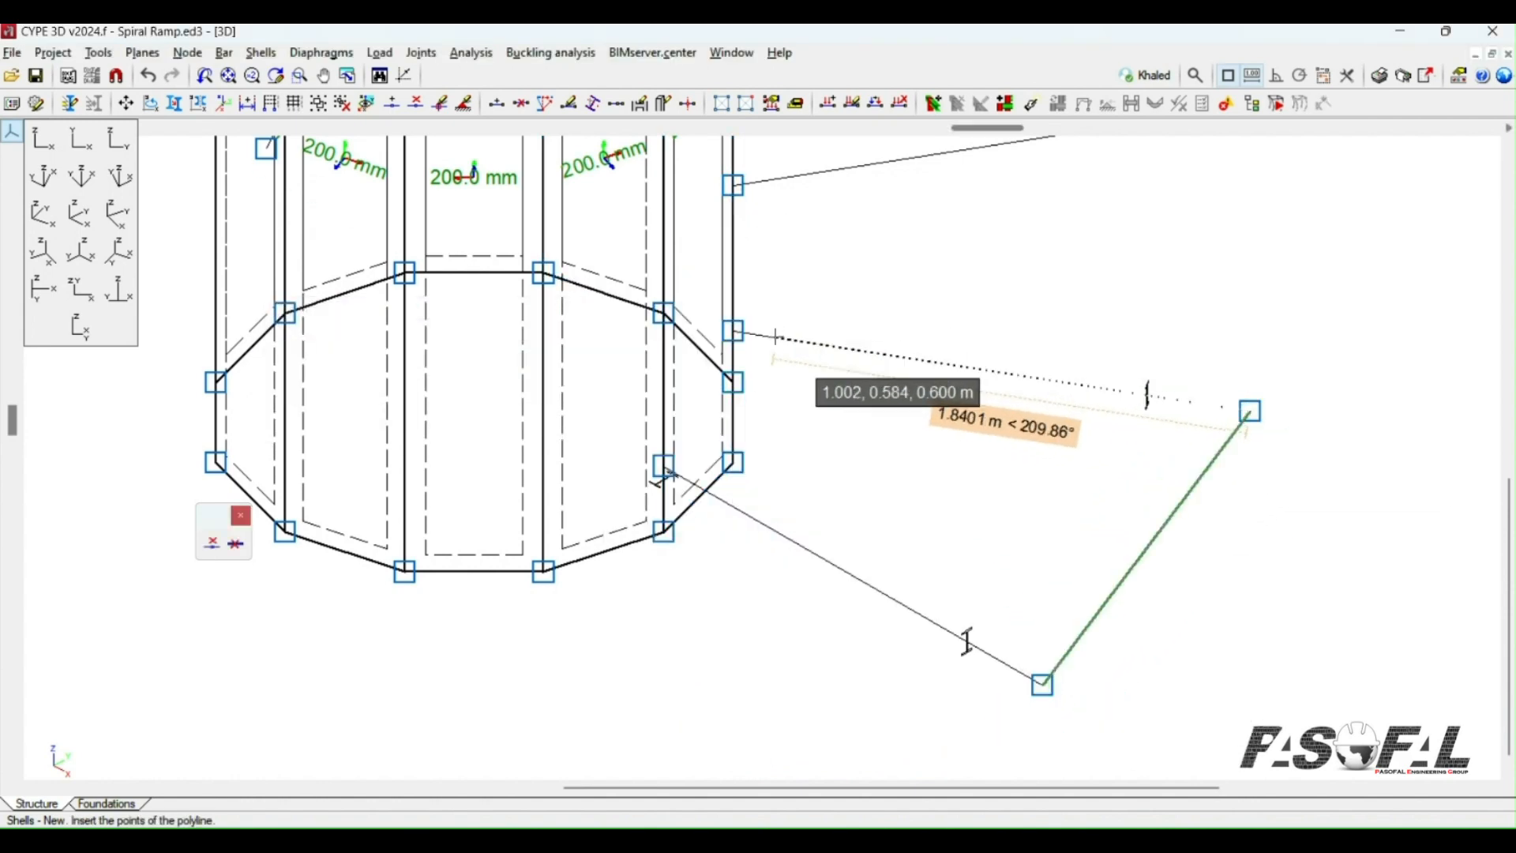
{"action": "left_click", "coordinate": [733, 330]}
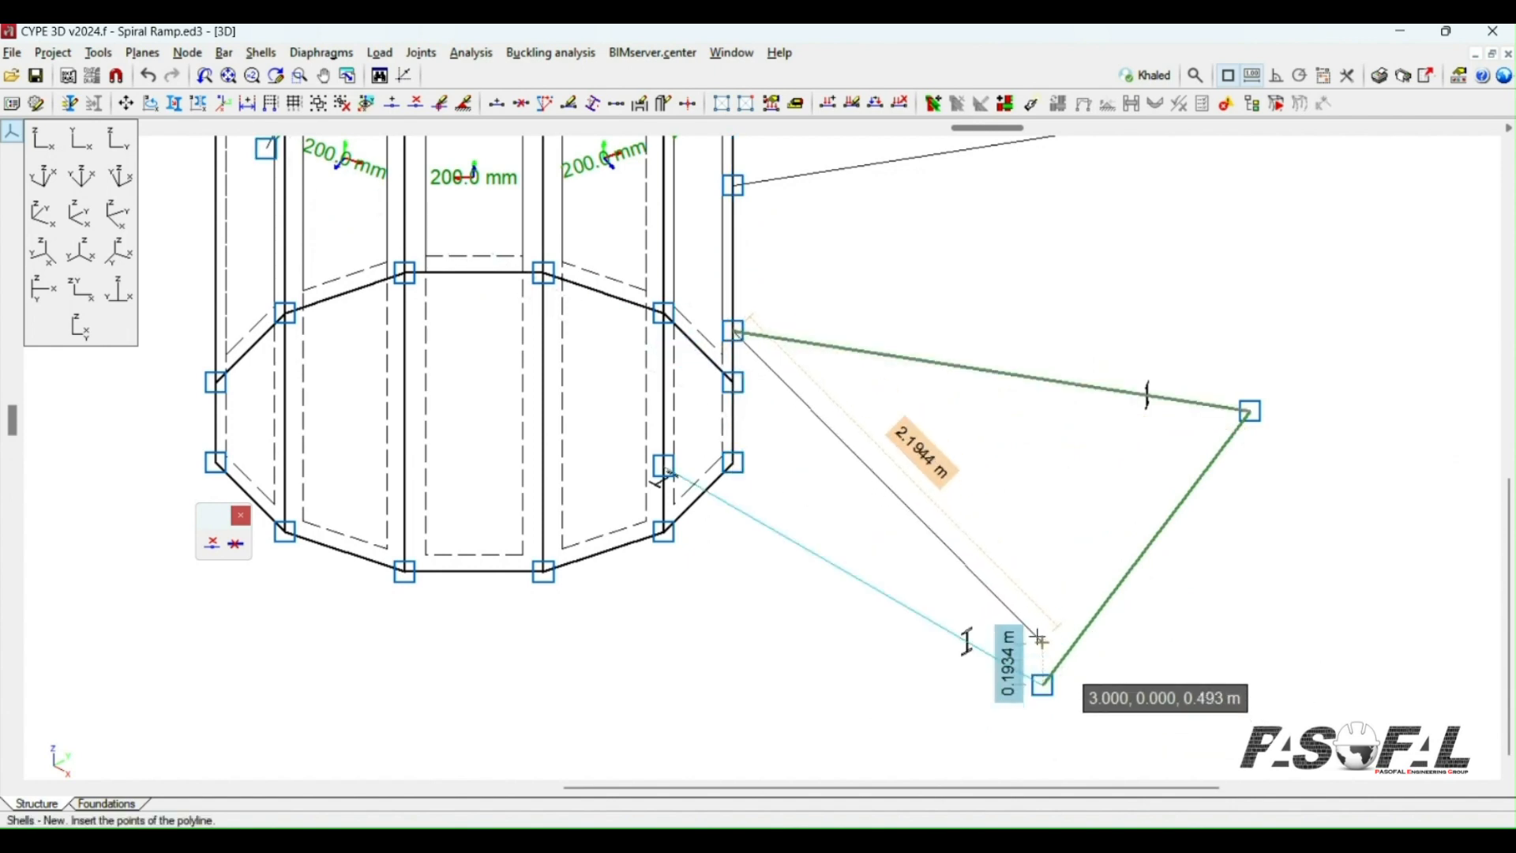
{"action": "left_click", "coordinate": [1043, 684]}
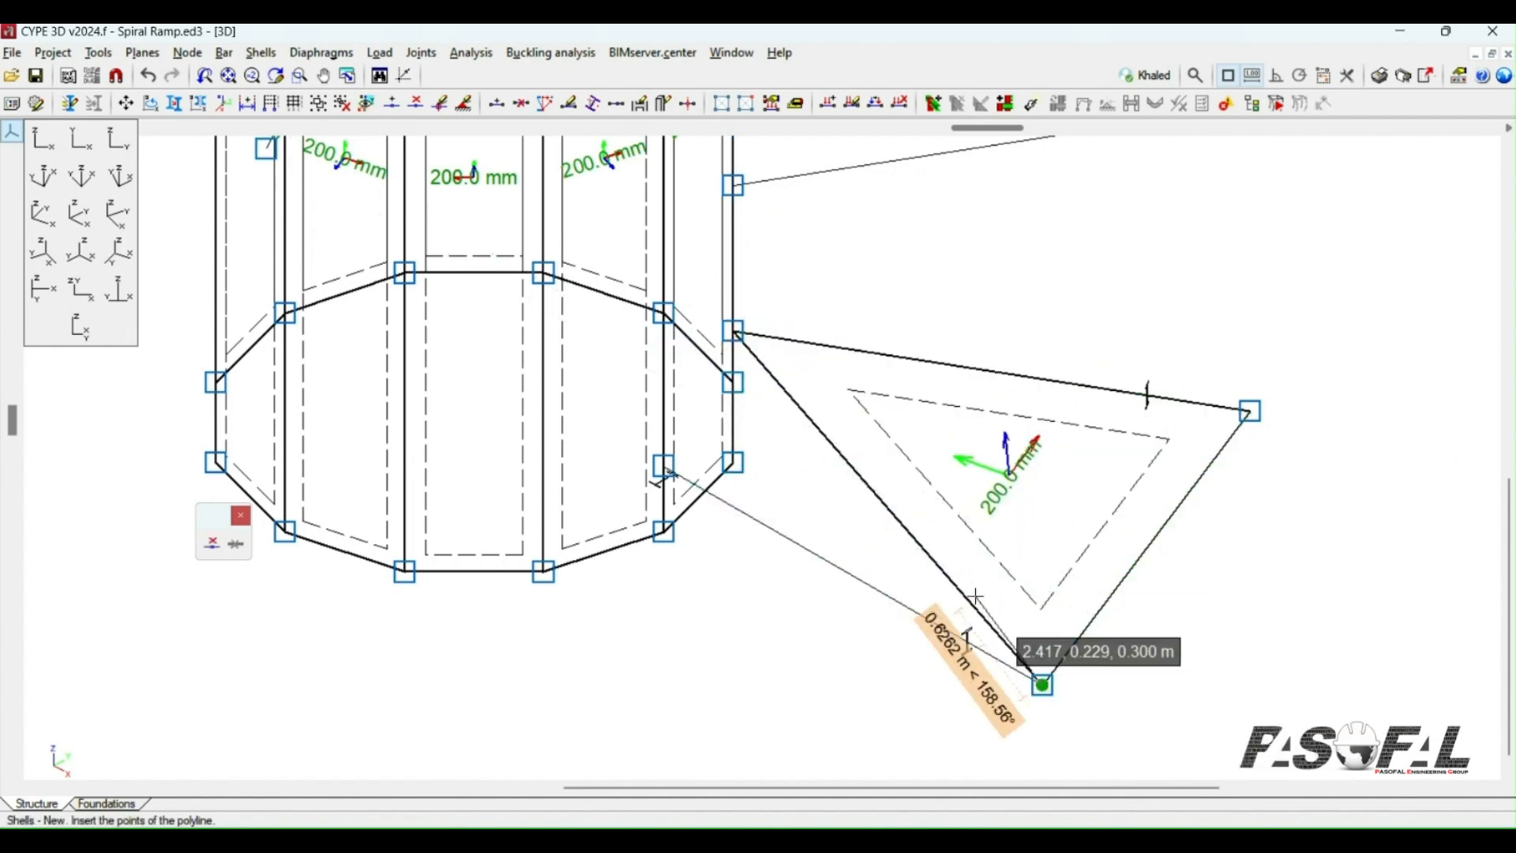
{"action": "left_click", "coordinate": [733, 331]}
{"action": "left_click", "coordinate": [663, 466]}
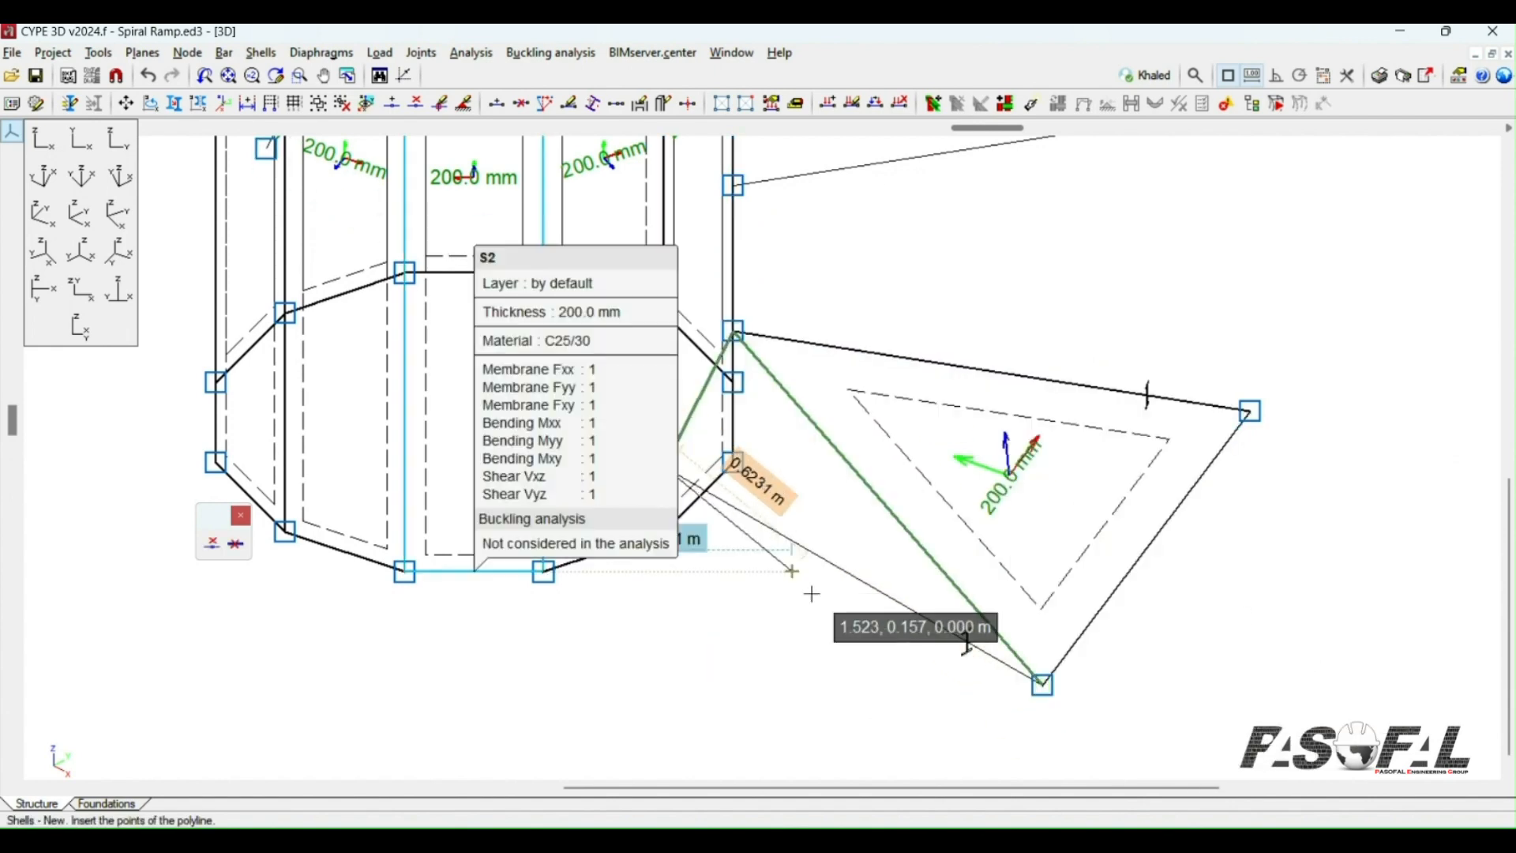
{"action": "right_click", "coordinate": [917, 703]}
{"action": "scroll", "coordinate": [1027, 601], "scroll_direction": "down", "scroll_amount": 2}
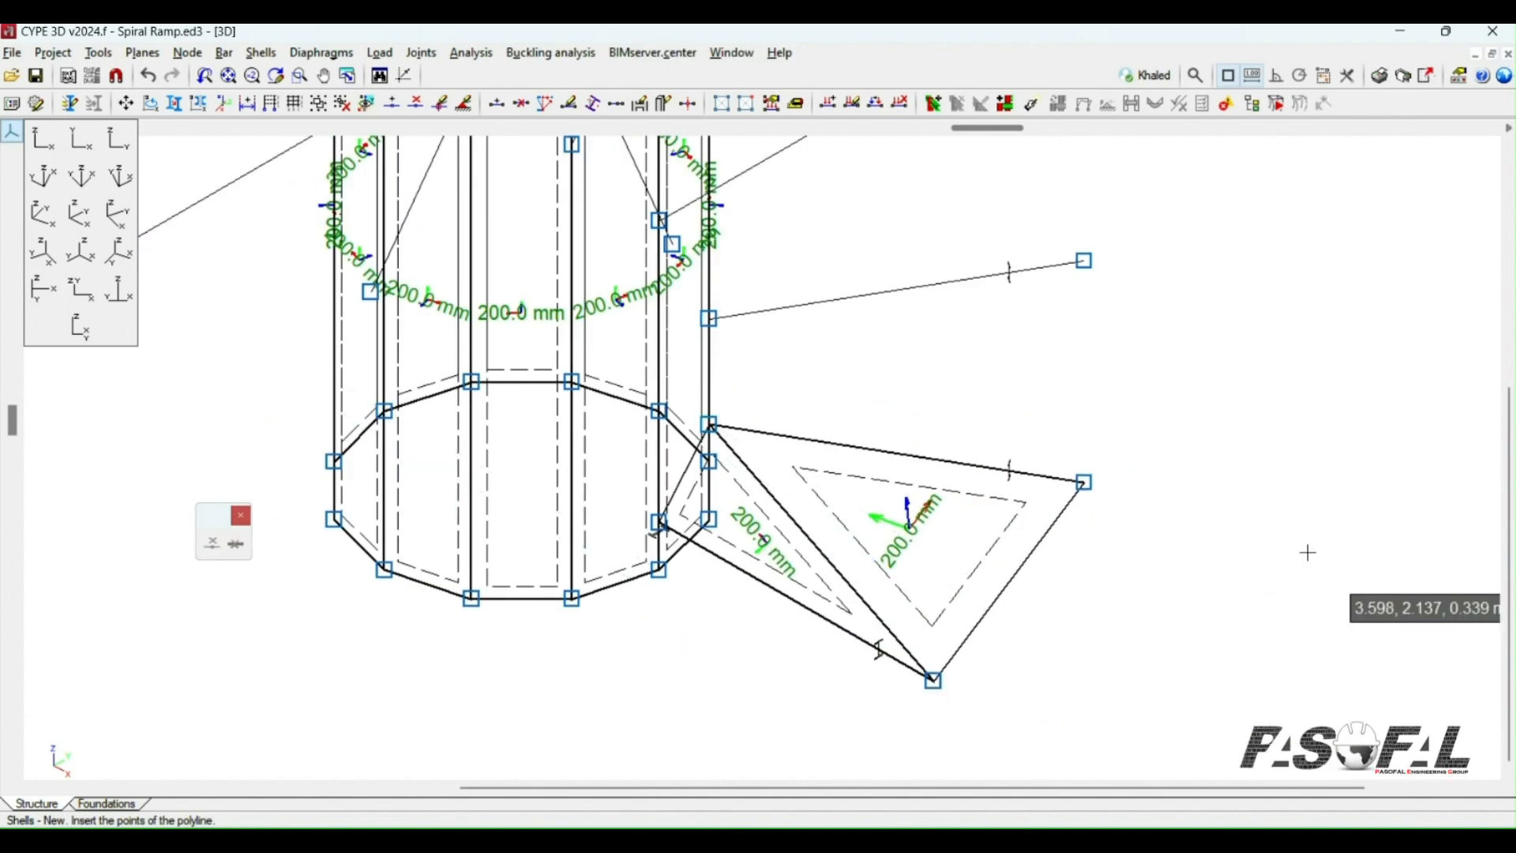
Step: Examine how the two triangular shells of the first bay meet the core wall and the radials
{"action": "scroll", "coordinate": [1019, 636], "scroll_direction": "up", "scroll_amount": 2}
{"action": "scroll", "coordinate": [742, 537], "scroll_direction": "up", "scroll_amount": 2}
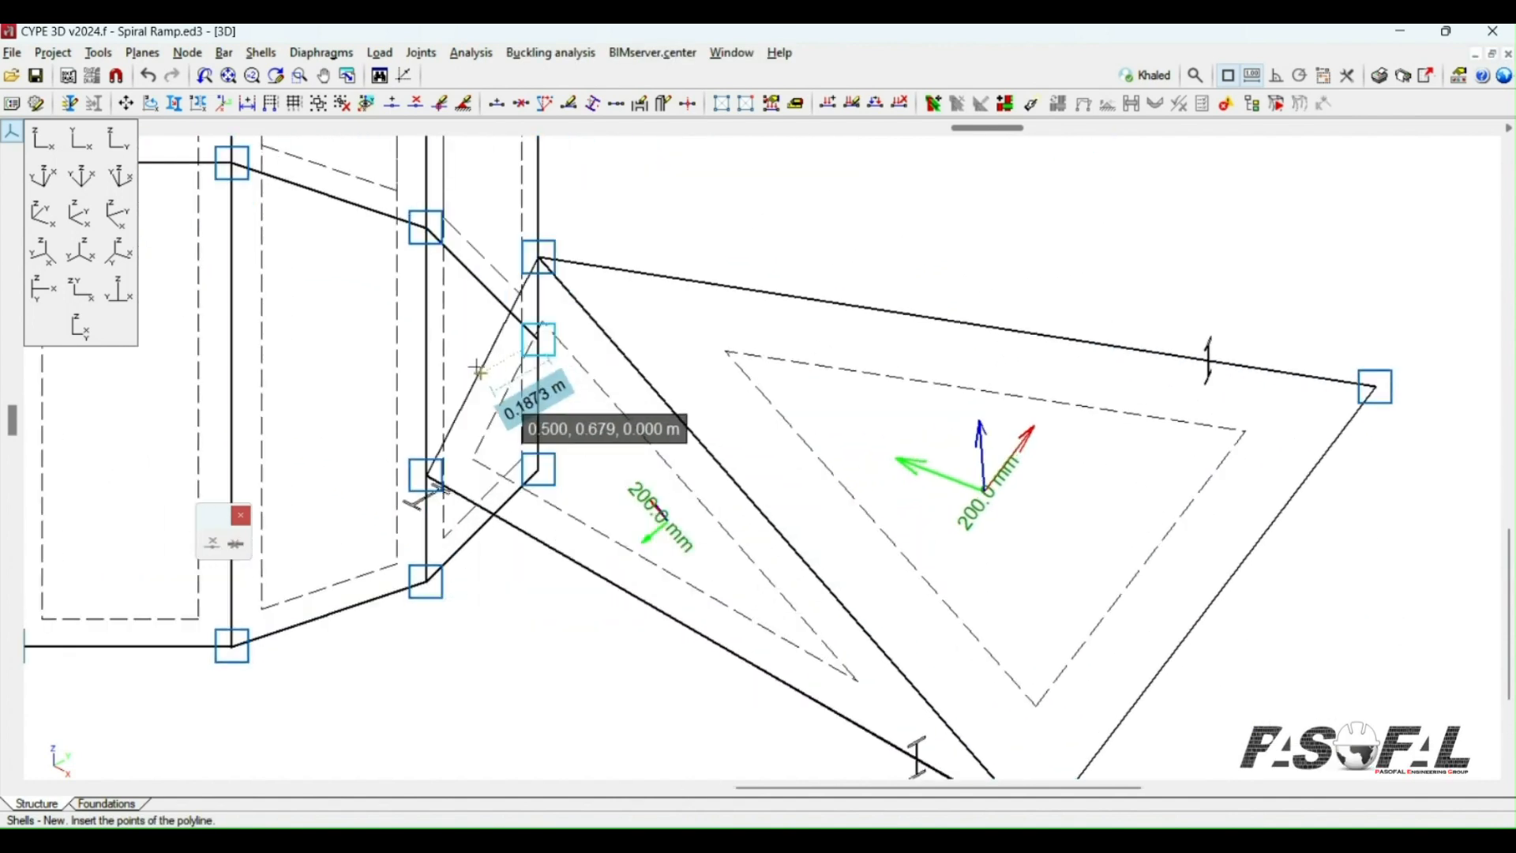
{"action": "scroll", "coordinate": [478, 419], "scroll_direction": "up", "scroll_amount": 2}
{"action": "scroll", "coordinate": [465, 428], "scroll_direction": "up", "scroll_amount": 1}
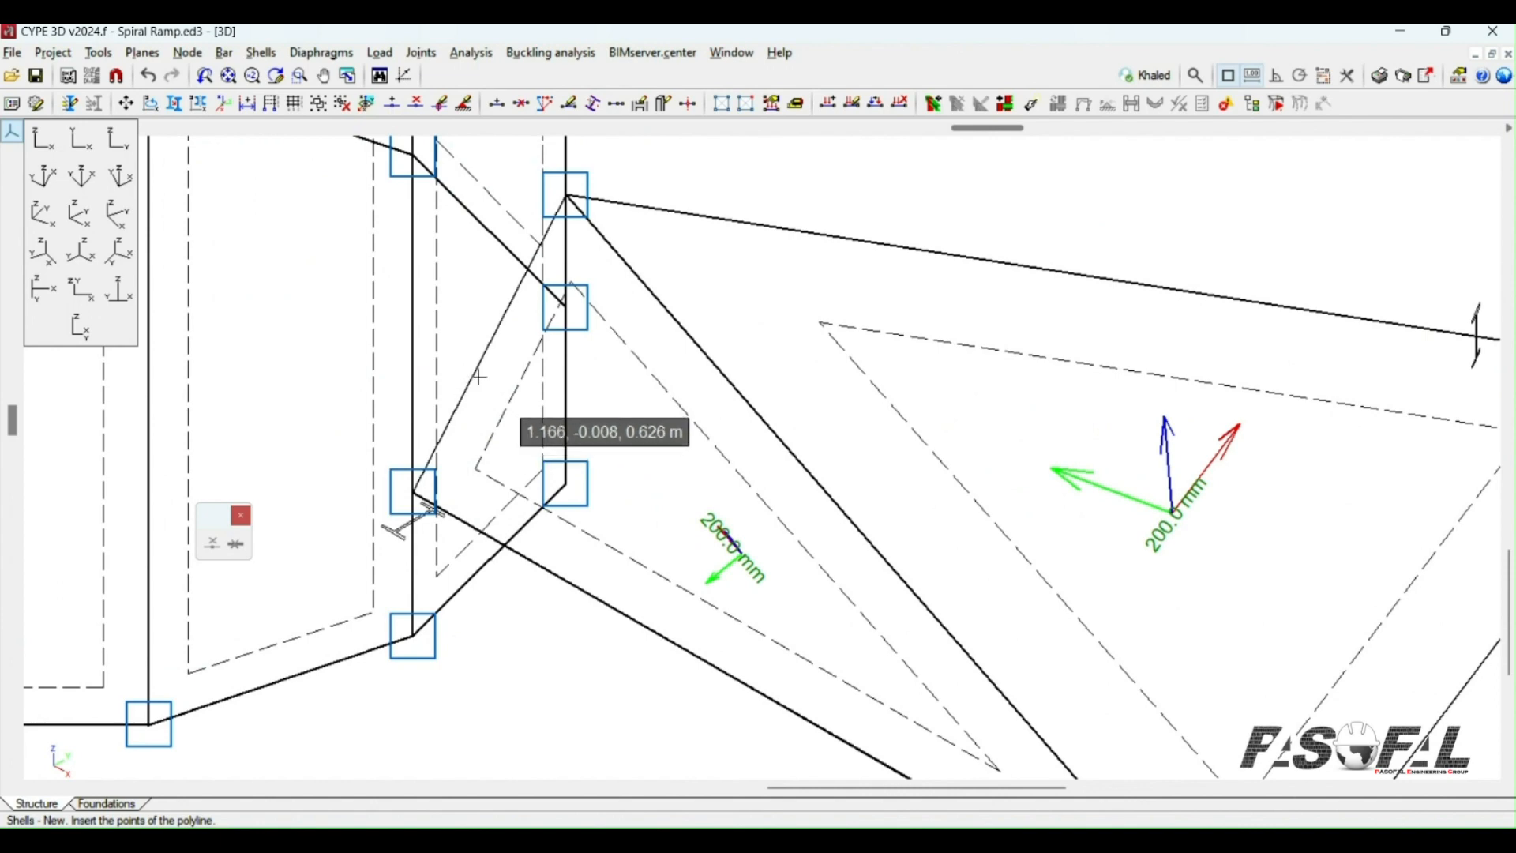
{"action": "scroll", "coordinate": [482, 376], "scroll_direction": "down", "scroll_amount": 2}
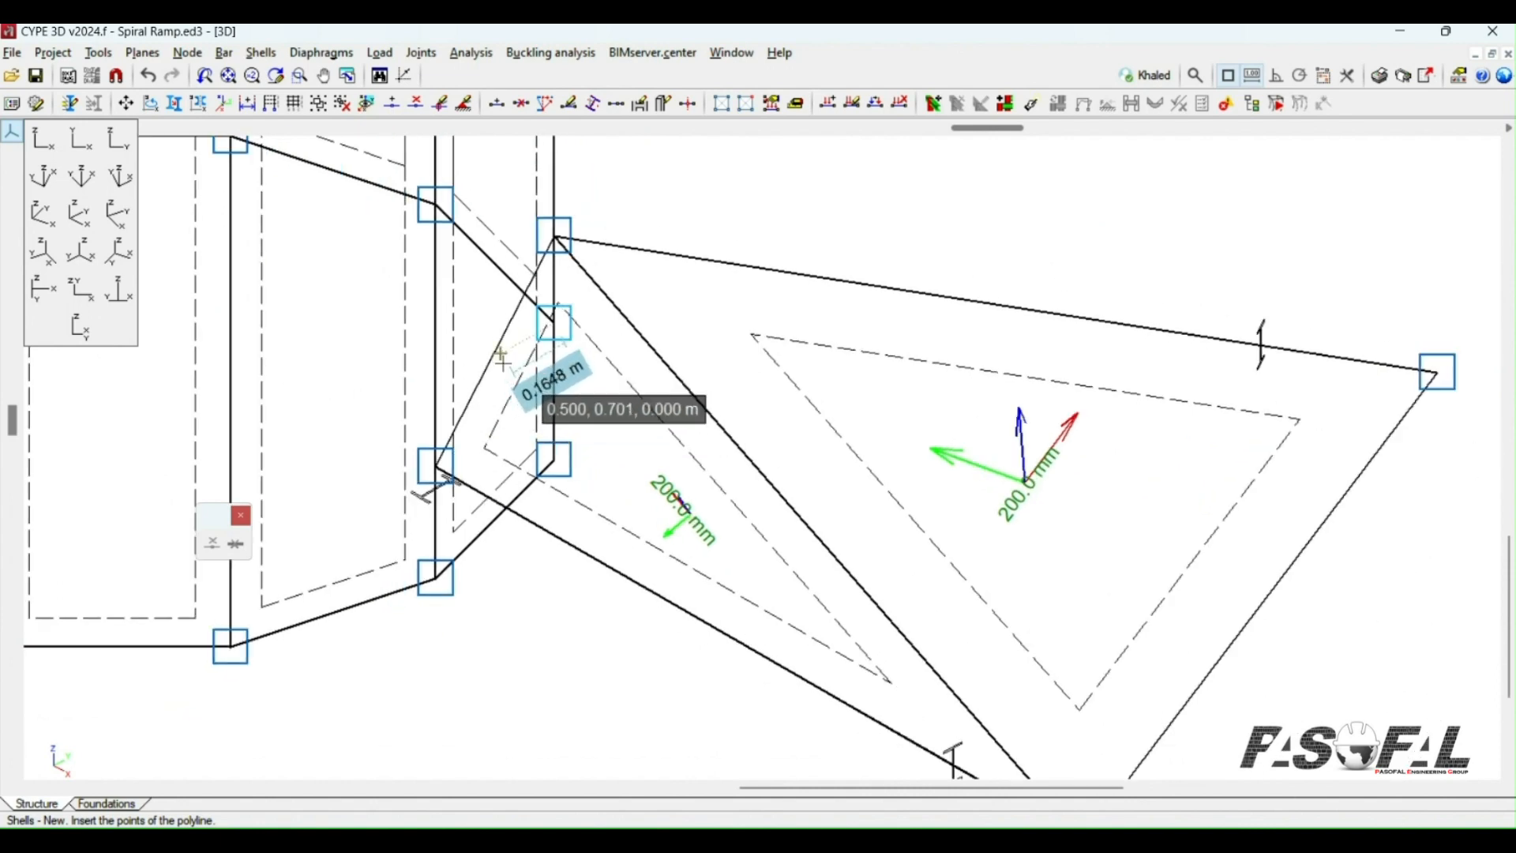
{"action": "scroll", "coordinate": [503, 360], "scroll_direction": "down", "scroll_amount": 2}
{"action": "scroll", "coordinate": [494, 359], "scroll_direction": "up", "scroll_amount": 2}
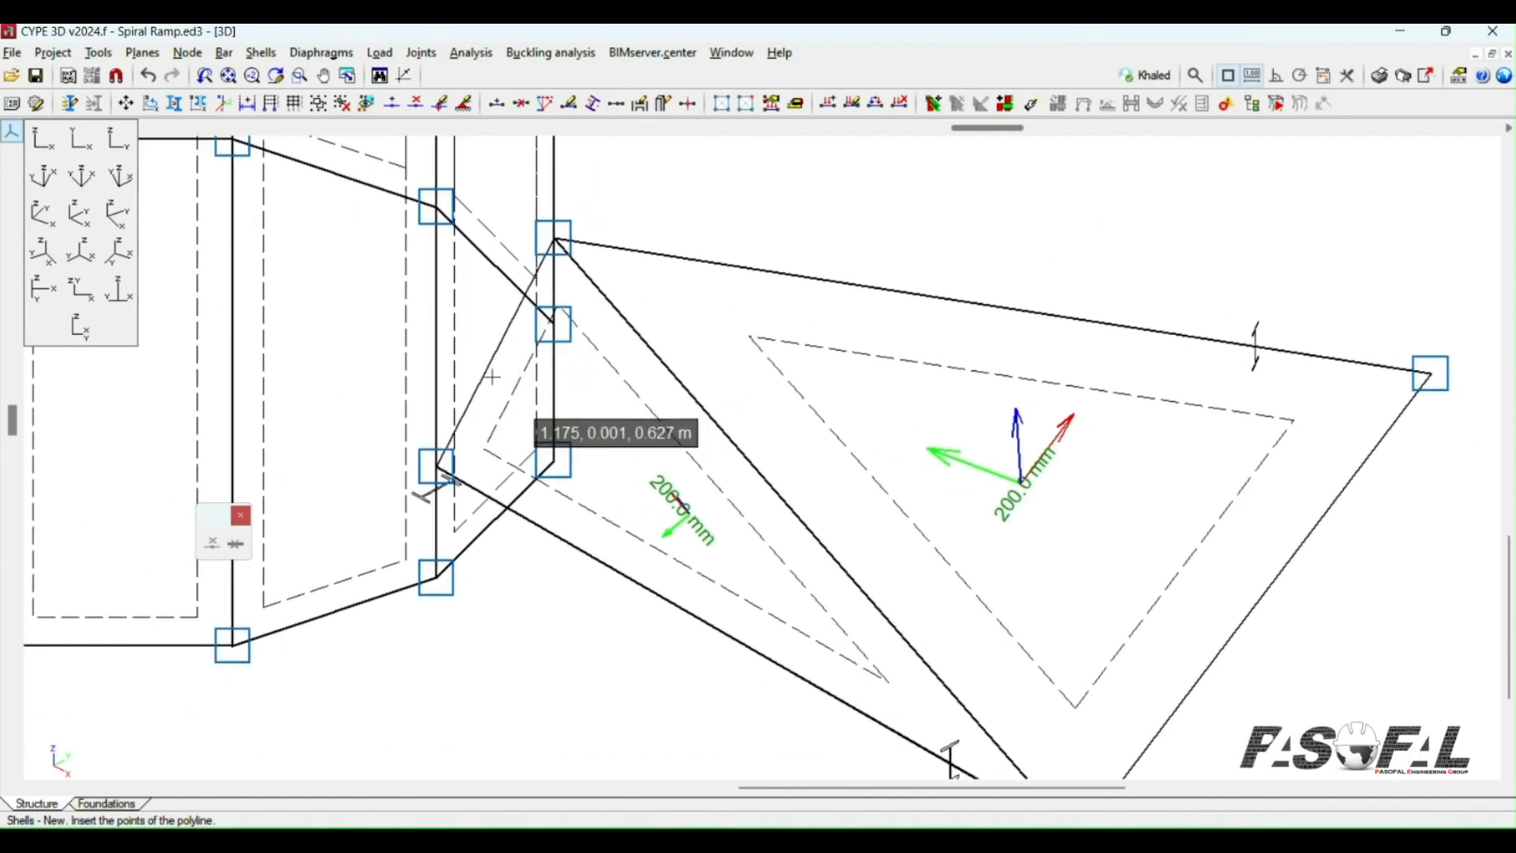
{"action": "scroll", "coordinate": [869, 474], "scroll_direction": "down", "scroll_amount": 3}
{"action": "scroll", "coordinate": [909, 494], "scroll_direction": "down", "scroll_amount": 1}
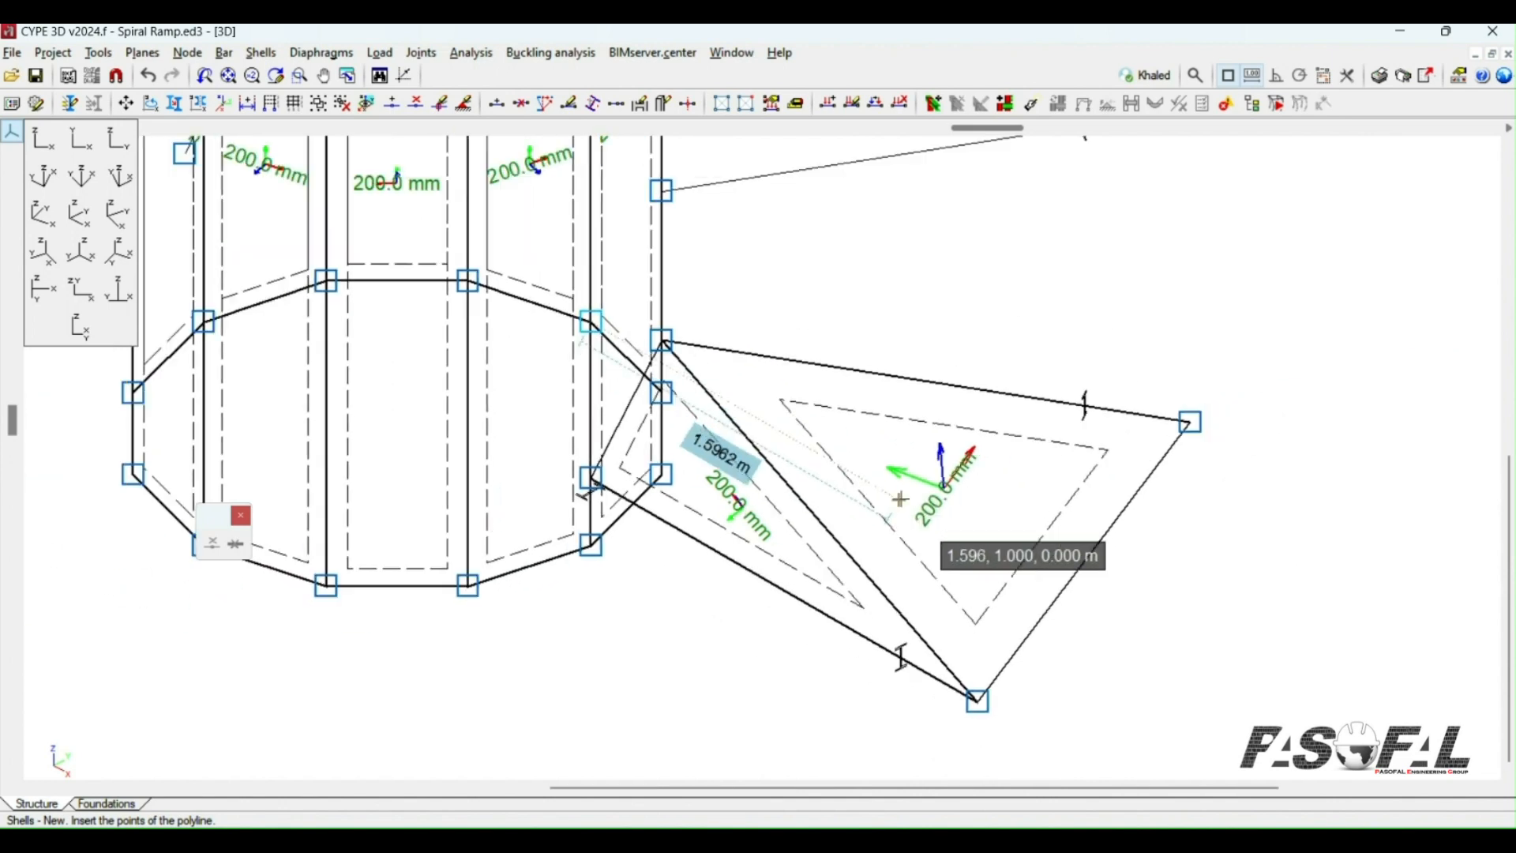
{"action": "scroll", "coordinate": [898, 497], "scroll_direction": "down", "scroll_amount": 2}
{"action": "scroll", "coordinate": [843, 471], "scroll_direction": "up", "scroll_amount": 3}
{"action": "scroll", "coordinate": [1041, 471], "scroll_direction": "down", "scroll_amount": 3}
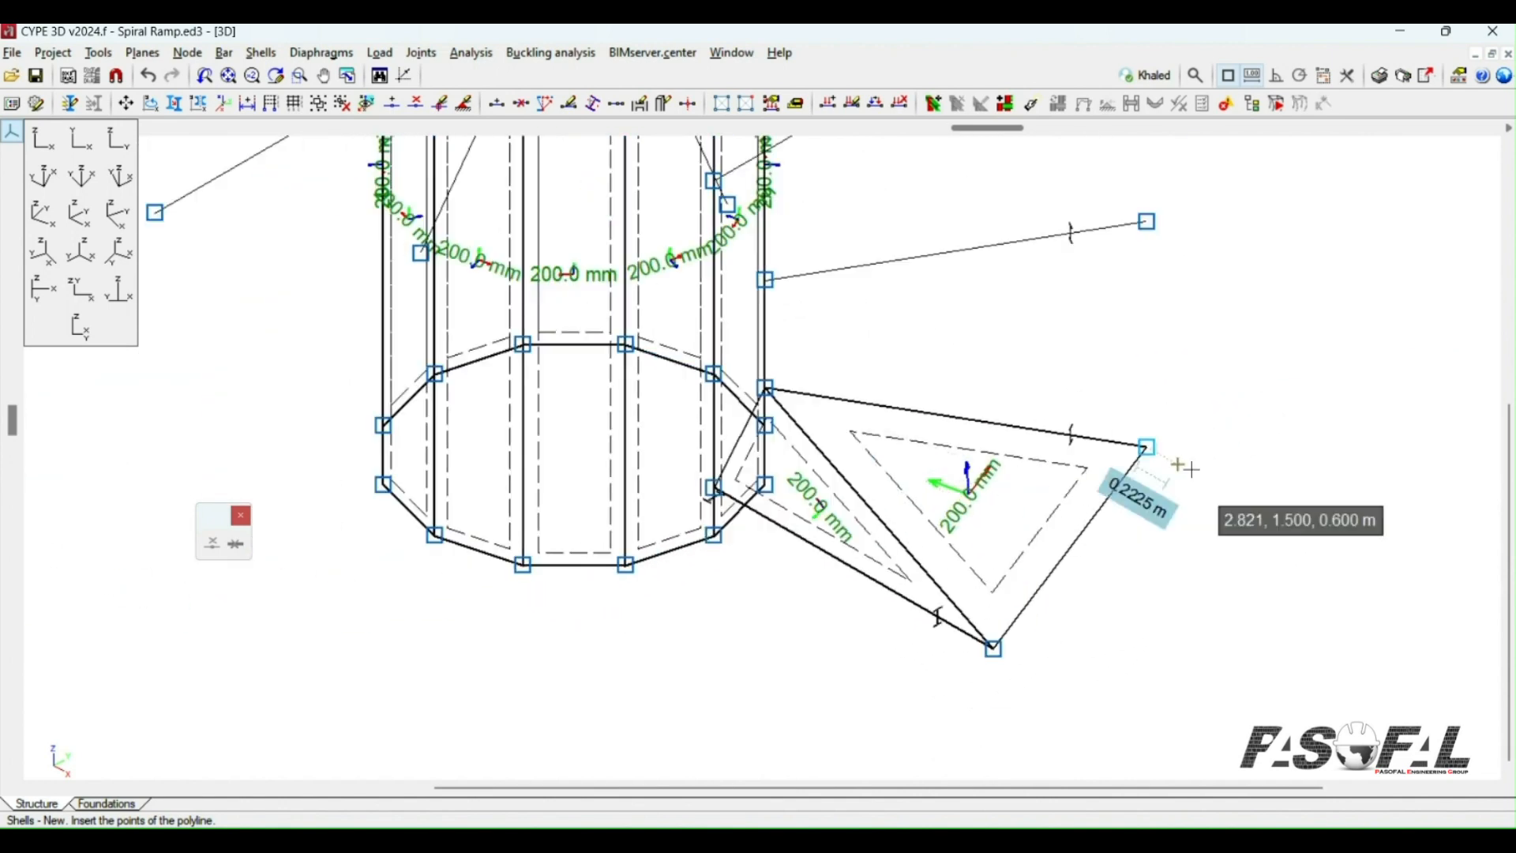
{"action": "scroll", "coordinate": [1146, 505], "scroll_direction": "down", "scroll_amount": 2}
{"action": "scroll", "coordinate": [1208, 434], "scroll_direction": "up", "scroll_amount": 2}
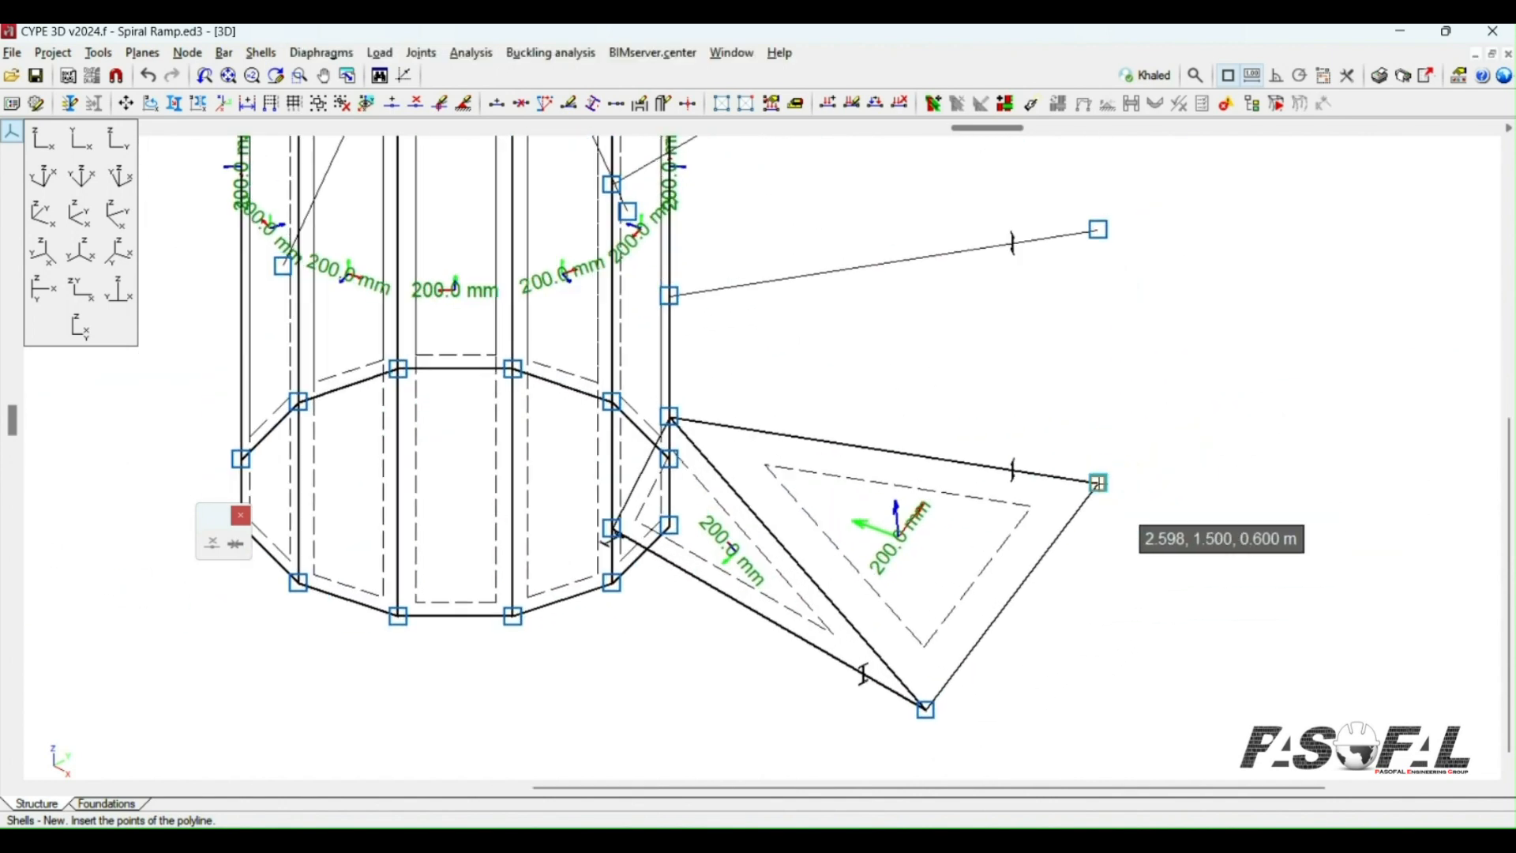
Step: Fill the bay between the 0.6 m and 0.9 m radials with two triangular shells sharing the diagonal from (2.598, 1.5, 0.6)
{"action": "left_click", "coordinate": [1099, 483]}
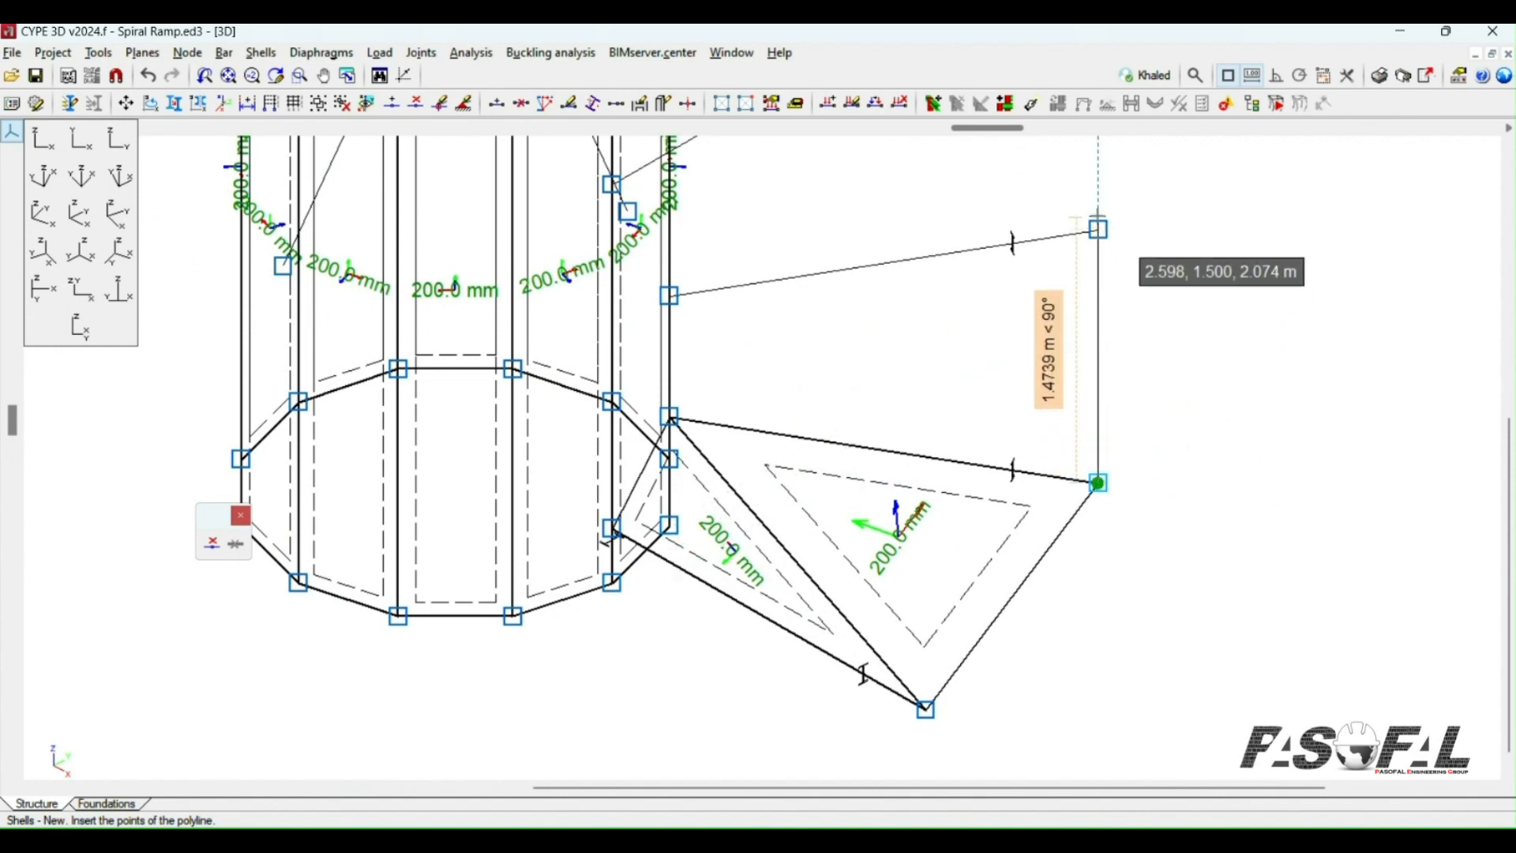
{"action": "scroll", "coordinate": [1096, 228], "scroll_direction": "up", "scroll_amount": 2}
{"action": "left_click", "coordinate": [1092, 229]}
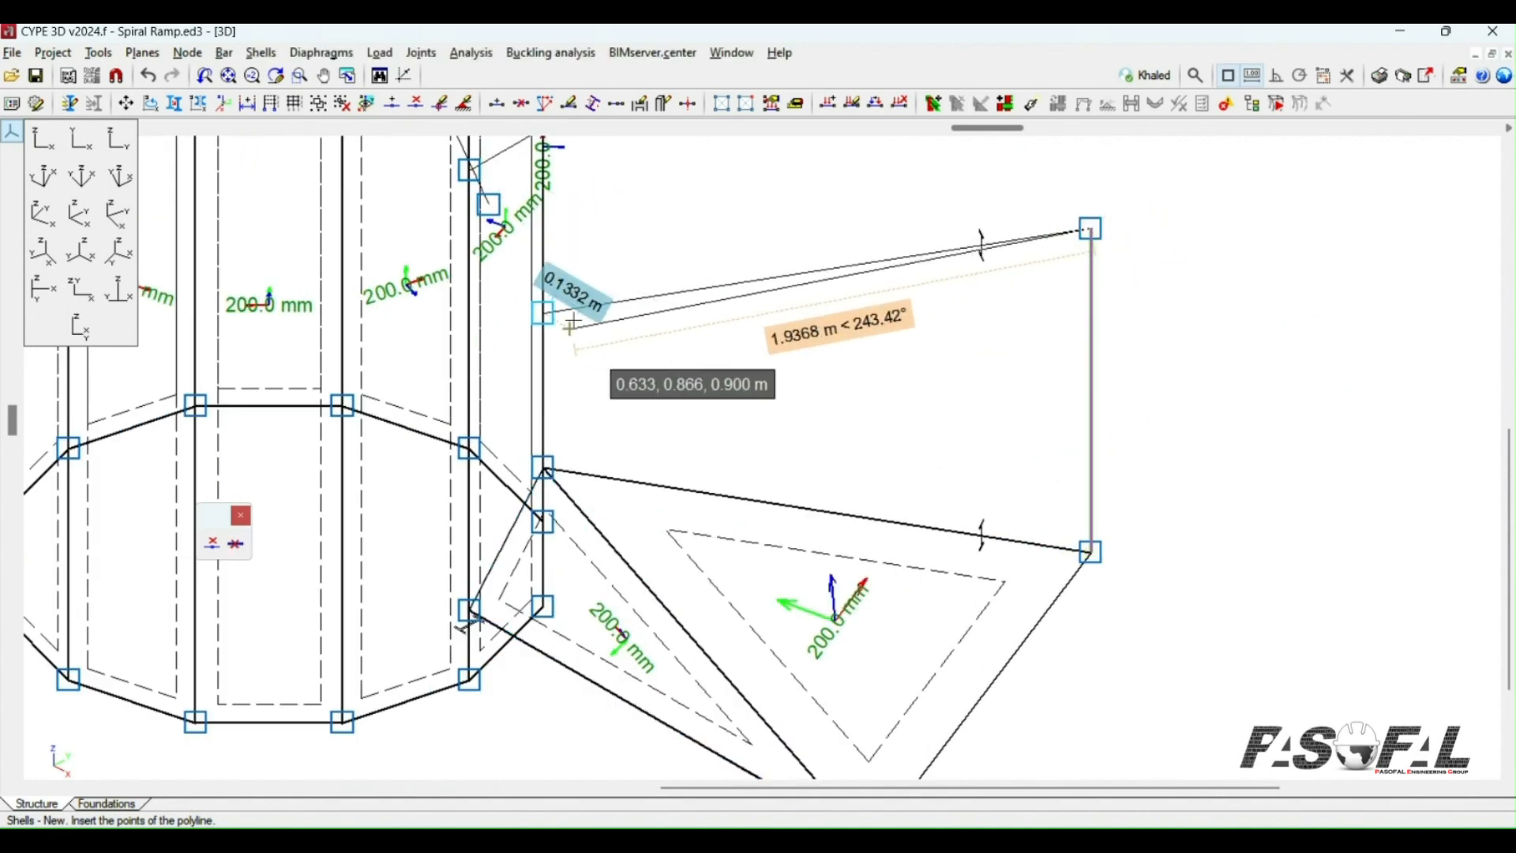
{"action": "left_click", "coordinate": [543, 313]}
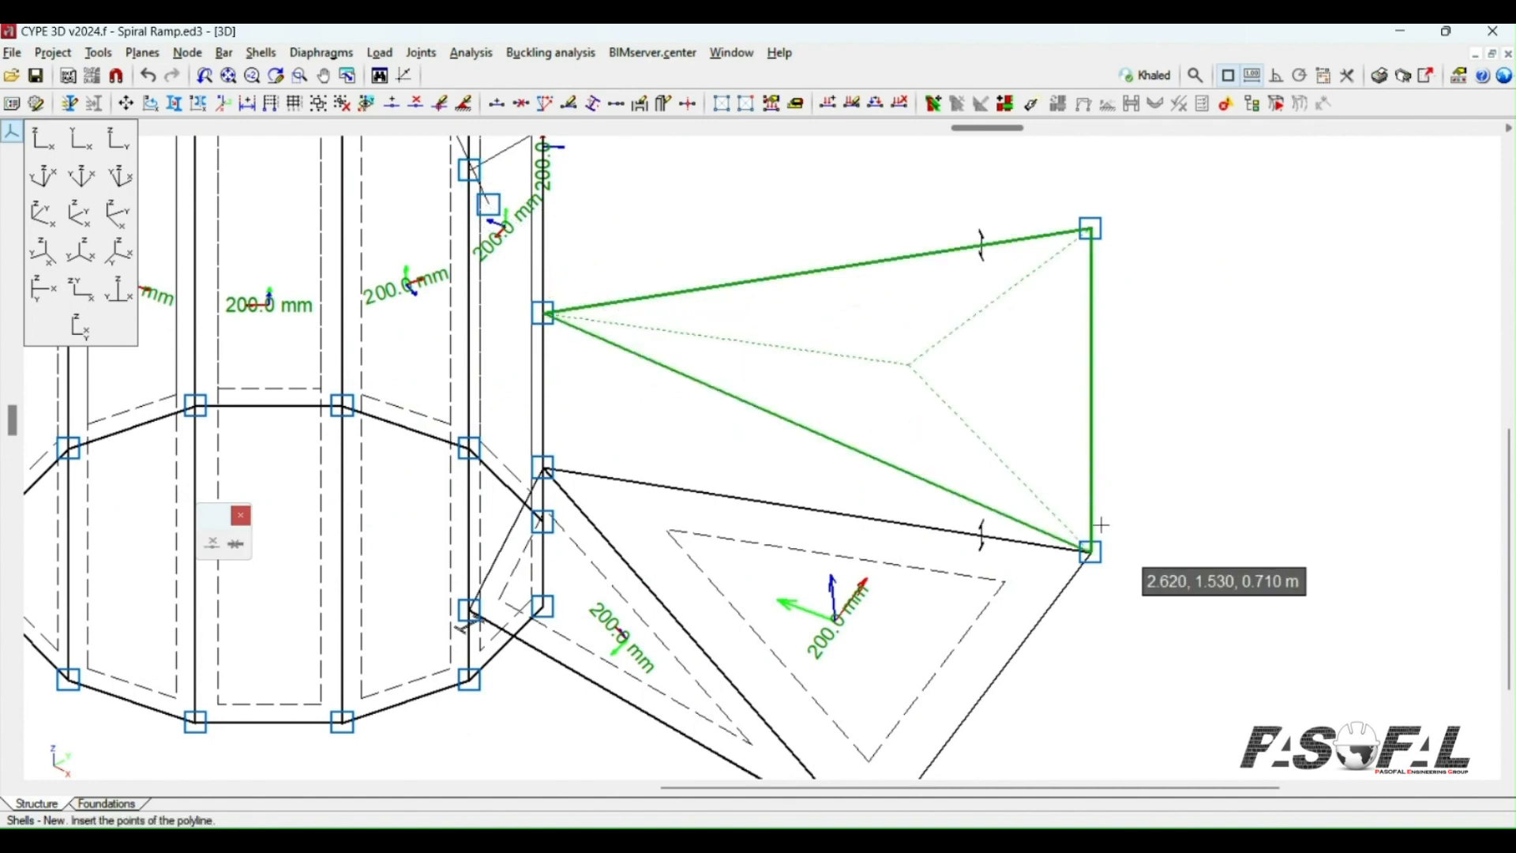
{"action": "left_click", "coordinate": [1092, 552]}
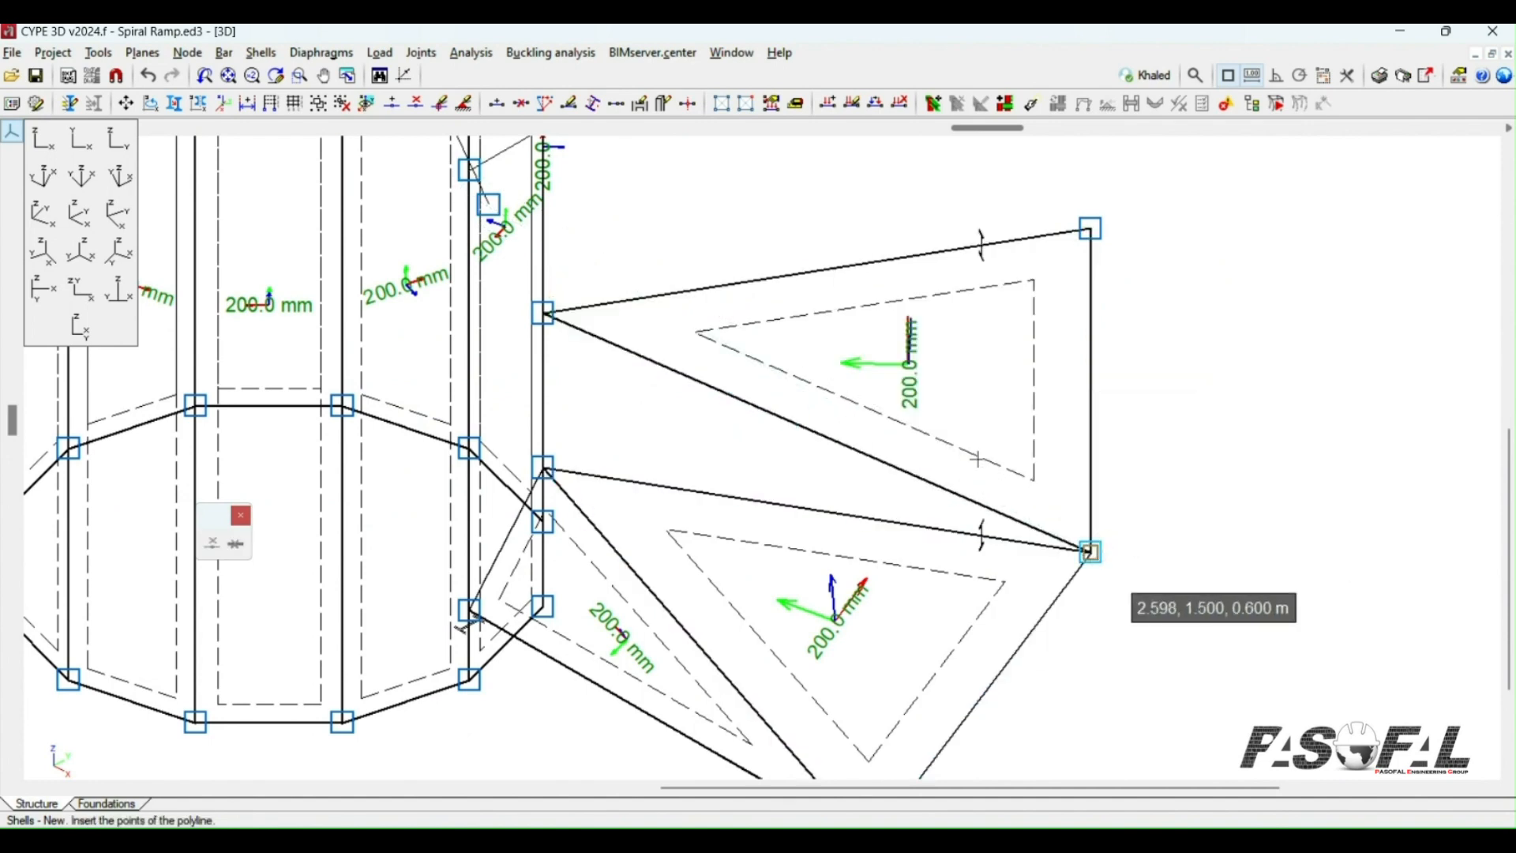
{"action": "left_click", "coordinate": [1091, 552]}
{"action": "left_click", "coordinate": [544, 313]}
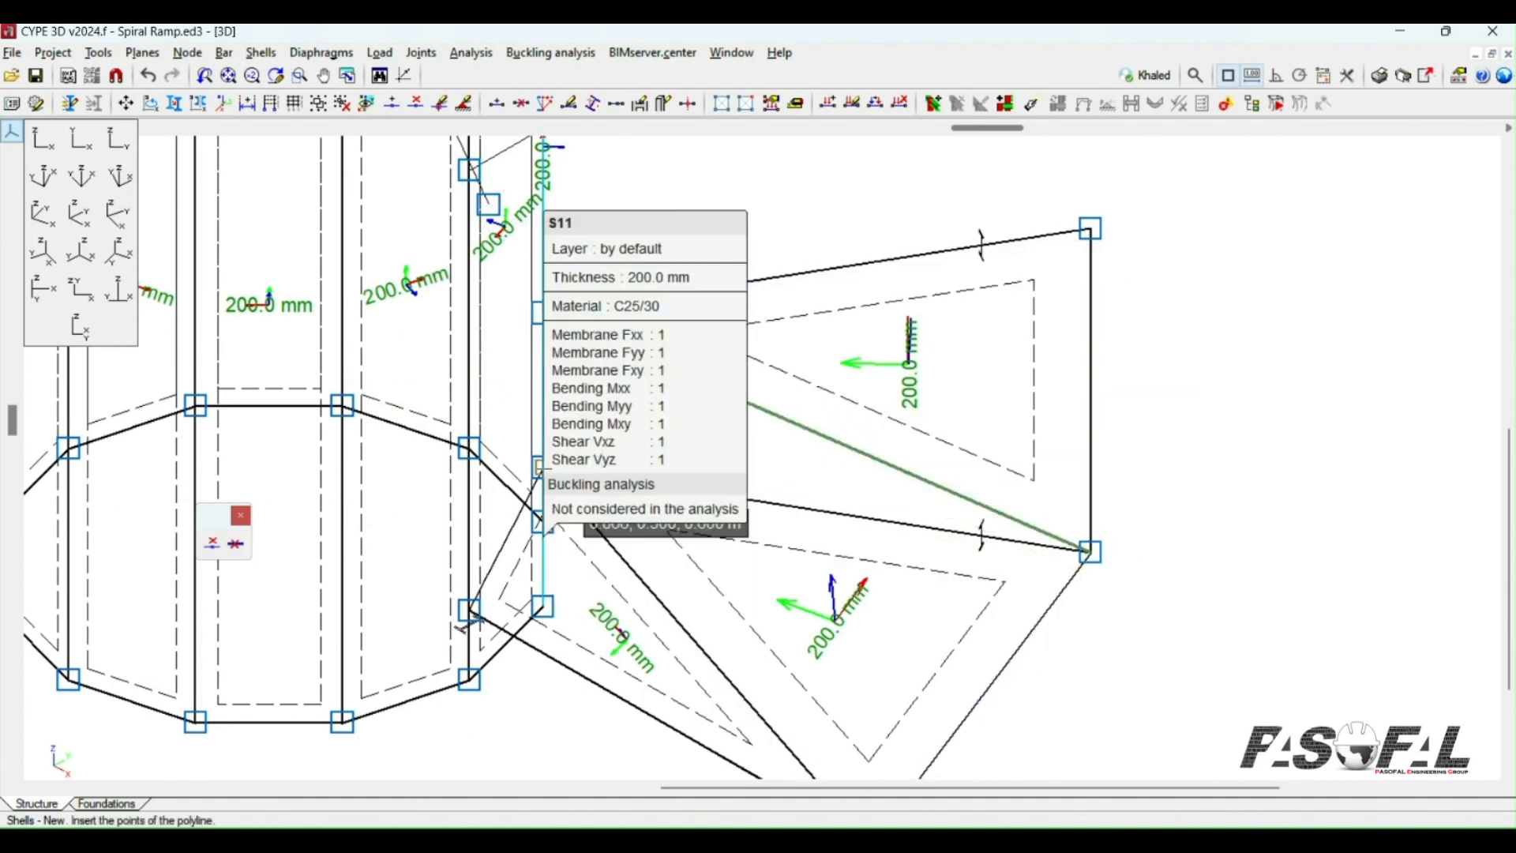
{"action": "left_click", "coordinate": [1091, 552]}
Step: Add an outer and an inner triangular shell between the 0.9 m and 1.2 m radials, sharing the diagonal from the lower outer node
{"action": "scroll", "coordinate": [813, 647], "scroll_direction": "down", "scroll_amount": 3}
{"action": "scroll", "coordinate": [901, 592], "scroll_direction": "up", "scroll_amount": 1}
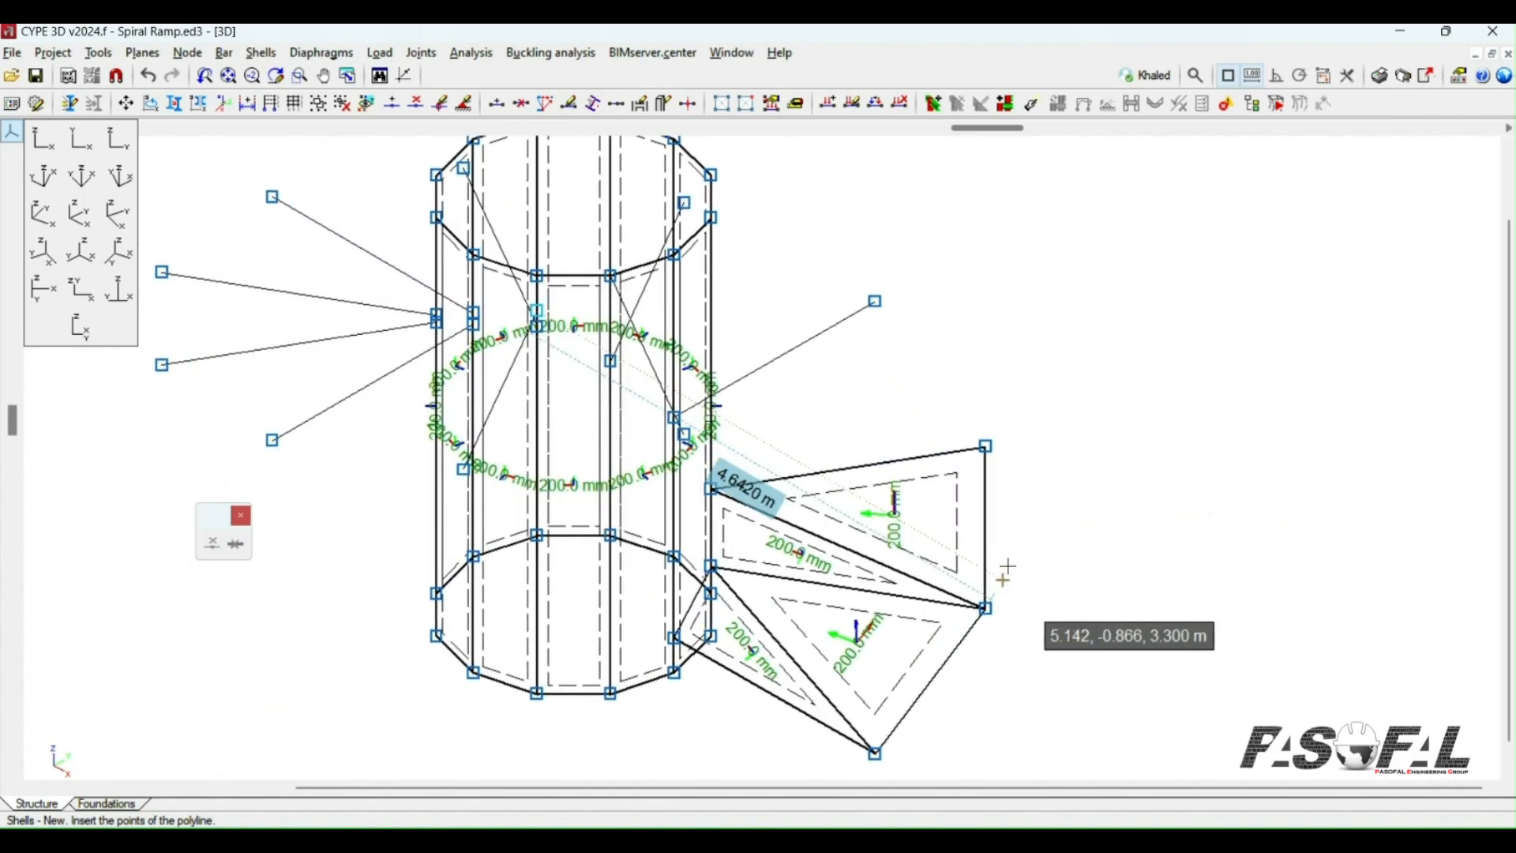
{"action": "middle_click_drag", "start_coordinate": [1008, 566], "coordinate": [844, 555], "text": "shift"}
{"action": "scroll", "coordinate": [1022, 598], "scroll_direction": "up", "scroll_amount": 2}
{"action": "left_click", "coordinate": [845, 617]}
{"action": "left_click", "coordinate": [980, 445]}
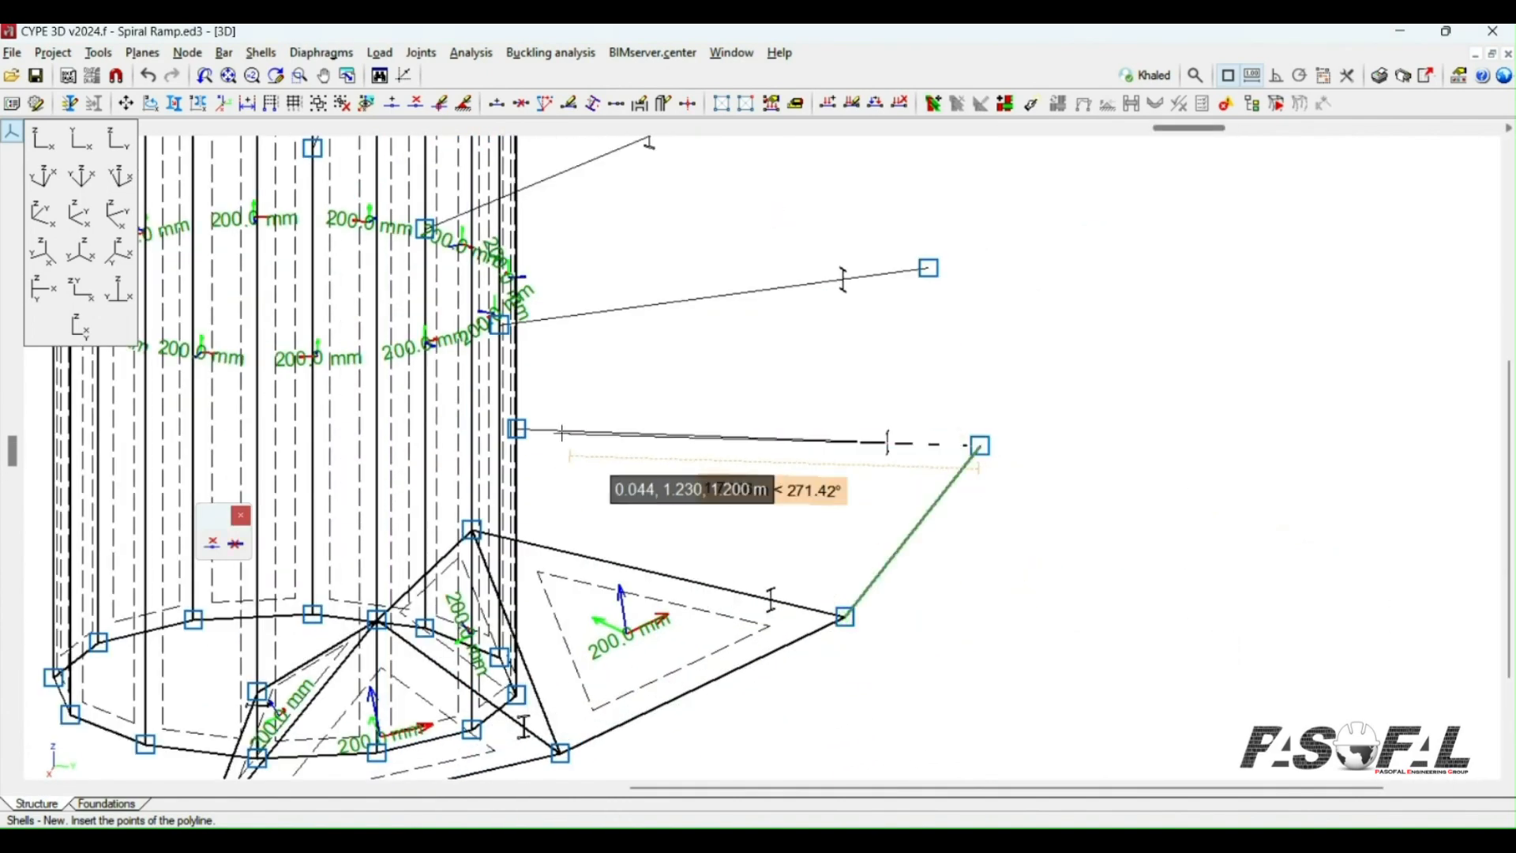
{"action": "left_click", "coordinate": [517, 429]}
{"action": "left_click", "coordinate": [845, 617]}
{"action": "left_click", "coordinate": [840, 616]}
{"action": "left_click", "coordinate": [471, 403]}
{"action": "left_click", "coordinate": [419, 518]}
{"action": "left_click", "coordinate": [840, 616]}
Step: Add an outer and an inner triangular shell between the 1.2 m and 1.5 m radials, sharing the diagonal from (0, 3, 1.2)
{"action": "scroll", "coordinate": [1059, 643], "scroll_direction": "down", "scroll_amount": 2}
{"action": "middle_click_drag", "start_coordinate": [1060, 642], "coordinate": [971, 609], "text": "shift"}
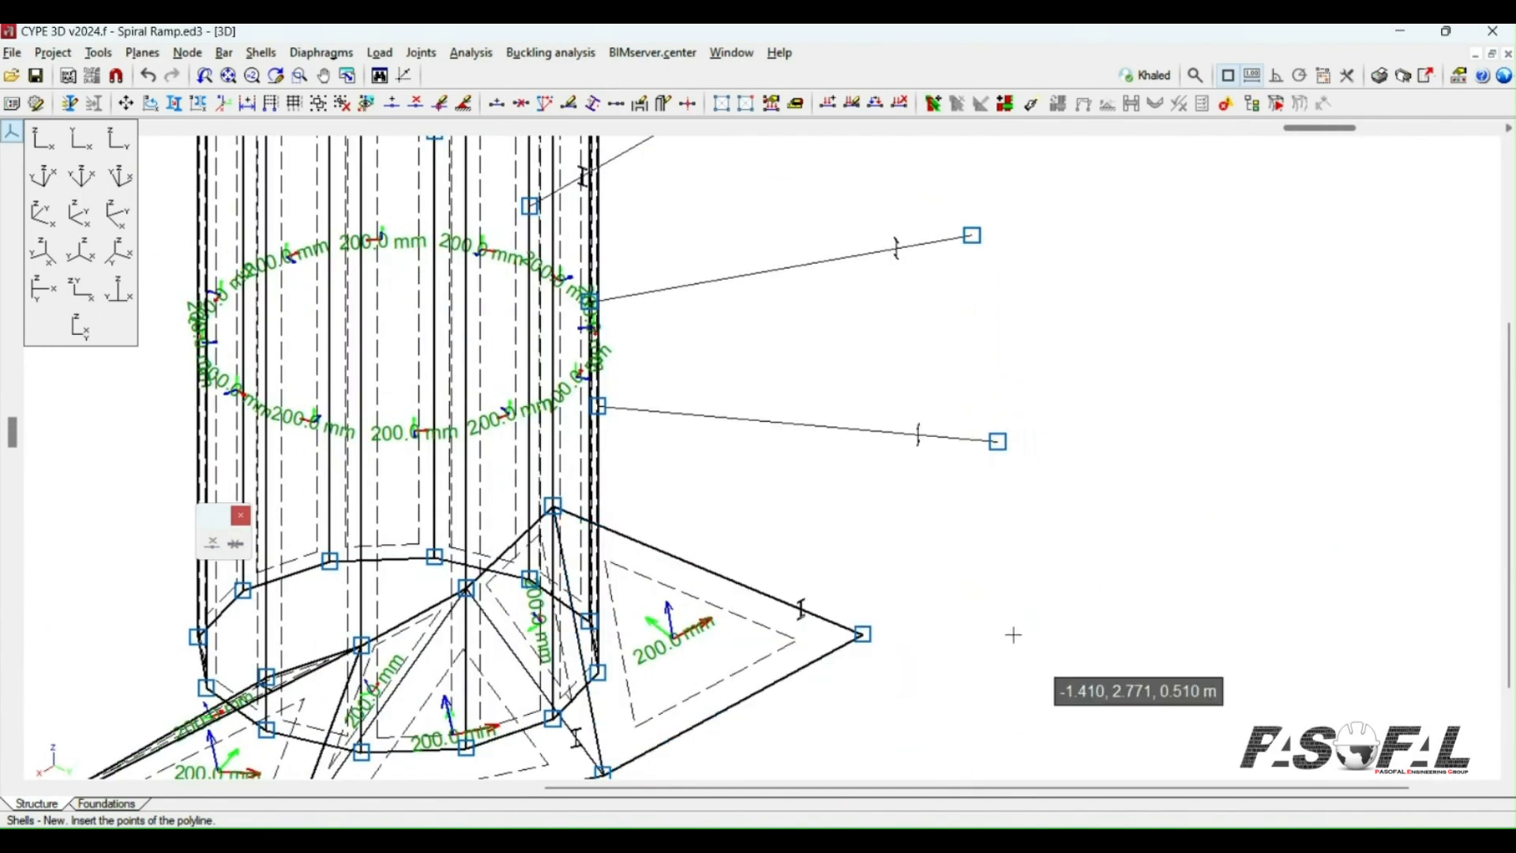
{"action": "scroll", "coordinate": [997, 636], "scroll_direction": "up", "scroll_amount": 1}
{"action": "left_click", "coordinate": [845, 632]}
{"action": "left_click", "coordinate": [999, 414]}
{"action": "left_click", "coordinate": [545, 372]}
{"action": "left_click", "coordinate": [845, 633]}
{"action": "scroll", "coordinate": [970, 629], "scroll_direction": "up", "scroll_amount": 1}
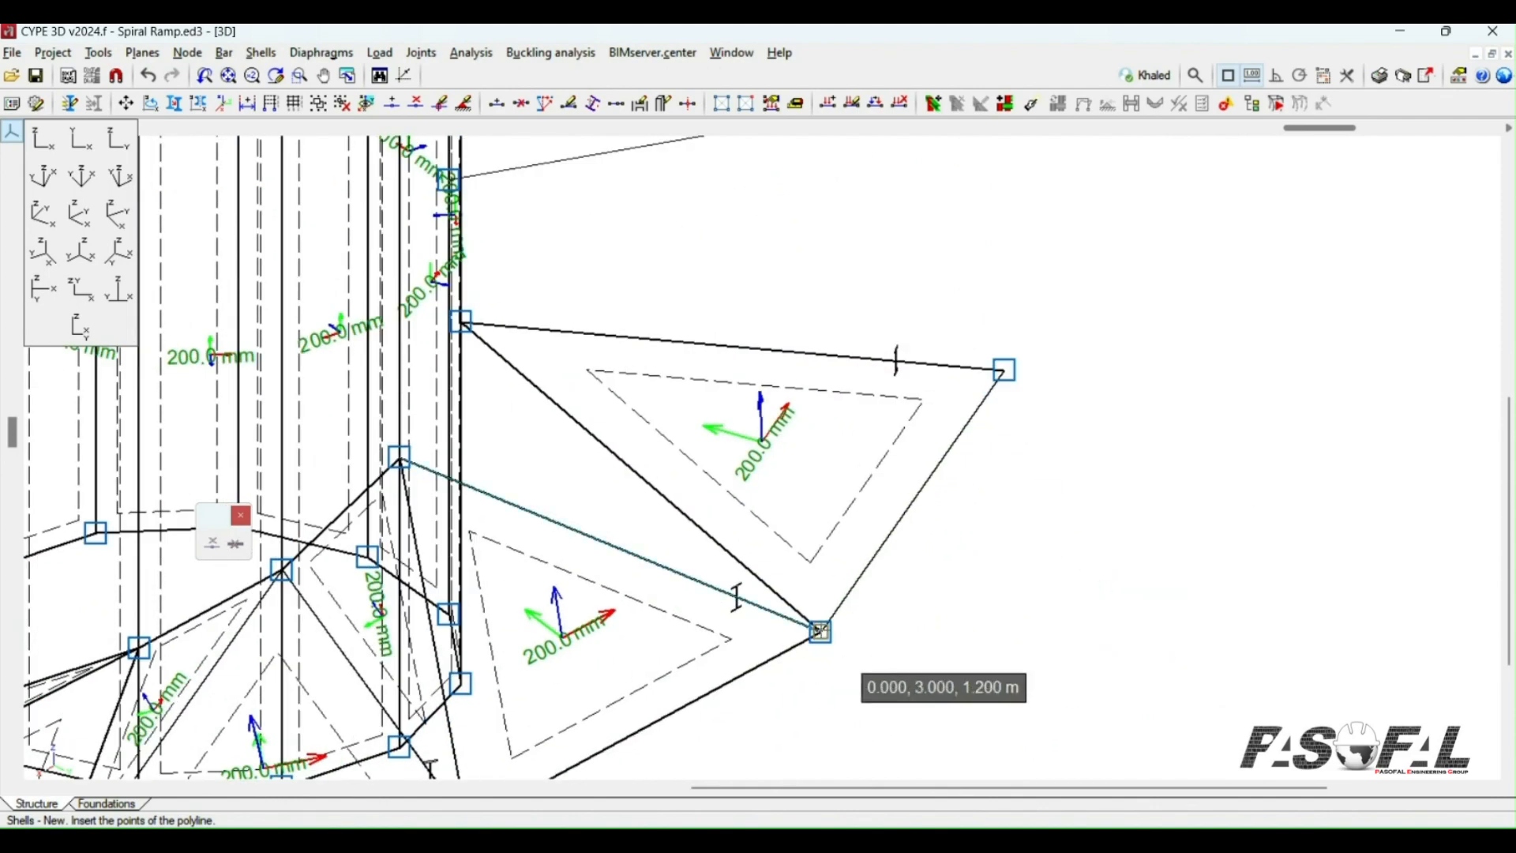
{"action": "left_click", "coordinate": [820, 632]}
{"action": "left_click", "coordinate": [461, 322]}
{"action": "left_click", "coordinate": [399, 457]}
{"action": "left_click", "coordinate": [821, 632]}
Step: Create the outer triangular shell between the 1.5 m and 1.8 m radials, from both outer nodes to the 1.8 m inner node
{"action": "scroll", "coordinate": [1026, 624], "scroll_direction": "down", "scroll_amount": 3}
{"action": "left_click", "coordinate": [894, 491]}
{"action": "left_click", "coordinate": [870, 288]}
{"action": "mouse_move", "coordinate": [1055, 454]}
{"action": "middle_mouse_down", "text": "shift"}
{"action": "mouse_move", "coordinate": [965, 482]}
{"action": "mouse_move", "coordinate": [976, 499]}
{"action": "middle_mouse_up", "text": "shift"}
{"action": "scroll", "coordinate": [963, 496], "scroll_direction": "up", "scroll_amount": 1}
{"action": "left_click", "coordinate": [462, 430]}
{"action": "right_click", "coordinate": [753, 435]}
Step: Create the inner triangular shell between the 1.5 m and 1.8 m radials, from the lower outer node to both inner nodes
{"action": "scroll", "coordinate": [754, 435], "scroll_direction": "down", "scroll_amount": 1}
{"action": "scroll", "coordinate": [745, 751], "scroll_direction": "up", "scroll_amount": 1}
{"action": "left_click", "coordinate": [702, 762]}
{"action": "left_click", "coordinate": [463, 345]}
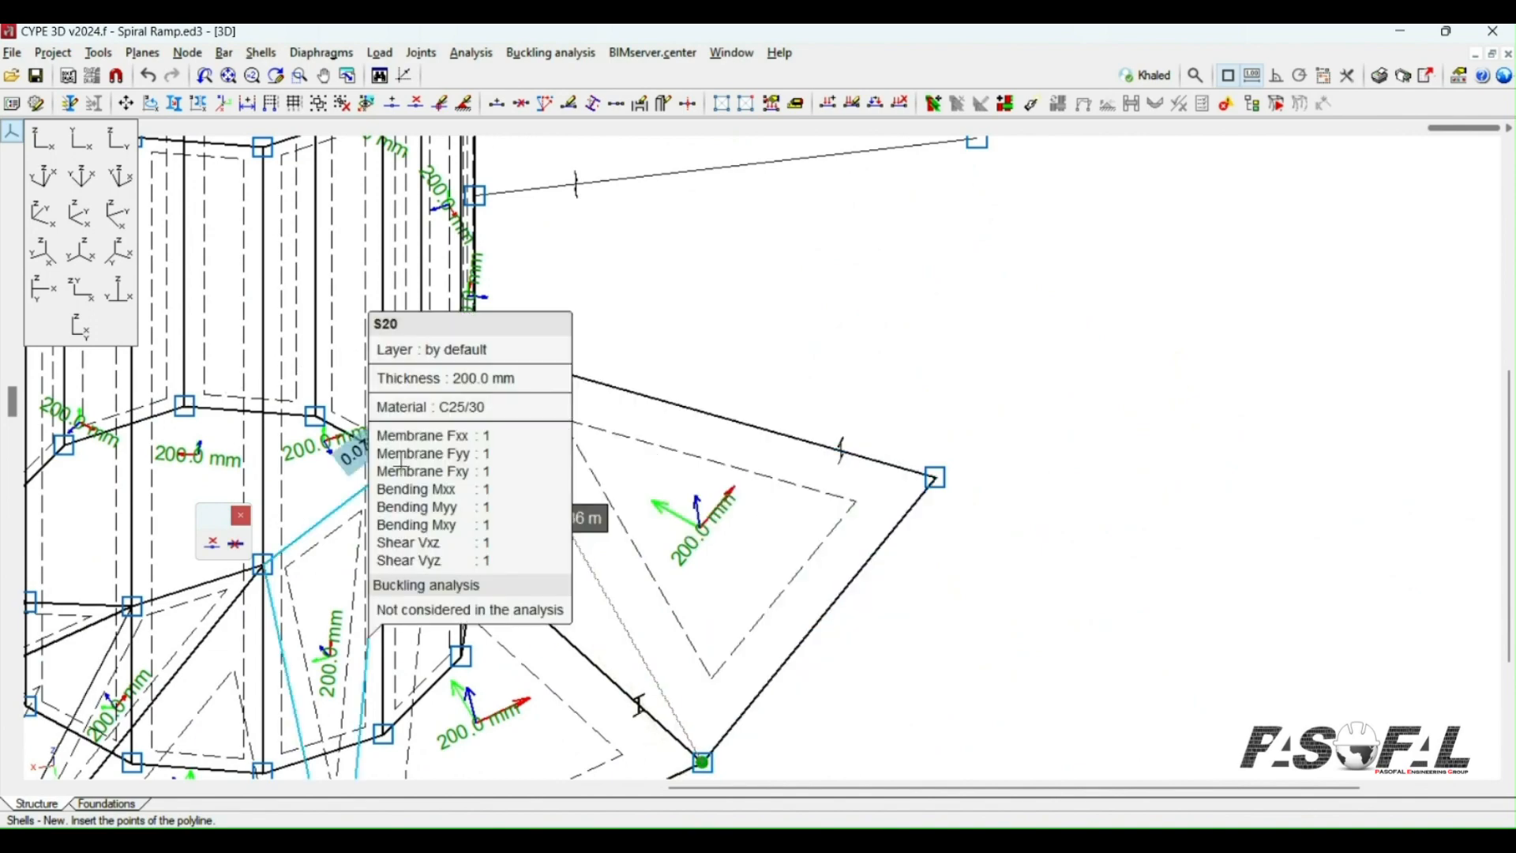
{"action": "scroll", "coordinate": [659, 629], "scroll_direction": "up", "scroll_amount": 1}
{"action": "scroll", "coordinate": [1145, 328], "scroll_direction": "up", "scroll_amount": 1}
{"action": "left_click", "coordinate": [241, 467]}
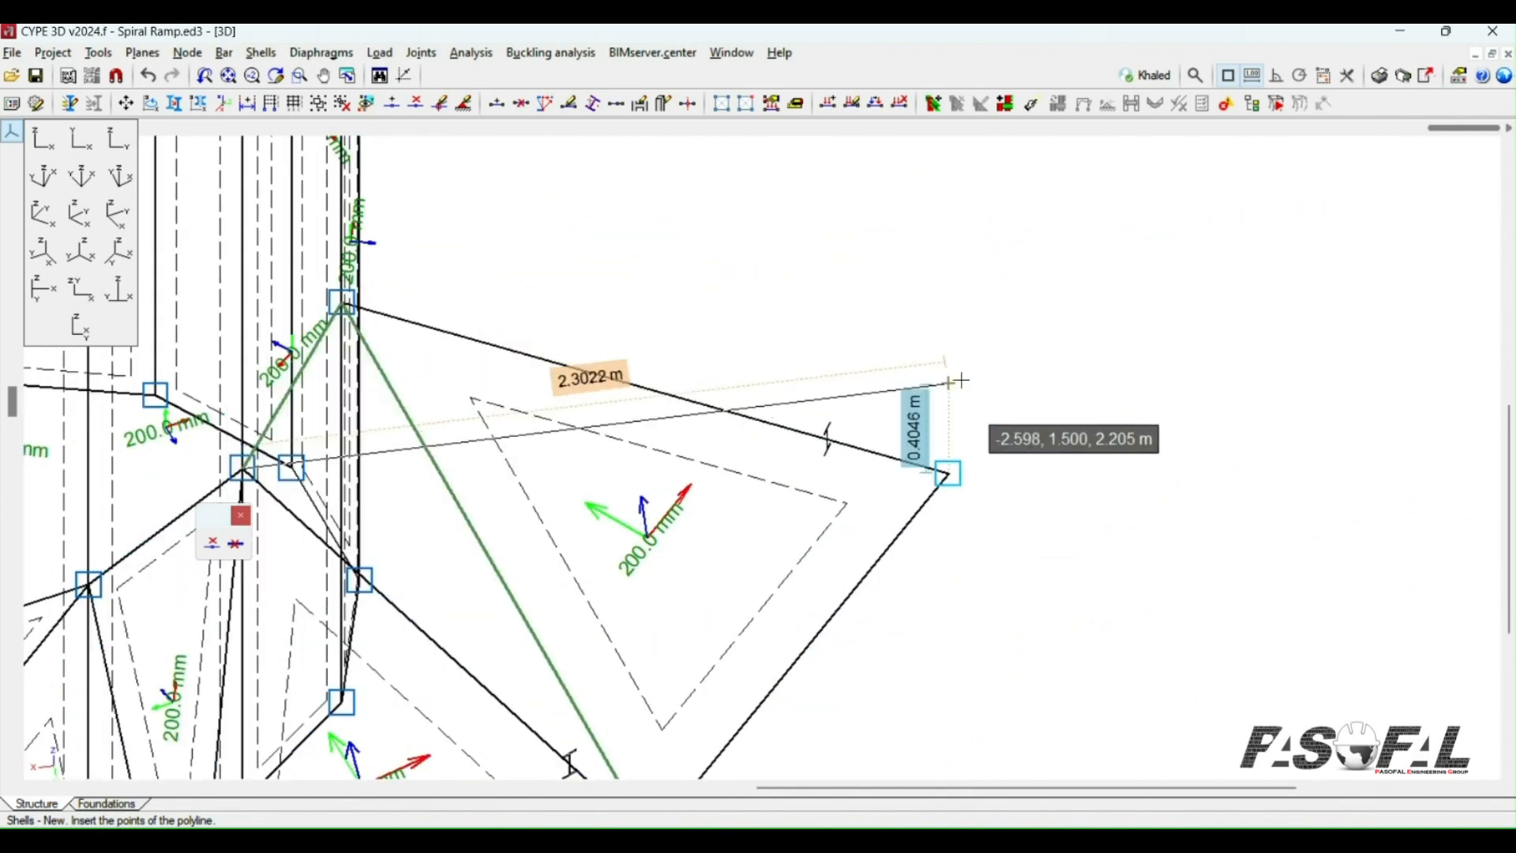
{"action": "scroll", "coordinate": [960, 382], "scroll_direction": "down", "scroll_amount": 3}
{"action": "scroll", "coordinate": [615, 314], "scroll_direction": "up", "scroll_amount": 3}
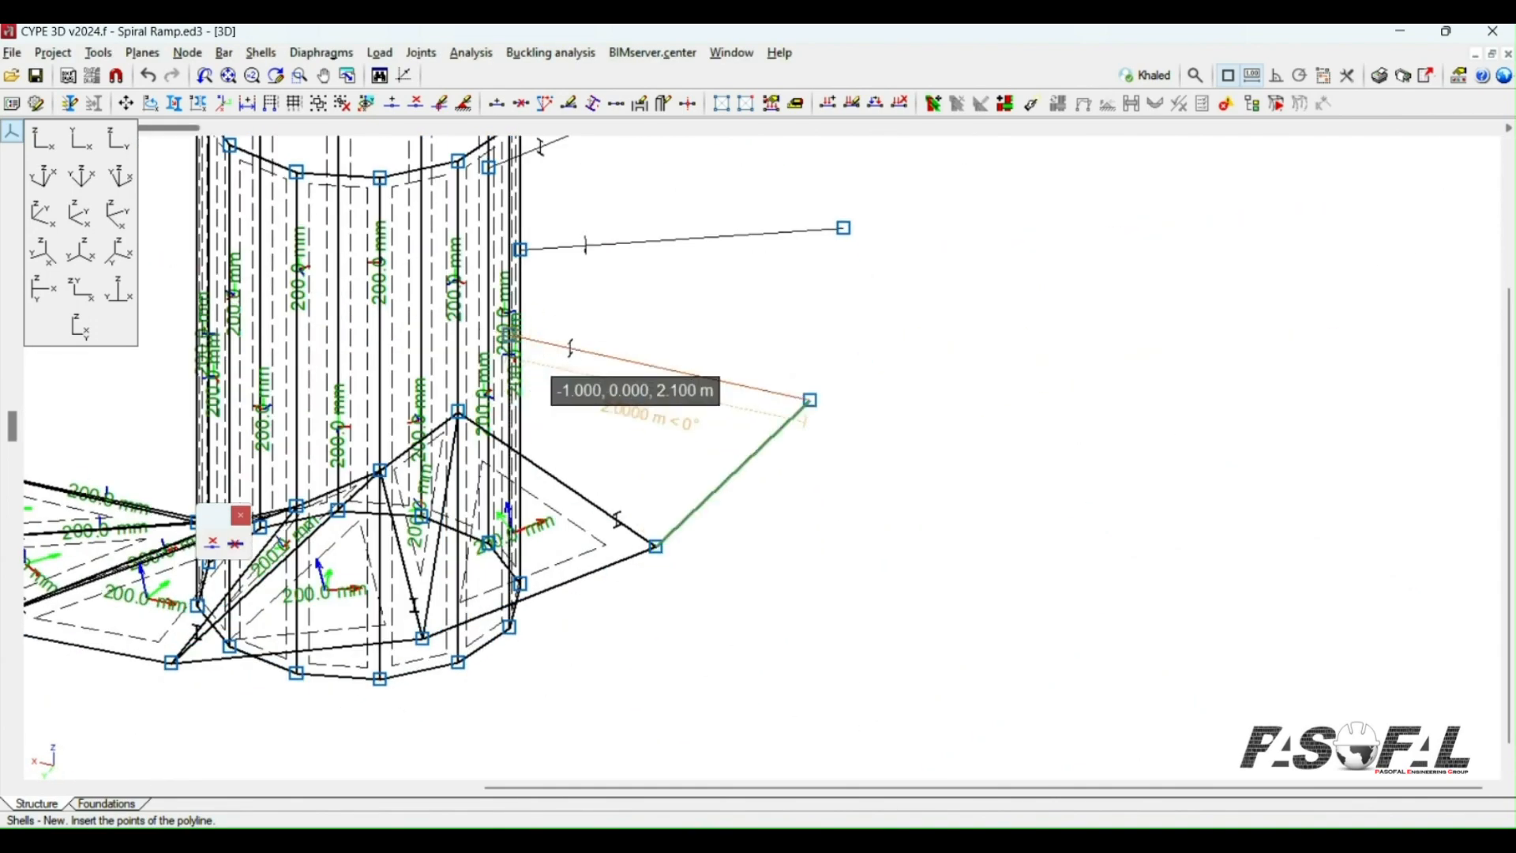
Step: Add an outer and an inner triangular shell between the 1.8 m and 2.1 m radials, sharing the diagonal from the lower outer node
{"action": "left_click", "coordinate": [509, 335]}
{"action": "left_click", "coordinate": [510, 335]}
{"action": "left_click", "coordinate": [656, 547]}
{"action": "scroll", "coordinate": [540, 377], "scroll_direction": "up", "scroll_amount": 2}
{"action": "left_click", "coordinate": [415, 429]}
{"action": "scroll", "coordinate": [853, 628], "scroll_direction": "down", "scroll_amount": 2}
Step: Add an outer and an inner triangular shell between the 2.1 m and 2.4 m radials, sharing the diagonal from the 2.1 m outer node
{"action": "left_click", "coordinate": [914, 501]}
{"action": "scroll", "coordinate": [1003, 469], "scroll_direction": "up", "scroll_amount": 1}
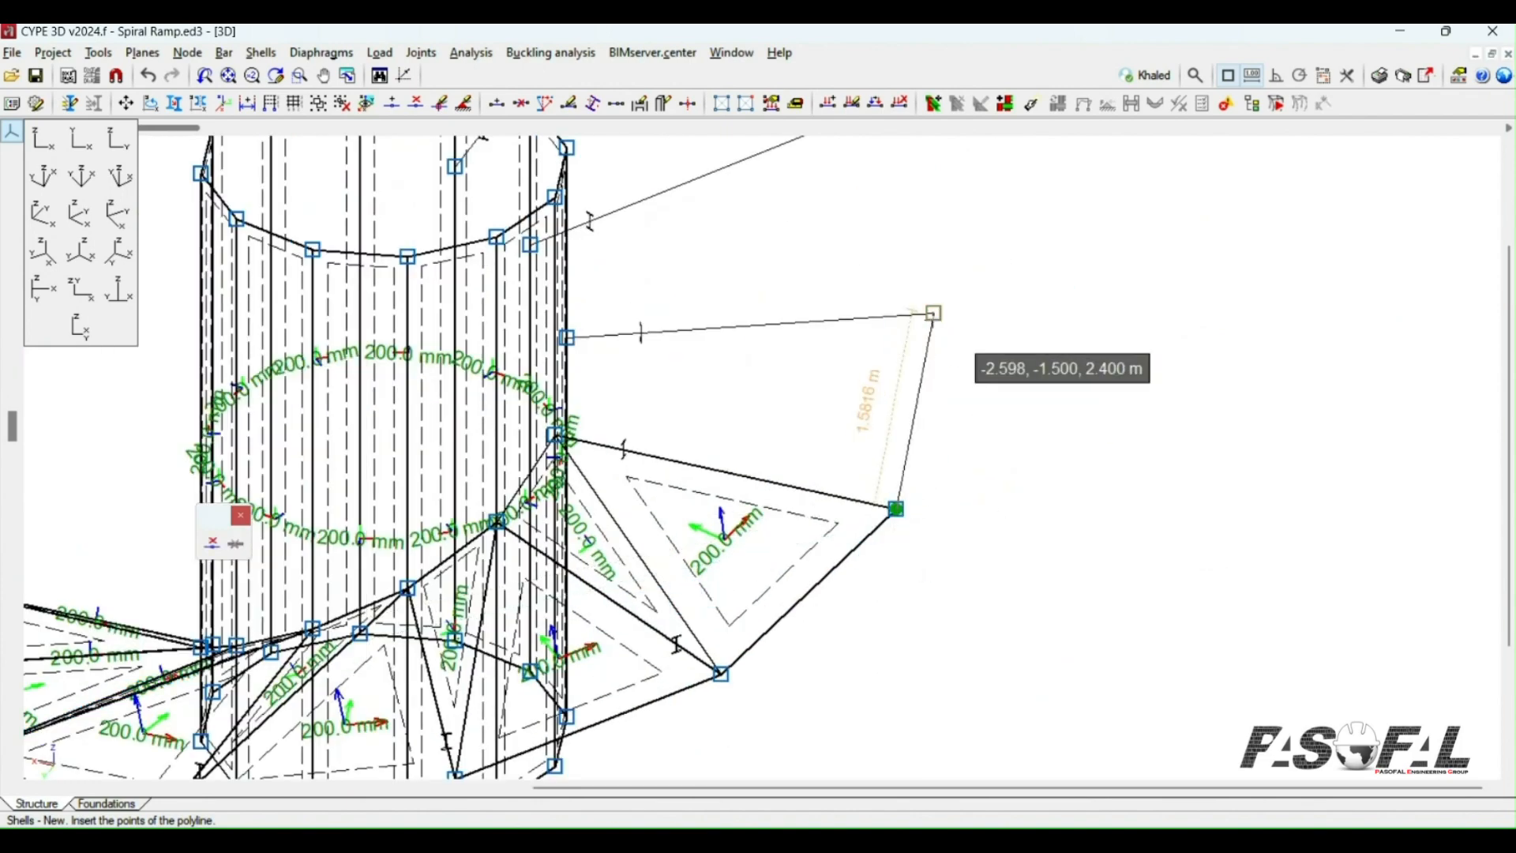
{"action": "left_click", "coordinate": [933, 314]}
{"action": "left_click", "coordinate": [567, 337]}
{"action": "scroll", "coordinate": [1015, 564], "scroll_direction": "up", "scroll_amount": 2}
{"action": "left_click", "coordinate": [850, 487]}
{"action": "left_click", "coordinate": [400, 254]}
{"action": "left_click", "coordinate": [383, 389]}
{"action": "scroll", "coordinate": [946, 731], "scroll_direction": "down", "scroll_amount": 3}
{"action": "left_click", "coordinate": [791, 589]}
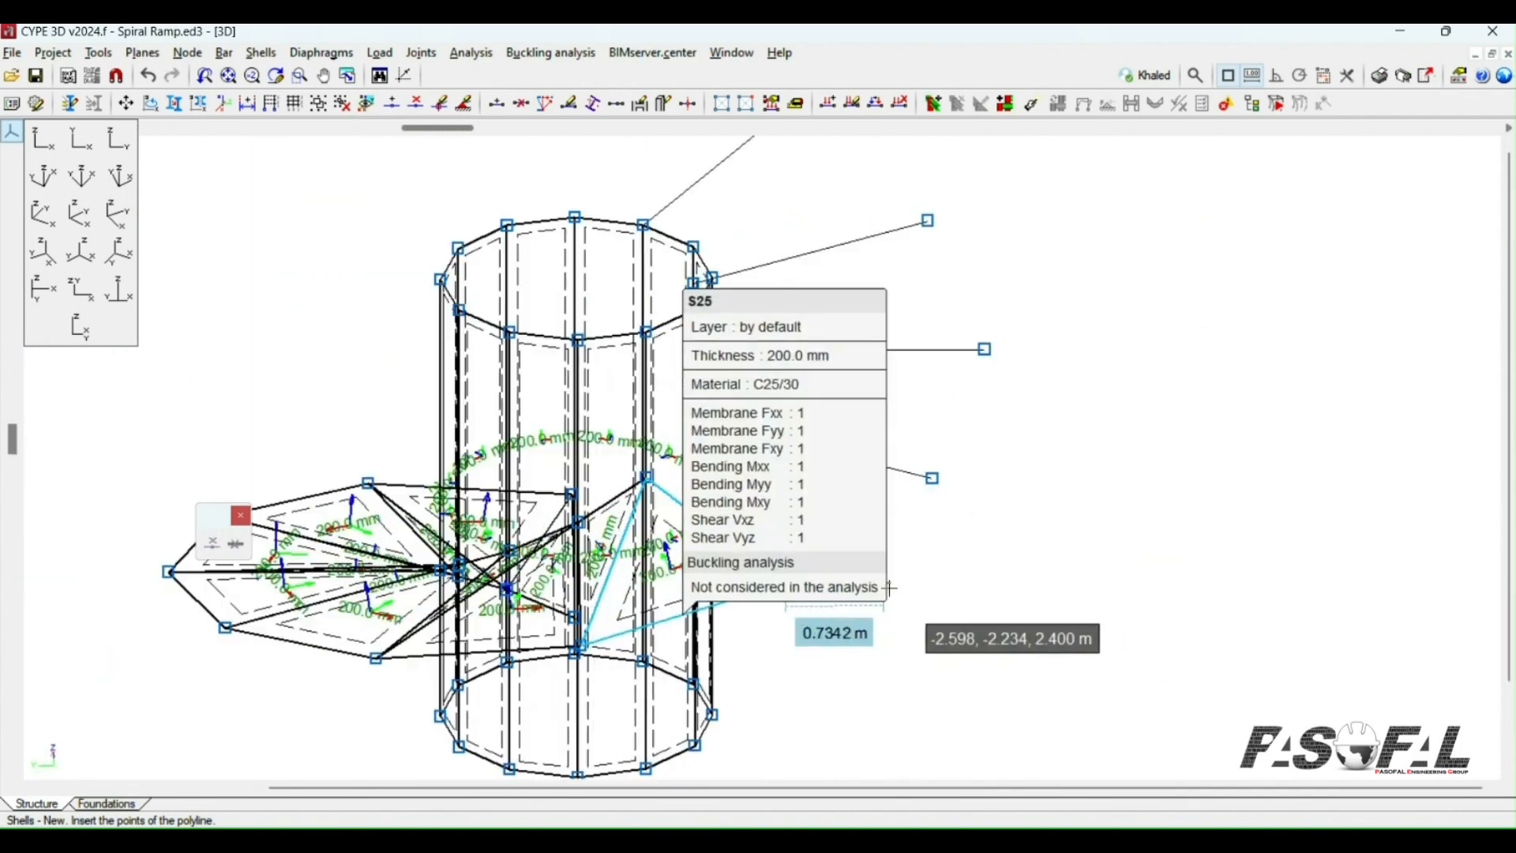
Step: Add an outer and an inner triangular shell between the 2.4 m and 2.7 m radials, sharing the diagonal from (-2.598, -1.5, 2.4)
{"action": "scroll", "coordinate": [890, 588], "scroll_direction": "up", "scroll_amount": 1}
{"action": "left_click", "coordinate": [770, 583]}
{"action": "left_click", "coordinate": [939, 467]}
{"action": "left_click", "coordinate": [1166, 481]}
{"action": "left_click", "coordinate": [671, 401]}
{"action": "left_click", "coordinate": [769, 583]}
{"action": "scroll", "coordinate": [795, 588], "scroll_direction": "up", "scroll_amount": 4}
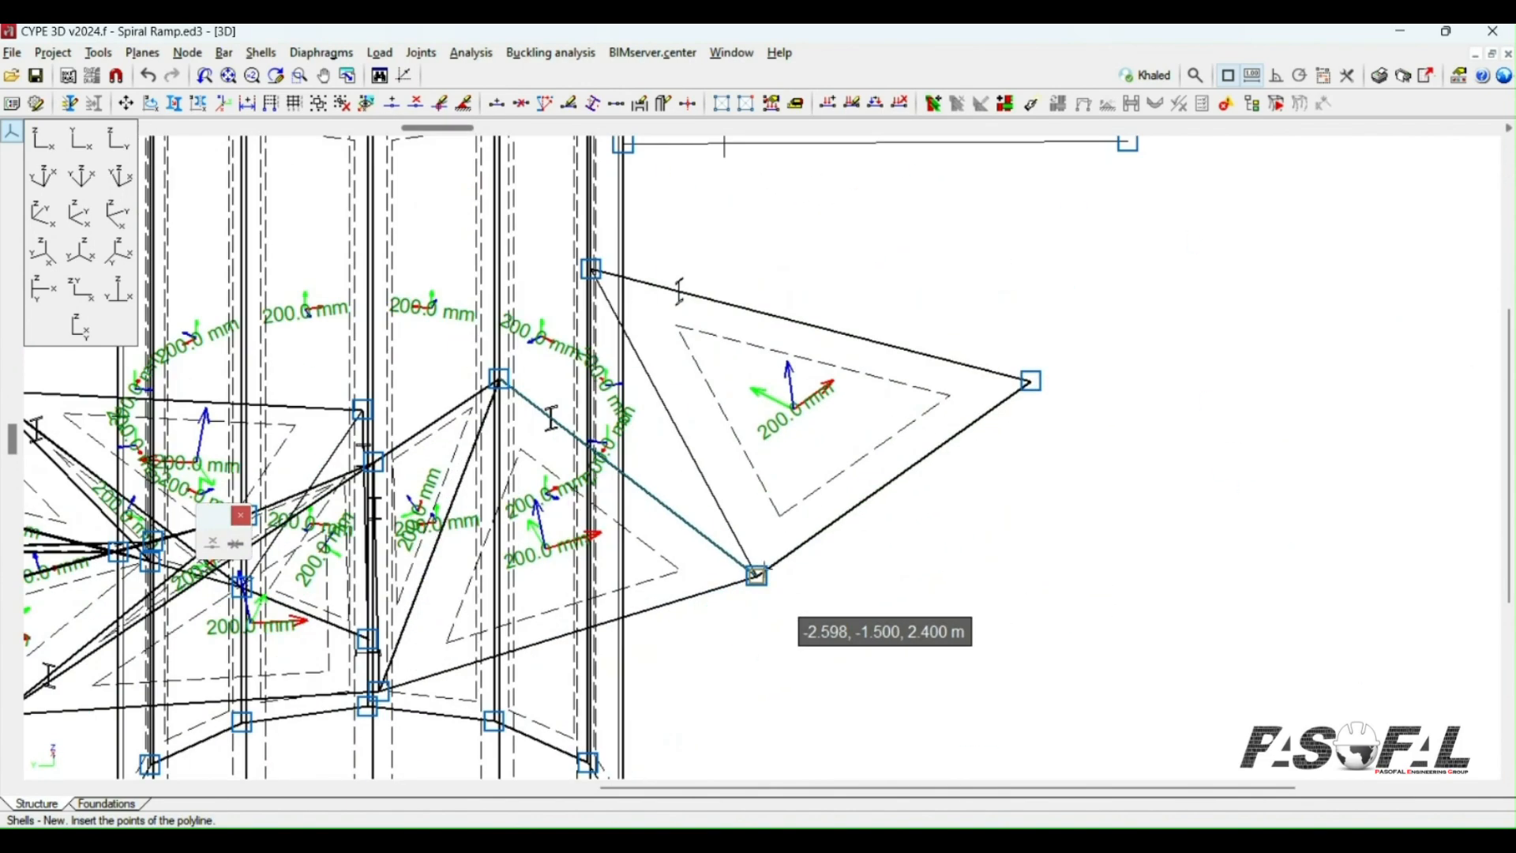
{"action": "scroll", "coordinate": [496, 380], "scroll_direction": "up", "scroll_amount": 1}
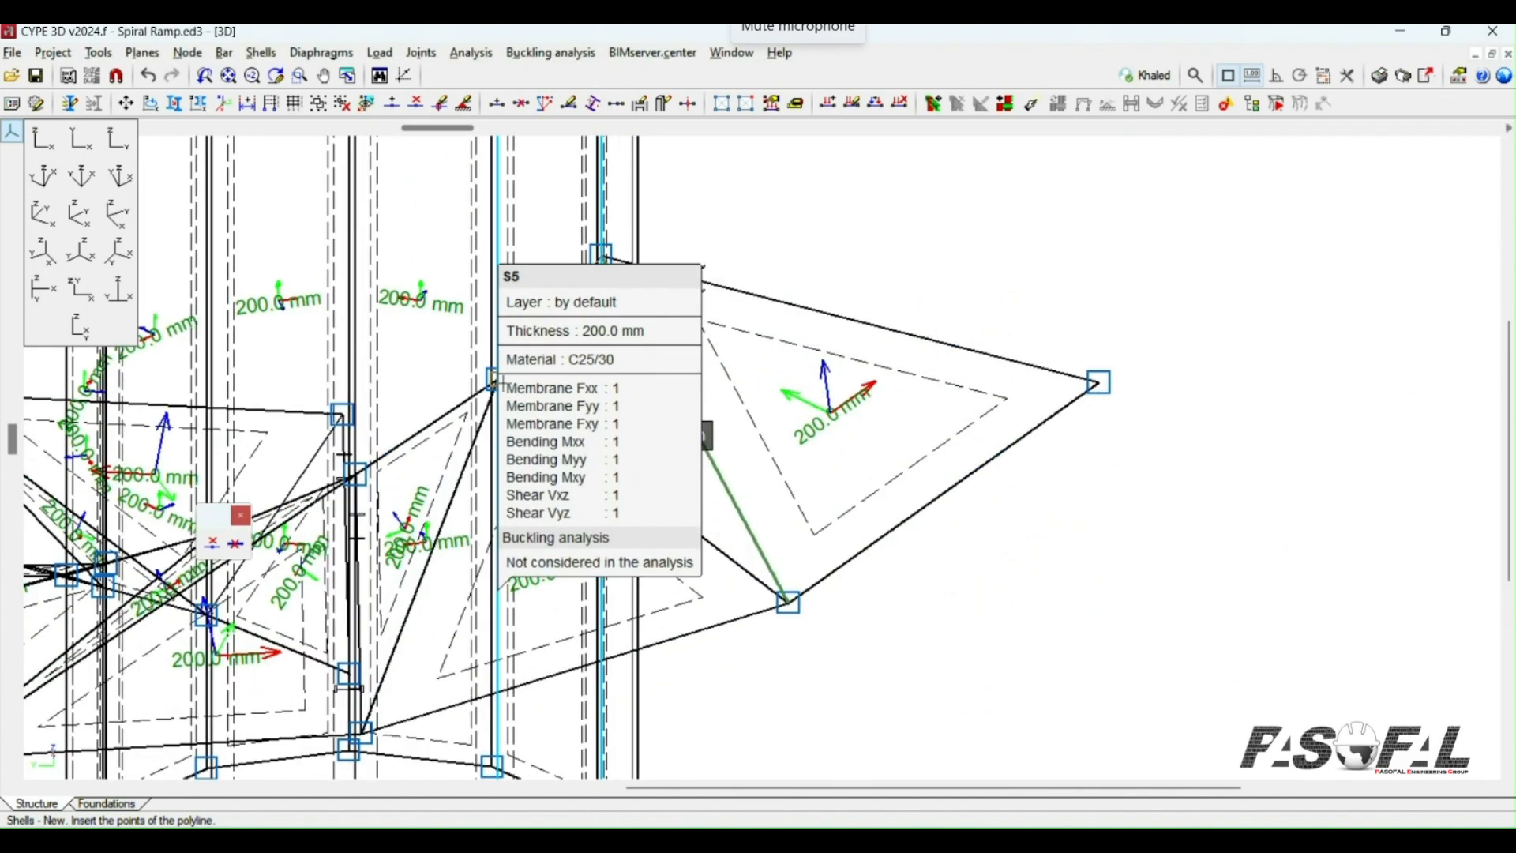
{"action": "left_click", "coordinate": [494, 381]}
{"action": "left_click", "coordinate": [788, 602]}
Step: Create the outer triangular shell between the 2.7 m and 3.0 m radials, from both outer nodes to the 3.0 m inner node
{"action": "scroll", "coordinate": [1137, 442], "scroll_direction": "down", "scroll_amount": 2}
{"action": "mouse_move", "coordinate": [1104, 535]}
{"action": "middle_mouse_down", "text": "shift"}
{"action": "mouse_move", "coordinate": [917, 613]}
{"action": "mouse_move", "coordinate": [821, 601]}
{"action": "mouse_move", "coordinate": [939, 545]}
{"action": "middle_mouse_up", "text": "shift"}
{"action": "scroll", "coordinate": [1015, 518], "scroll_direction": "down", "scroll_amount": 1}
{"action": "scroll", "coordinate": [882, 570], "scroll_direction": "up", "scroll_amount": 1}
{"action": "left_click", "coordinate": [955, 454]}
{"action": "left_click", "coordinate": [992, 341]}
{"action": "left_click", "coordinate": [728, 348]}
{"action": "left_click", "coordinate": [955, 454]}
Step: Create the inner triangular shell between the 2.7 m and 3.0 m radials, from the lower outer node to both inner nodes
{"action": "scroll", "coordinate": [1046, 508], "scroll_direction": "up", "scroll_amount": 5}
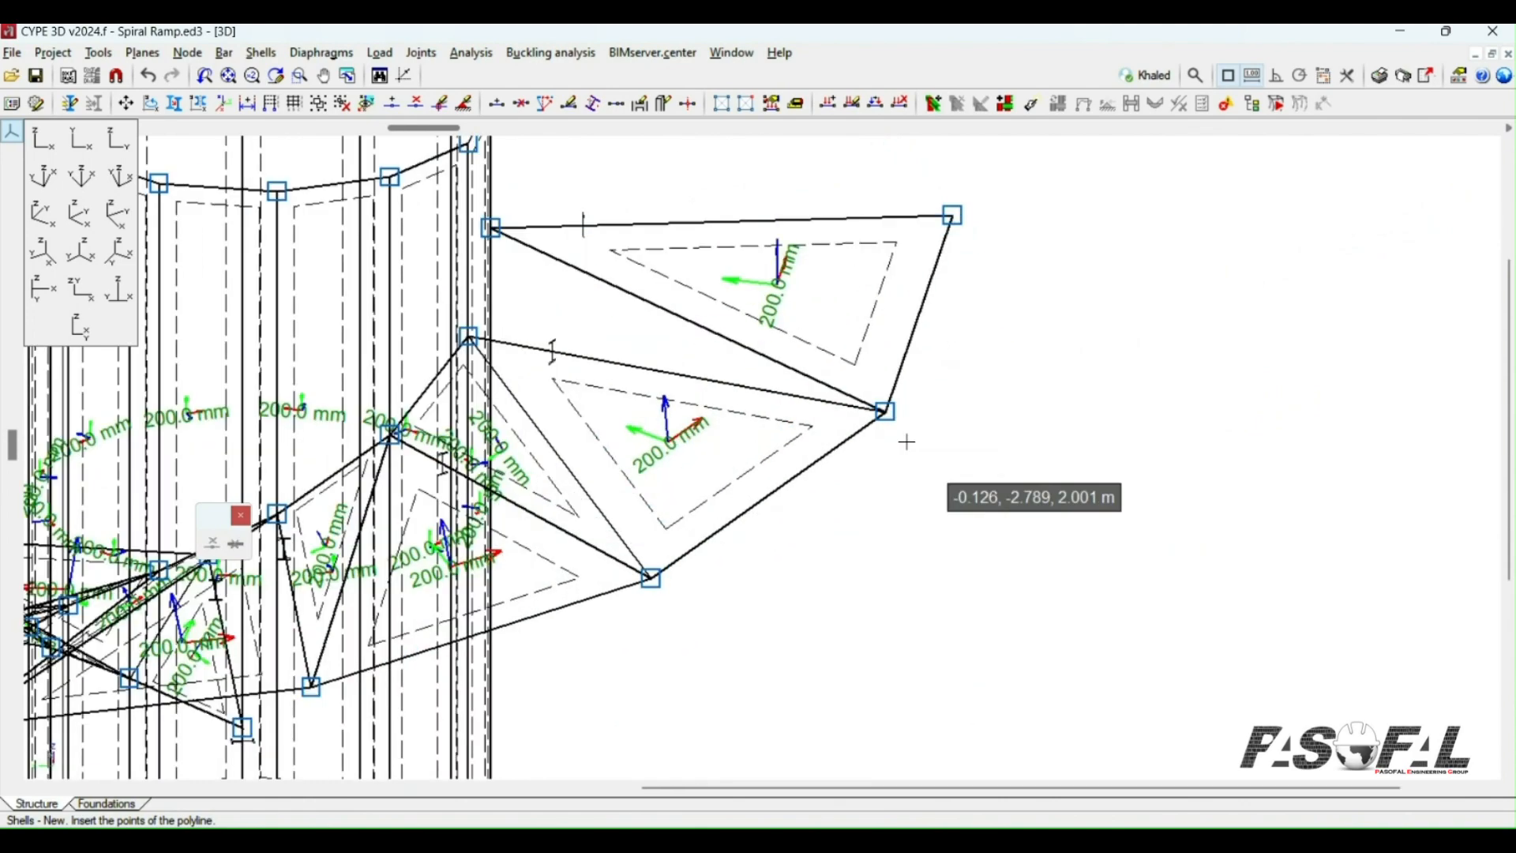
{"action": "left_click", "coordinate": [884, 411]}
{"action": "left_click", "coordinate": [491, 227]}
{"action": "left_click", "coordinate": [468, 337]}
{"action": "left_click", "coordinate": [885, 412]}
Step: Add an outer and an inner triangular shell between the 3.0 m and 3.3 m radials, sharing the diagonal from the 3.0 m outer node
{"action": "scroll", "coordinate": [1263, 528], "scroll_direction": "down", "scroll_amount": 3}
{"action": "middle_click_drag", "start_coordinate": [1263, 529], "coordinate": [1068, 555], "text": "shift"}
{"action": "scroll", "coordinate": [860, 565], "scroll_direction": "up", "scroll_amount": 2}
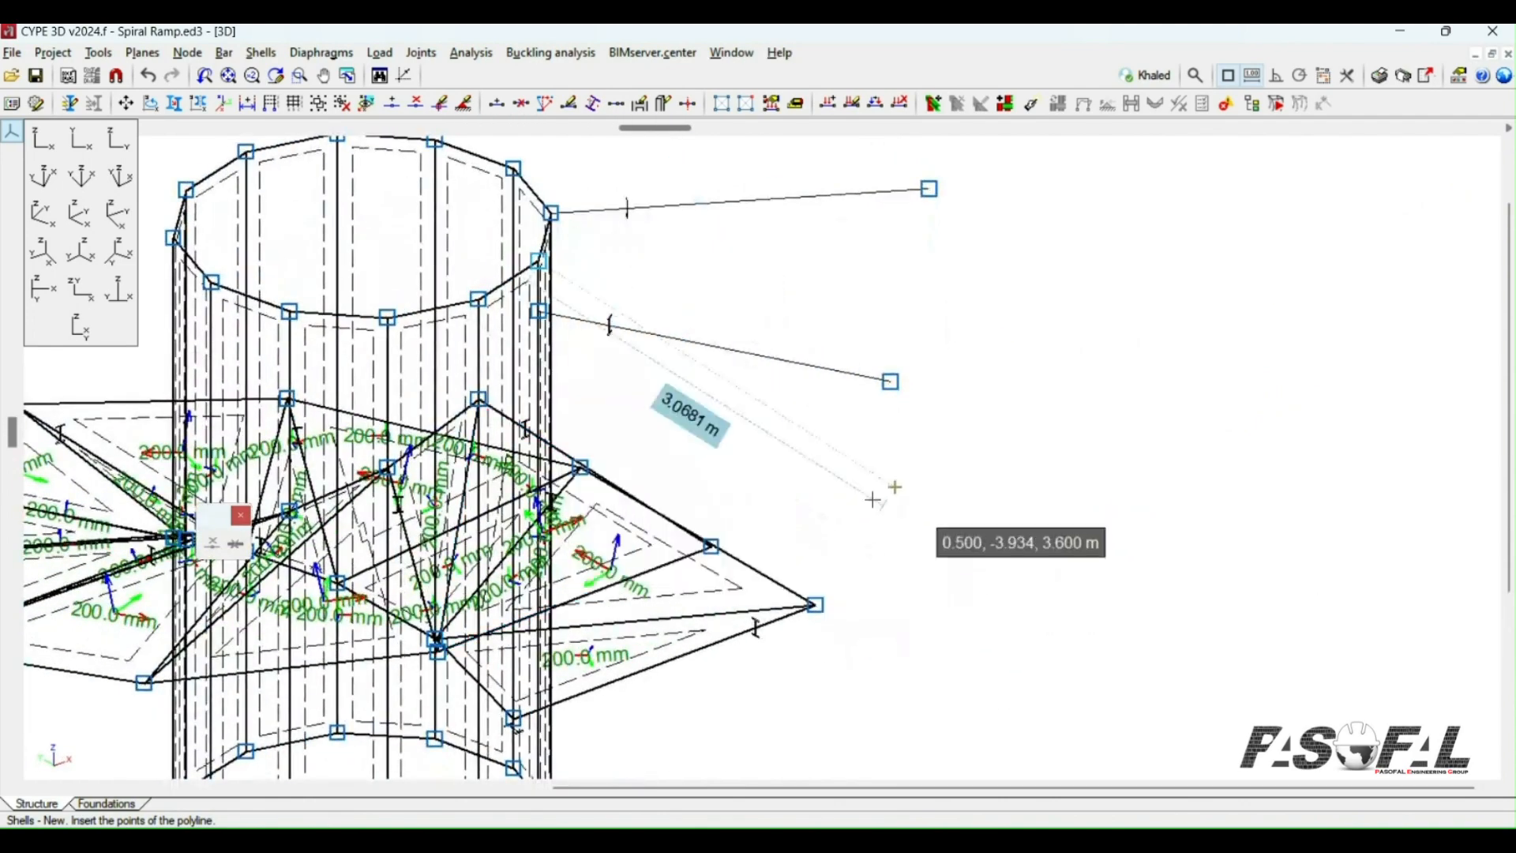
{"action": "left_click", "coordinate": [711, 546]}
{"action": "left_click", "coordinate": [890, 381]}
{"action": "left_click", "coordinate": [538, 312]}
{"action": "left_click", "coordinate": [711, 545]}
{"action": "scroll", "coordinate": [834, 551], "scroll_direction": "up", "scroll_amount": 1}
{"action": "left_click", "coordinate": [694, 545]}
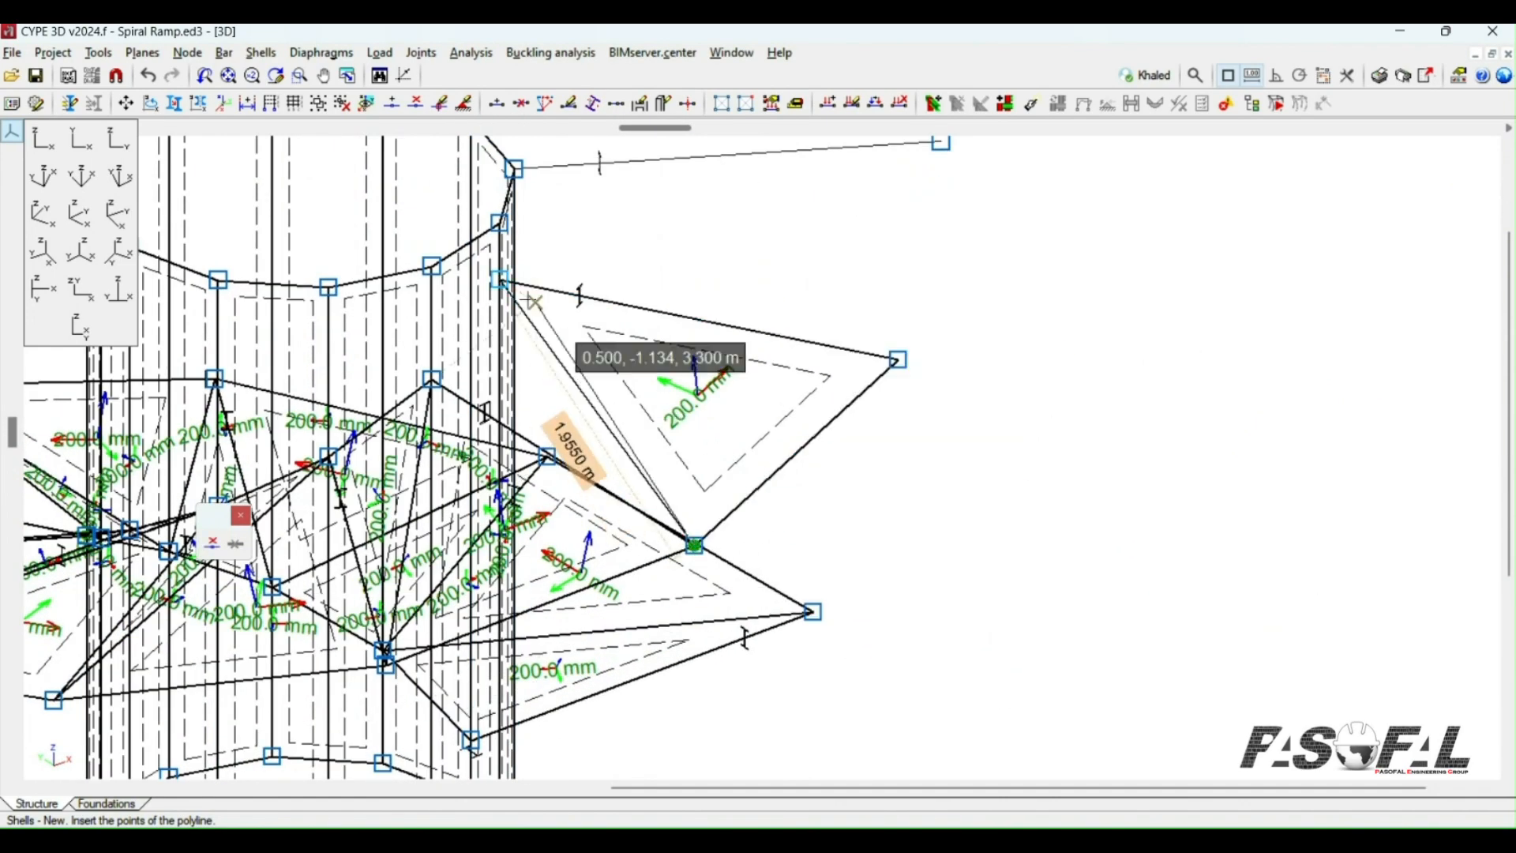
{"action": "left_click", "coordinate": [499, 279]}
{"action": "left_click", "coordinate": [432, 379]}
{"action": "left_click", "coordinate": [694, 545]}
Step: Create the outer triangular shell between the 3.3 m and 3.6 m radials, from both outer nodes to the 3.6 m inner node
{"action": "scroll", "coordinate": [810, 517], "scroll_direction": "down", "scroll_amount": 3}
{"action": "scroll", "coordinate": [890, 508], "scroll_direction": "up", "scroll_amount": 1}
{"action": "middle_click_drag", "start_coordinate": [1005, 498], "coordinate": [1019, 341], "text": "shift"}
{"action": "scroll", "coordinate": [1019, 341], "scroll_direction": "up", "scroll_amount": 1}
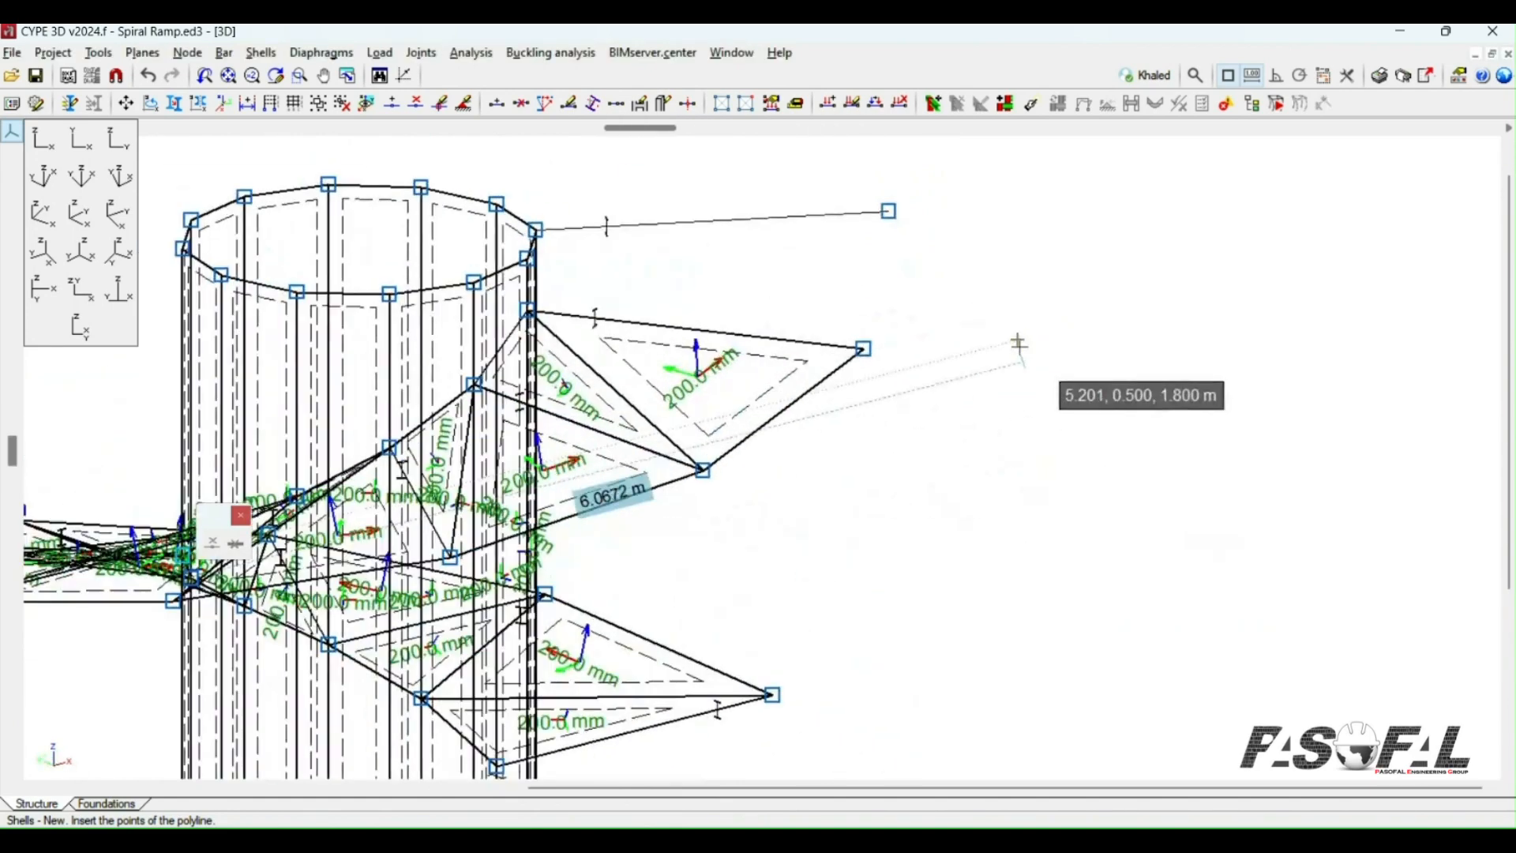
{"action": "middle_click_drag", "start_coordinate": [1056, 500], "coordinate": [990, 512], "text": "shift"}
{"action": "scroll", "coordinate": [992, 511], "scroll_direction": "up", "scroll_amount": 2}
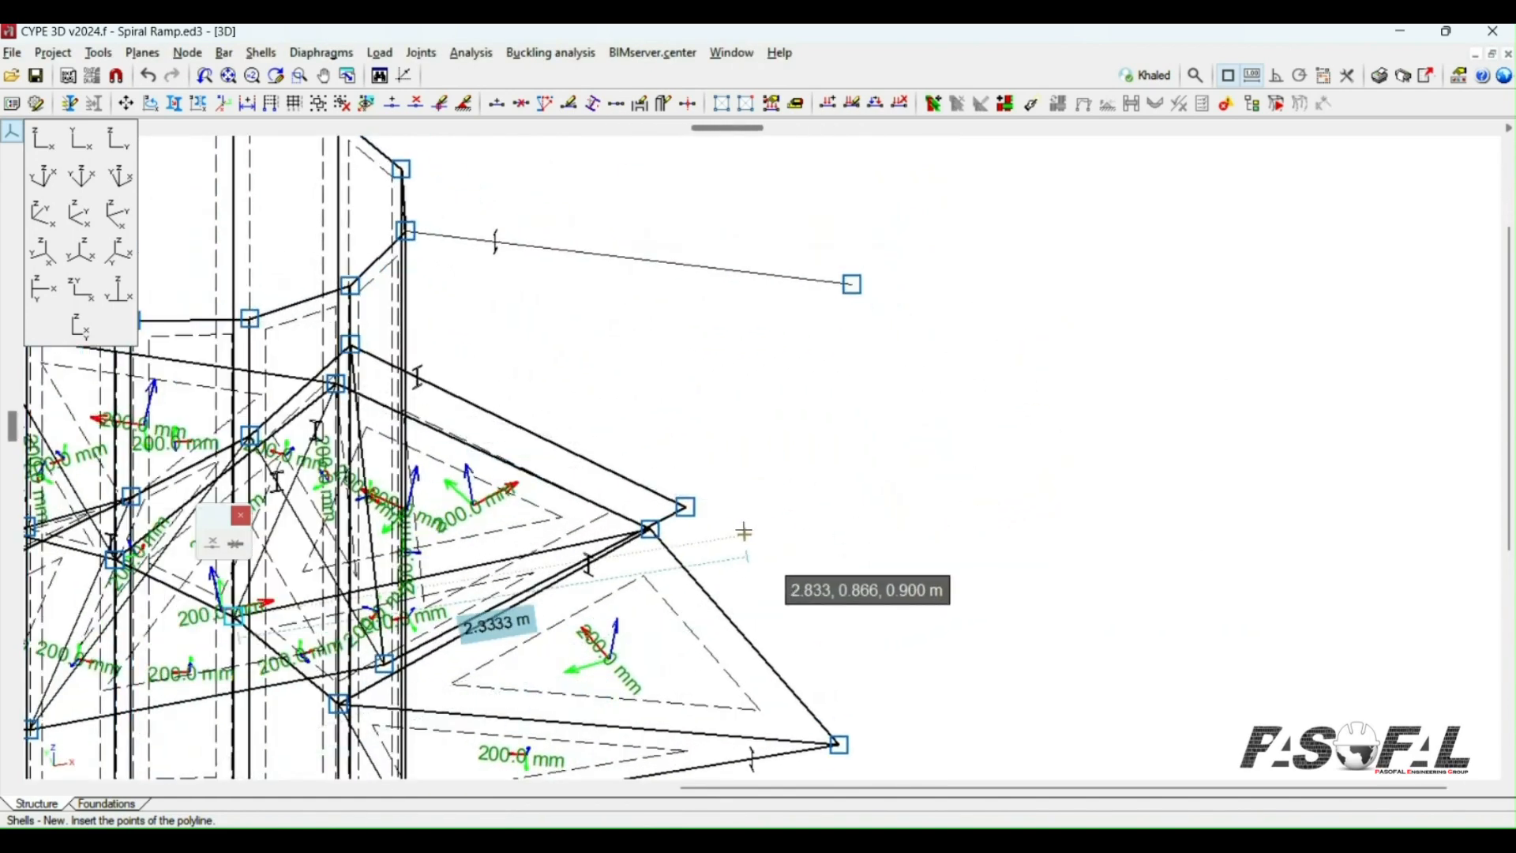
{"action": "left_click", "coordinate": [779, 307]}
{"action": "left_click", "coordinate": [404, 232]}
{"action": "left_click", "coordinate": [686, 508]}
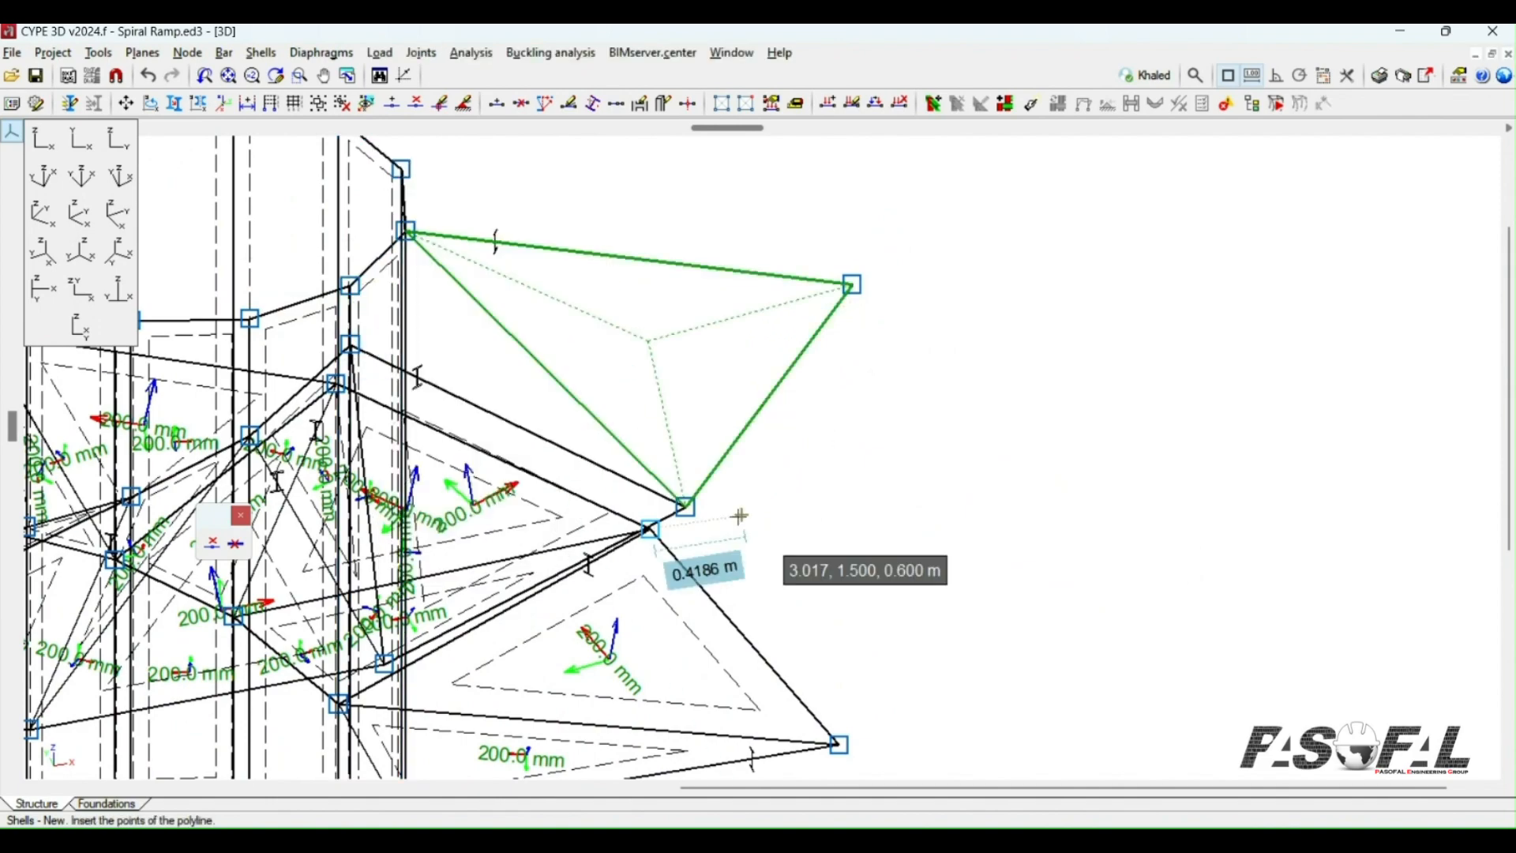
{"action": "right_click", "coordinate": [736, 520]}
Step: Create the inner triangular shell between the 3.3 m and 3.6 m radials, from the lower outer node to both inner nodes
{"action": "scroll", "coordinate": [730, 528], "scroll_direction": "up", "scroll_amount": 1}
{"action": "scroll", "coordinate": [800, 502], "scroll_direction": "down", "scroll_amount": 1}
{"action": "left_click", "coordinate": [694, 501]}
{"action": "scroll", "coordinate": [483, 291], "scroll_direction": "up", "scroll_amount": 2}
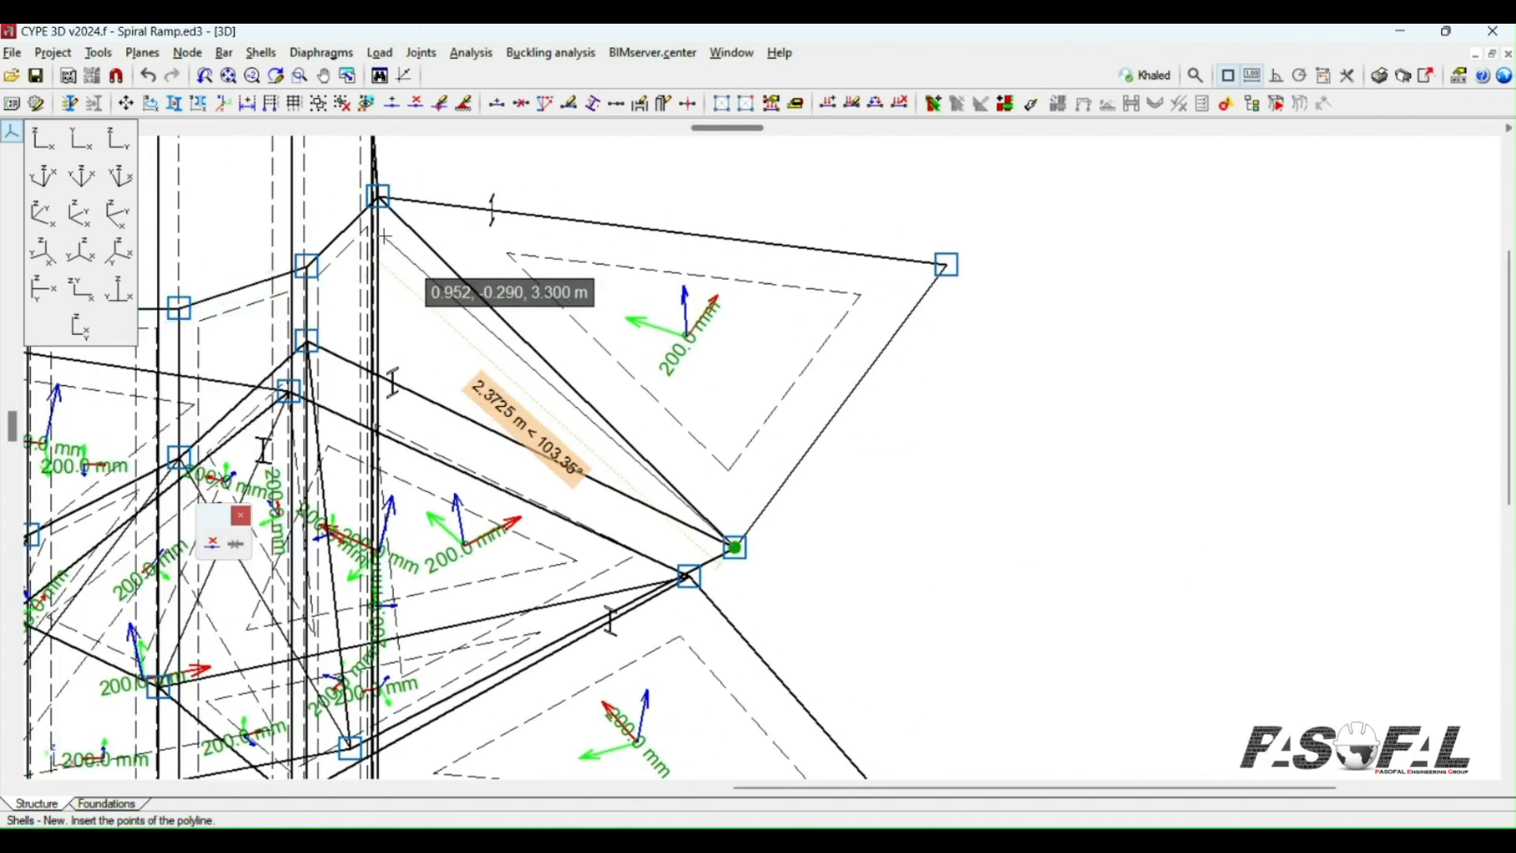
{"action": "left_click", "coordinate": [378, 197]}
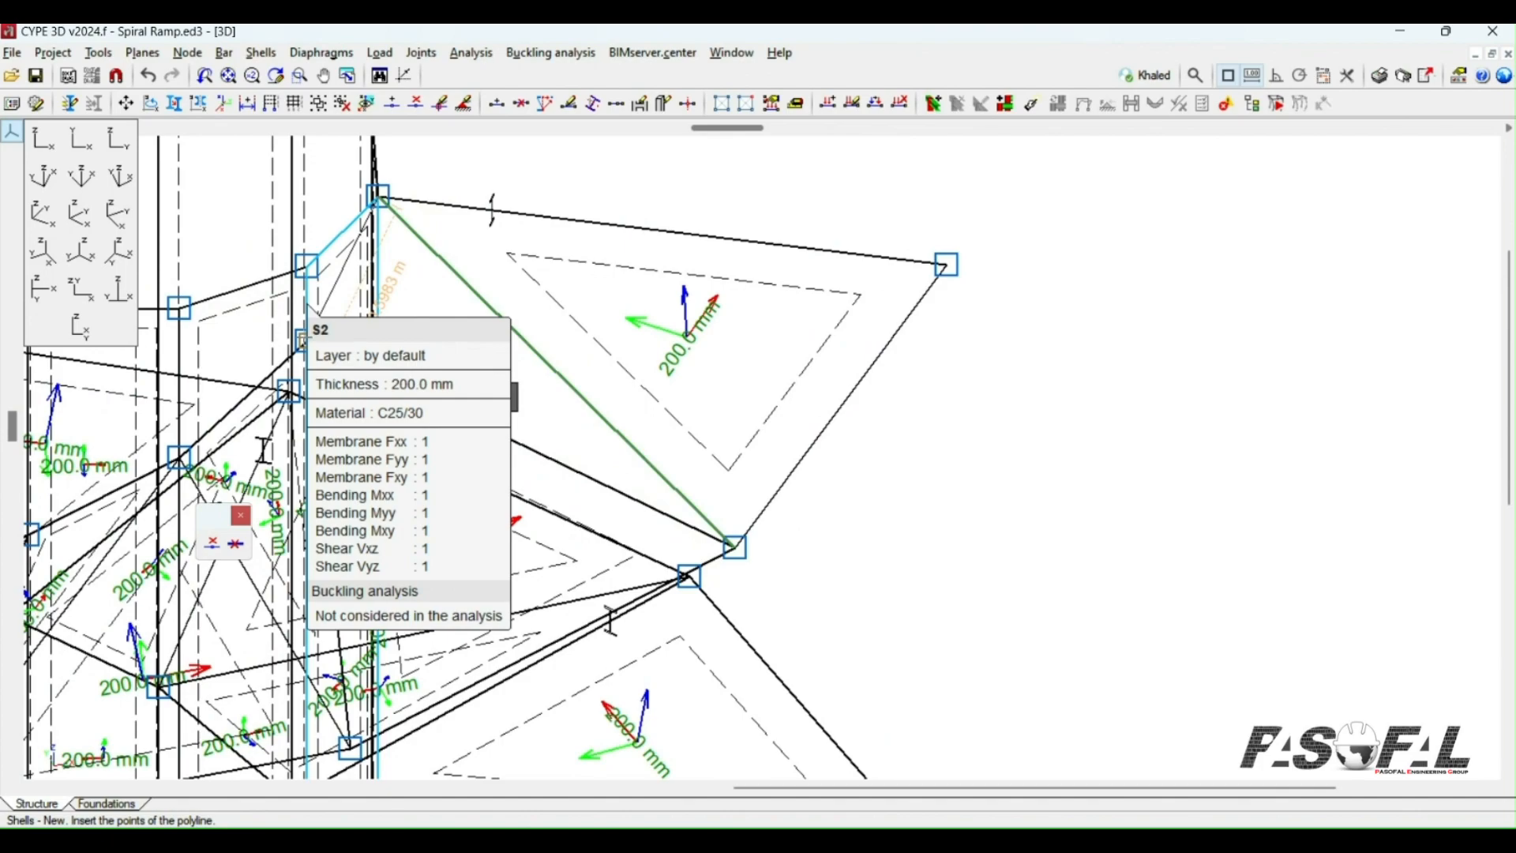
{"action": "left_click", "coordinate": [304, 341]}
{"action": "right_click", "coordinate": [1011, 474]}
Step: Describe the section of all the triangular ramp shells around the core with a thickness of 100 mm
{"action": "scroll", "coordinate": [922, 462], "scroll_direction": "down", "scroll_amount": 4}
{"action": "middle_click_drag", "start_coordinate": [995, 502], "coordinate": [511, 623], "text": "shift"}
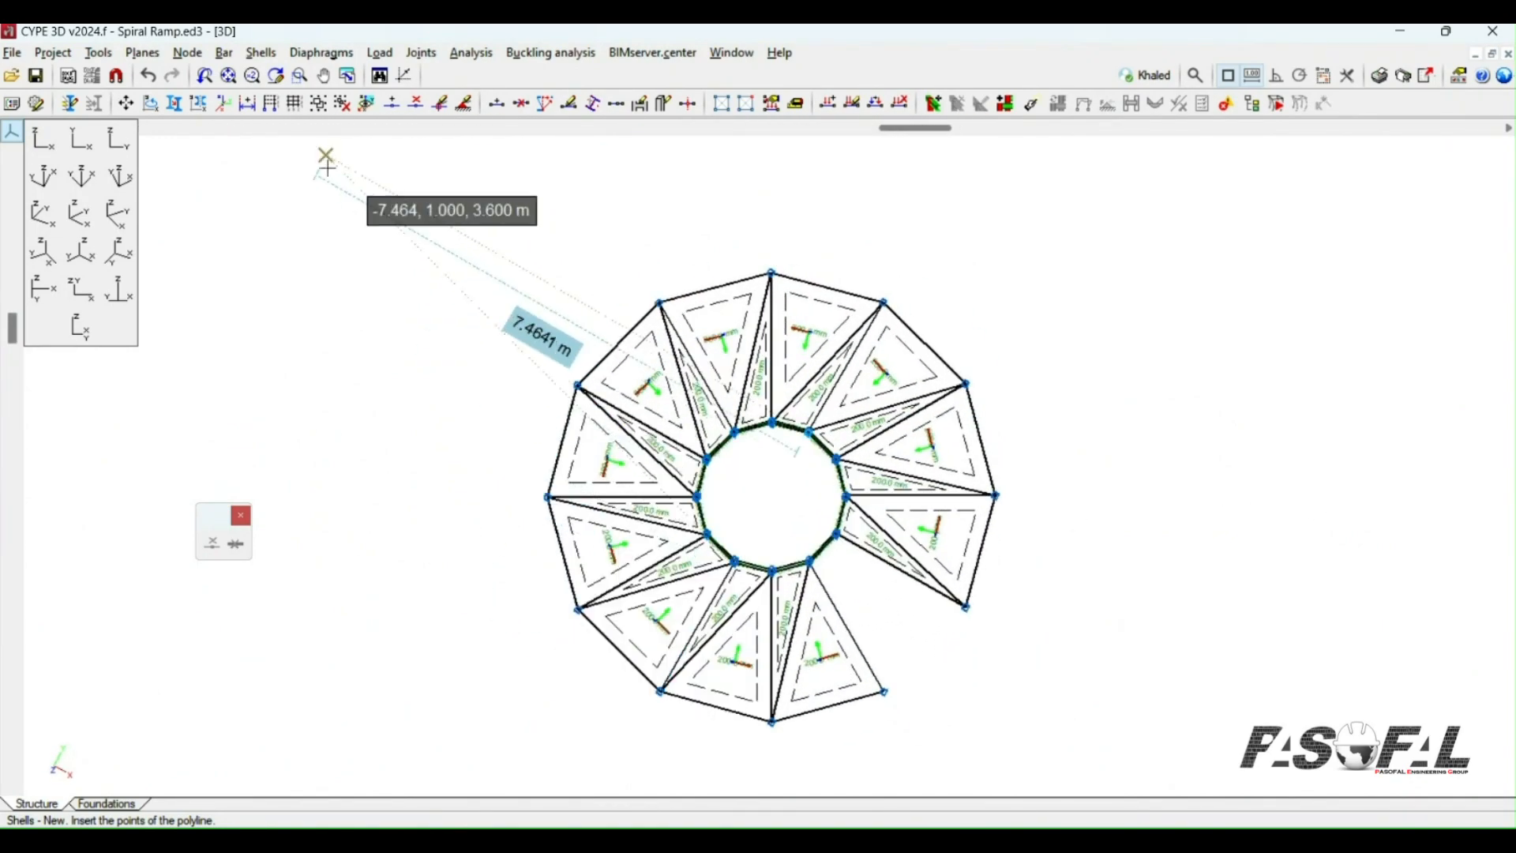
{"action": "left_click", "coordinate": [254, 59]}
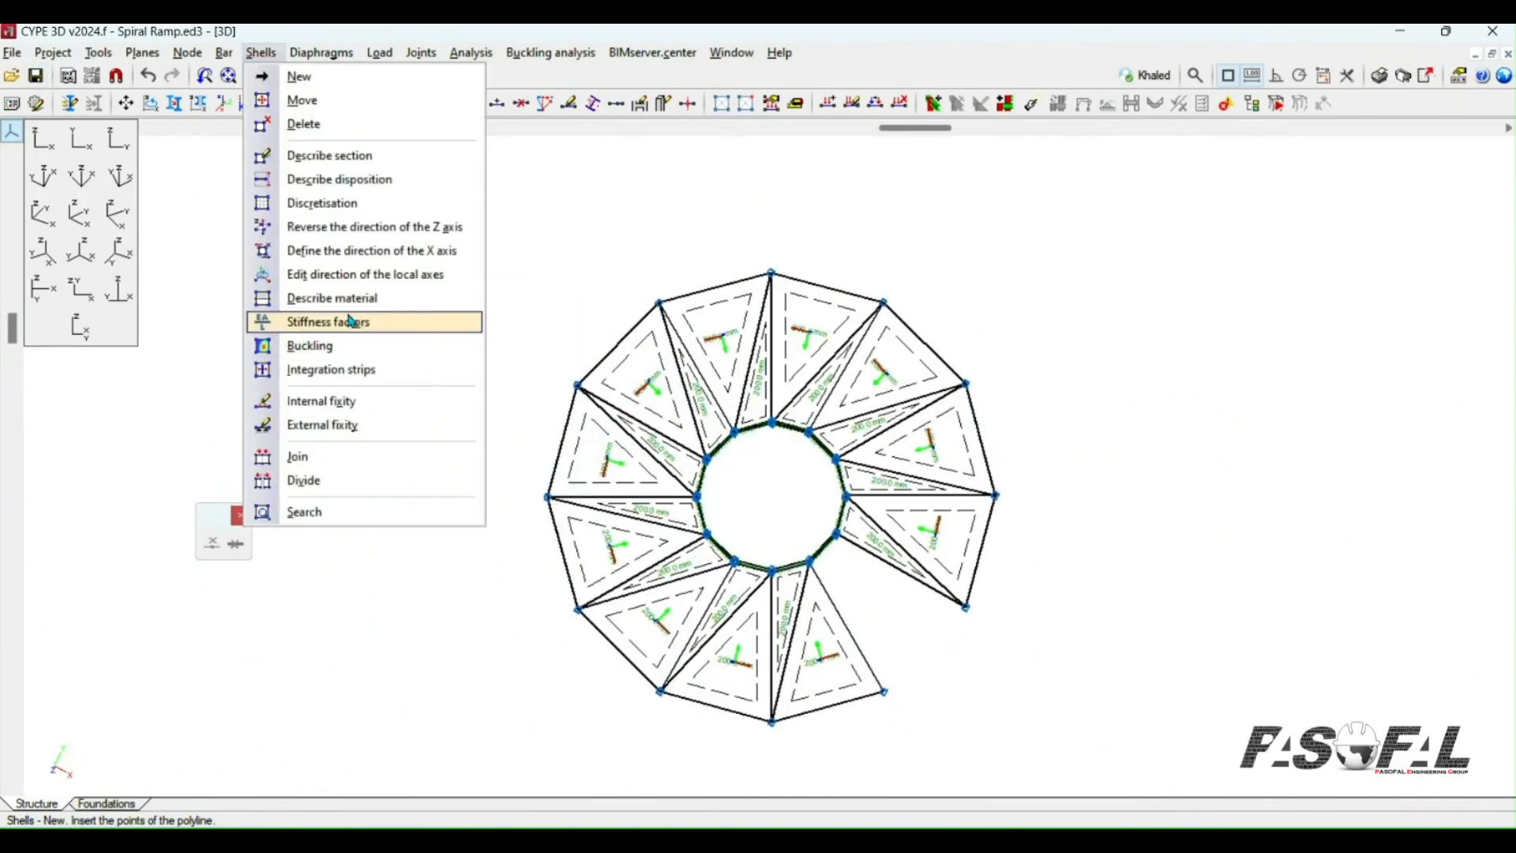
{"action": "left_click", "coordinate": [327, 158]}
{"action": "left_click_drag", "start_coordinate": [982, 280], "coordinate": [532, 376]}
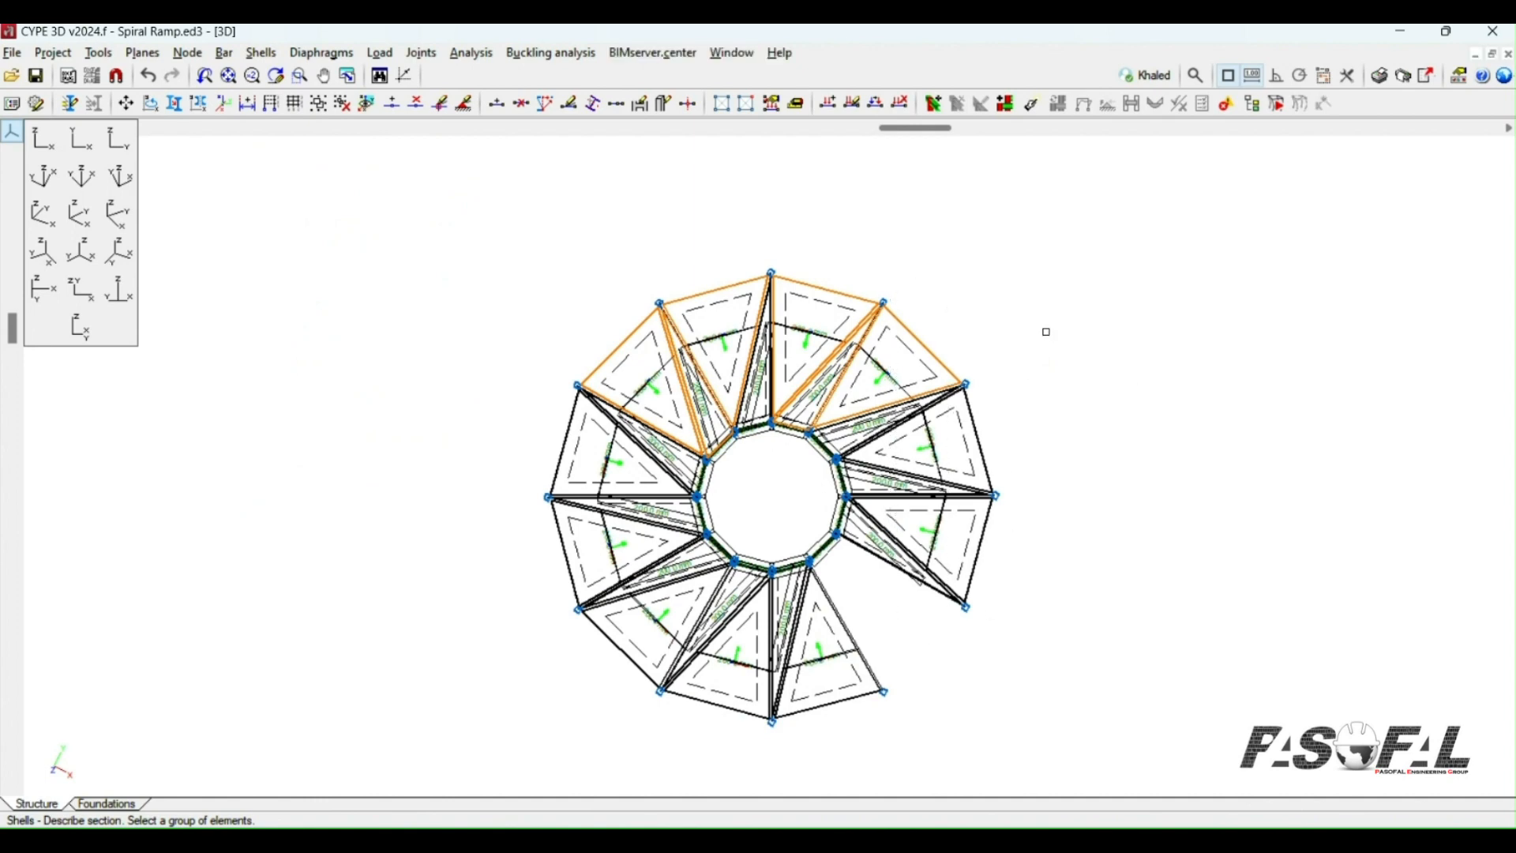
{"action": "left_click_drag", "start_coordinate": [1047, 332], "coordinate": [926, 635]}
{"action": "left_click_drag", "start_coordinate": [686, 695], "coordinate": [539, 697]}
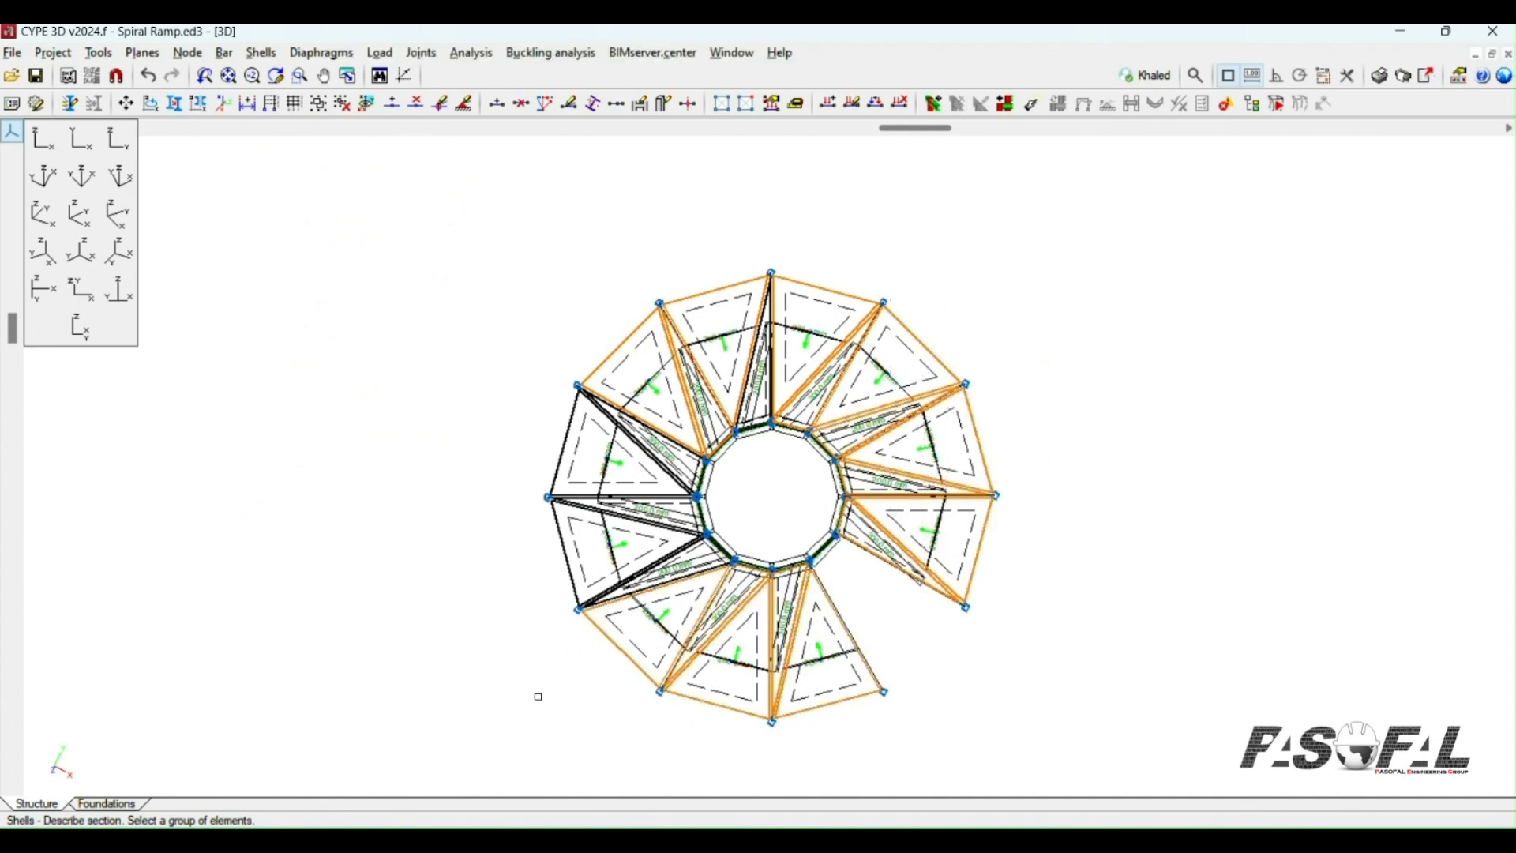
{"action": "left_click_drag", "start_coordinate": [584, 308], "coordinate": [484, 704]}
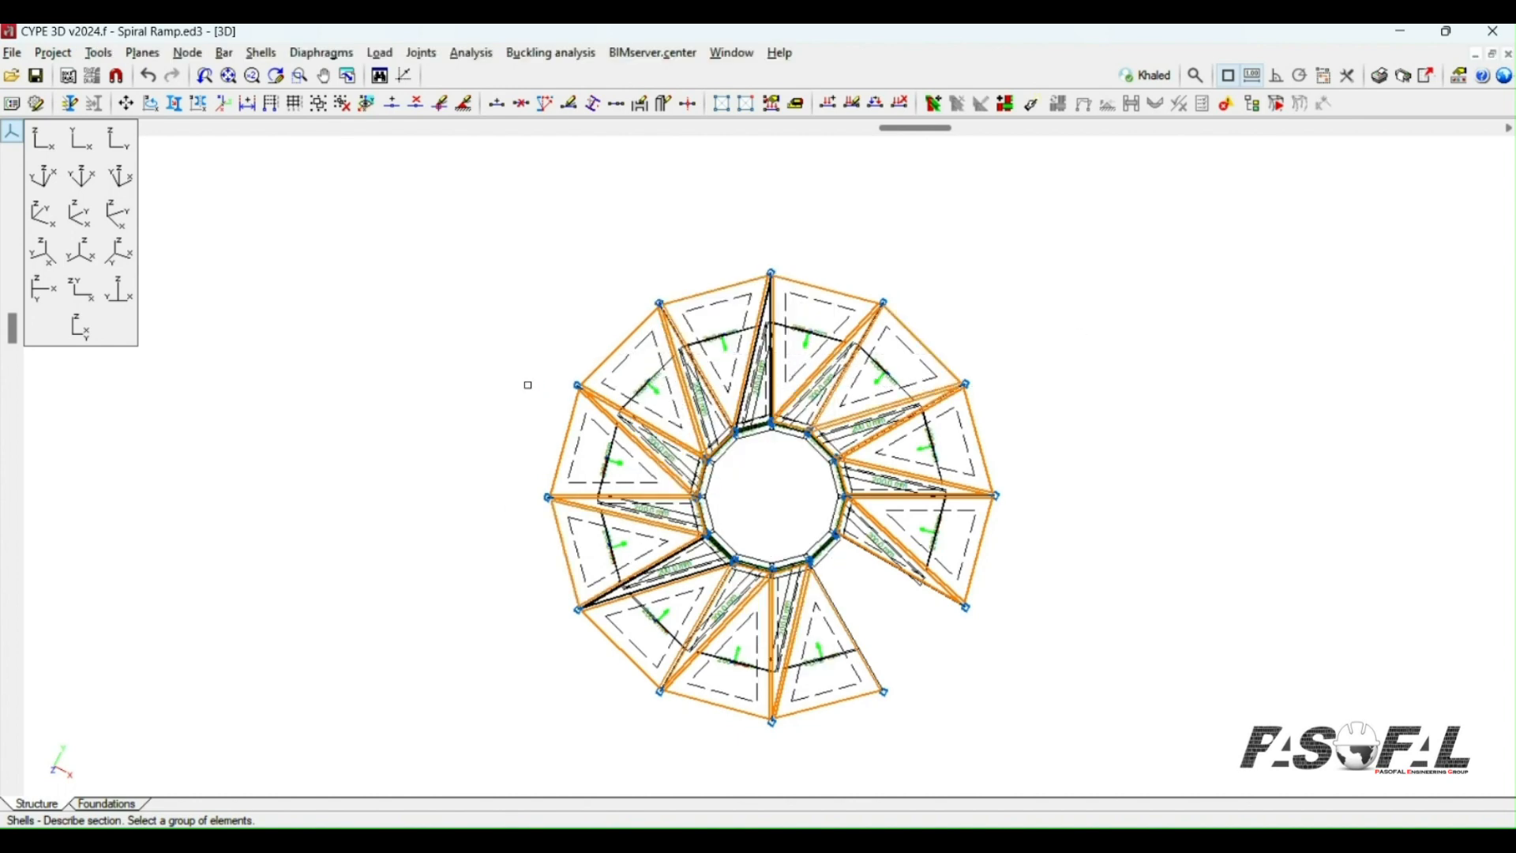
{"action": "left_click_drag", "start_coordinate": [710, 718], "coordinate": [509, 549]}
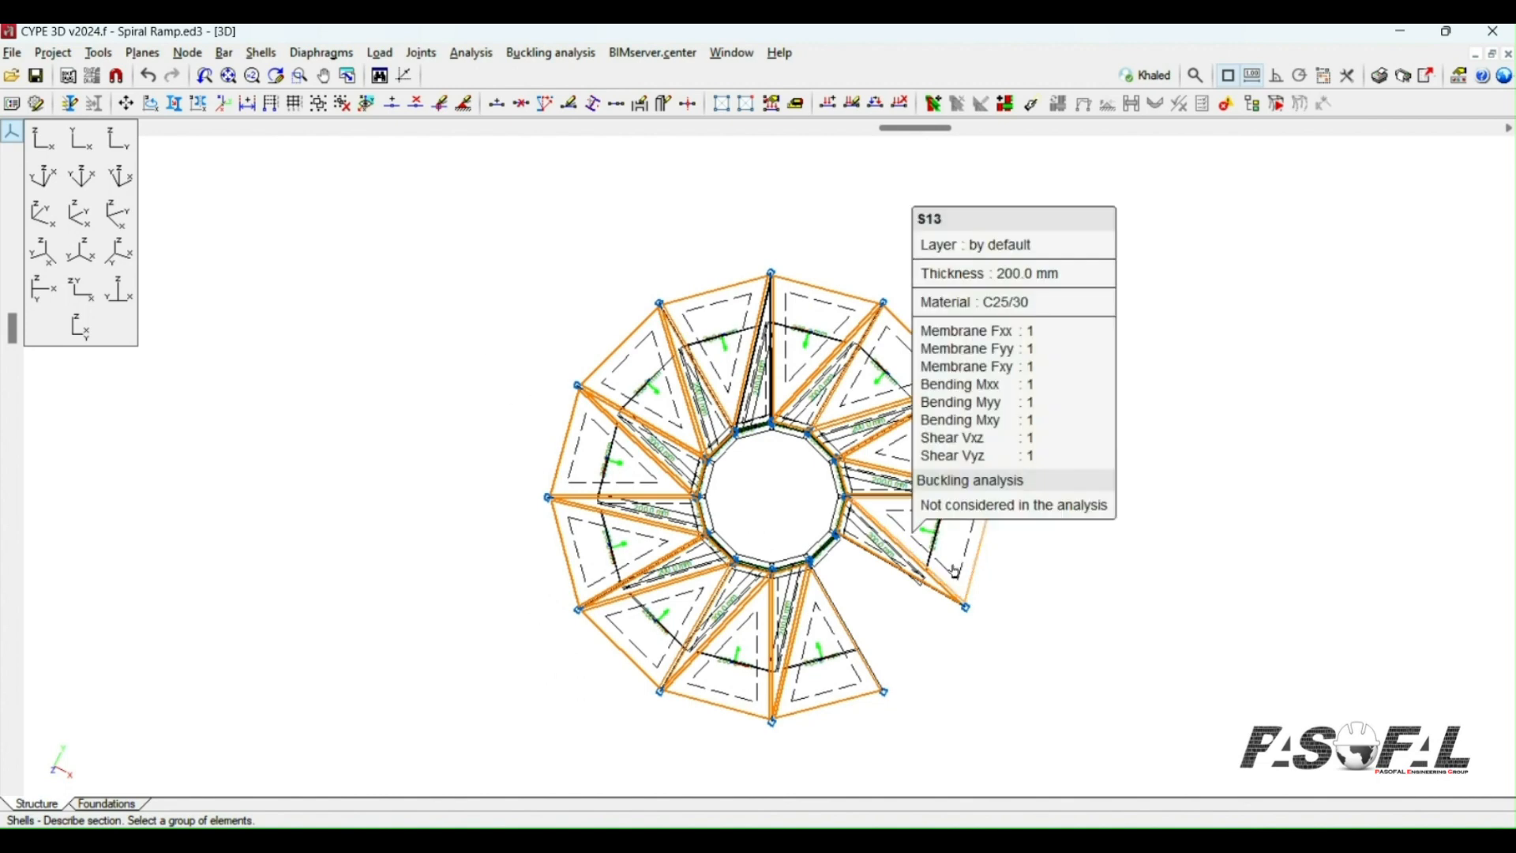
{"action": "scroll", "coordinate": [958, 573], "scroll_direction": "up", "scroll_amount": 3}
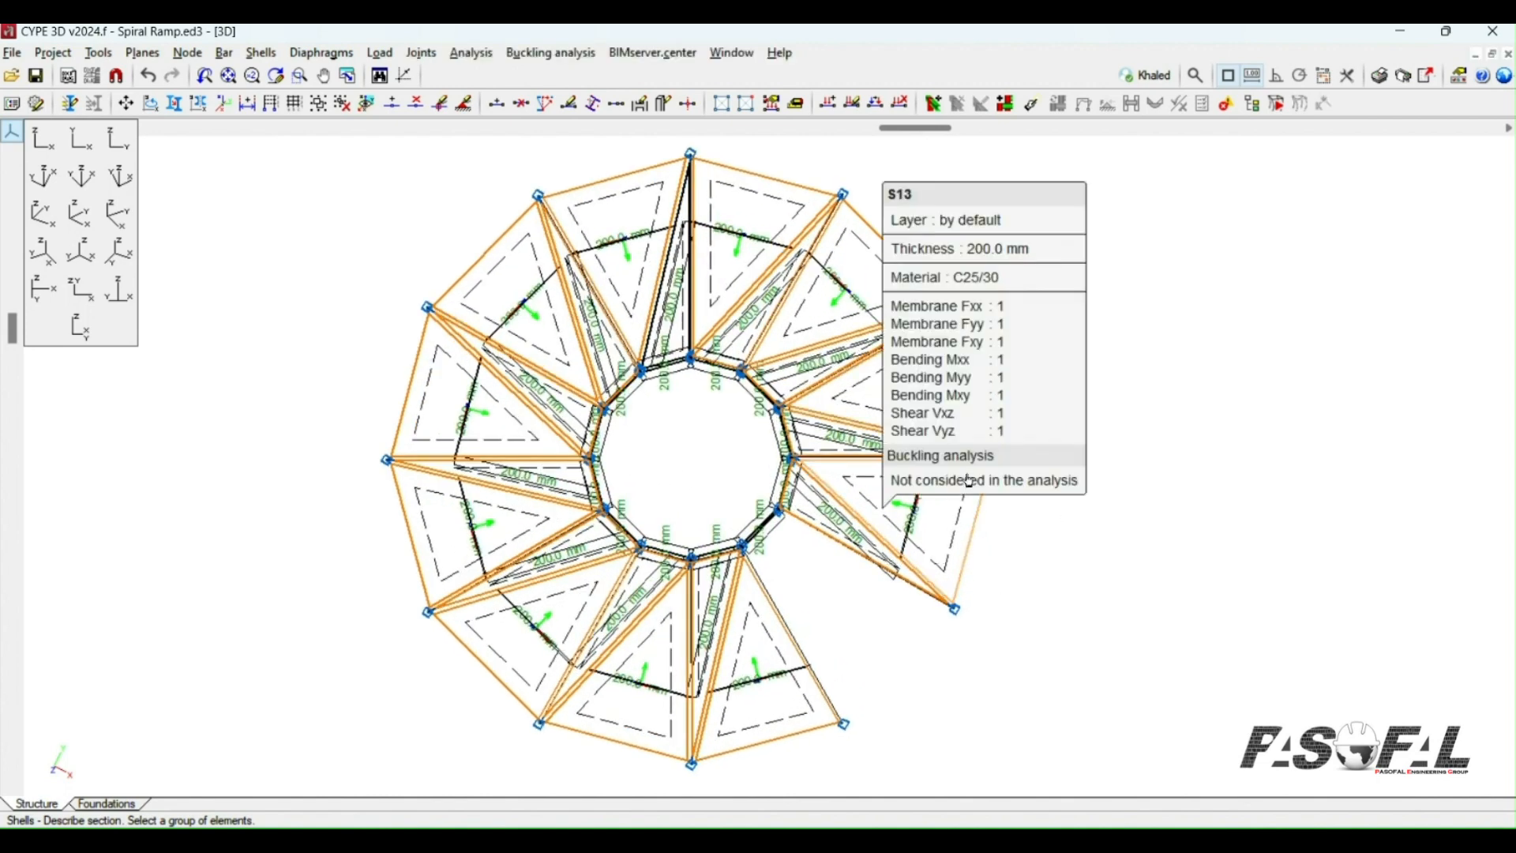
{"action": "left_click_drag", "start_coordinate": [507, 287], "coordinate": [522, 281]}
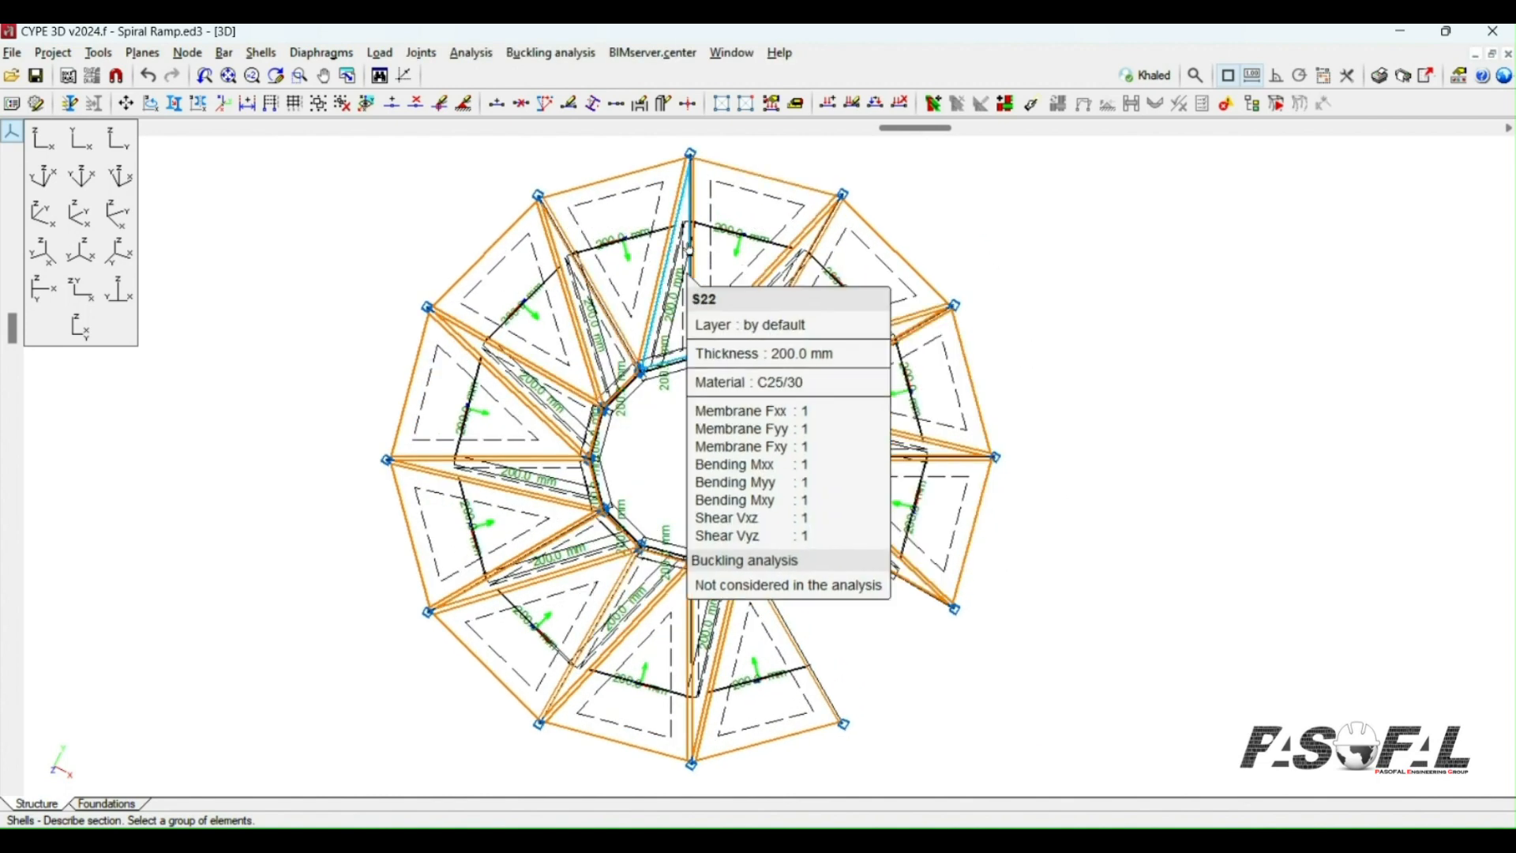
{"action": "scroll", "coordinate": [853, 264], "scroll_direction": "down", "scroll_amount": 2}
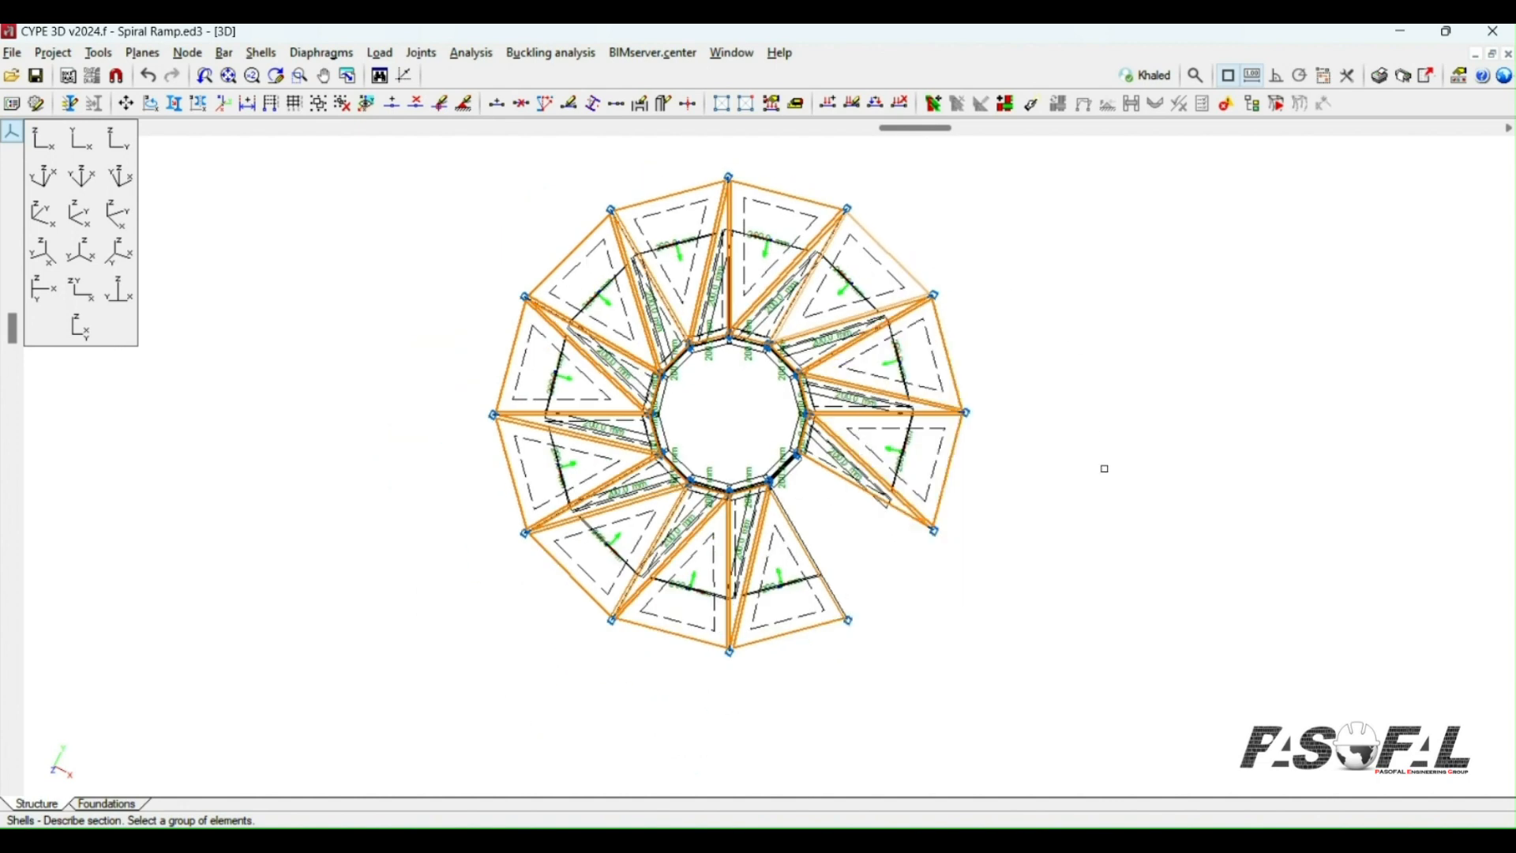
{"action": "right_click", "coordinate": [1167, 431]}
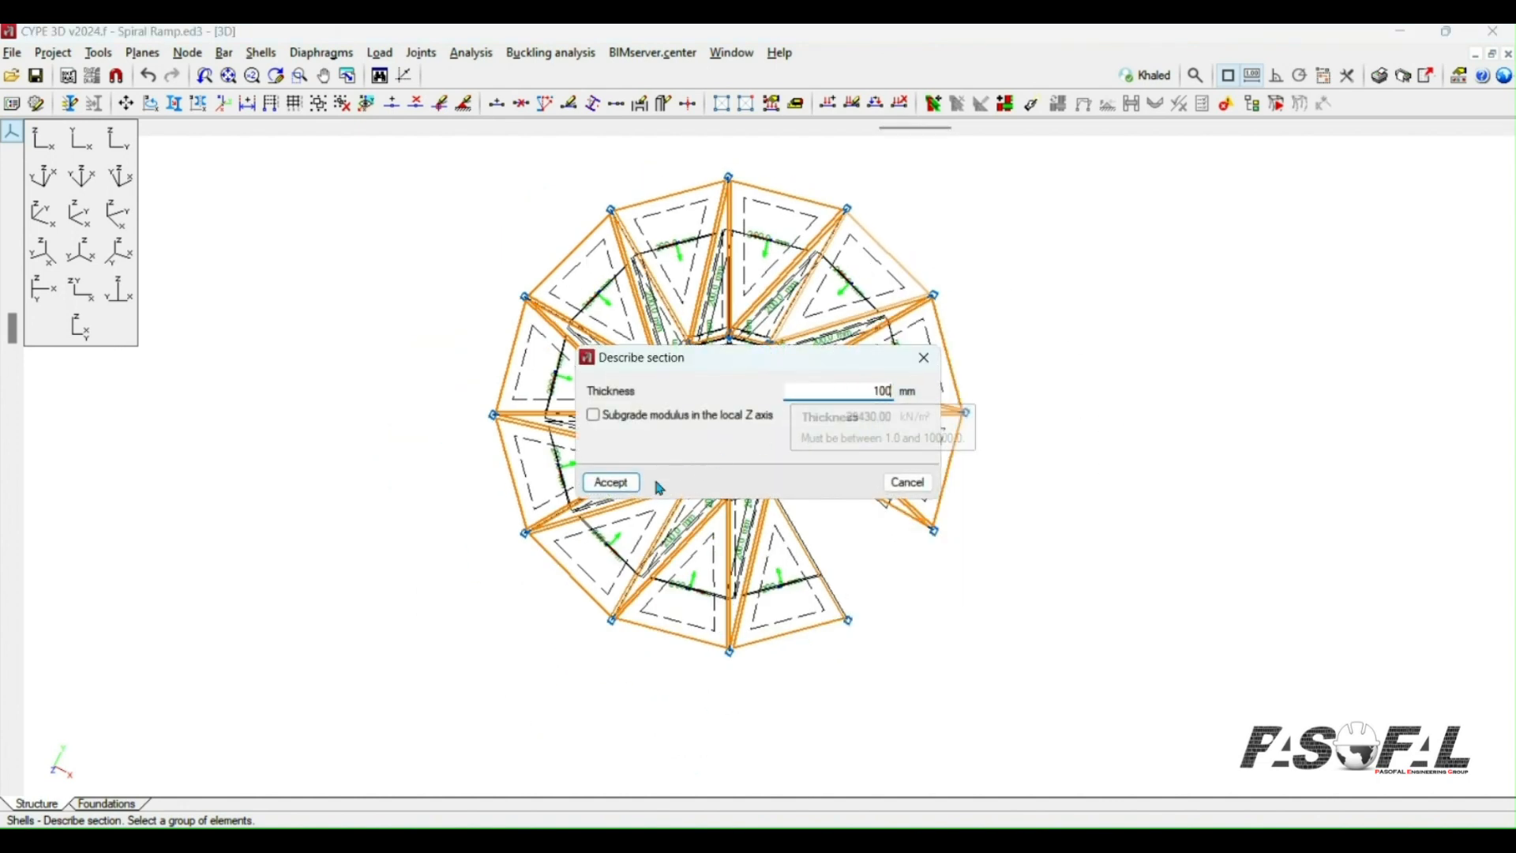
{"action": "left_click", "coordinate": [624, 483]}
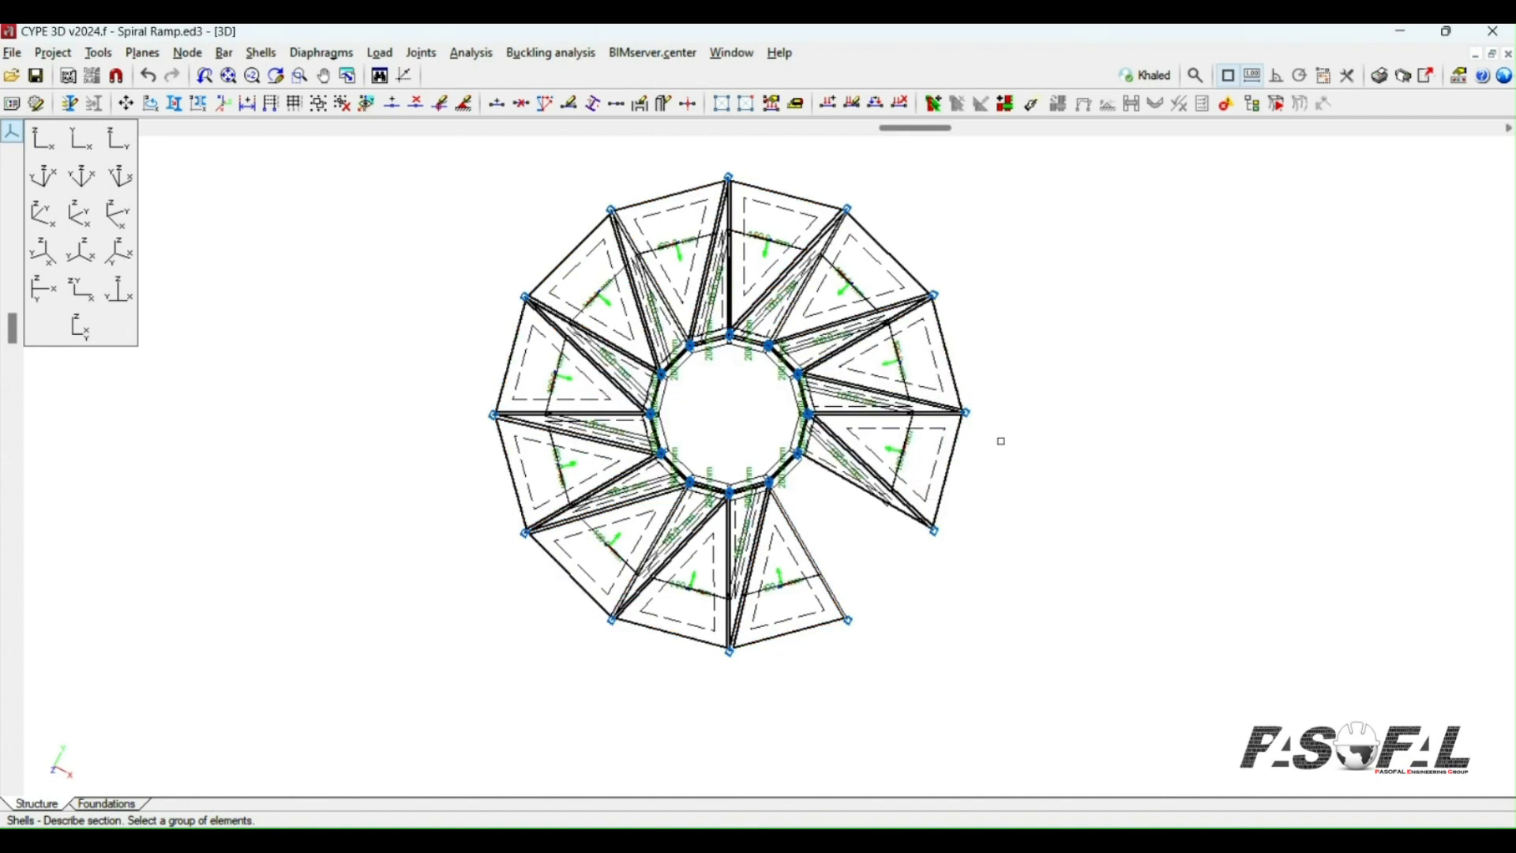
Step: Examine the rendered 3D model of the ramp and core wall from several sides, including the lowest ramp edge, and close the model view
{"action": "left_click", "coordinate": [98, 52]}
{"action": "mouse_move", "coordinate": [129, 440]}
{"action": "left_click", "coordinate": [489, 440]}
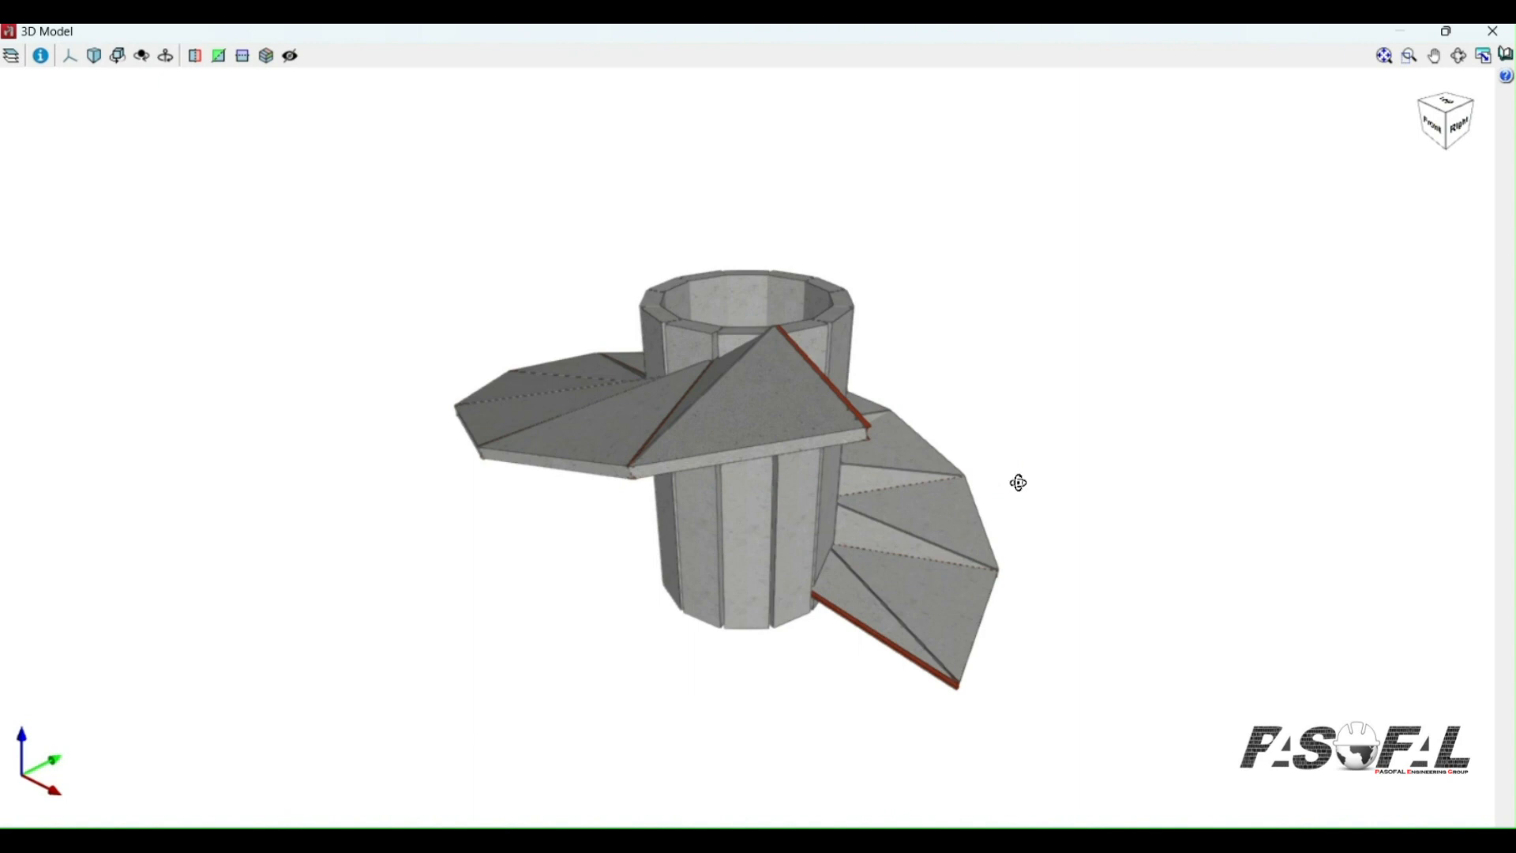
{"action": "left_click_drag", "start_coordinate": [1018, 483], "coordinate": [391, 420]}
{"action": "left_click_drag", "start_coordinate": [975, 434], "coordinate": [774, 421]}
{"action": "scroll", "coordinate": [775, 422], "scroll_direction": "down", "scroll_amount": 3}
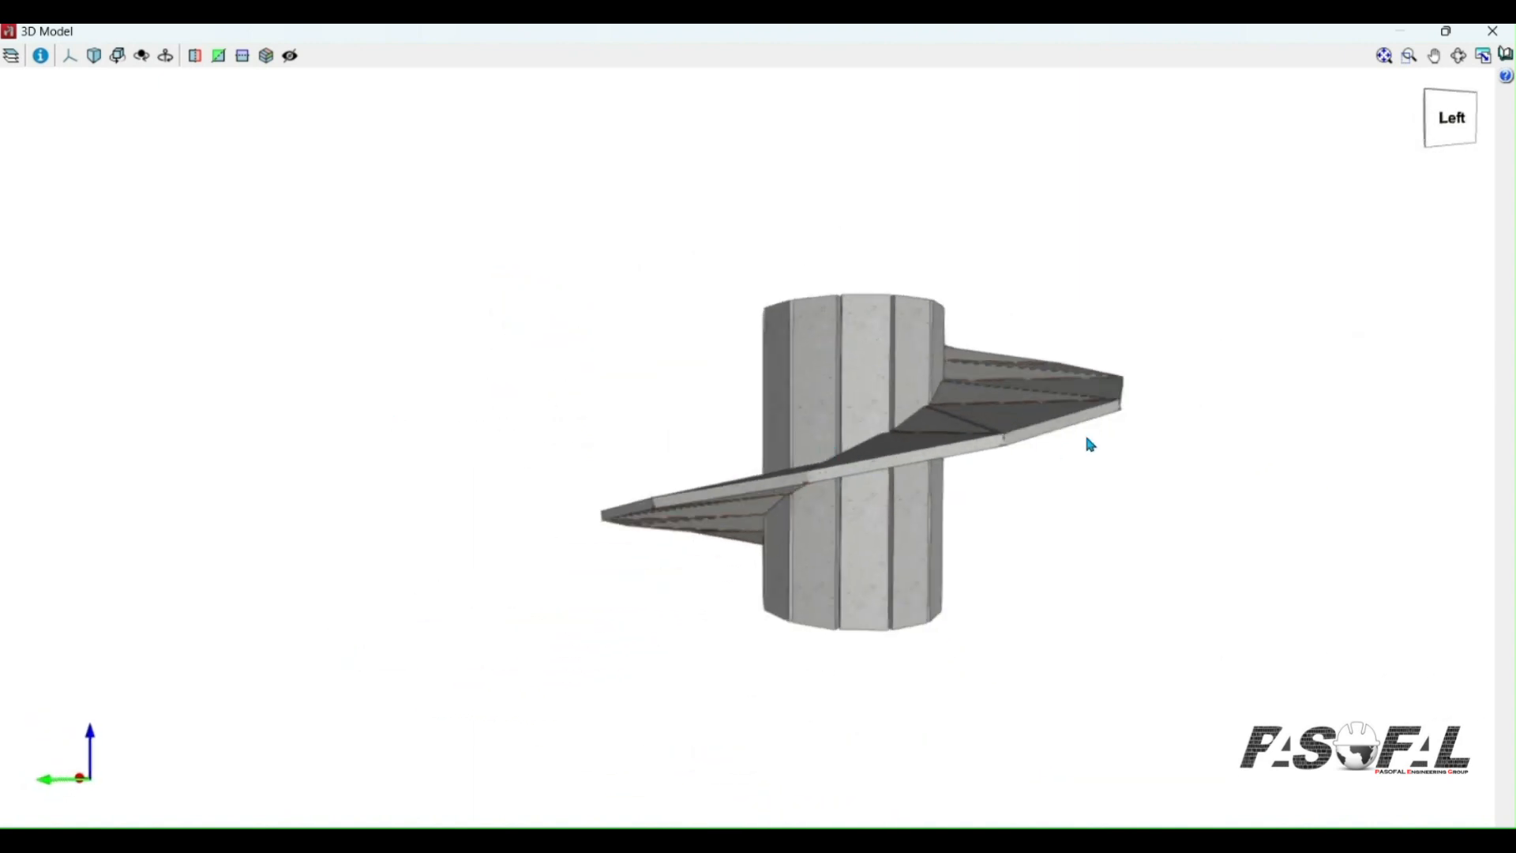
{"action": "left_click_drag", "start_coordinate": [1090, 445], "coordinate": [964, 714]}
{"action": "scroll", "coordinate": [1007, 597], "scroll_direction": "up", "scroll_amount": 5}
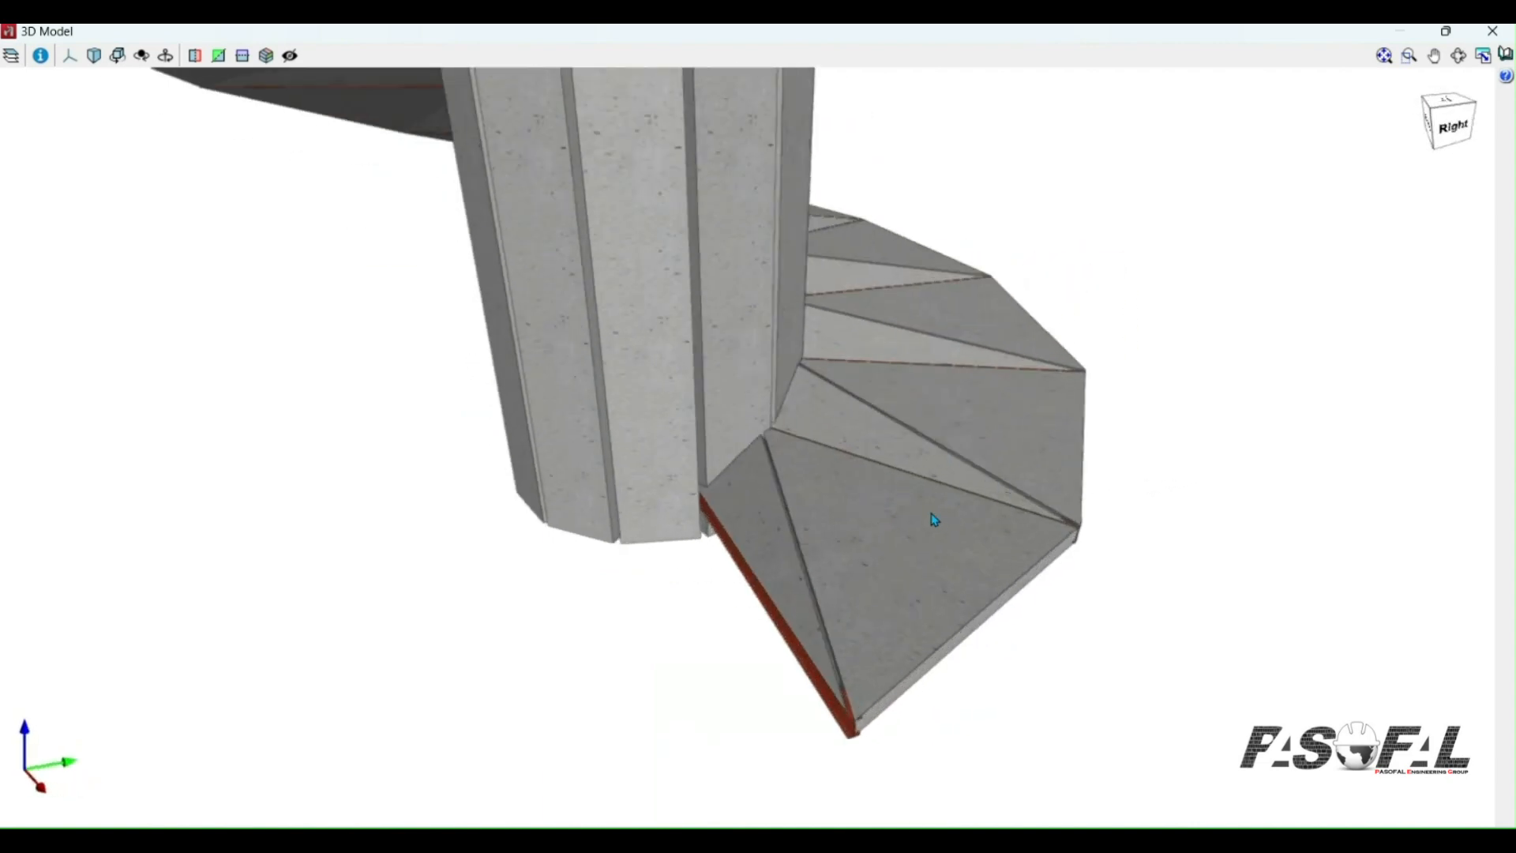
{"action": "scroll", "coordinate": [747, 663], "scroll_direction": "up", "scroll_amount": 5}
{"action": "left_click_drag", "start_coordinate": [875, 537], "coordinate": [853, 493]}
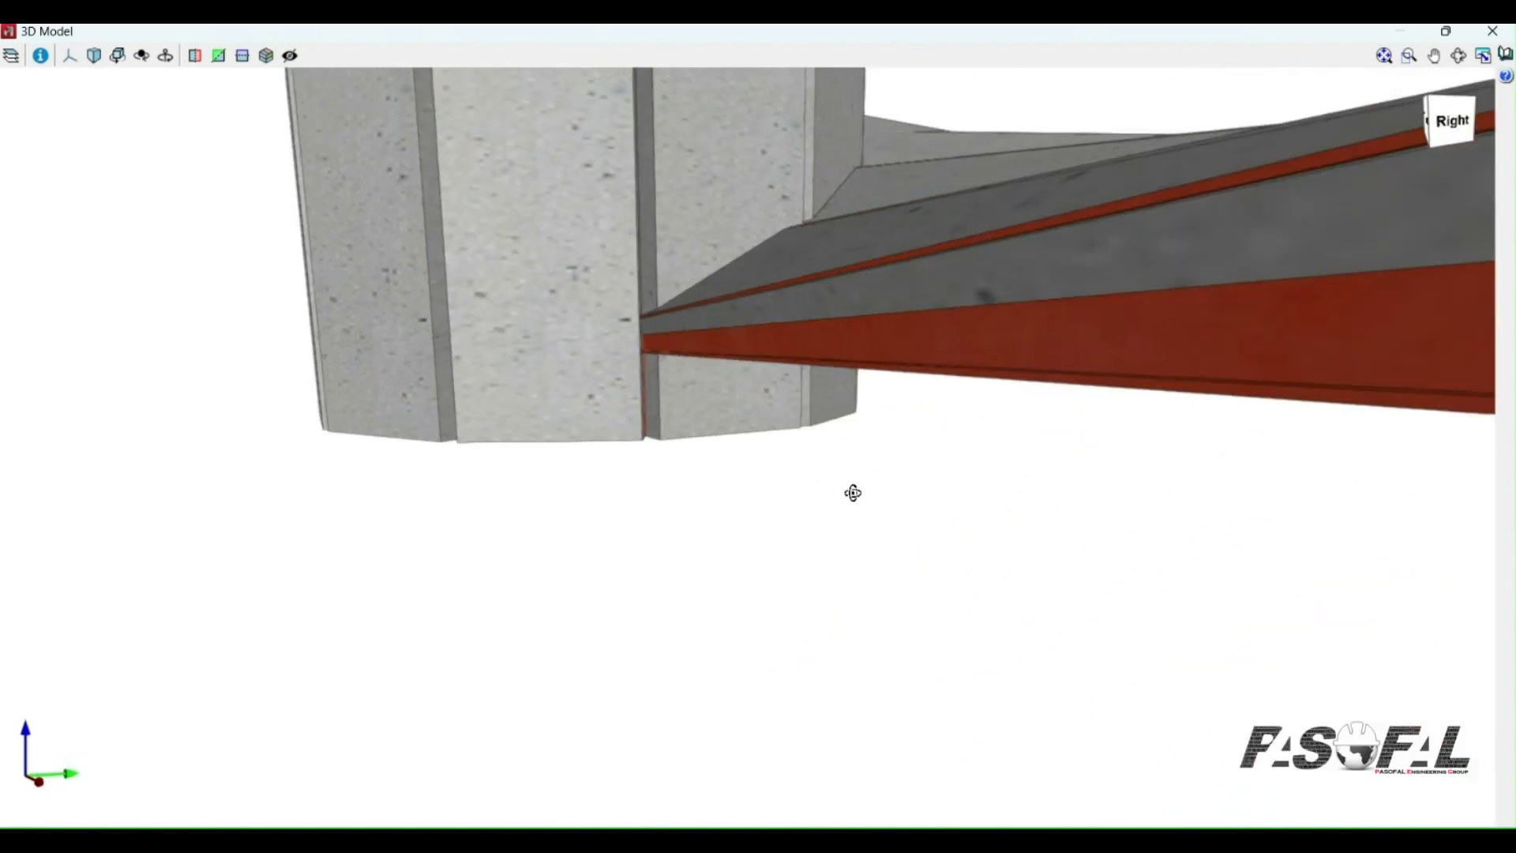
{"action": "scroll", "coordinate": [739, 473], "scroll_direction": "down", "scroll_amount": 8}
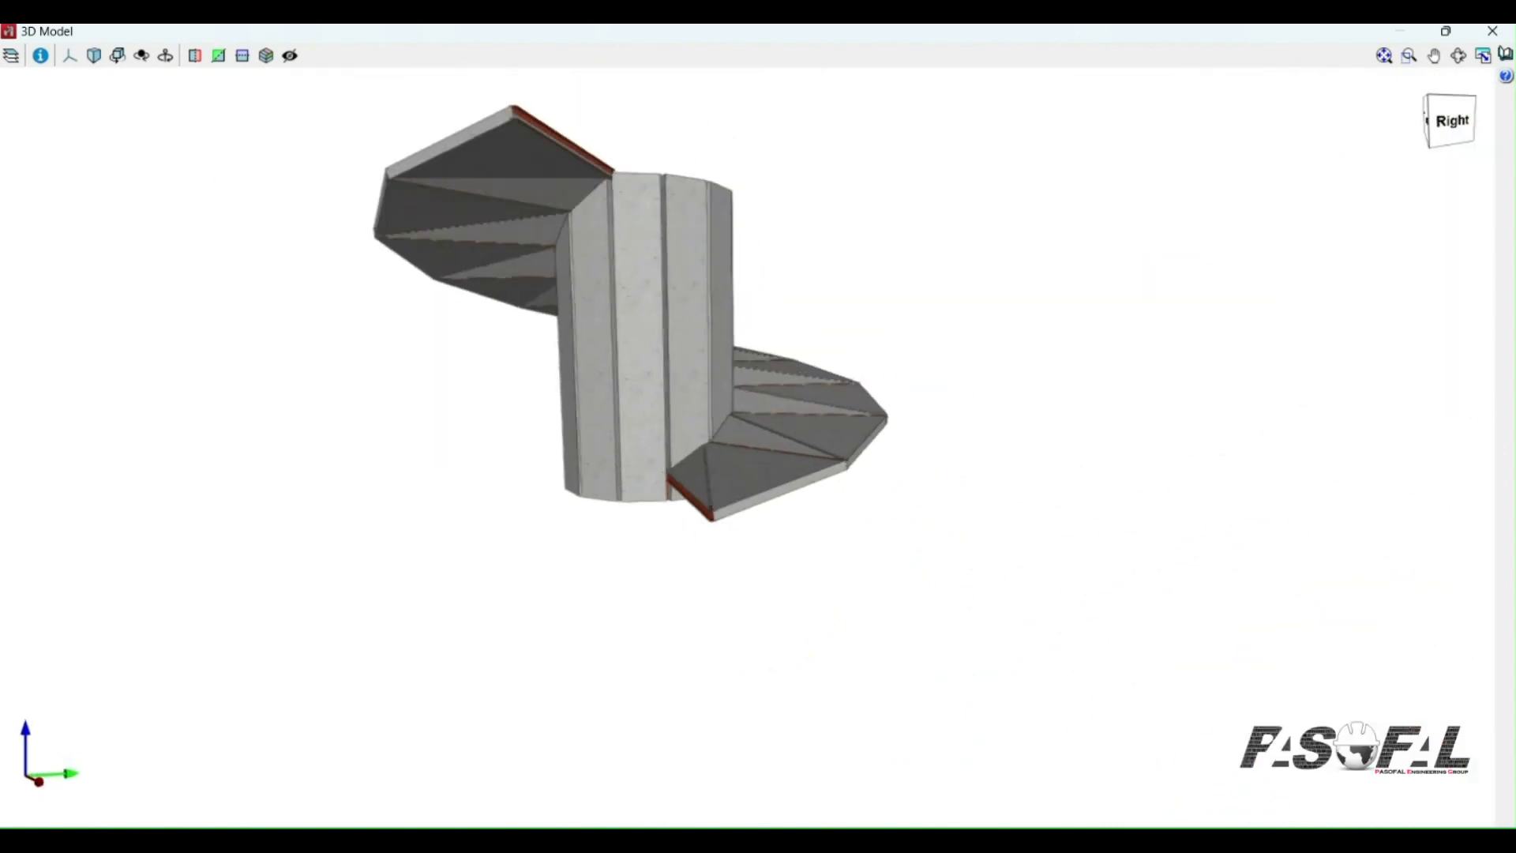
{"action": "left_click", "coordinate": [1490, 39]}
Step: Examine the ramp's shell geometry around the core in the wireframe model from above and from several sides
{"action": "scroll", "coordinate": [729, 589], "scroll_direction": "up", "scroll_amount": 2}
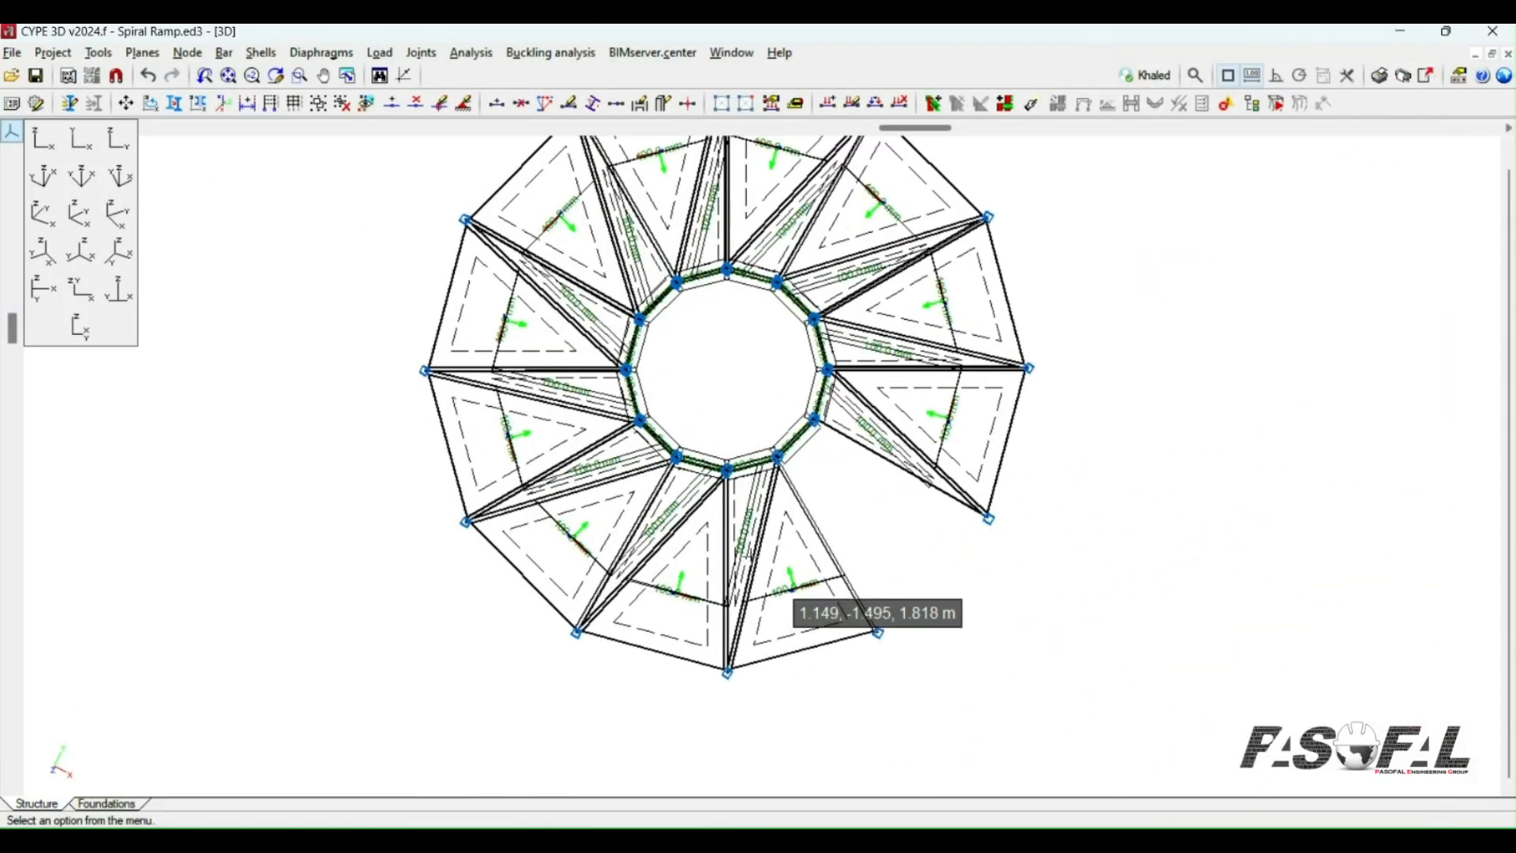
{"action": "middle_click_drag", "start_coordinate": [863, 636], "coordinate": [643, 616], "text": "shift"}
{"action": "scroll", "coordinate": [643, 616], "scroll_direction": "down", "scroll_amount": 2}
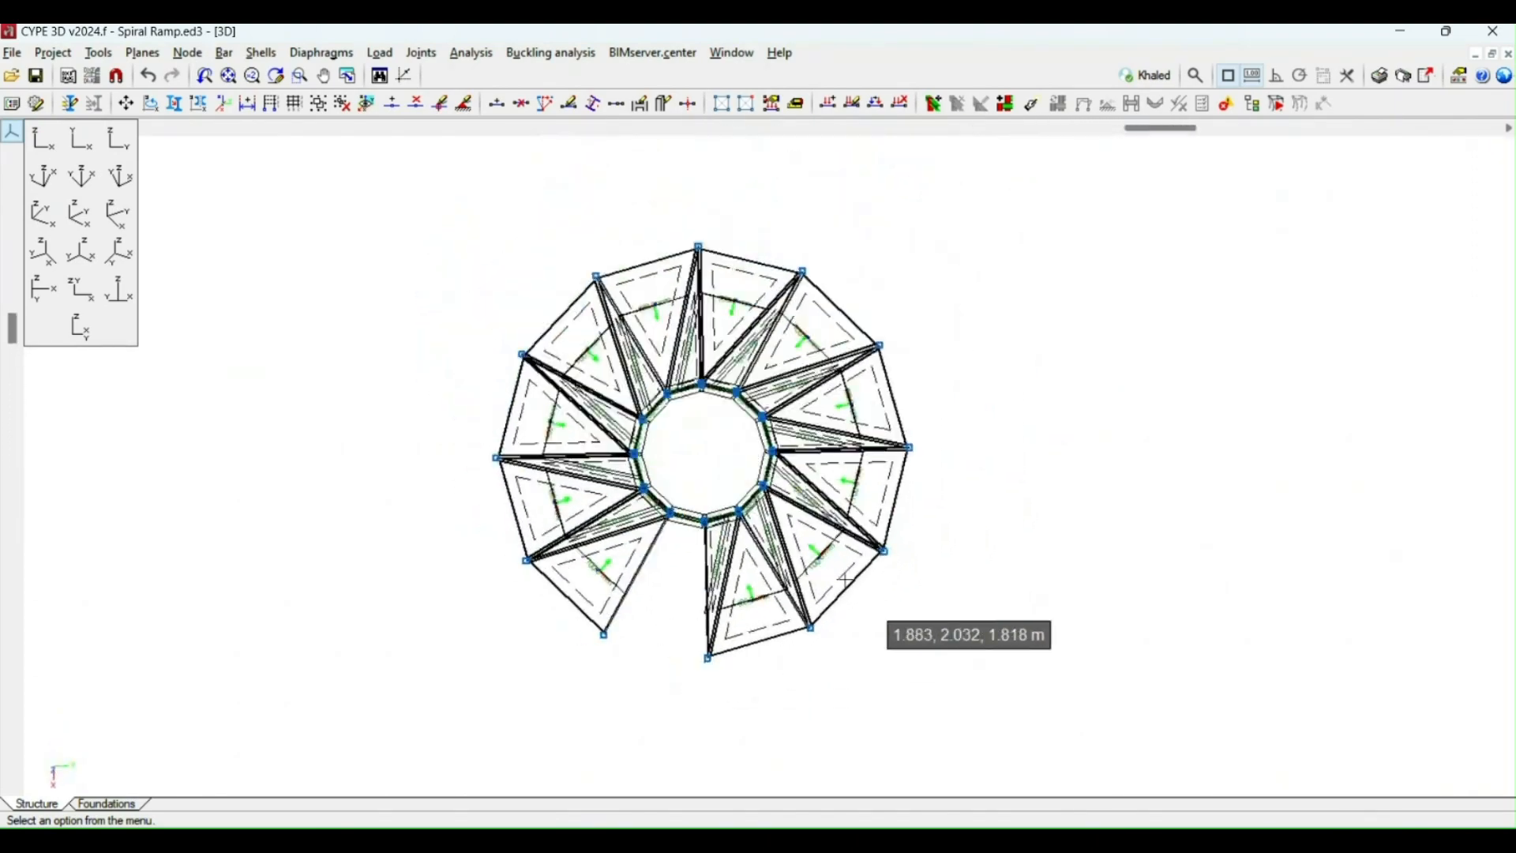
{"action": "middle_click_drag", "start_coordinate": [846, 576], "coordinate": [873, 441], "text": "shift"}
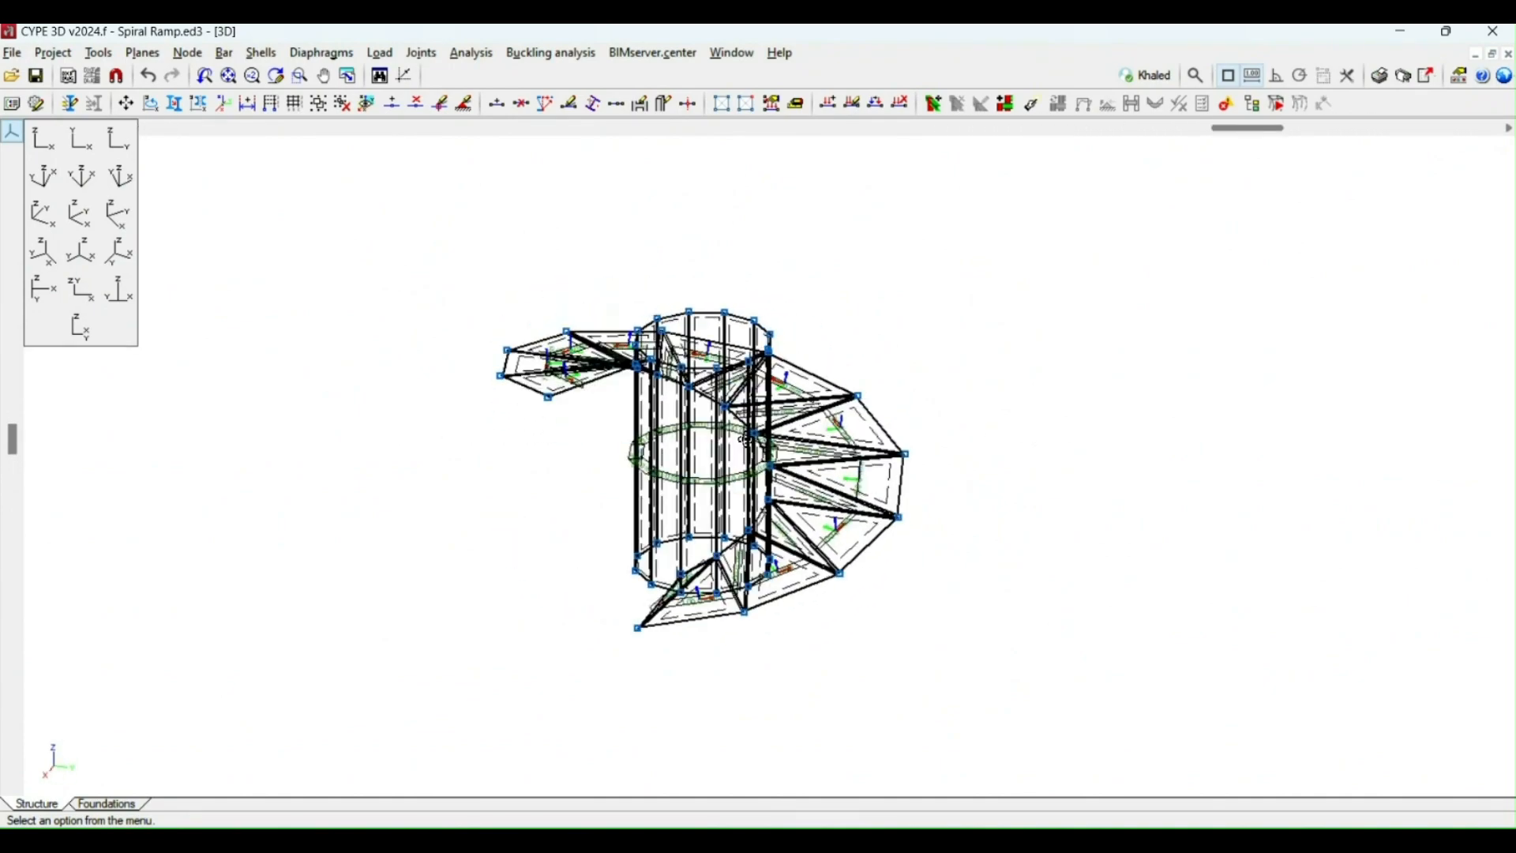
{"action": "middle_click_drag", "start_coordinate": [743, 440], "coordinate": [1014, 465], "text": "shift"}
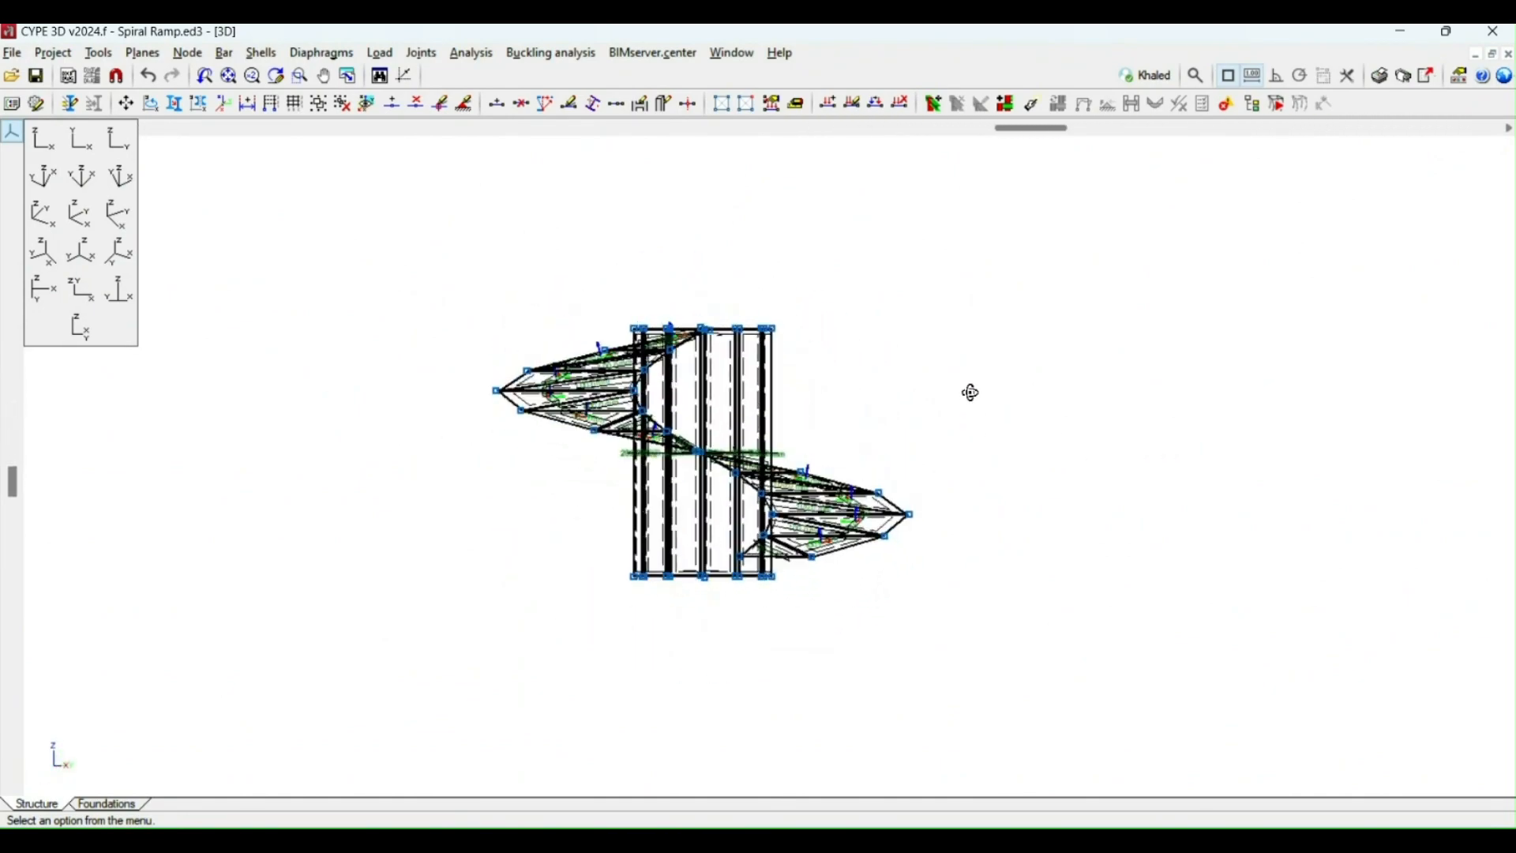
{"action": "middle_click_drag", "start_coordinate": [825, 447], "coordinate": [1043, 471], "text": "shift"}
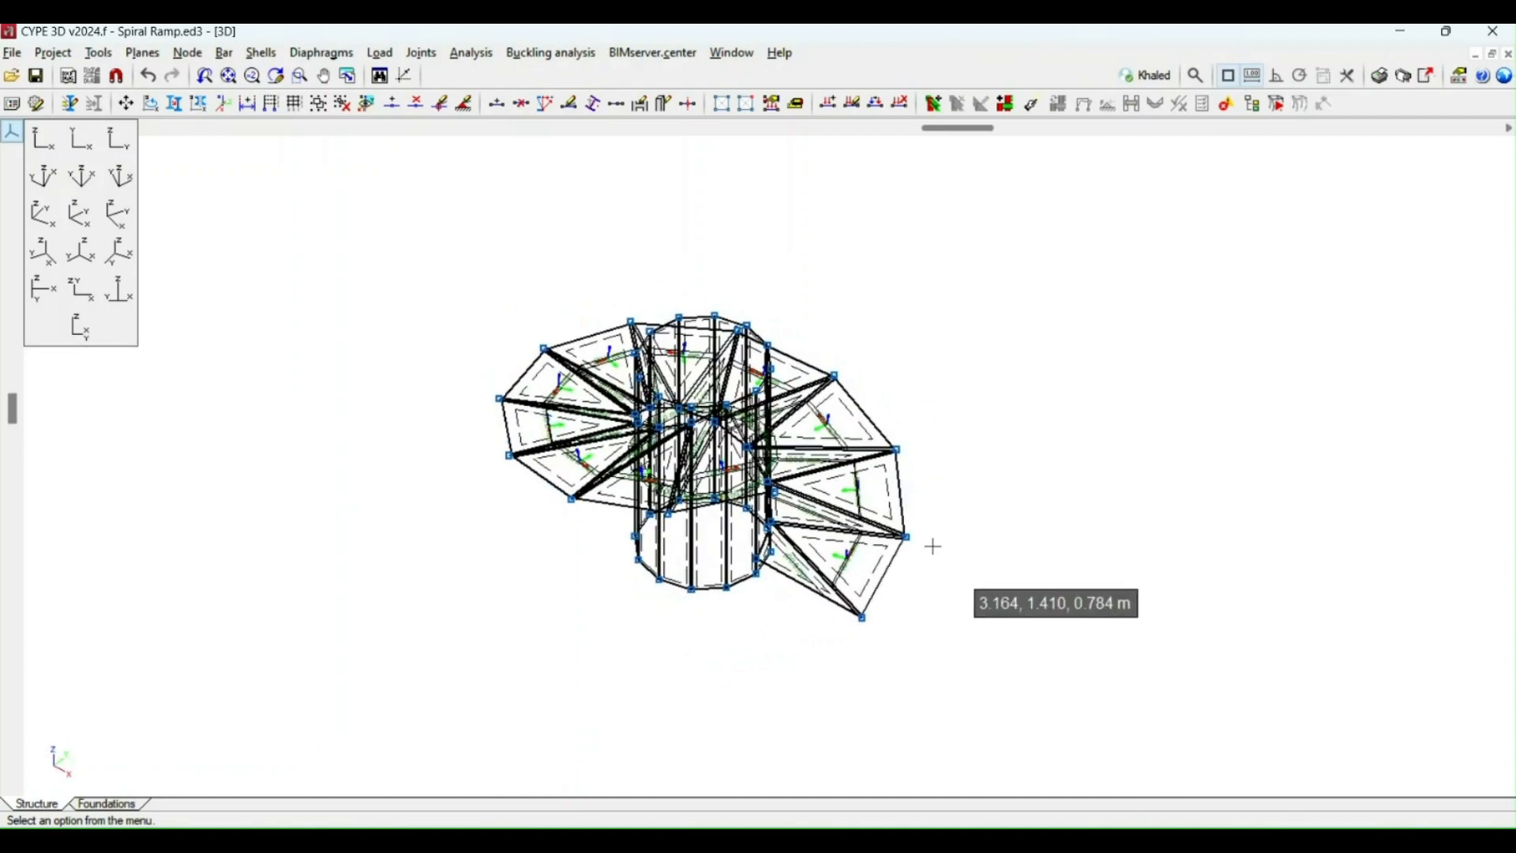
{"action": "scroll", "coordinate": [771, 620], "scroll_direction": "up", "scroll_amount": 3}
{"action": "middle_click_drag", "start_coordinate": [817, 638], "coordinate": [981, 542], "text": "shift"}
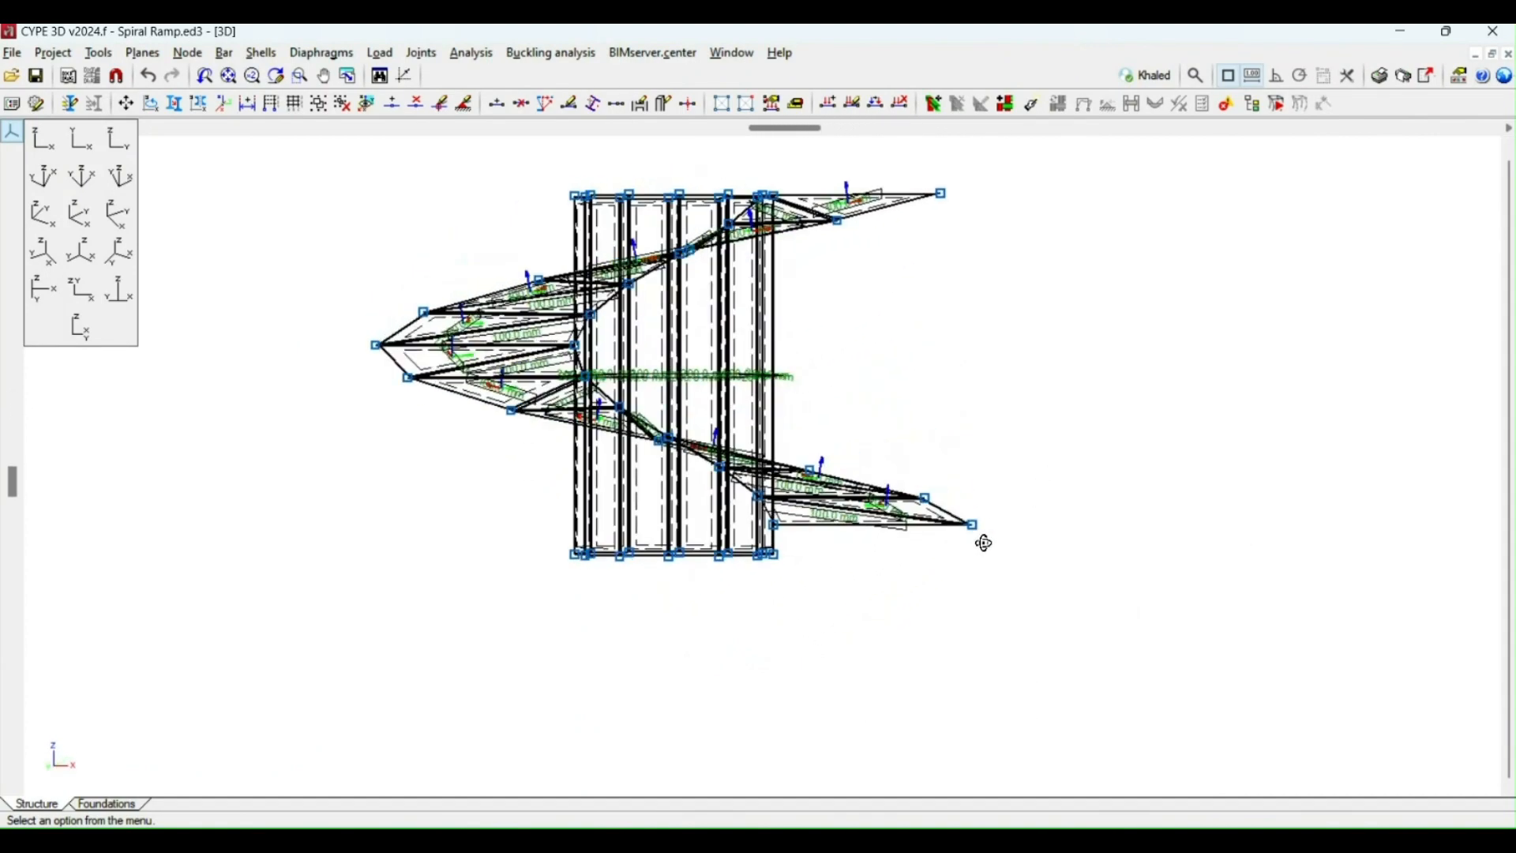
{"action": "scroll", "coordinate": [768, 473], "scroll_direction": "down", "scroll_amount": 2}
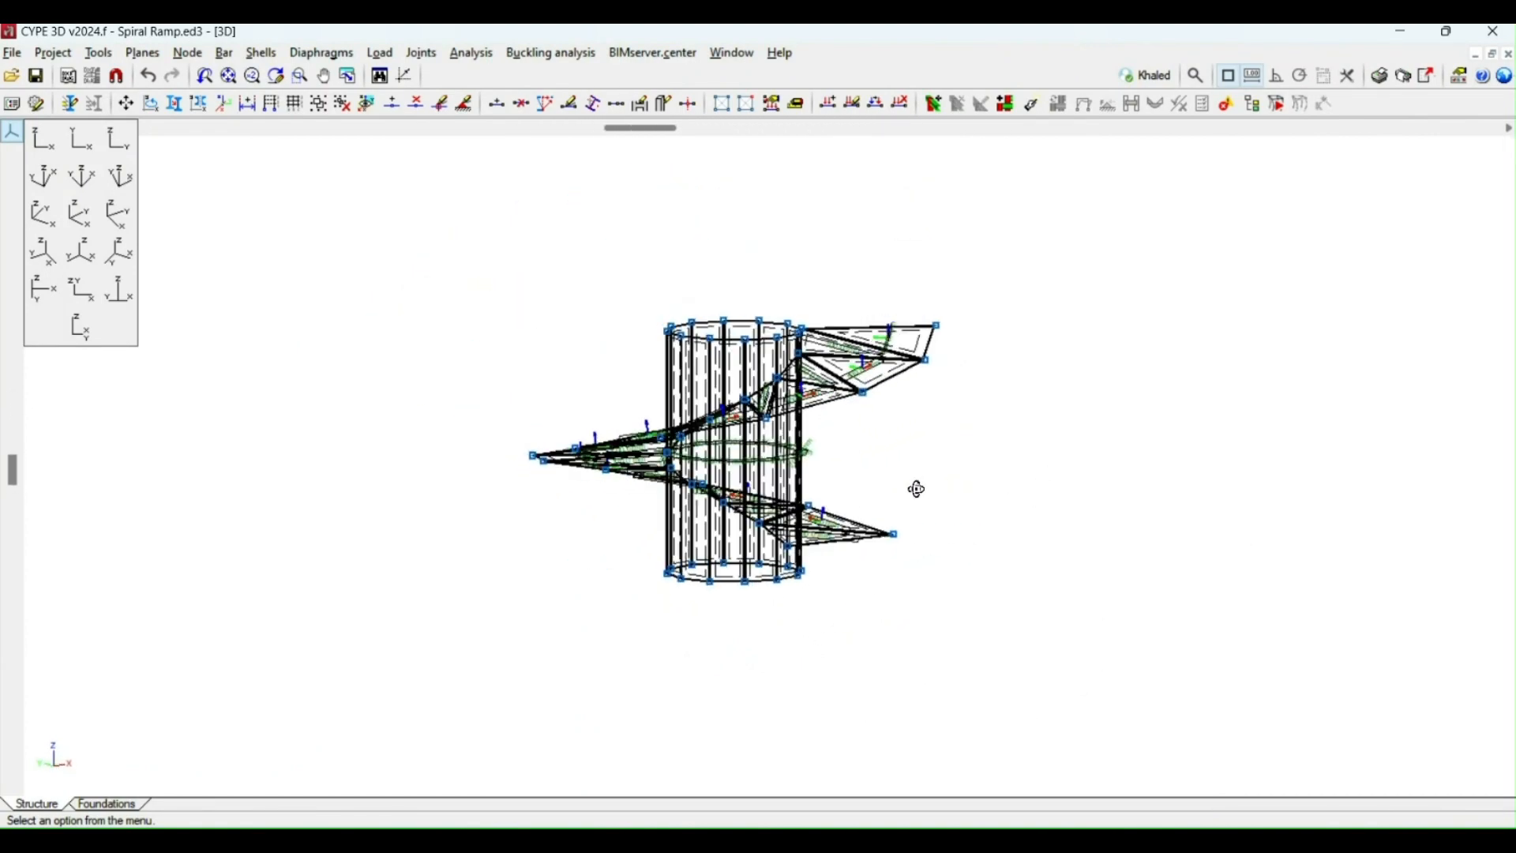
{"action": "middle_click_drag", "start_coordinate": [917, 490], "coordinate": [924, 510], "text": "shift"}
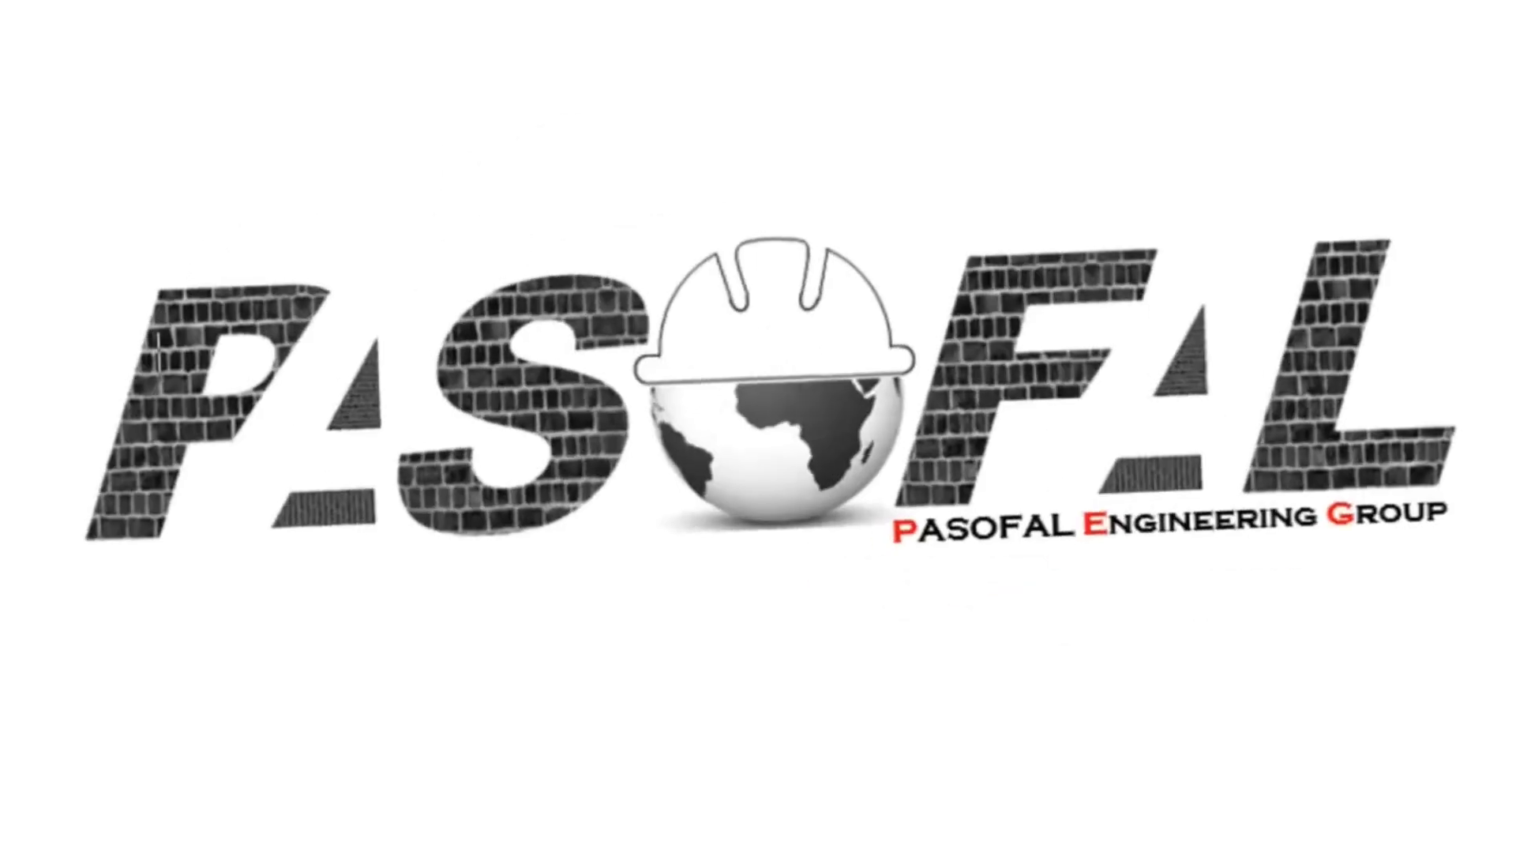